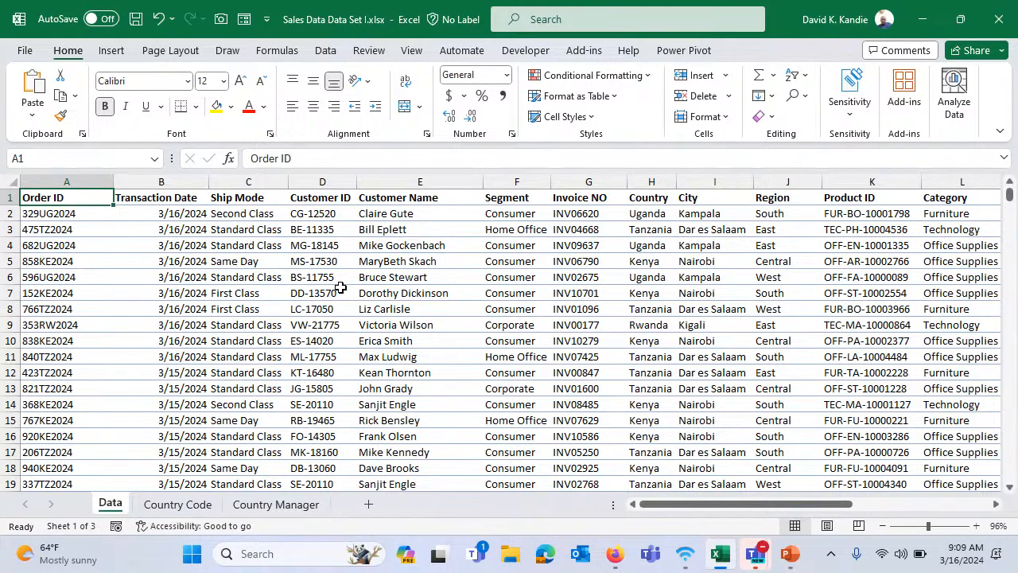
# Examine the extent of the sales records on the Data sheet, from first to last row and from Order ID to Amount
pyautogui.hotkey('ctrl', 'Down')
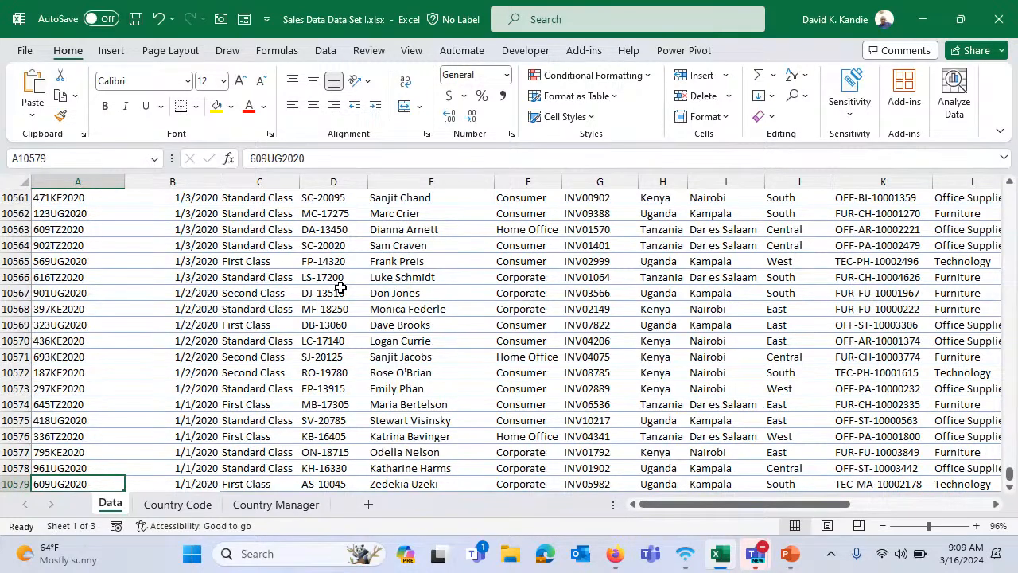
pyautogui.hotkey('ctrl', 'Up')
pyautogui.press('Down')
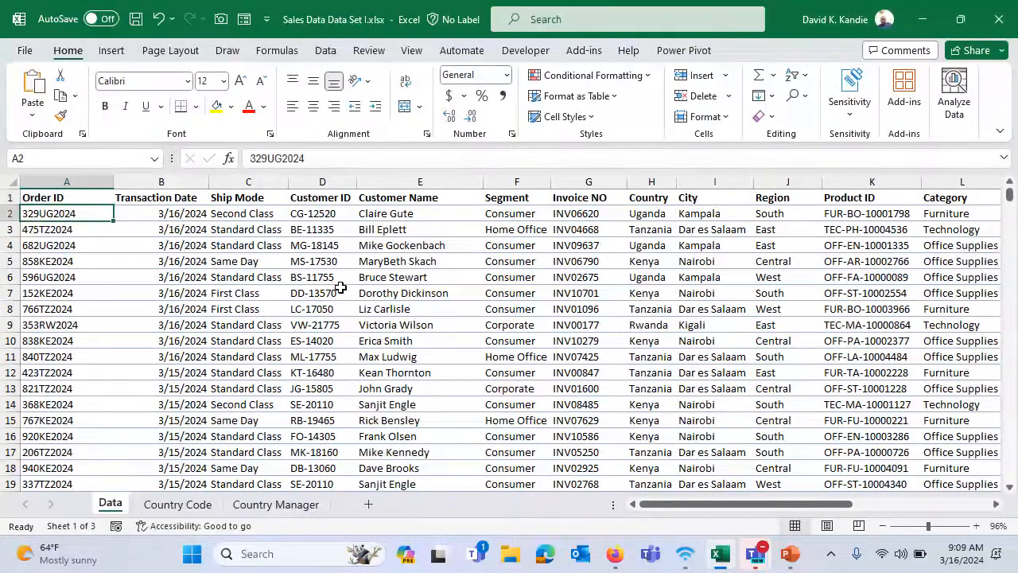
pyautogui.hscroll(7, 340, 287)
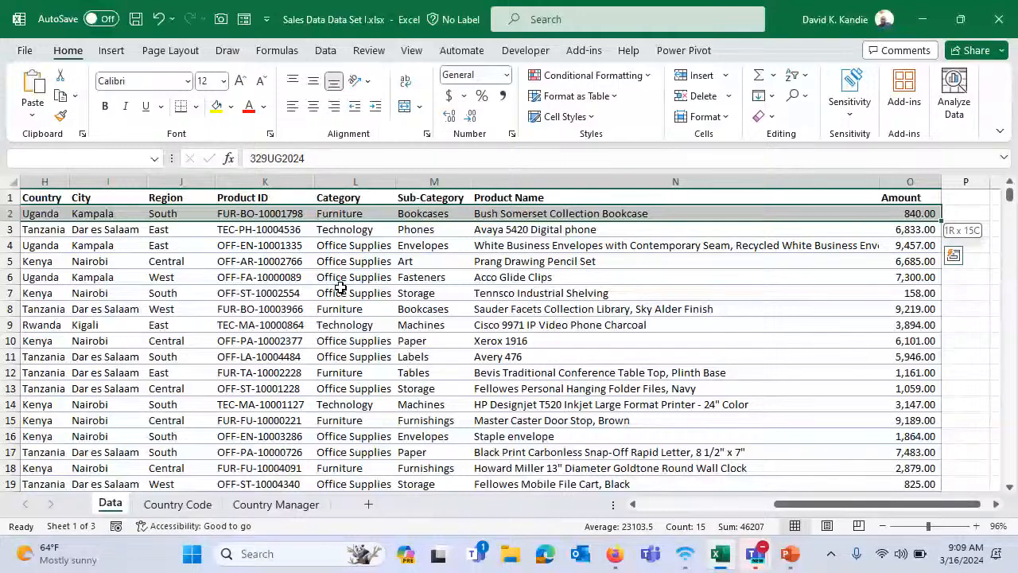
pyautogui.hscroll(-5, 339, 287)
pyautogui.hscroll(-2, 340, 287)
pyautogui.press('Right')
pyautogui.press('Right')
pyautogui.press('Right')
pyautogui.press('Right')
pyautogui.press('Right')
pyautogui.press('Right')
pyautogui.press('Right')
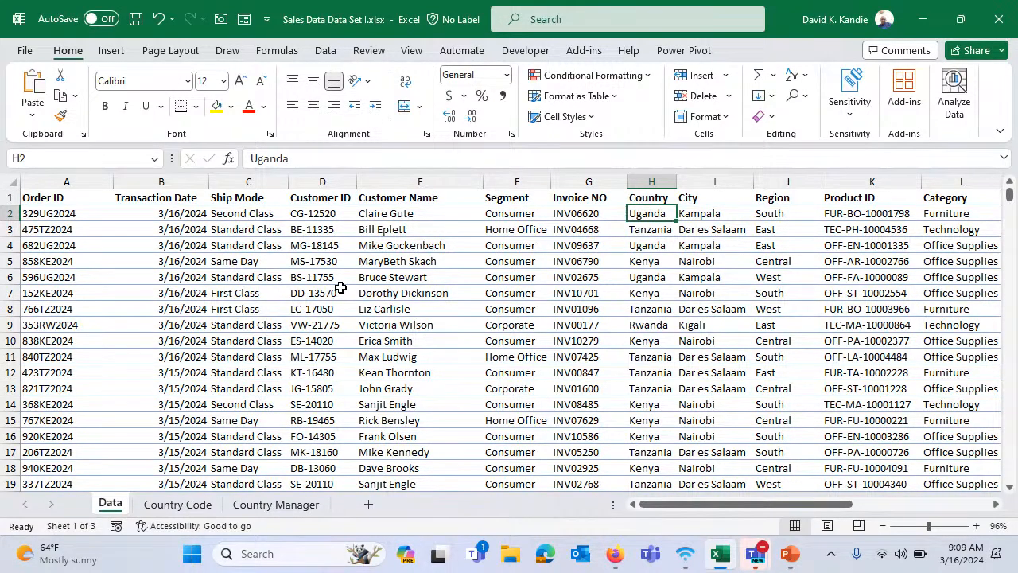
pyautogui.press('Up')
pyautogui.hotkey('ctrl', 'Right')
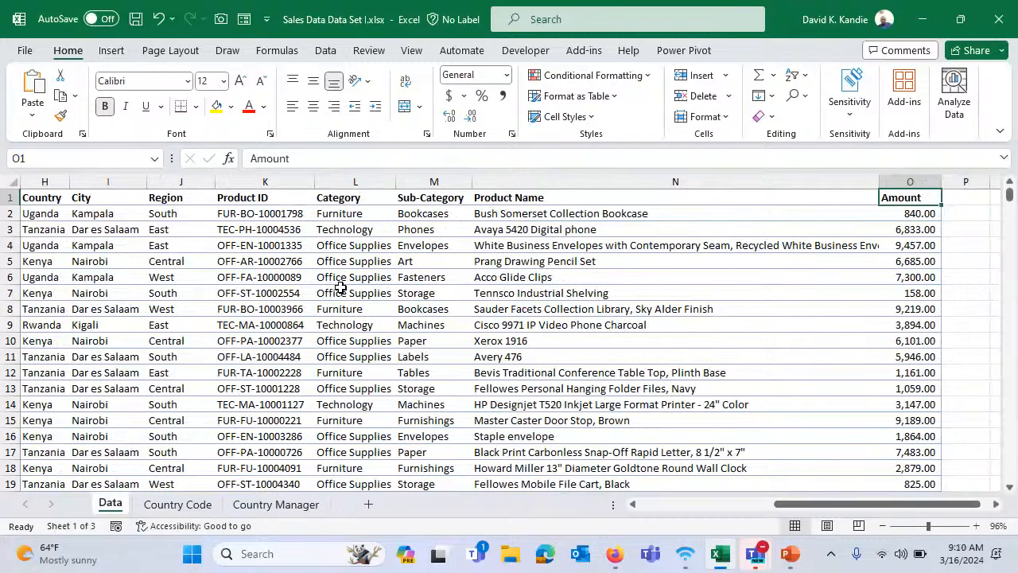
pyautogui.hotkey('ctrl', 'Left')
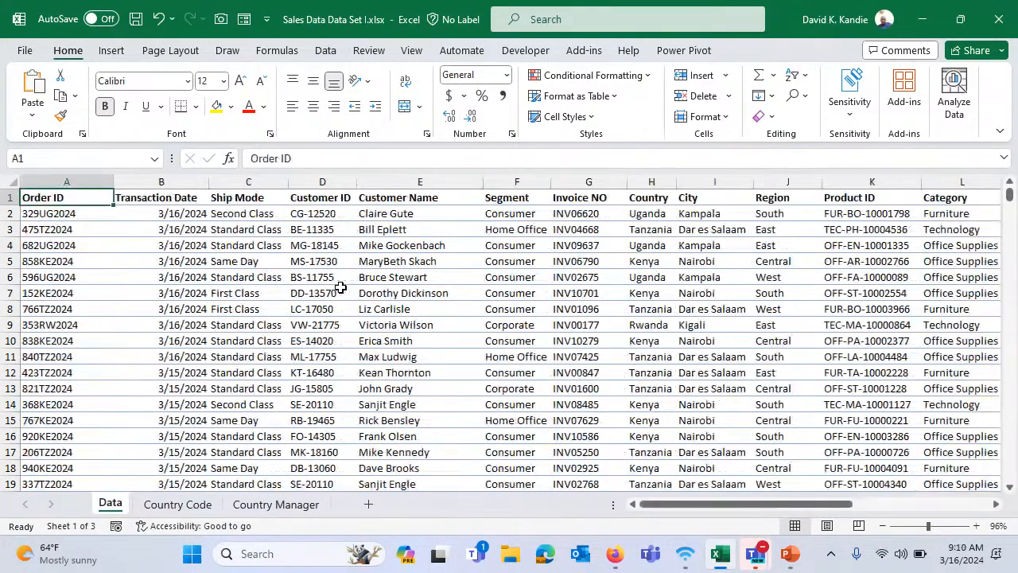
# Examine the Transaction Date column on the Data sheet from its first record down to its last record
pyautogui.press('Right')
pyautogui.hotkey('ctrl', 'shift', 'Down')
pyautogui.hotkey('ctrl', 'shift', 'Up')
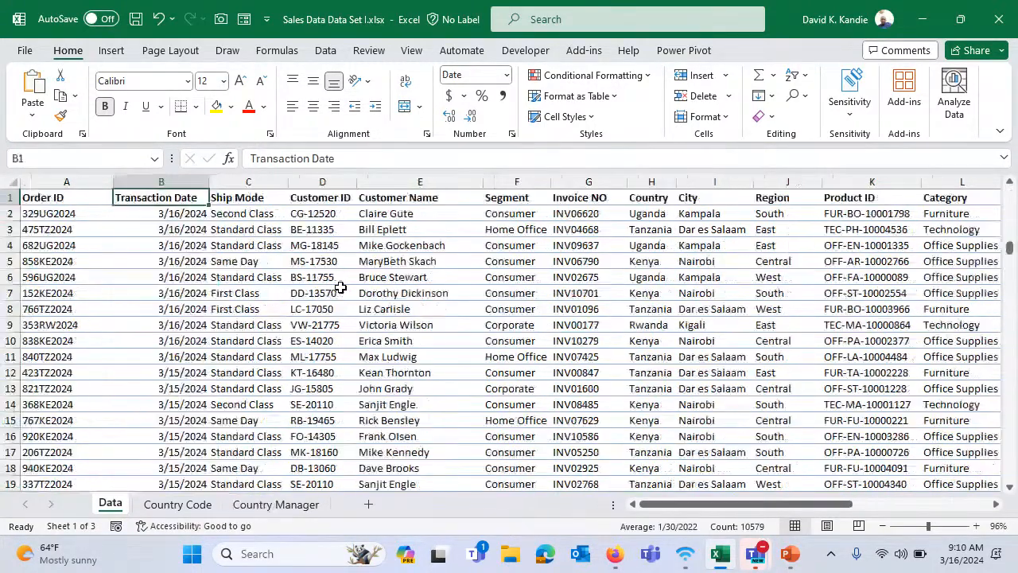
pyautogui.press('Down')
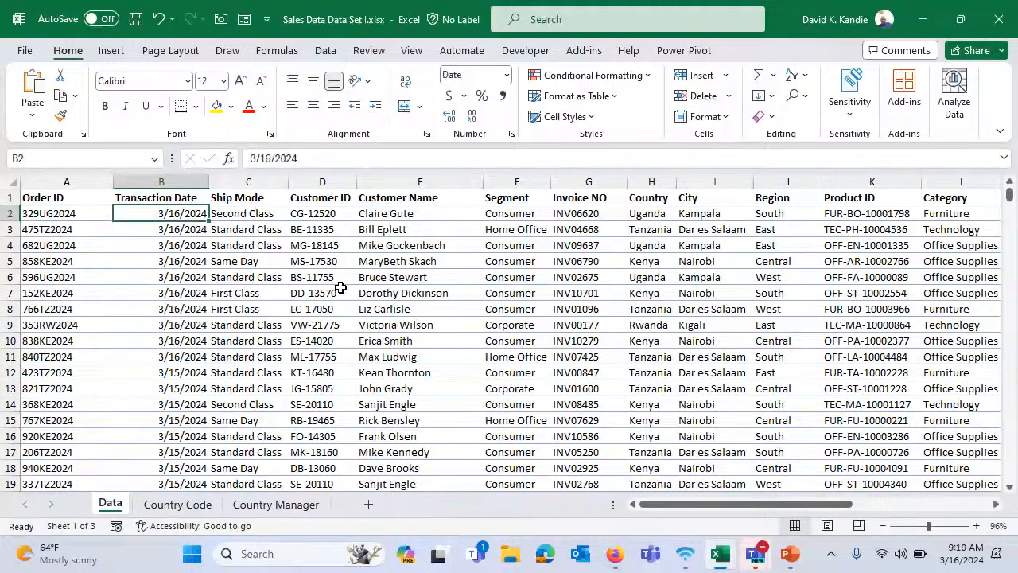
pyautogui.press('Down')
pyautogui.press('Down')
pyautogui.press('Down')
pyautogui.press('Down')
pyautogui.press('Down')
pyautogui.press('Down')
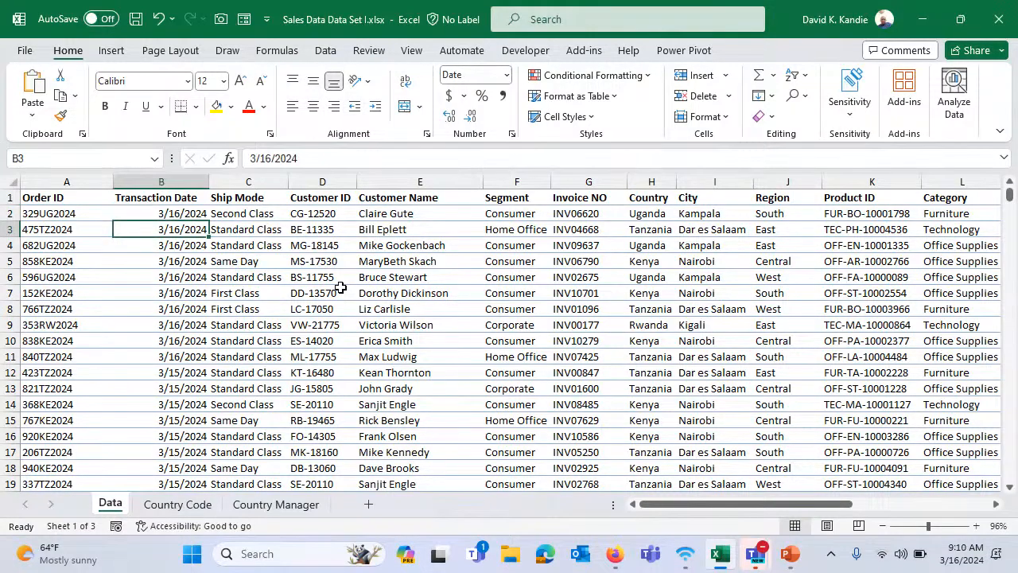
pyautogui.press('Down')
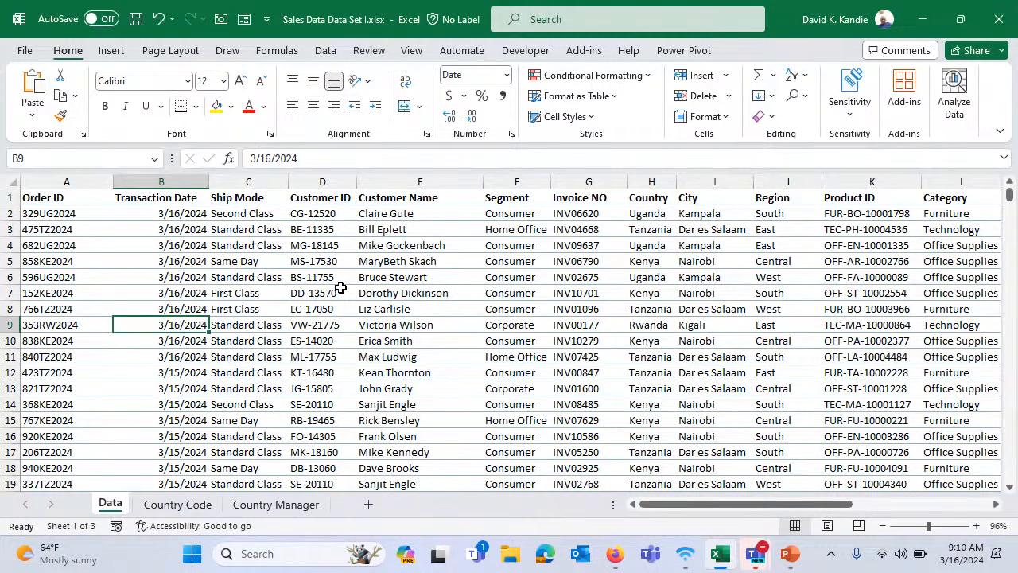
pyautogui.hotkey('ctrl', 'Down')
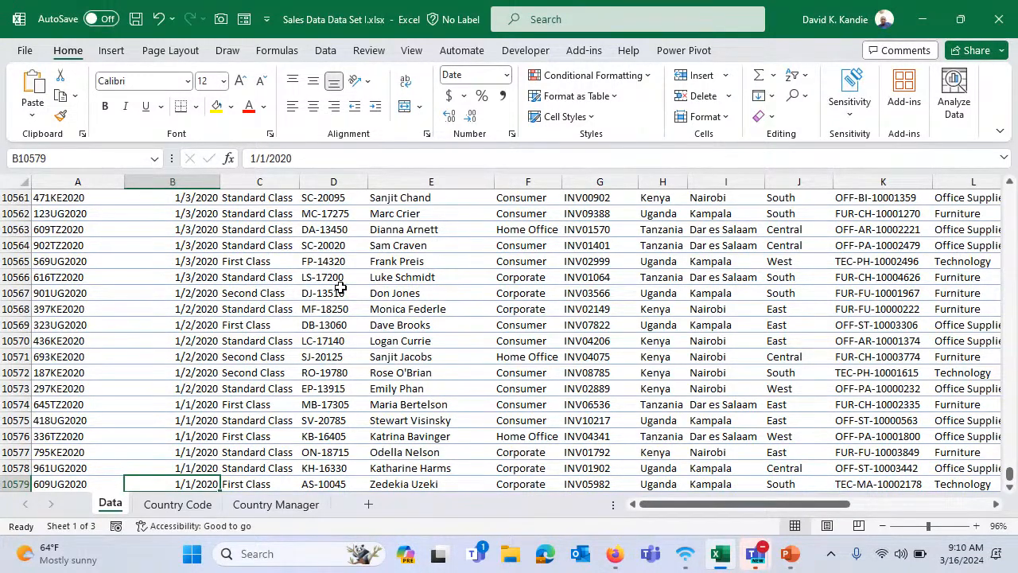
pyautogui.hotkey('ctrl', 'Up')
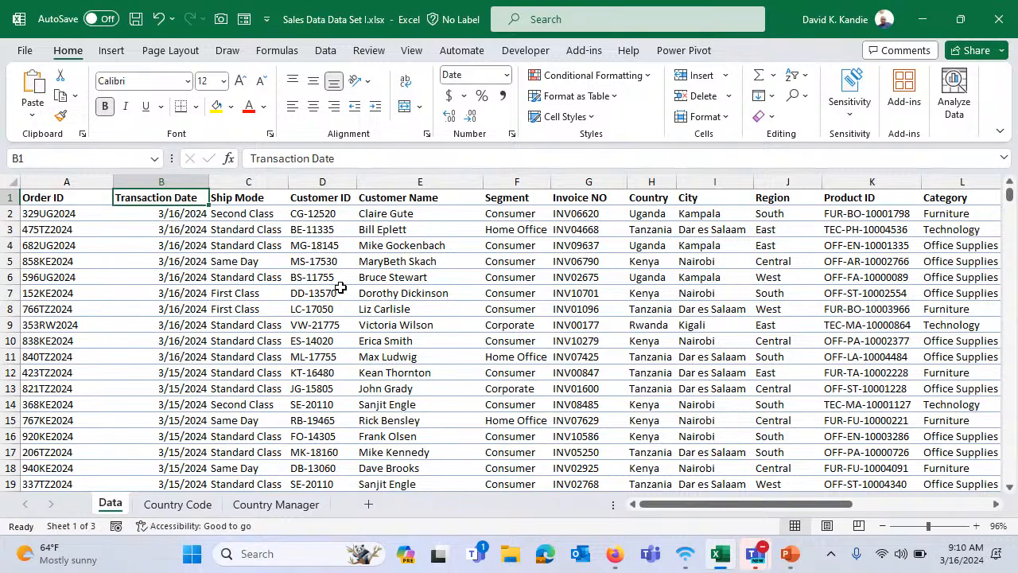
pyautogui.press('Left')
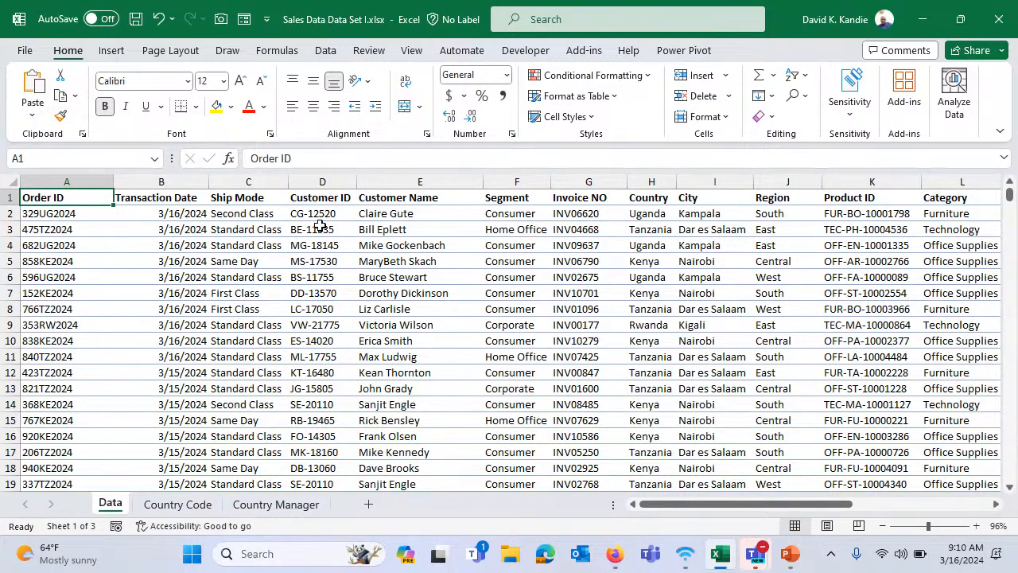
# Review the Power Pivot tools and the Get Data source types, including files, databases, Azure, online services, other sources and combining queries
pyautogui.click(337, 52)
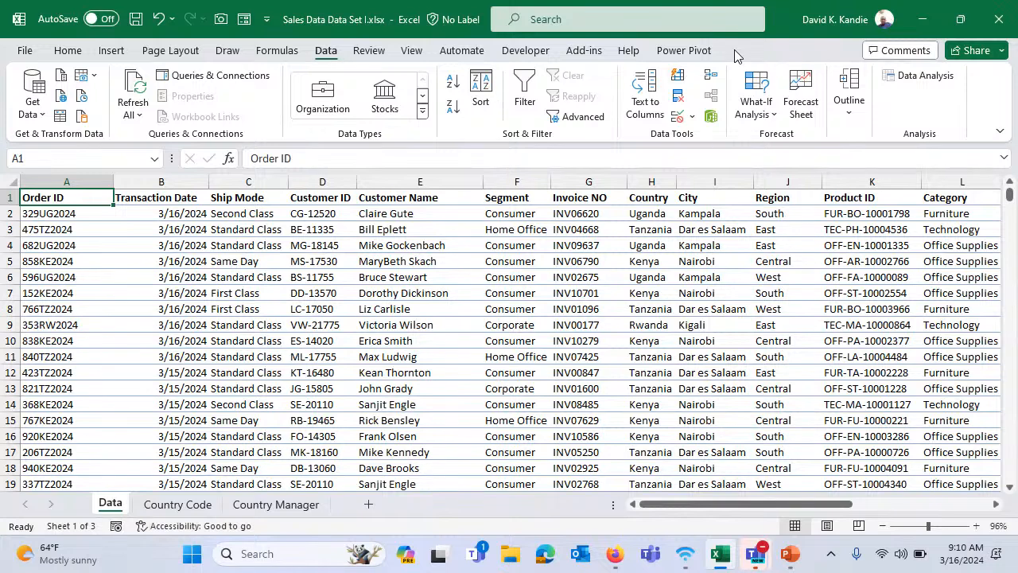
pyautogui.click(690, 53)
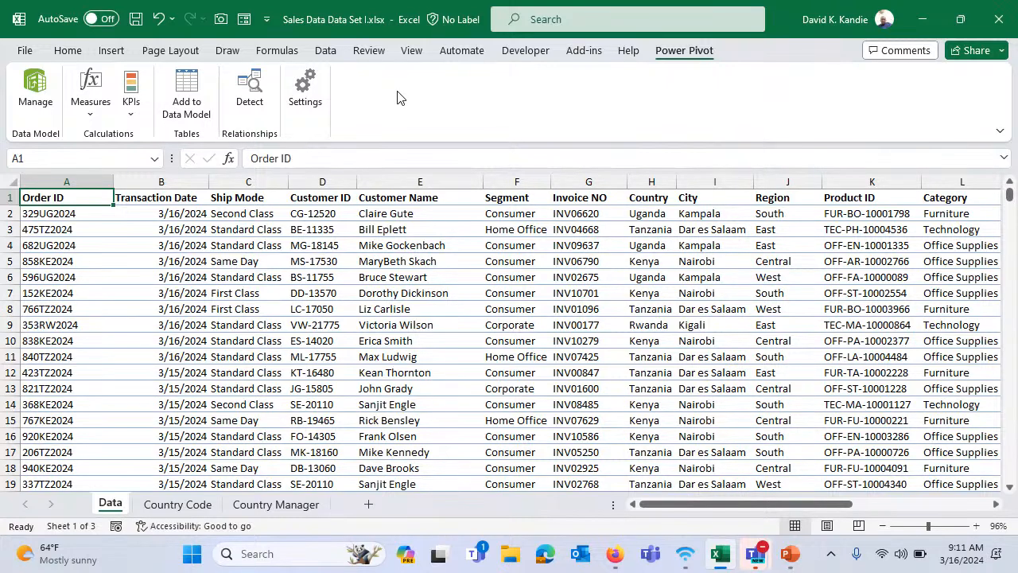
pyautogui.click(329, 52)
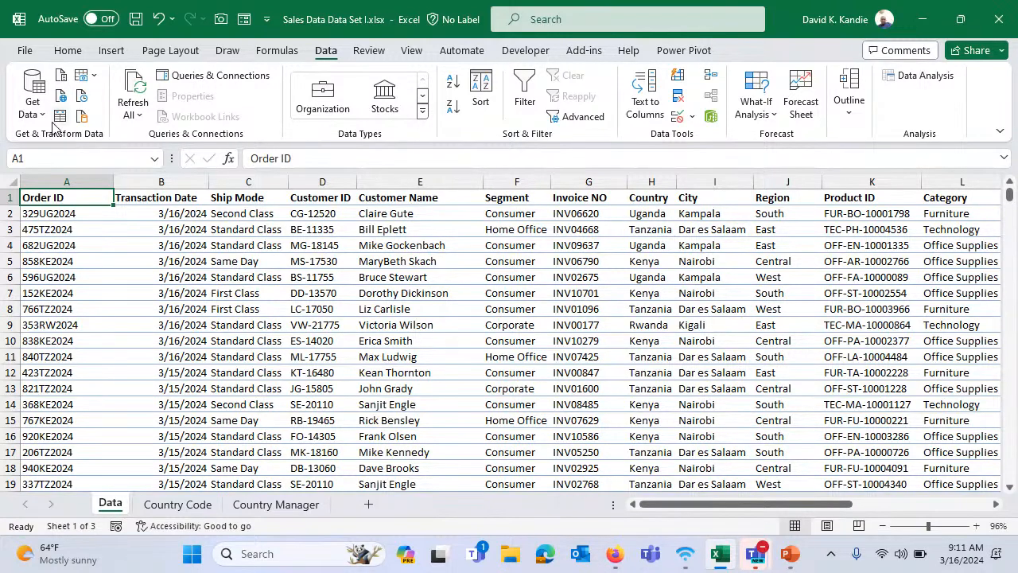
pyautogui.click(44, 115)
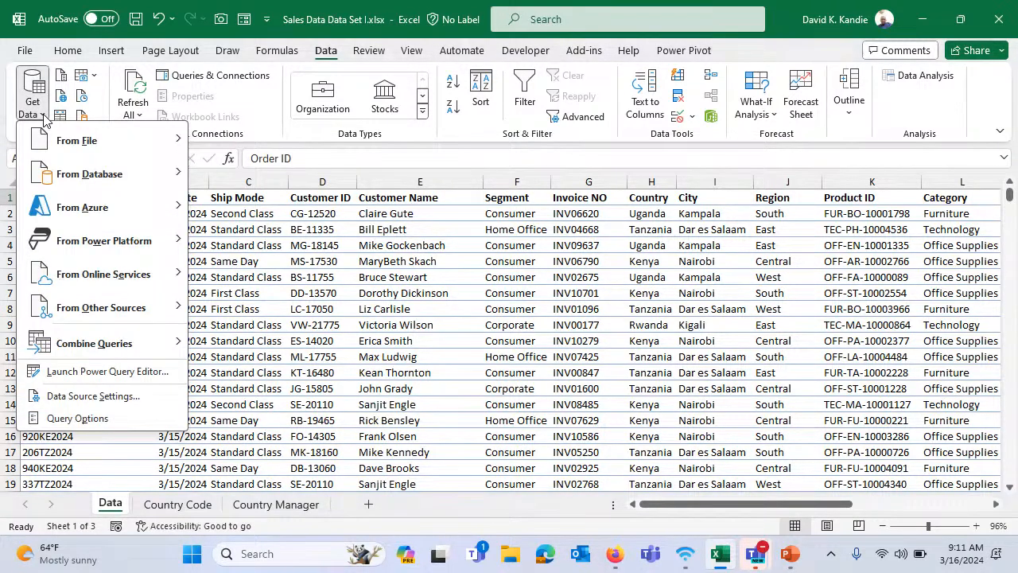
pyautogui.moveTo(86, 141)
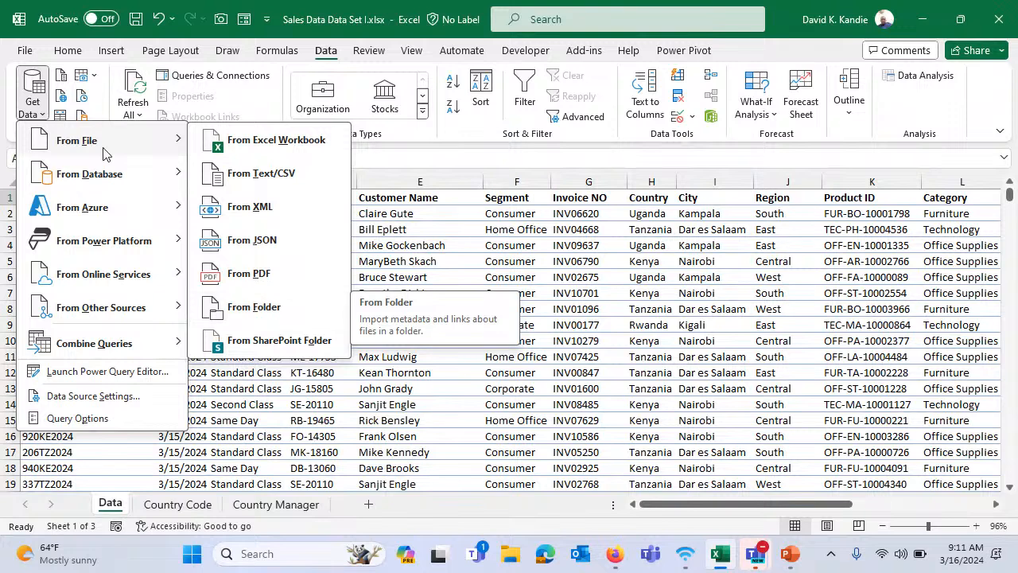
pyautogui.moveTo(109, 173)
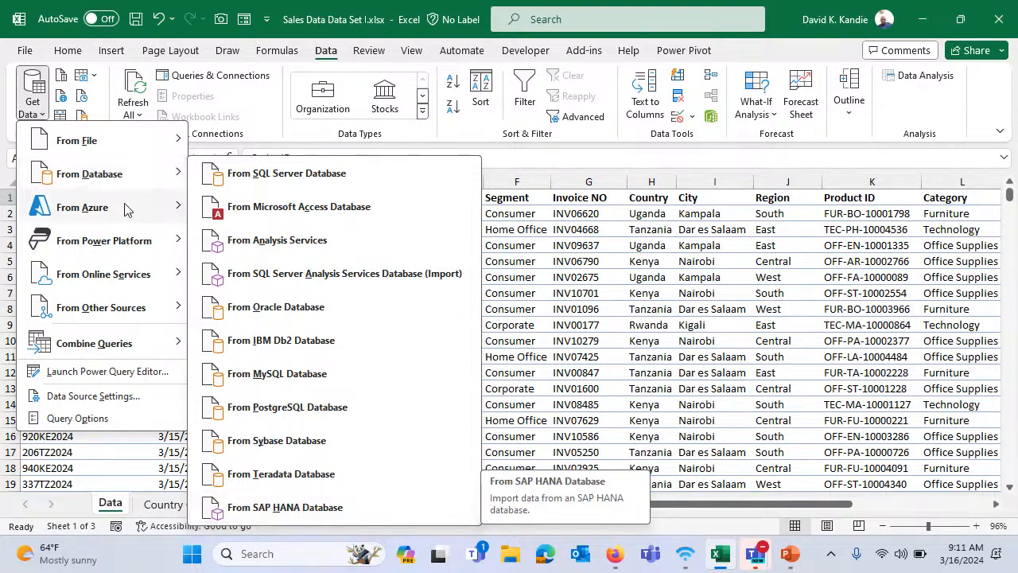
pyautogui.moveTo(124, 209)
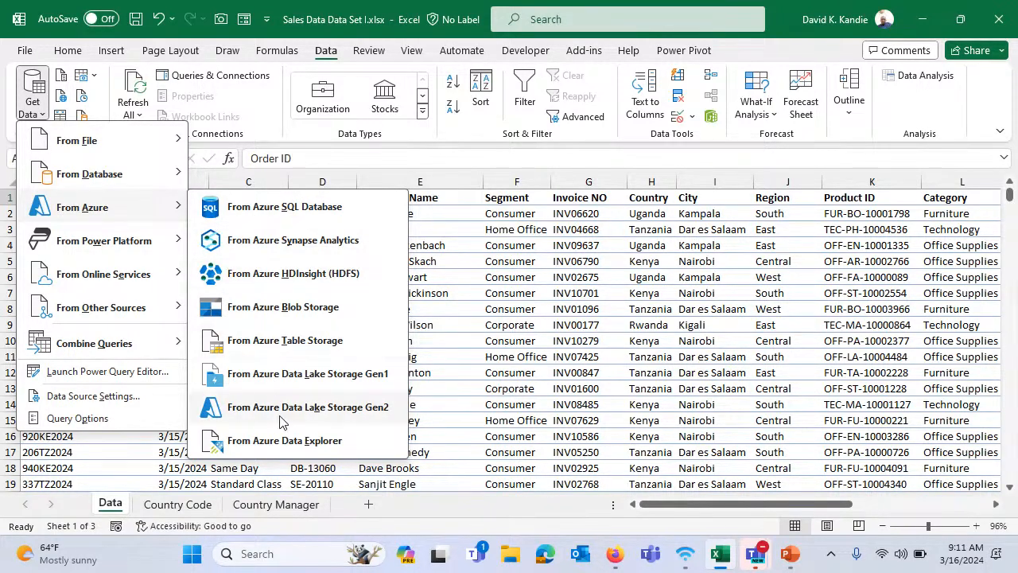
pyautogui.moveTo(144, 242)
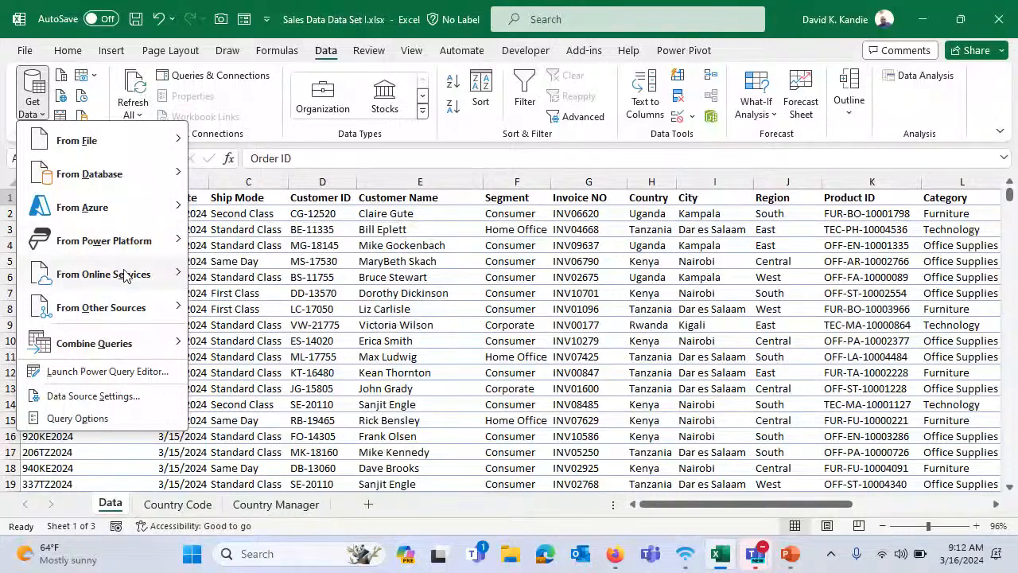
pyautogui.moveTo(123, 274)
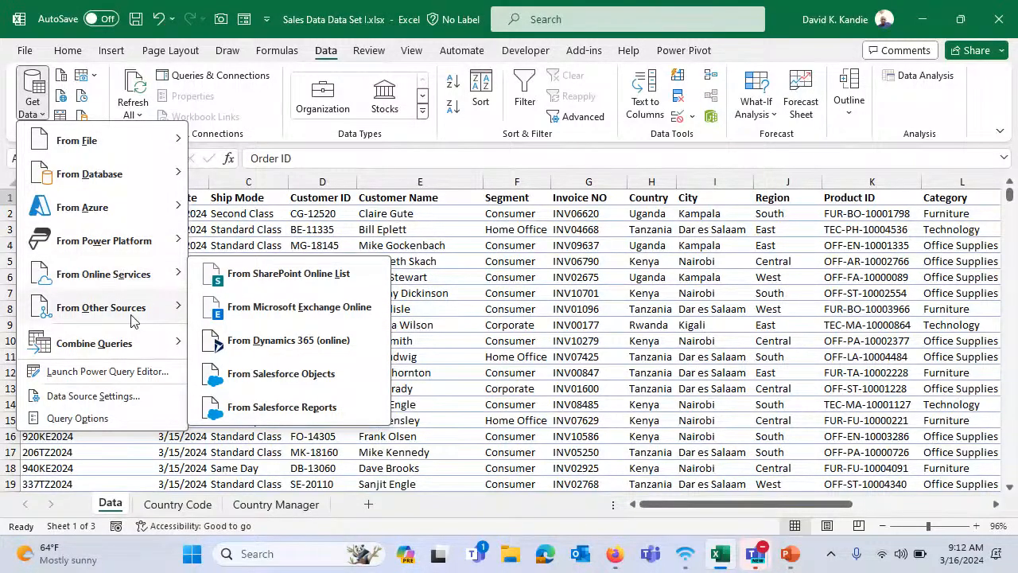
pyautogui.moveTo(133, 323)
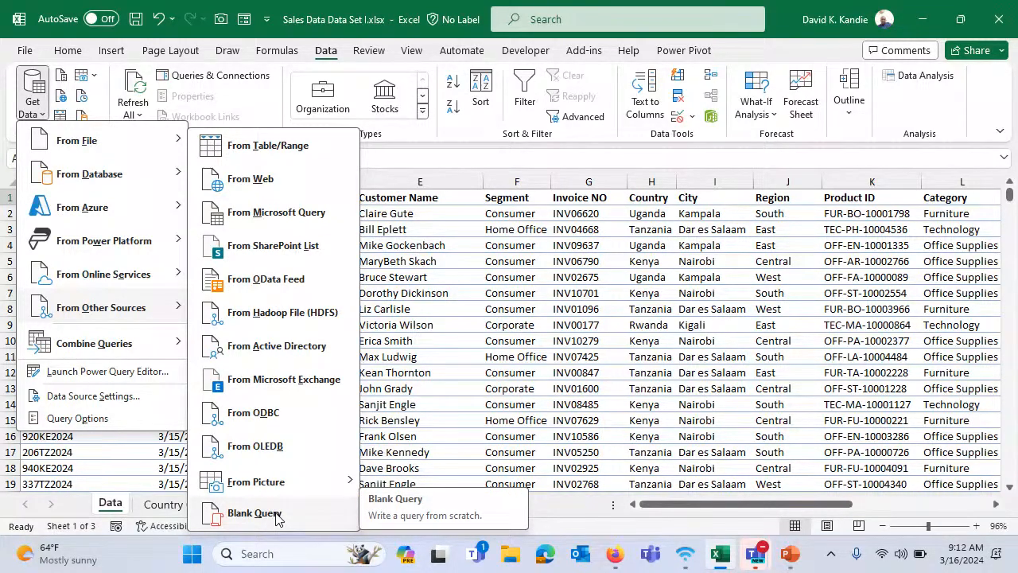
pyautogui.moveTo(151, 357)
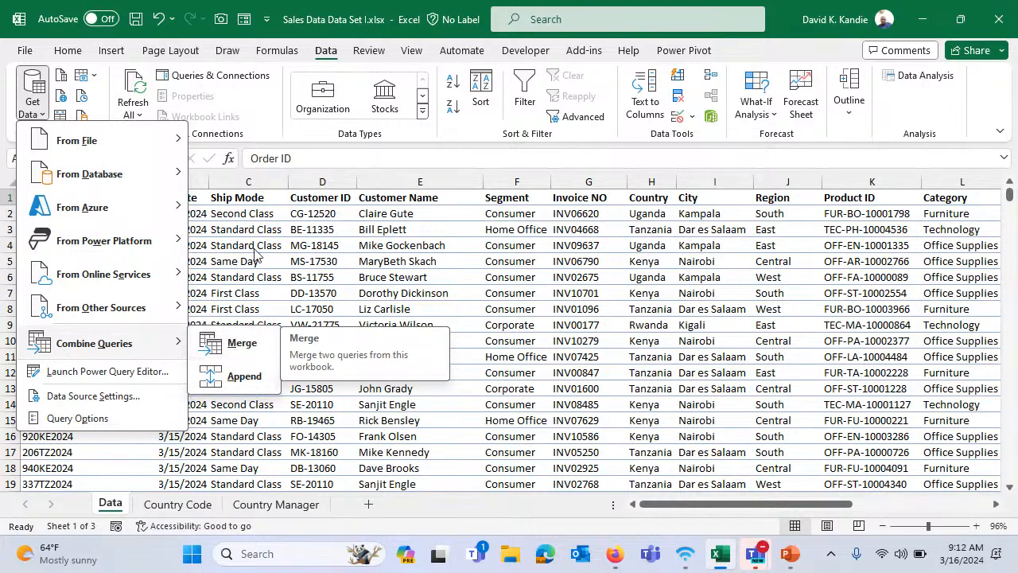
pyautogui.press('Escape')
pyautogui.press('Escape')
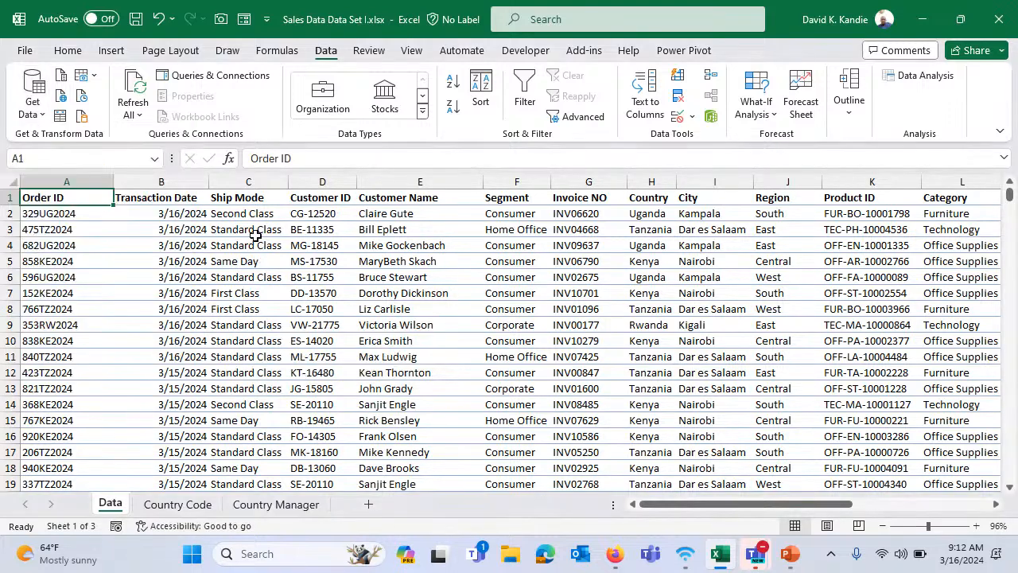
# Change the header in cell B1 of the Country Manager sheet to "Country Manager"
pyautogui.click(192, 507)
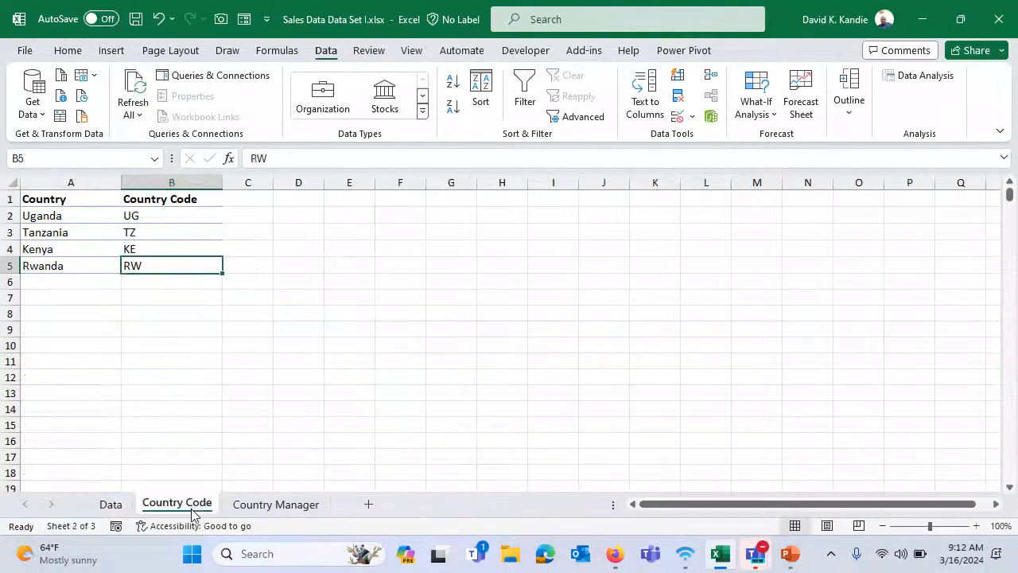
pyautogui.click(284, 513)
pyautogui.click(65, 182)
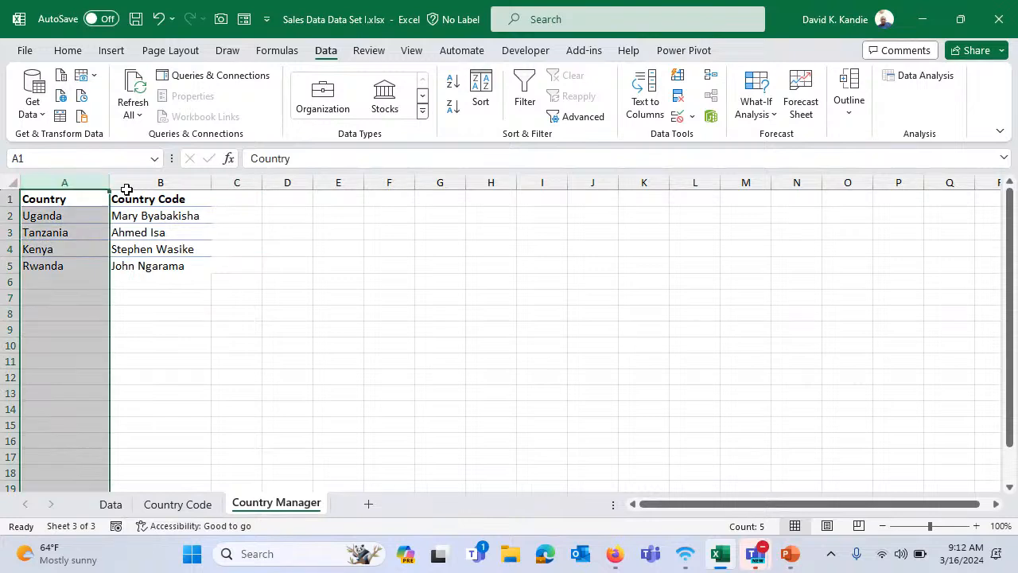
pyautogui.click(136, 182)
pyautogui.click(143, 204)
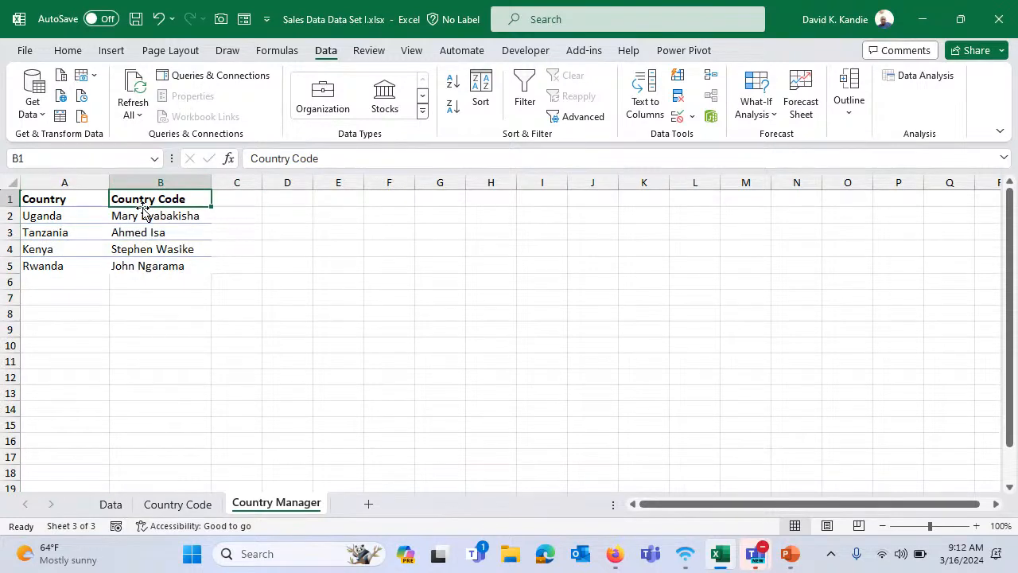
pyautogui.write('Country Manag')
pyautogui.press('BackSpace')
pyautogui.write('ger')
pyautogui.press('Return')
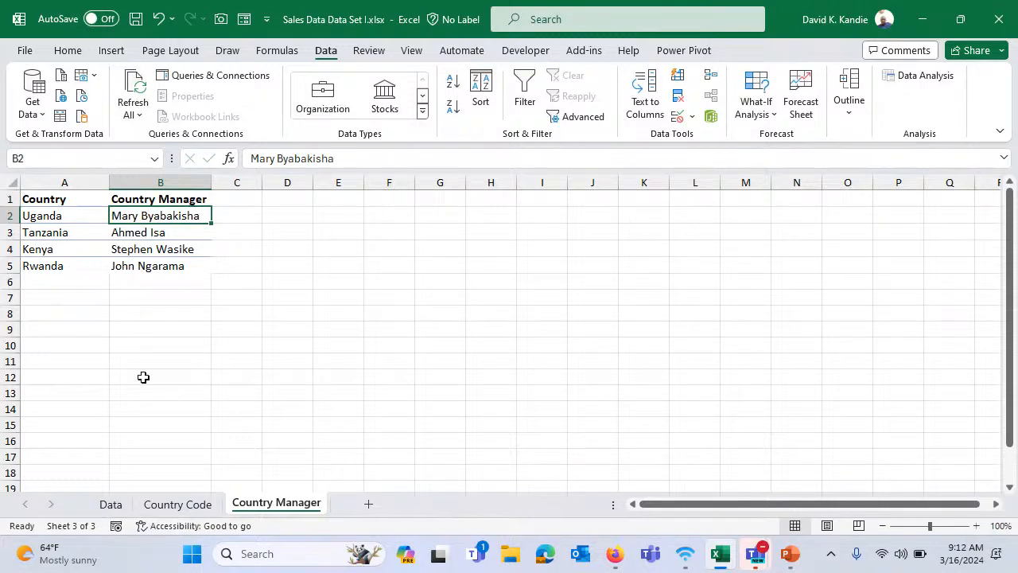
# Load the Data sheet's records into Power Query from a table over range $A$1:$O$10579, treating the first row as headers
pyautogui.click(113, 505)
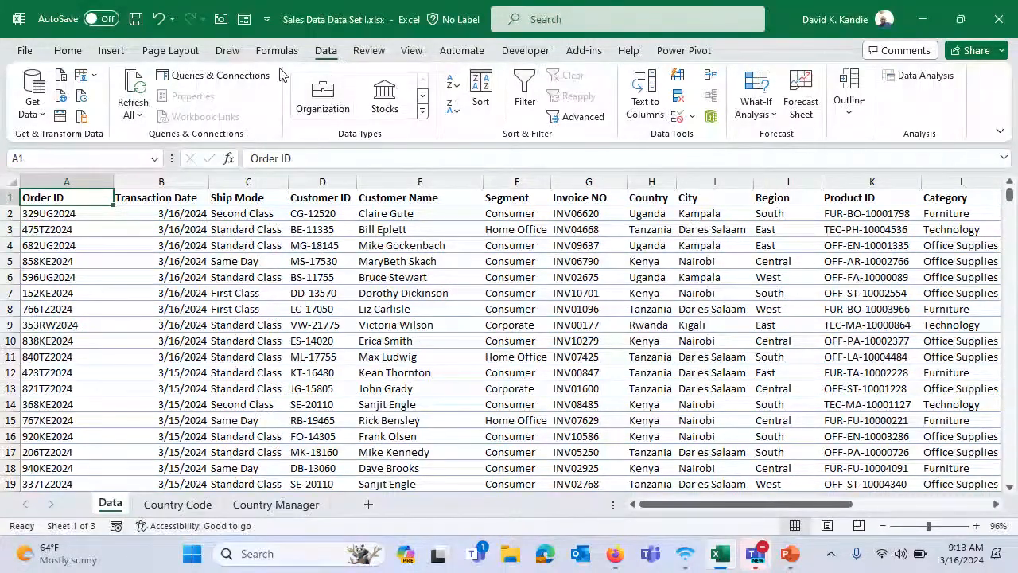
pyautogui.click(40, 124)
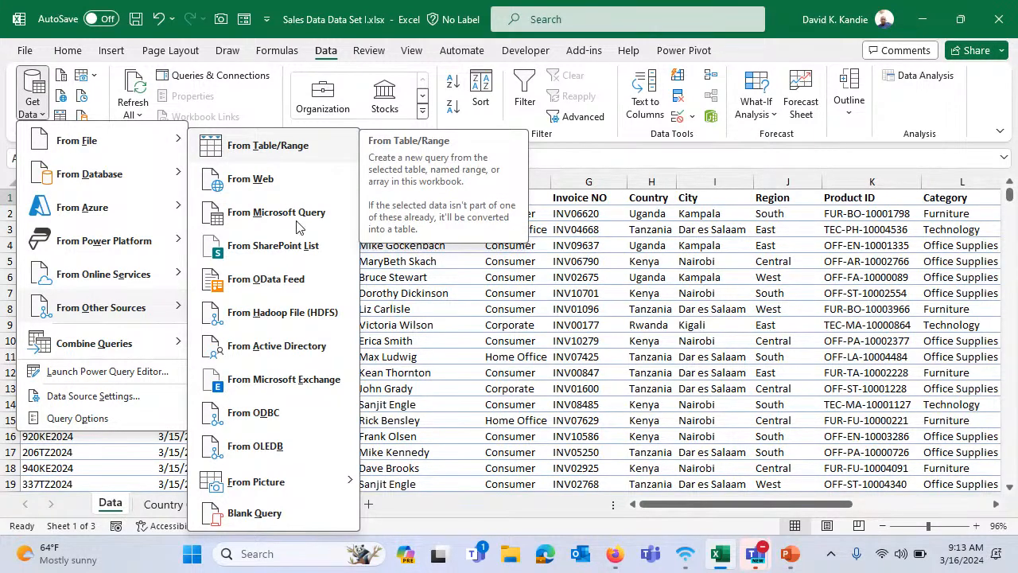
pyautogui.click(422, 302)
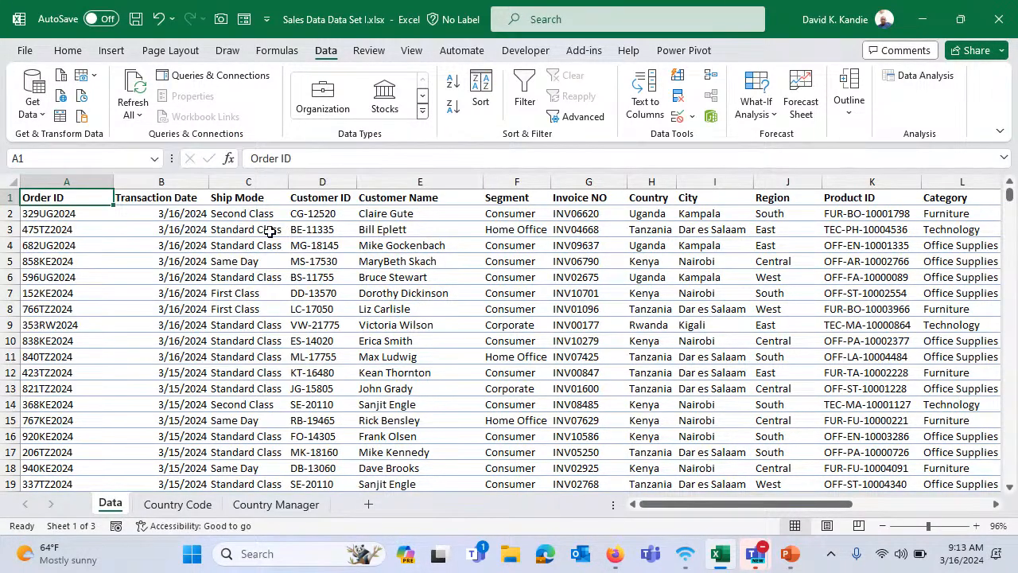
pyautogui.click(238, 230)
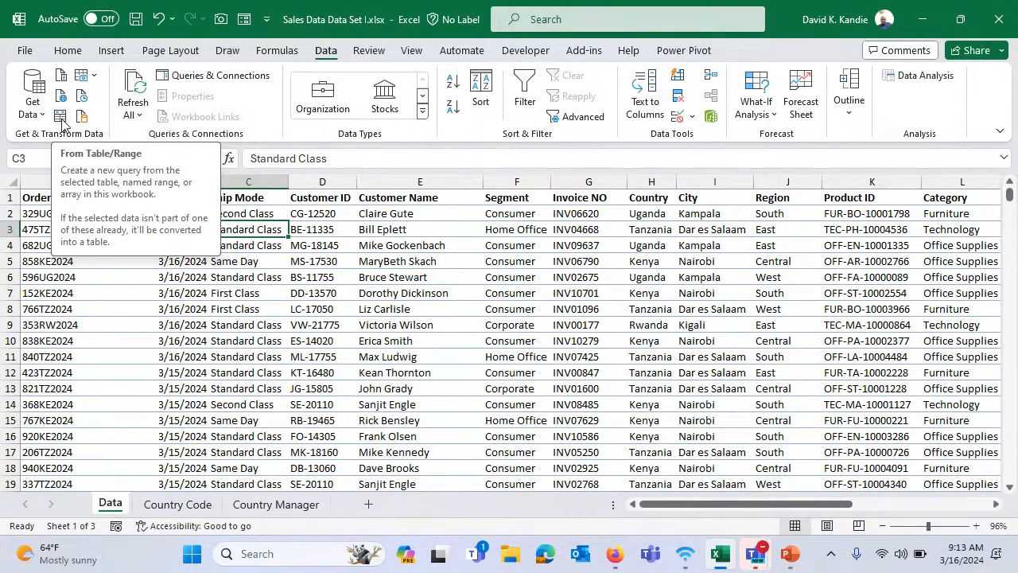
pyautogui.click(28, 116)
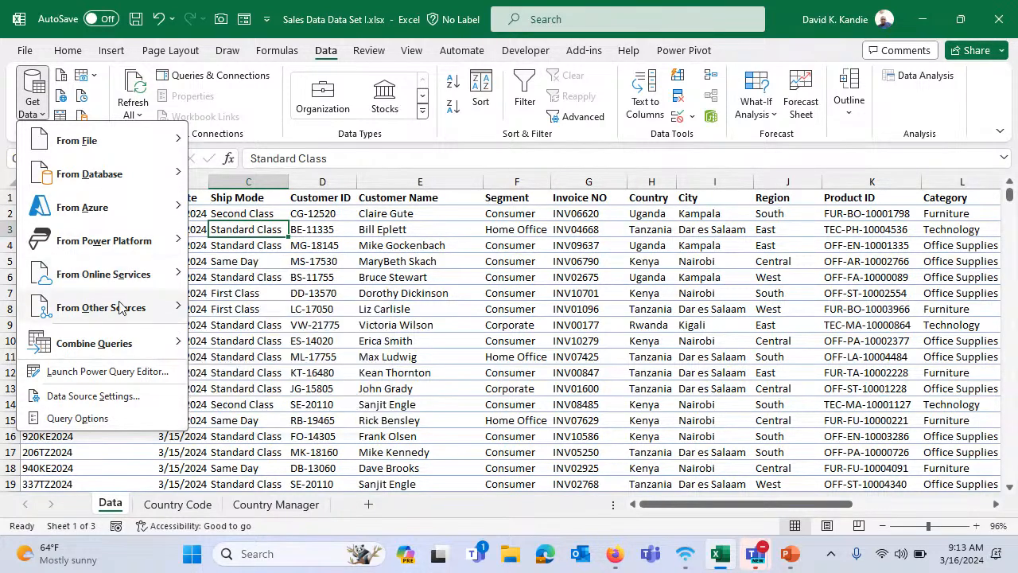
pyautogui.moveTo(119, 308)
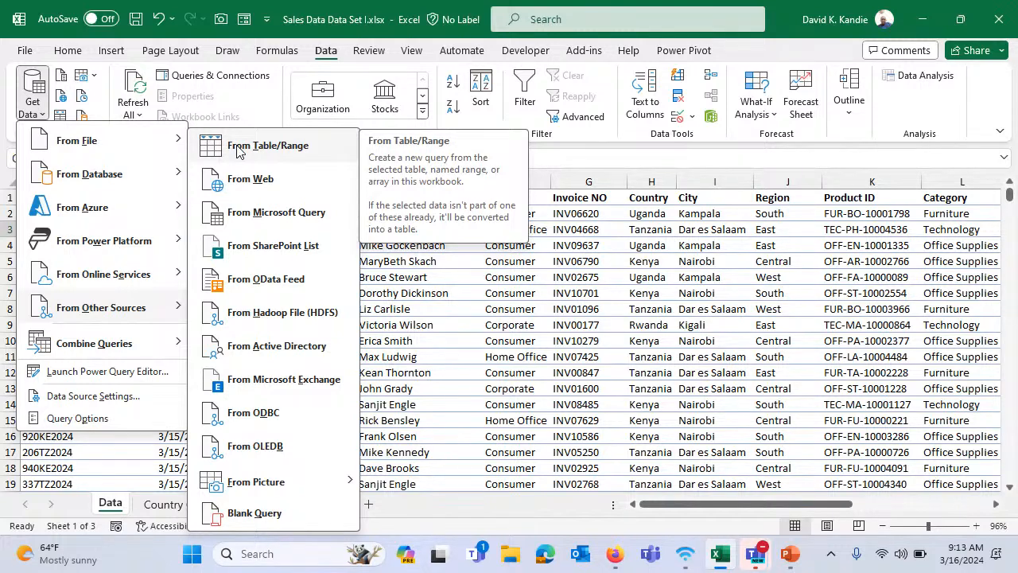
pyautogui.click(282, 153)
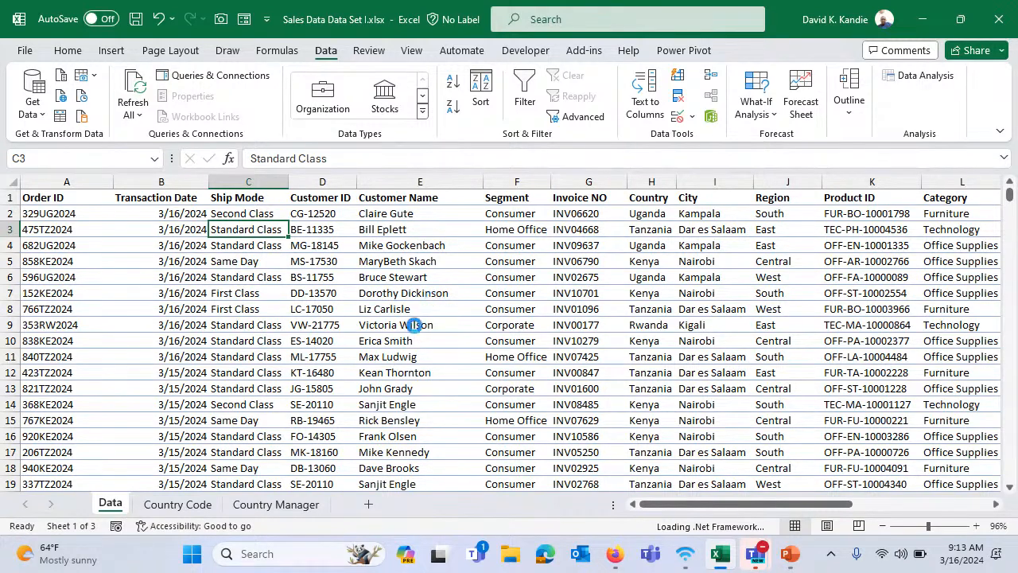
pyautogui.hotkey('ctrl', 't')
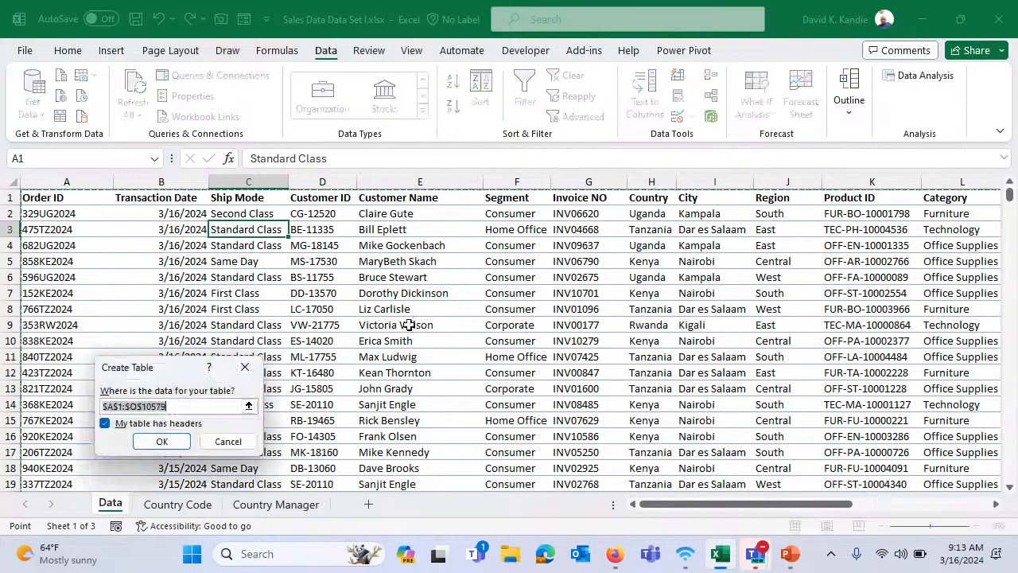
pyautogui.moveTo(215, 359); pyautogui.dragTo(469, 240)
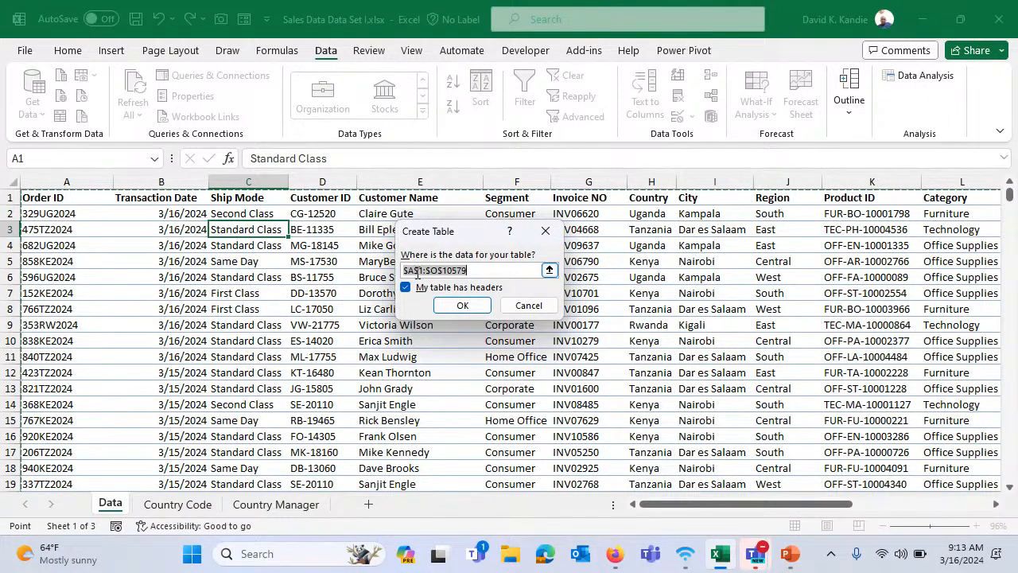
pyautogui.click(471, 271)
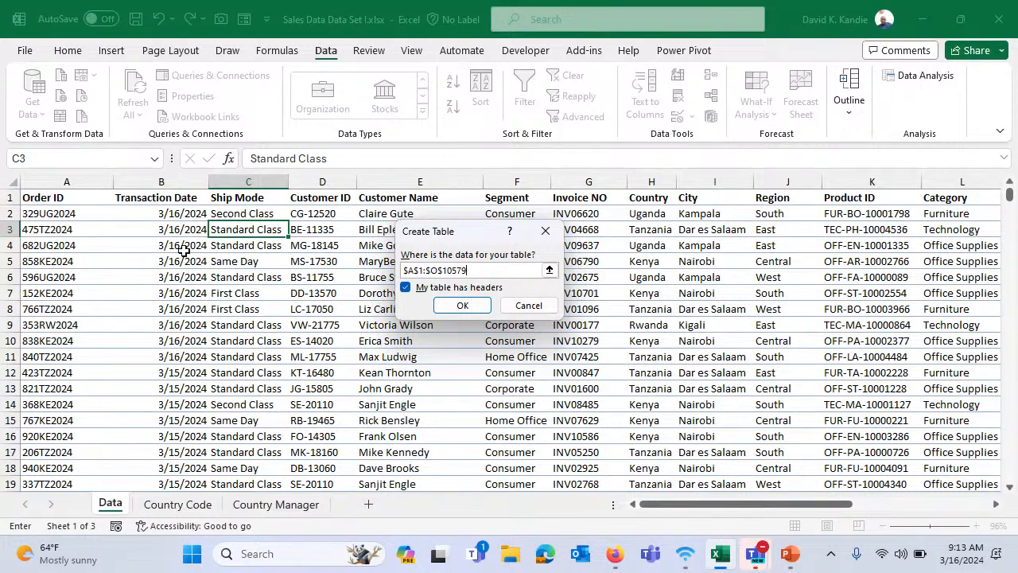
pyautogui.click(460, 307)
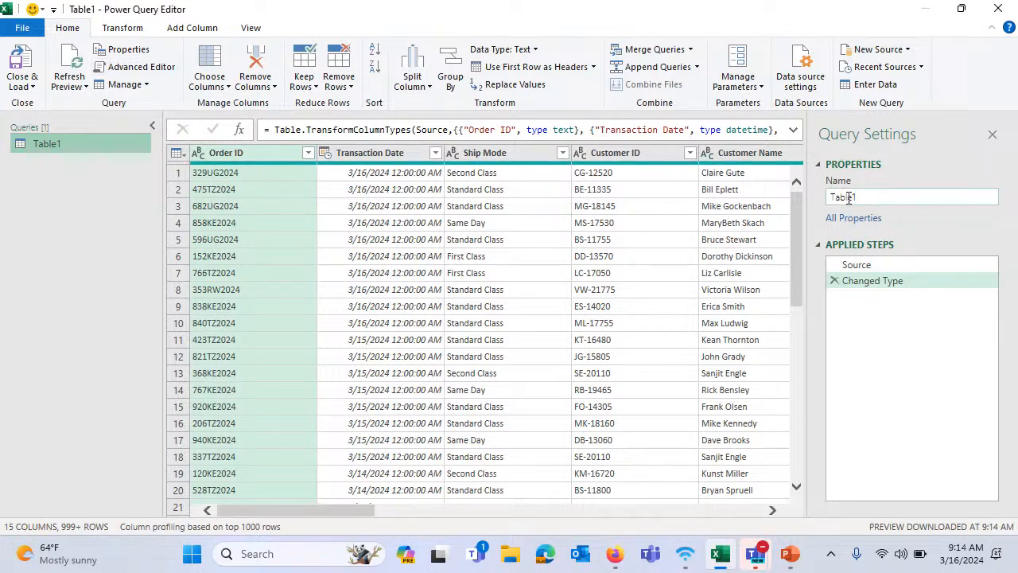
# Rename the Table1 query as "My Data Set"
pyautogui.moveTo(864, 197); pyautogui.dragTo(803, 194)
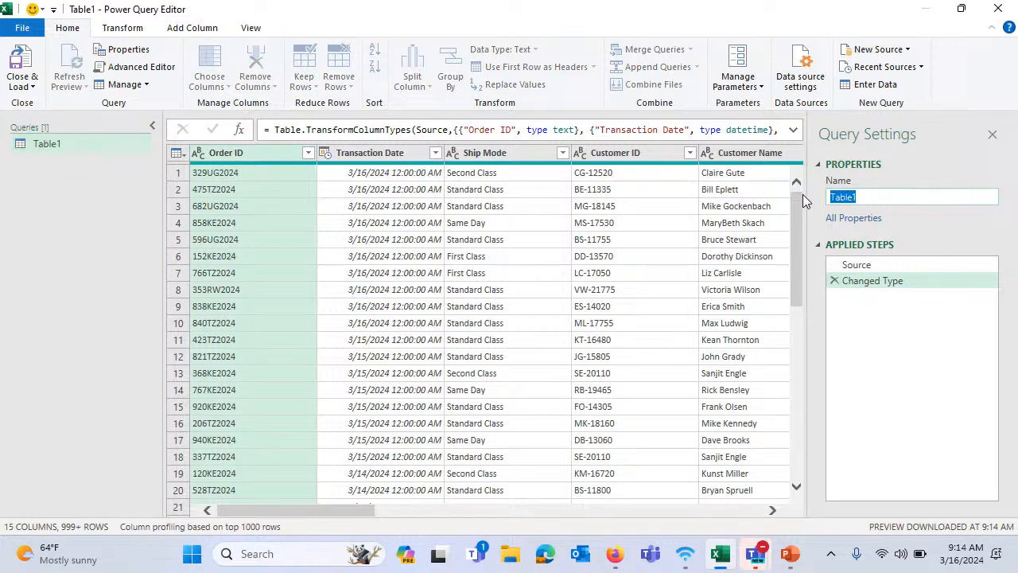
pyautogui.write('Sa')
pyautogui.press('BackSpace')
pyautogui.press('BackSpace')
pyautogui.write('My Data Set')
pyautogui.press('Return')
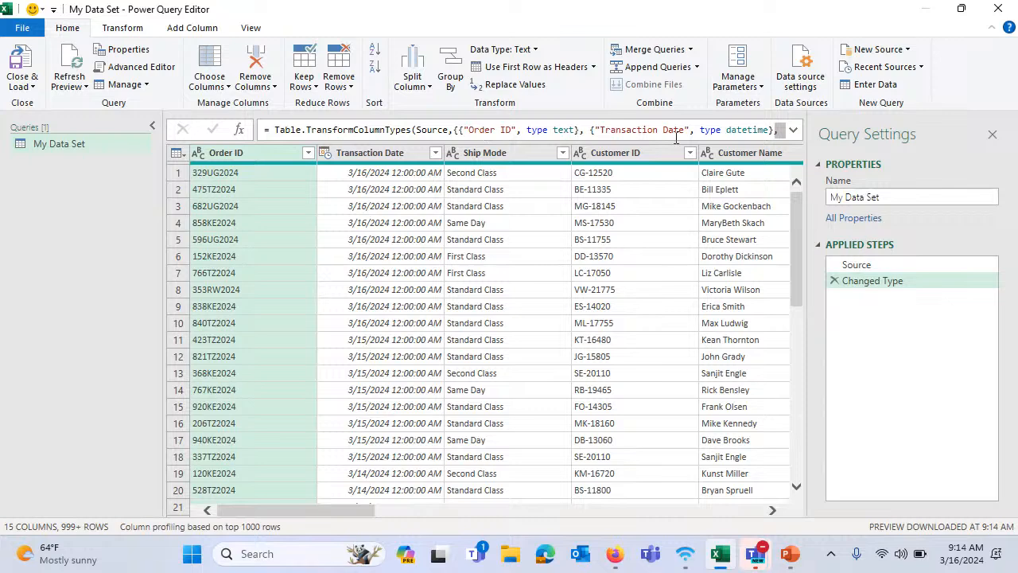
# Examine the My Data Set query's full column-type formula and the available transform, add-column and view tools
pyautogui.click(793, 129)
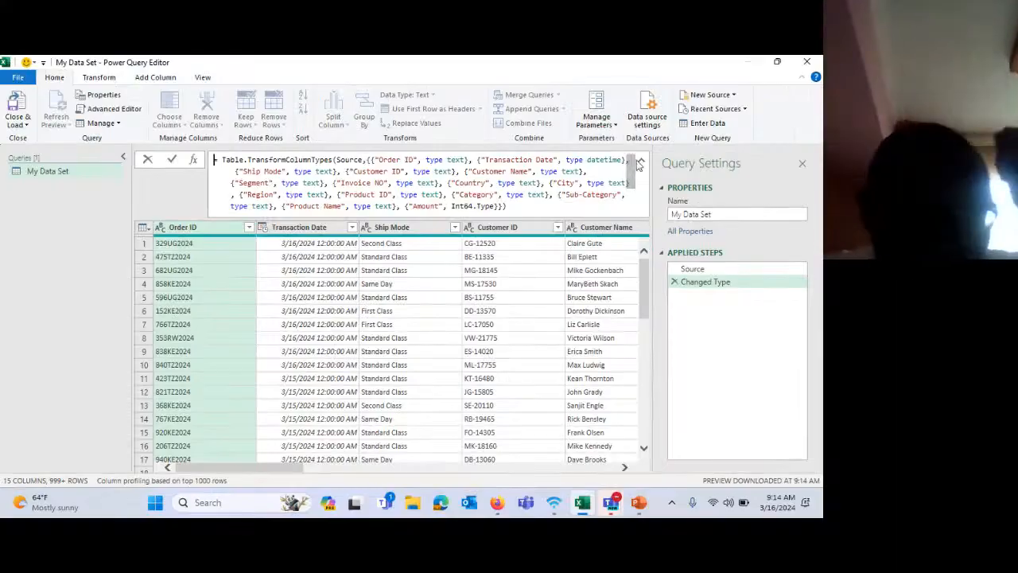
pyautogui.click(640, 163)
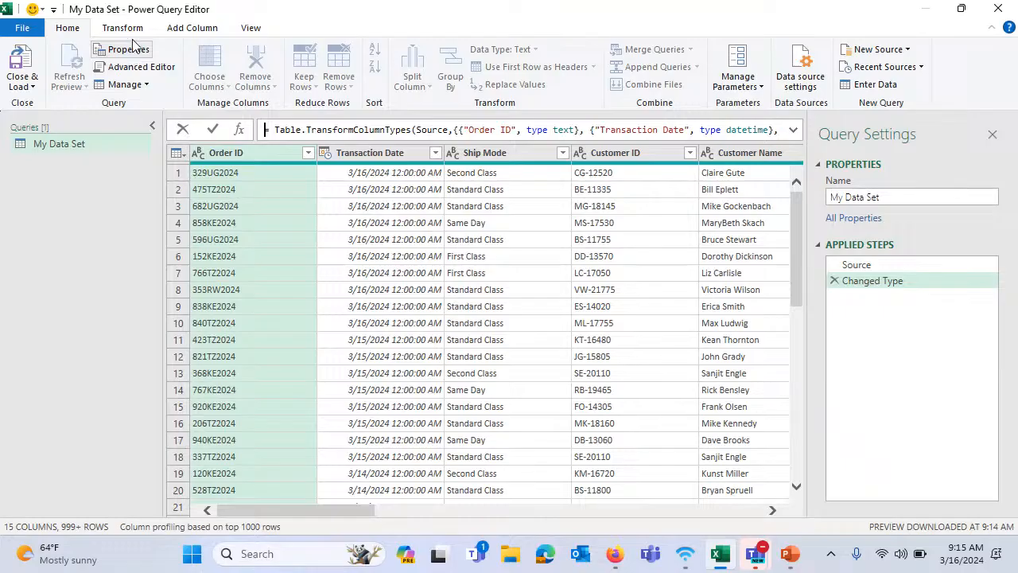
pyautogui.click(130, 30)
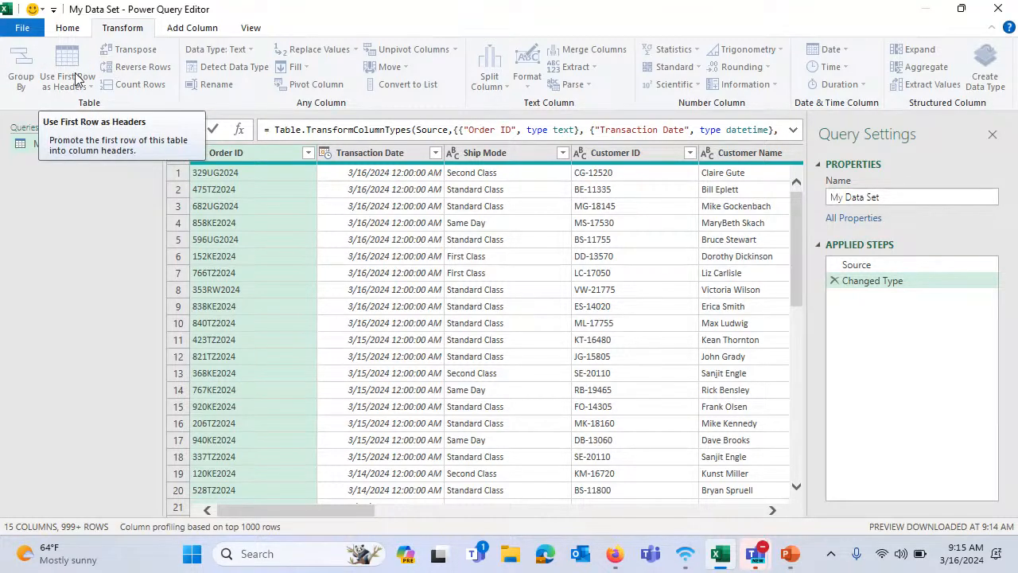
pyautogui.click(199, 30)
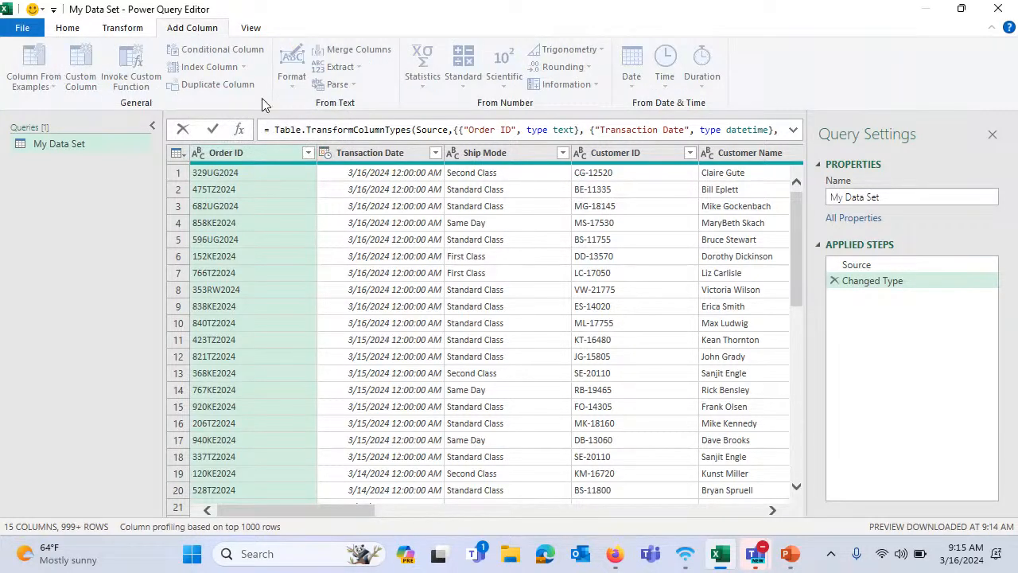
pyautogui.click(255, 29)
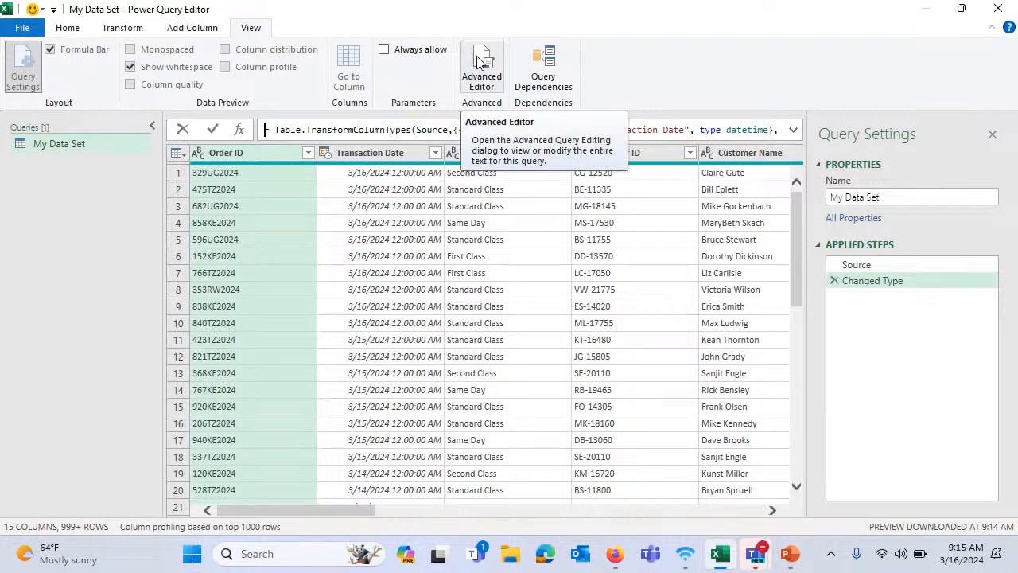
pyautogui.click(87, 205)
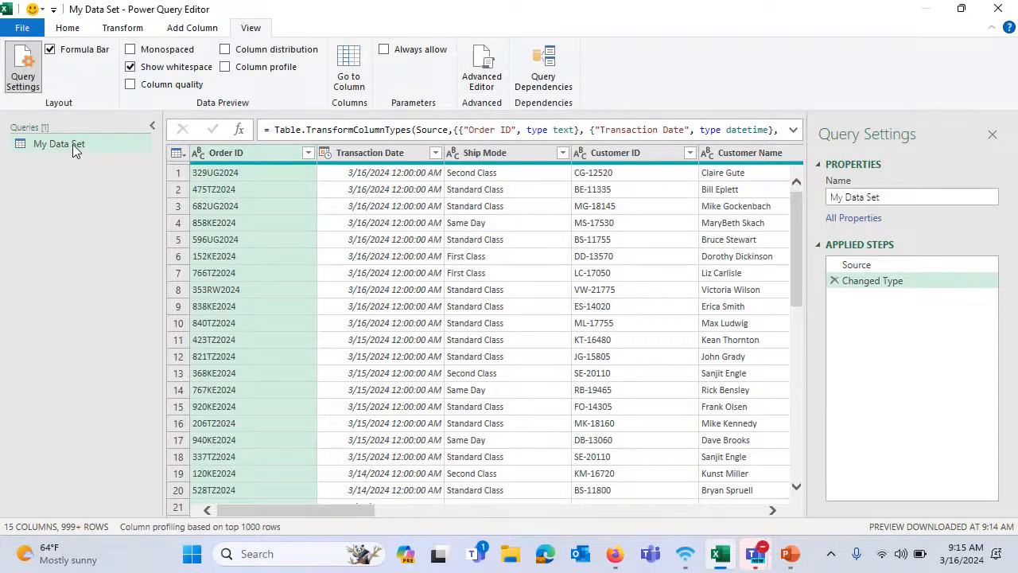
pyautogui.click(74, 147)
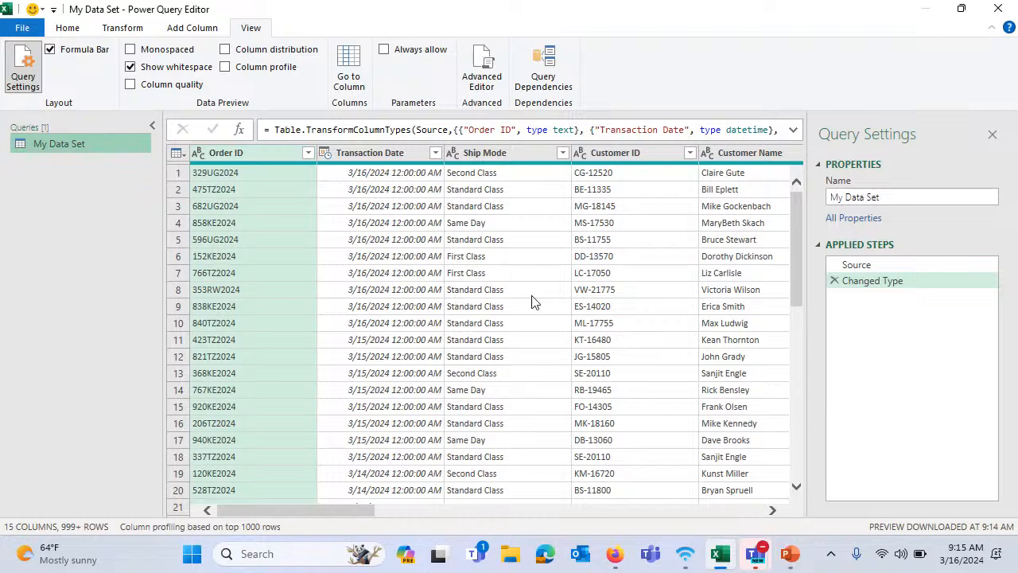
# Change the Transaction Date column's data type to Date, replacing the current type conversion
pyautogui.click(409, 156)
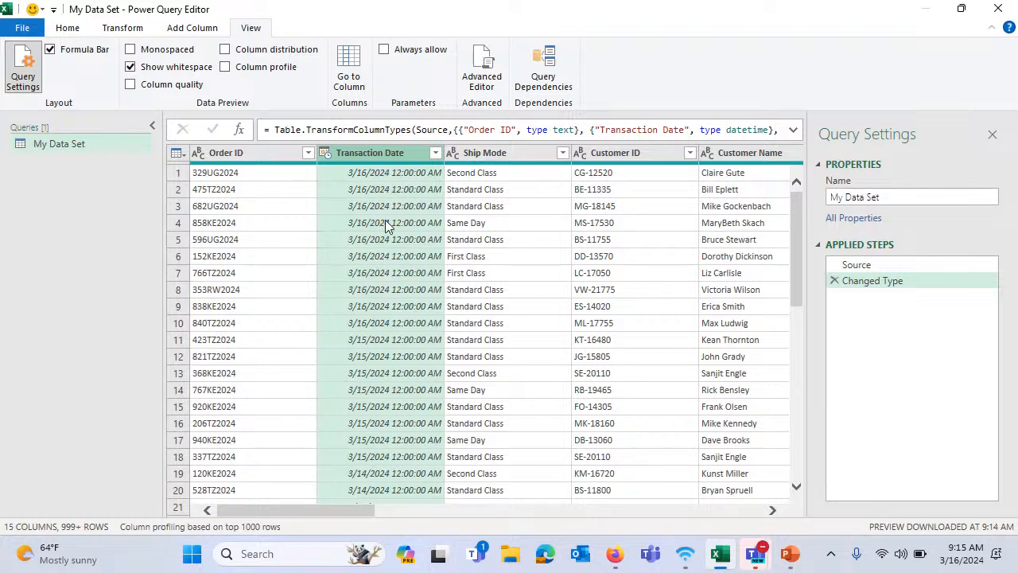
pyautogui.click(122, 30)
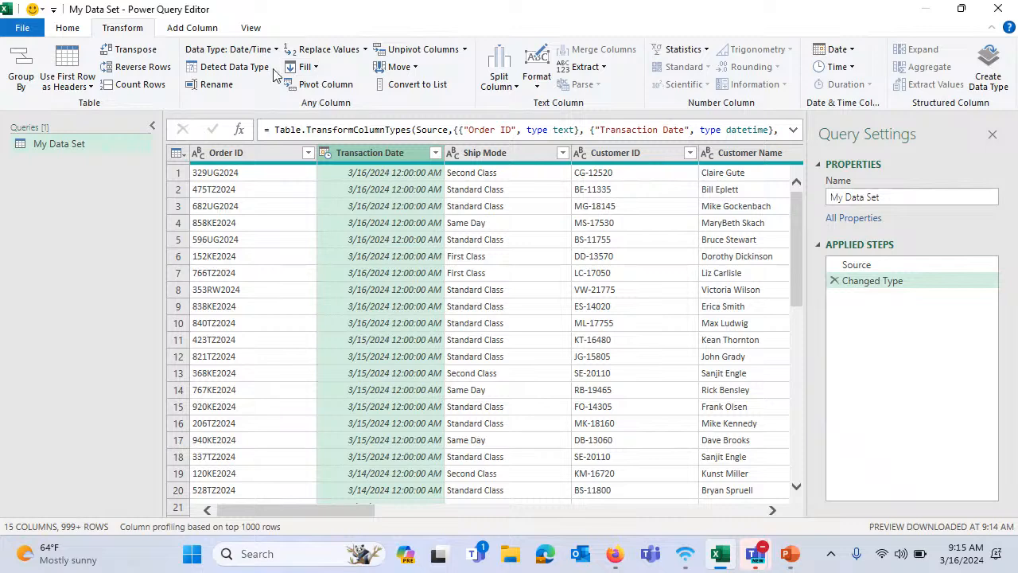
pyautogui.click(837, 50)
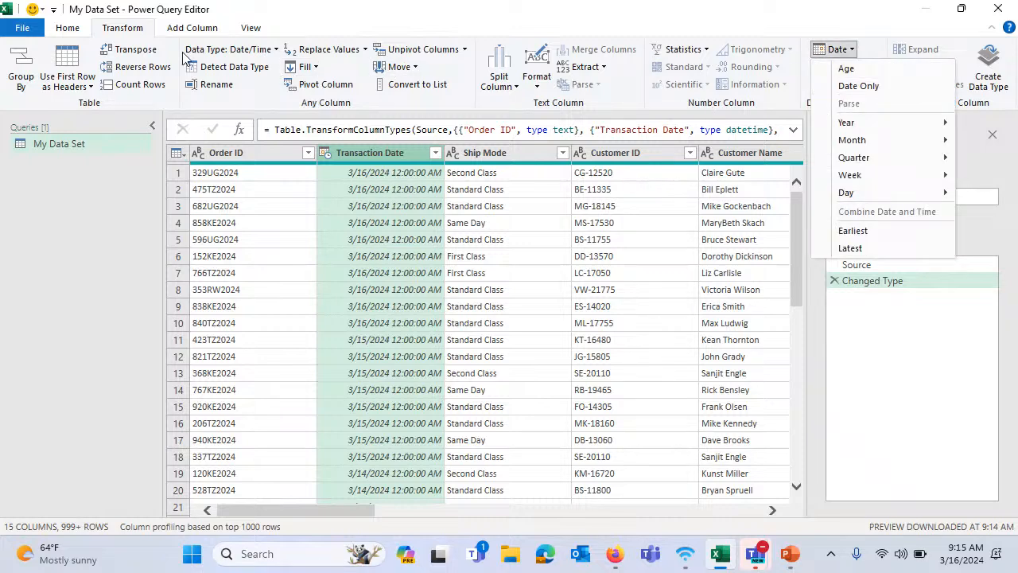
pyautogui.click(67, 31)
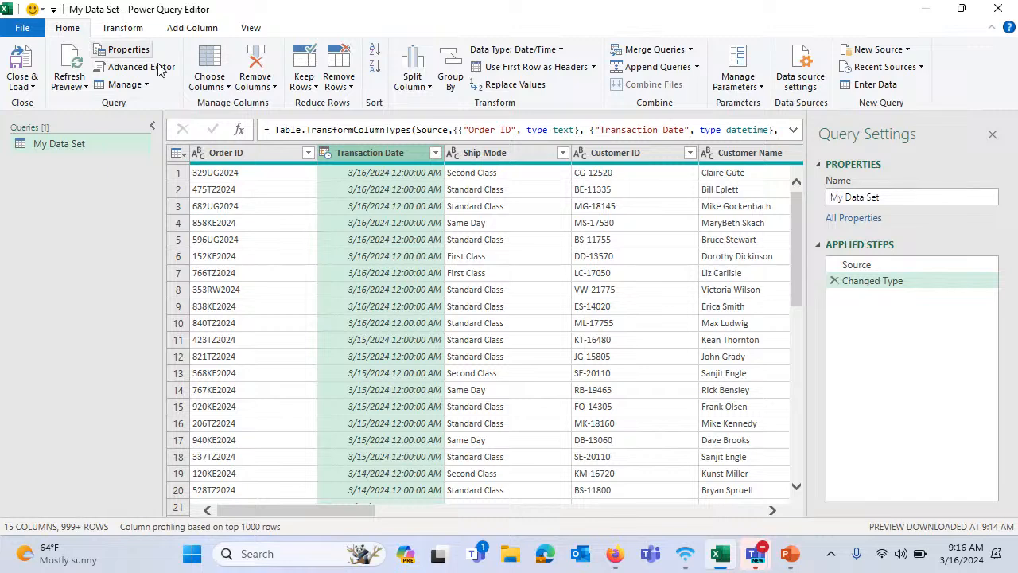
pyautogui.click(500, 51)
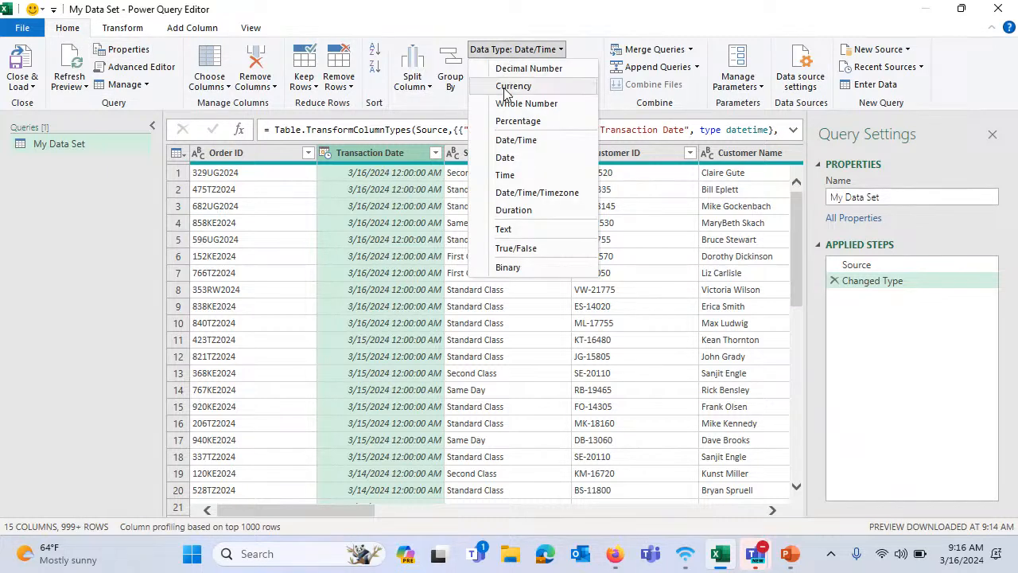
pyautogui.click(515, 160)
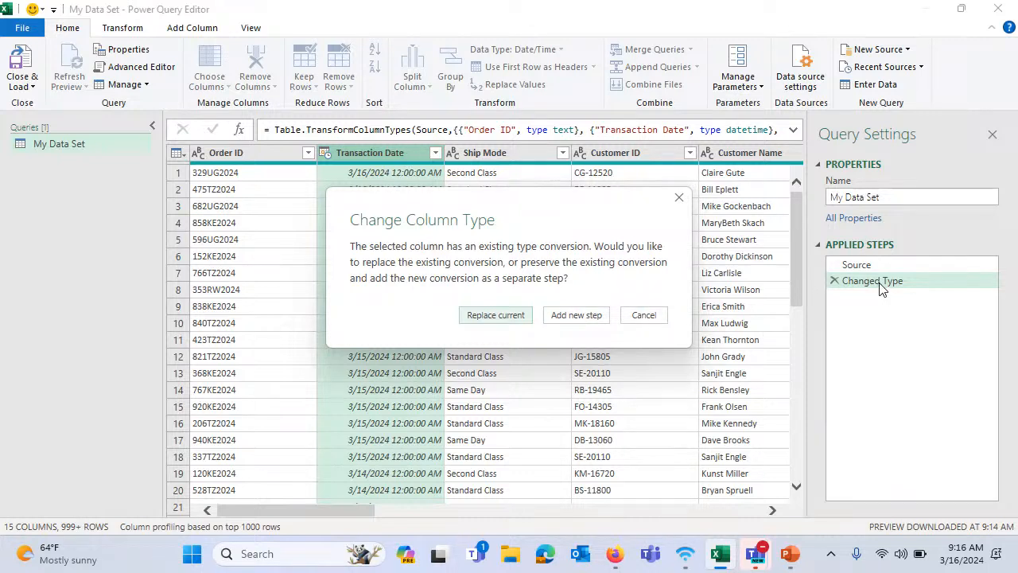
pyautogui.click(515, 316)
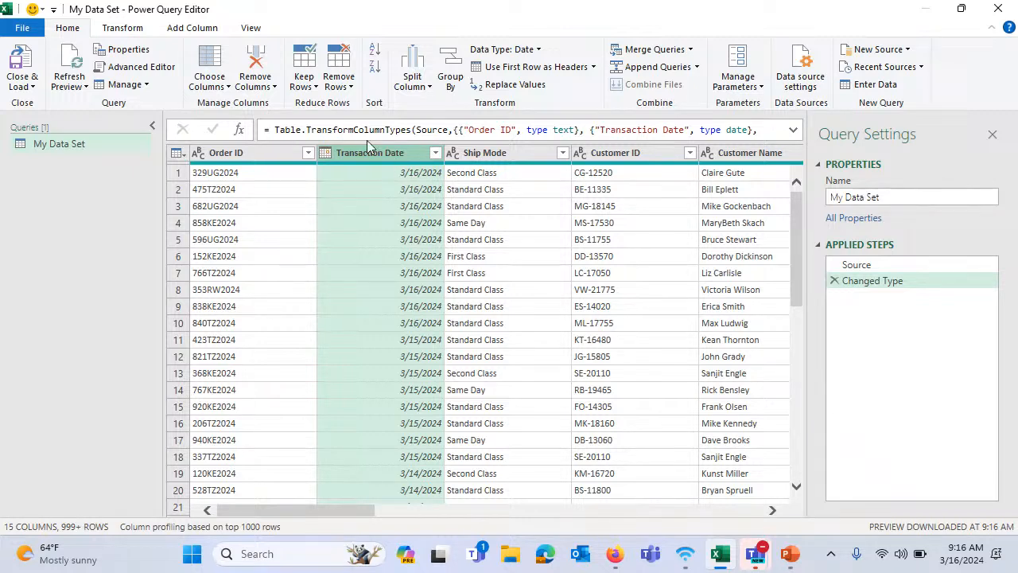
# Add a Year column extracted from the Transaction Date column
pyautogui.click(181, 33)
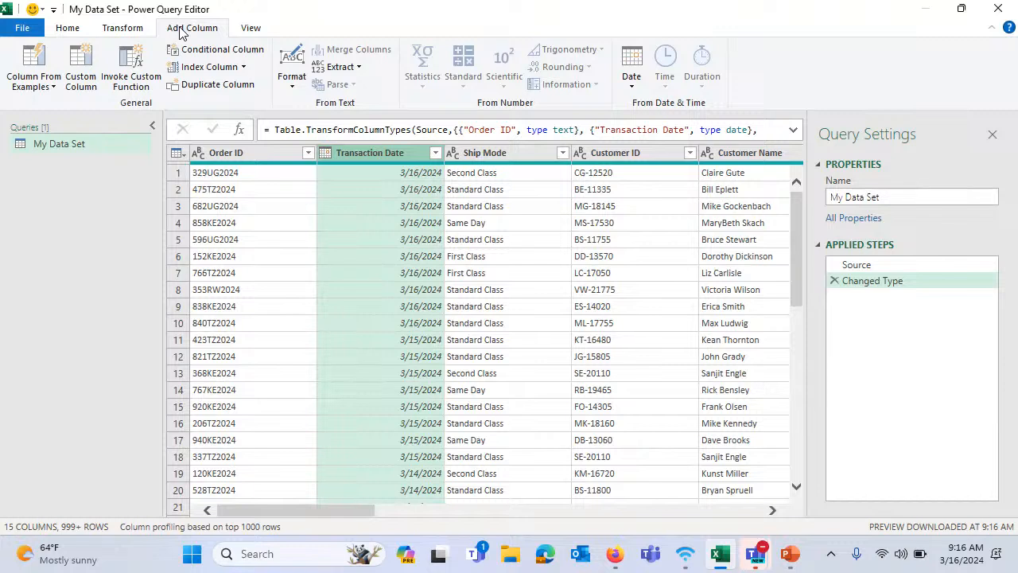
pyautogui.click(631, 80)
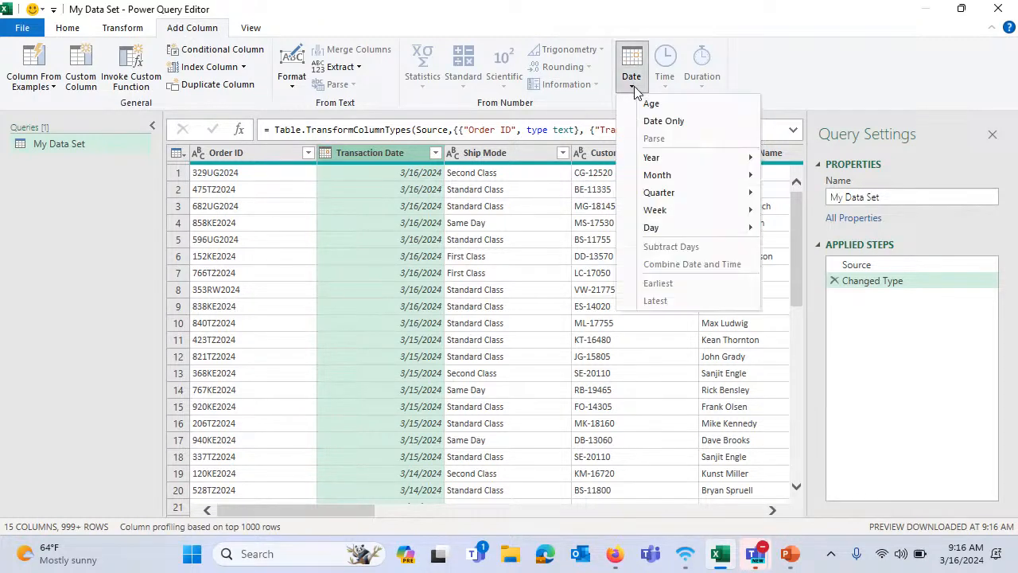
pyautogui.moveTo(670, 163)
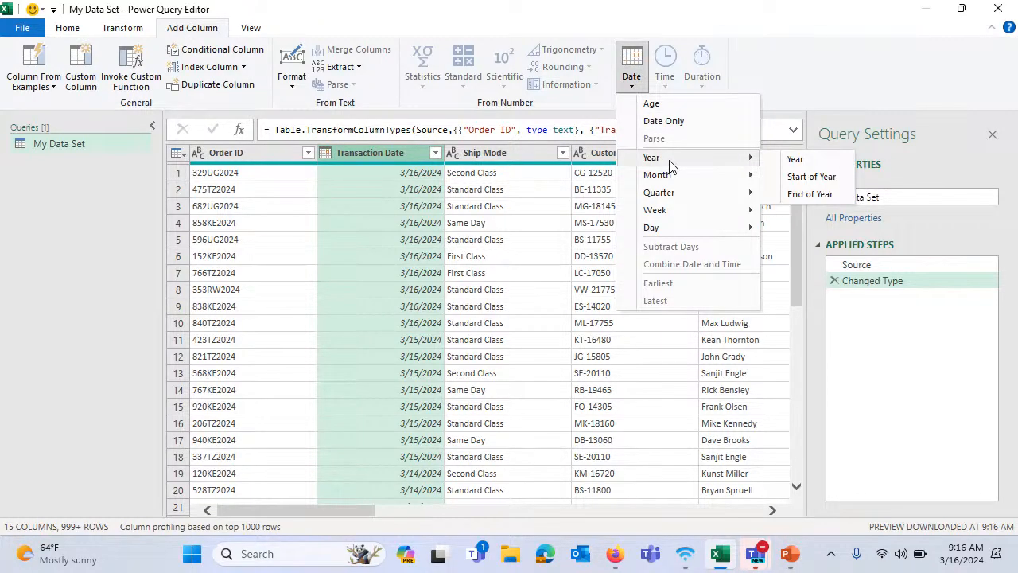
pyautogui.click(796, 161)
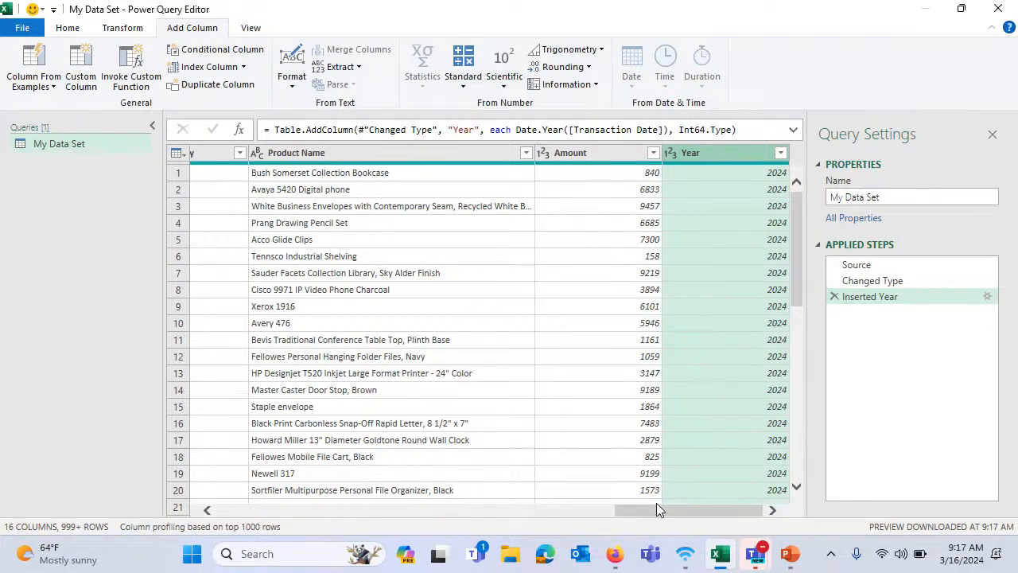
# Add a Month Name column extracted from the Transaction Date column
pyautogui.moveTo(656, 507); pyautogui.dragTo(302, 505)
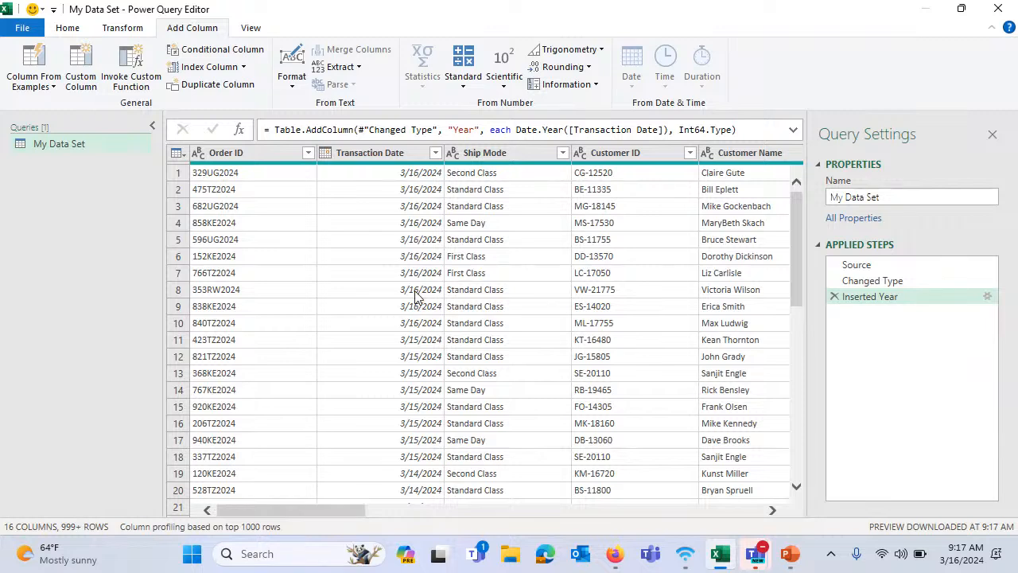
pyautogui.click(386, 152)
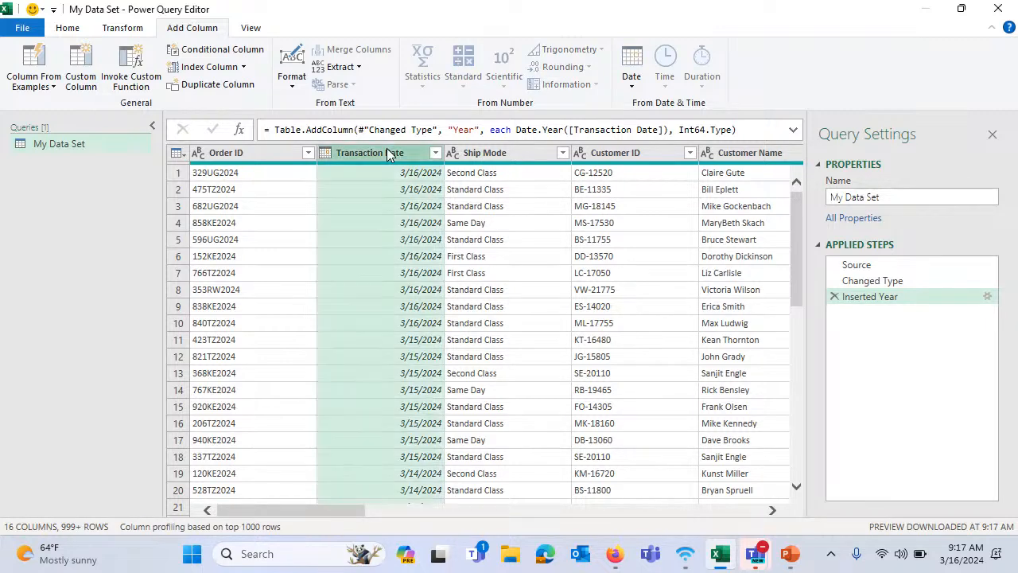
pyautogui.click(635, 89)
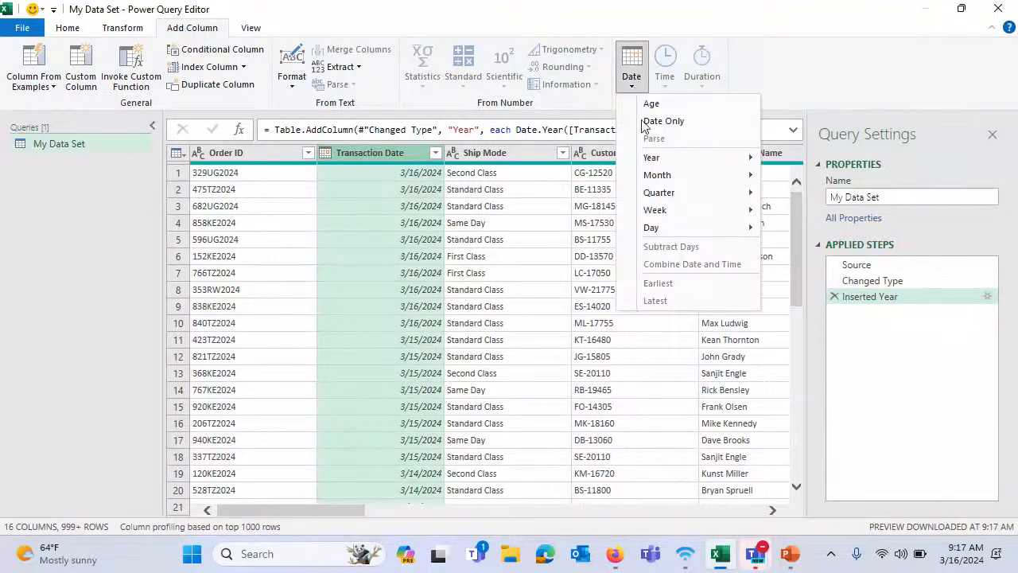
pyautogui.moveTo(671, 178)
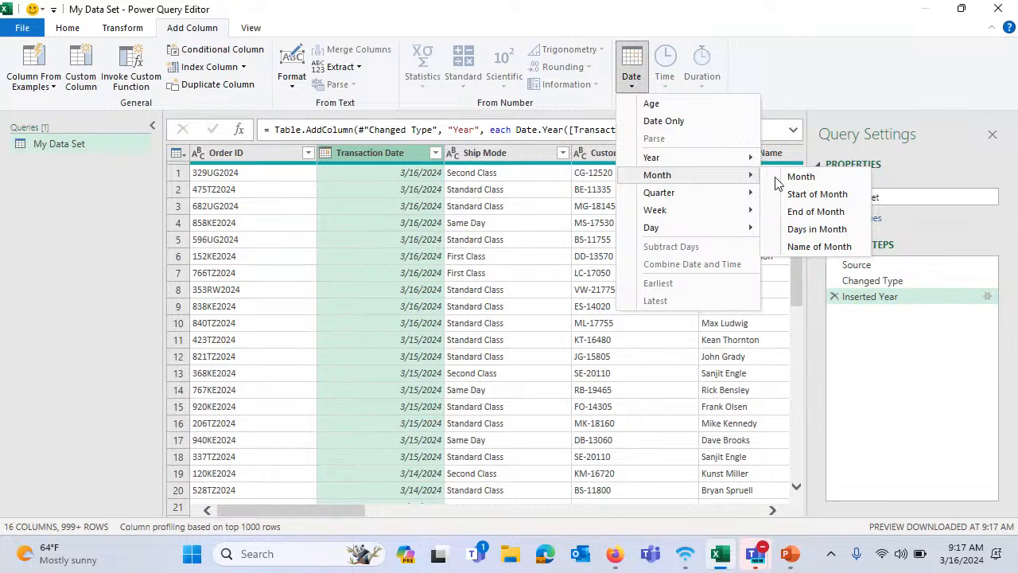
pyautogui.click(814, 248)
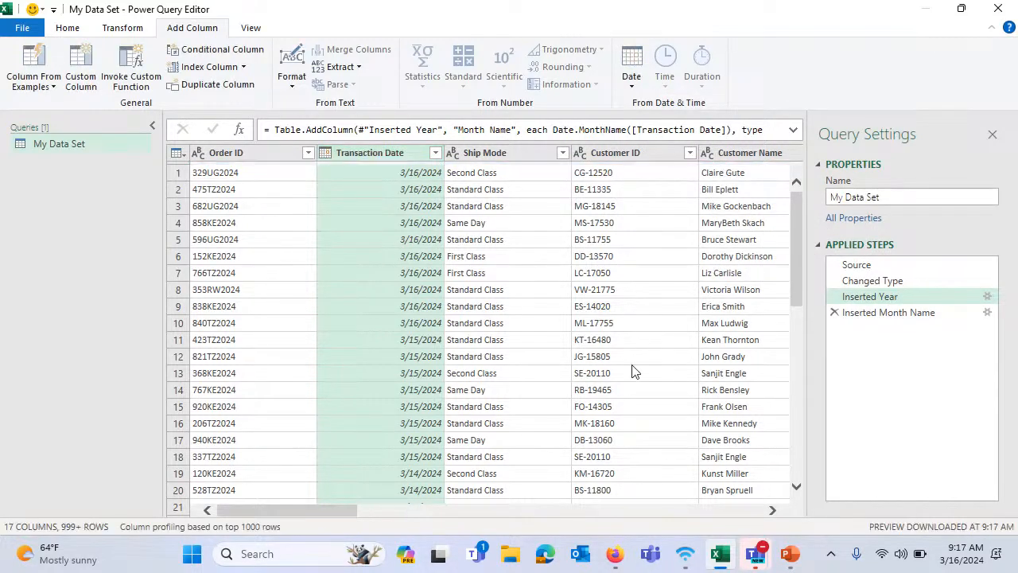
# Add a numeric Month column extracted from the Transaction Date column
pyautogui.moveTo(302, 512); pyautogui.dragTo(71, 495)
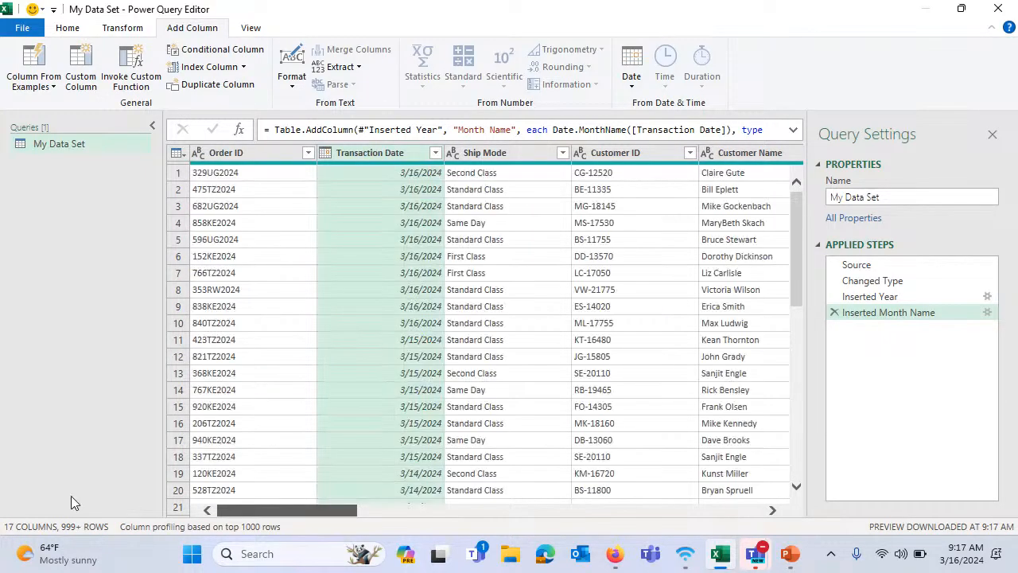
pyautogui.click(630, 89)
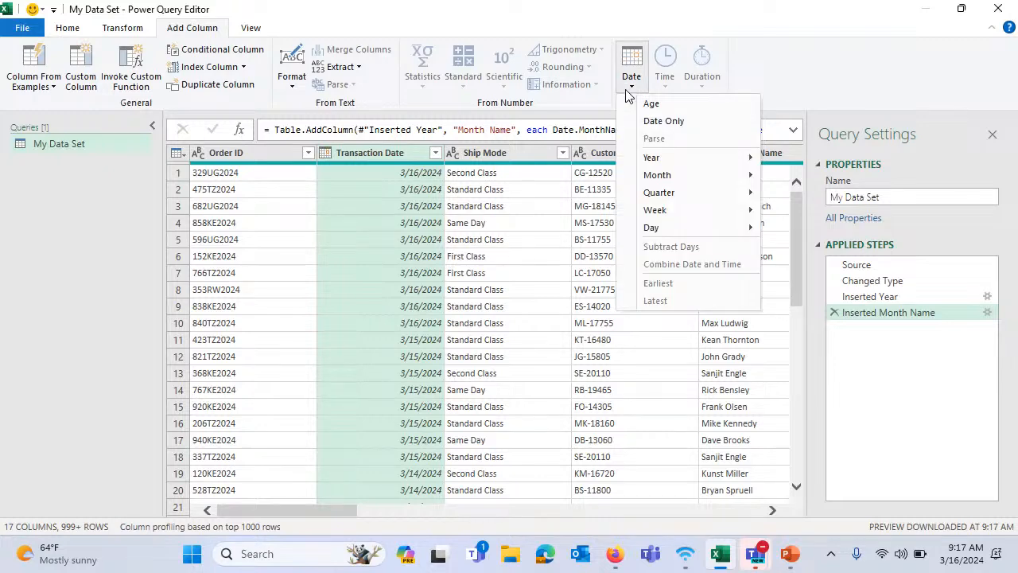
pyautogui.moveTo(657, 175)
pyautogui.click(784, 175)
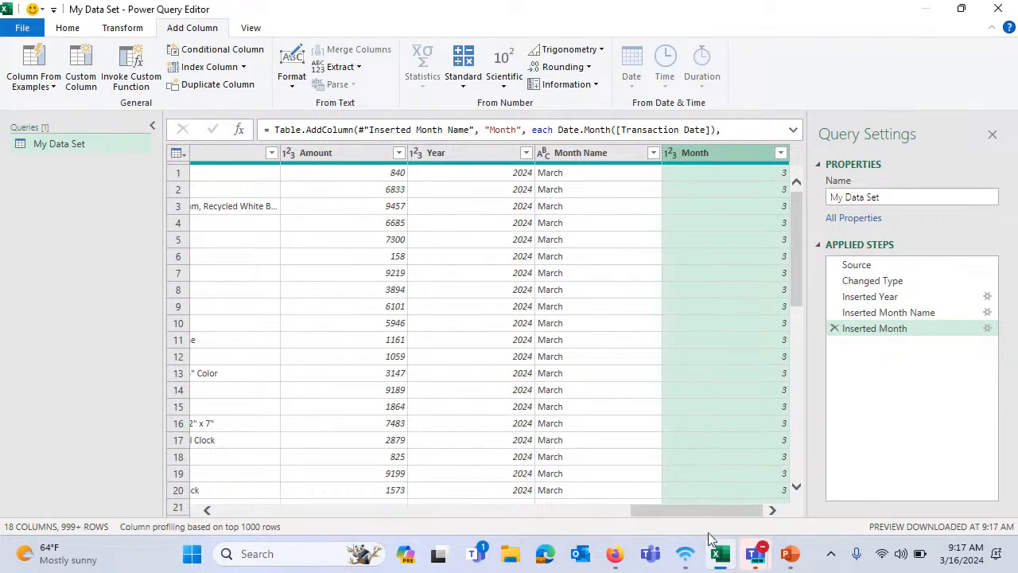
# Add a Day column extracted from the Transaction Date column
pyautogui.moveTo(706, 513); pyautogui.dragTo(290, 513)
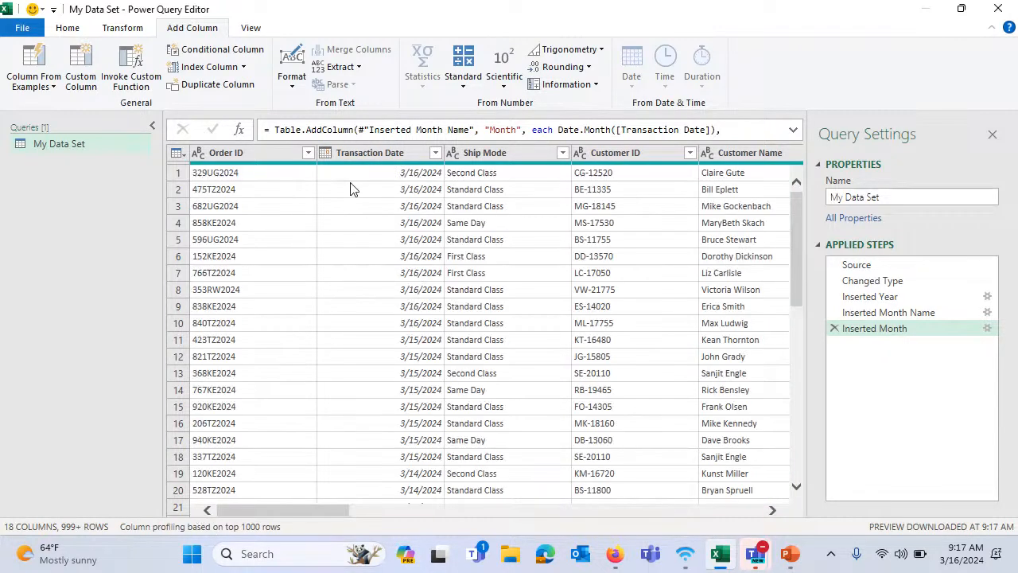
pyautogui.click(402, 153)
pyautogui.click(632, 68)
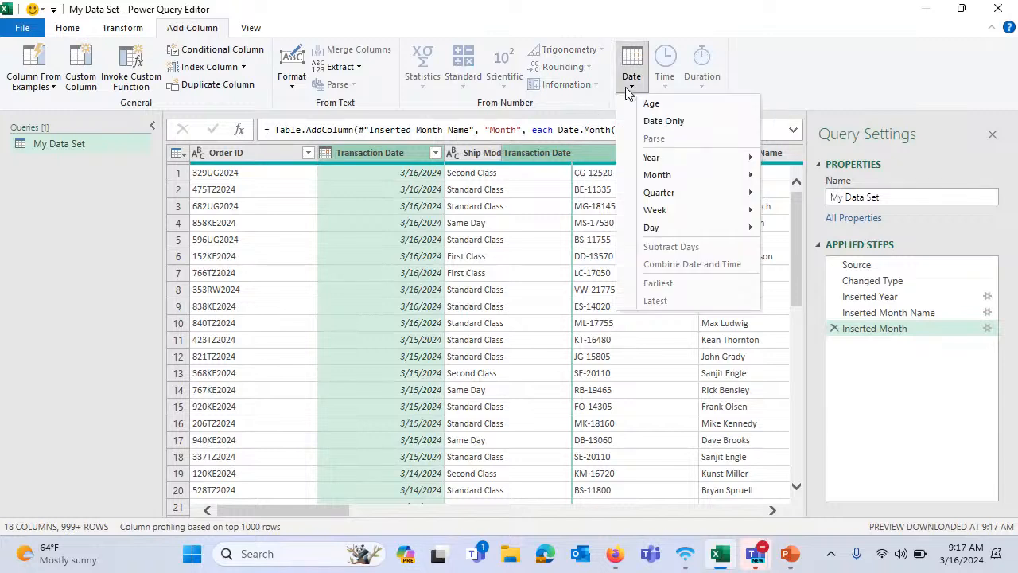
pyautogui.moveTo(690, 163)
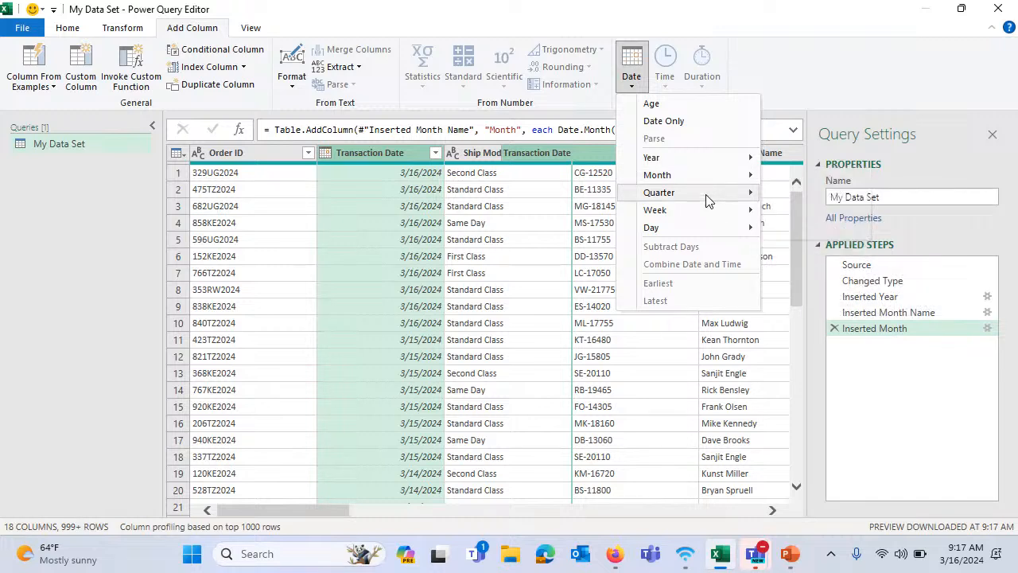
pyautogui.moveTo(708, 200)
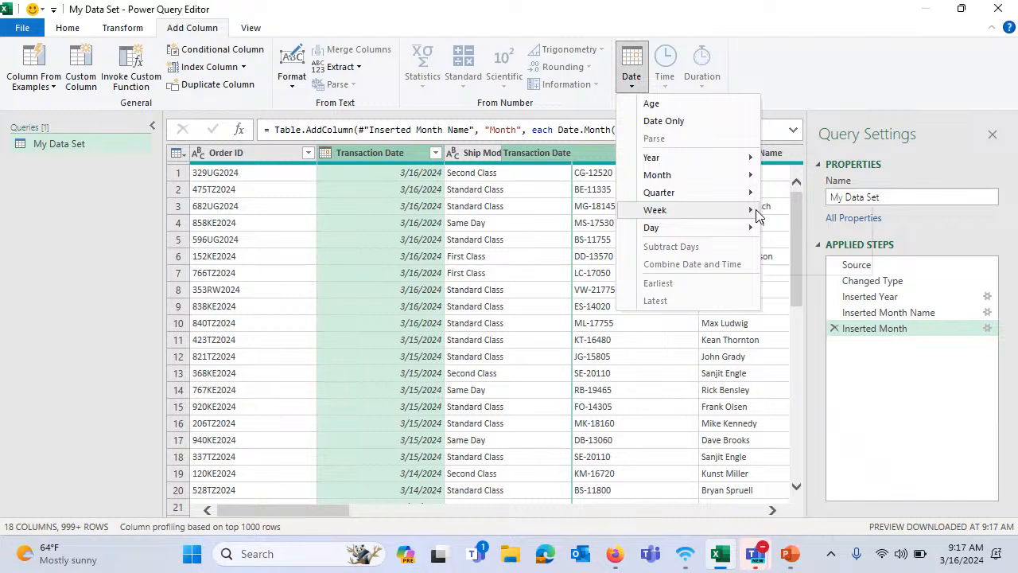
pyautogui.moveTo(748, 228)
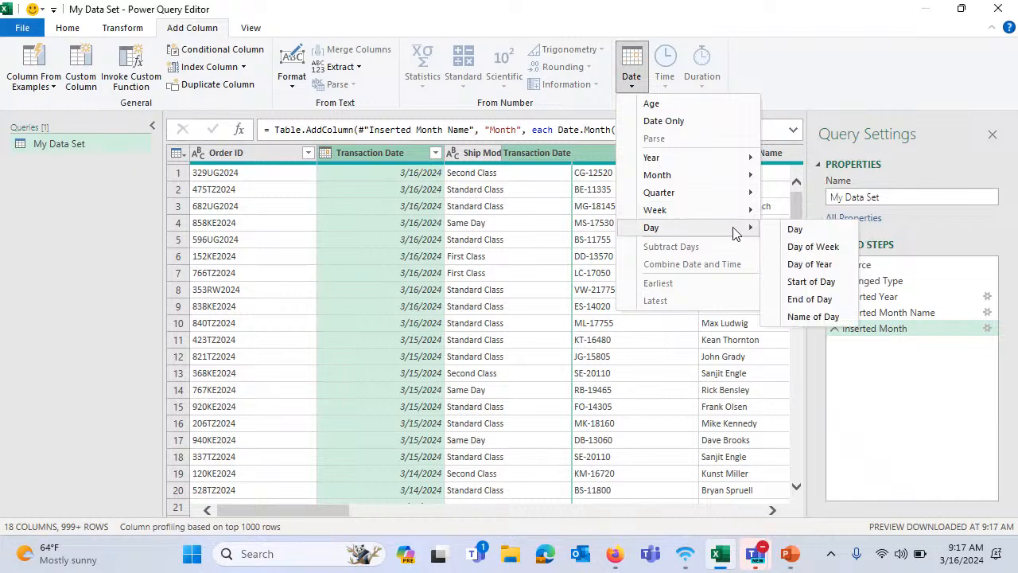
pyautogui.click(801, 232)
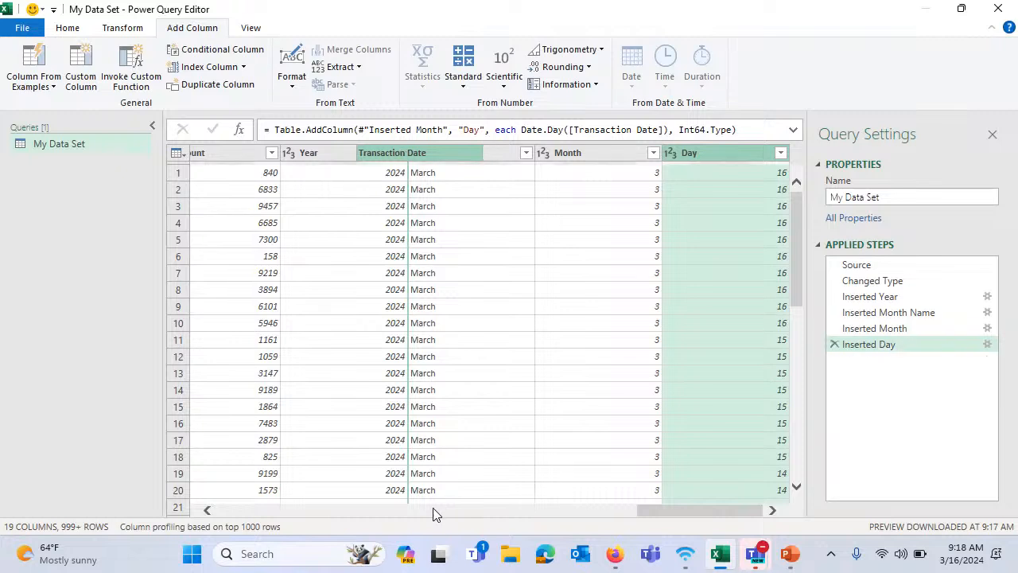
# Close the query editor and load the My Data Set query into a worksheet
pyautogui.moveTo(668, 509); pyautogui.dragTo(162, 502)
pyautogui.moveTo(322, 274); pyautogui.dragTo(35, 88)
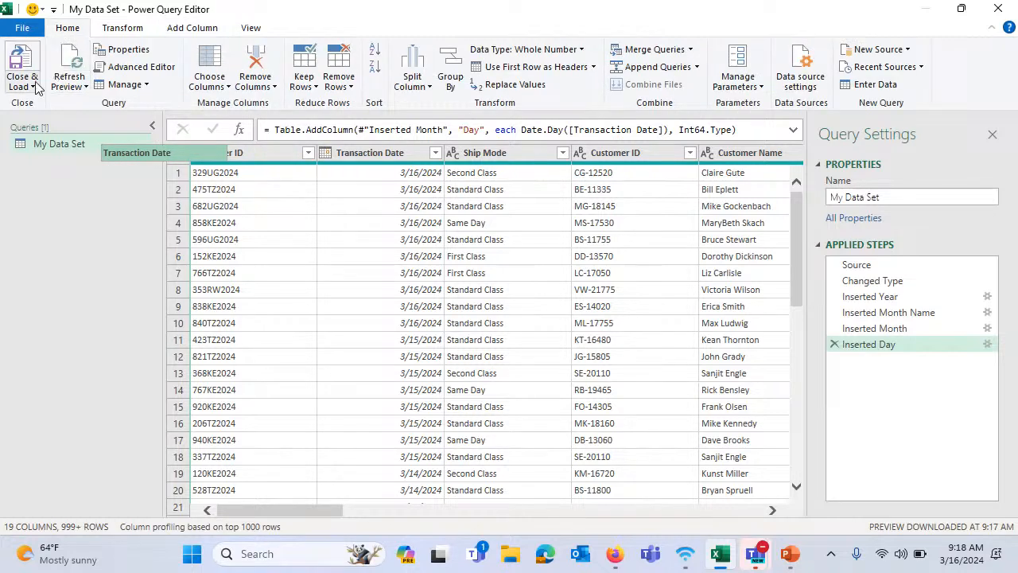
pyautogui.click(35, 87)
pyautogui.click(76, 106)
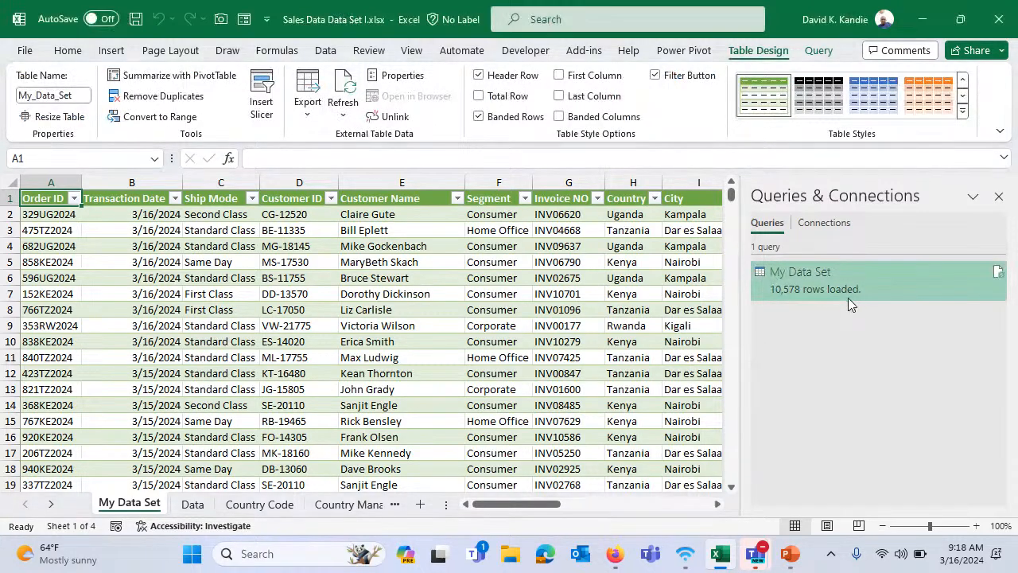
# Examine the loaded table's header row, including the added Year, Month Name, Month and Day columns
pyautogui.click(205, 233)
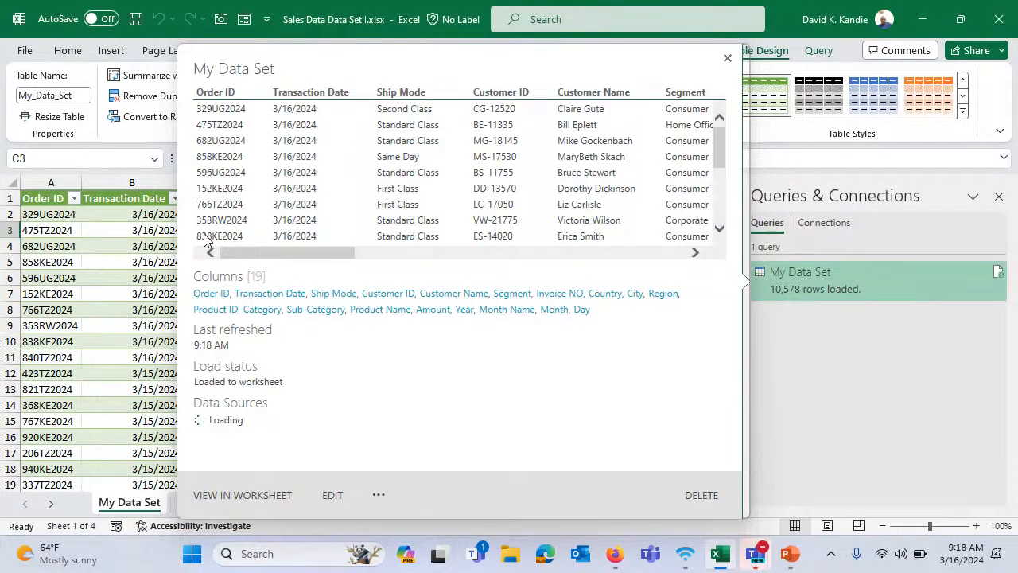
pyautogui.click(163, 241)
pyautogui.hotkey('ctrl', 'Up')
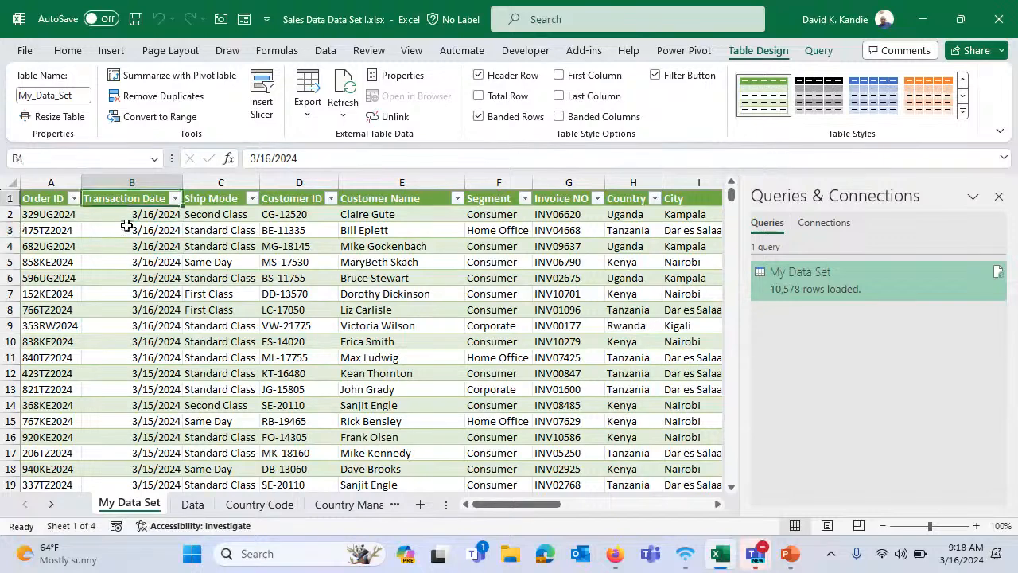
pyautogui.hotkey('ctrl', 'Right')
pyautogui.press('Left')
pyautogui.press('Left')
pyautogui.press('Left')
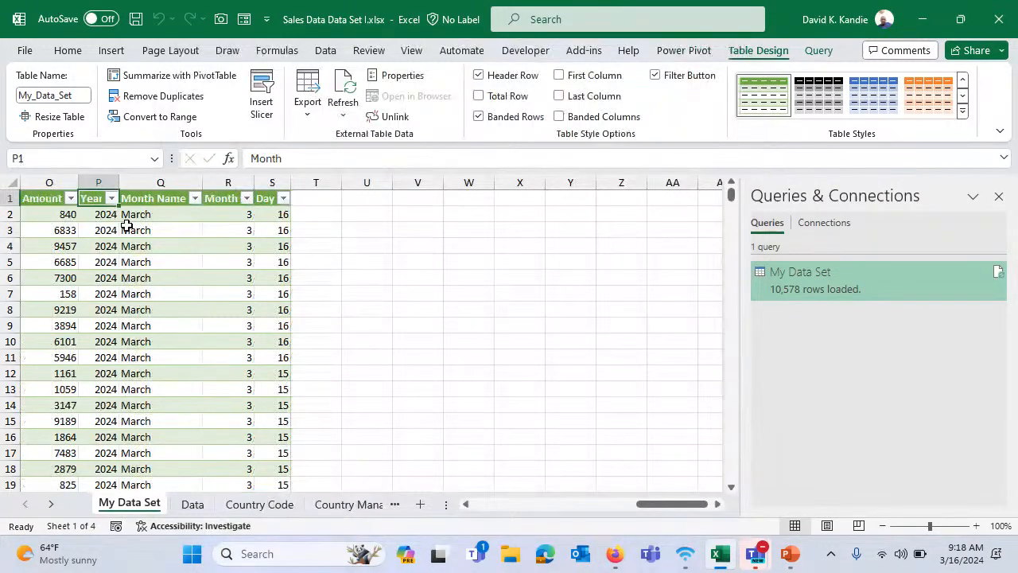
pyautogui.press('Right')
pyautogui.press('Right')
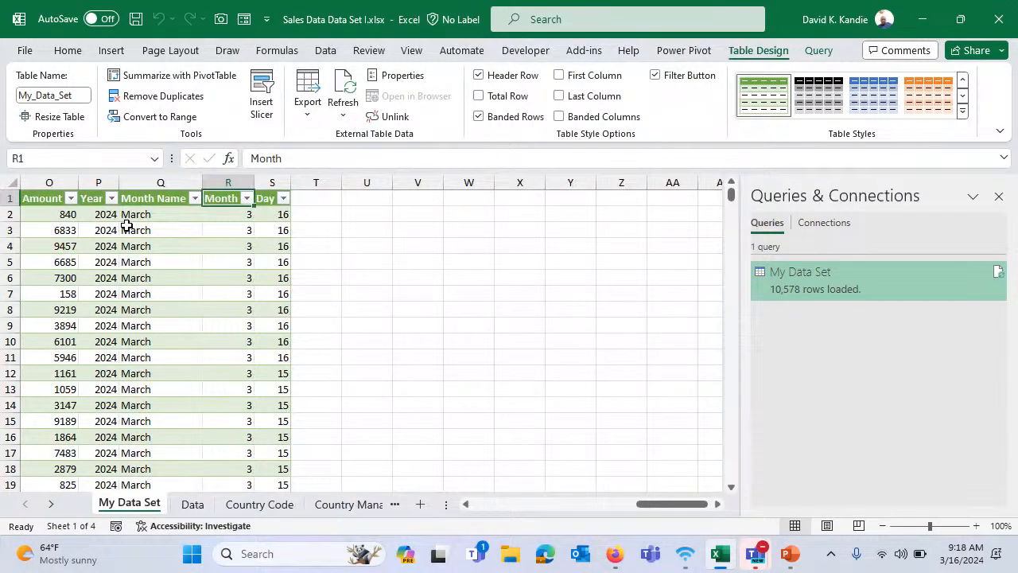
pyautogui.hotkey('ctrl', 'Left')
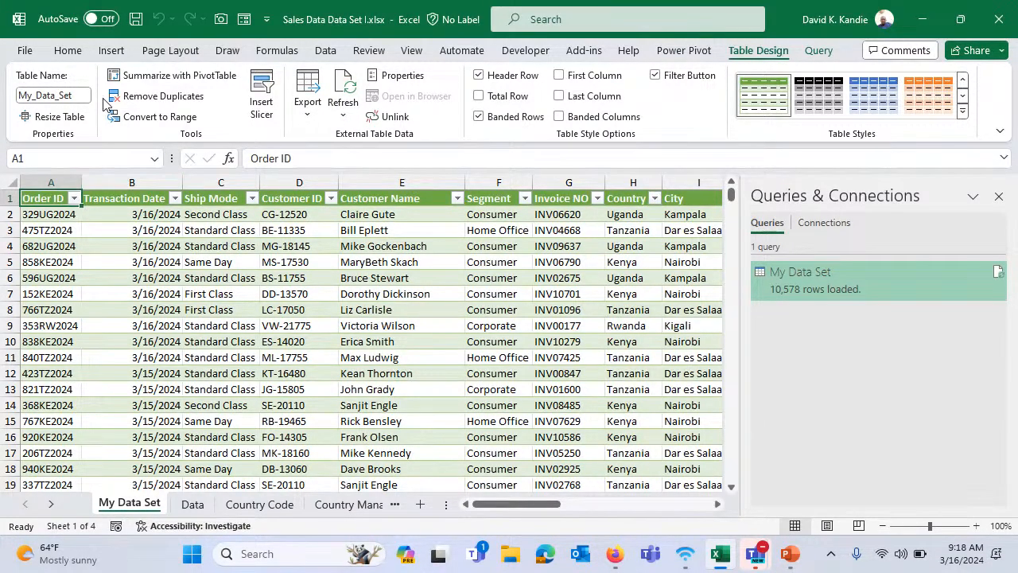
# Insert a PivotTable from the My_Data_Set table on a new worksheet, adding the data to the Data Model
pyautogui.click(112, 52)
pyautogui.click(38, 114)
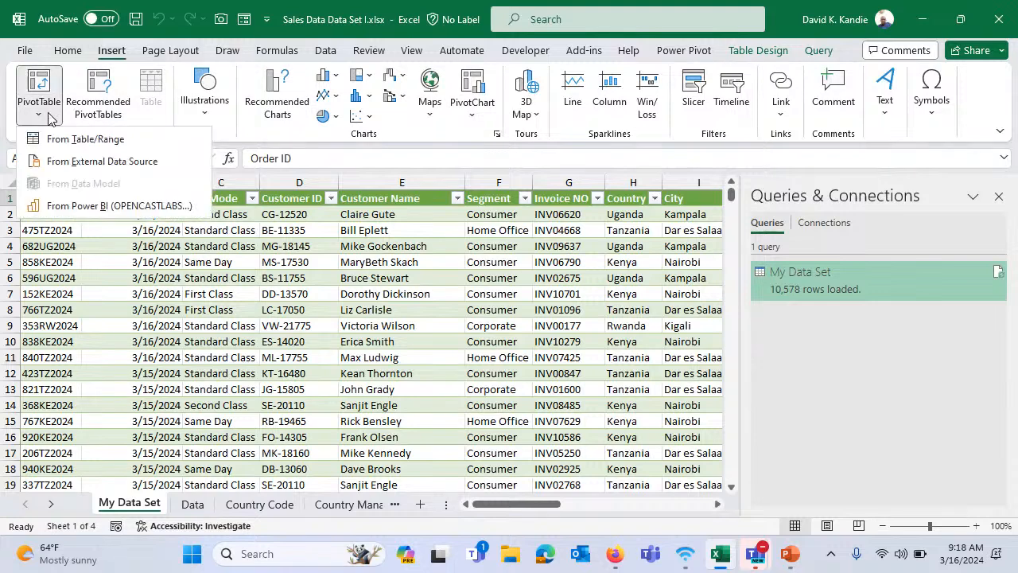
pyautogui.click(57, 141)
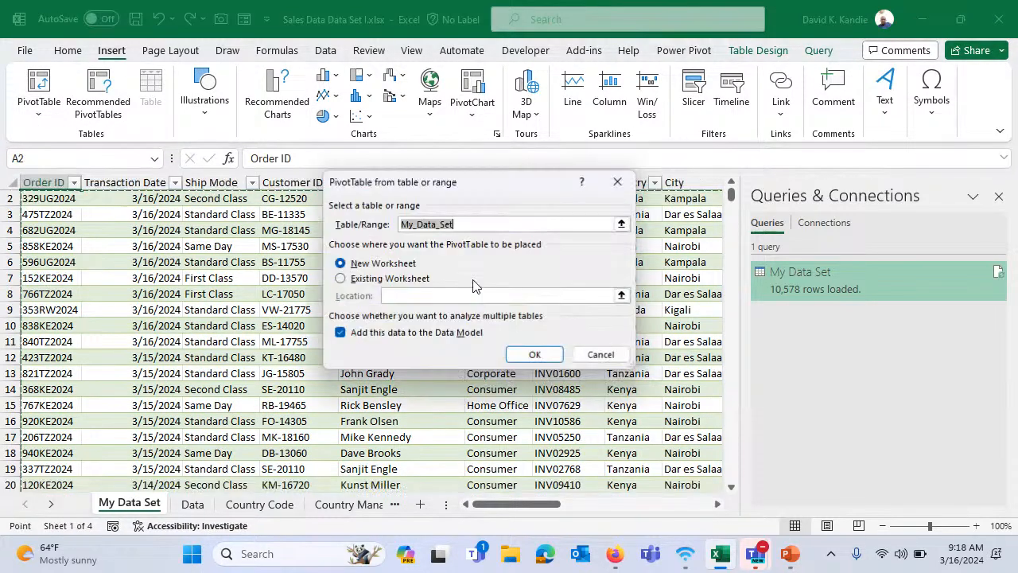
pyautogui.click(533, 354)
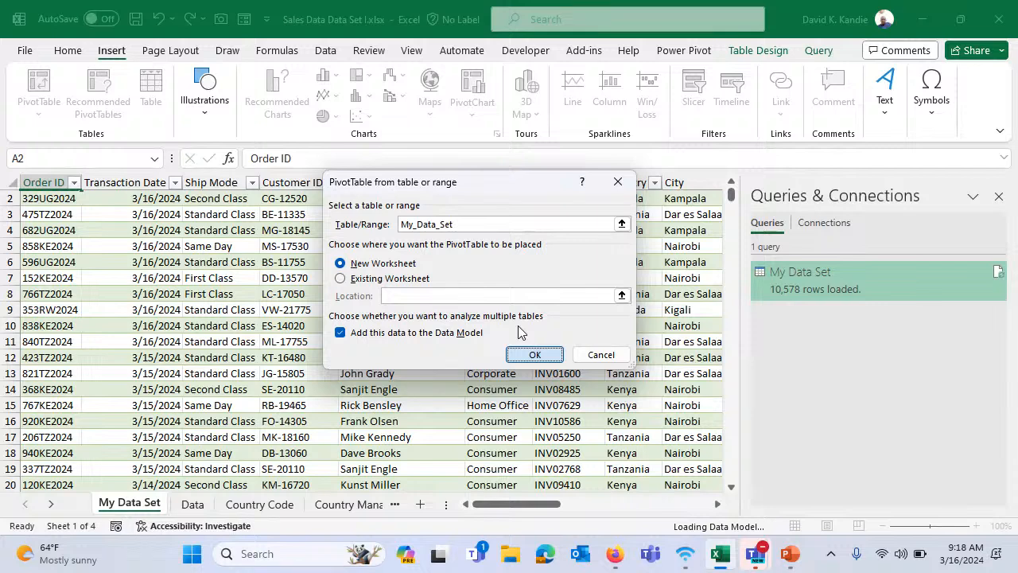
pyautogui.click(530, 356)
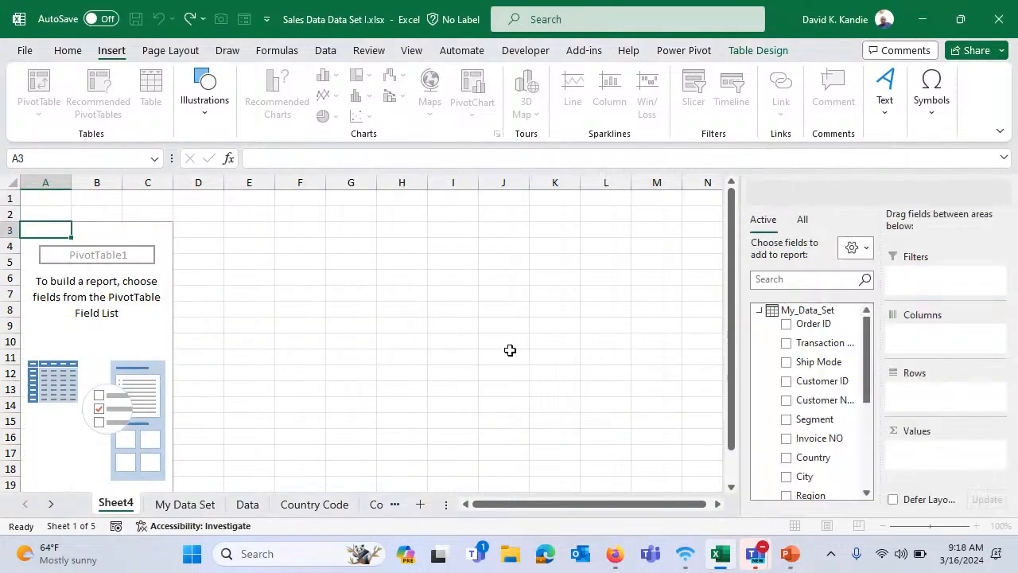
# Build the PivotTable with Year above Month Name in the rows and the sum of Amount as values
pyautogui.moveTo(837, 350); pyautogui.dragTo(843, 457)
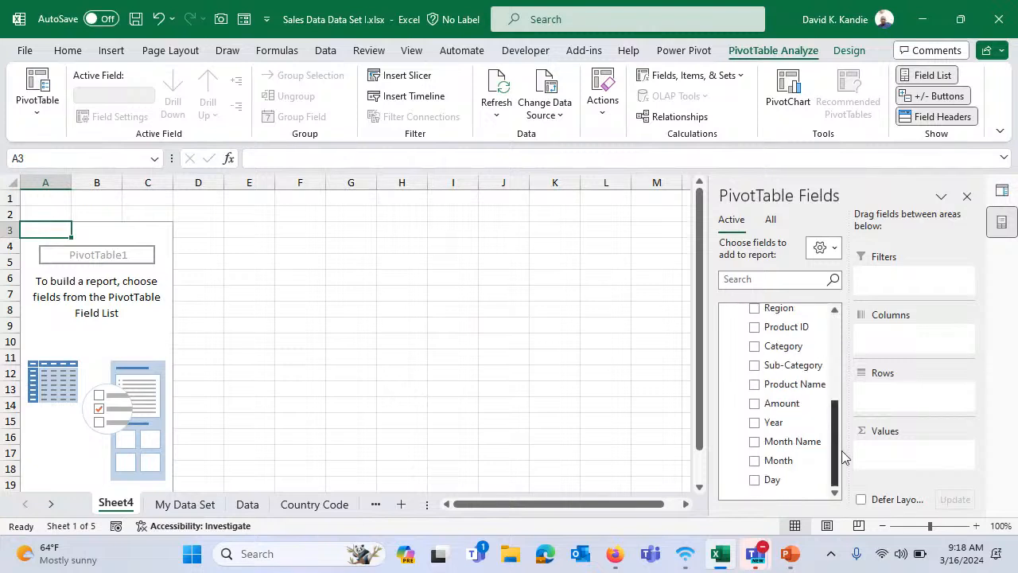
pyautogui.click(754, 424)
pyautogui.click(754, 443)
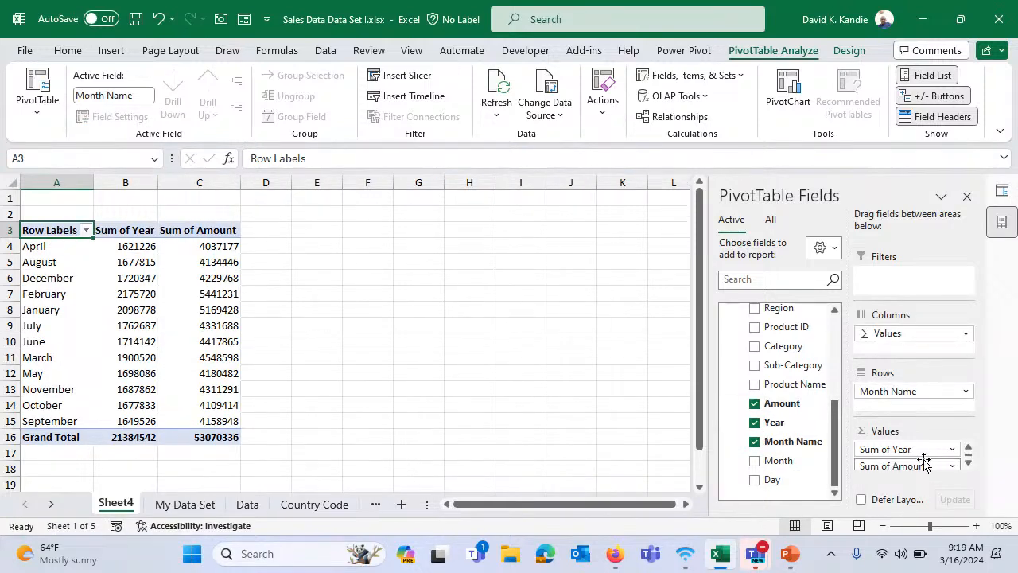
pyautogui.moveTo(923, 450); pyautogui.dragTo(914, 383)
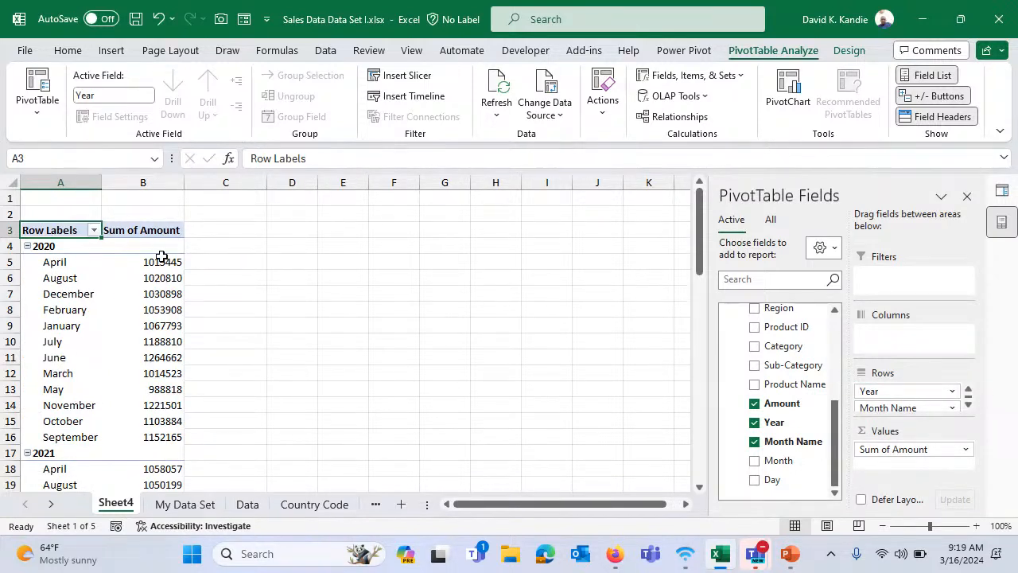
# Show the PivotTable report in tabular form and check the order of the 2020 month names
pyautogui.click(850, 50)
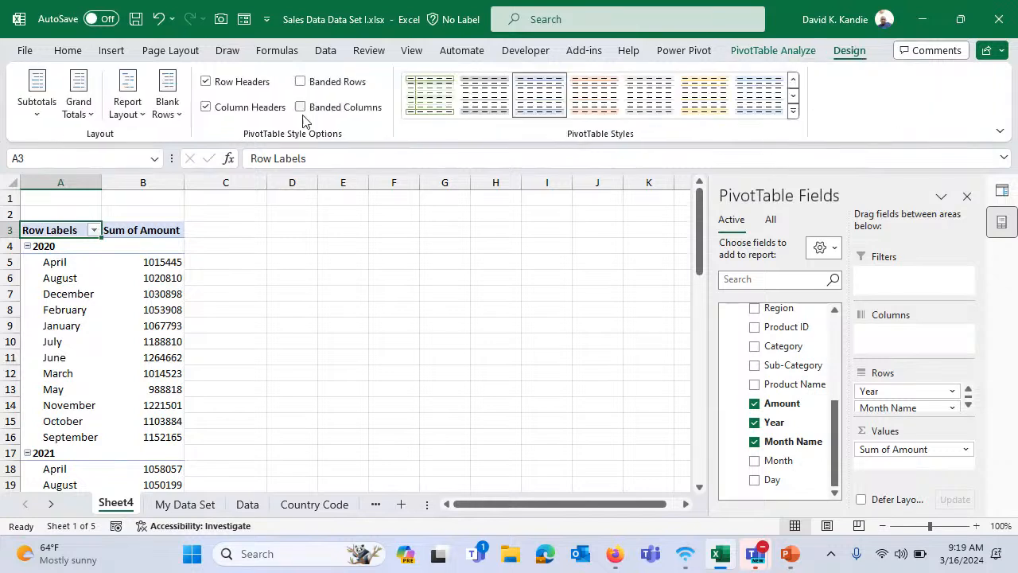
pyautogui.click(127, 114)
pyautogui.click(170, 212)
pyautogui.click(135, 309)
pyautogui.moveTo(143, 249); pyautogui.dragTo(171, 425)
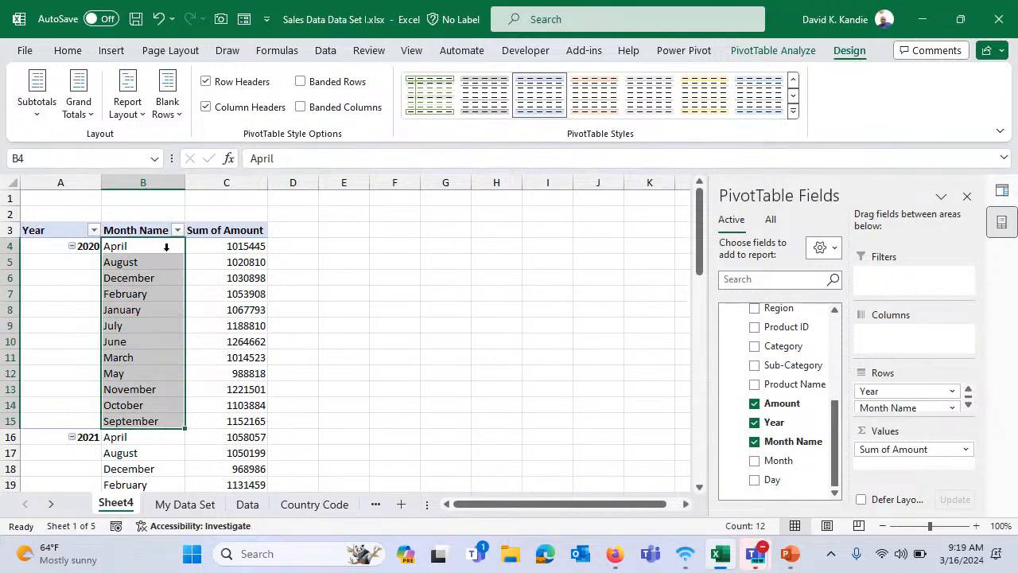
pyautogui.click(162, 246)
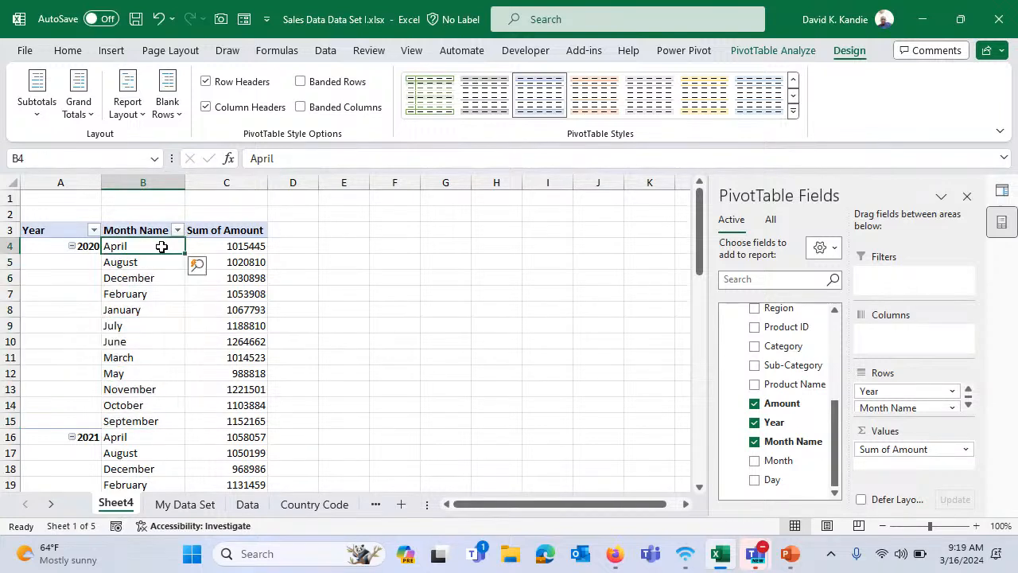
# Apply the comma number style to the PivotTable's Sum of Amount column
pyautogui.click(230, 182)
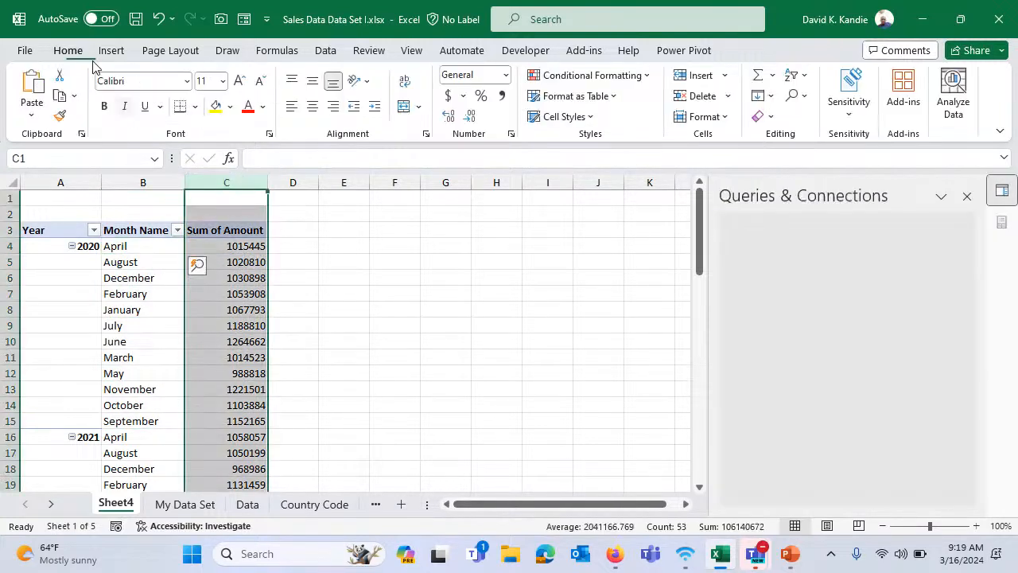
pyautogui.click(501, 96)
pyautogui.click(118, 292)
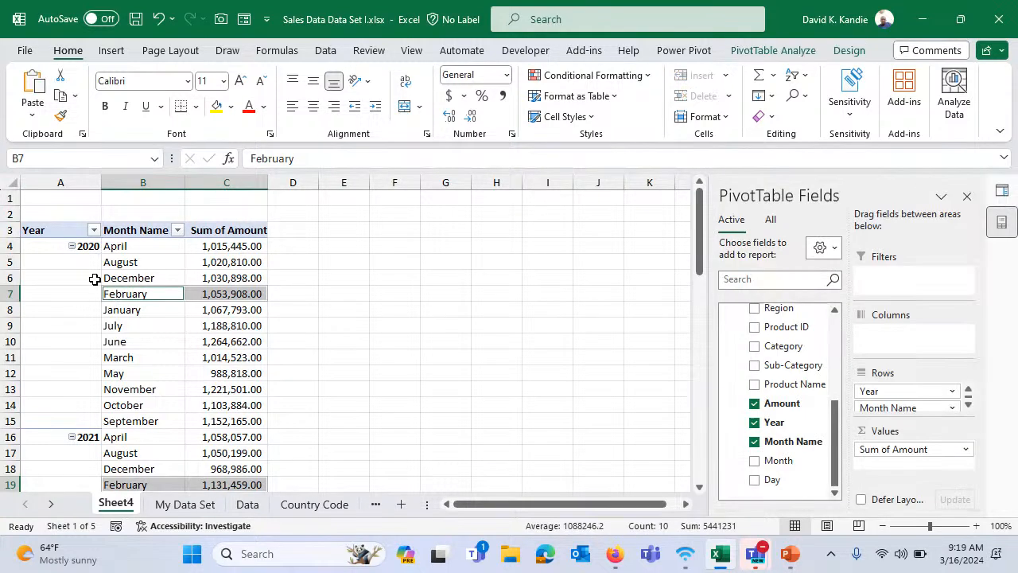
# Sort the PivotTable's Year field in descending order
pyautogui.click(92, 247)
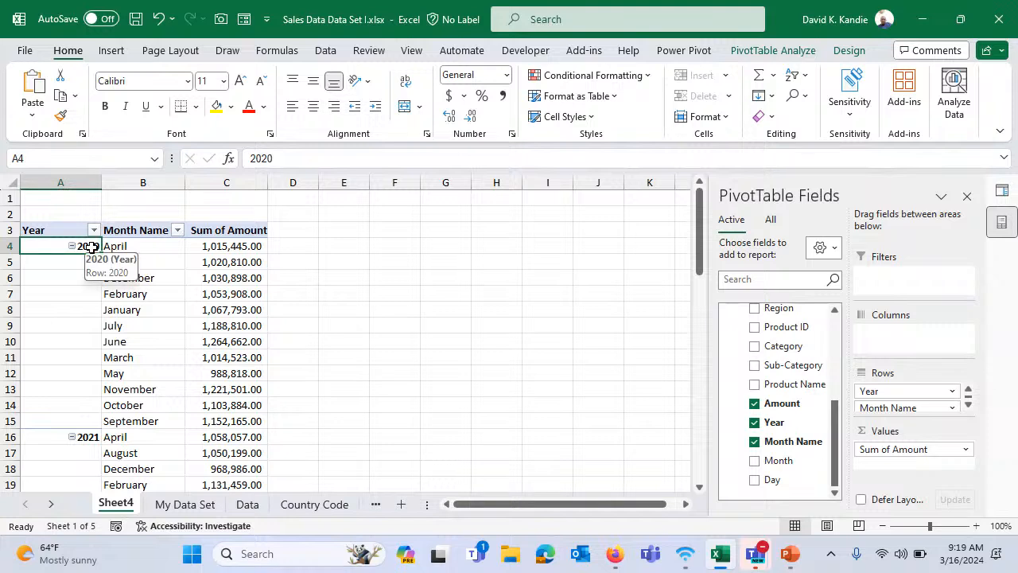
pyautogui.click(318, 56)
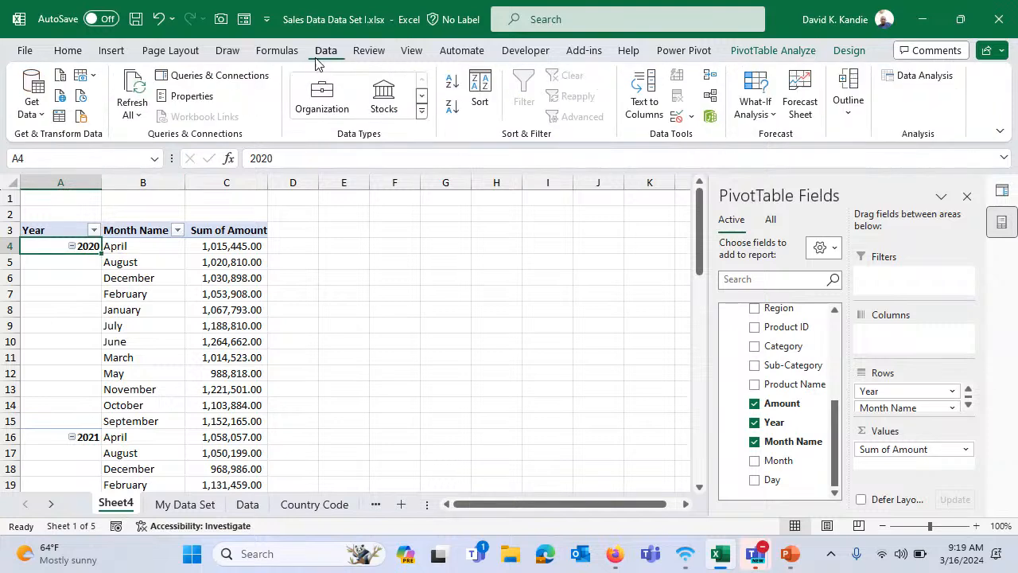
pyautogui.click(451, 106)
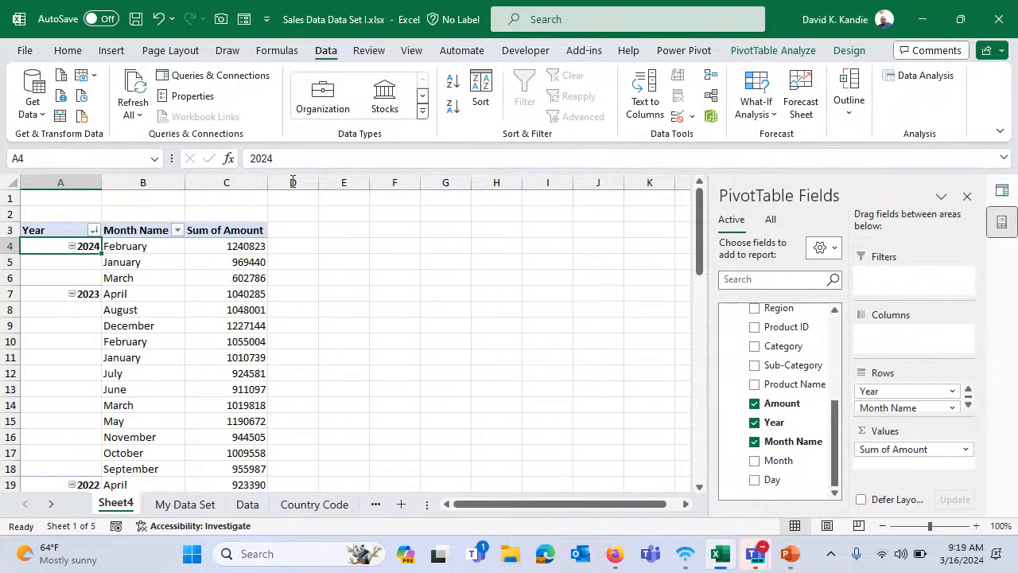
# Examine the order of the month names within each year of the re-sorted PivotTable
pyautogui.click(144, 246)
pyautogui.moveTo(124, 246); pyautogui.dragTo(145, 435)
pyautogui.click(159, 261)
pyautogui.scroll(-3, 145, 359)
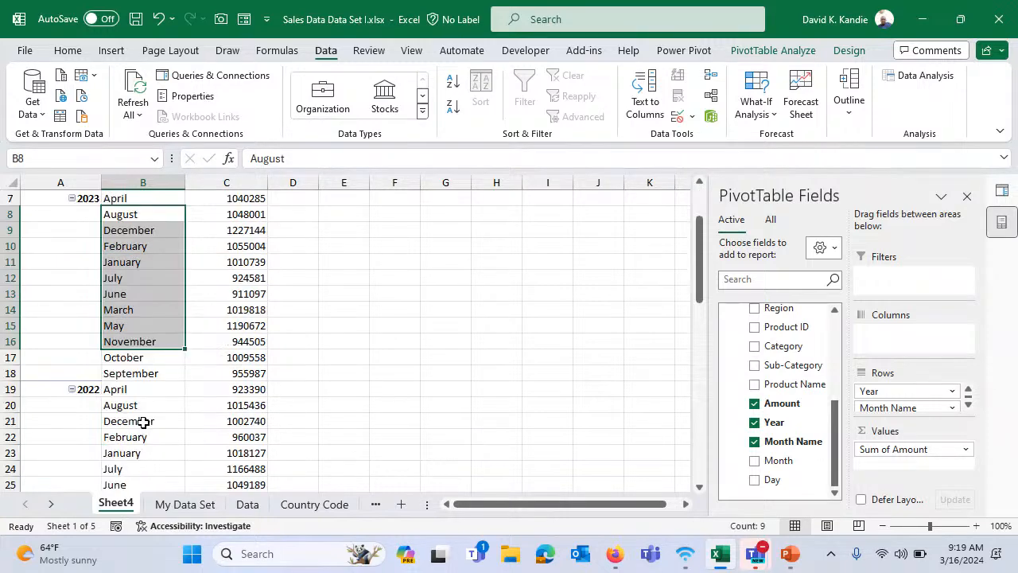
pyautogui.scroll(2, 140, 397)
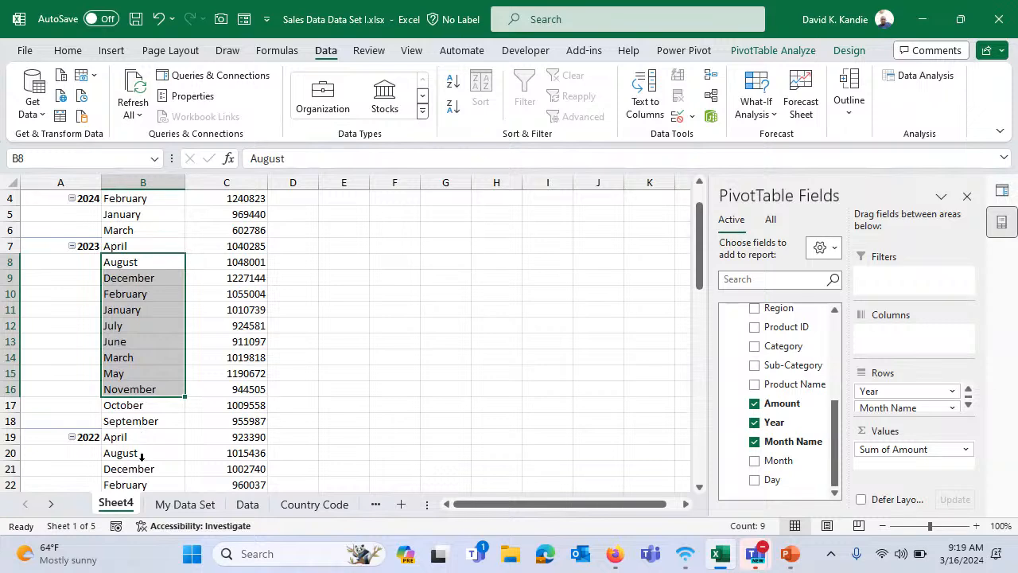
pyautogui.scroll(-3, 142, 462)
pyautogui.scroll(1, 141, 462)
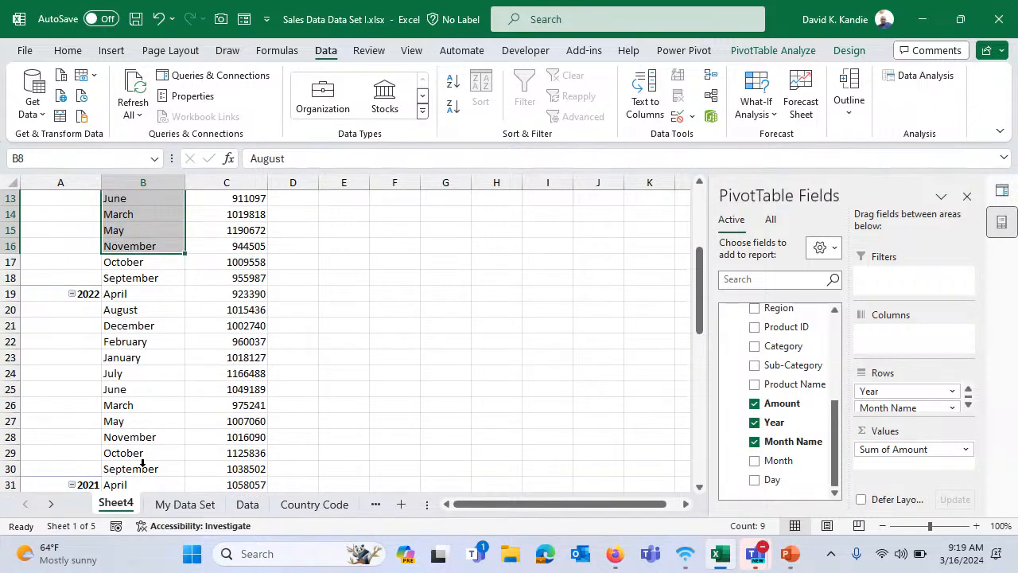
pyautogui.scroll(-2, 142, 462)
pyautogui.scroll(5, 170, 339)
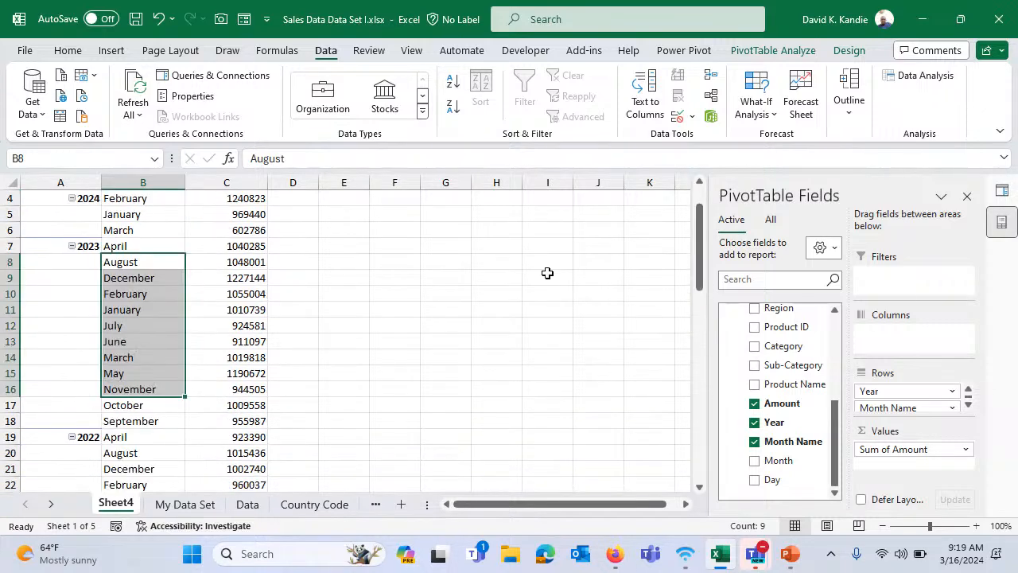
# Move Year from the PivotTable's rows to its columns and apply the comma number style to all amounts, including the grand totals
pyautogui.click(140, 214)
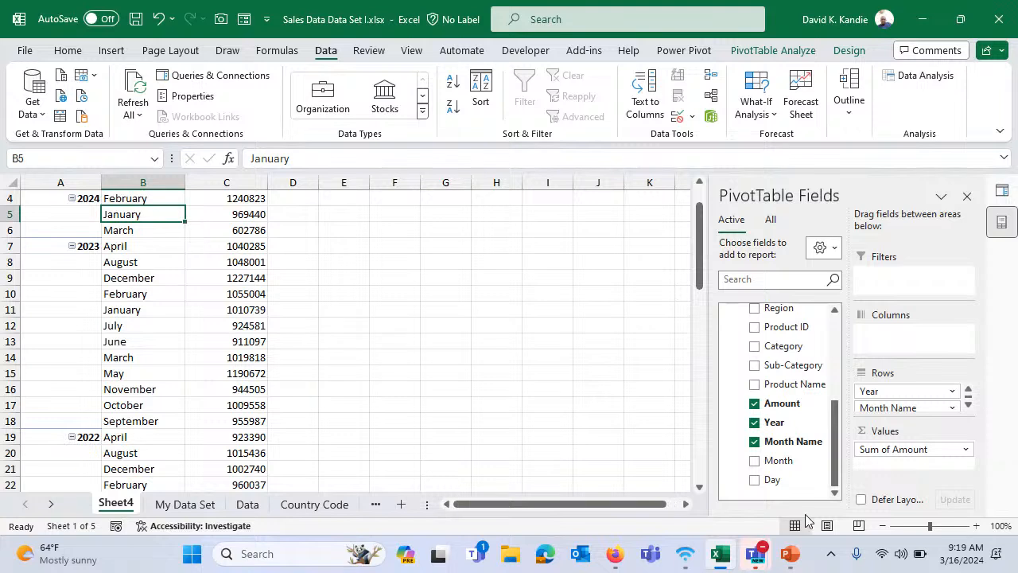
pyautogui.moveTo(905, 390); pyautogui.dragTo(904, 340)
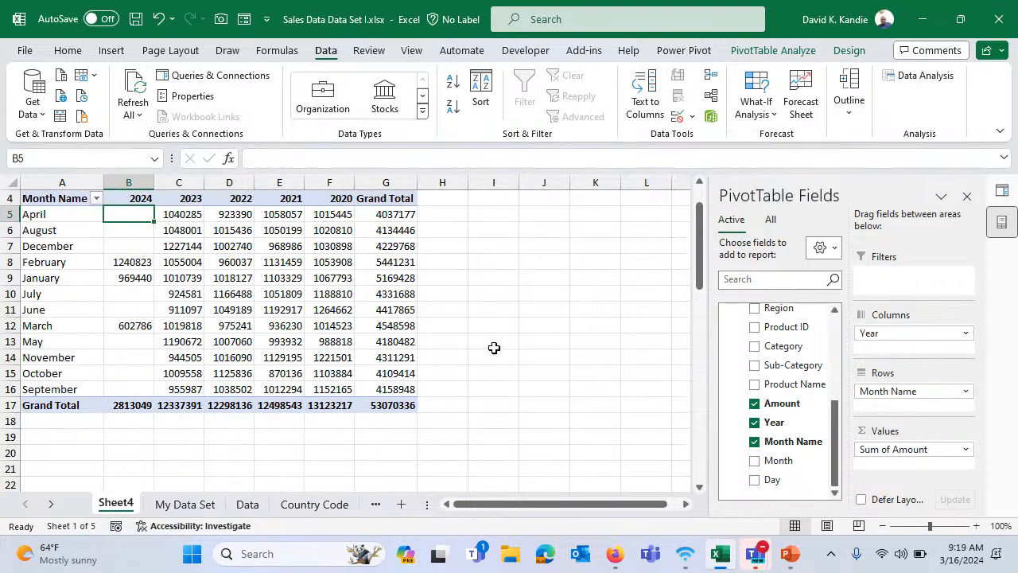
pyautogui.click(59, 182)
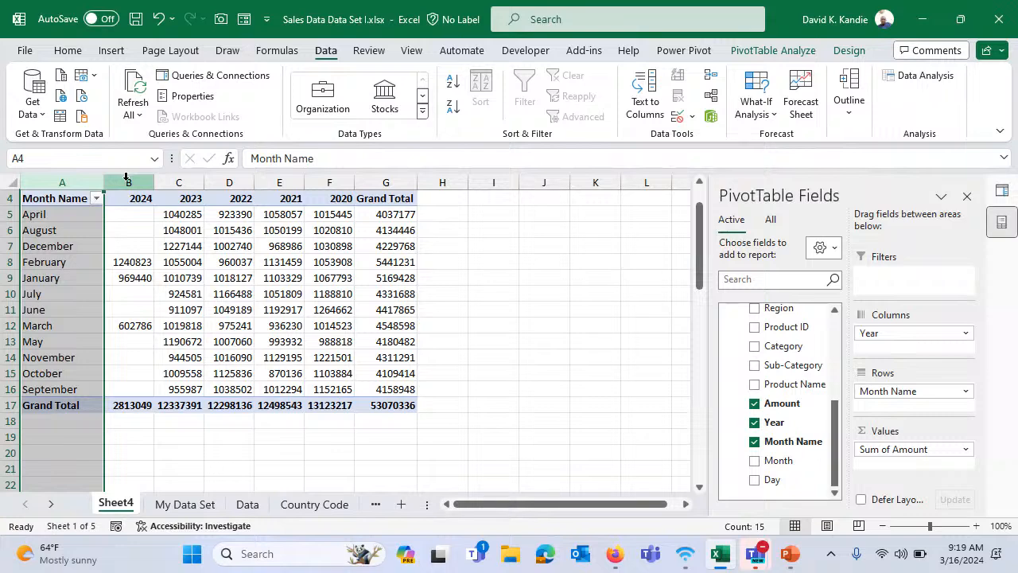
pyautogui.moveTo(129, 202); pyautogui.dragTo(379, 208)
pyautogui.moveTo(158, 230); pyautogui.dragTo(392, 413)
pyautogui.press('Return')
pyautogui.click(67, 50)
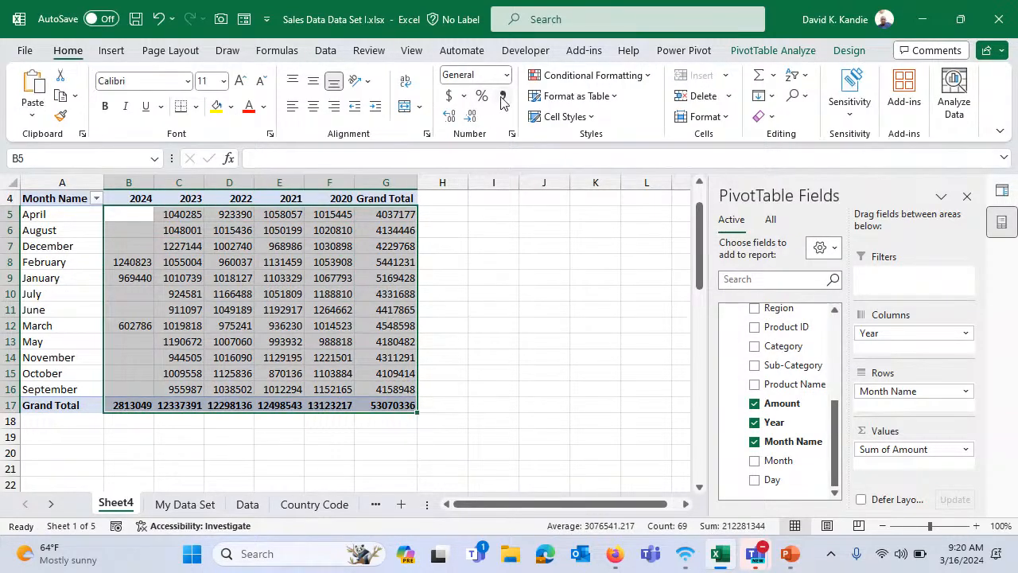
pyautogui.click(502, 96)
pyautogui.click(270, 262)
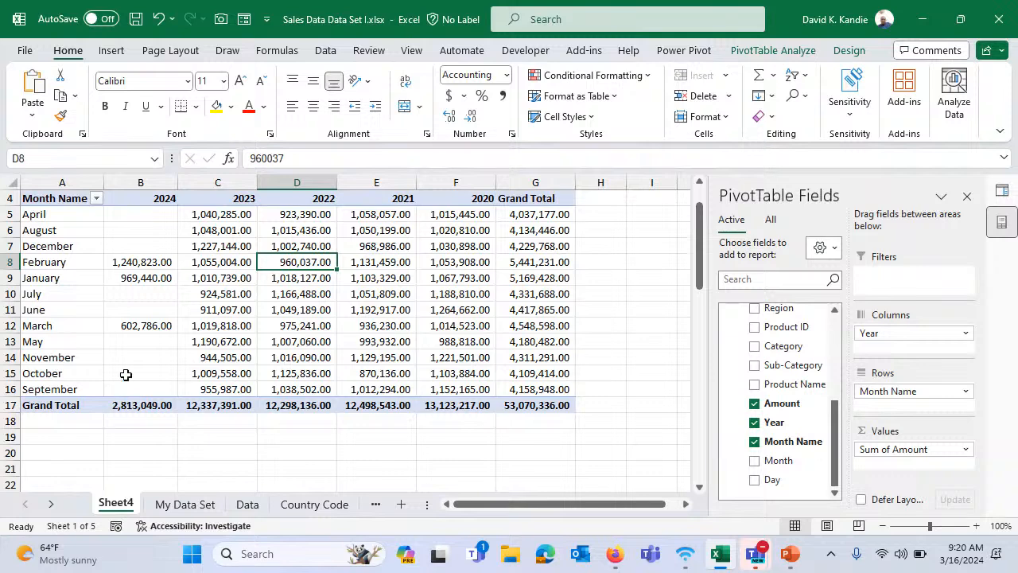
pyautogui.click(225, 304)
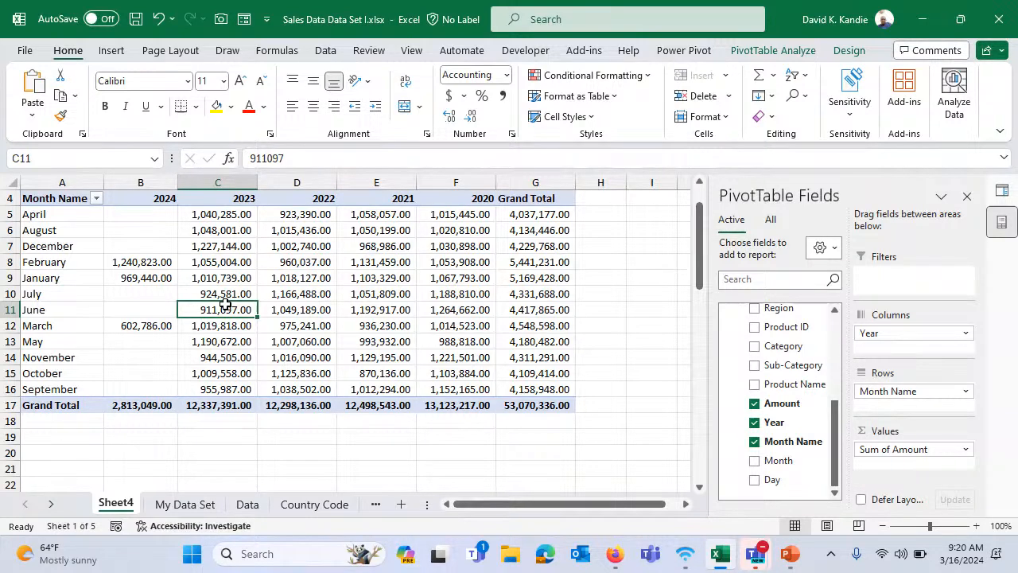
# Examine the Country column of the table on the My Data Set sheet
pyautogui.click(183, 504)
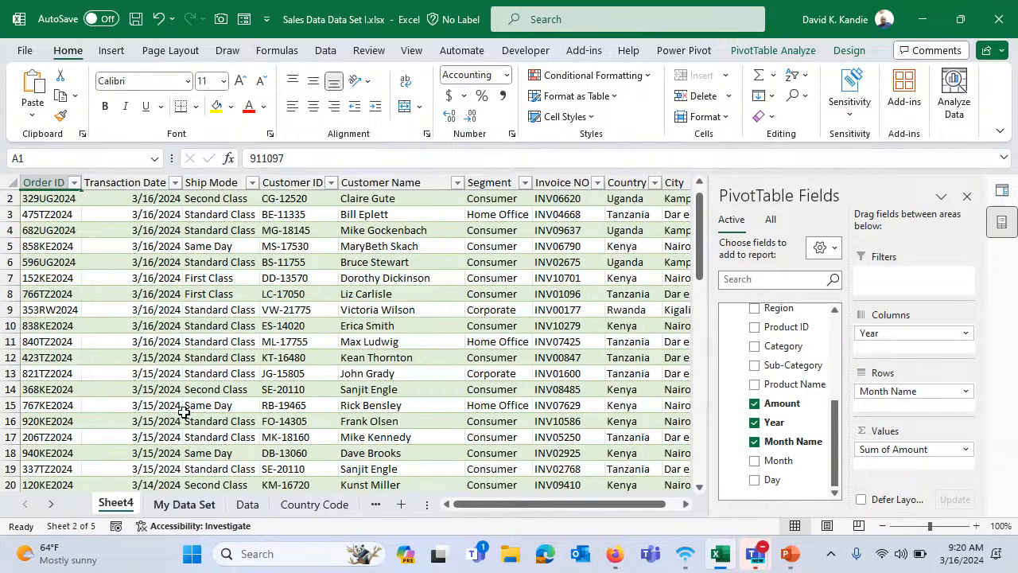
pyautogui.click(238, 230)
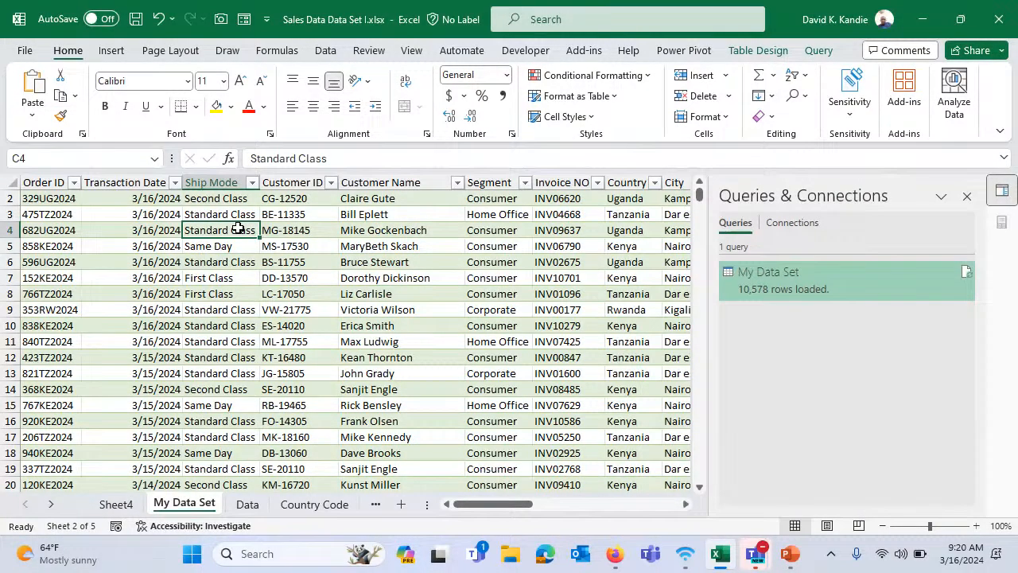
pyautogui.scroll(1, 238, 230)
pyautogui.hotkey('ctrl', 'Up')
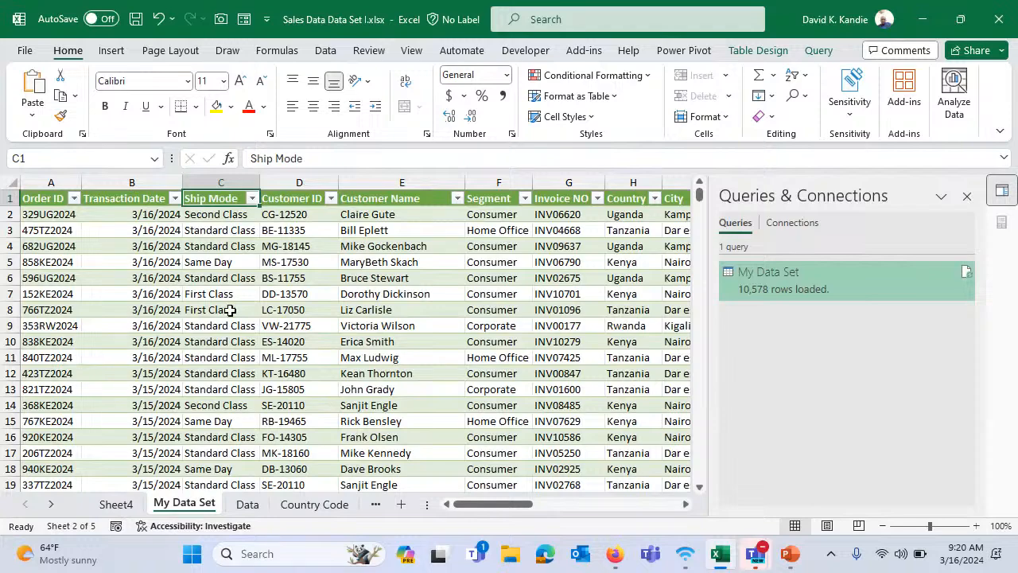
pyautogui.moveTo(517, 510); pyautogui.dragTo(545, 511)
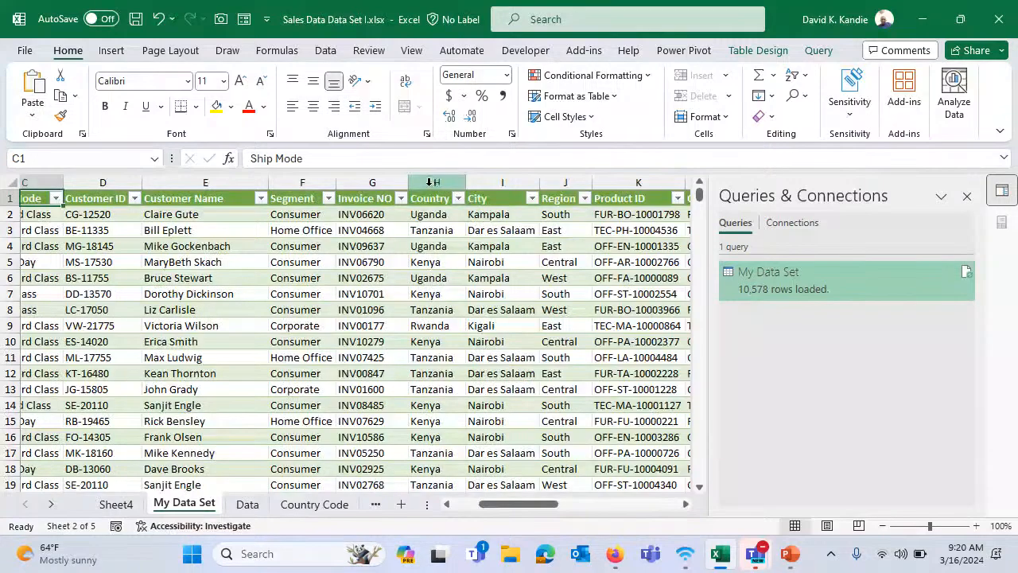
pyautogui.click(436, 182)
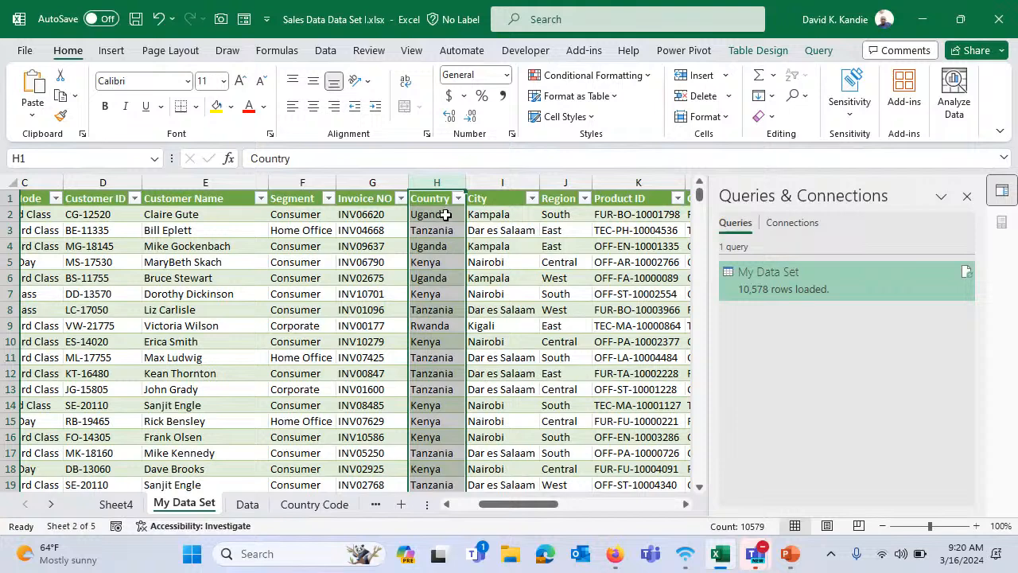
pyautogui.click(445, 215)
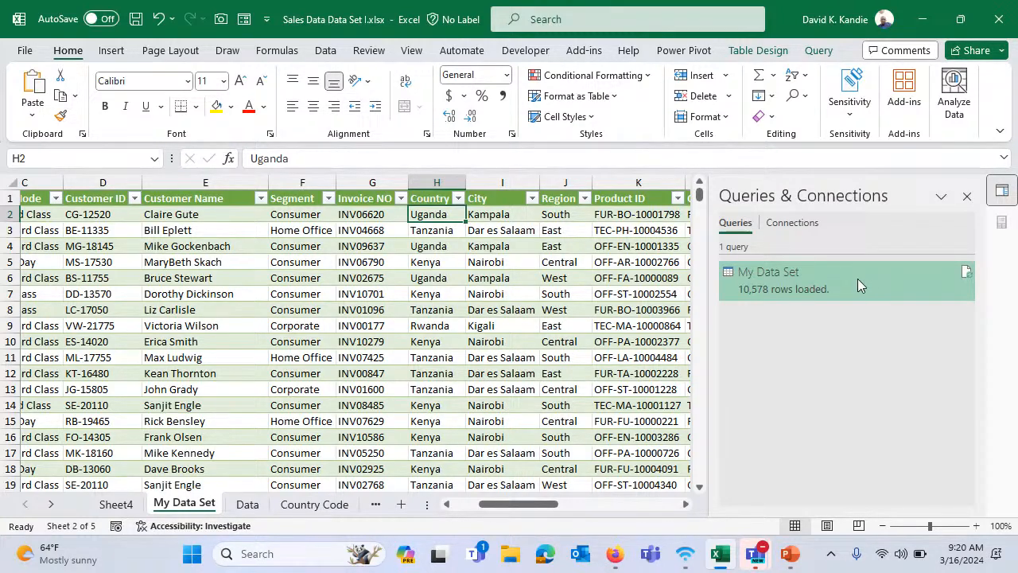
# Close the Queries & Connections pane and show it again, keeping a cell of the query table selected
pyautogui.moveTo(852, 279)
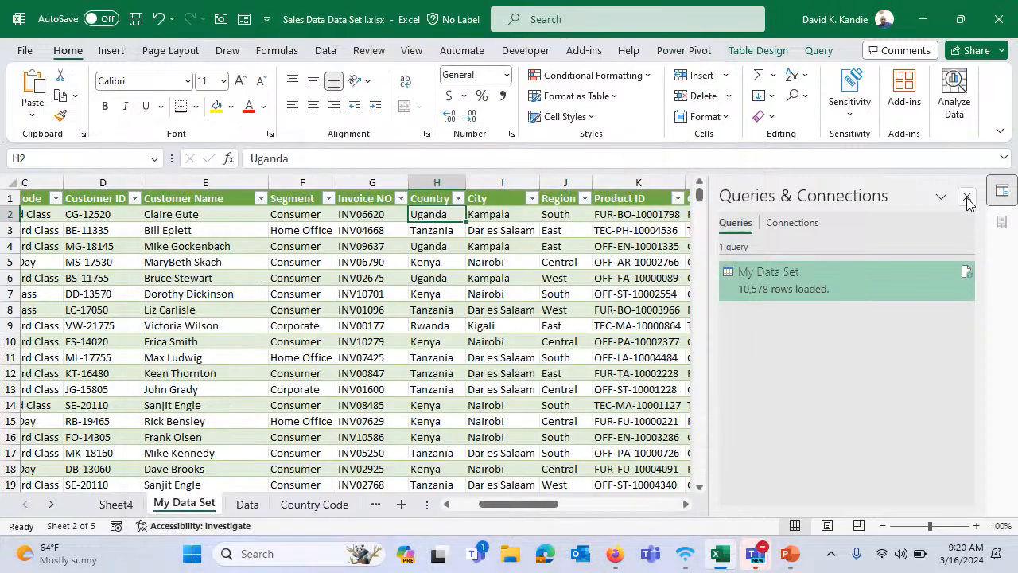
pyautogui.click(966, 196)
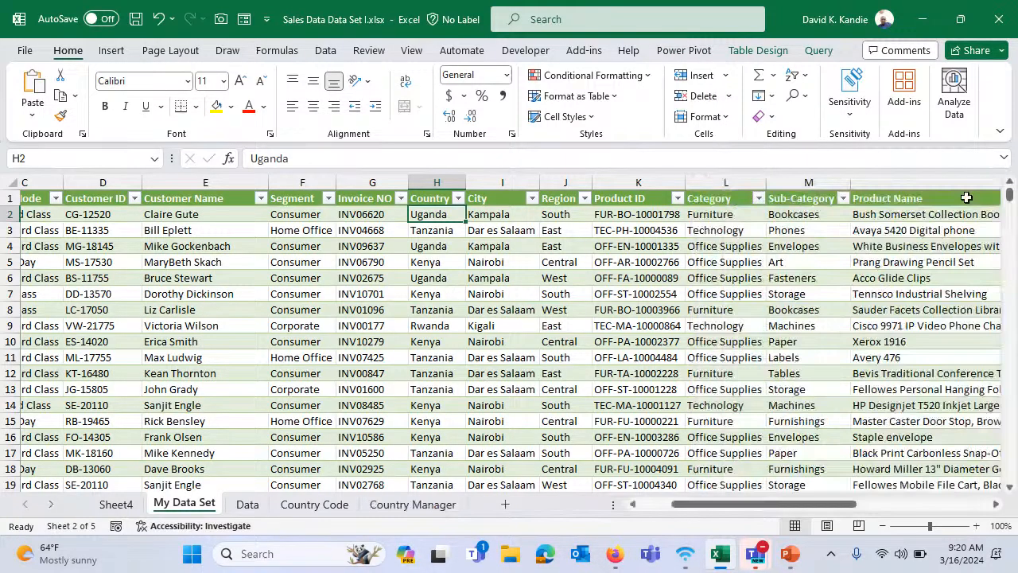
pyautogui.click(549, 242)
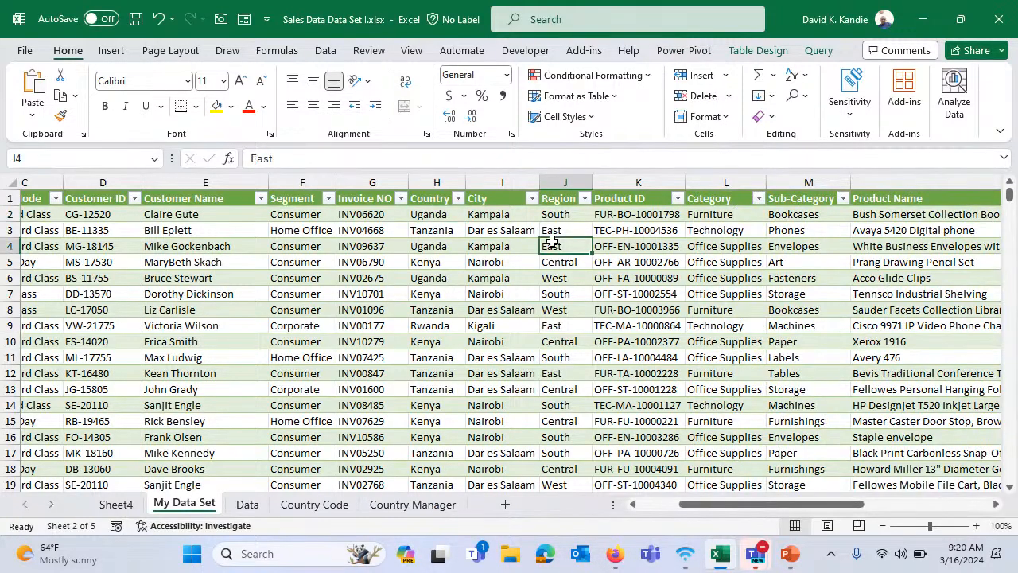
pyautogui.click(325, 52)
pyautogui.click(200, 75)
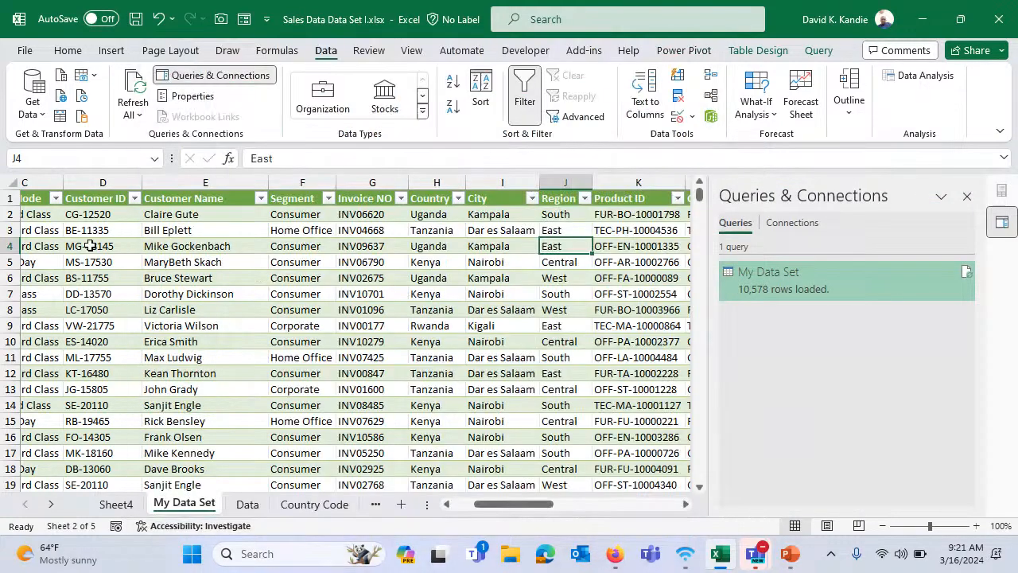
pyautogui.click(90, 245)
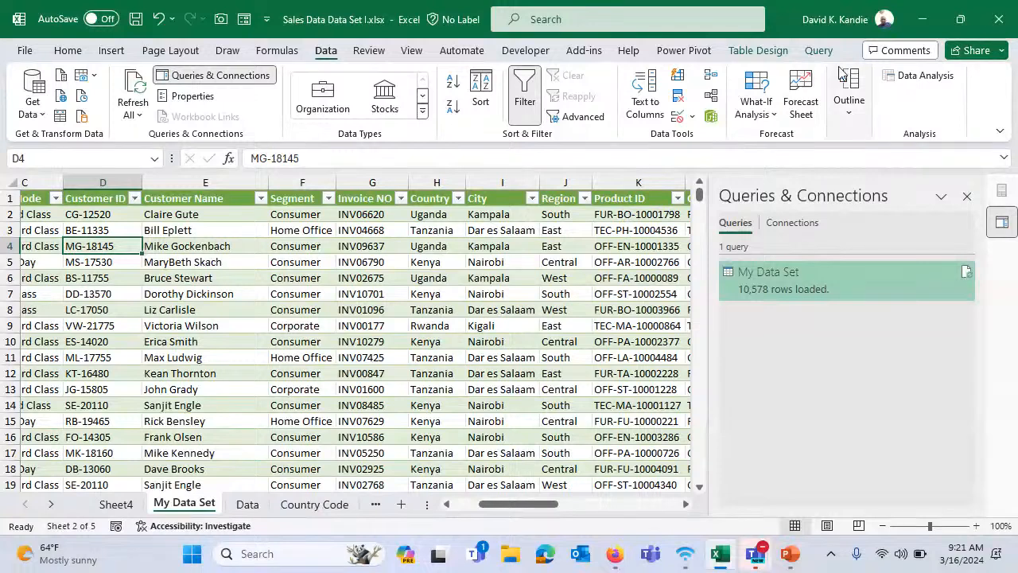
pyautogui.click(415, 247)
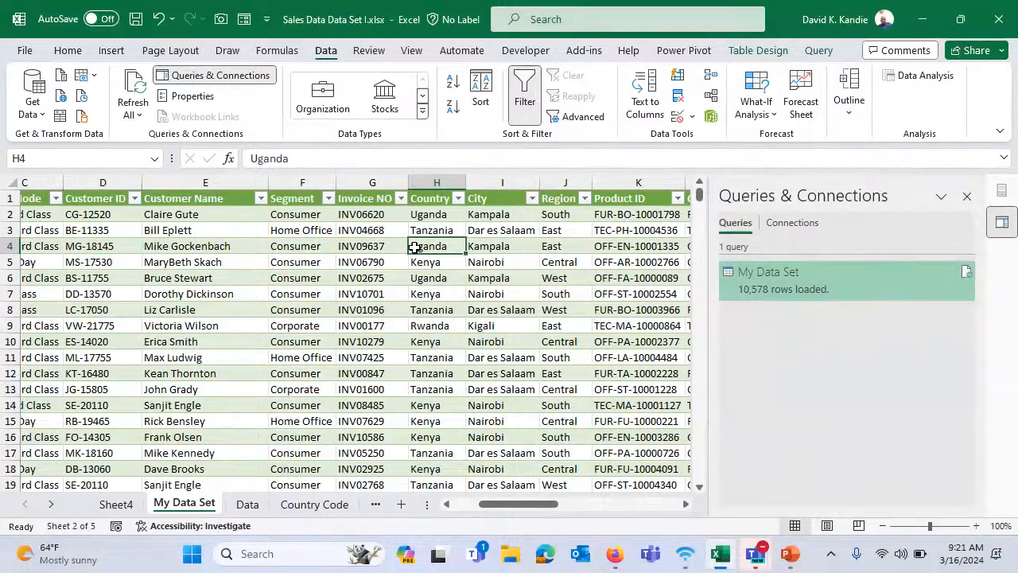
# Try refreshing the My Data Set query every 60 minutes and on opening the file, and cancel the query properties and import settings
pyautogui.click(818, 50)
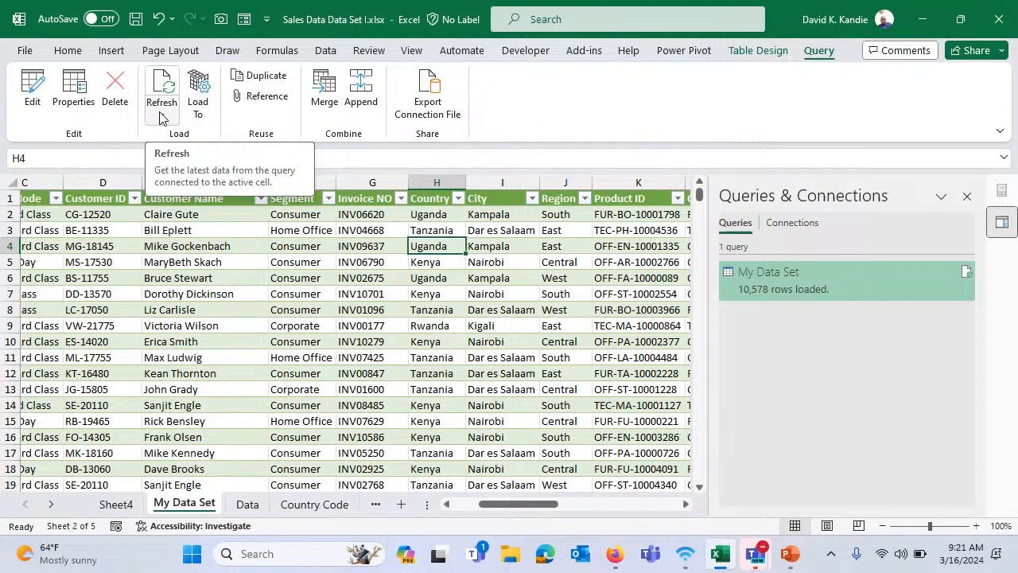
pyautogui.click(201, 89)
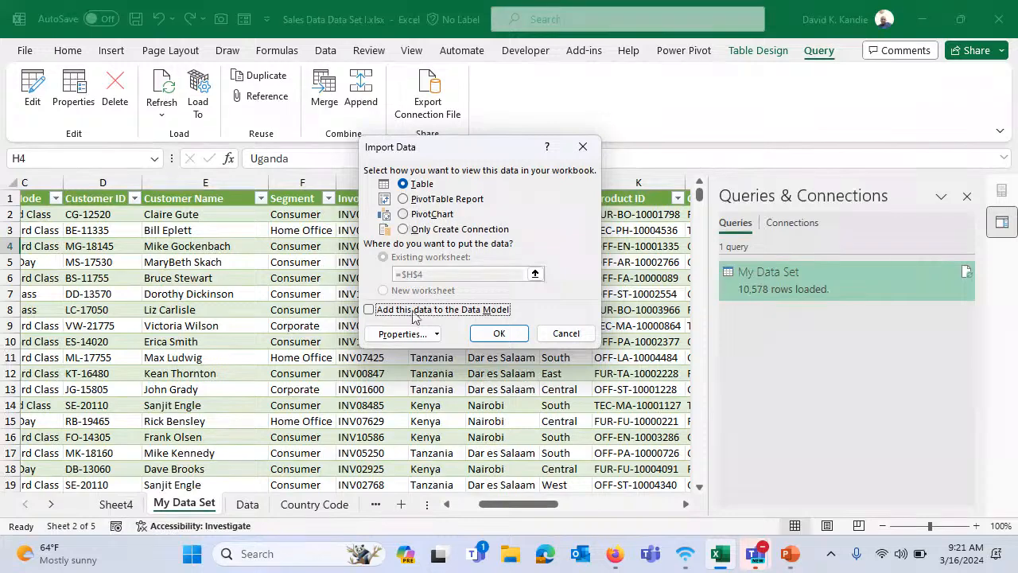
pyautogui.click(401, 334)
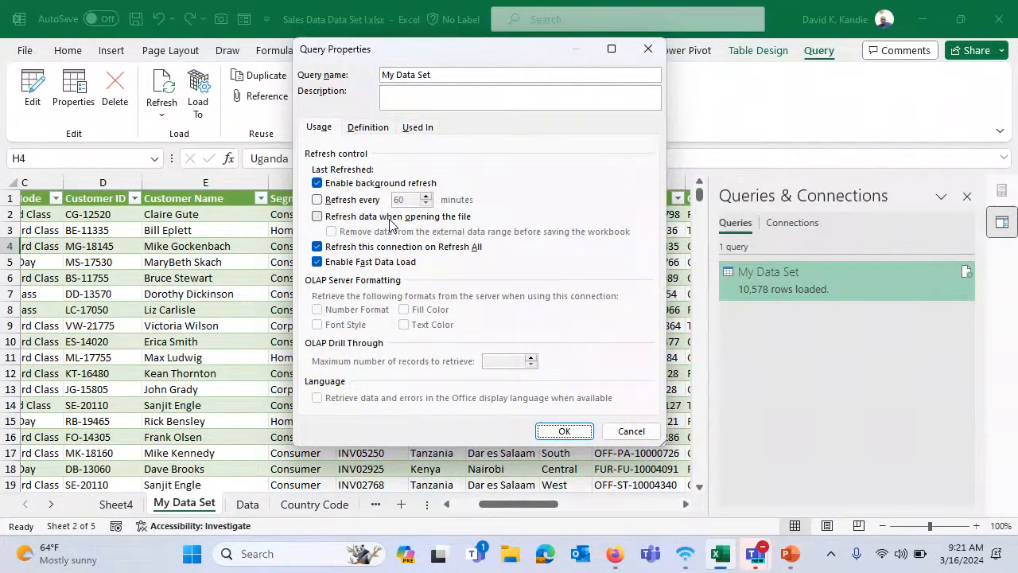
pyautogui.click(319, 201)
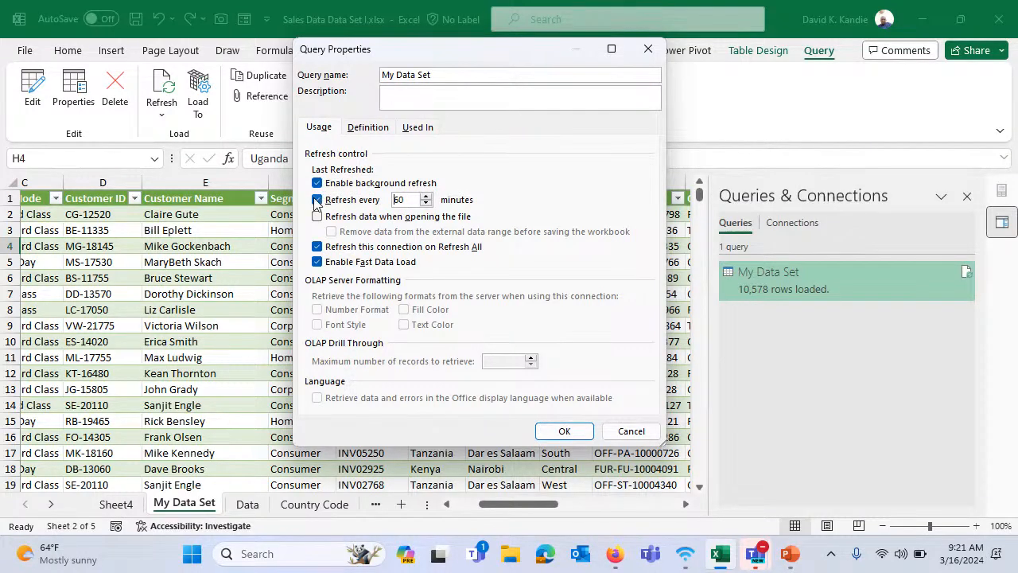
pyautogui.moveTo(409, 201); pyautogui.dragTo(398, 203)
pyautogui.click(318, 217)
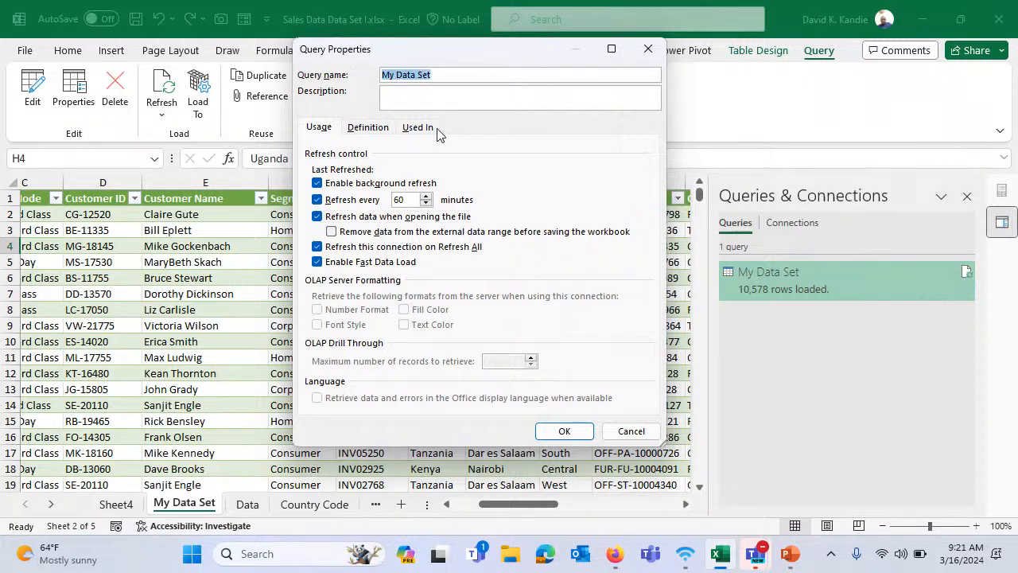
pyautogui.click(415, 98)
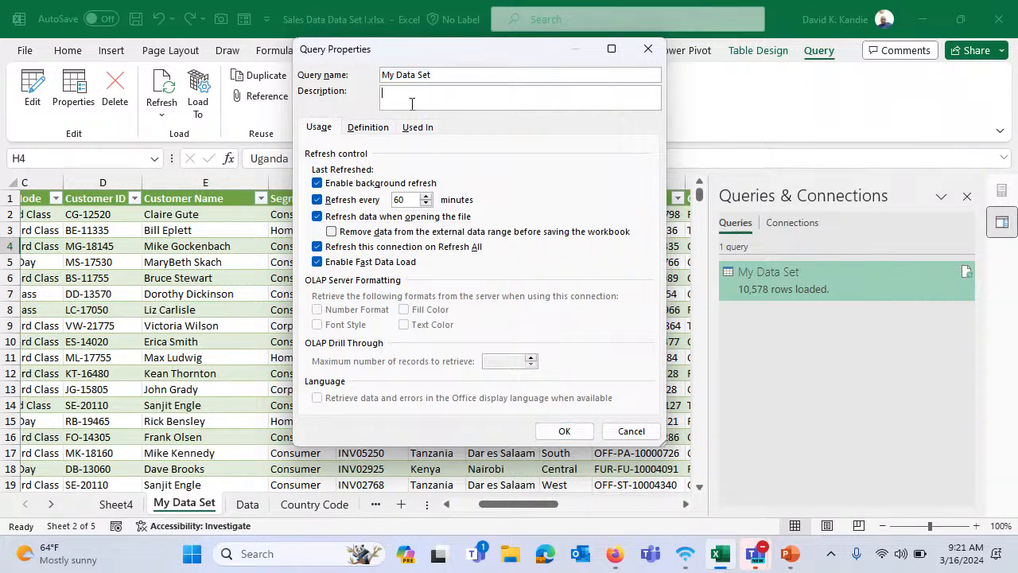
pyautogui.click(368, 128)
pyautogui.click(632, 432)
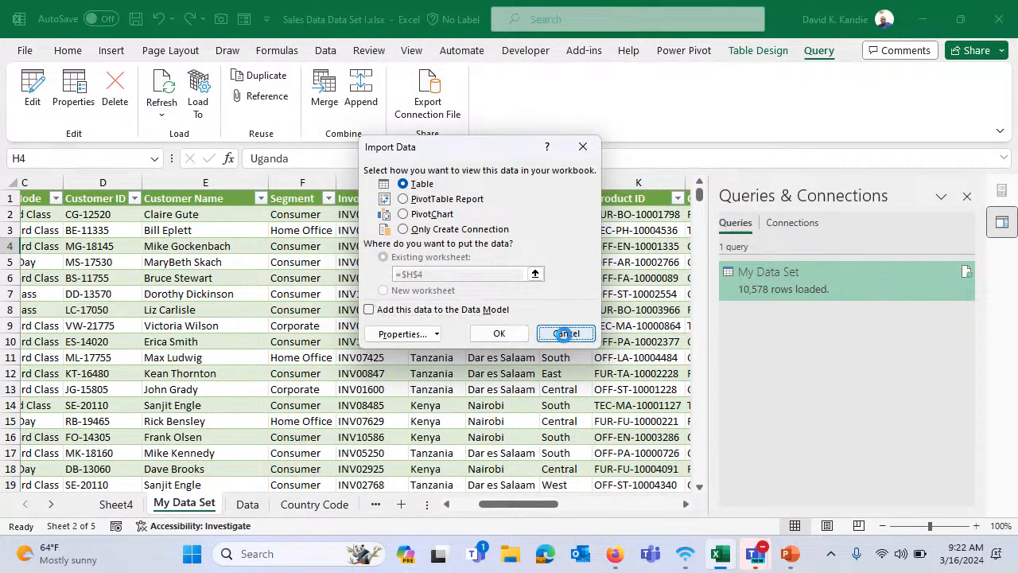
pyautogui.click(564, 333)
# Return to the Order ID header in cell A1 of the My Data Set sheet
pyautogui.click(237, 275)
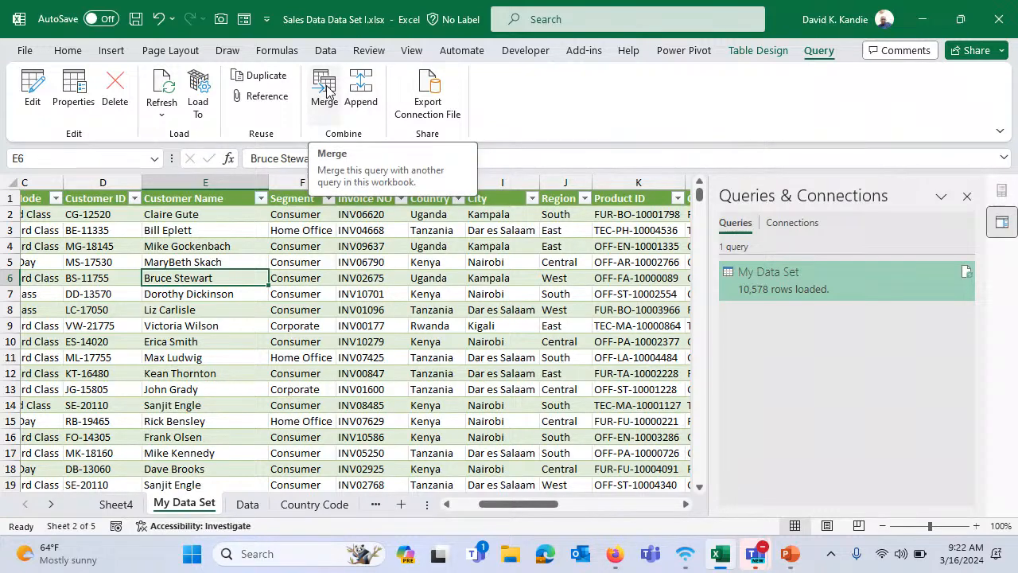
pyautogui.click(272, 213)
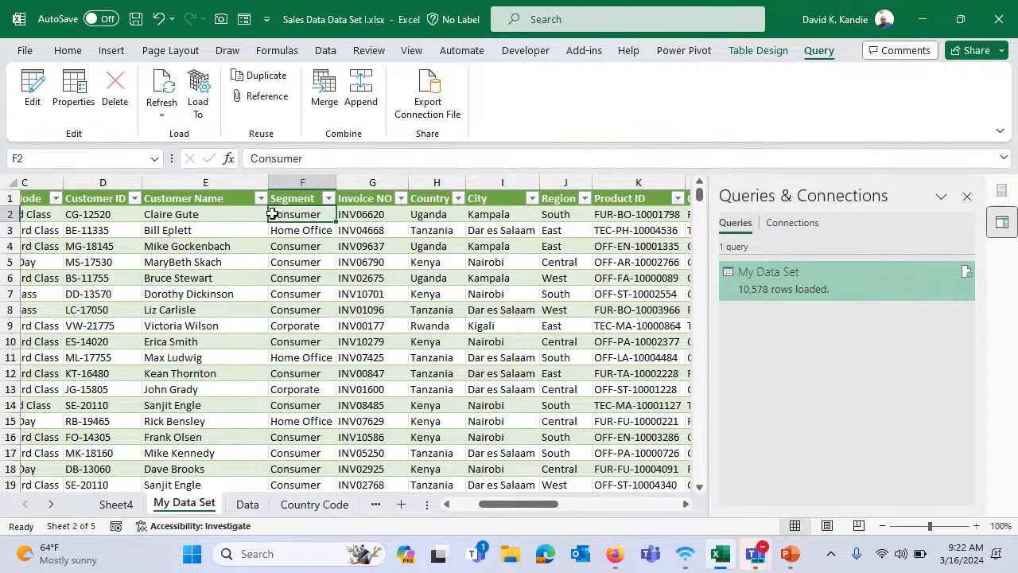
pyautogui.hotkey('ctrl', 'Up')
pyautogui.hotkey('ctrl', 'Left')
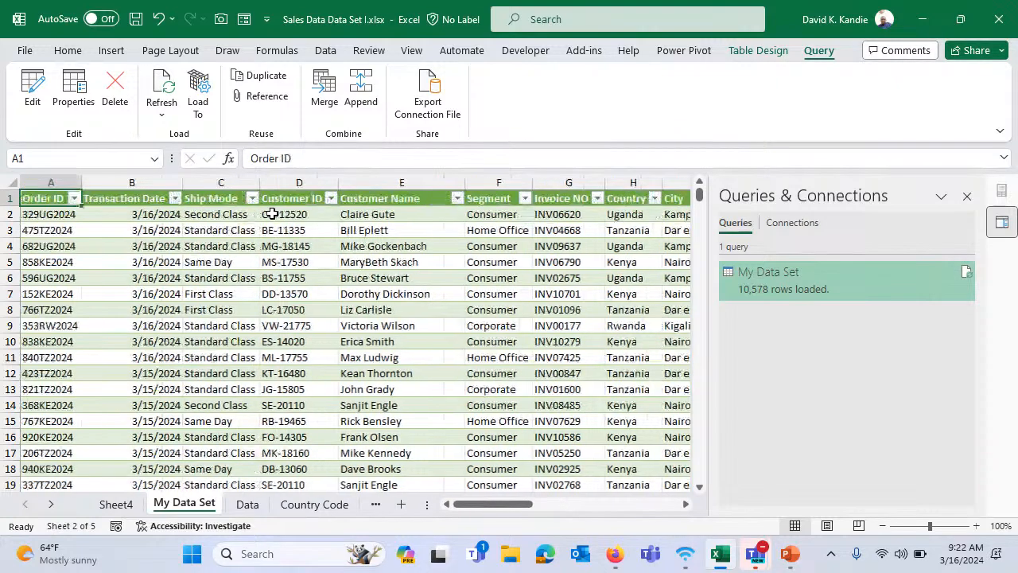
# Open the My Data Set query in the Power Query Editor
pyautogui.hotkey('ctrl', 'shift', 'Right')
pyautogui.hotkey('ctrl', 'shift', 'Left')
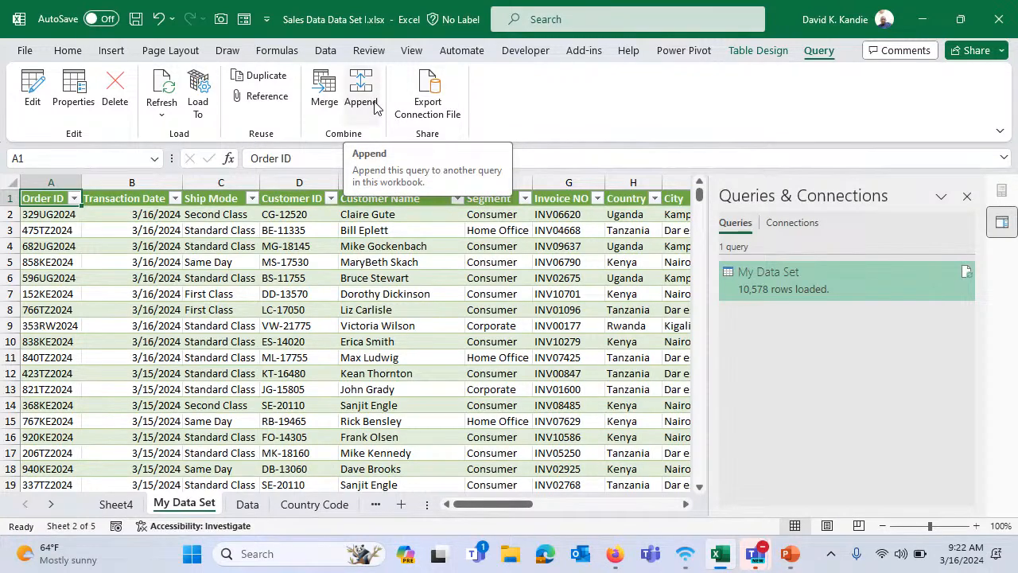
pyautogui.click(213, 242)
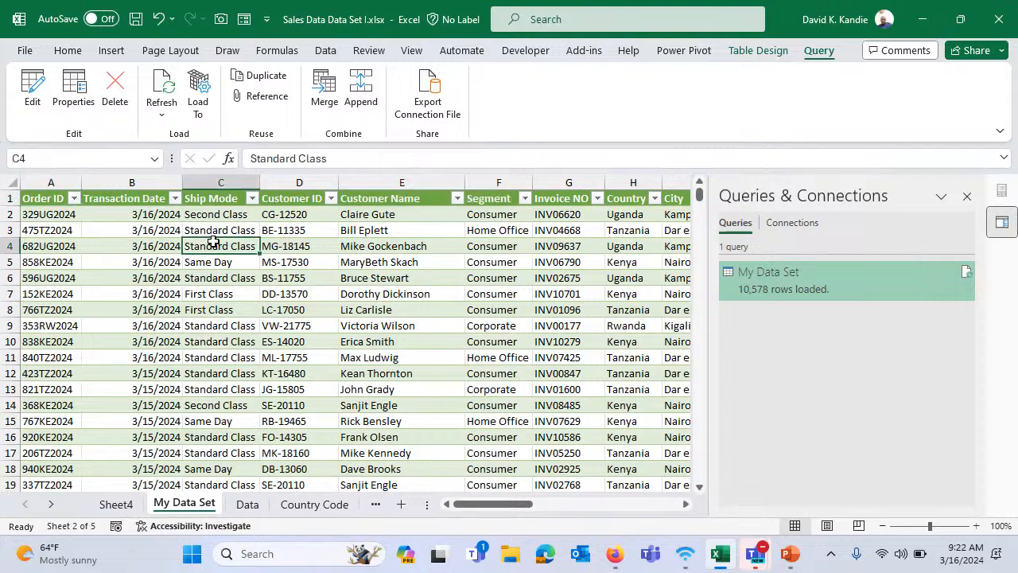
pyautogui.click(199, 211)
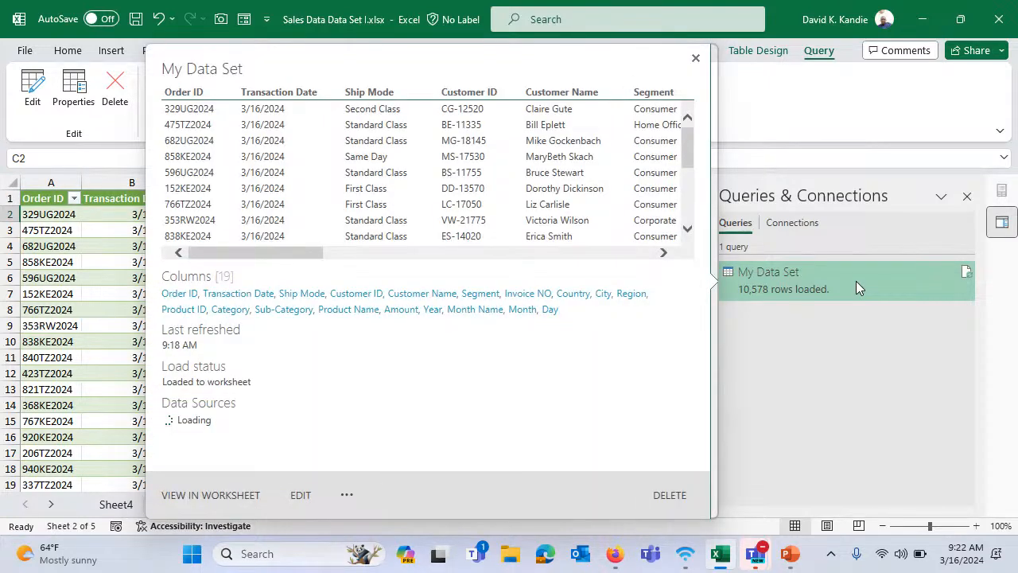
pyautogui.doubleClick(856, 281)
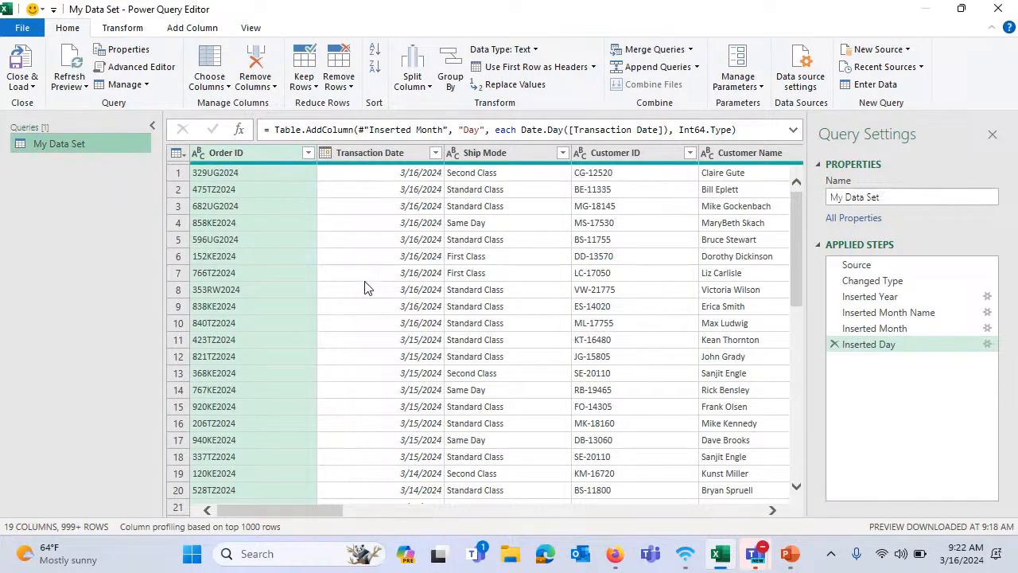
pyautogui.moveTo(326, 507); pyautogui.dragTo(276, 518)
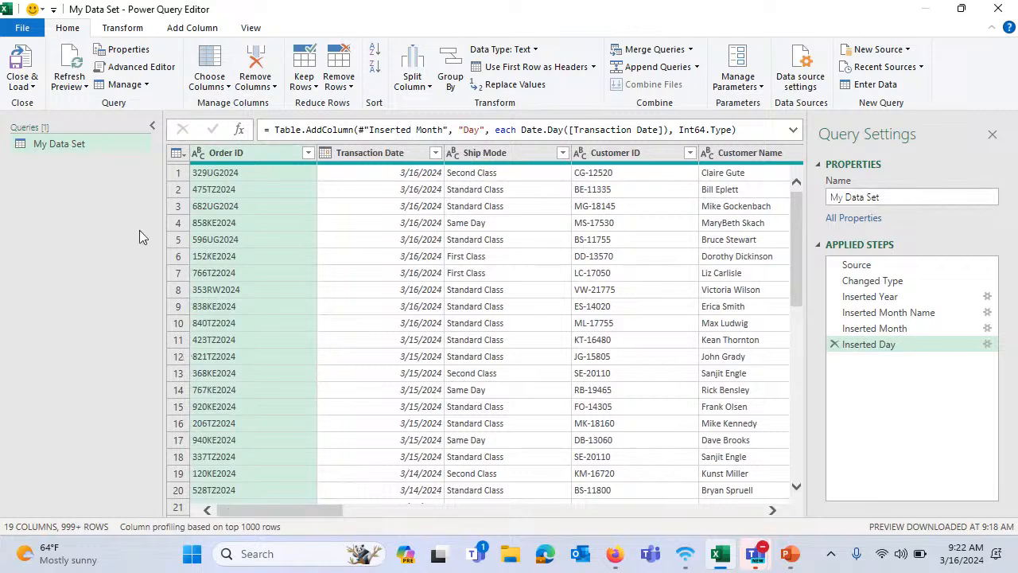
# Duplicate the My Data Set query and name the copy Country Analysis
pyautogui.rightClick(78, 150)
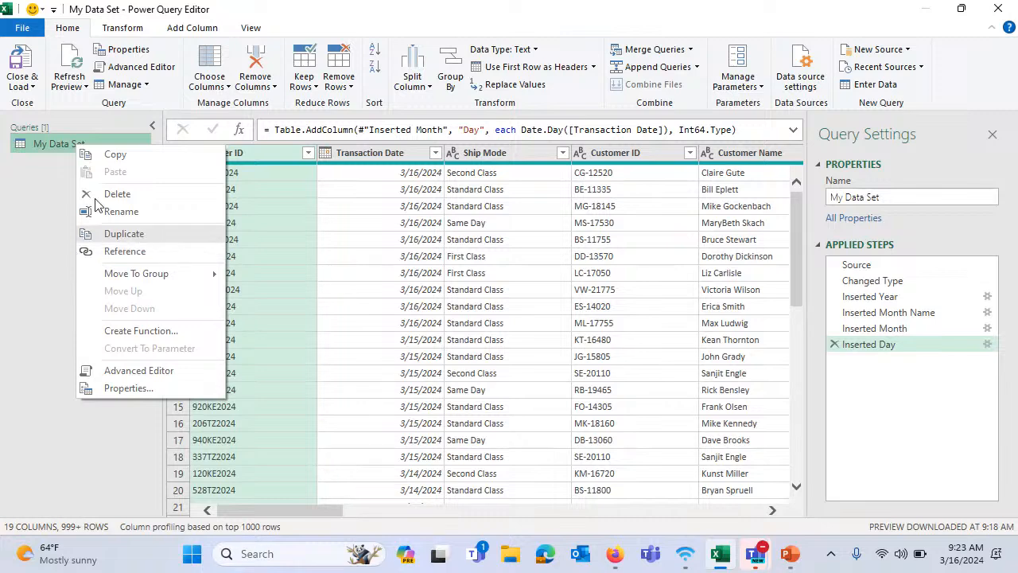
pyautogui.click(119, 234)
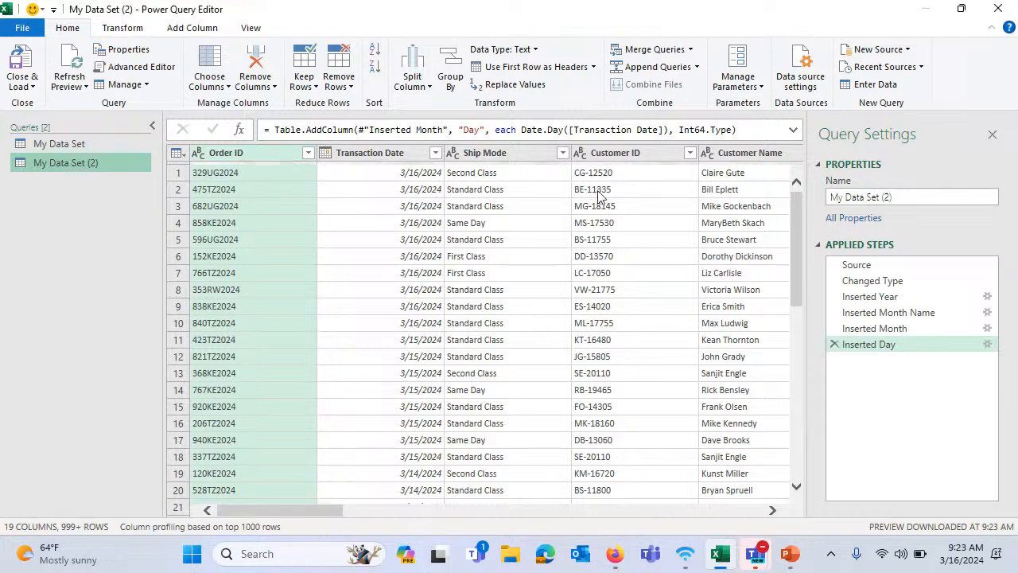
pyautogui.click(912, 199)
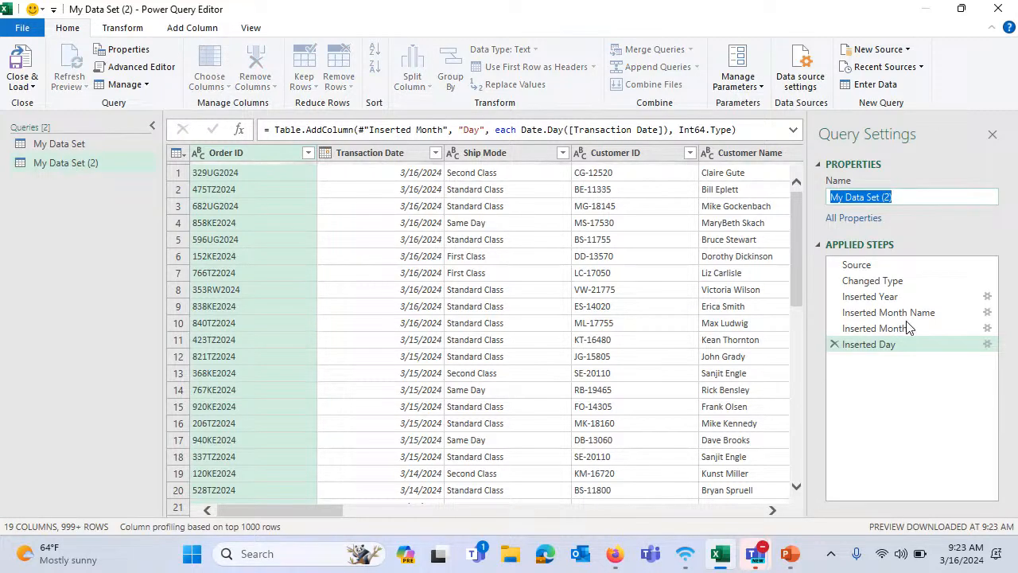
pyautogui.write('Country Analysis')
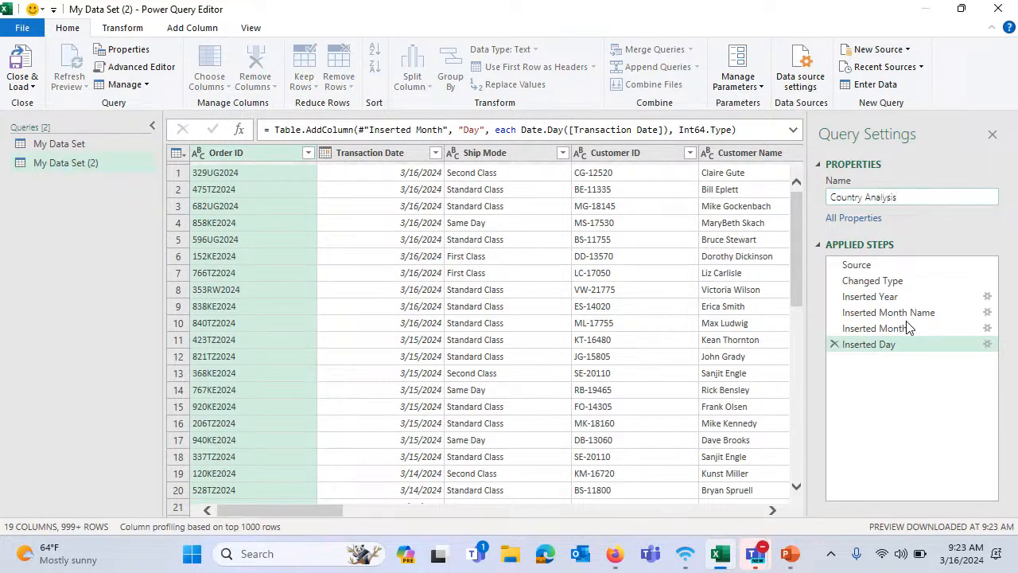
pyautogui.press('Return')
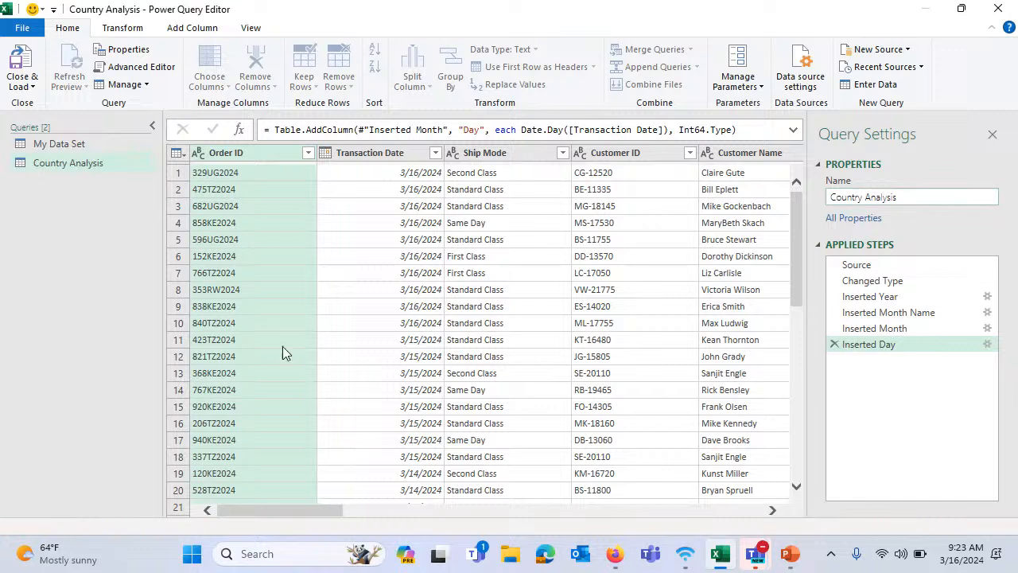
# Create a reference to the My Data Set query and compare its applied steps with those of My Data Set and Country Analysis
pyautogui.rightClick(63, 149)
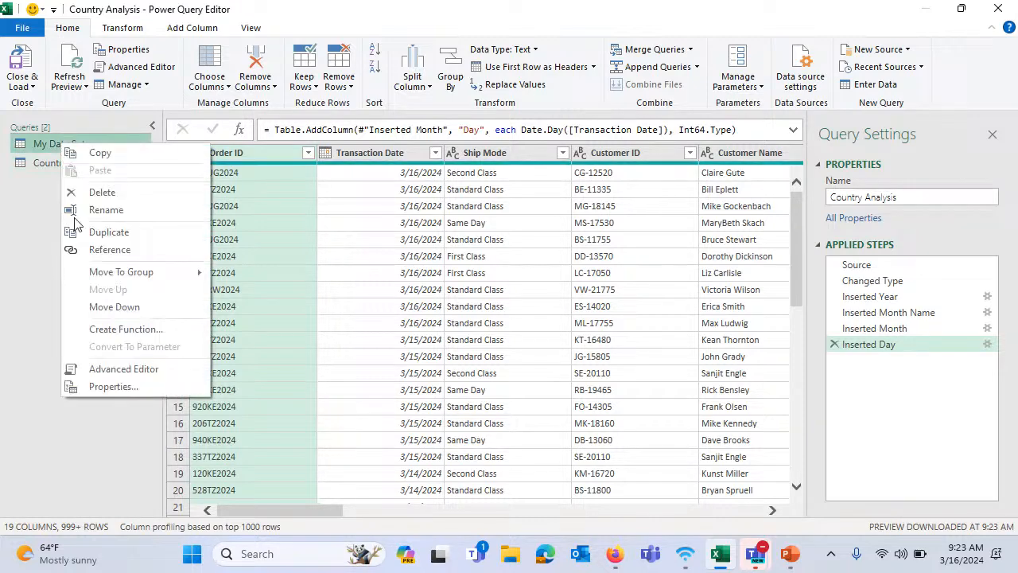
pyautogui.click(100, 253)
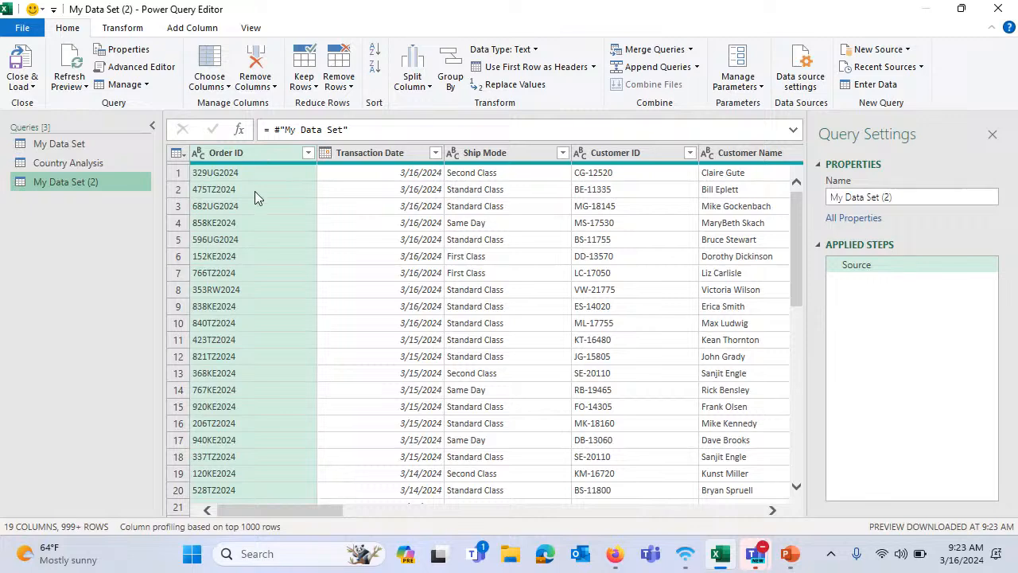
pyautogui.click(52, 144)
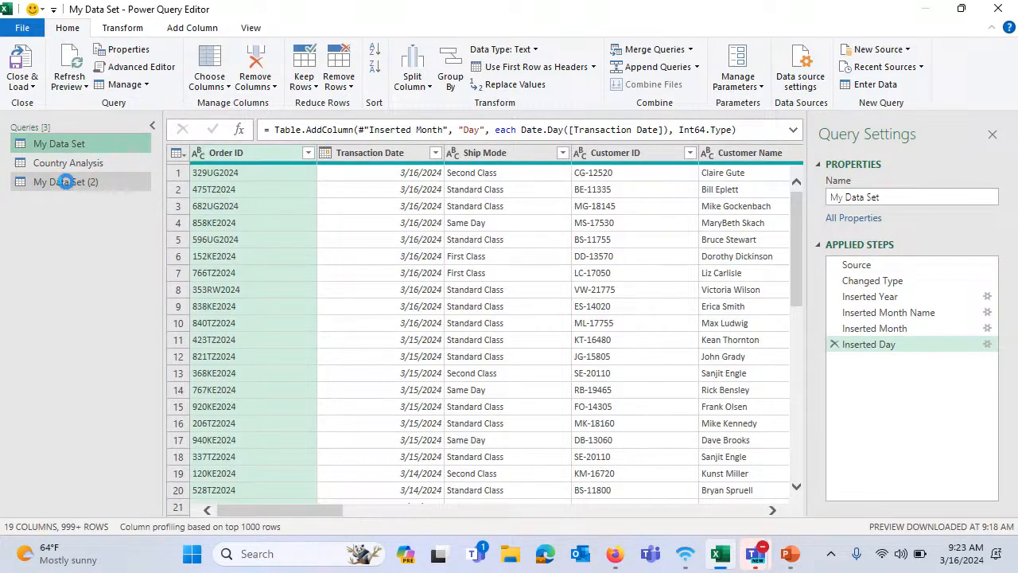
pyautogui.click(65, 182)
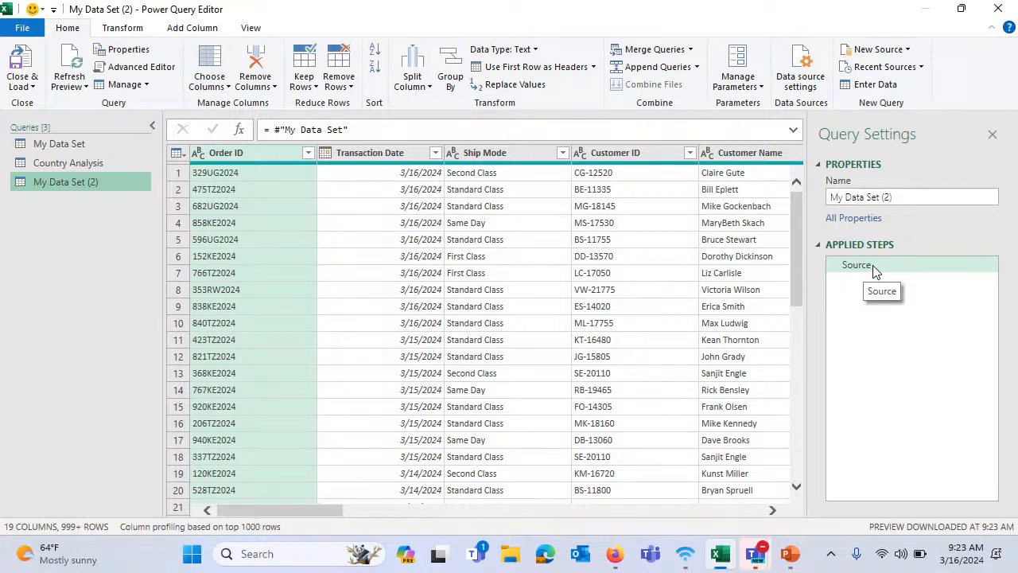
pyautogui.click(71, 163)
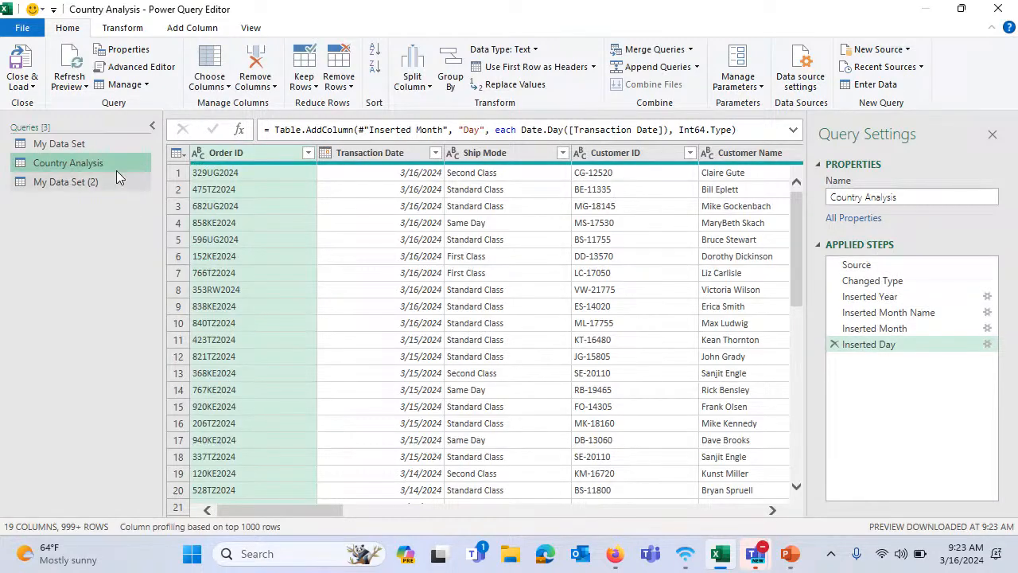
pyautogui.click(66, 149)
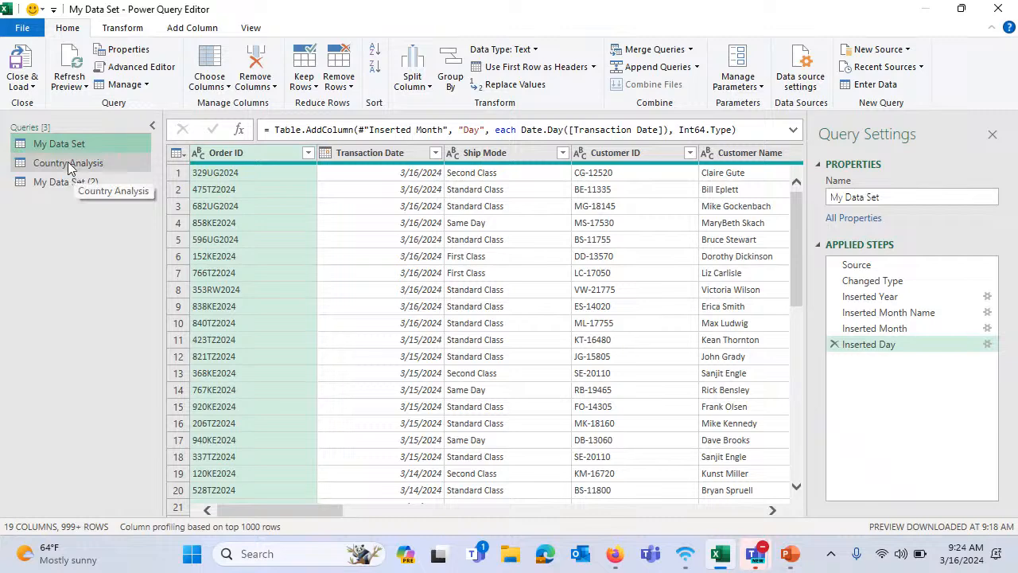
pyautogui.click(72, 164)
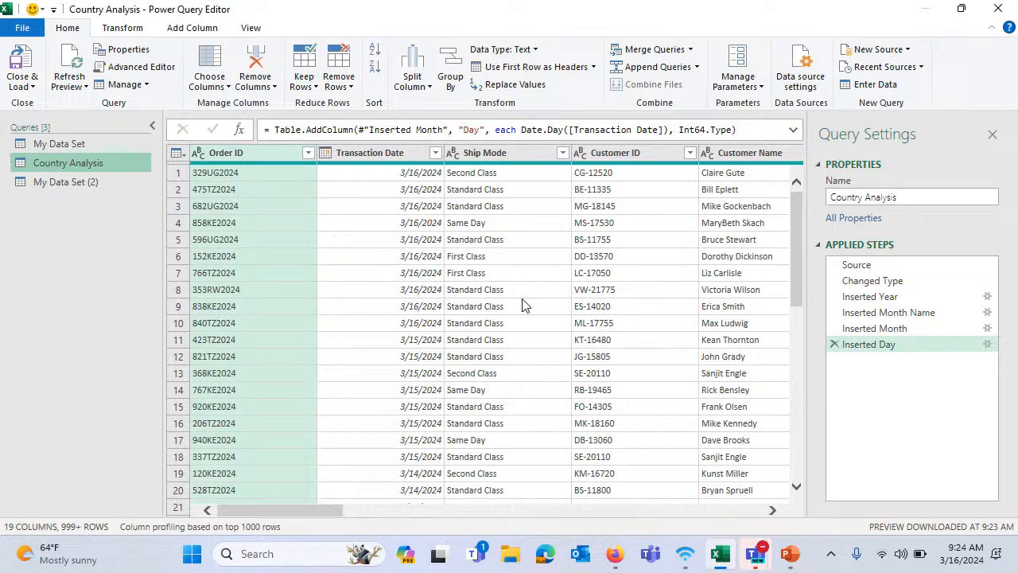
# Start a conditional column named Cluster in the Country Analysis query
pyautogui.moveTo(325, 511); pyautogui.dragTo(422, 525)
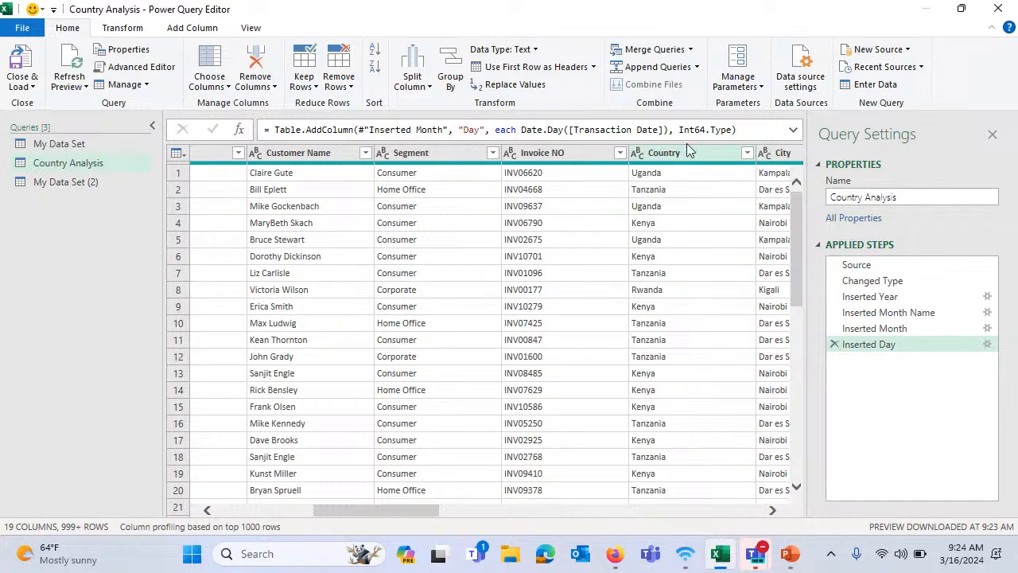
pyautogui.click(203, 30)
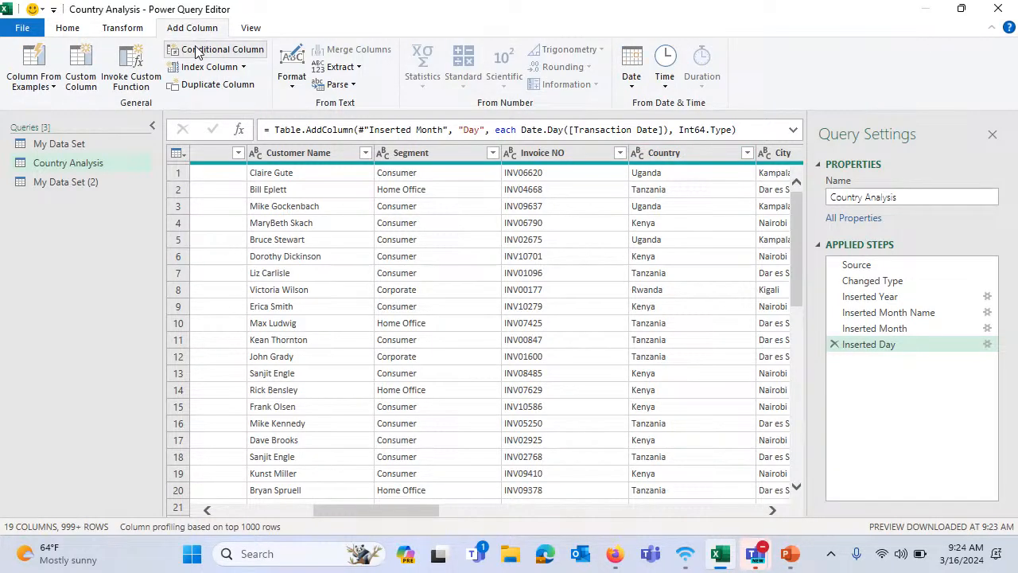
pyautogui.click(198, 51)
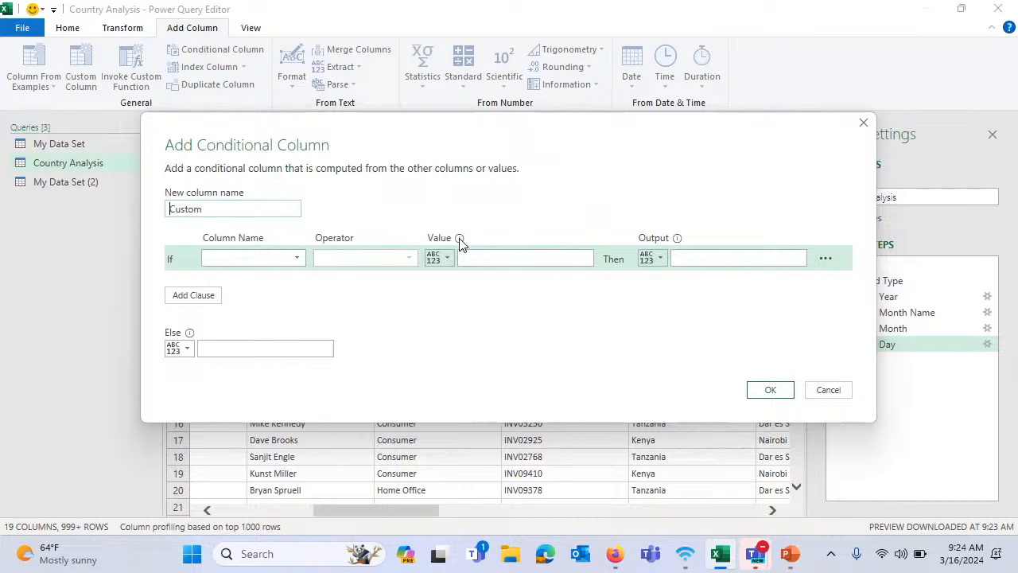
pyautogui.doubleClick(236, 211)
pyautogui.write('Cluster')
# Define the first condition of the Cluster column so that Country equals Kenya outputs Cluster 1
pyautogui.click(234, 257)
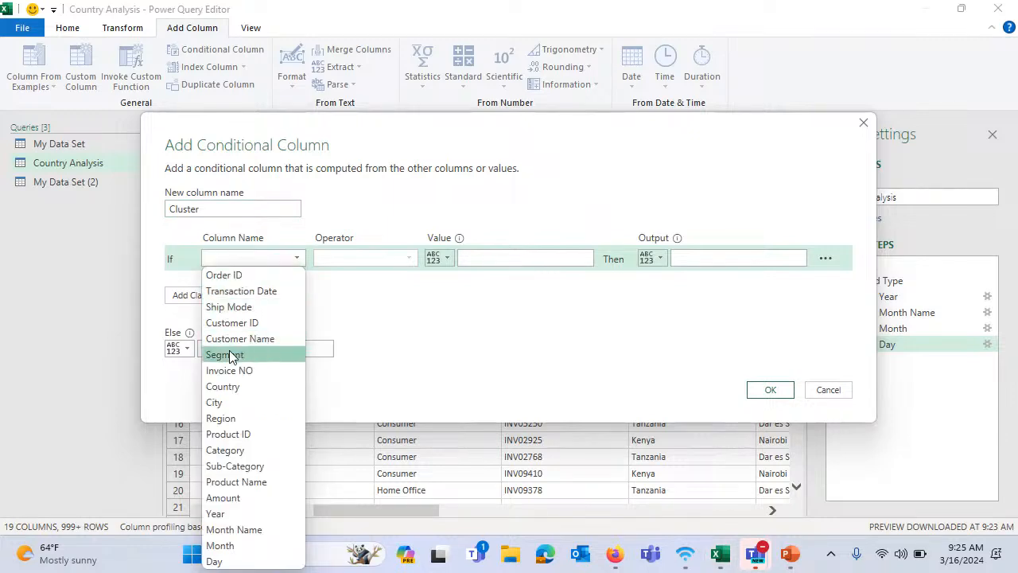
pyautogui.click(227, 389)
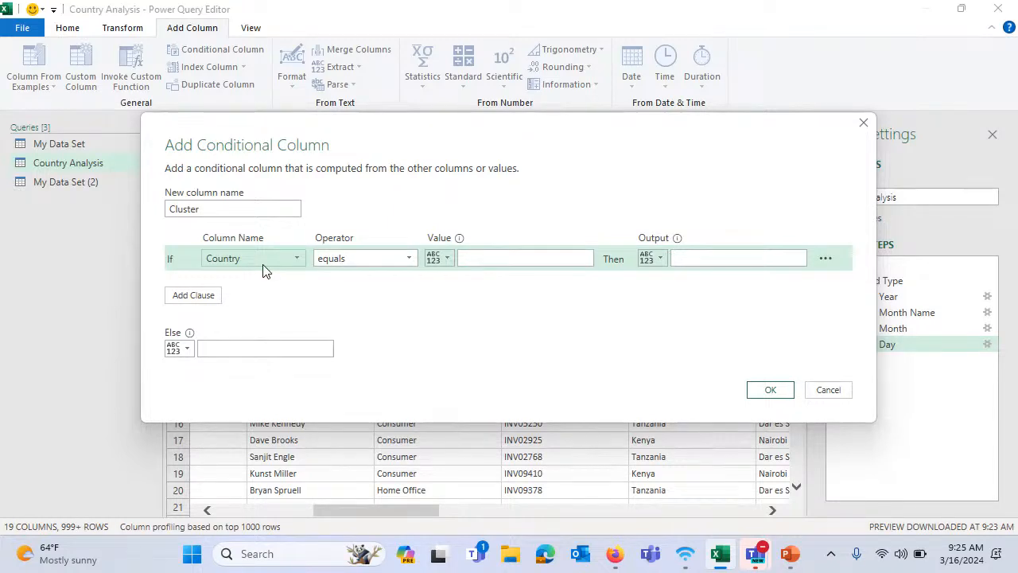
pyautogui.click(354, 262)
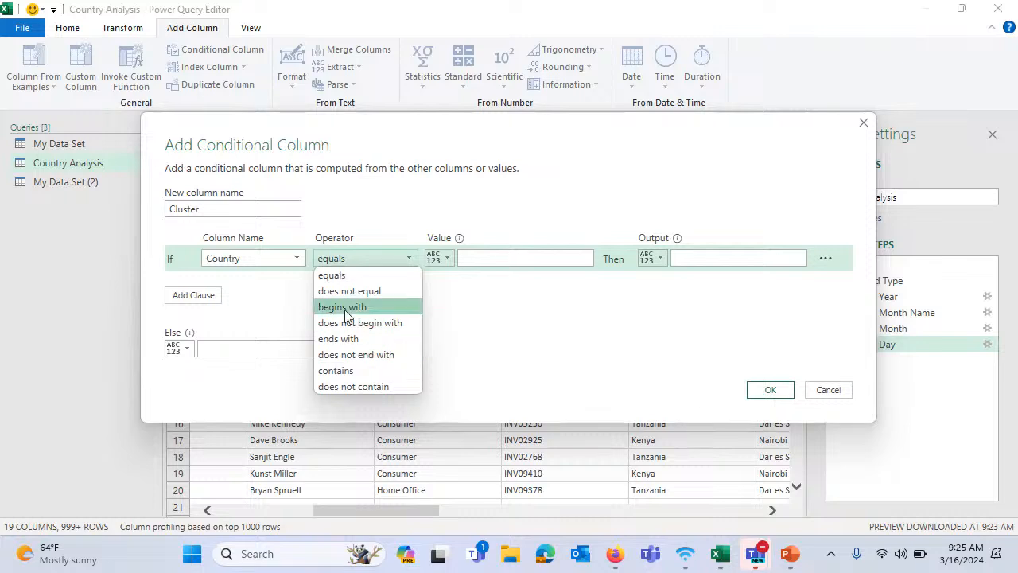
pyautogui.click(347, 263)
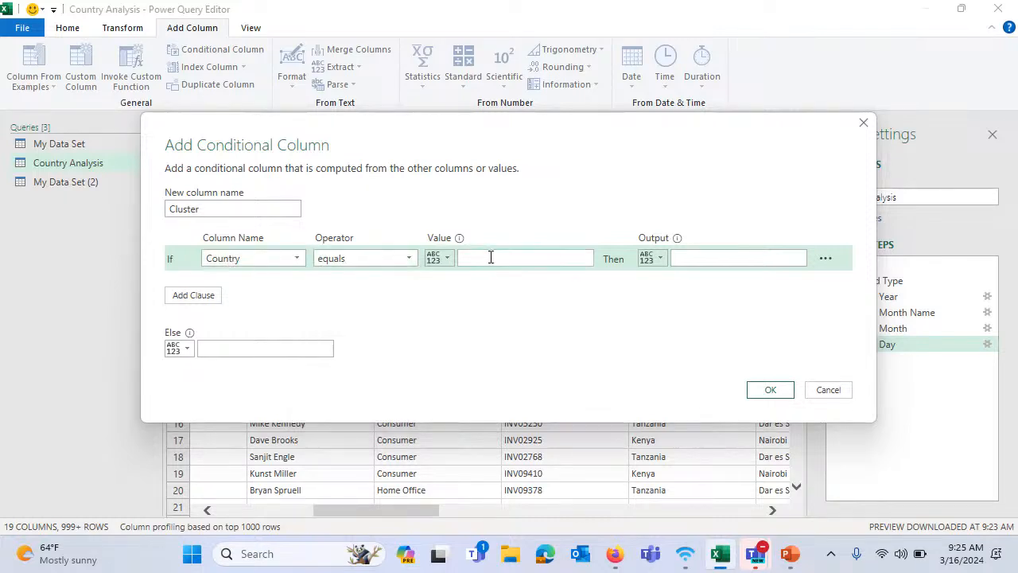
pyautogui.write('Kenya')
pyautogui.click(687, 258)
pyautogui.write('Cluster 1')
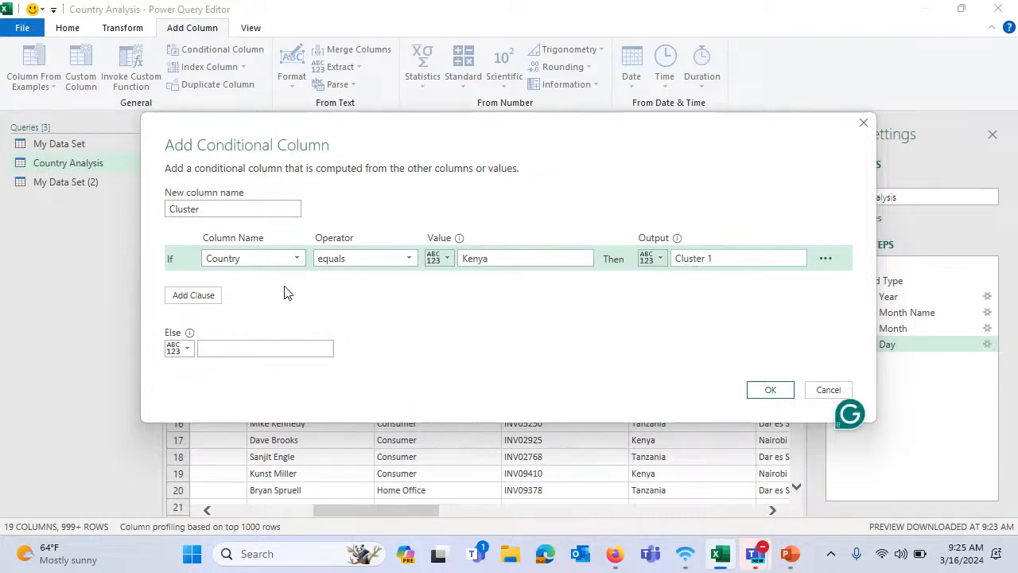
# Add an else-if clause outputting Cluster 1 when Country equals Tanzania, and set the else output to Cluster 2
pyautogui.click(211, 298)
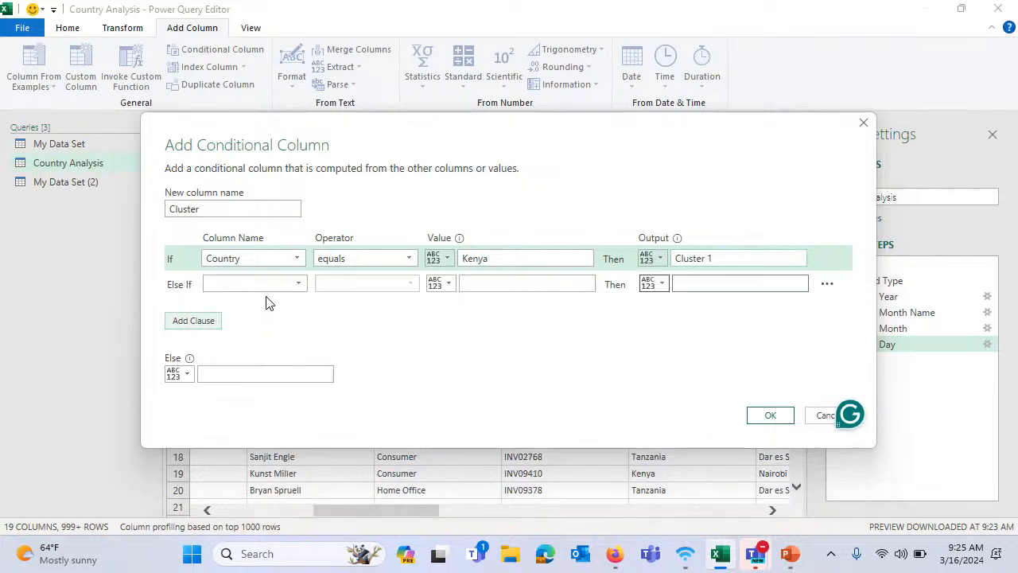
pyautogui.click(269, 287)
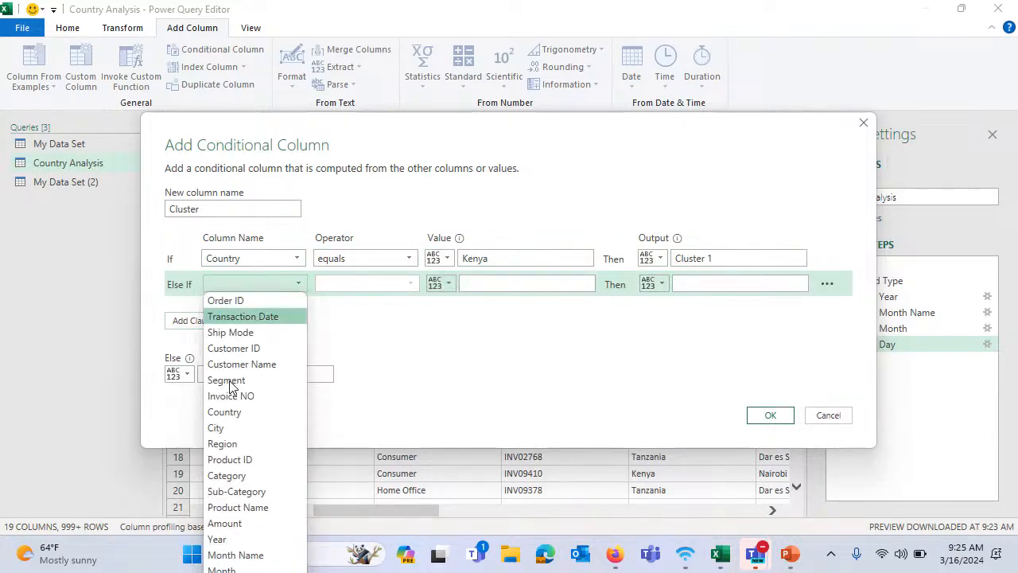
pyautogui.click(225, 413)
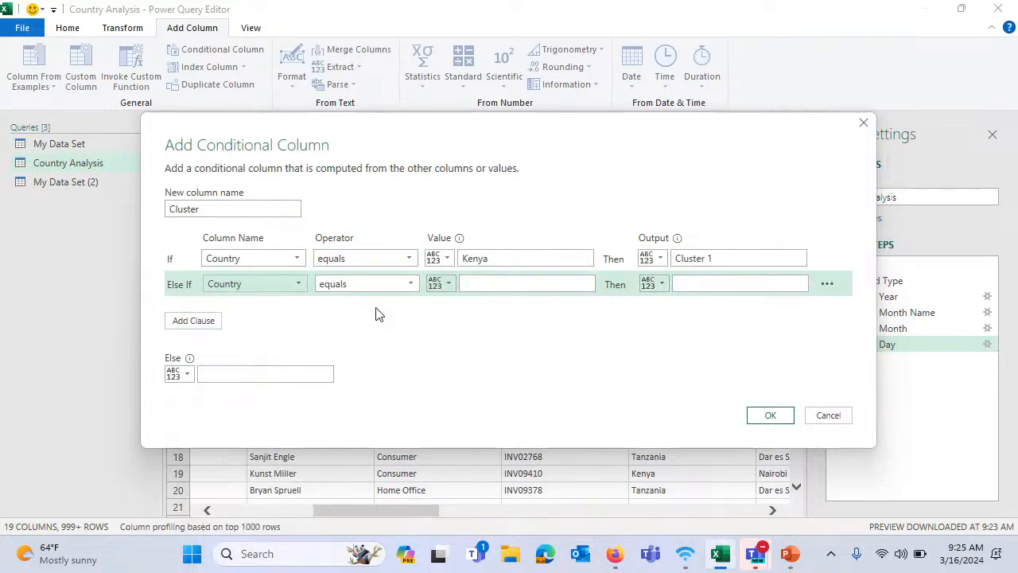
pyautogui.click(503, 285)
pyautogui.write('Tanzania')
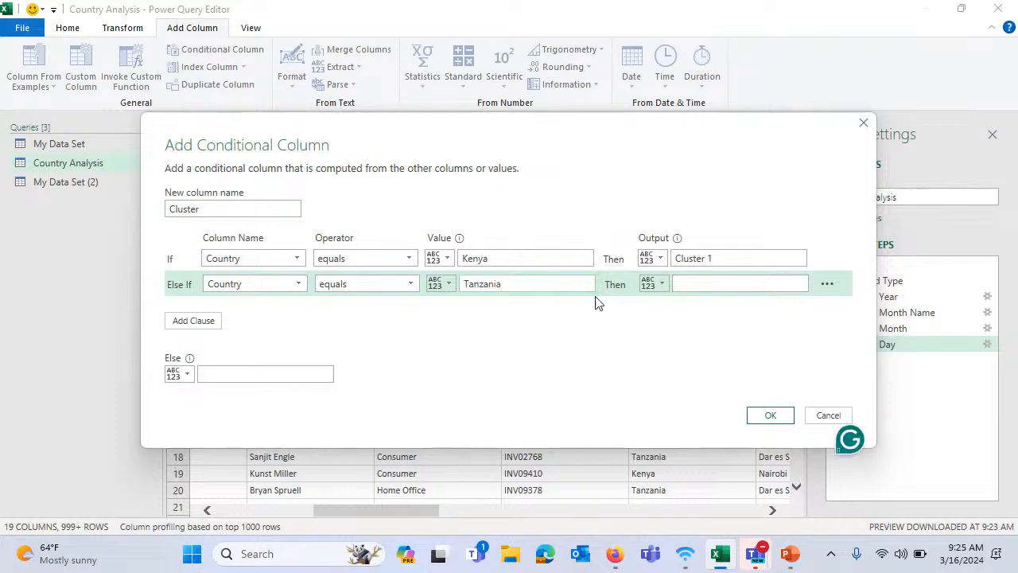
pyautogui.click(723, 284)
pyautogui.write('Cluster 2')
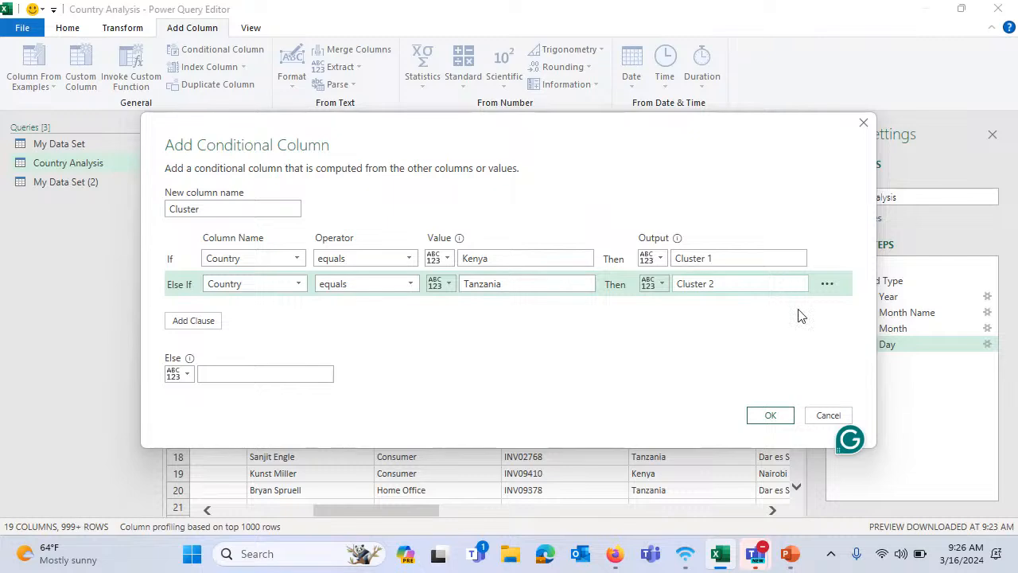
pyautogui.press('BackSpace')
pyautogui.write('1')
pyautogui.write('Cluster 2')
pyautogui.click(206, 326)
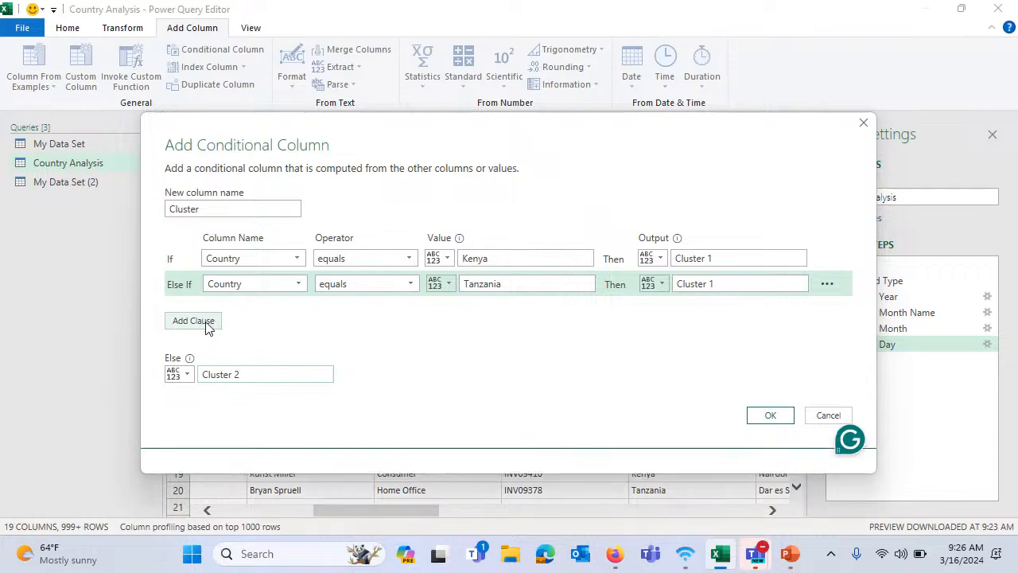
pyautogui.click(295, 312)
pyautogui.click(370, 317)
pyautogui.click(705, 310)
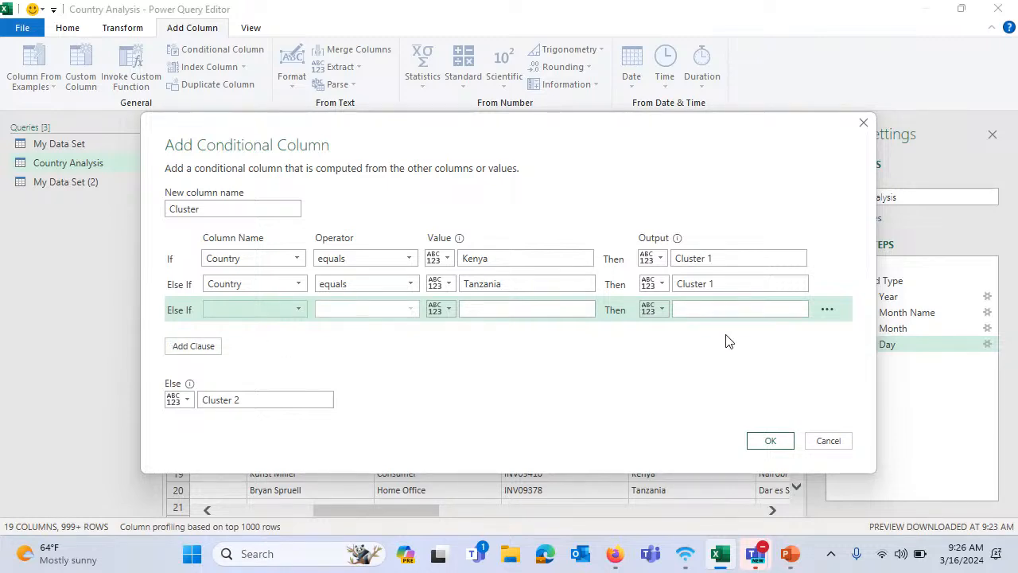
pyautogui.click(828, 314)
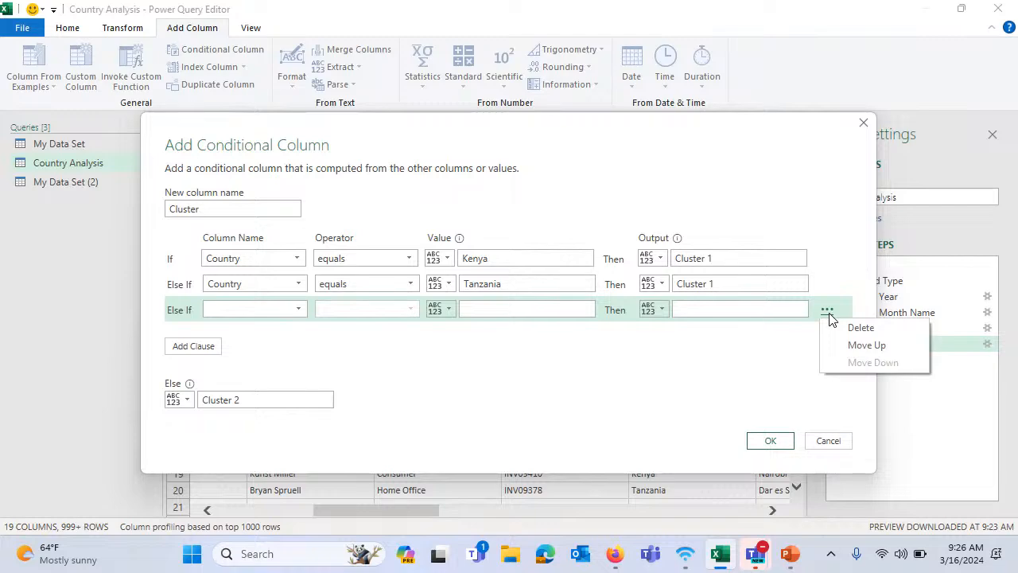
pyautogui.click(860, 327)
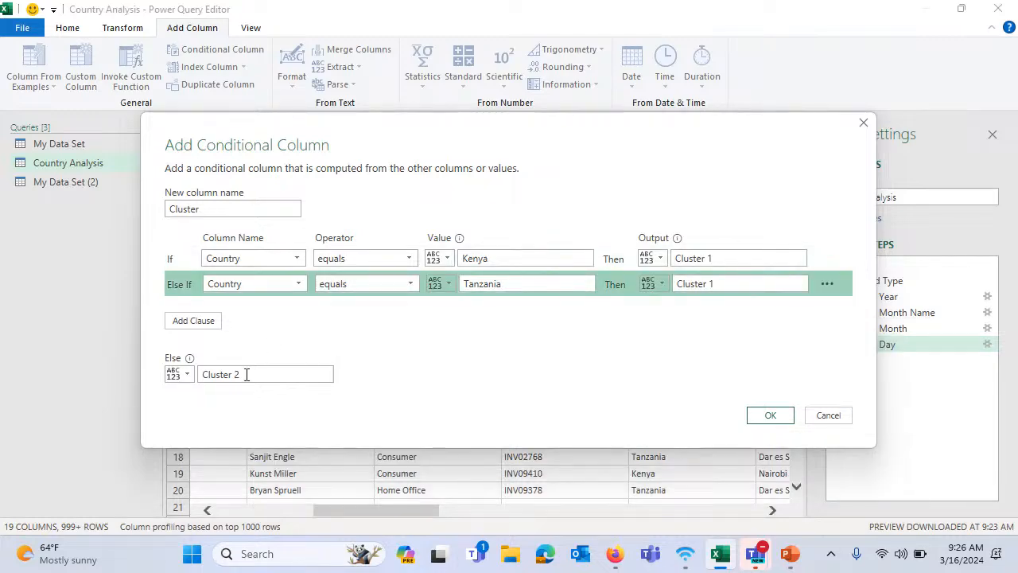
# Create the Cluster conditional column with the defined country conditions
pyautogui.click(770, 416)
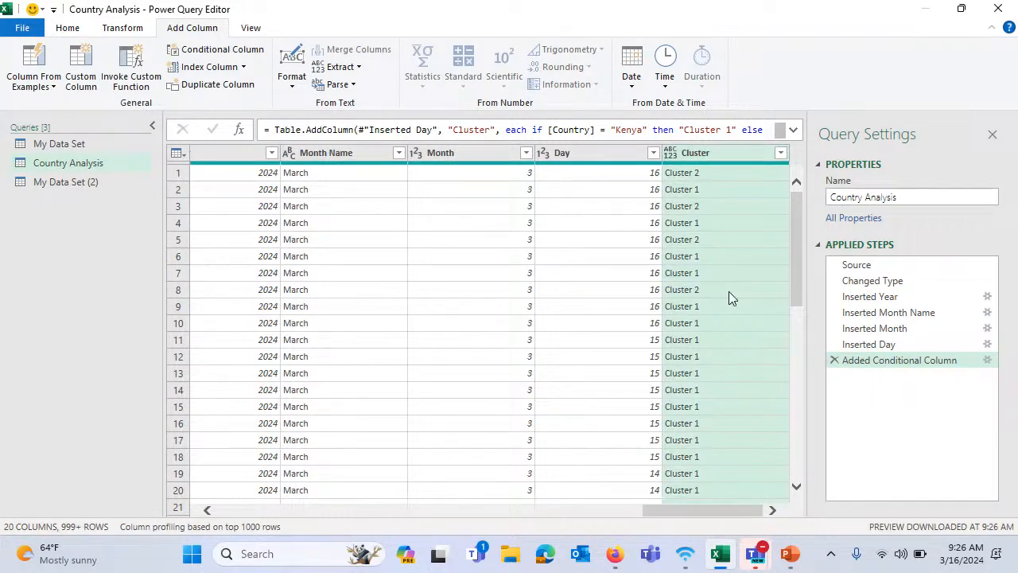
# Close the Power Query Editor and load the updated queries into the workbook
pyautogui.click(68, 28)
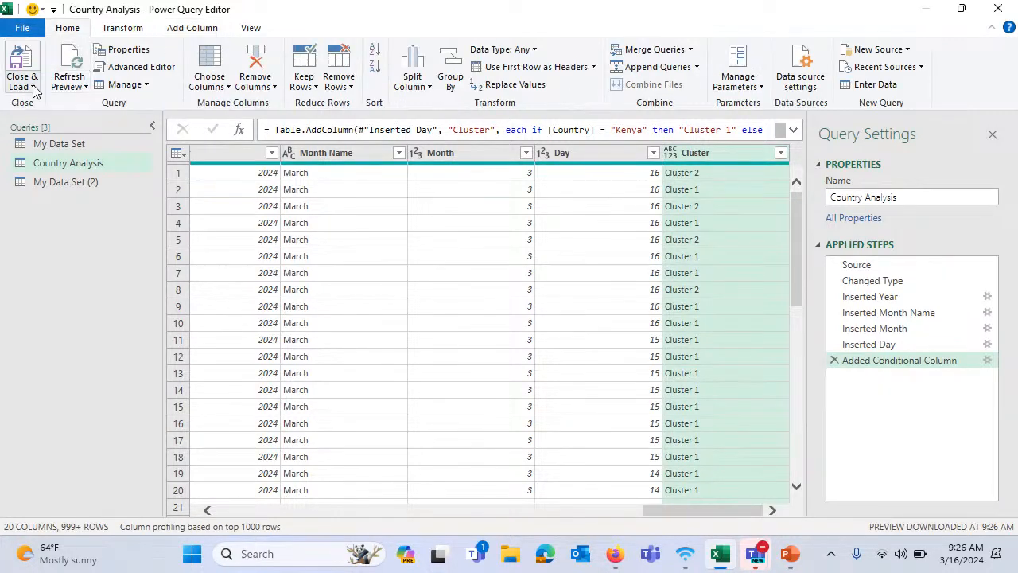
pyautogui.click(34, 88)
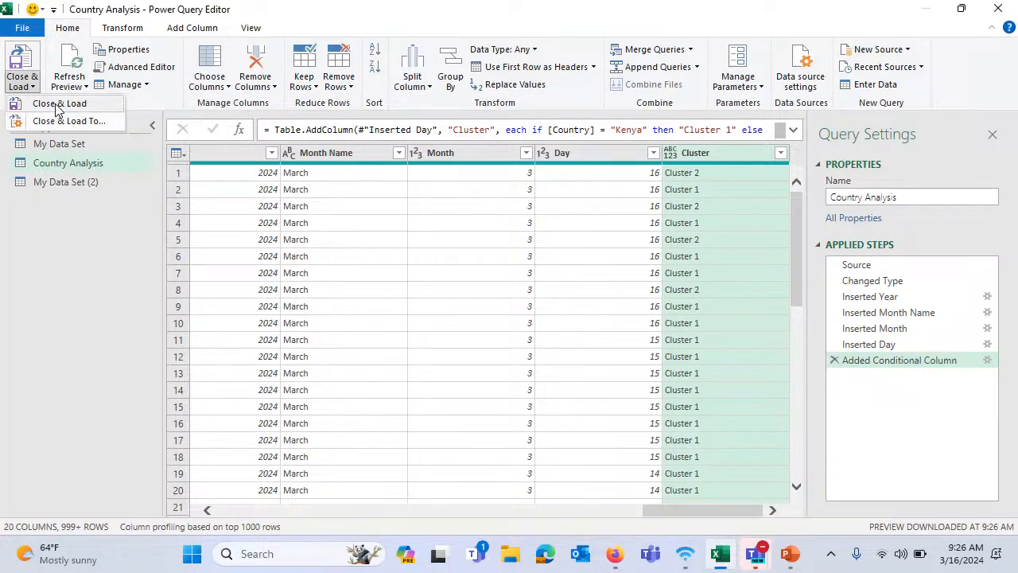
pyautogui.click(57, 104)
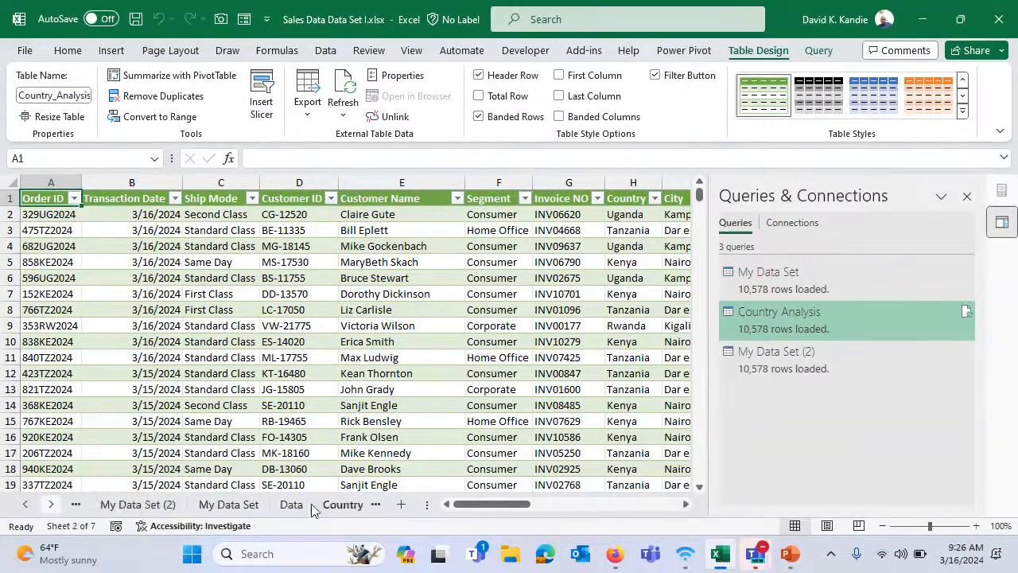
# Compare the columns on the My Data Set and Country Analysis sheets, checking Country Analysis for the Cluster column
pyautogui.click(228, 504)
pyautogui.click(435, 328)
pyautogui.hotkey('ctrl', 'Up')
pyautogui.hotkey('ctrl', 'Right')
pyautogui.hotkey('ctrl', 'Left')
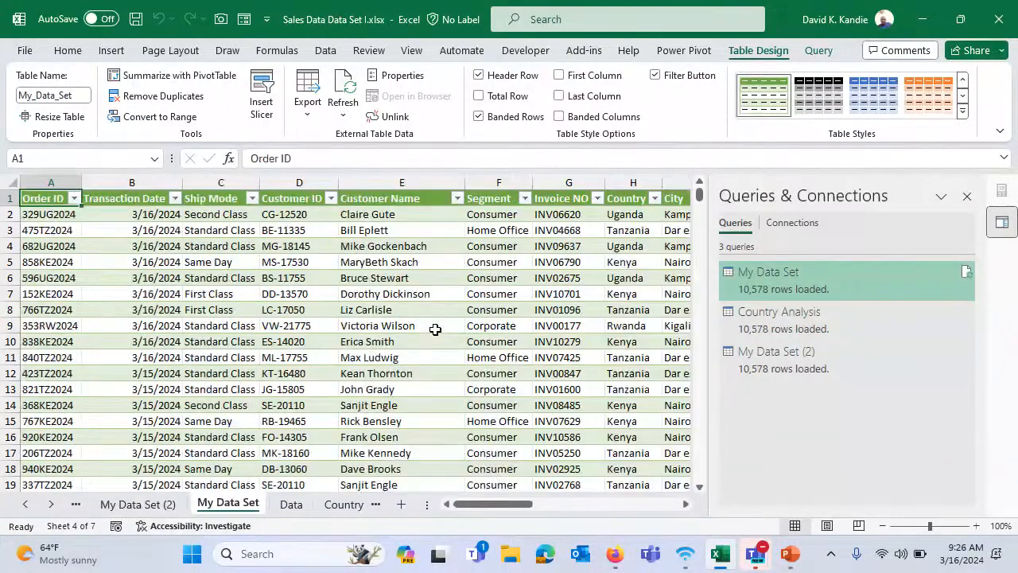
pyautogui.click(26, 504)
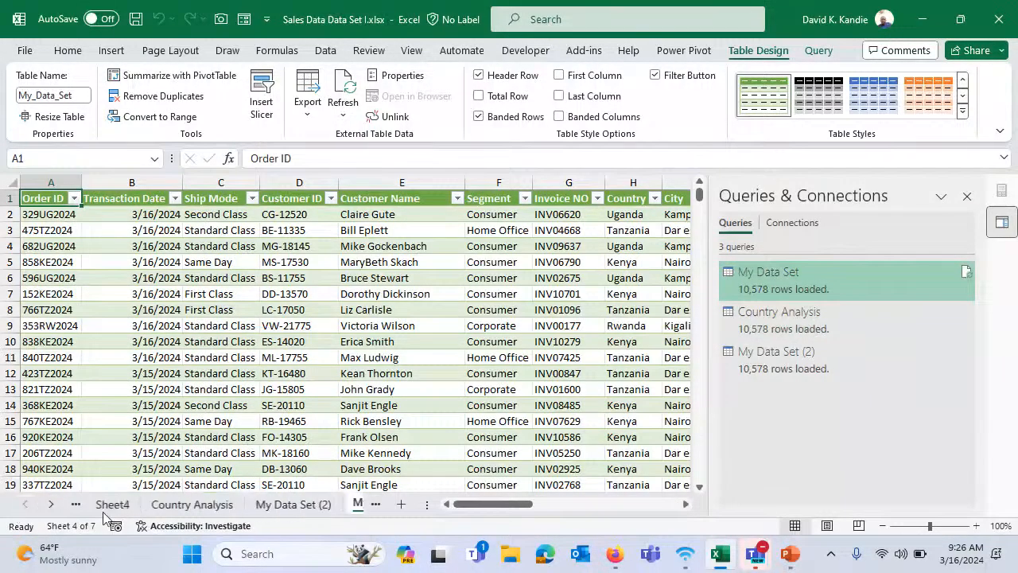
pyautogui.click(194, 504)
pyautogui.click(367, 294)
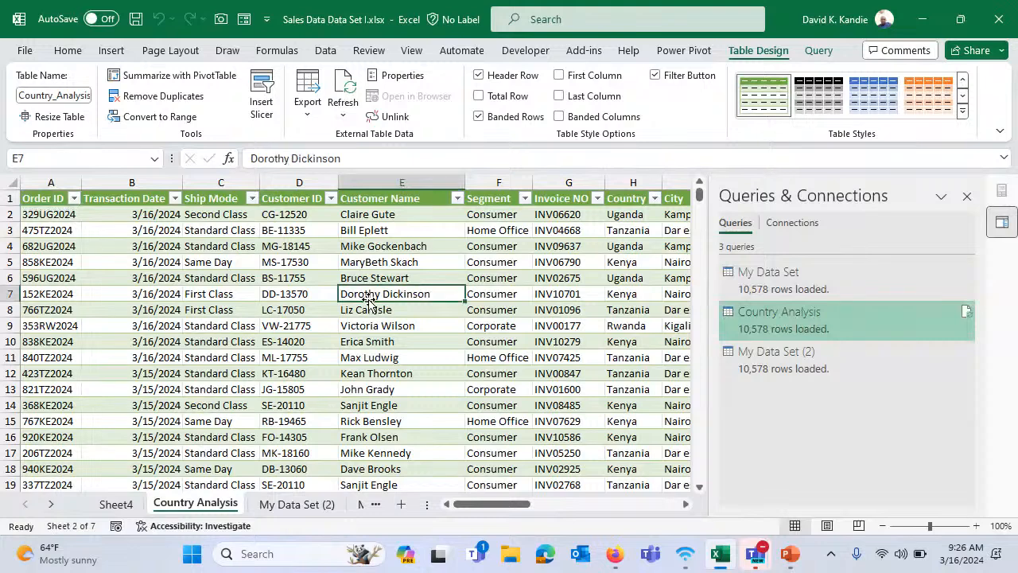
pyautogui.hotkey('ctrl', 'Up')
pyautogui.hotkey('ctrl', 'Right')
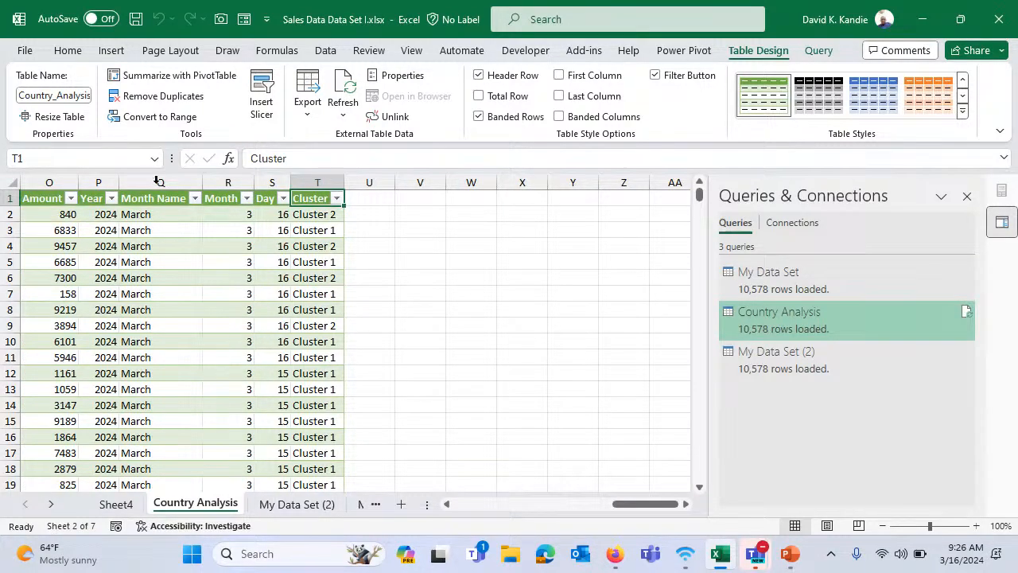
pyautogui.click(111, 51)
pyautogui.click(38, 92)
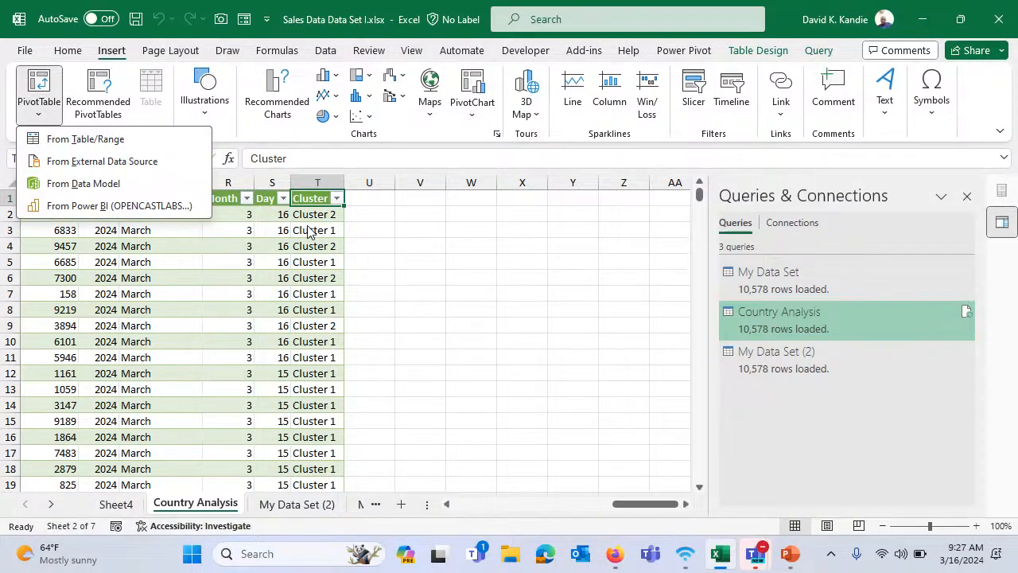
pyautogui.press('Escape')
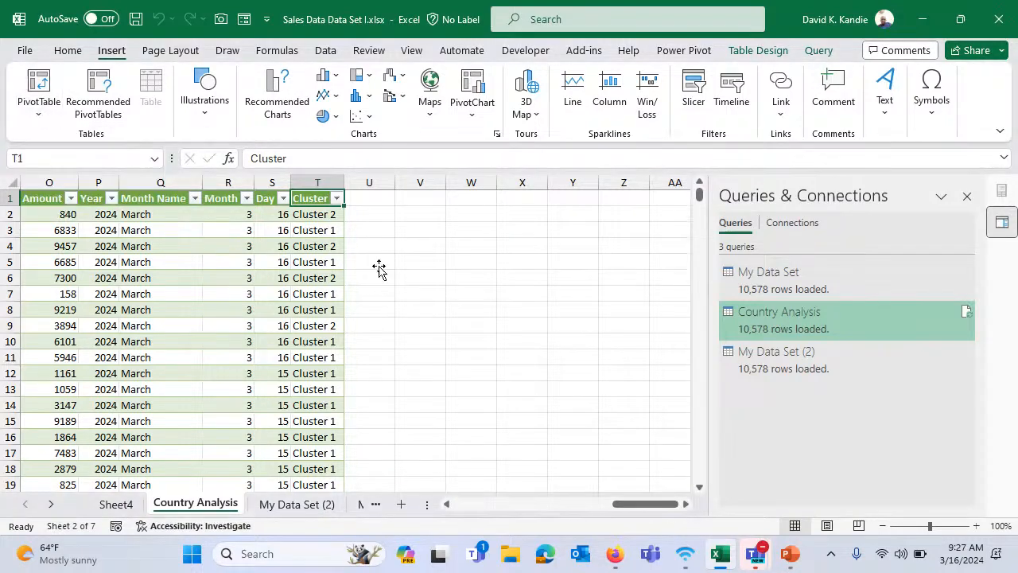
# Reopen the My Data Set query in the Power Query Editor and compare its last columns with those of Country Analysis
pyautogui.doubleClick(800, 289)
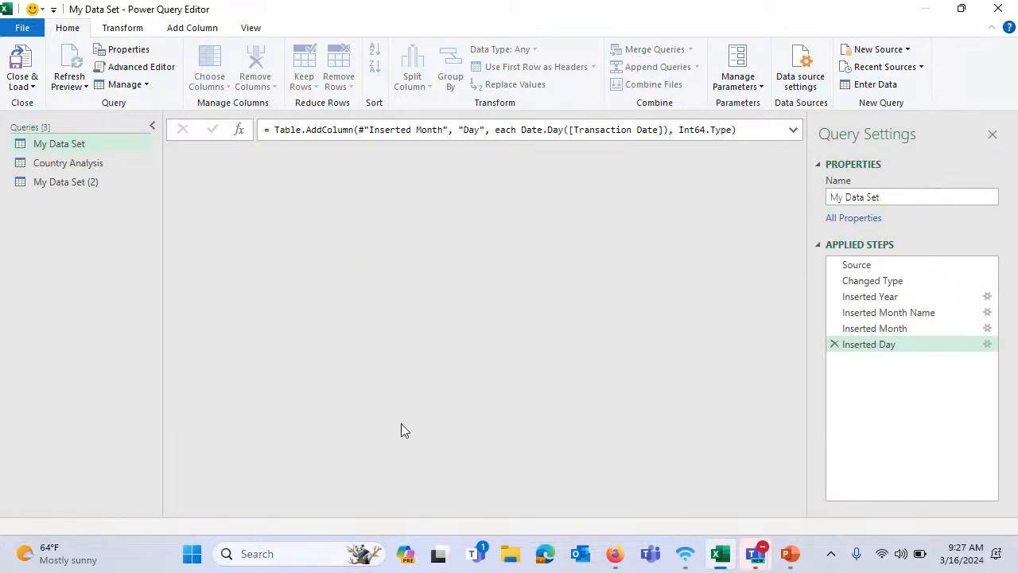
pyautogui.moveTo(318, 508); pyautogui.dragTo(788, 502)
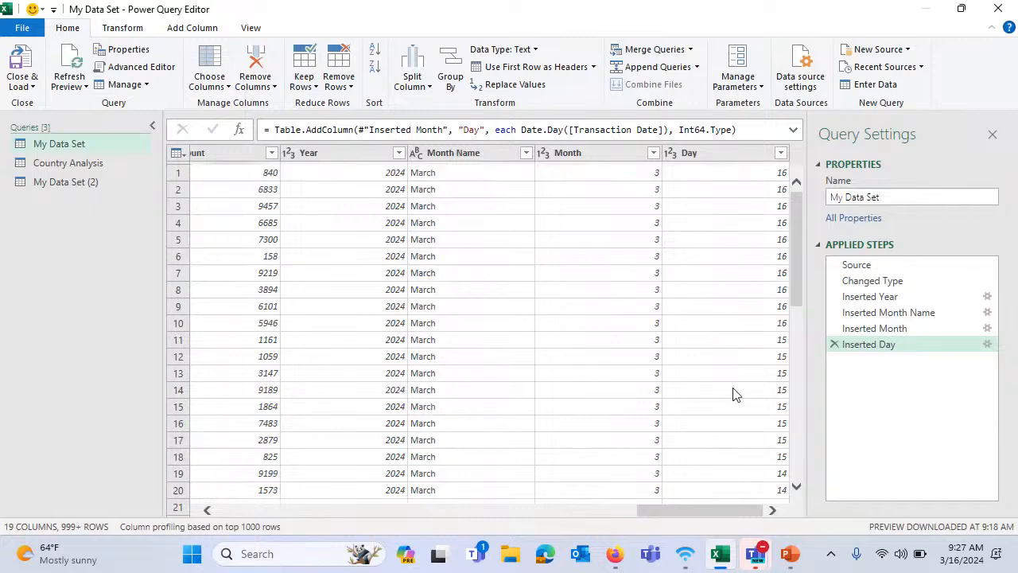
pyautogui.click(90, 167)
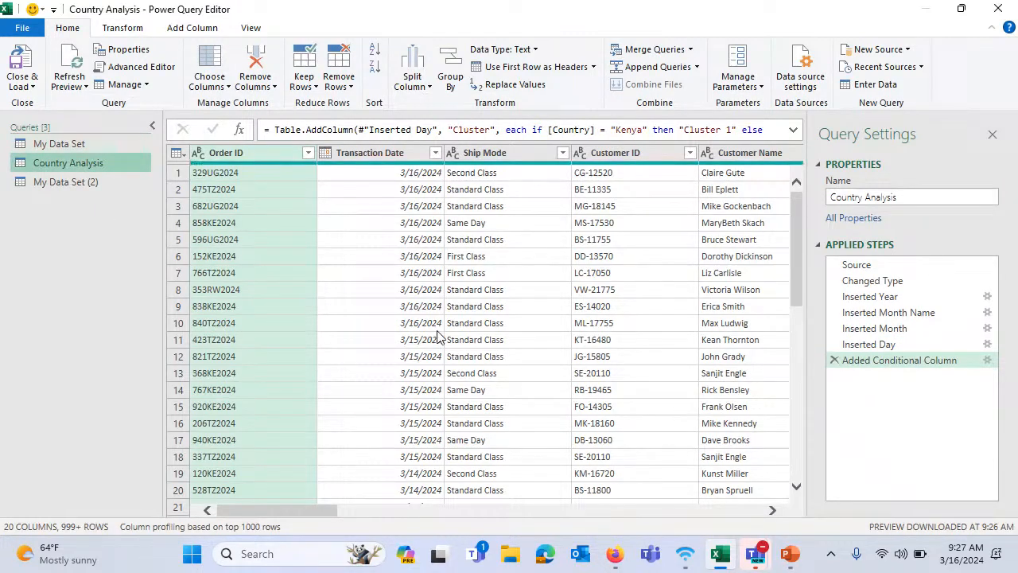
pyautogui.moveTo(322, 514); pyautogui.dragTo(739, 513)
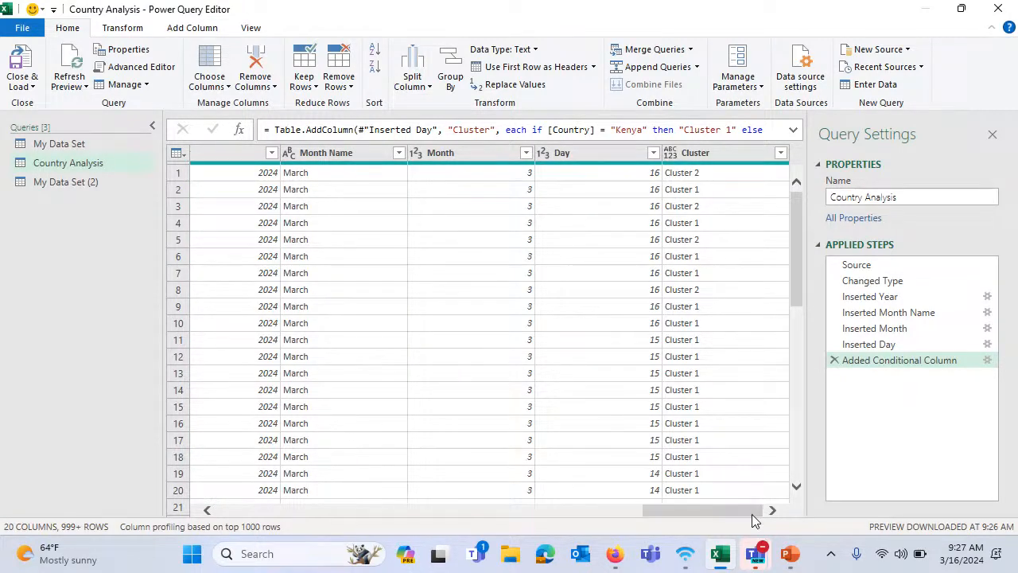
# Start a custom column in the Country Analysis query and name it Net Sales
pyautogui.moveTo(752, 514); pyautogui.dragTo(696, 516)
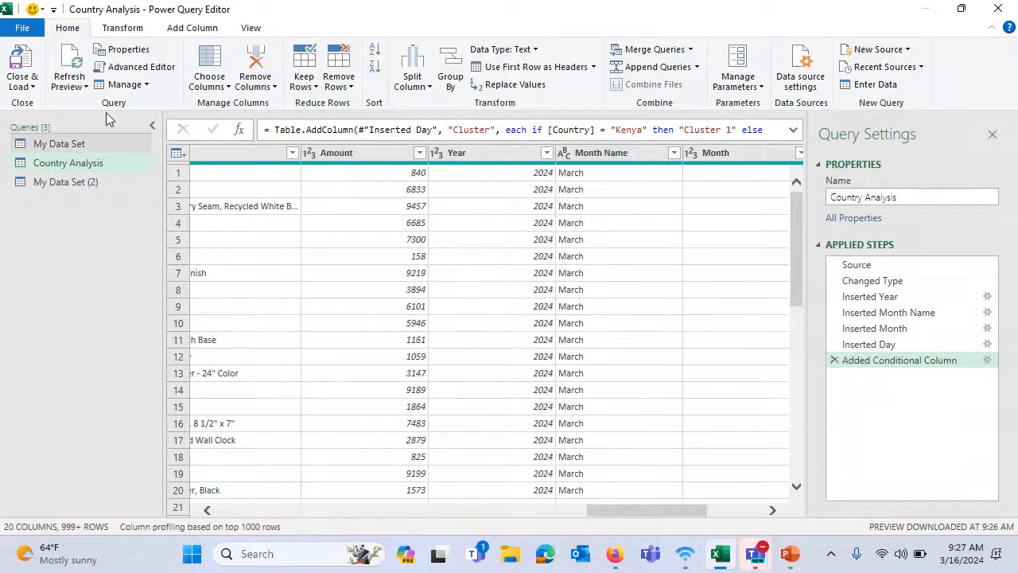
pyautogui.click(190, 28)
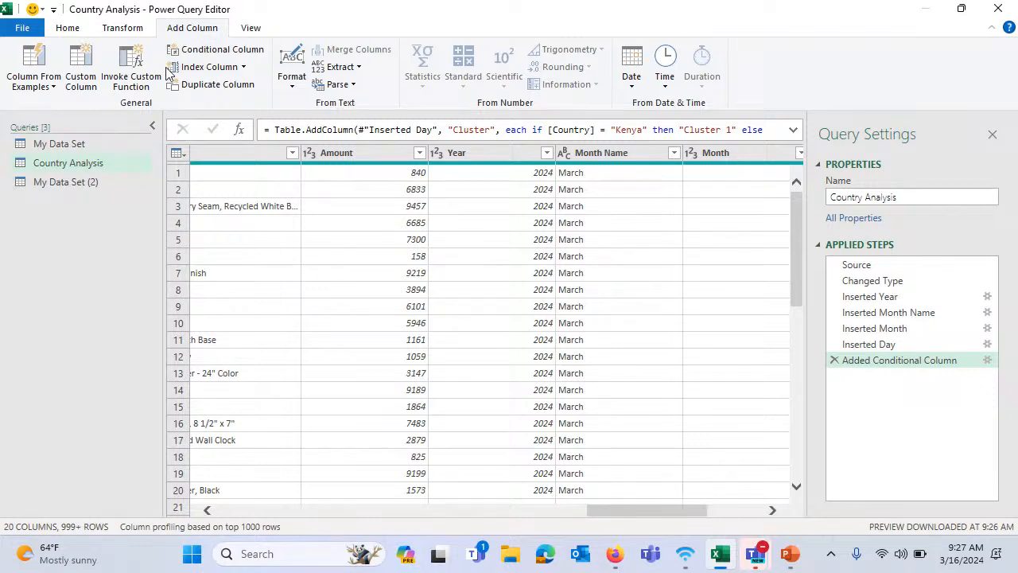
pyautogui.click(96, 166)
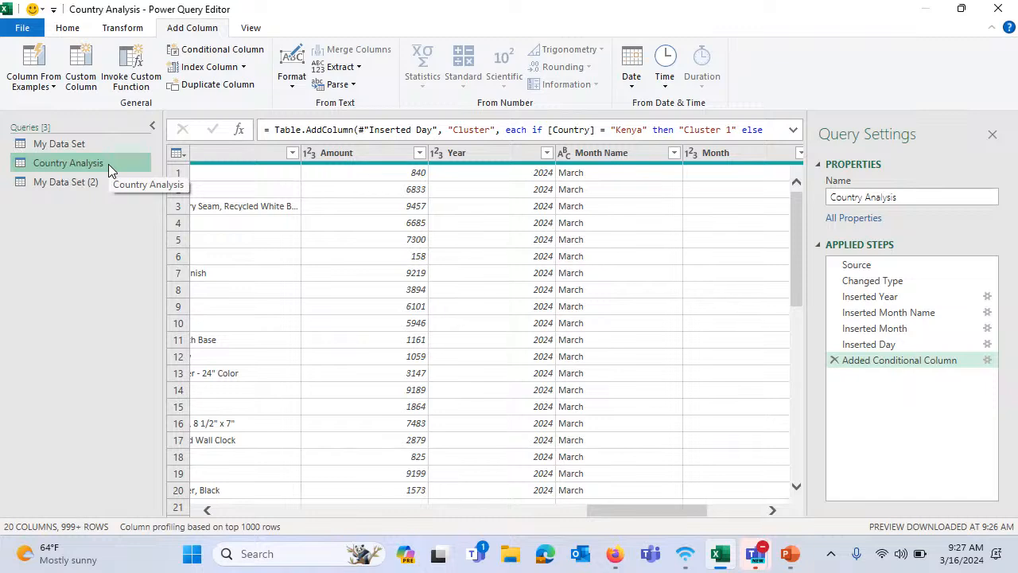
pyautogui.click(391, 149)
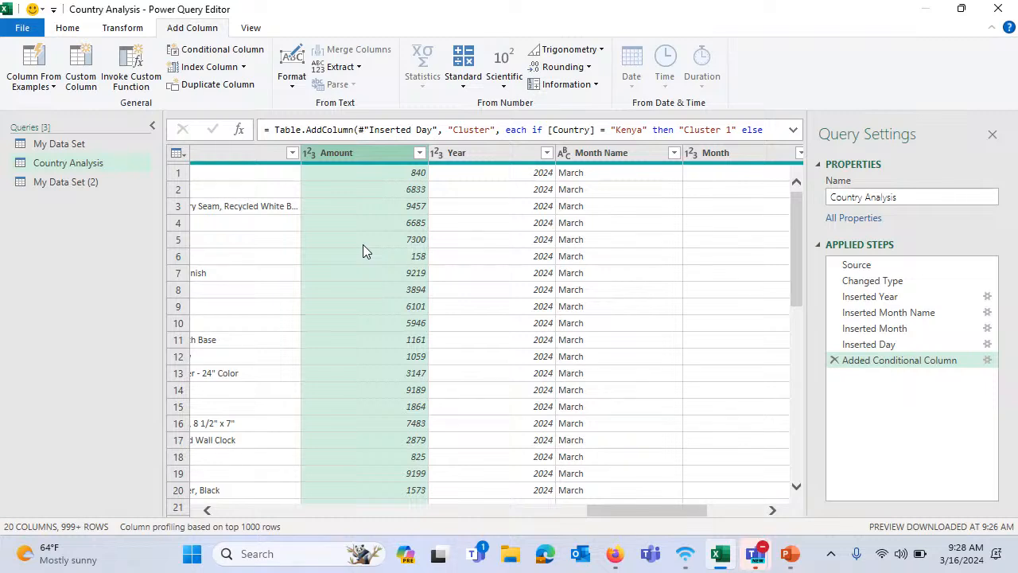
pyautogui.click(83, 73)
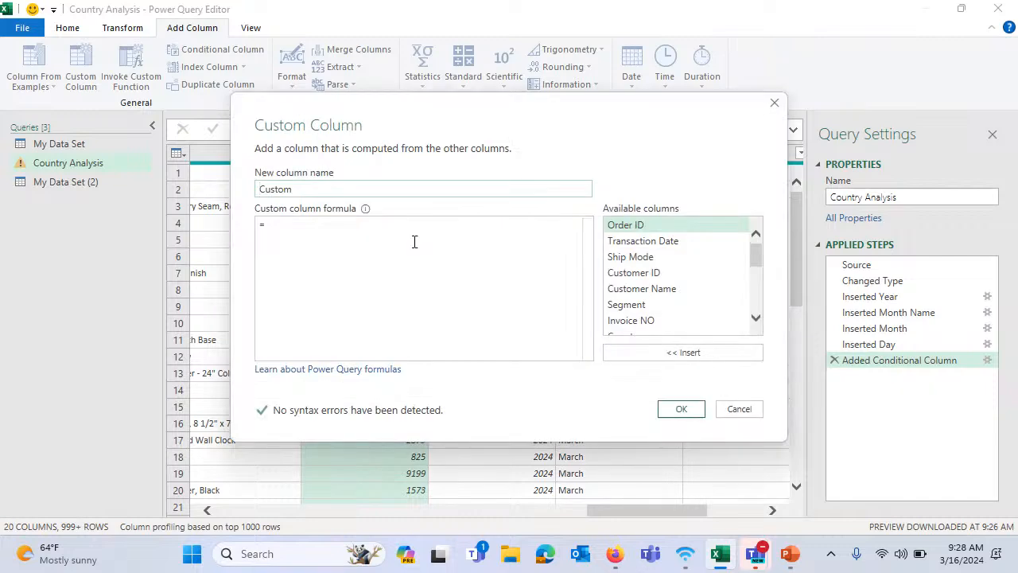
pyautogui.doubleClick(362, 191)
pyautogui.write('Net Sales')
pyautogui.click(283, 252)
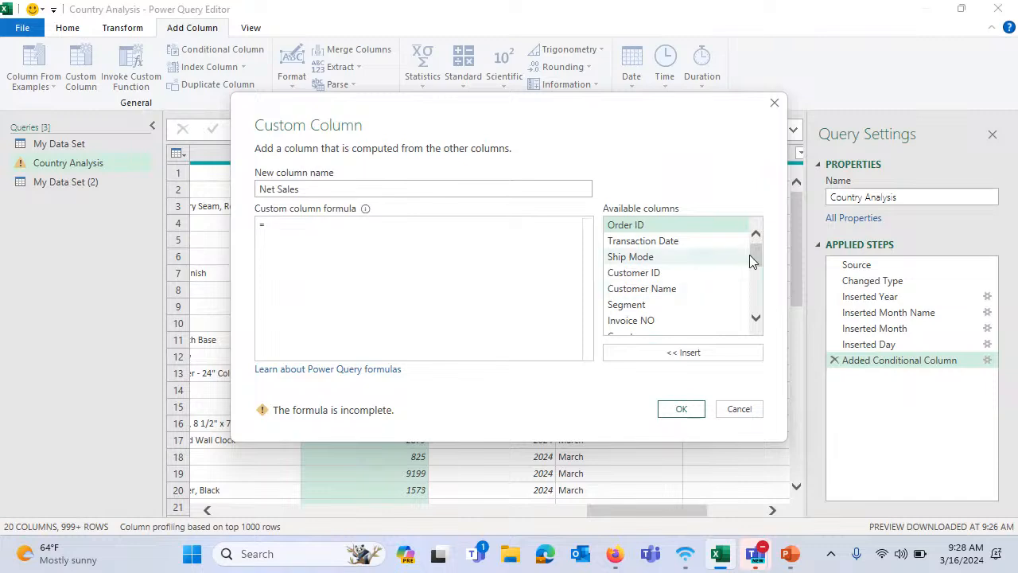
# Set the Net Sales formula to [Amount]*0.7 and create the column
pyautogui.moveTo(754, 257); pyautogui.dragTo(760, 302)
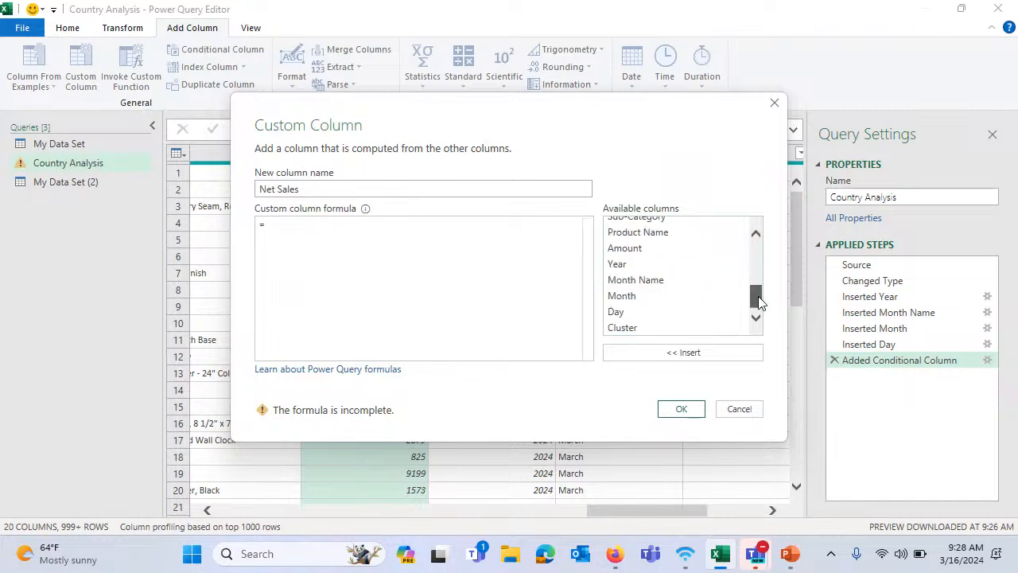
pyautogui.doubleClick(655, 249)
pyautogui.write('*0.7')
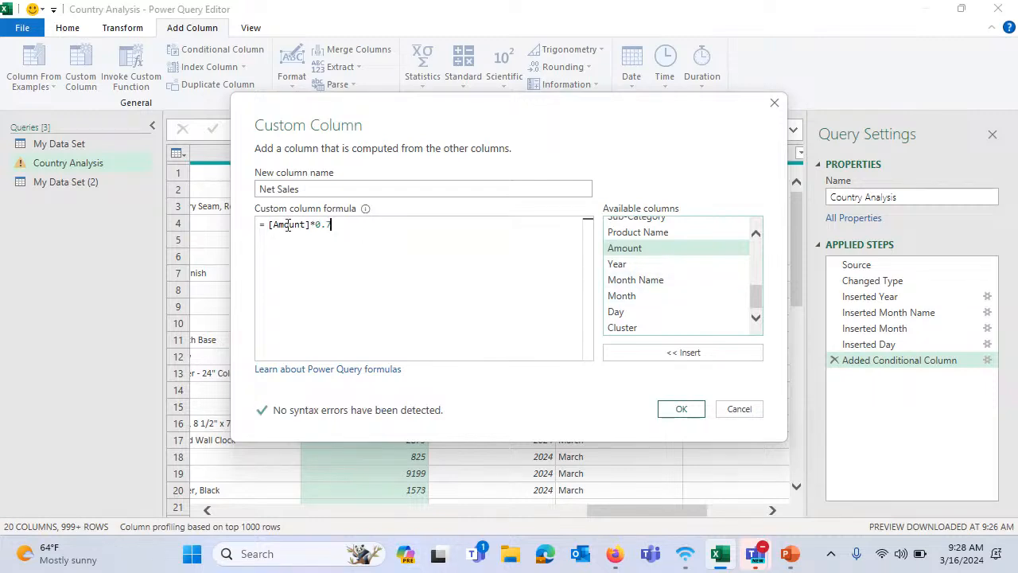
pyautogui.click(677, 411)
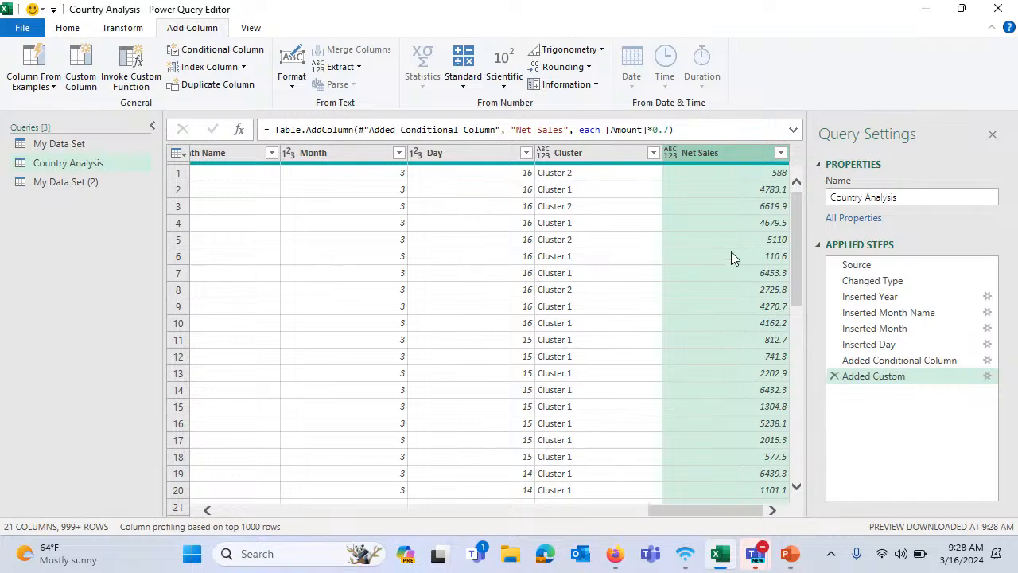
# Start another custom column in the Country Analysis query and name it Profit
pyautogui.moveTo(711, 515); pyautogui.dragTo(765, 506)
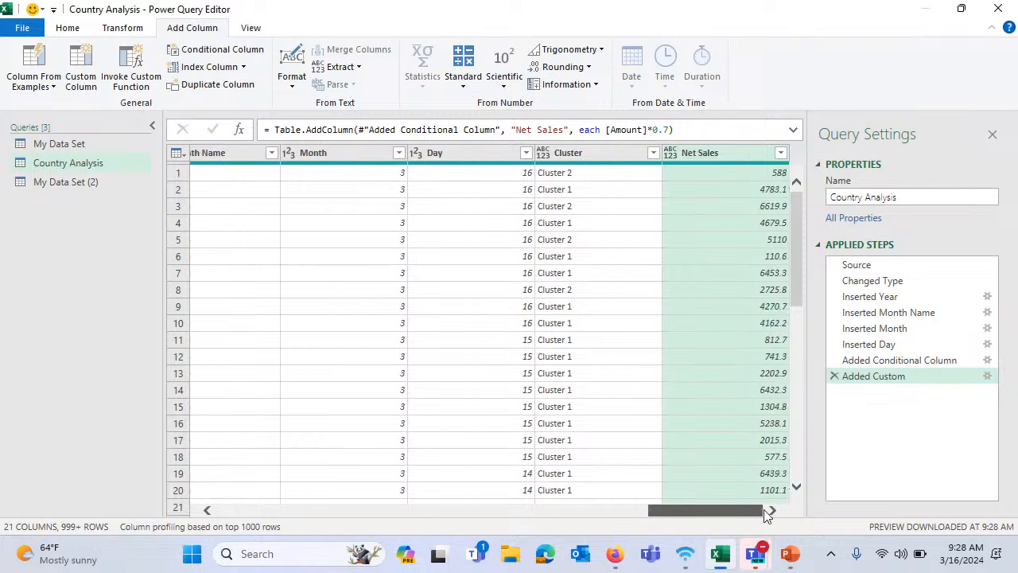
pyautogui.click(82, 70)
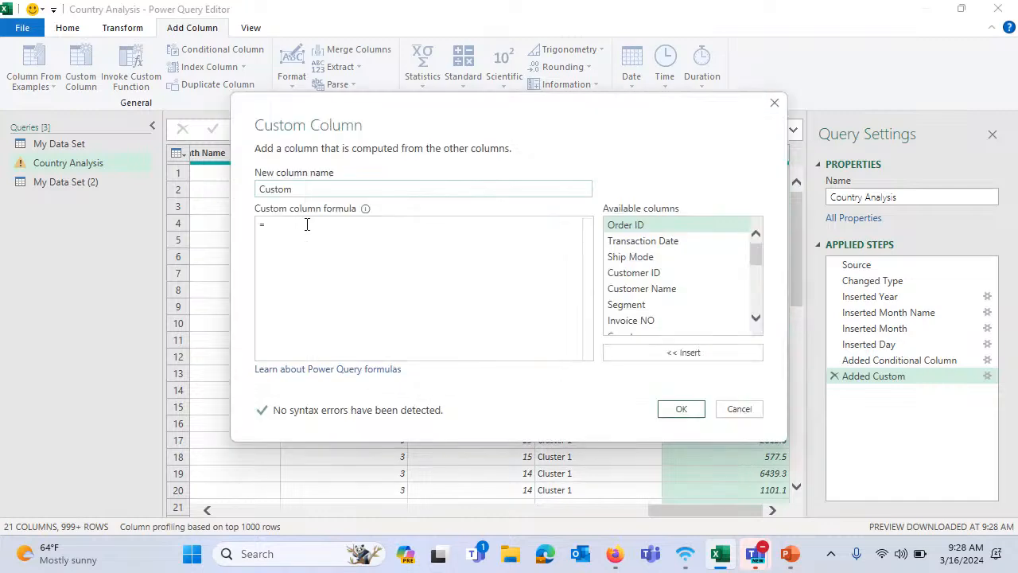
pyautogui.write('Profit')
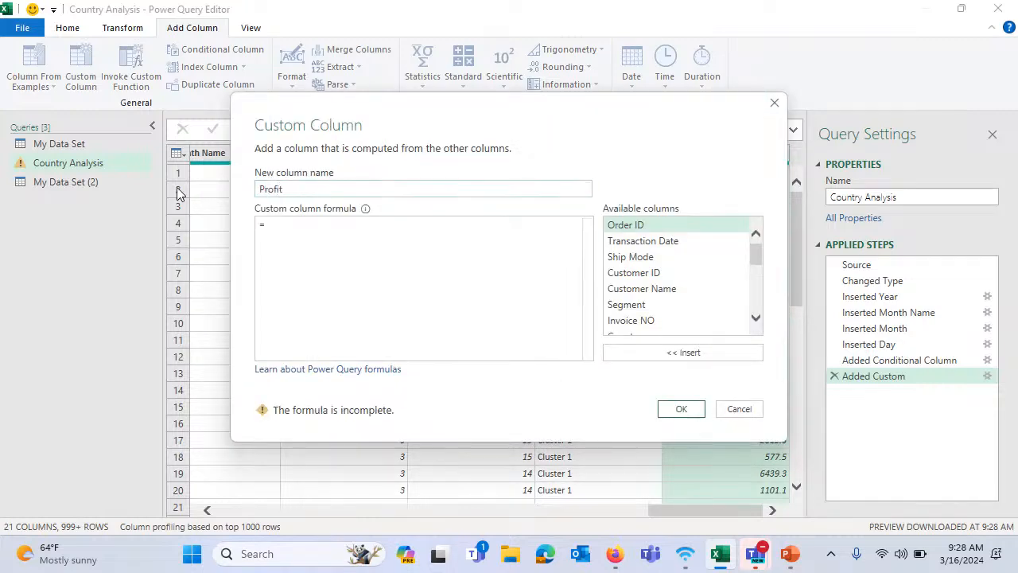
pyautogui.click(351, 229)
# Set the Profit formula to [Amount]-[Net Sales] and create the column
pyautogui.moveTo(756, 259); pyautogui.dragTo(761, 323)
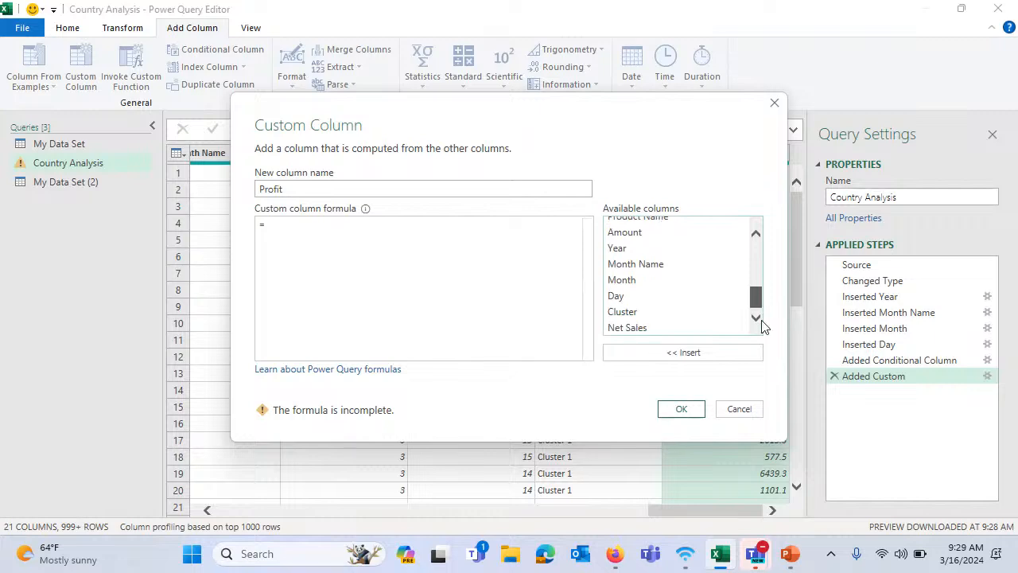
pyautogui.doubleClick(634, 238)
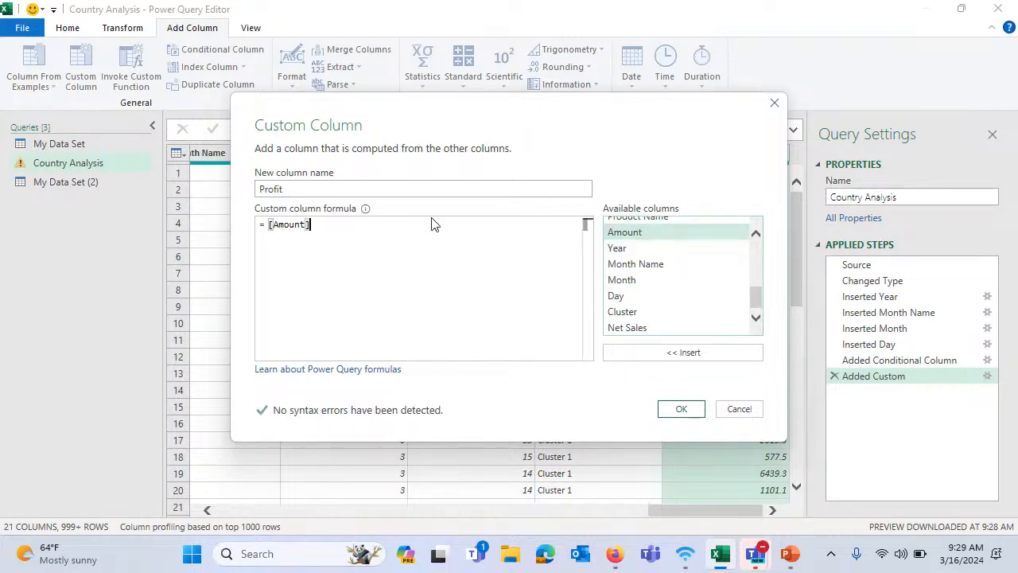
pyautogui.write('-')
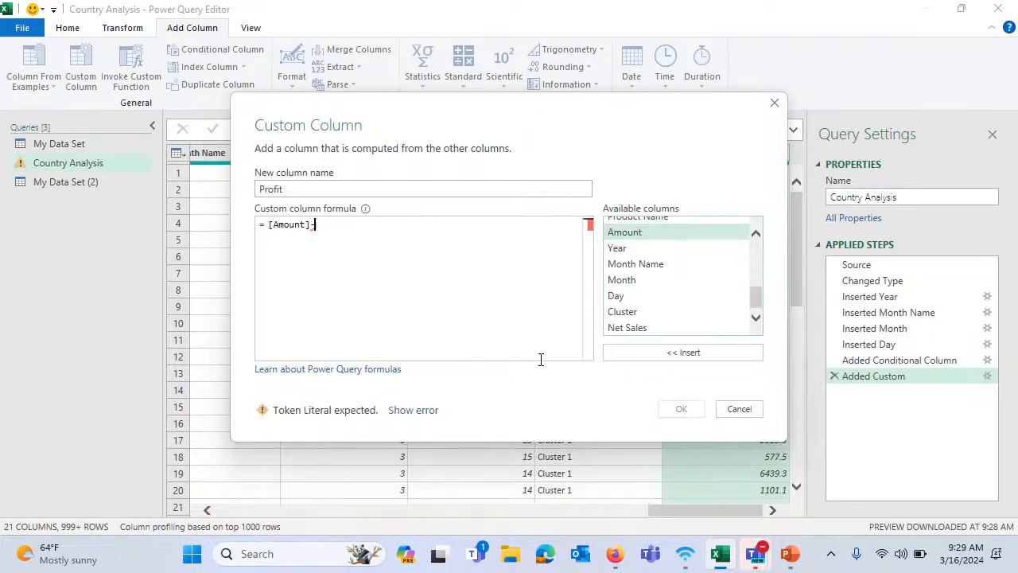
pyautogui.doubleClick(627, 327)
pyautogui.click(681, 409)
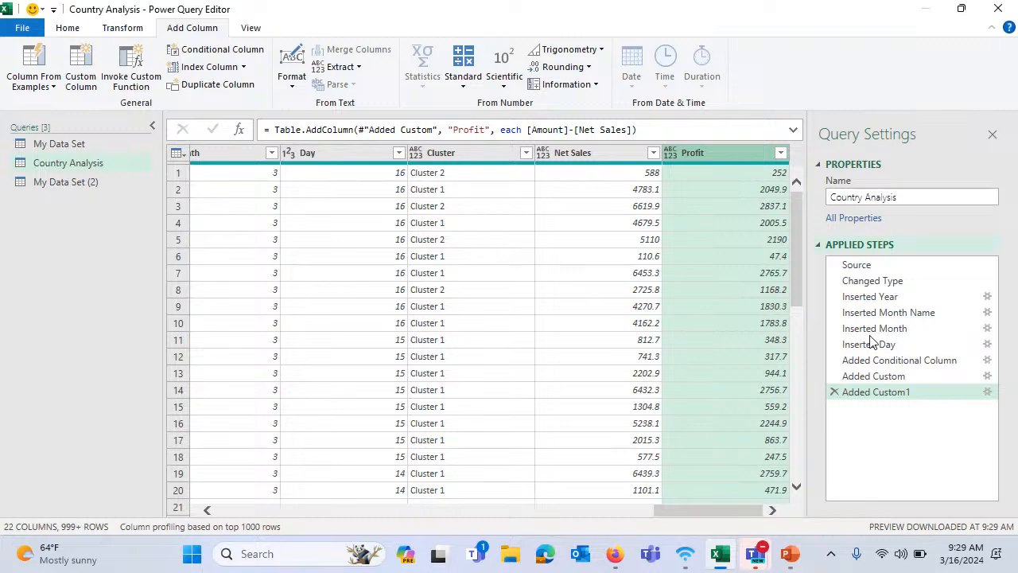
# Rename the Added Custom applied step of the Country Analysis query as Net Sales
pyautogui.click(883, 378)
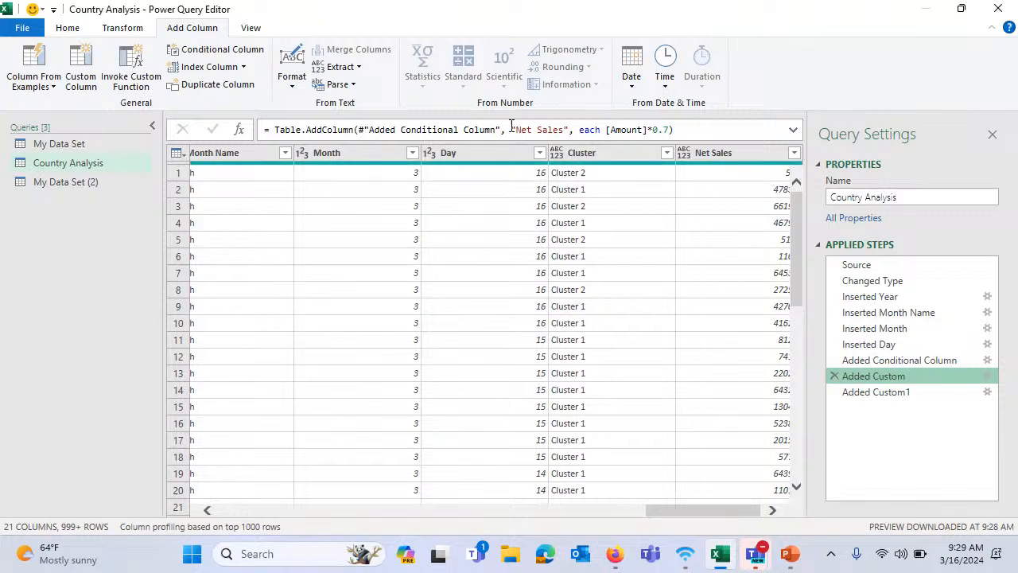
pyautogui.rightClick(901, 380)
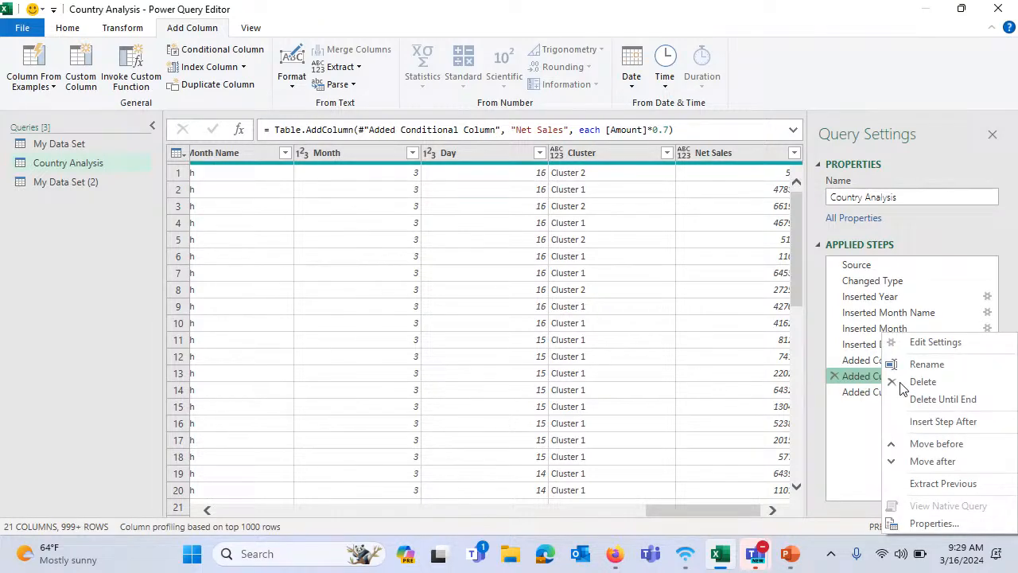
pyautogui.click(942, 371)
pyautogui.write('Net Sales')
pyautogui.press('Return')
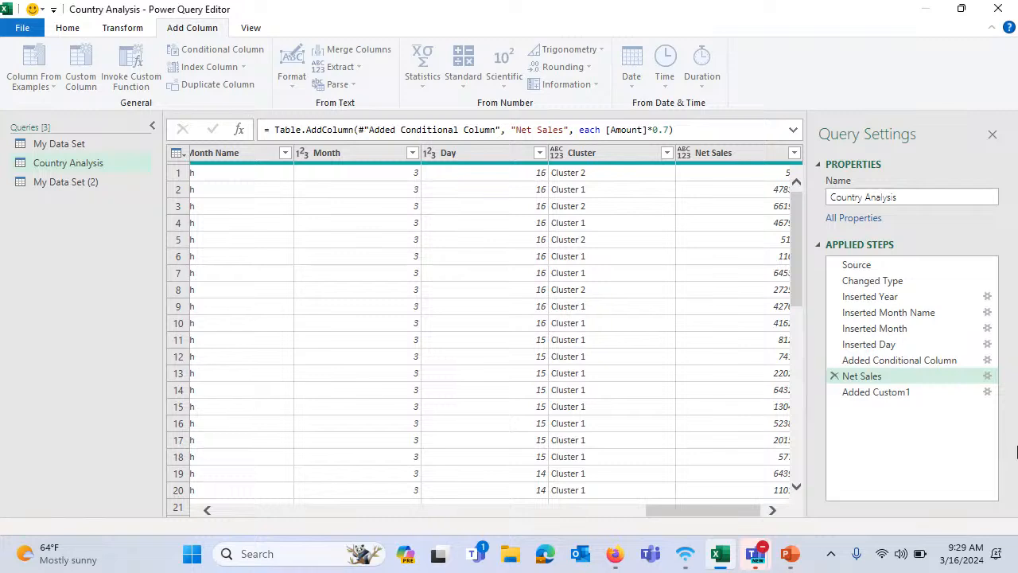
# Rename the Added Custom1 applied step of the Country Analysis query as Profit
pyautogui.rightClick(893, 394)
pyautogui.press('Escape')
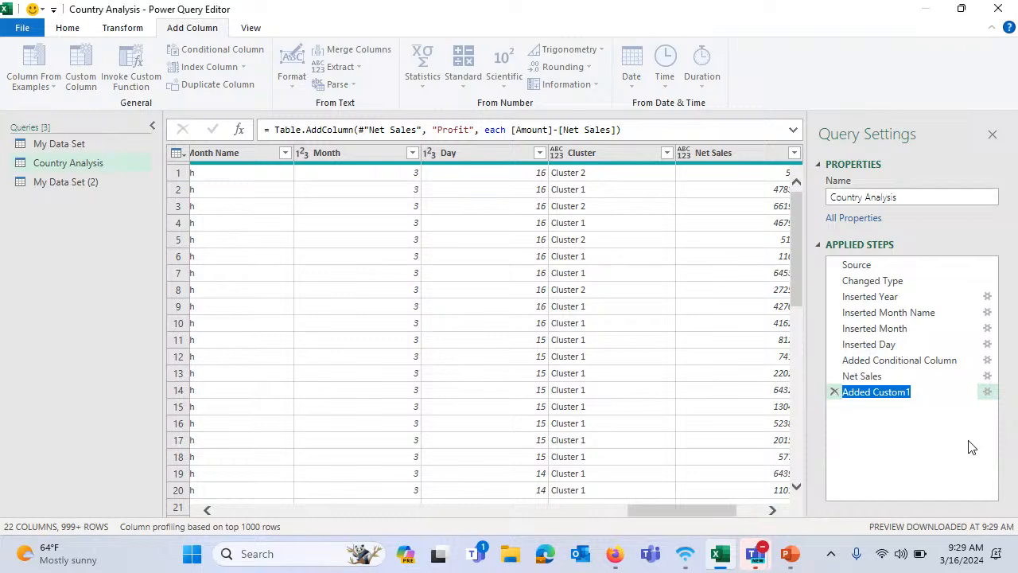
pyautogui.write('Profit')
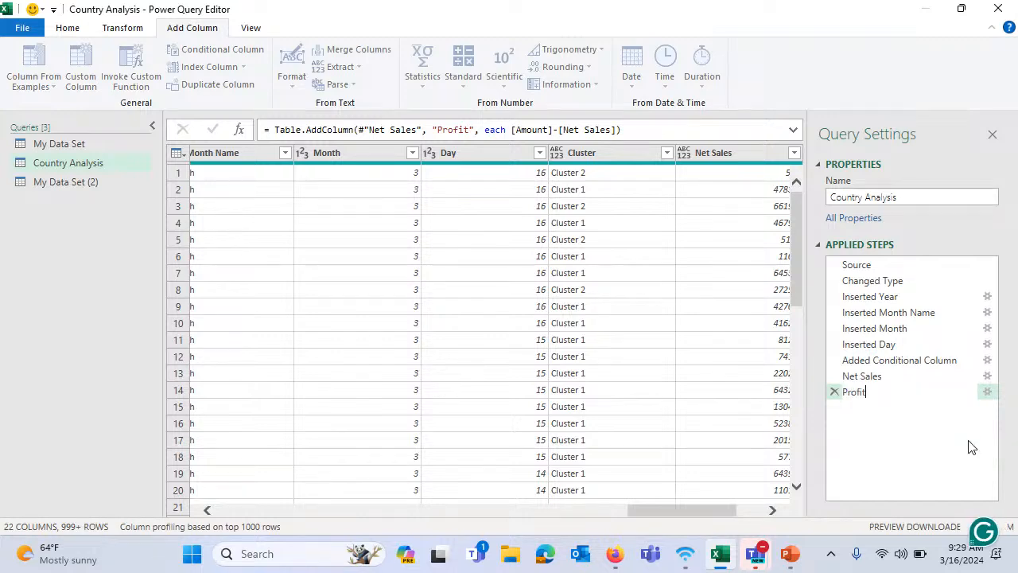
pyautogui.press('Return')
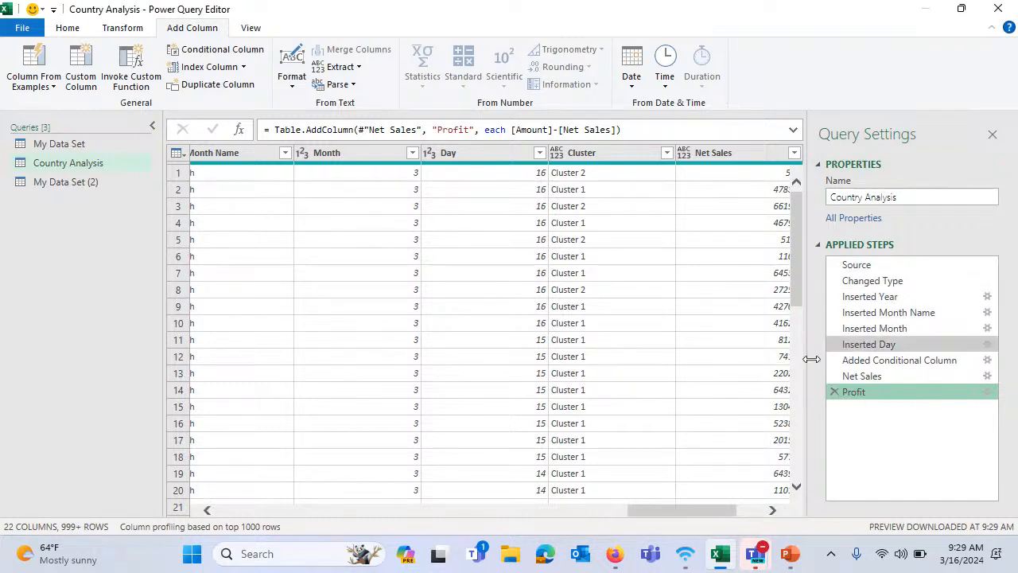
# Rename the My Data Set (2) query as Referenced Data
pyautogui.moveTo(677, 510); pyautogui.dragTo(207, 510)
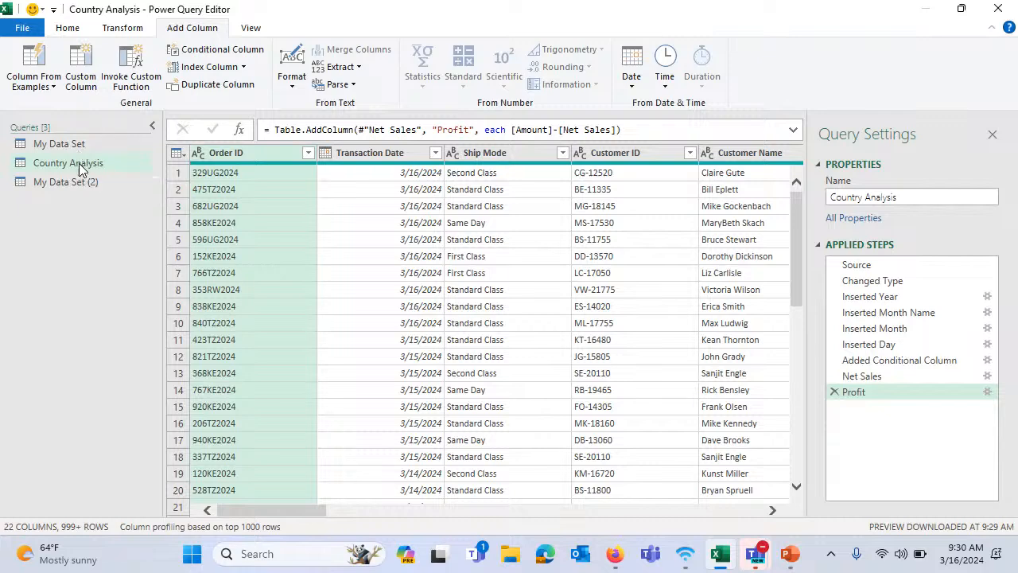
pyautogui.click(71, 184)
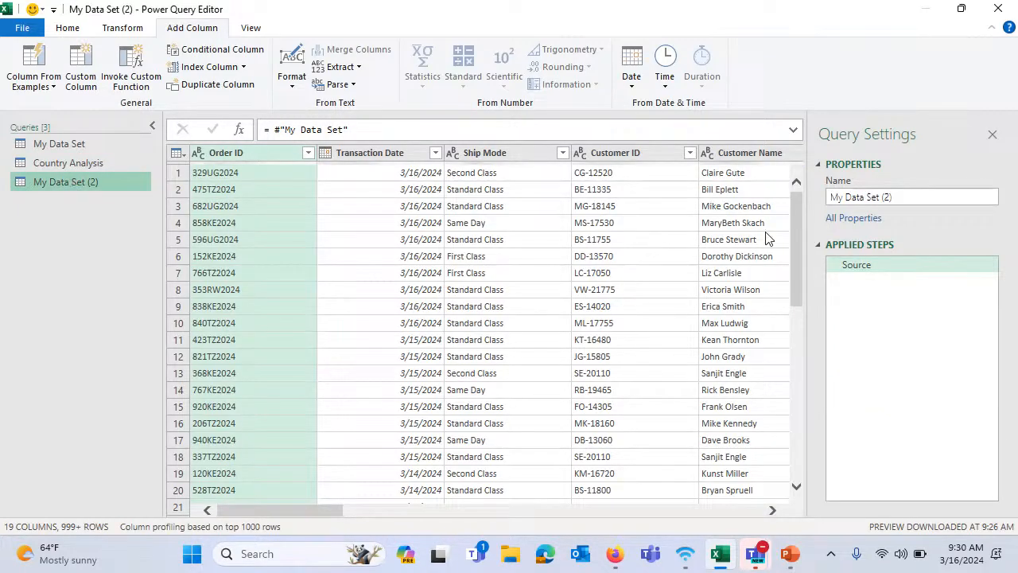
pyautogui.moveTo(913, 197); pyautogui.dragTo(713, 201)
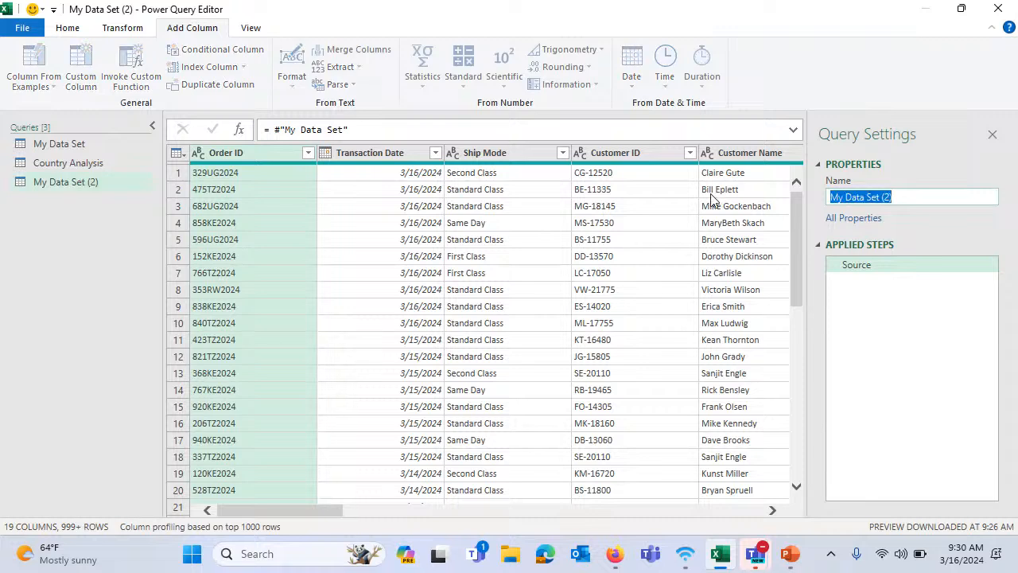
pyautogui.write('Referenced ')
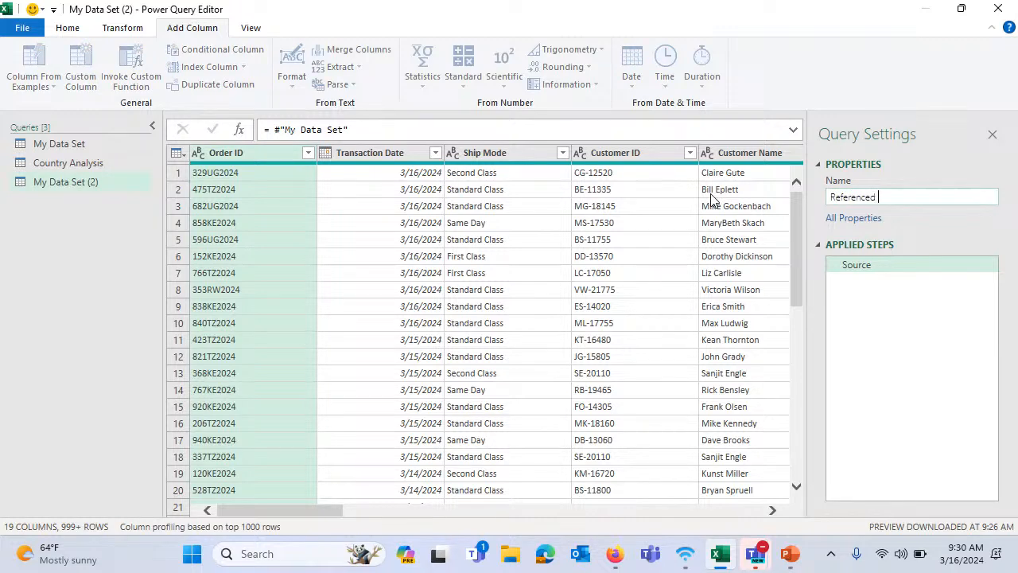
pyautogui.write('Dtaata')
pyautogui.press('Return')
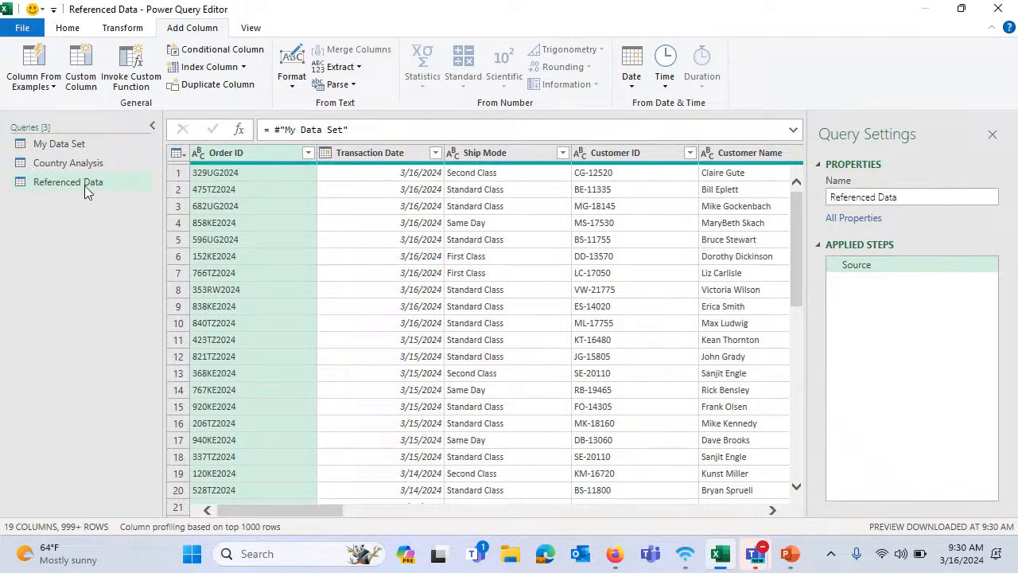
# Compare the Referenced Data query's source formula with the applied steps and date columns of the My Data Set query
pyautogui.click(62, 146)
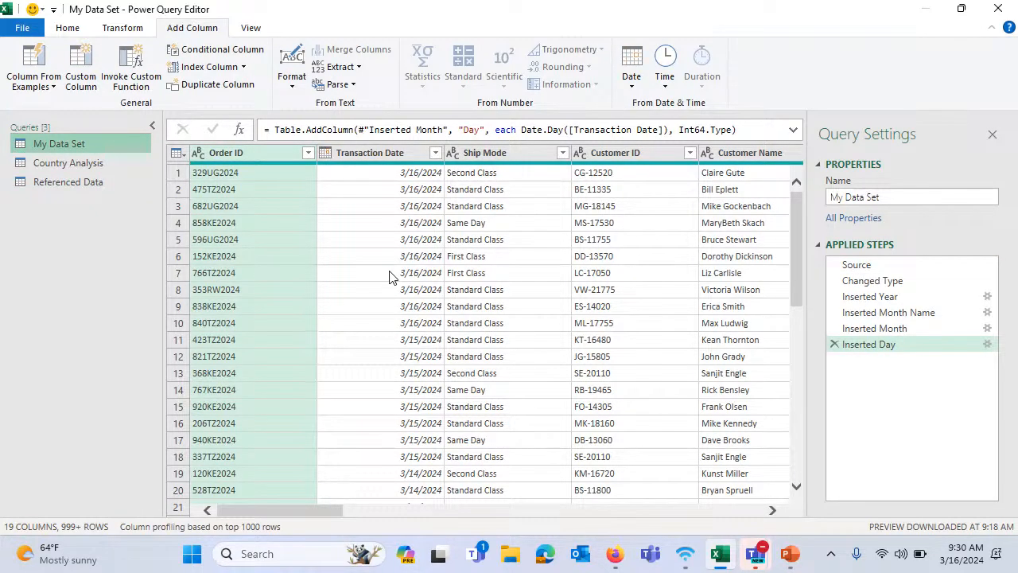
pyautogui.click(93, 181)
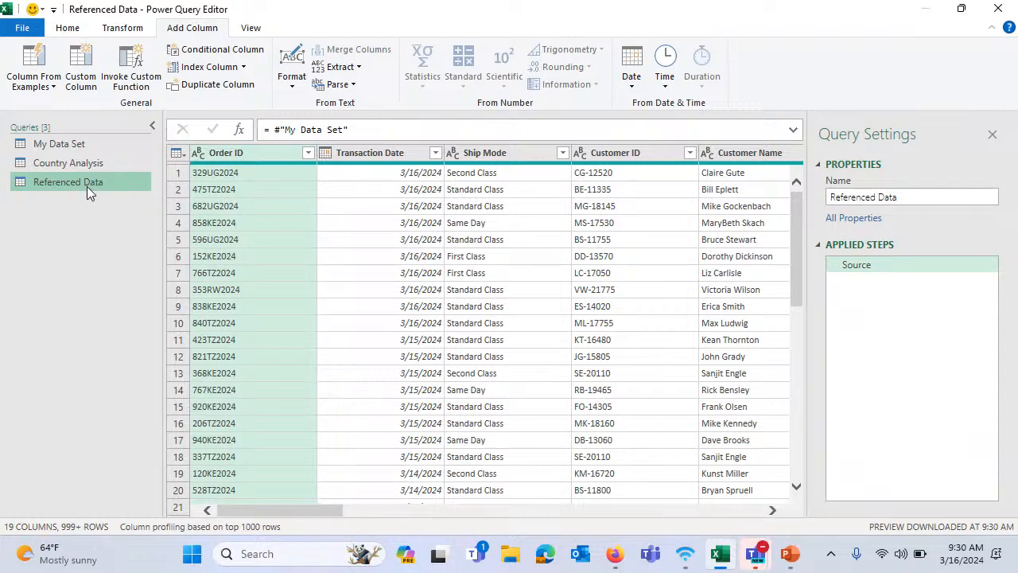
pyautogui.moveTo(367, 129); pyautogui.dragTo(247, 142)
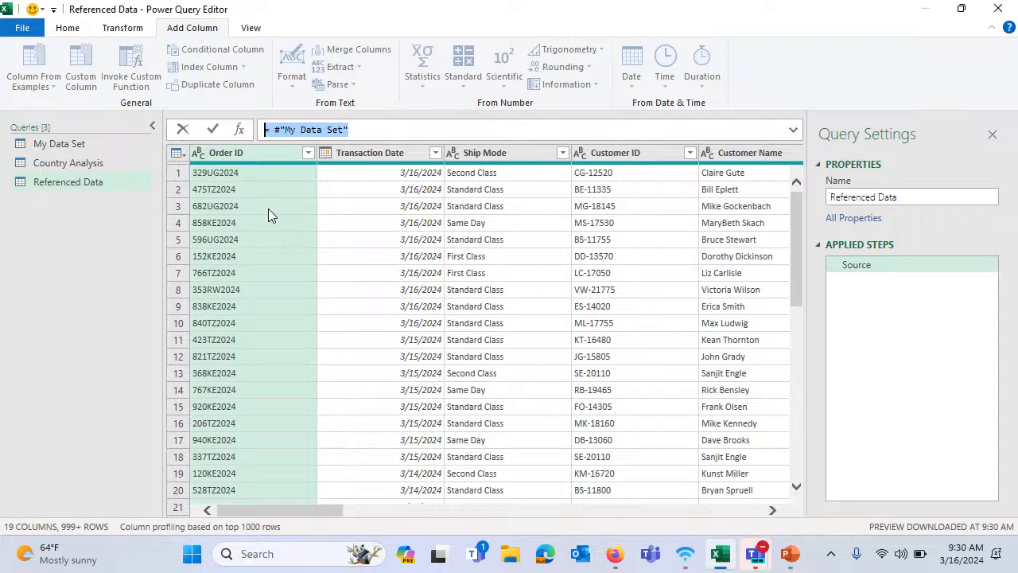
pyautogui.click(67, 146)
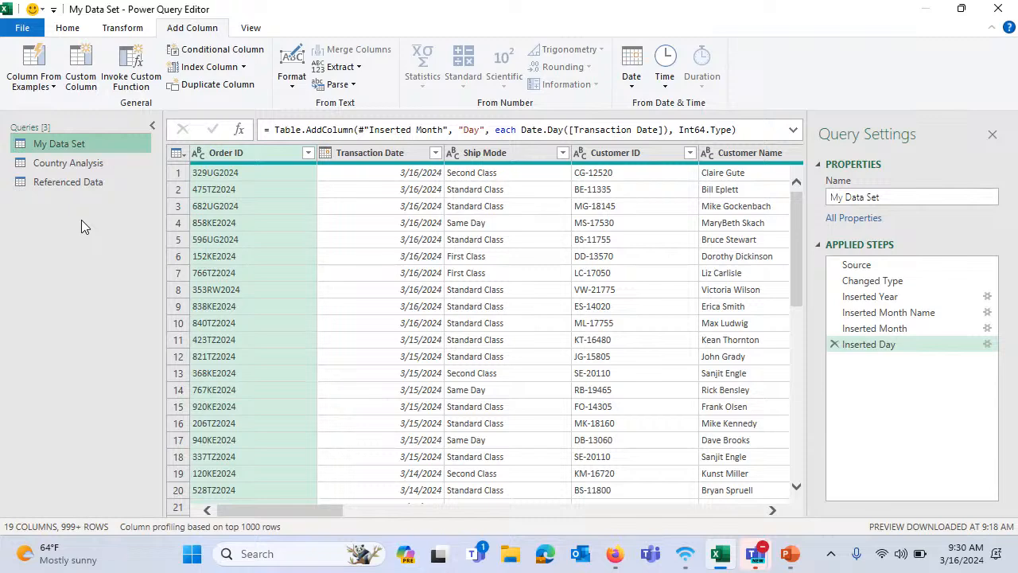
pyautogui.moveTo(292, 512); pyautogui.dragTo(733, 521)
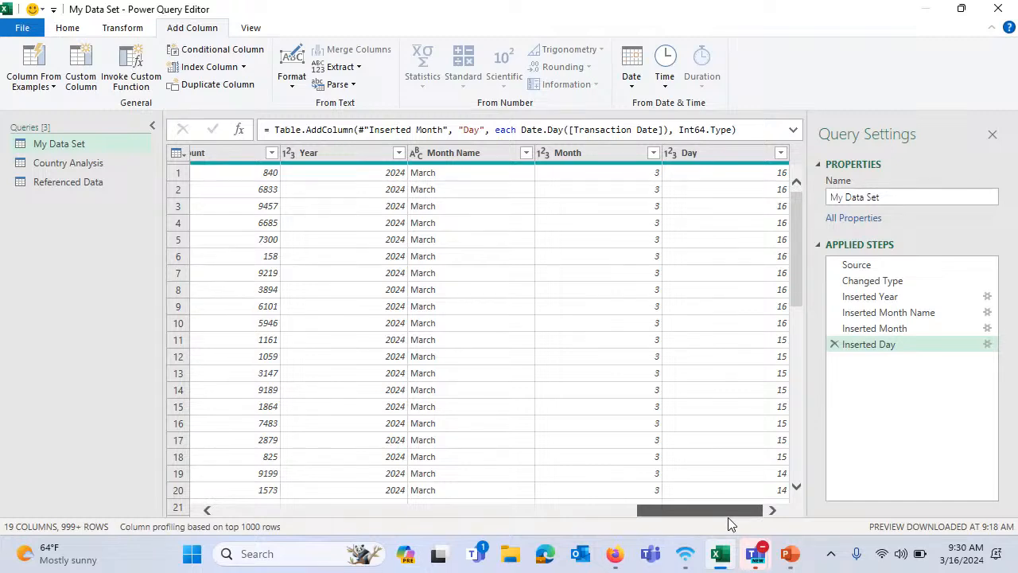
pyautogui.moveTo(724, 517); pyautogui.dragTo(704, 511)
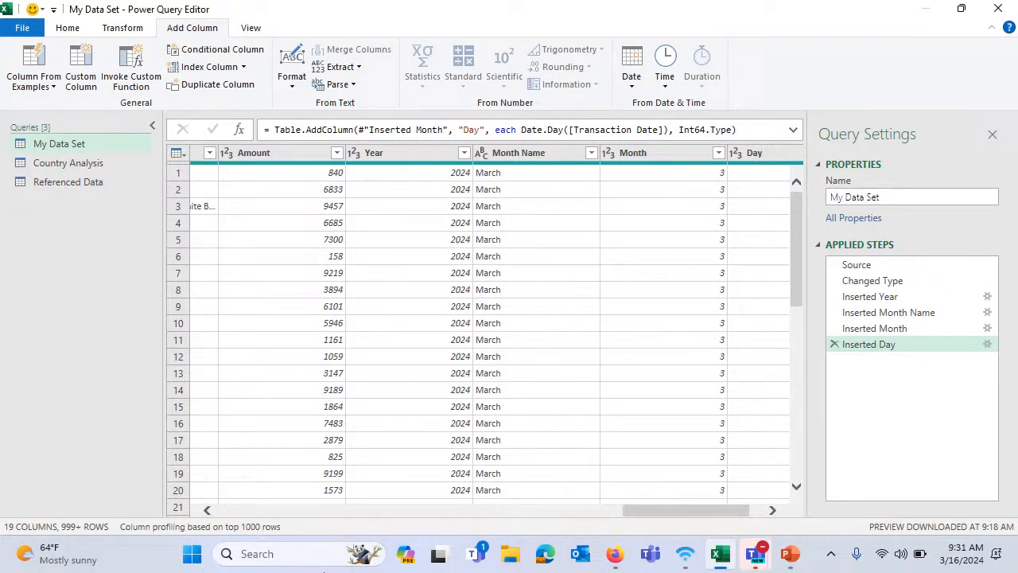
# Close the Power Query Editor and load the three queries into the workbook
pyautogui.click(68, 28)
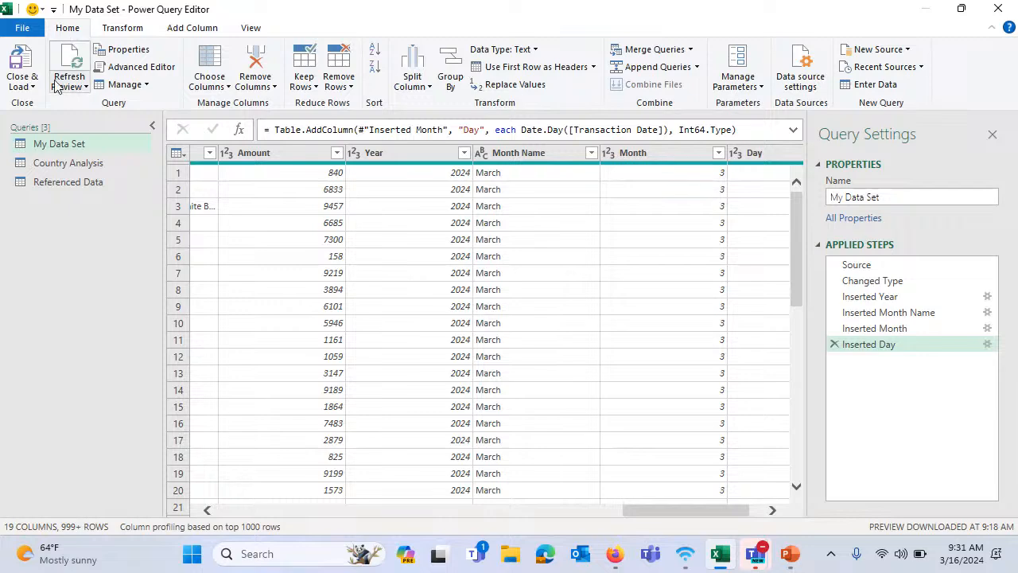
pyautogui.click(32, 87)
pyautogui.click(49, 100)
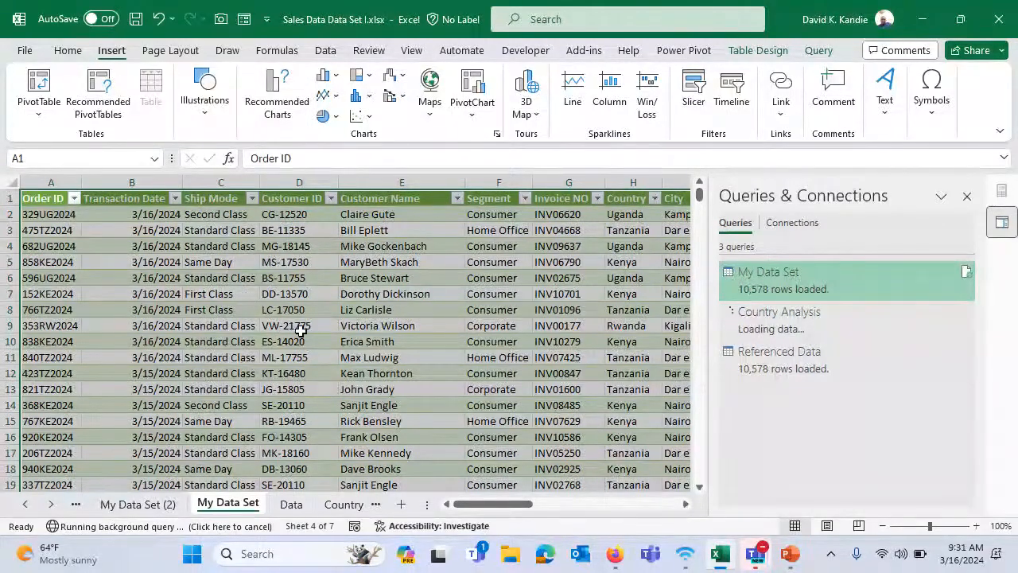
# Examine the Country Code sheet and the manager column of the Country Manager sheet
pyautogui.click(255, 388)
pyautogui.click(50, 504)
pyautogui.click(50, 503)
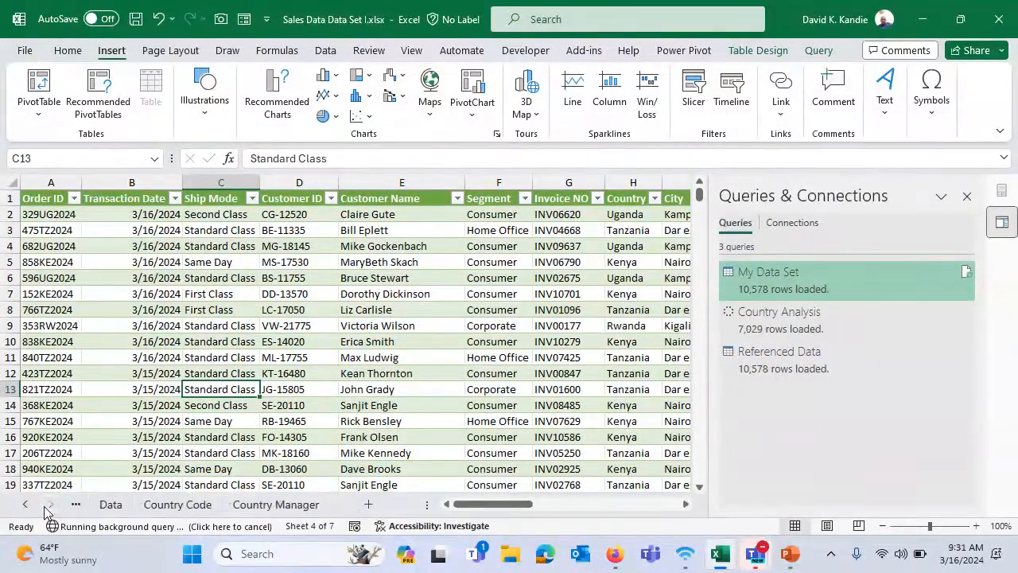
pyautogui.click(178, 505)
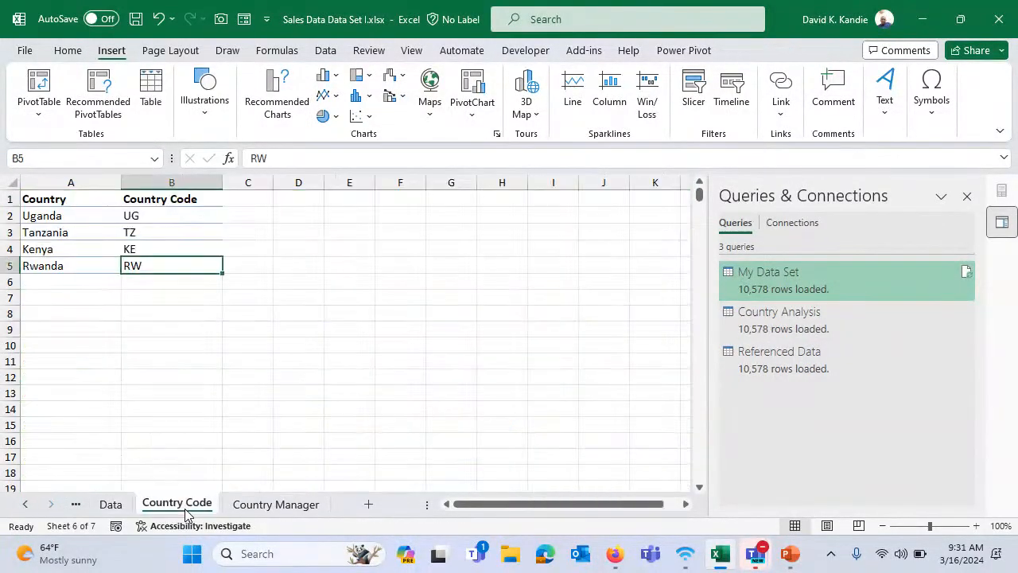
pyautogui.click(265, 504)
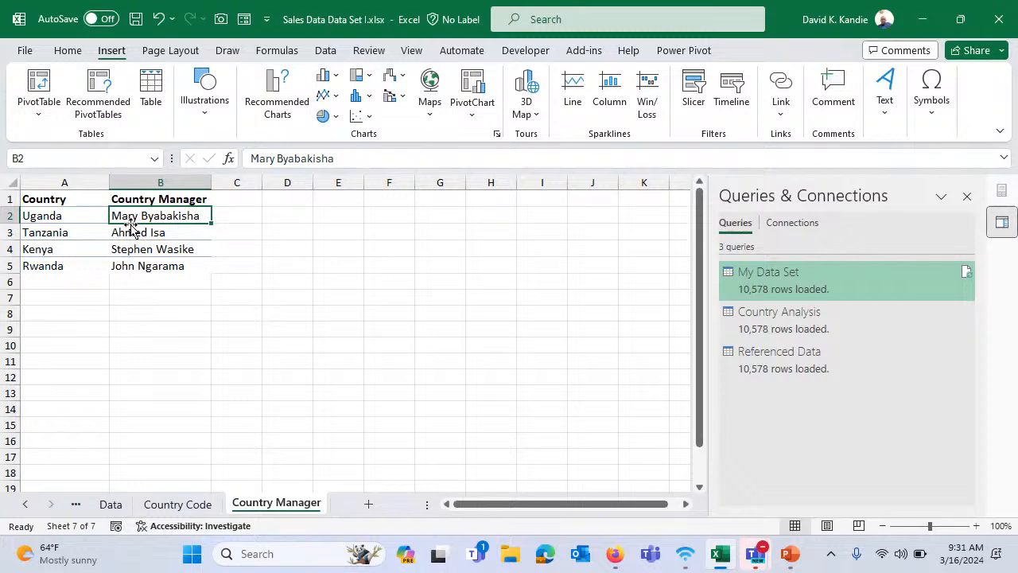
pyautogui.click(151, 179)
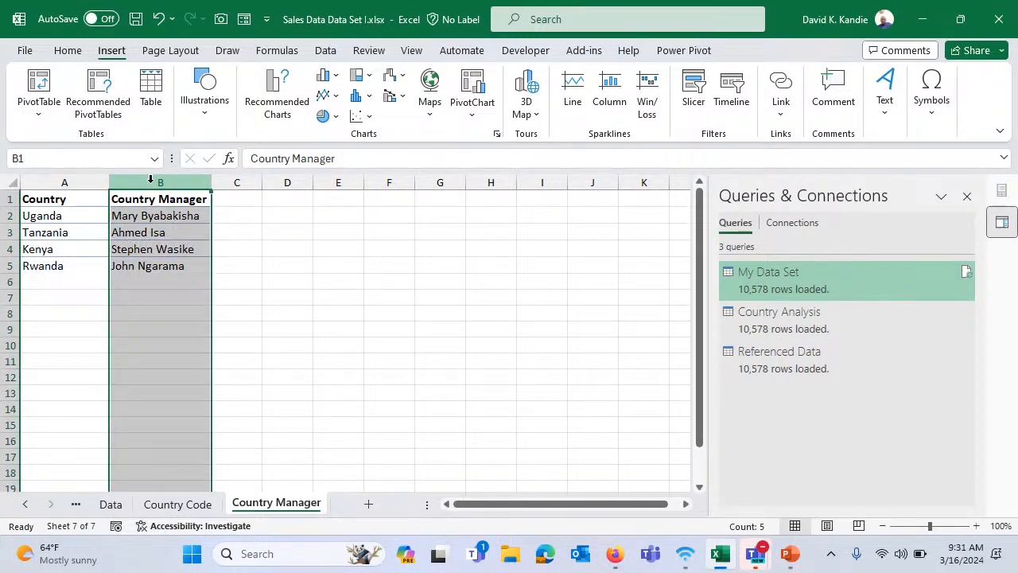
# Examine the Country column of the My Data Set sheet as the field shared with the country manager list
pyautogui.click(27, 505)
pyautogui.click(26, 505)
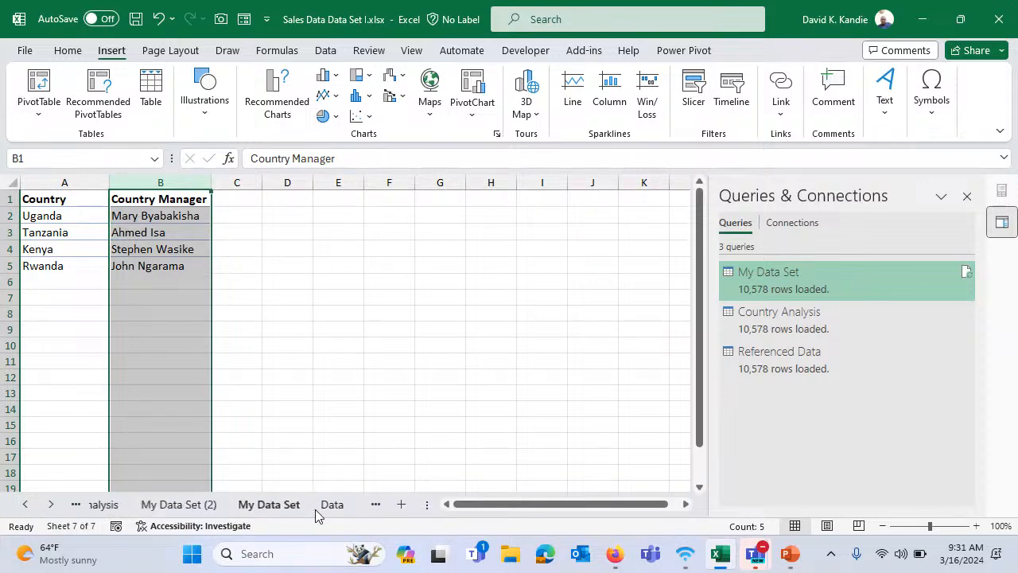
pyautogui.click(316, 509)
pyautogui.click(216, 231)
pyautogui.moveTo(477, 507); pyautogui.dragTo(566, 511)
pyautogui.click(145, 178)
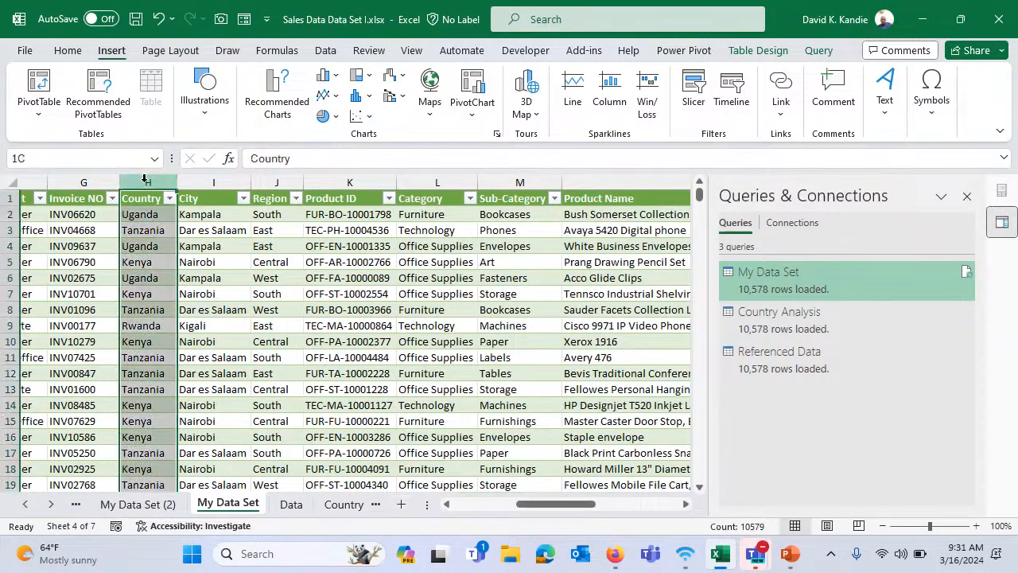
pyautogui.click(156, 259)
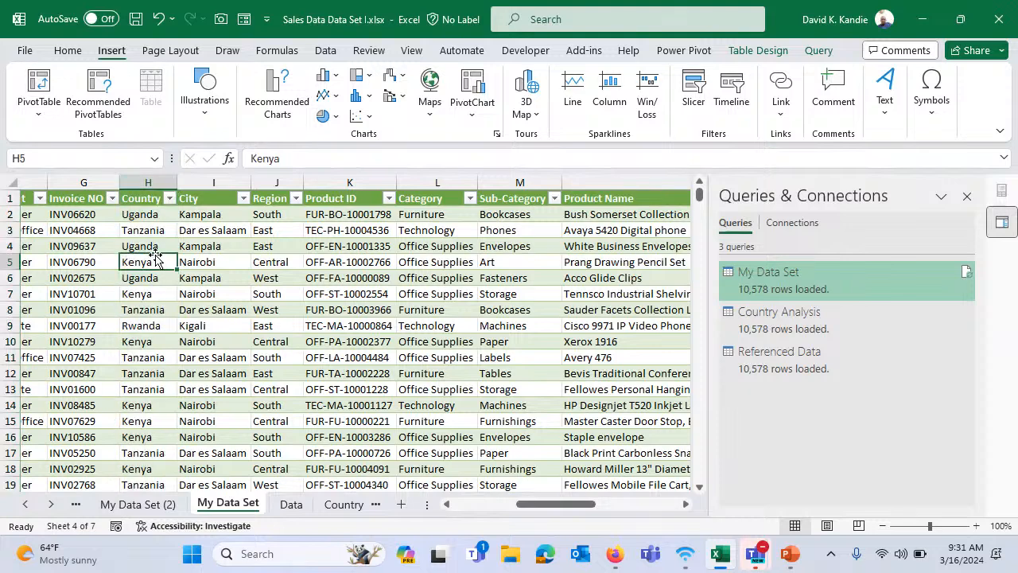
# Create a Power Query query from the country manager list on the Country Manager sheet
pyautogui.click(50, 503)
pyautogui.click(336, 507)
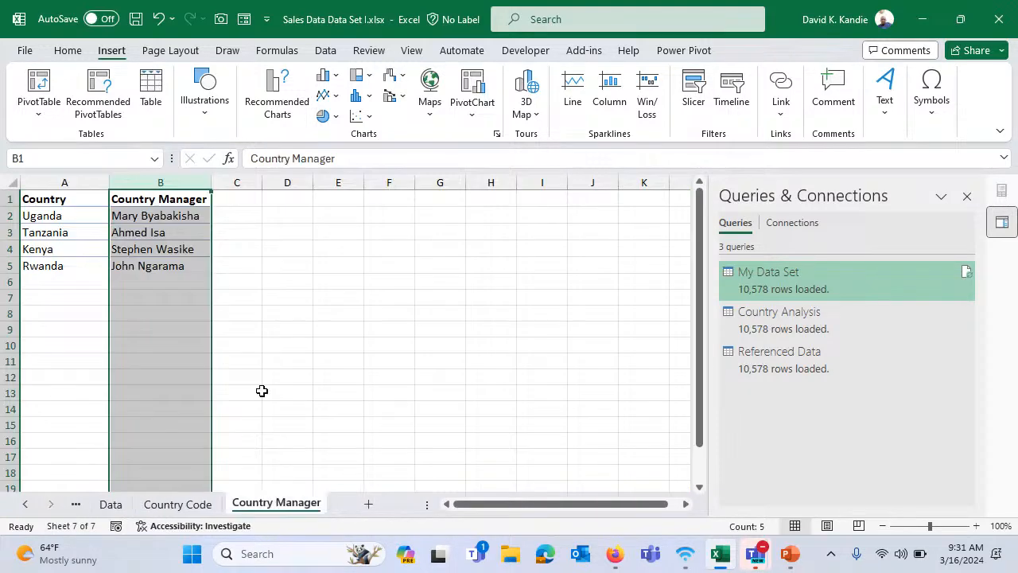
pyautogui.click(152, 230)
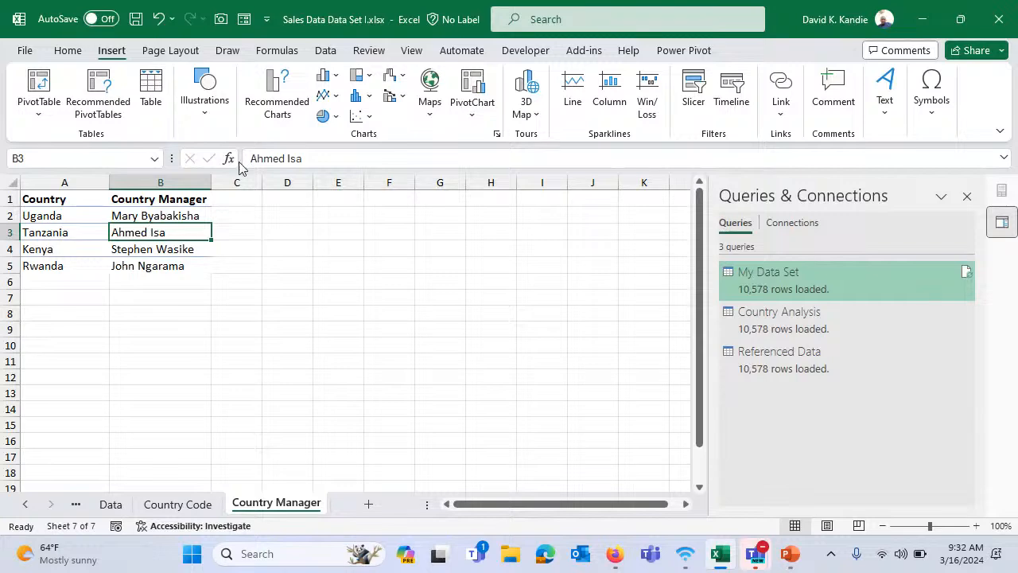
pyautogui.click(328, 51)
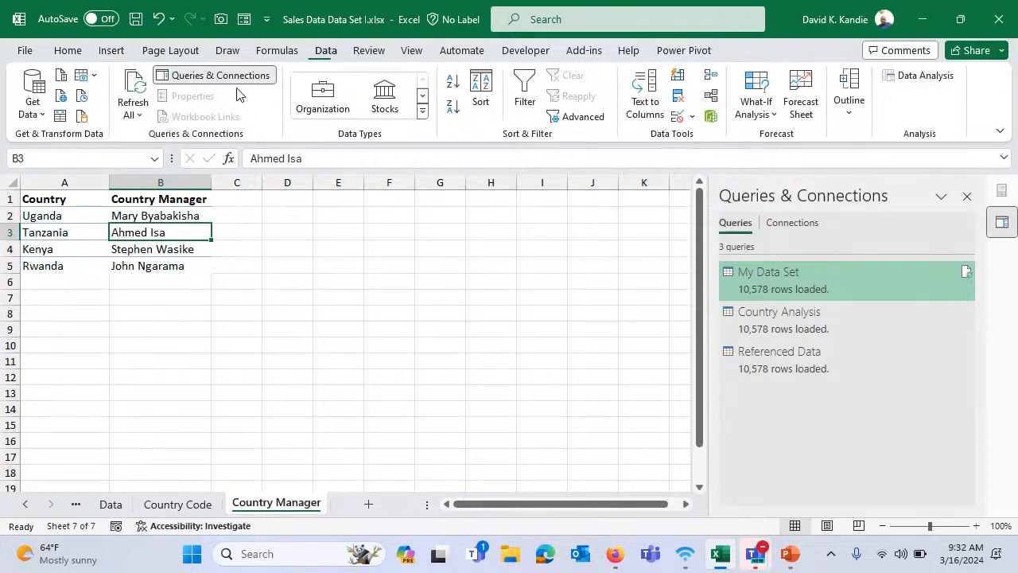
pyautogui.click(60, 116)
pyautogui.click(457, 305)
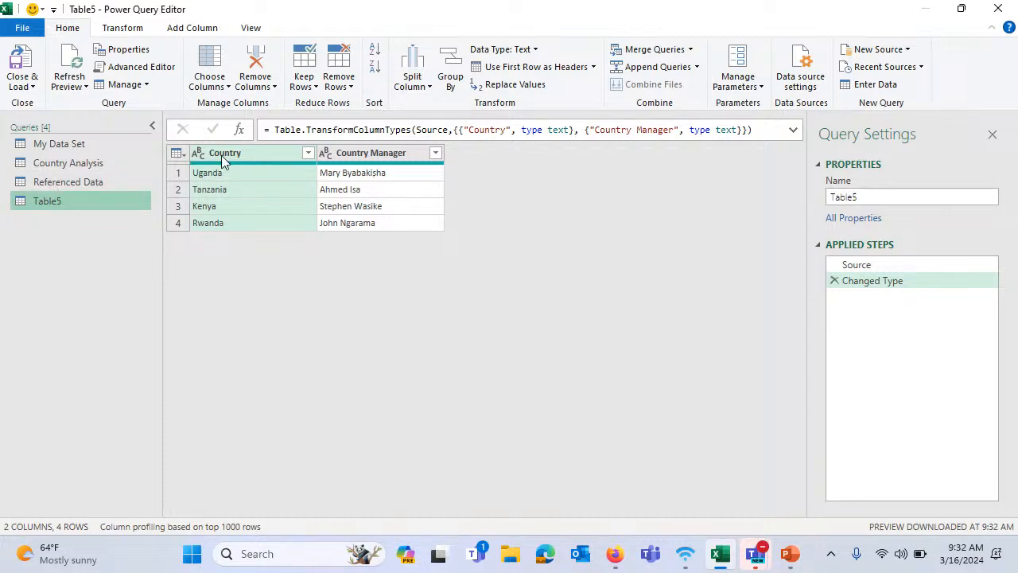
# Rename the Table5 query as Country Manager
pyautogui.click(860, 196)
pyautogui.hotkey('ctrl', 'a')
pyautogui.write('Country Manager')
pyautogui.press('Return')
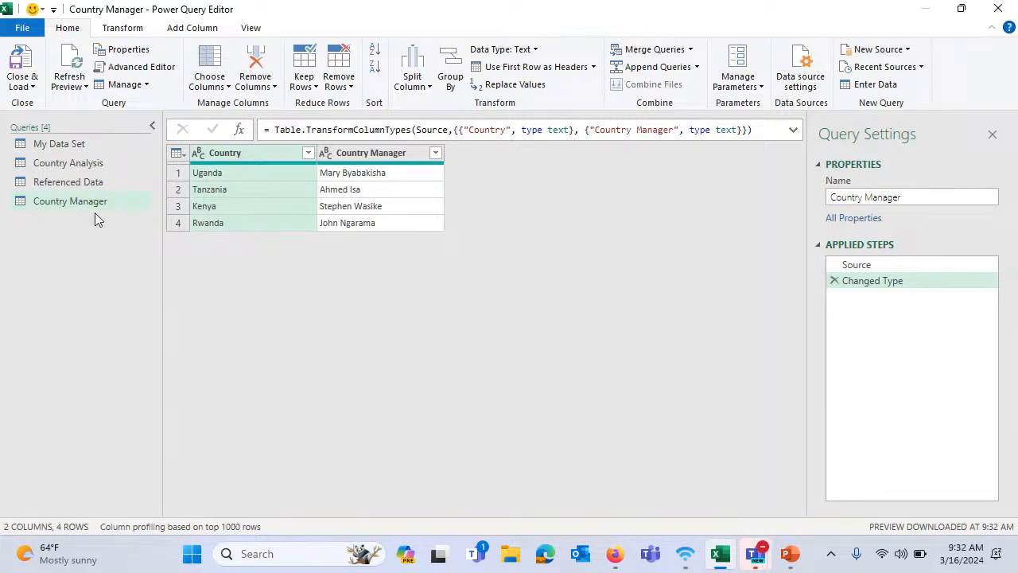
pyautogui.click(77, 165)
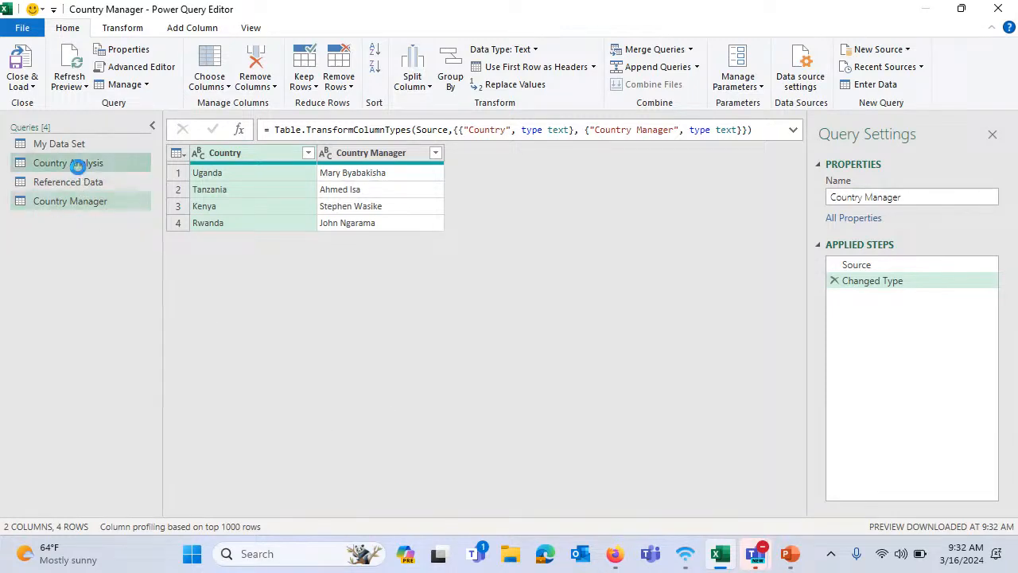
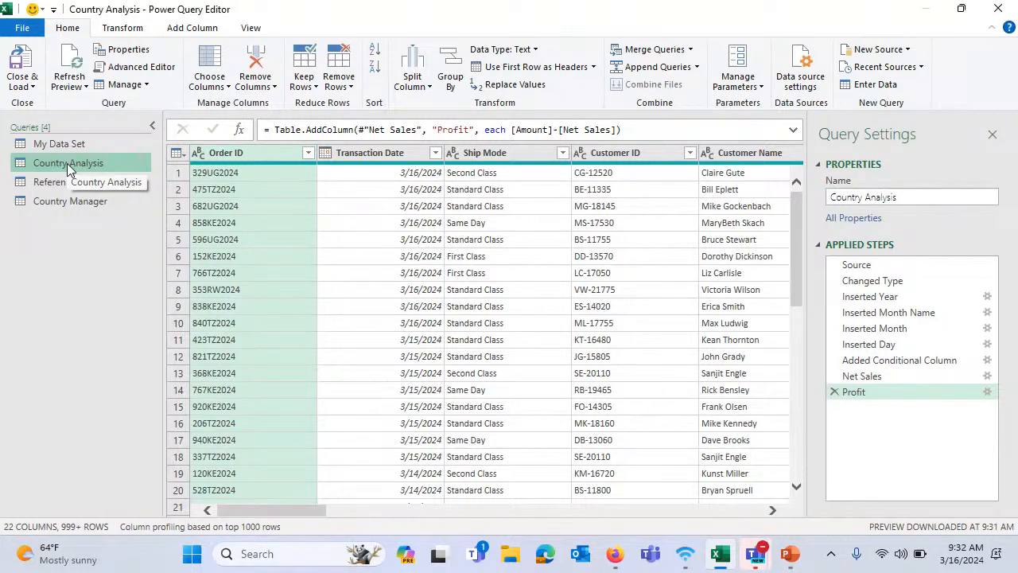
pyautogui.click(690, 49)
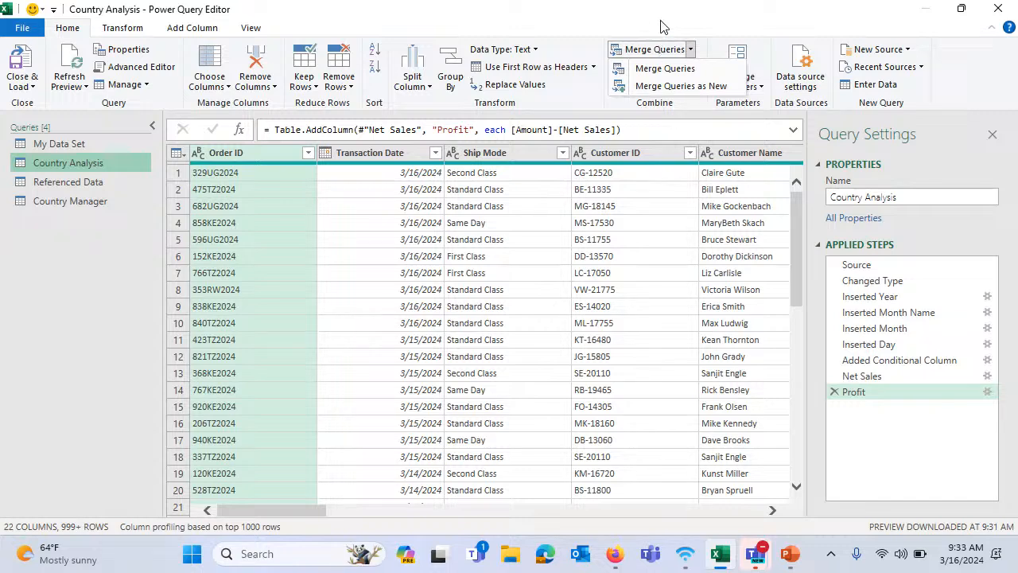
pyautogui.click(419, 32)
# Close the Power Query Editor and load the Country Manager query into a new worksheet
pyautogui.click(22, 82)
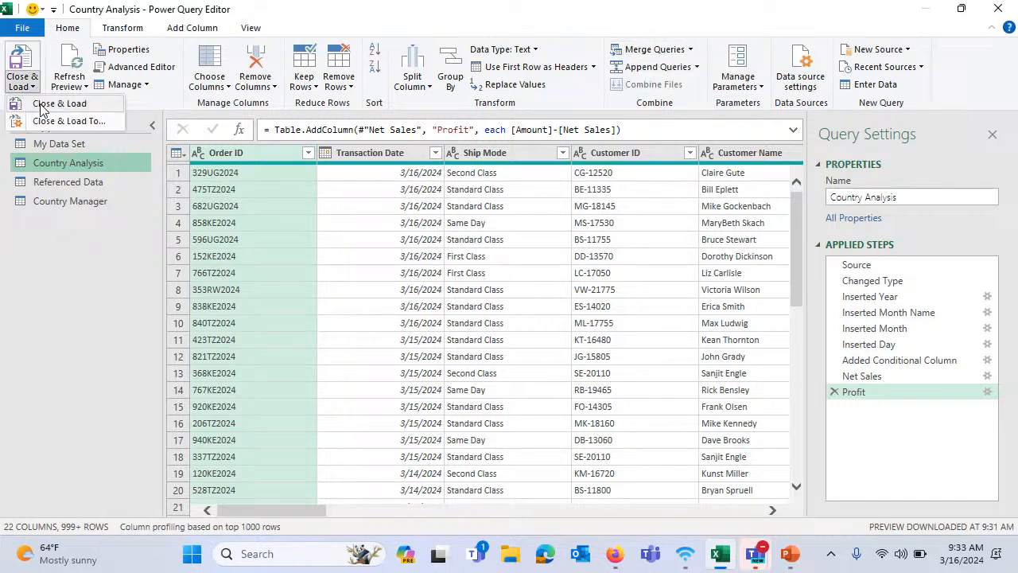
pyautogui.click(60, 104)
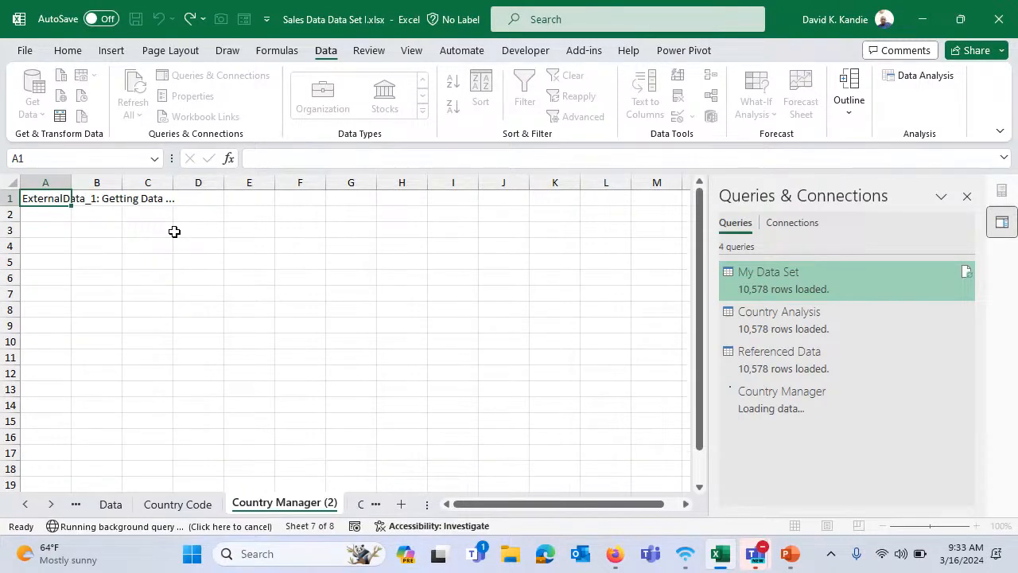
pyautogui.click(174, 230)
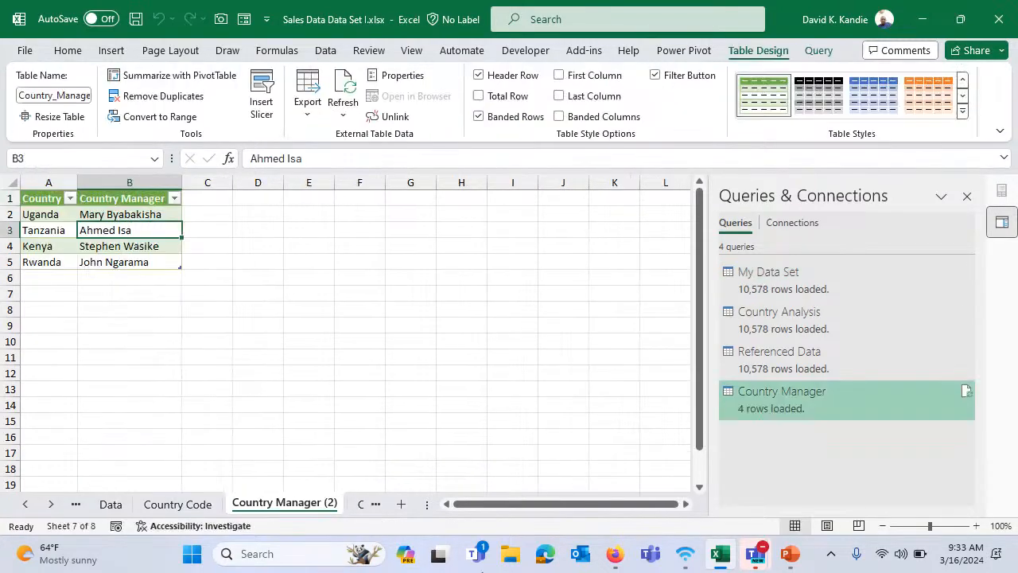
pyautogui.click(832, 50)
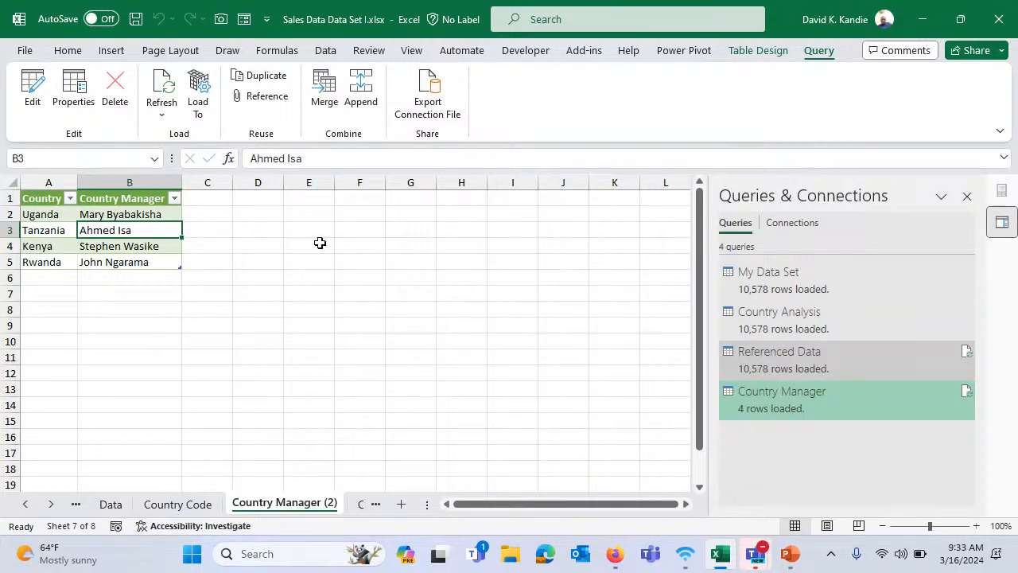
pyautogui.click(108, 213)
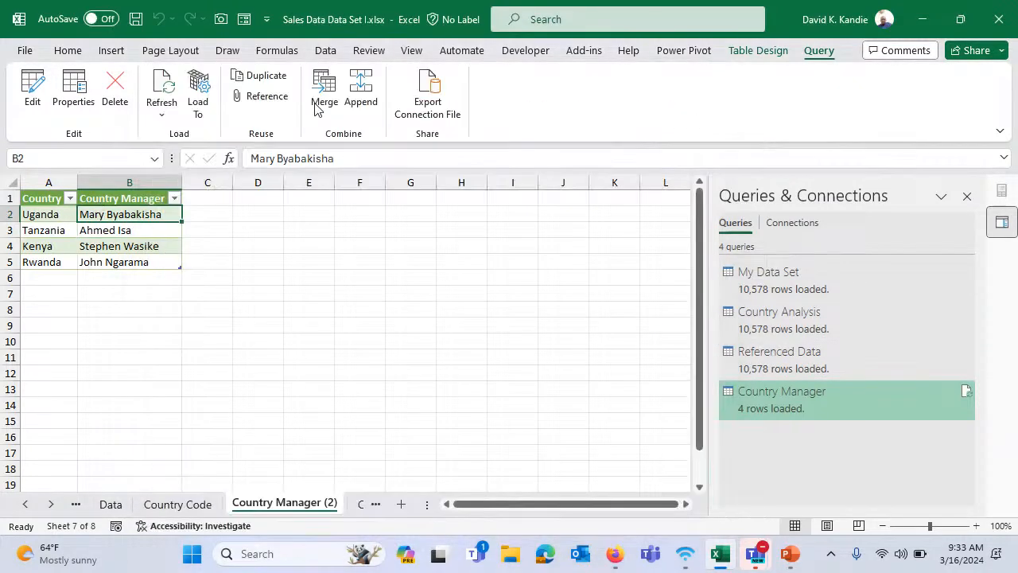
pyautogui.click(321, 99)
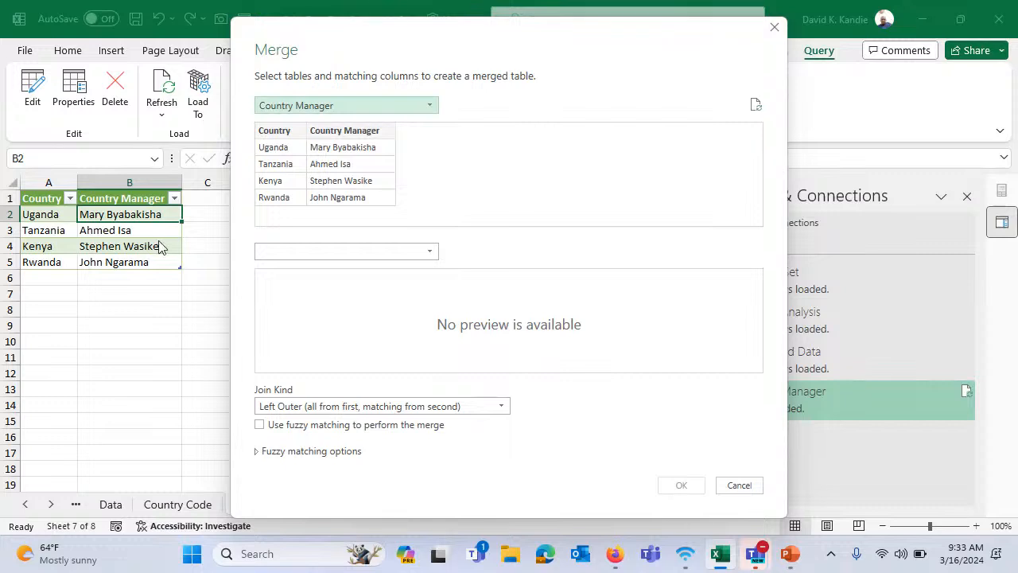
pyautogui.click(739, 485)
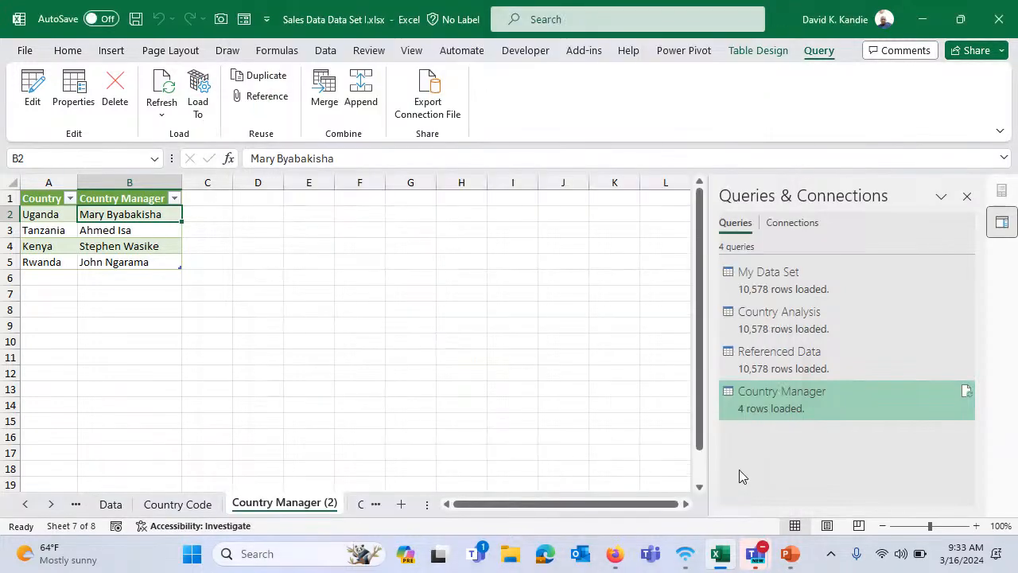
# Start a Merge Queries as New operation with Country Analysis as the first table and Country Manager as the second table
pyautogui.click(124, 232)
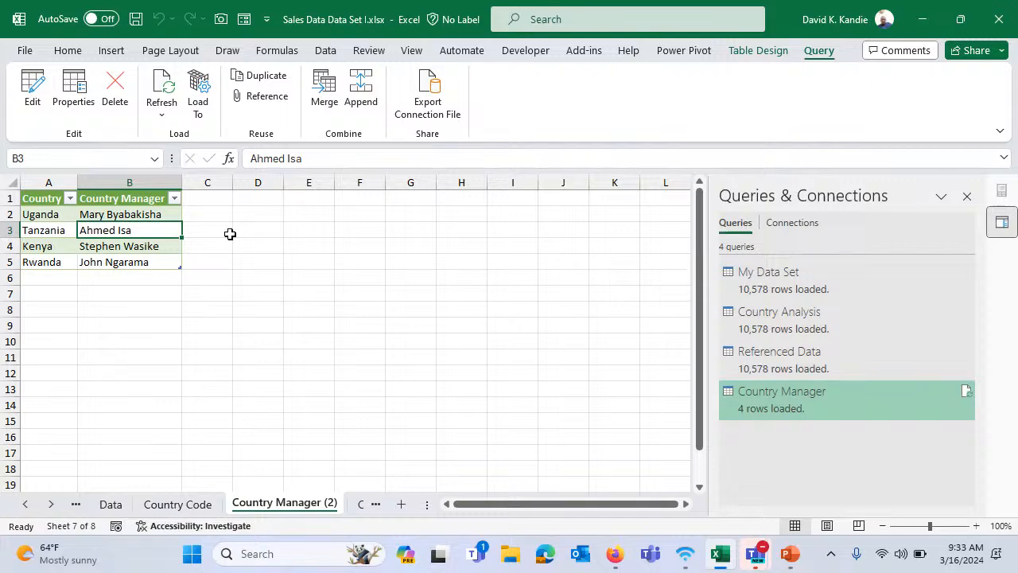
pyautogui.doubleClick(815, 272)
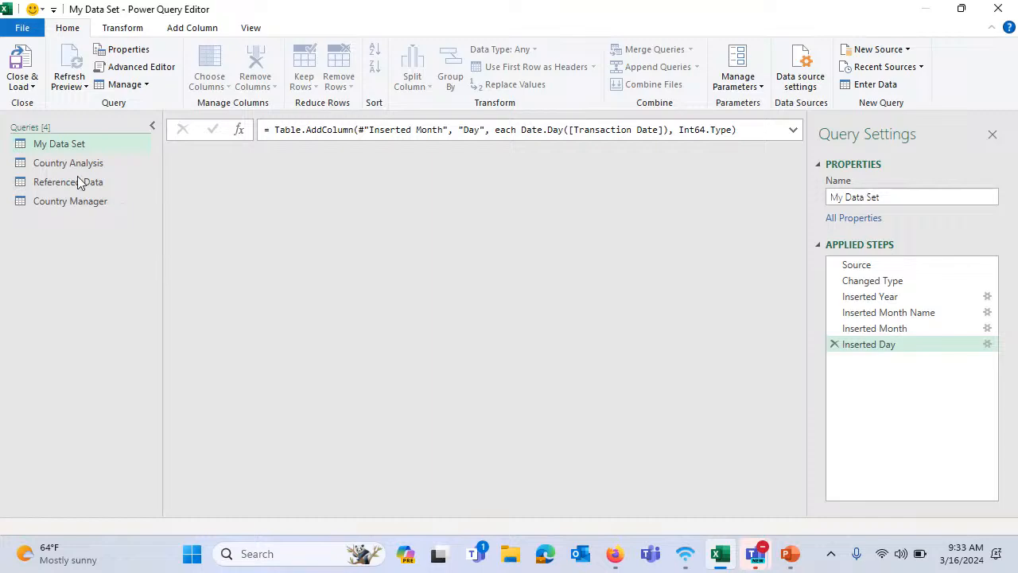
pyautogui.click(83, 164)
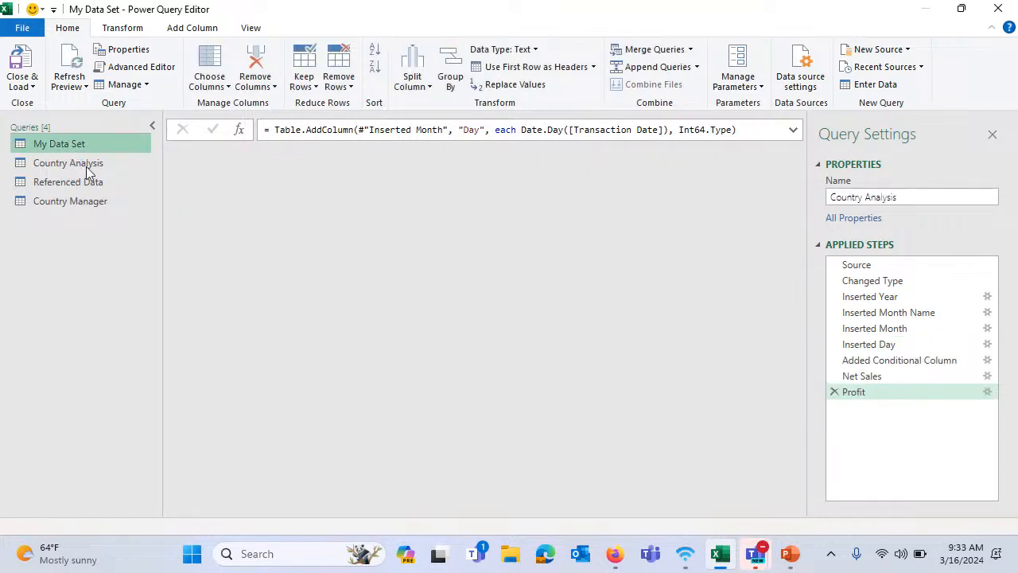
pyautogui.click(691, 50)
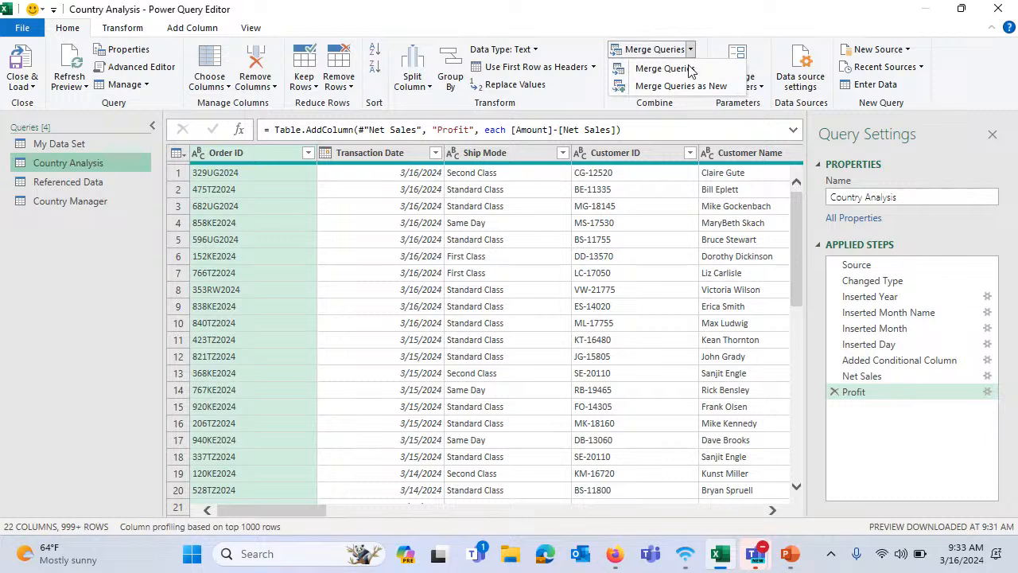
pyautogui.click(687, 86)
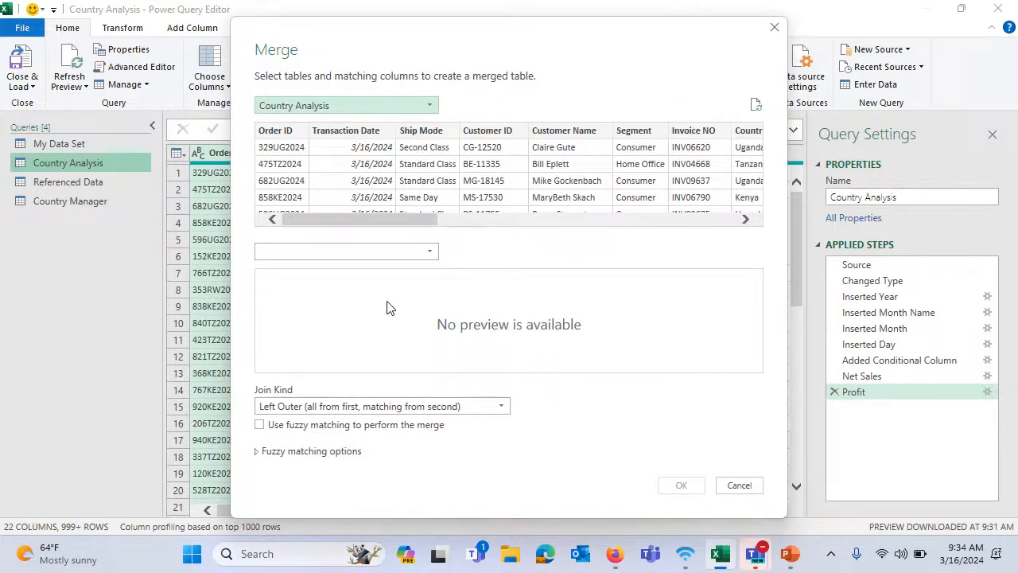
pyautogui.click(369, 253)
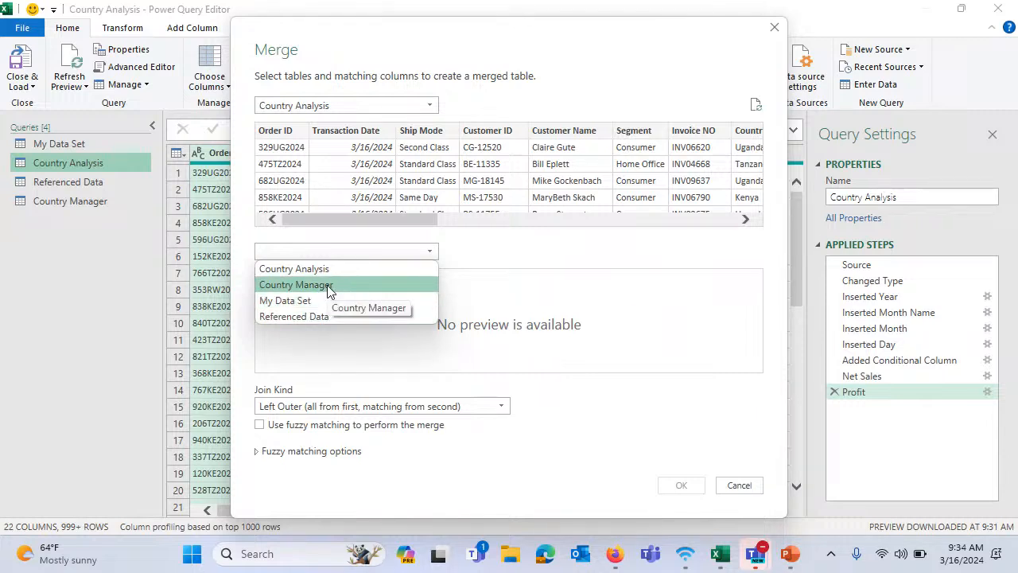
pyautogui.click(307, 286)
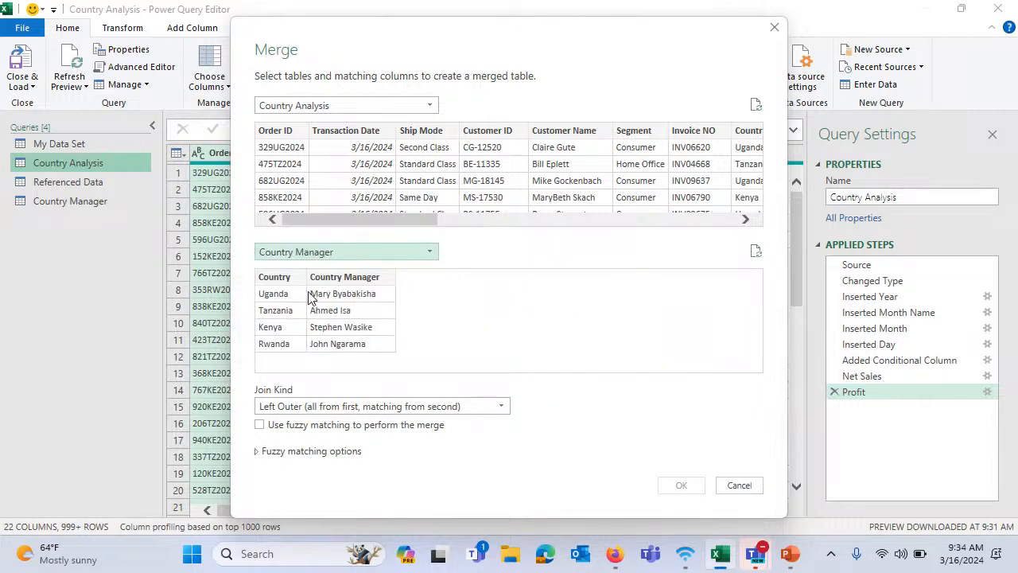
# Match the two tables on their Country columns with a Left Outer join and create the merged query
pyautogui.moveTo(400, 224); pyautogui.dragTo(455, 224)
pyautogui.click(579, 136)
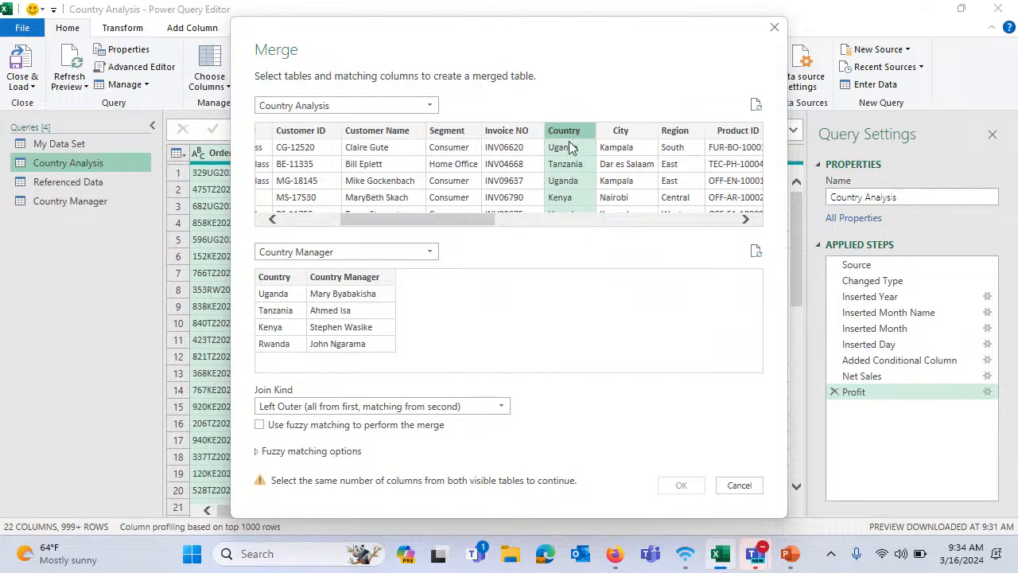
pyautogui.click(283, 278)
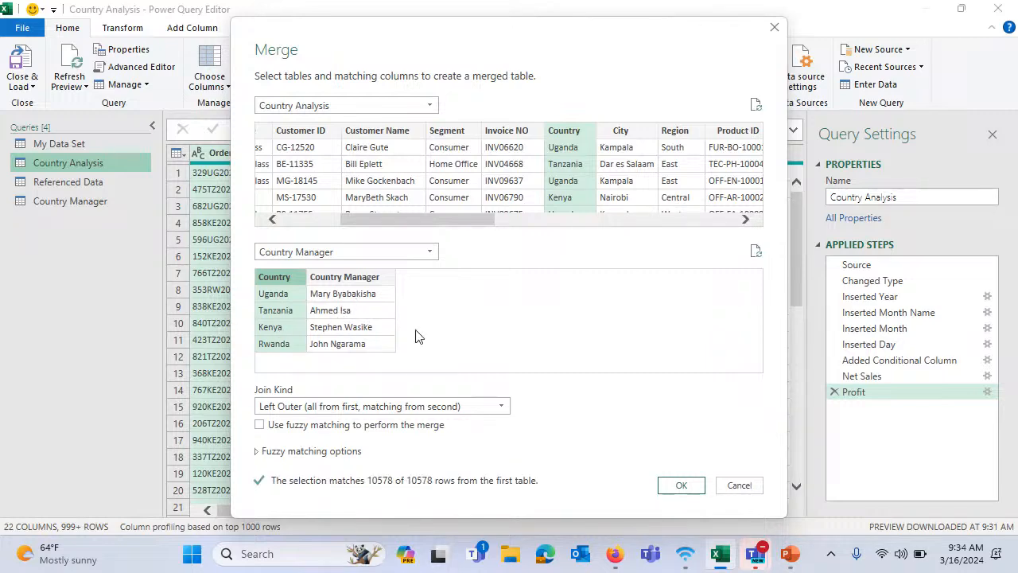
pyautogui.click(678, 484)
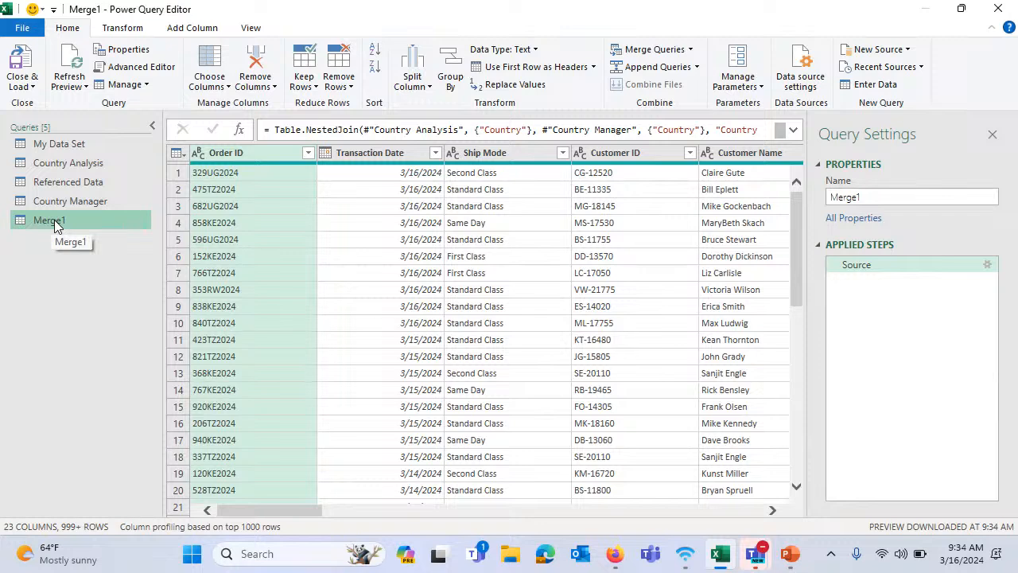
# Expand the merged Country Manager table column to include only the Country Manager field
pyautogui.moveTo(279, 511); pyautogui.dragTo(777, 526)
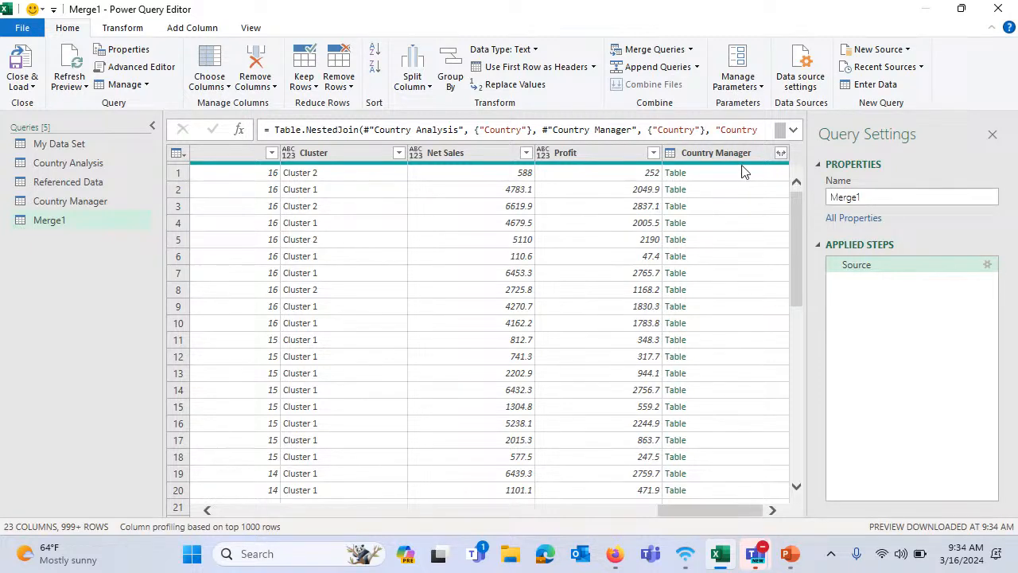
pyautogui.click(781, 155)
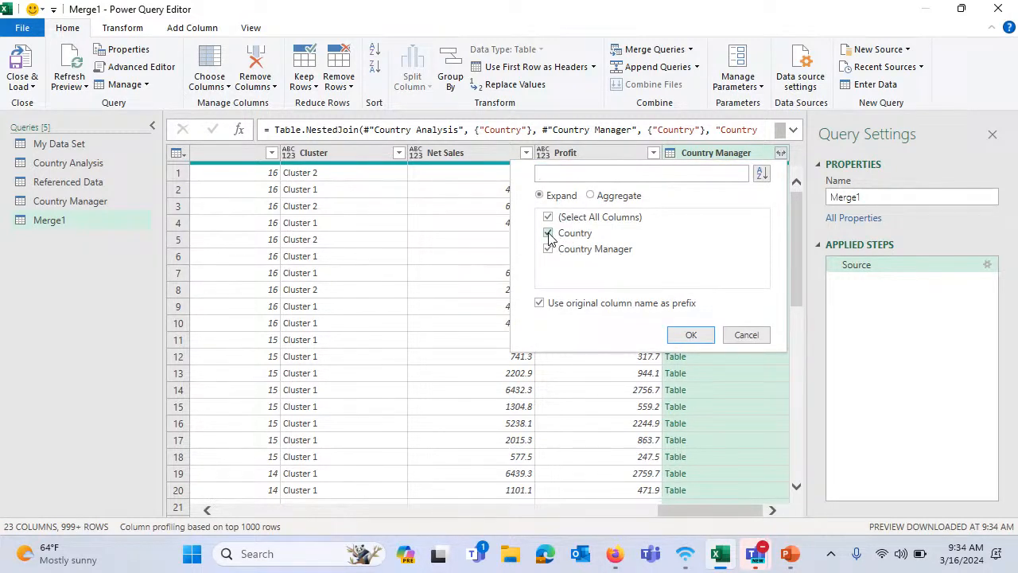
pyautogui.click(548, 234)
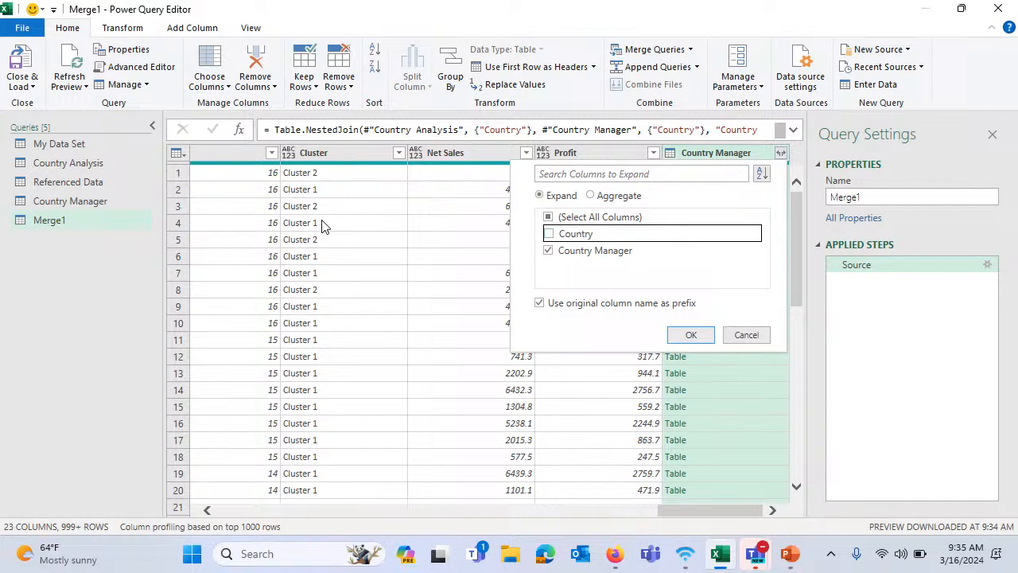
pyautogui.click(697, 335)
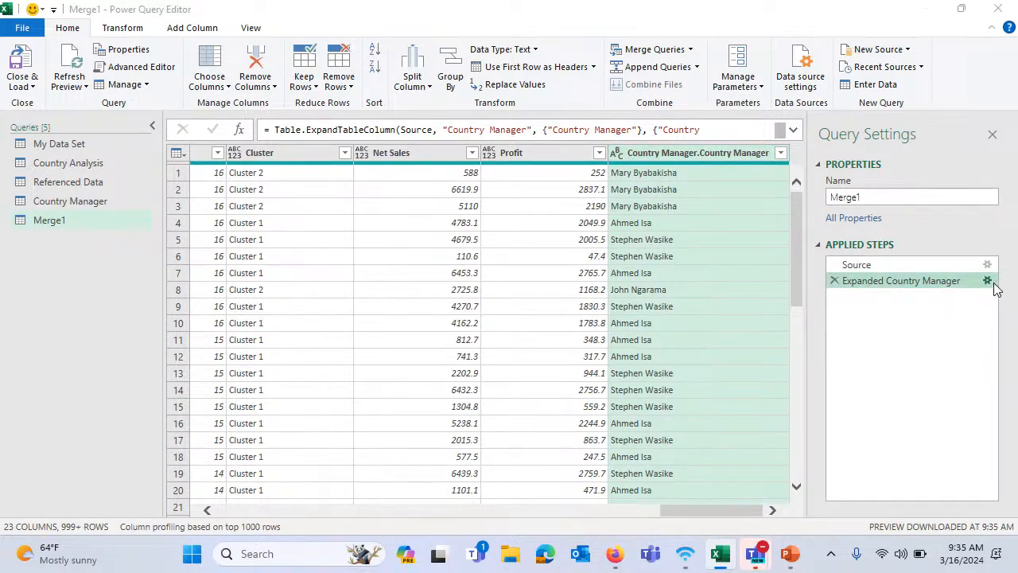
# Edit the Expanded Country Manager step to include the Country field as well
pyautogui.click(987, 281)
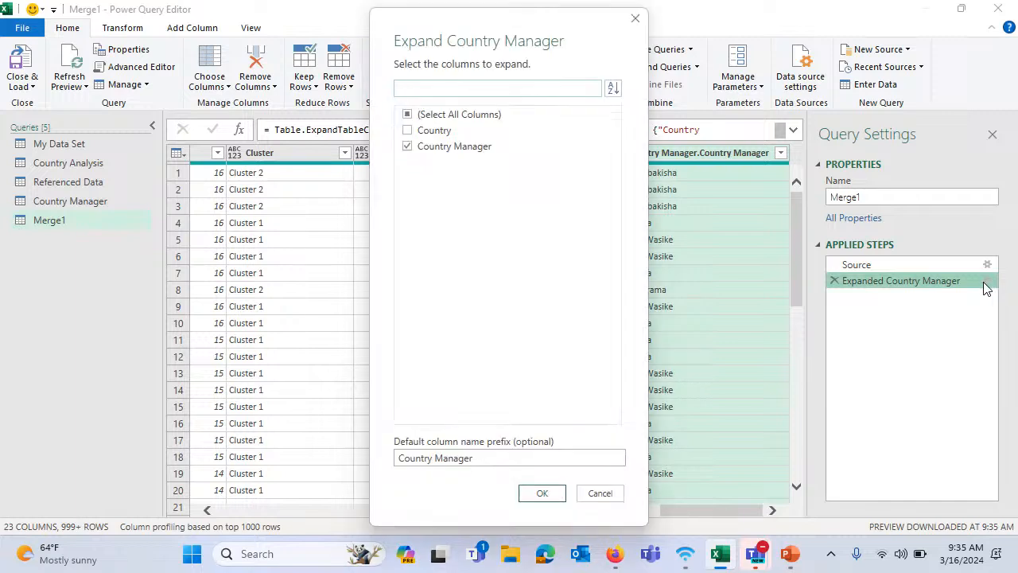
pyautogui.click(411, 132)
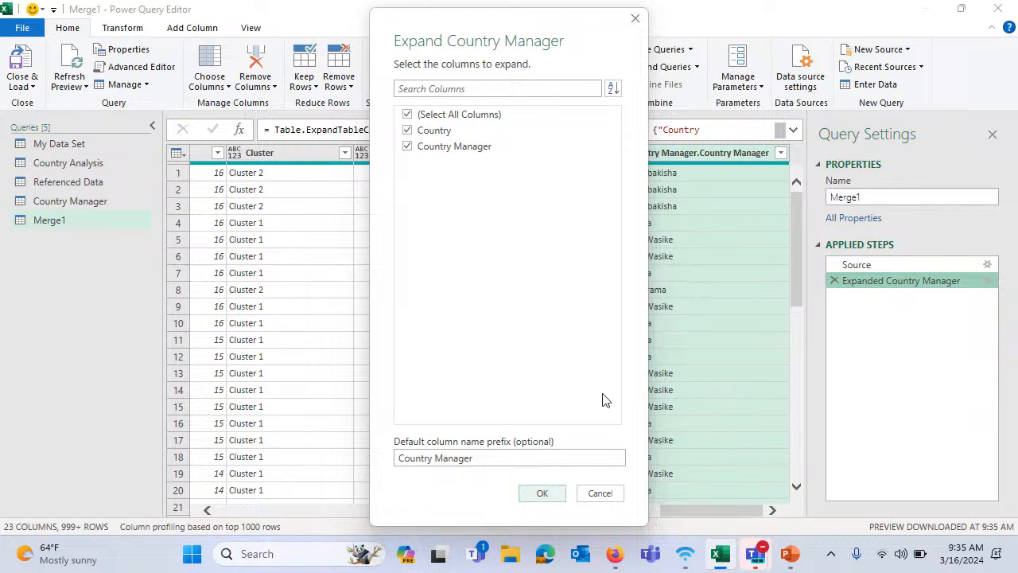
pyautogui.press('Return')
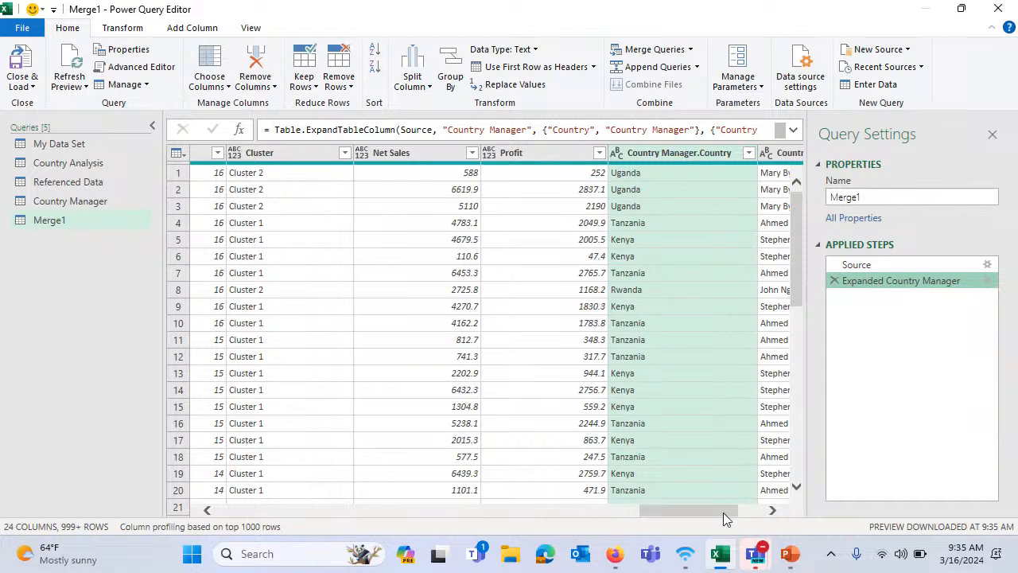
# Remove the Country Manager.Country column from the merged query
pyautogui.hscroll(3, 723, 513)
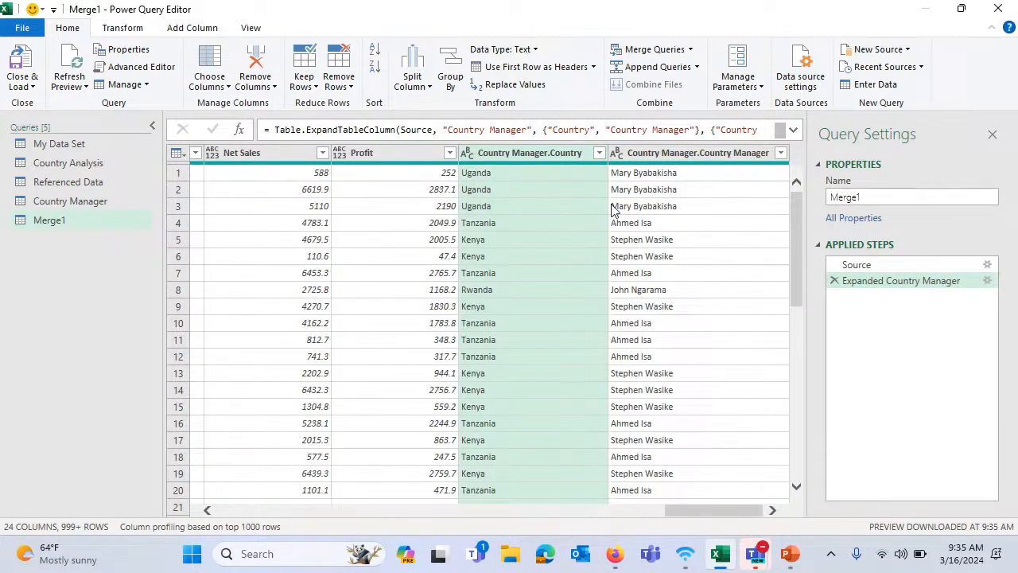
pyautogui.rightClick(503, 153)
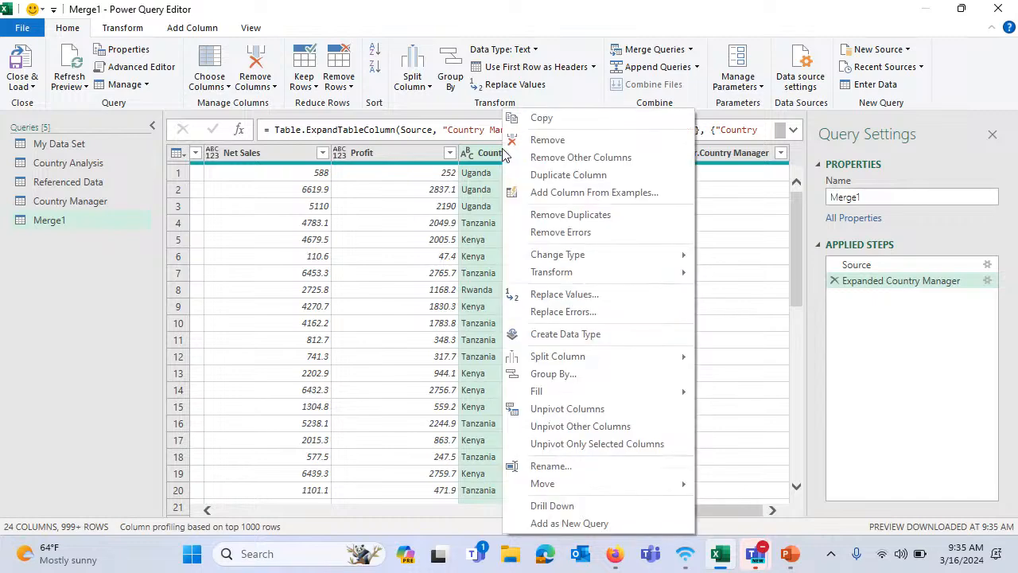
pyautogui.click(566, 142)
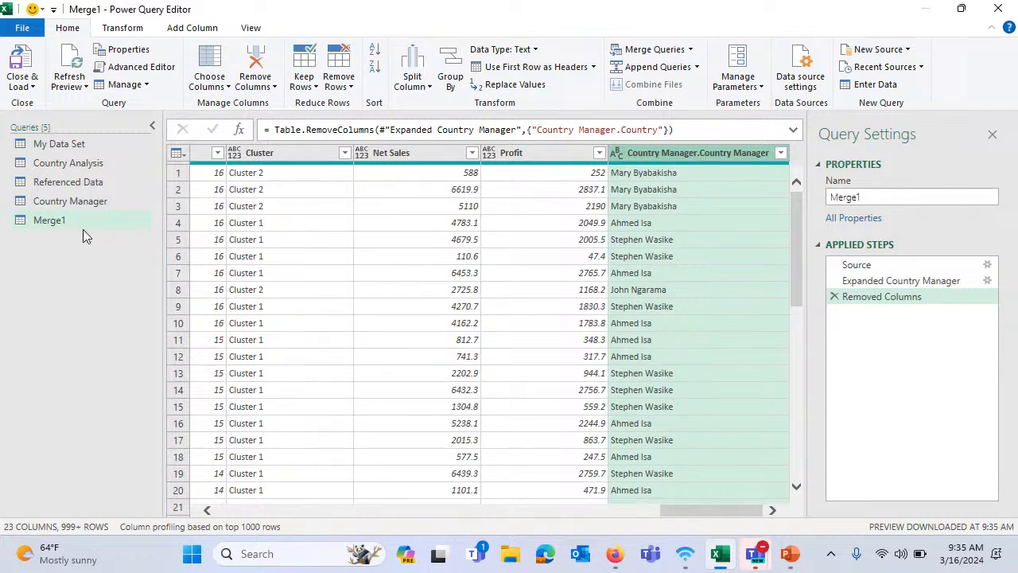
# Rename the Merge1 query as Country Analysis 2
pyautogui.click(823, 194)
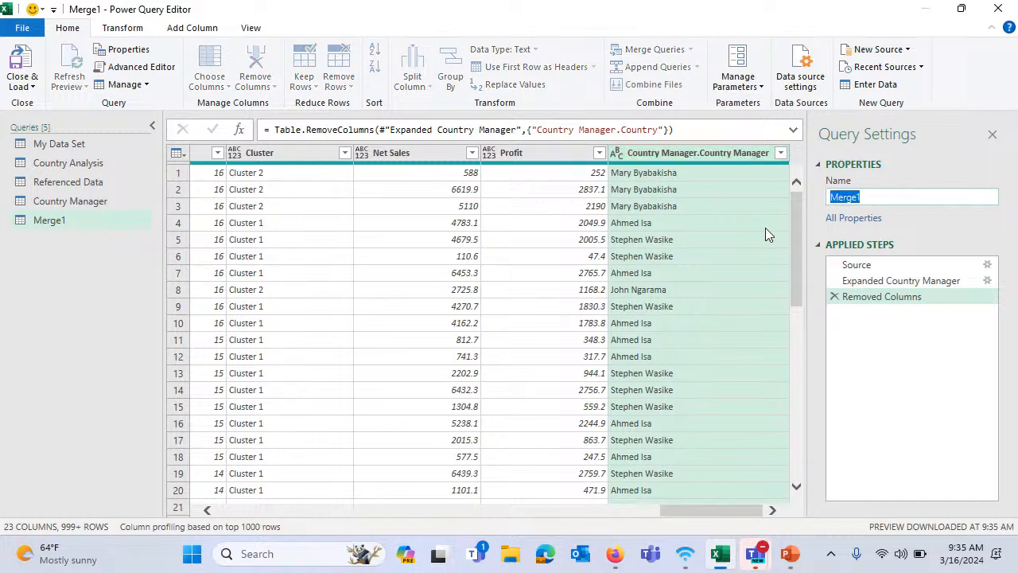
pyautogui.write('Country Analysis')
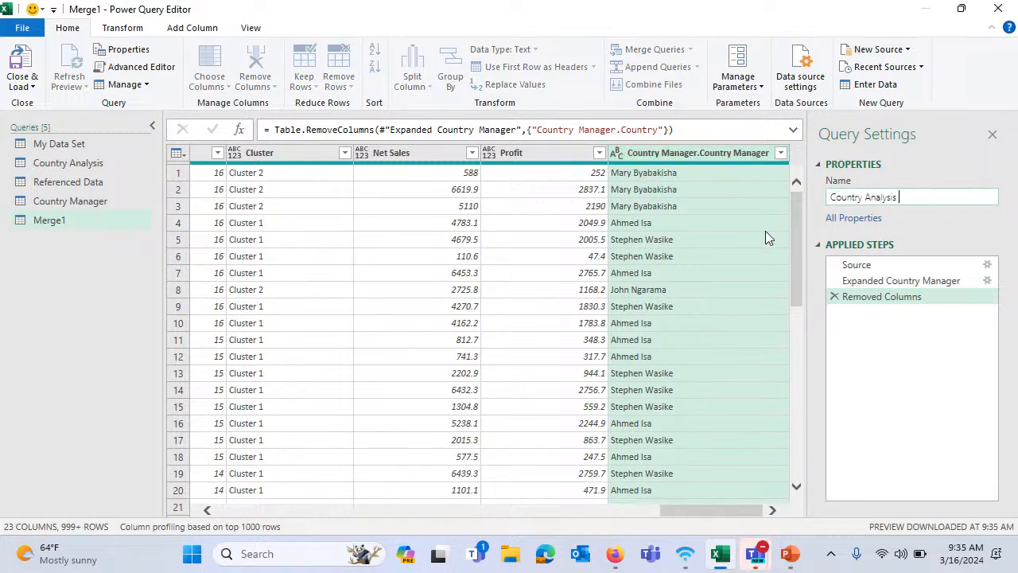
pyautogui.write(' 2')
pyautogui.press('Return')
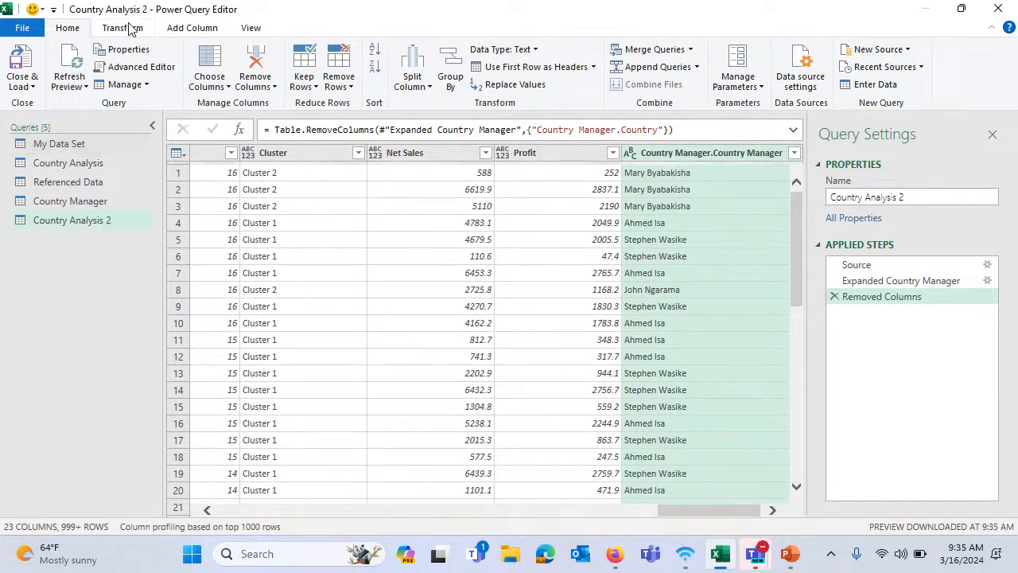
# Close the Power Query Editor, load Country Analysis 2 into a new worksheet and go to the table's last column
pyautogui.click(35, 87)
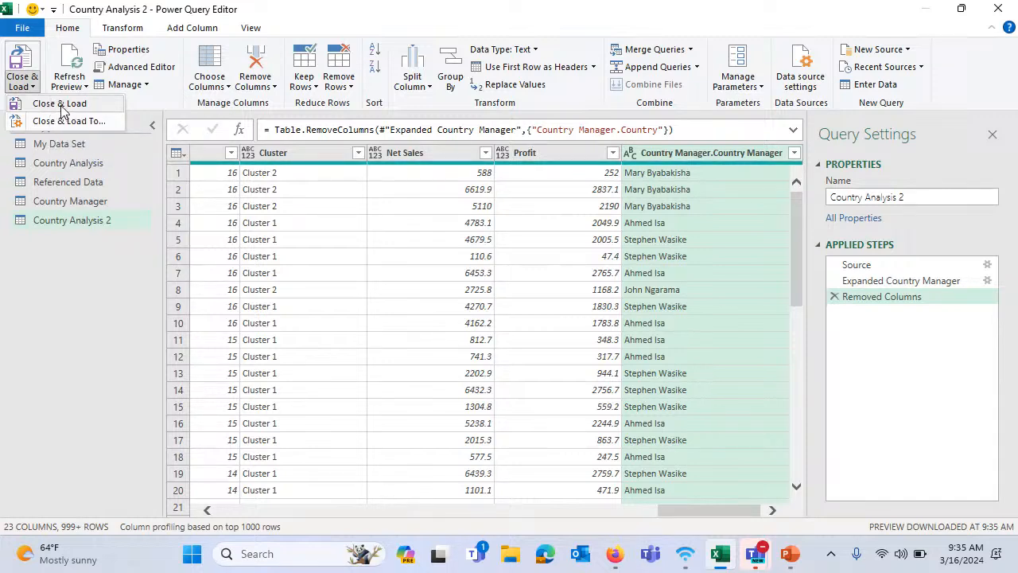
pyautogui.click(62, 108)
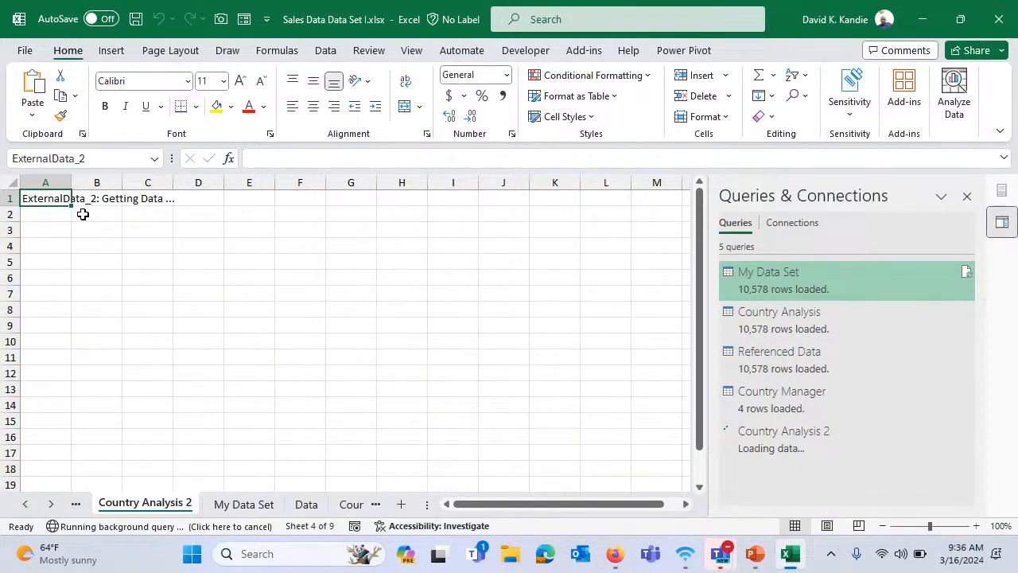
pyautogui.hotkey('ctrl', 'Right')
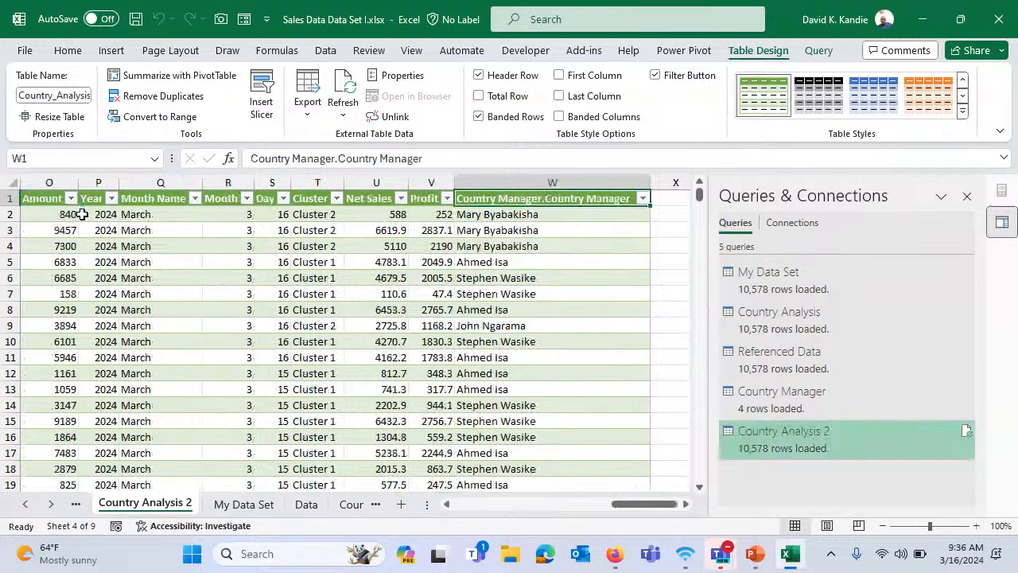
# Insert a PivotTable from the Country_Analysis_2 table on a new worksheet, with the data added to the Data Model
pyautogui.click(108, 51)
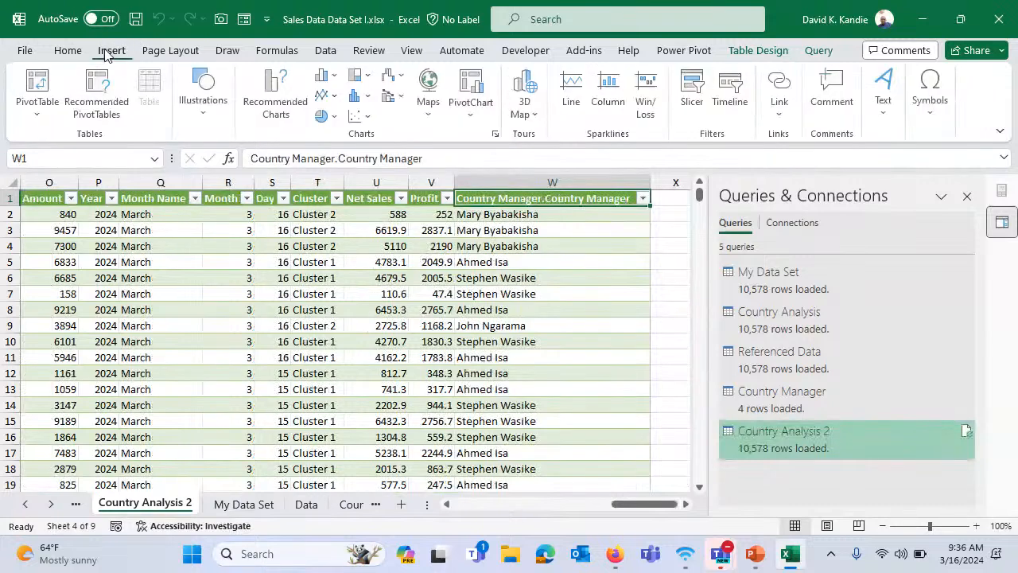
pyautogui.click(38, 113)
pyautogui.click(55, 144)
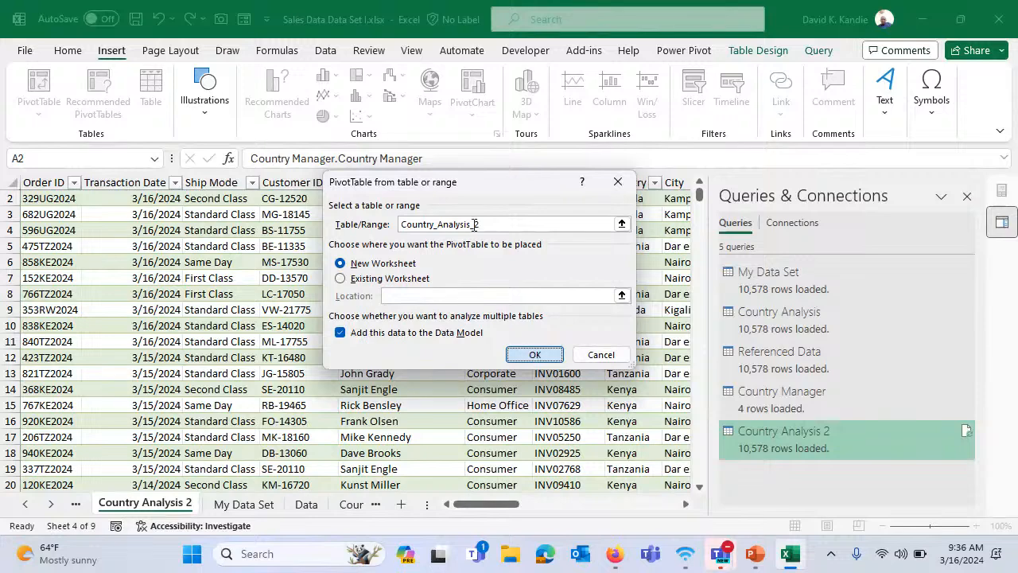
pyautogui.press('Return')
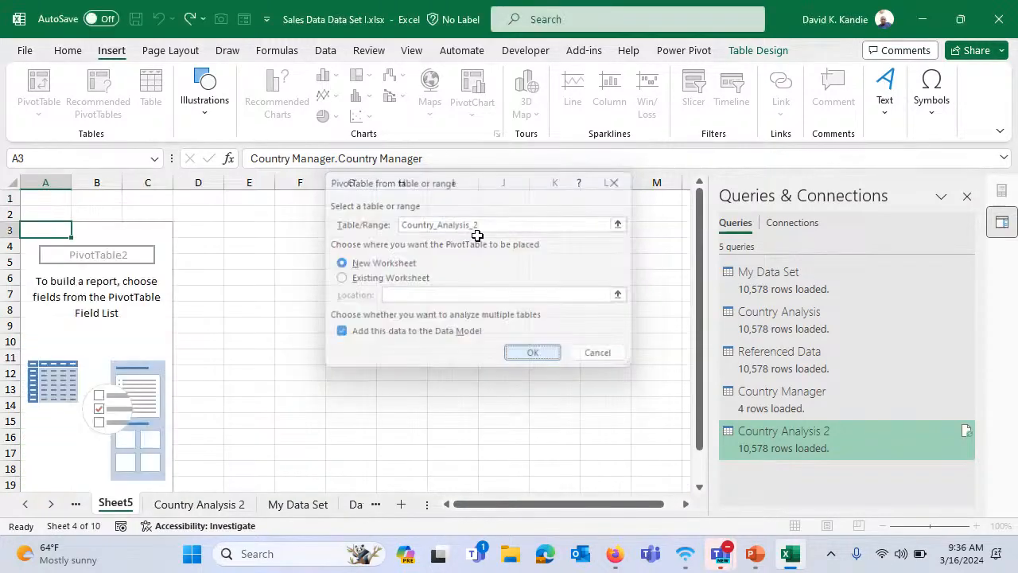
# Set the PivotTable rows to the country manager field and summarize Amount, Net Sales and Profit as values
pyautogui.moveTo(832, 322); pyautogui.dragTo(833, 434)
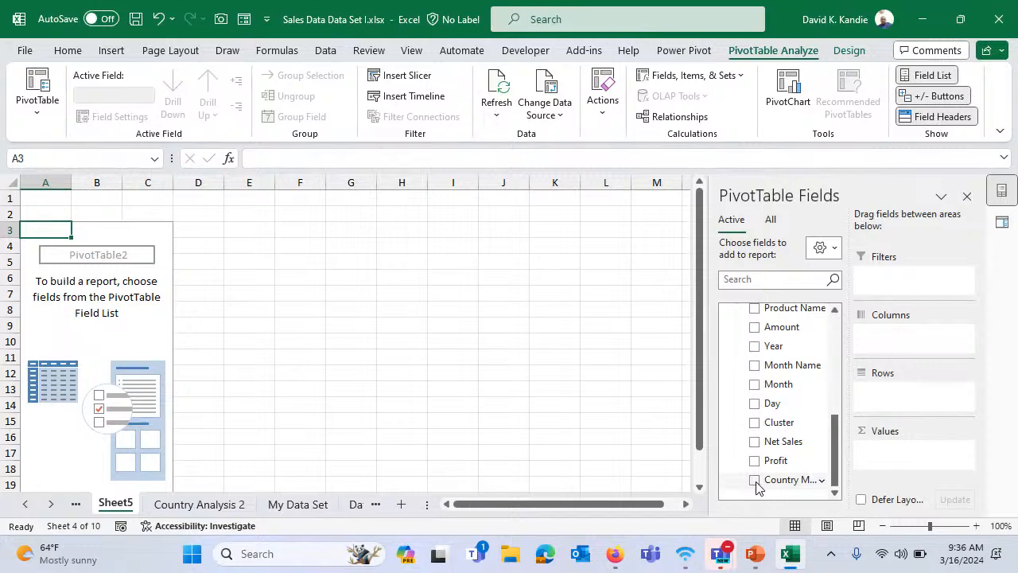
pyautogui.click(755, 479)
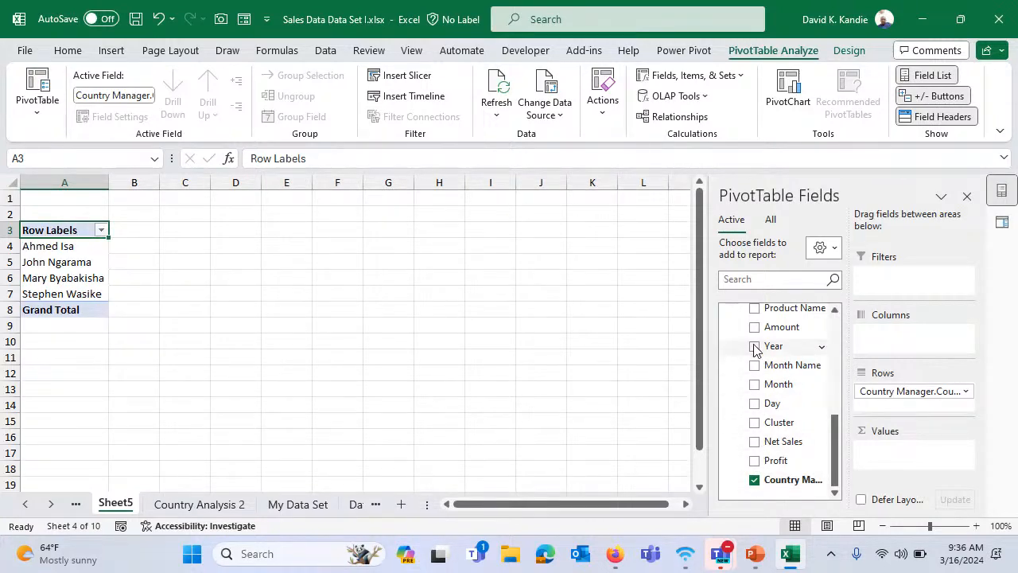
pyautogui.click(754, 327)
pyautogui.click(754, 441)
pyautogui.click(754, 460)
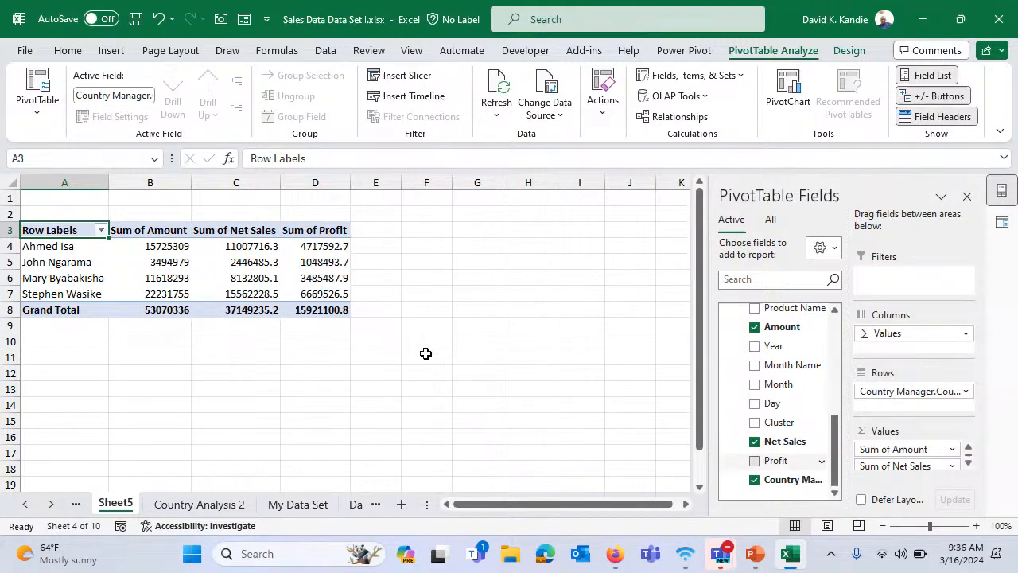
# Apply the comma number style to the PivotTable's Amount, Net Sales and Profit values, including the grand totals
pyautogui.moveTo(148, 249); pyautogui.dragTo(334, 309)
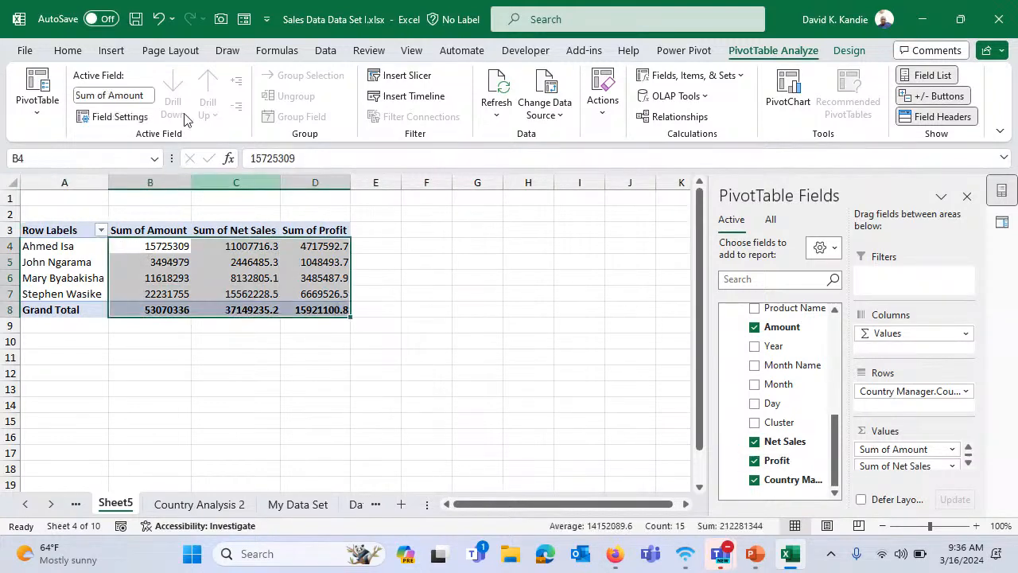
pyautogui.click(67, 50)
pyautogui.click(503, 95)
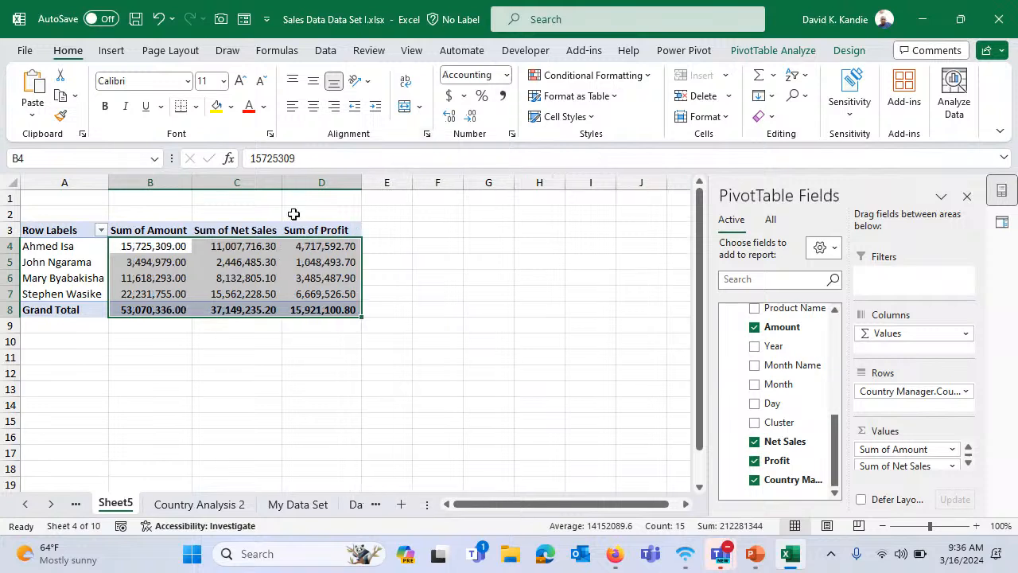
pyautogui.click(106, 273)
pyautogui.click(73, 241)
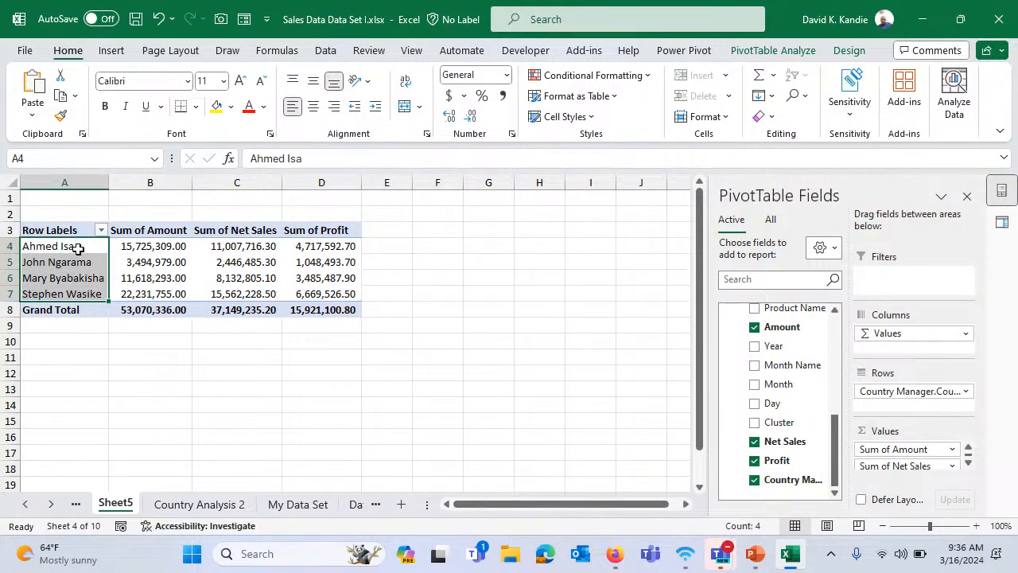
pyautogui.click(77, 249)
pyautogui.click(82, 272)
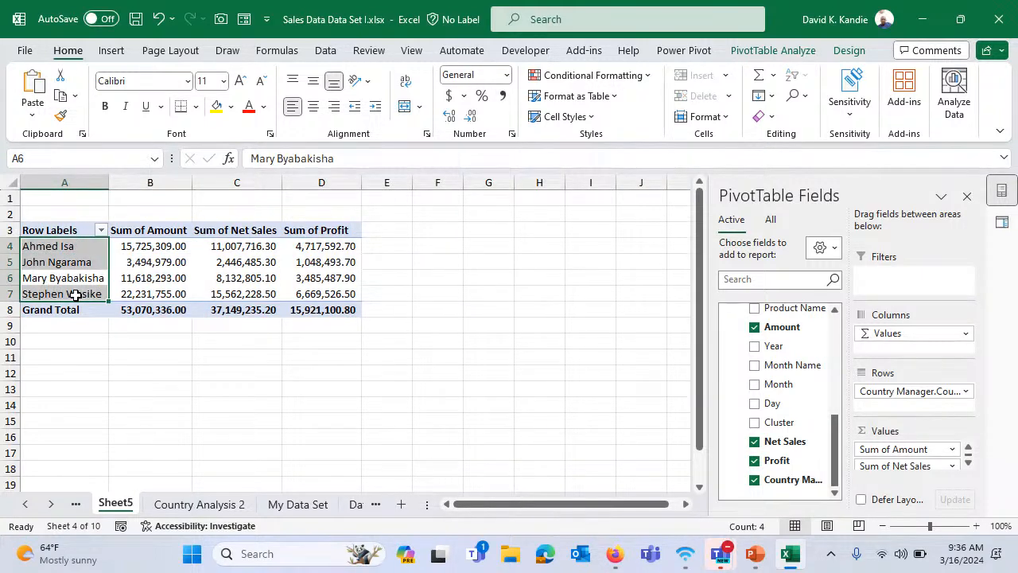
pyautogui.click(79, 268)
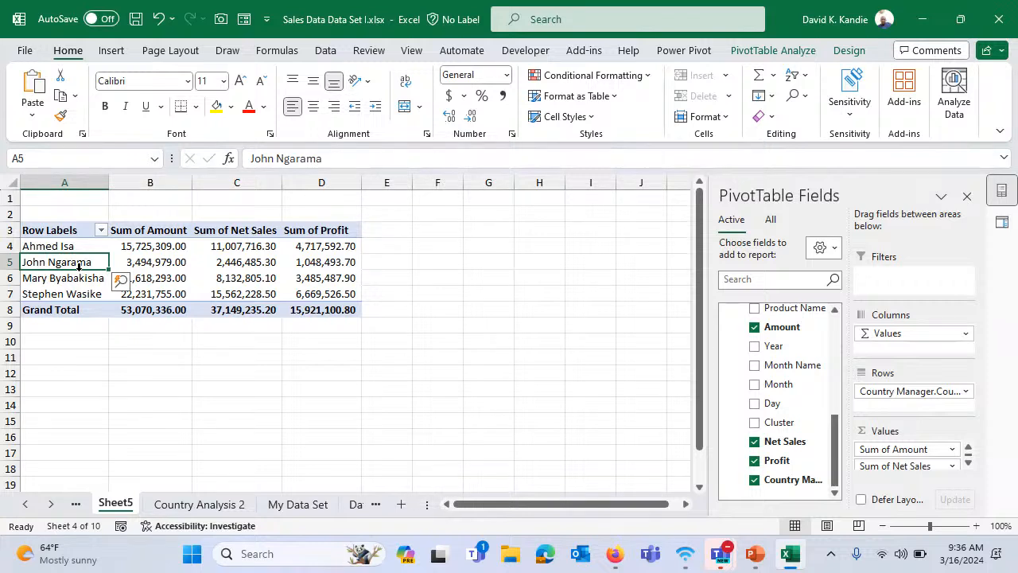
pyautogui.click(198, 261)
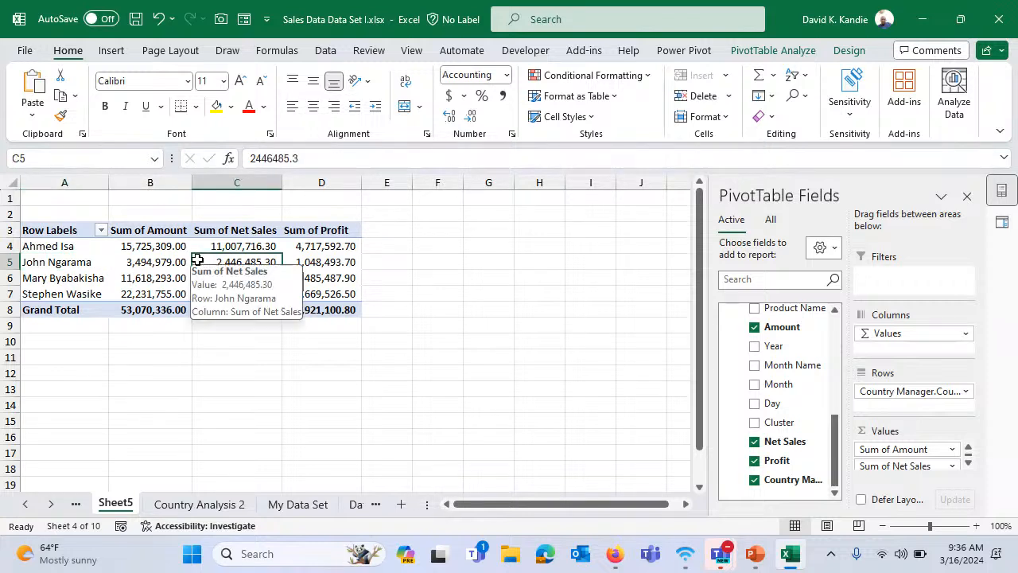
pyautogui.click(185, 261)
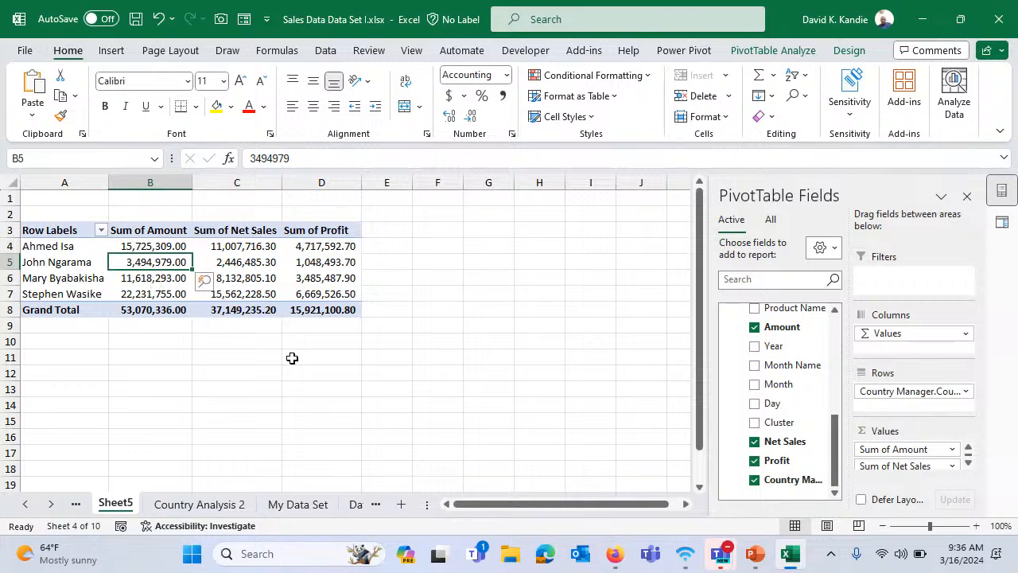
# Look at the Country Code sheet, and open the My Data Set query in the Power Query Editor
pyautogui.click(327, 51)
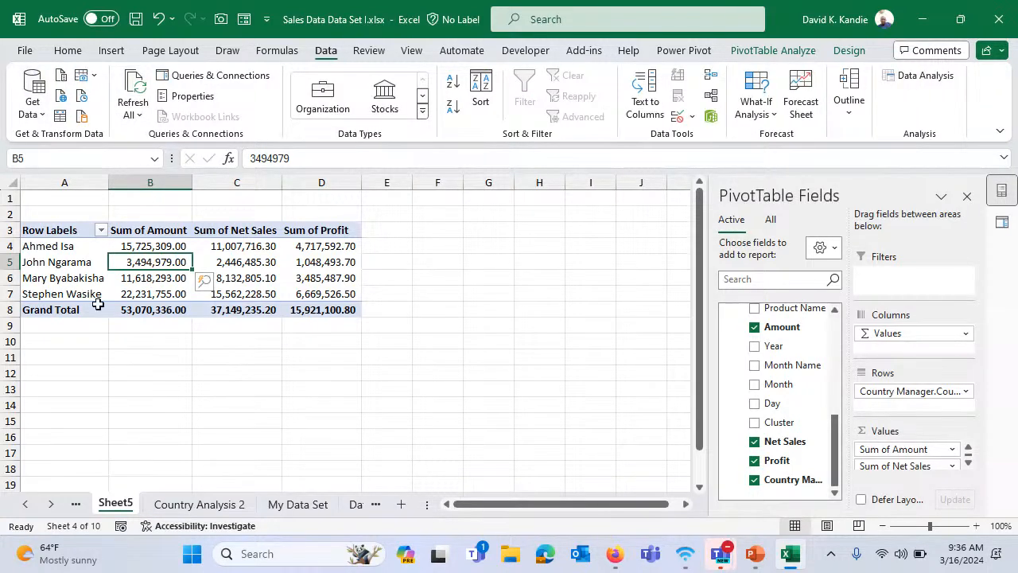
pyautogui.click(258, 503)
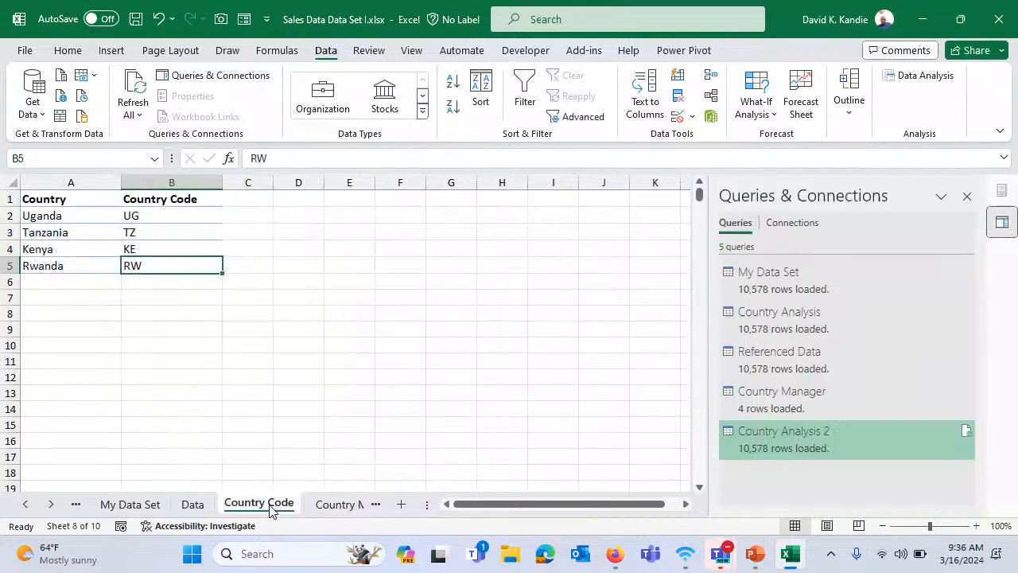
pyautogui.click(27, 506)
pyautogui.click(27, 506)
pyautogui.click(26, 506)
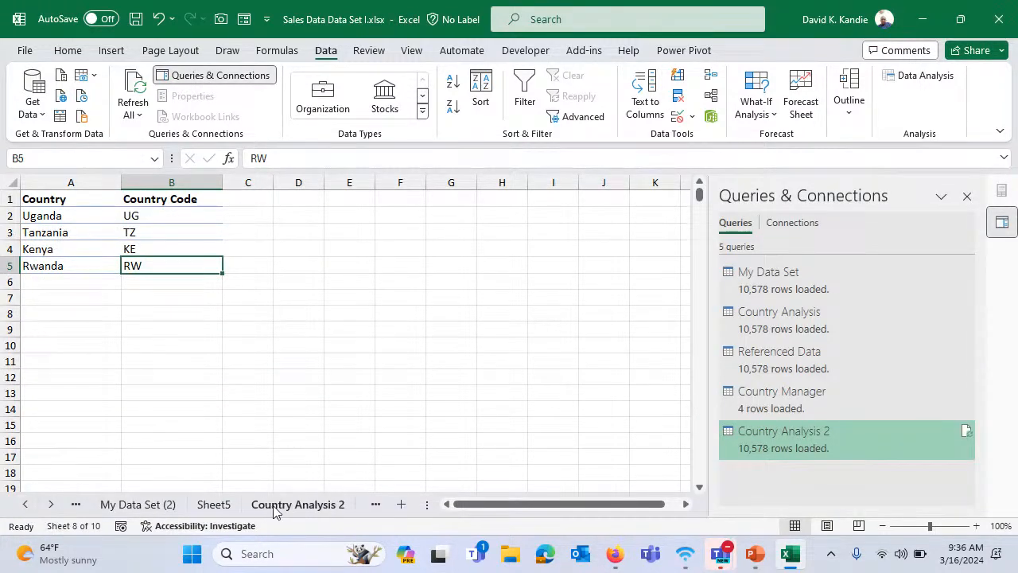
pyautogui.doubleClick(781, 278)
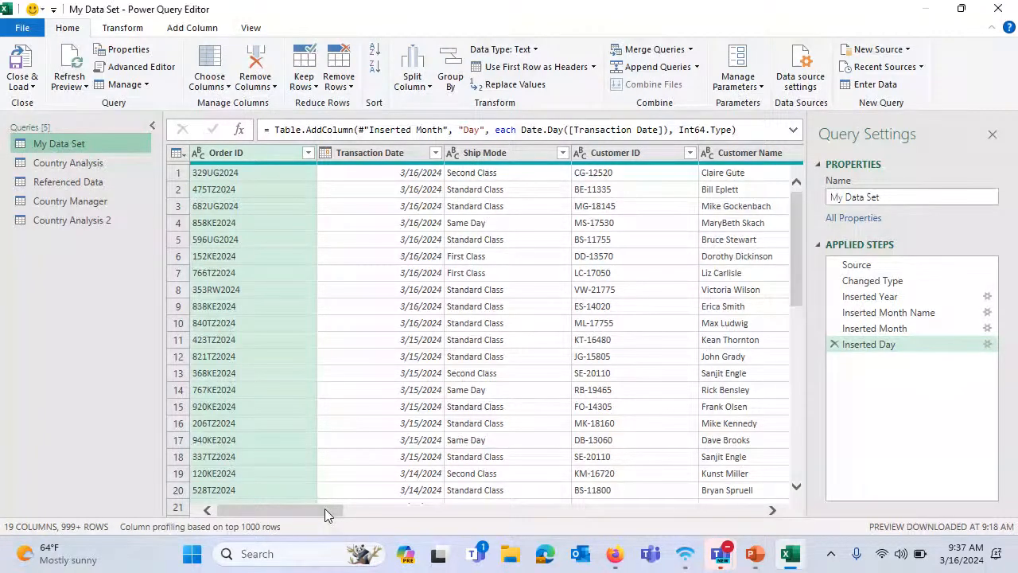
# Try removing the Country and City columns from the My Data Set query, and delete the resulting Removed Columns step
pyautogui.moveTo(324, 513); pyautogui.dragTo(428, 512)
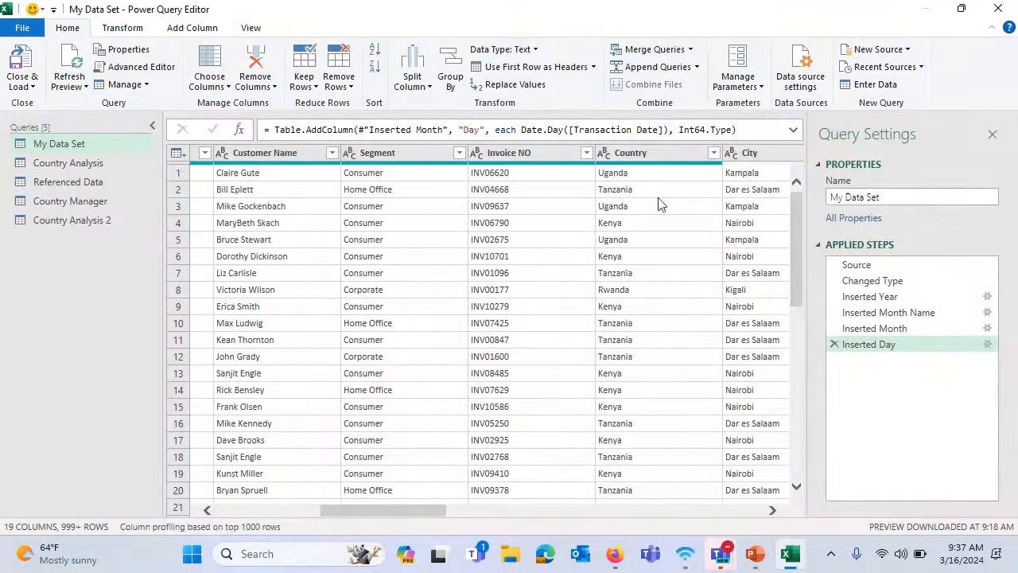
pyautogui.click(653, 154)
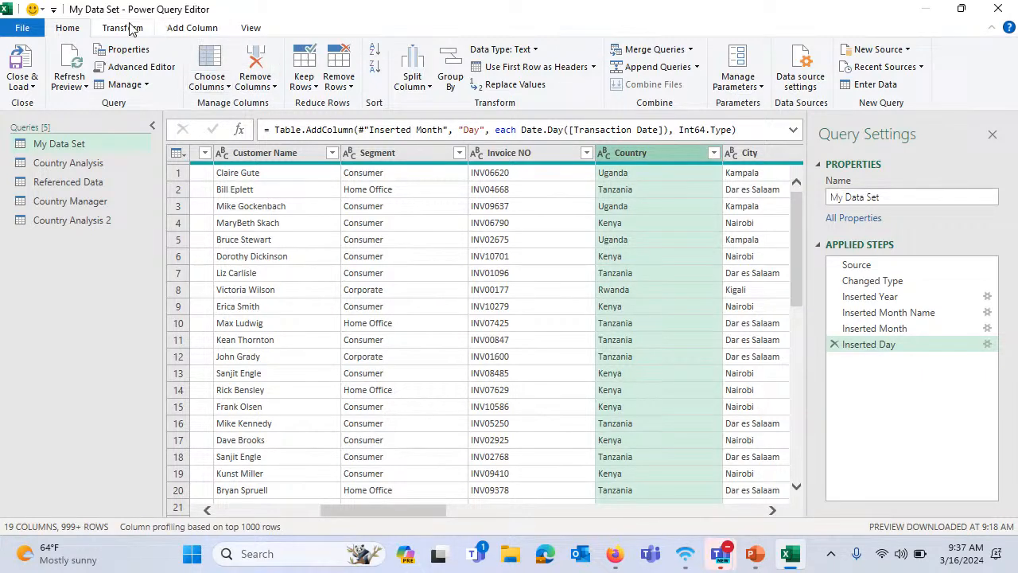
pyautogui.click(254, 62)
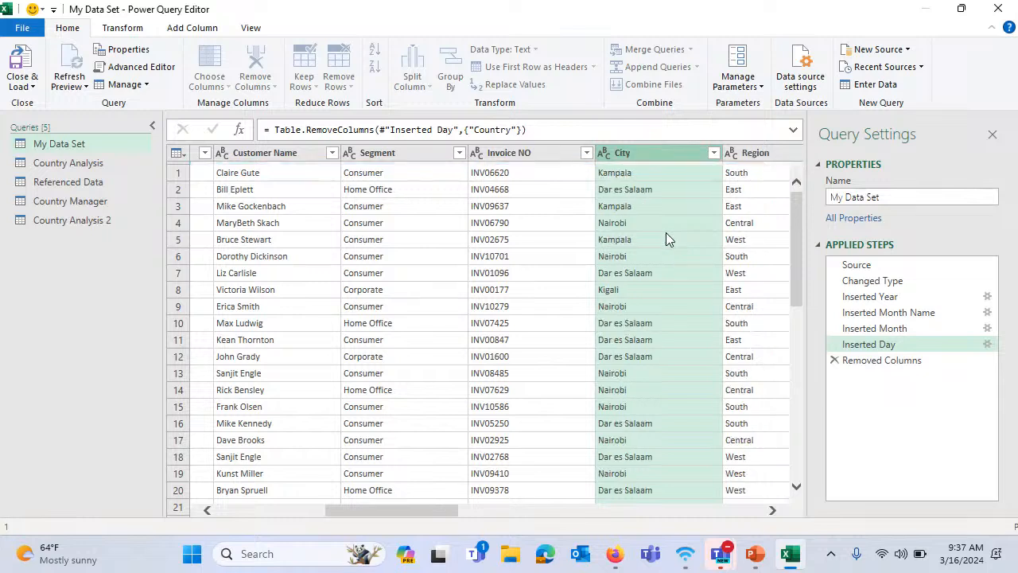
pyautogui.click(251, 64)
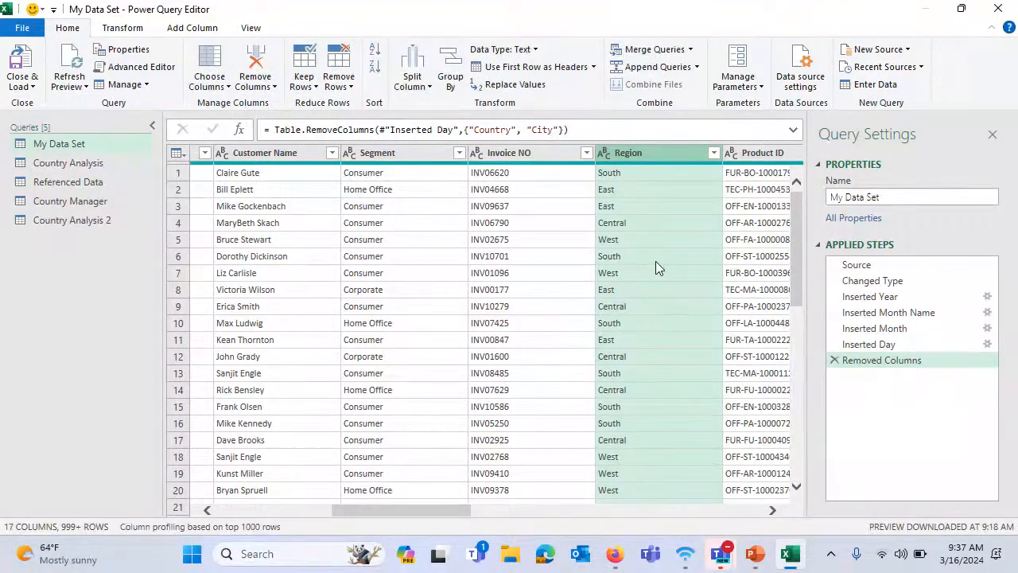
pyautogui.moveTo(443, 511); pyautogui.dragTo(512, 508)
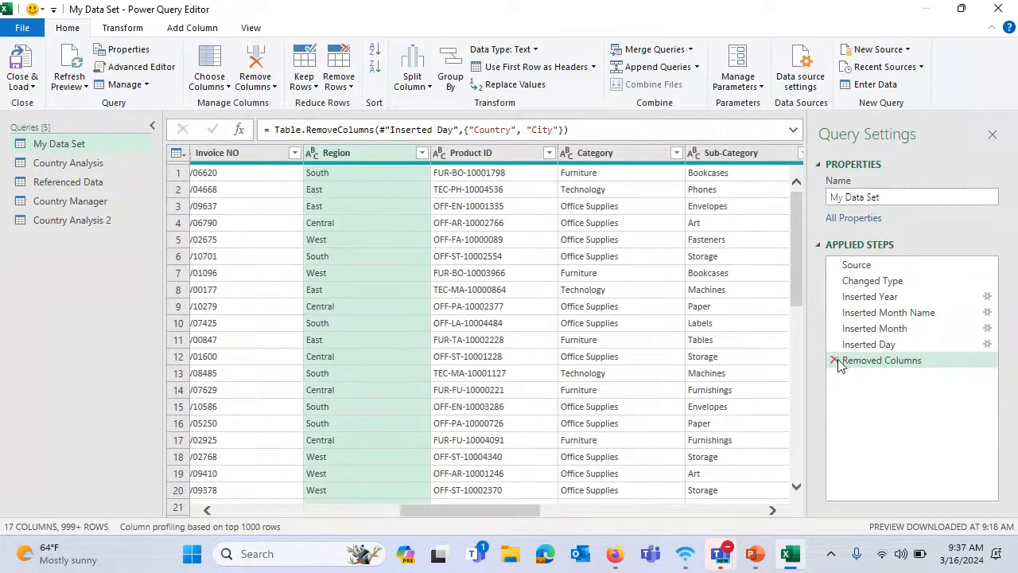
pyautogui.click(834, 360)
# Delete the Inserted Day step from the My Data Set query and load the query back into the workbook
pyautogui.click(835, 345)
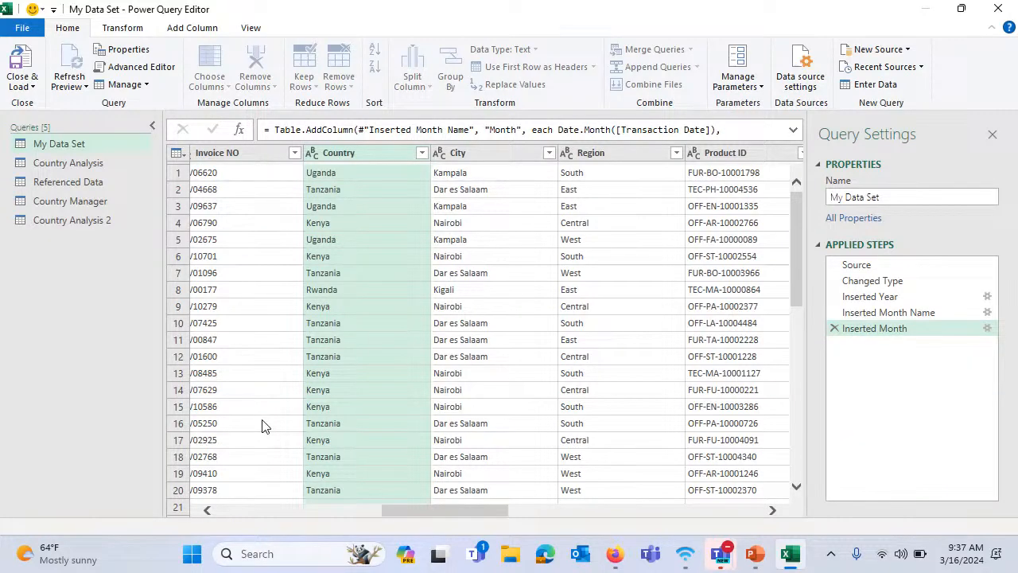
pyautogui.click(24, 86)
pyautogui.click(59, 103)
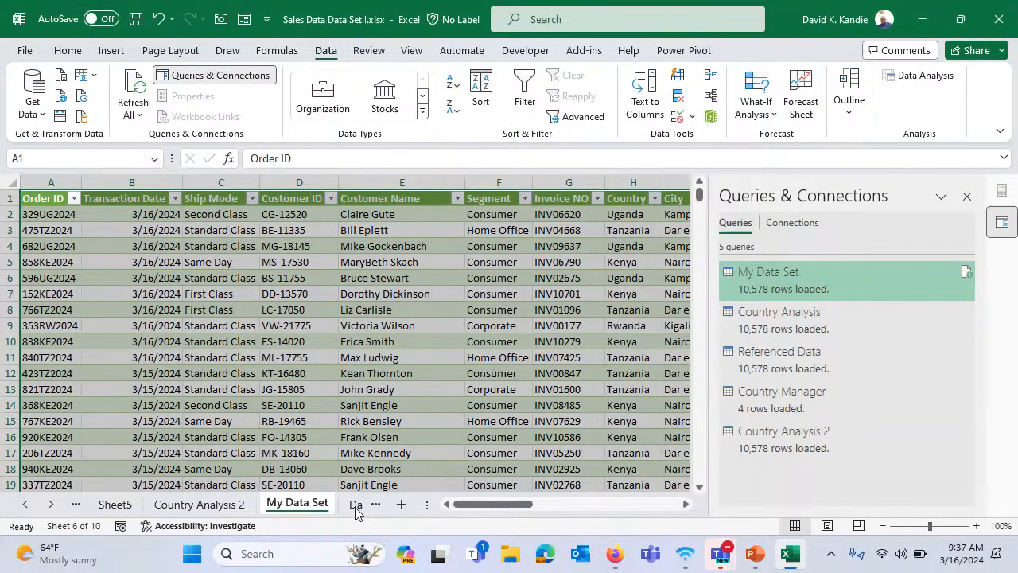
# Examine the Country and Country Code columns on the Country Code sheet
pyautogui.click(50, 504)
pyautogui.click(50, 504)
pyautogui.click(262, 503)
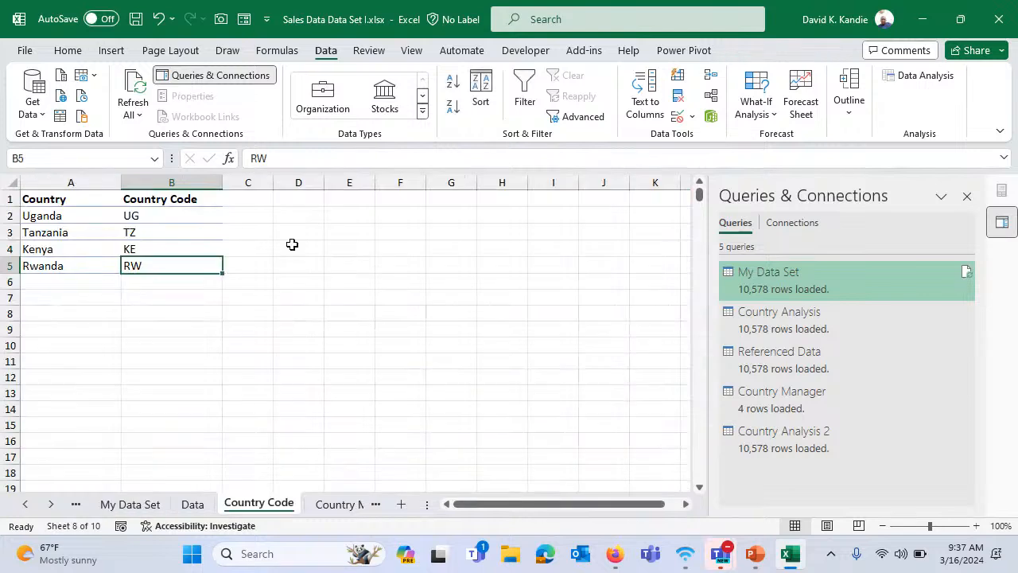
pyautogui.click(292, 237)
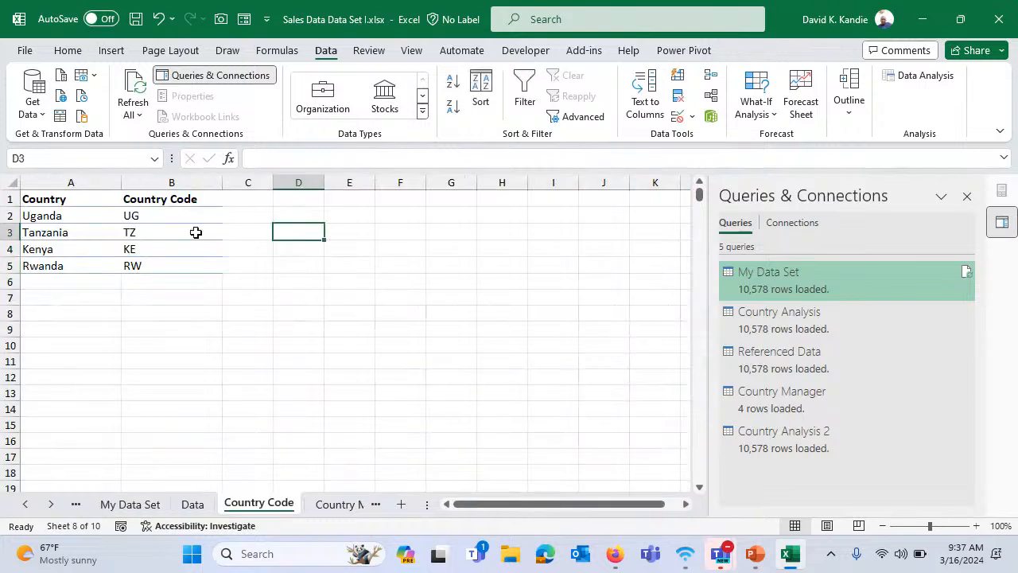
pyautogui.click(147, 179)
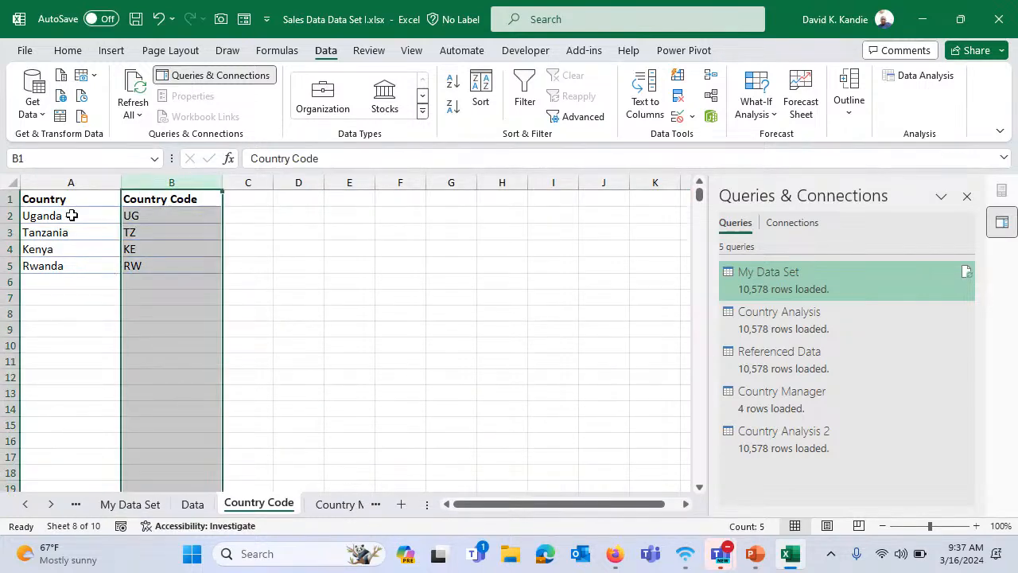
pyautogui.click(60, 183)
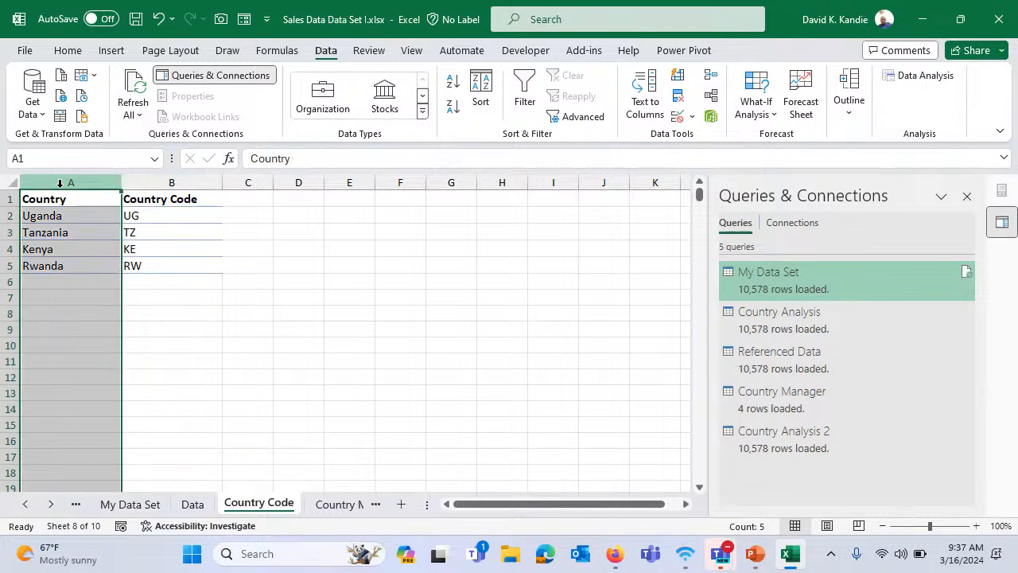
pyautogui.click(162, 182)
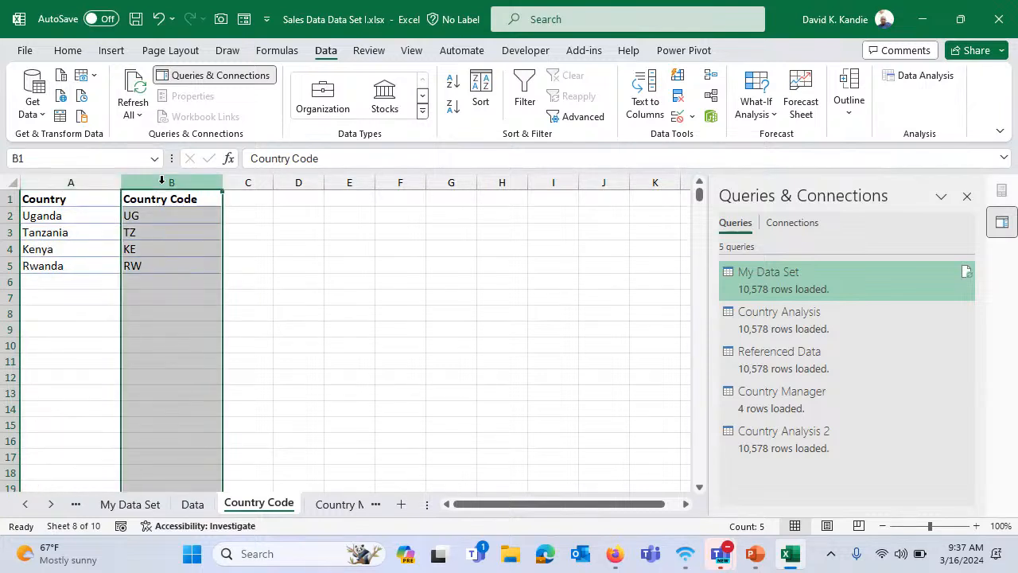
pyautogui.click(160, 200)
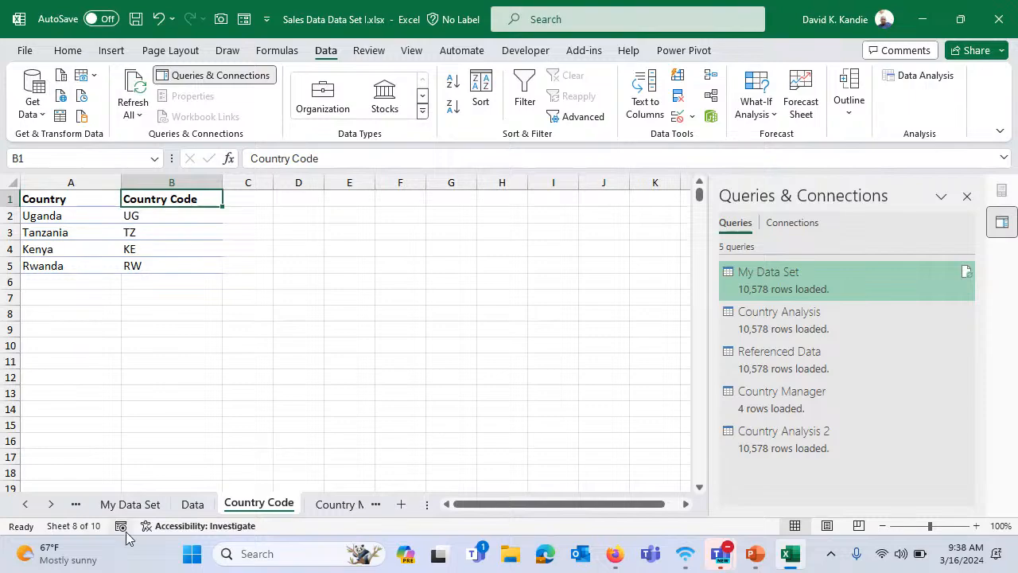
# Review the My Data Set table from its first to its last column, including the Country column
pyautogui.click(129, 505)
pyautogui.click(370, 276)
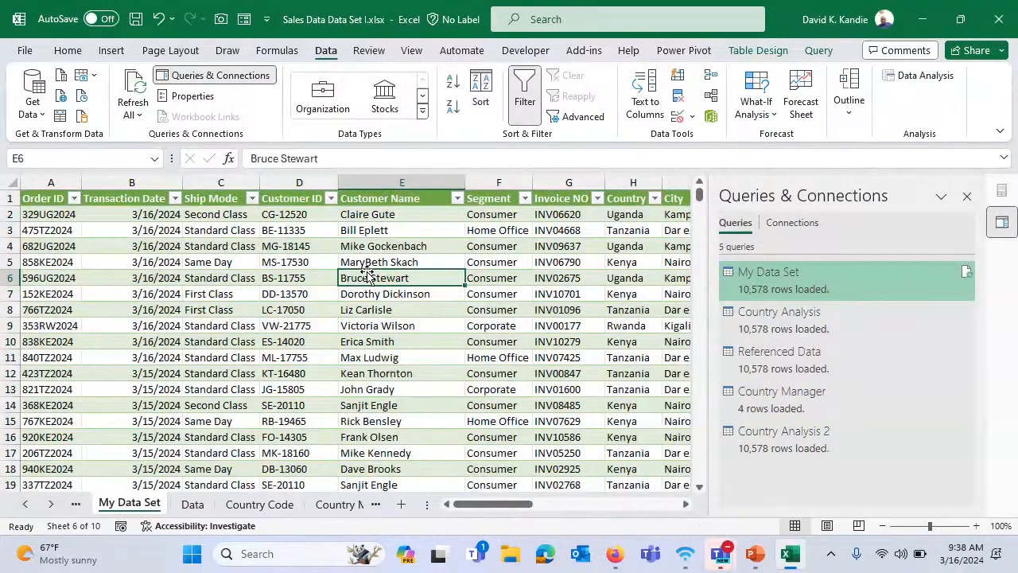
pyautogui.hotkey('ctrl', 'Home')
pyautogui.hotkey('ctrl', 'Right')
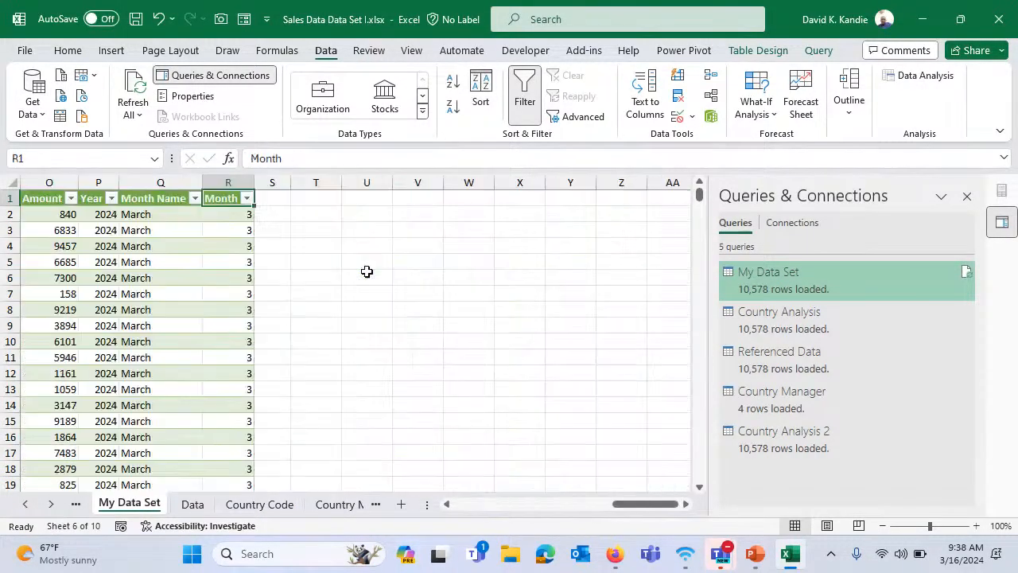
pyautogui.hotkey('ctrl', 'Left')
pyautogui.press('Right')
pyautogui.press('Right')
pyautogui.press('Right')
pyautogui.press('Right')
pyautogui.press('Right')
pyautogui.press('Right')
pyautogui.press('Right')
pyautogui.press('Down')
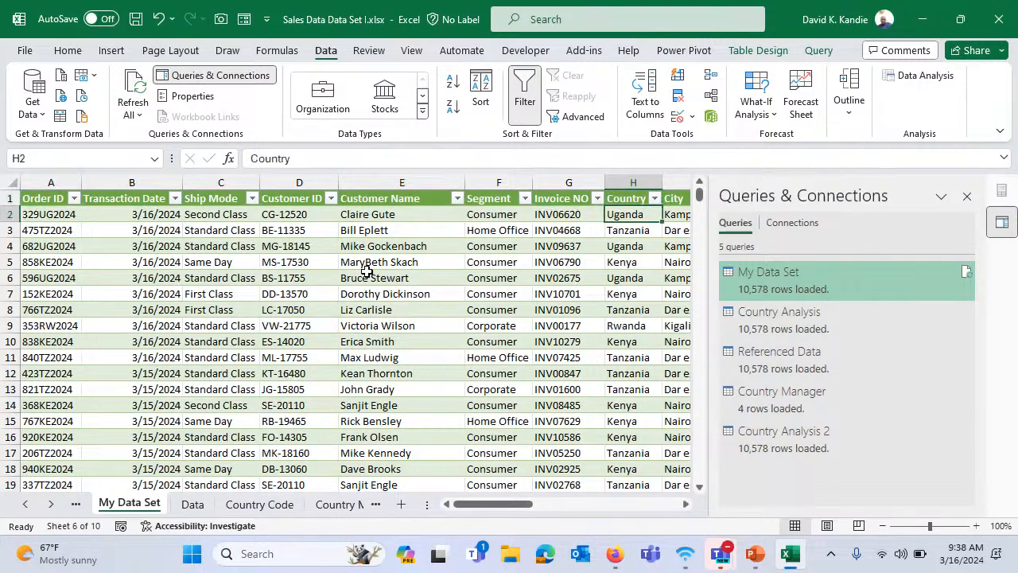
pyautogui.press('Up')
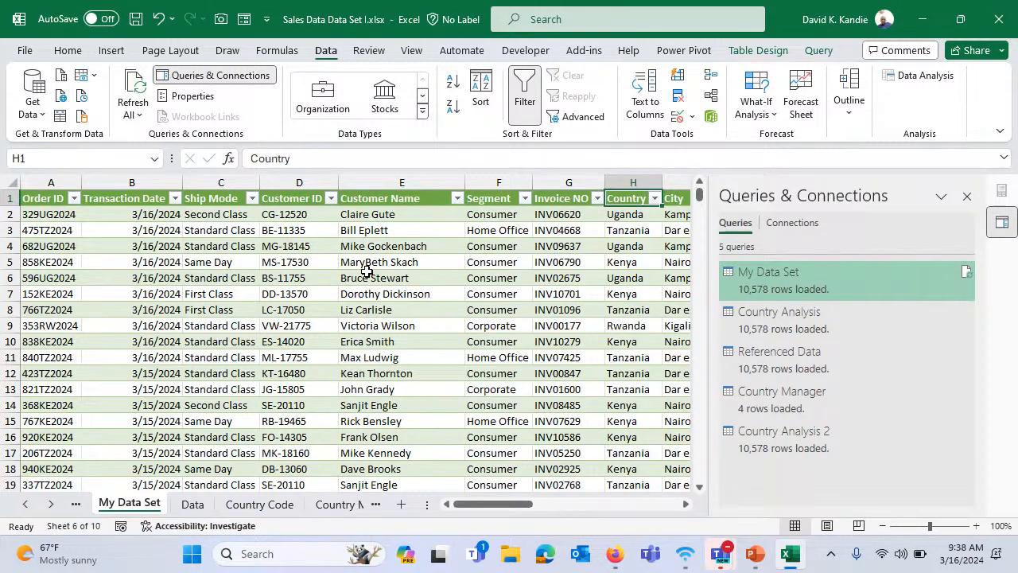
pyautogui.hotkey('ctrl', 'Right')
pyautogui.hotkey('ctrl', 'Left')
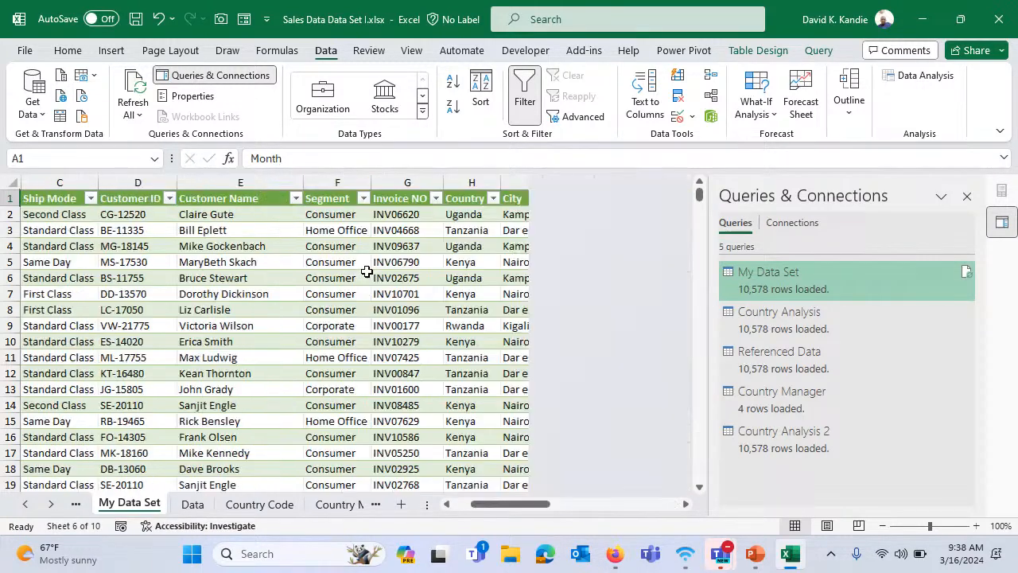
# Look at the Country Code sheet and the manager list on the Country Manager (2) sheet
pyautogui.click(257, 506)
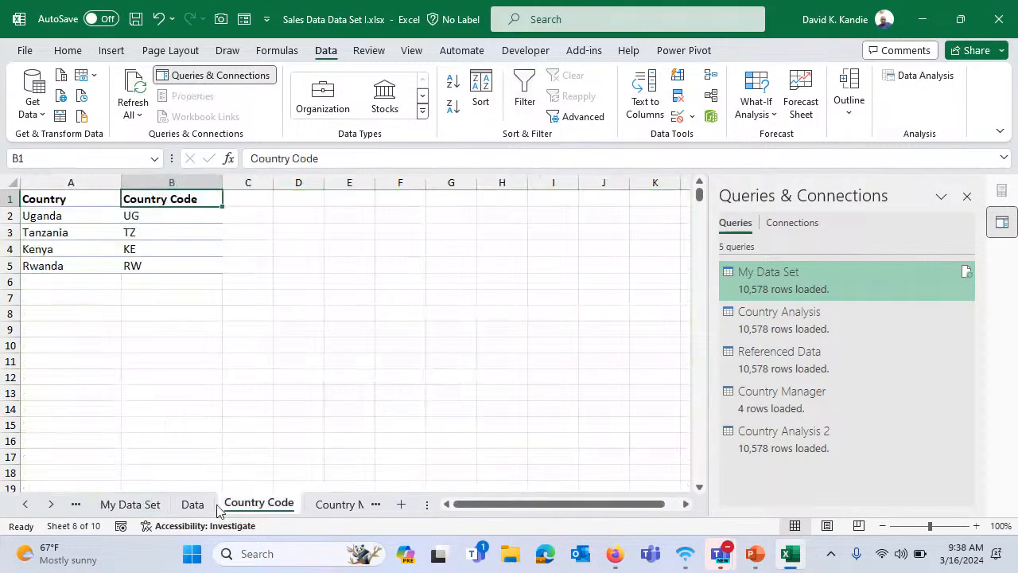
pyautogui.click(51, 503)
pyautogui.click(266, 506)
pyautogui.click(124, 248)
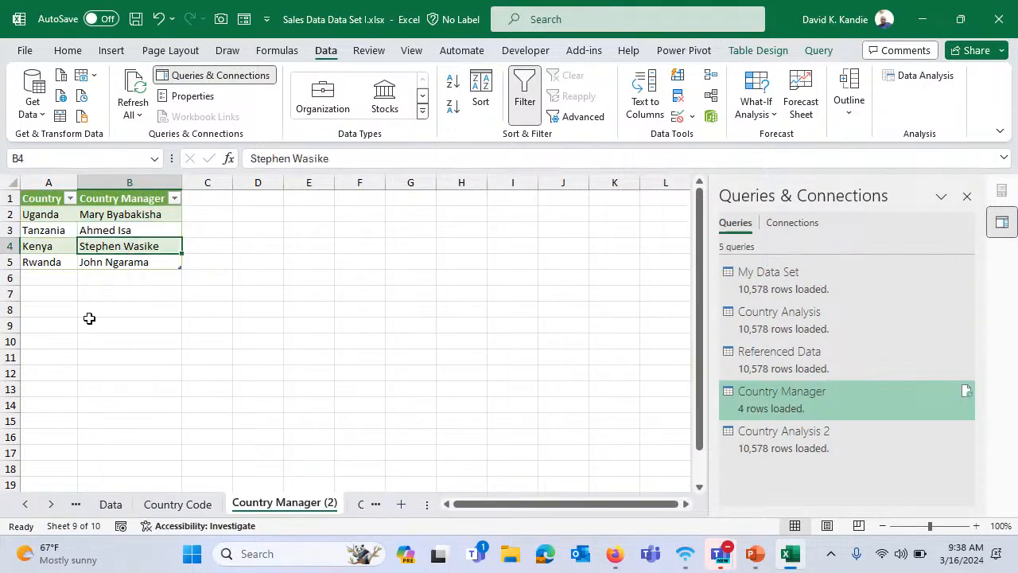
# Go back to the My Data Set sheet and open its query in the Power Query Editor
pyautogui.click(25, 505)
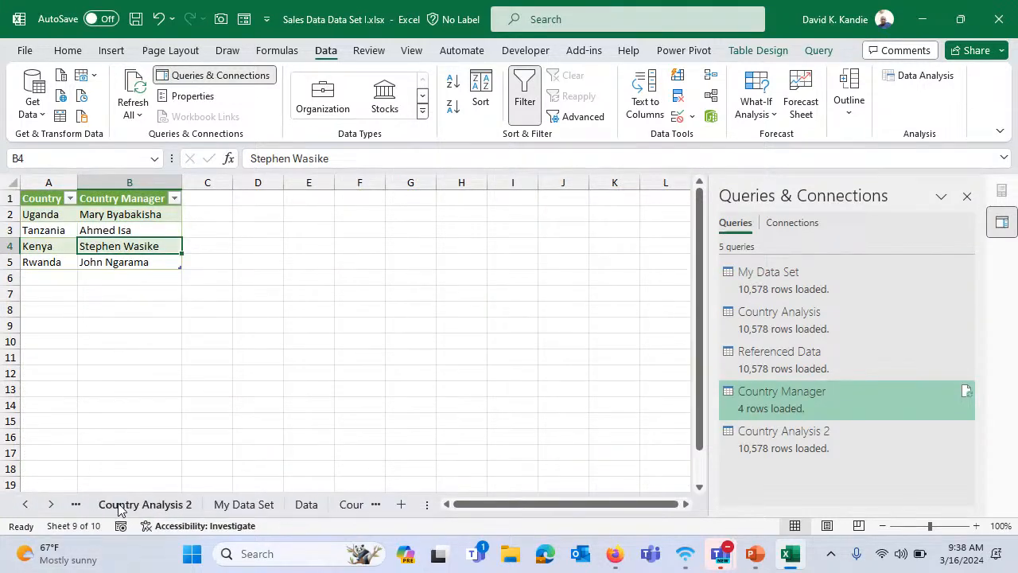
pyautogui.click(242, 506)
pyautogui.doubleClick(813, 289)
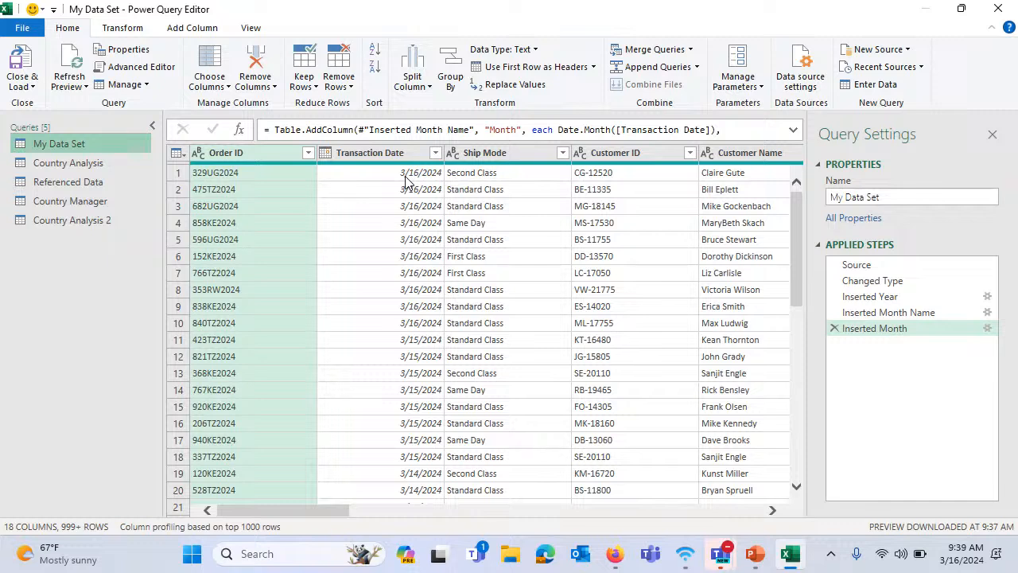
# Split the Order ID column by 3 characters, once as far left as possible, and delete the automatically added Changed Type1 step
pyautogui.click(217, 153)
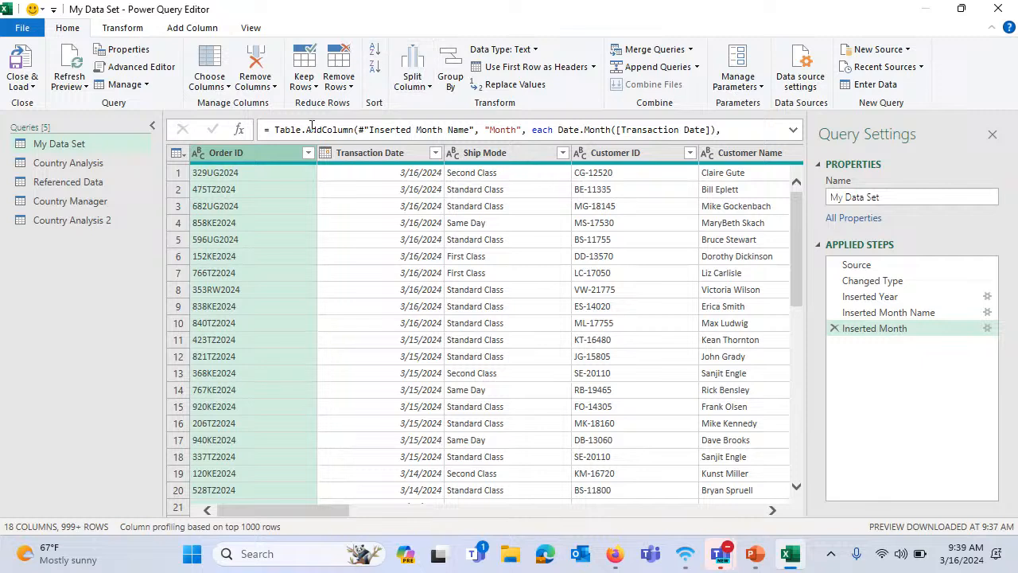
pyautogui.click(419, 96)
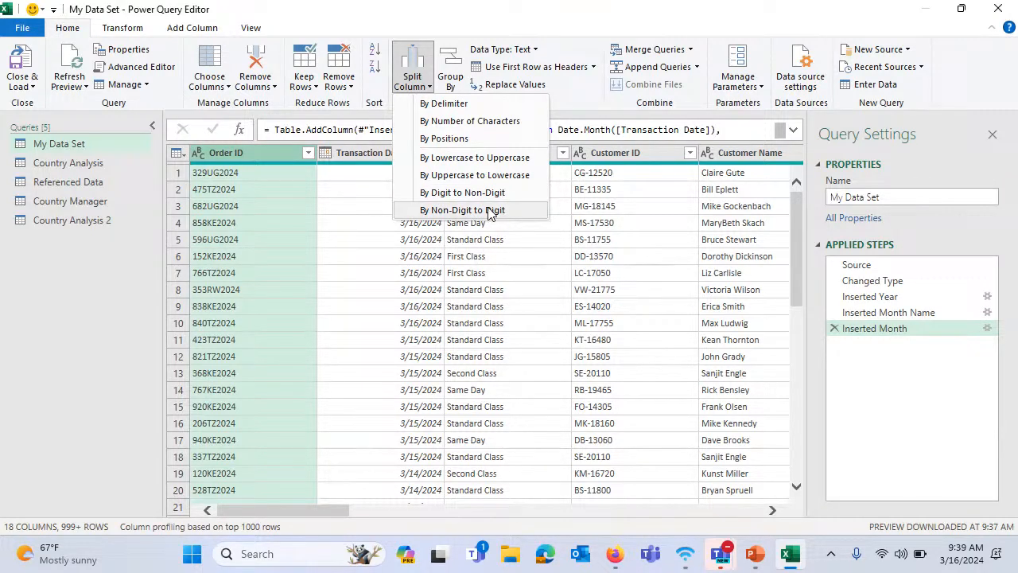
pyautogui.click(473, 123)
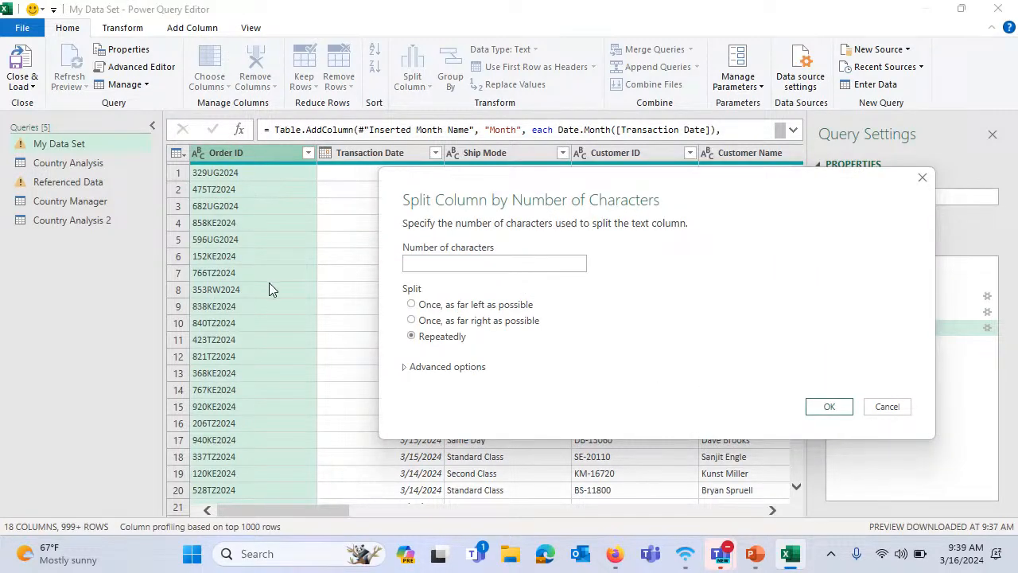
pyautogui.click(430, 263)
pyautogui.click(414, 305)
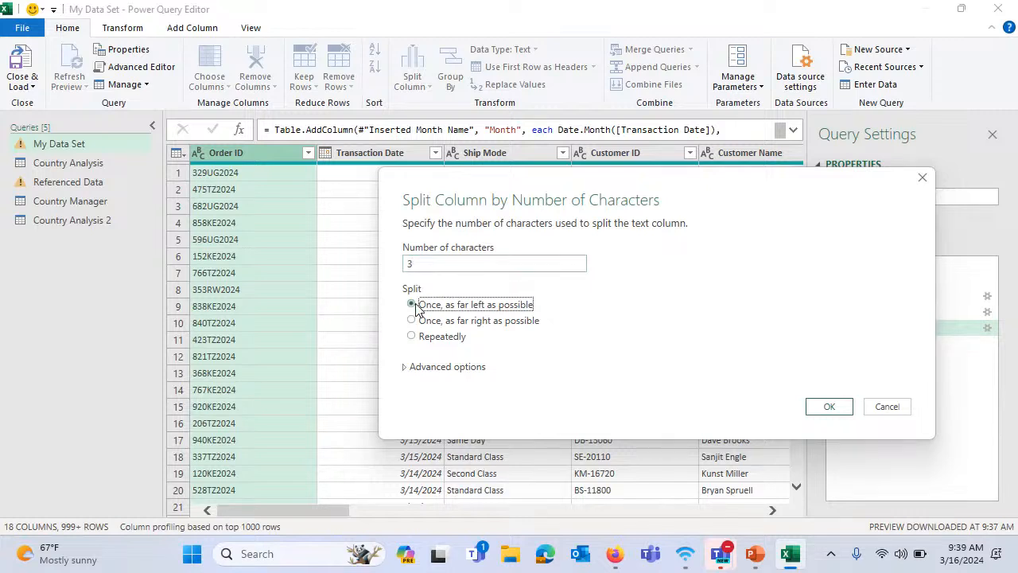
pyautogui.click(824, 407)
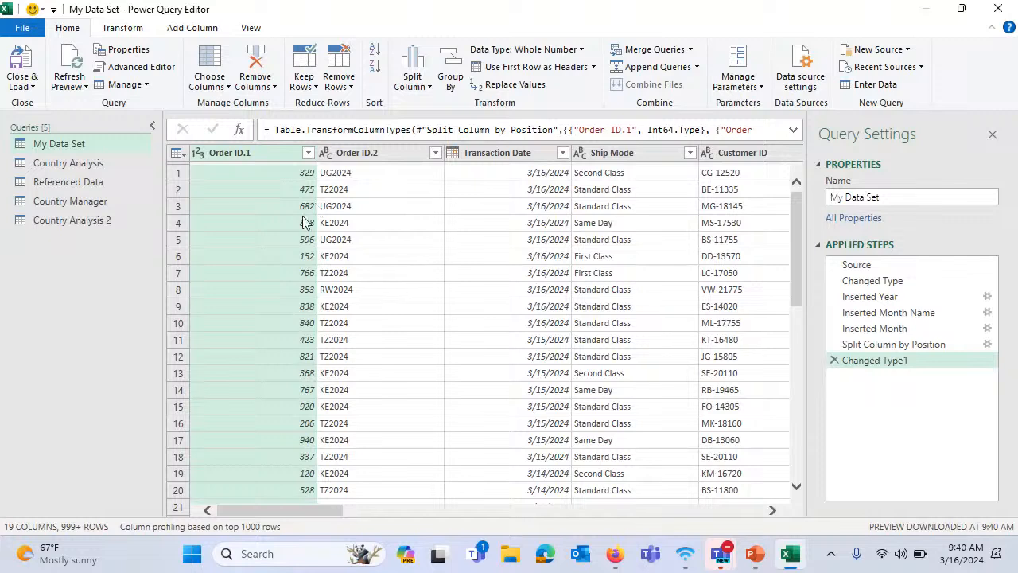
pyautogui.click(833, 359)
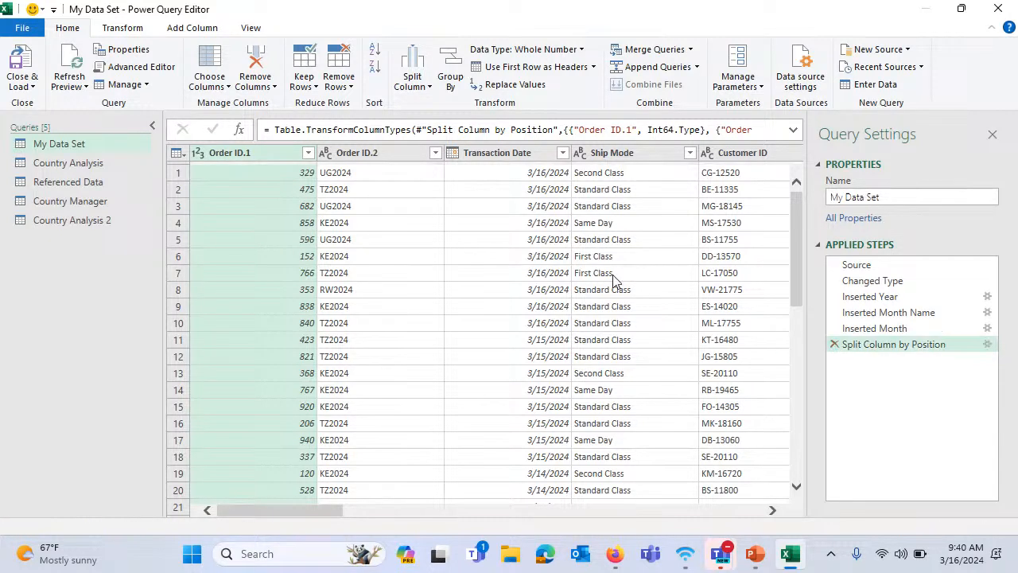
# Delete the Split Column by Position step and add a column that extracts the first 3 characters of Order ID
pyautogui.click(197, 29)
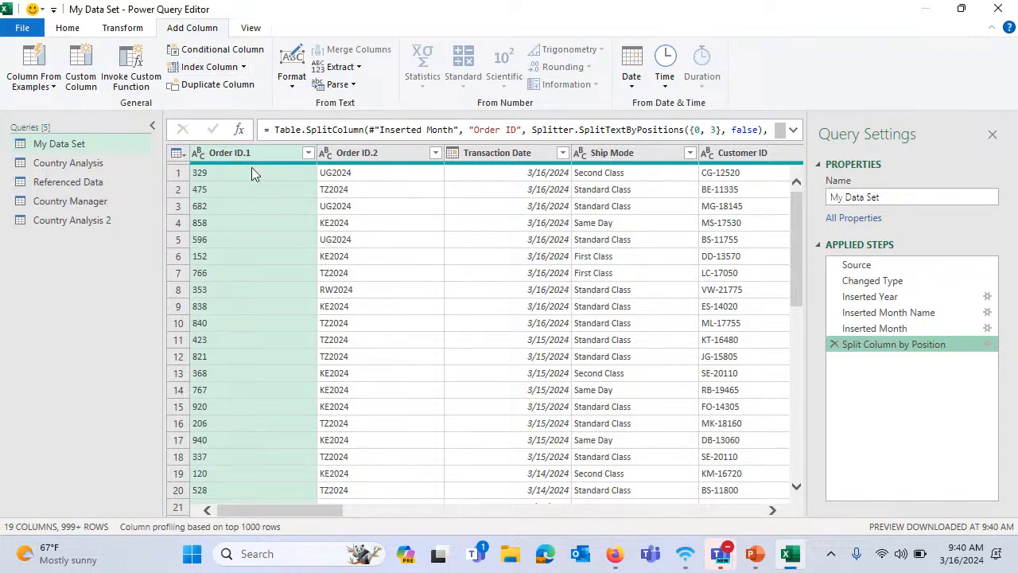
pyautogui.click(834, 344)
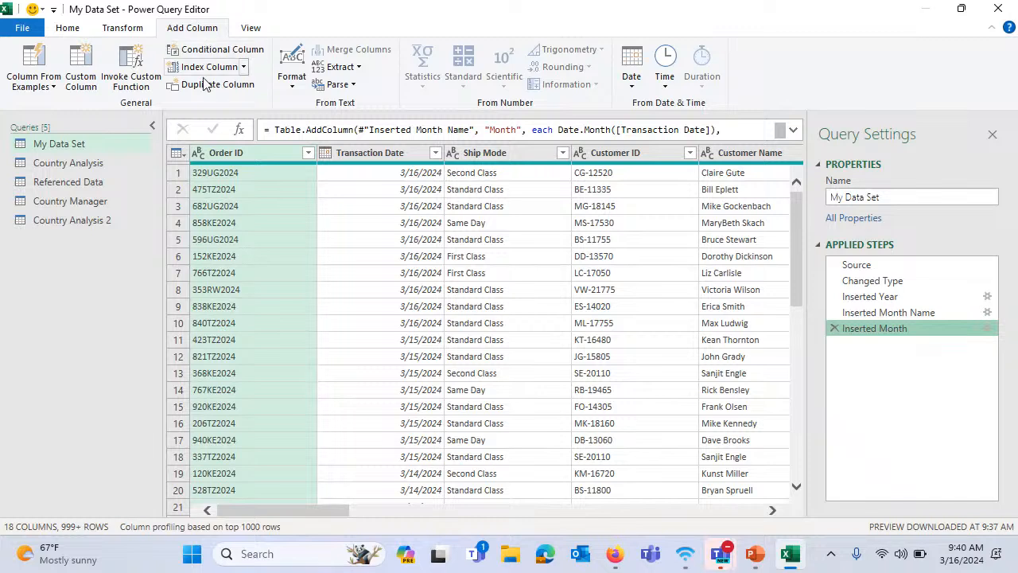
pyautogui.click(362, 70)
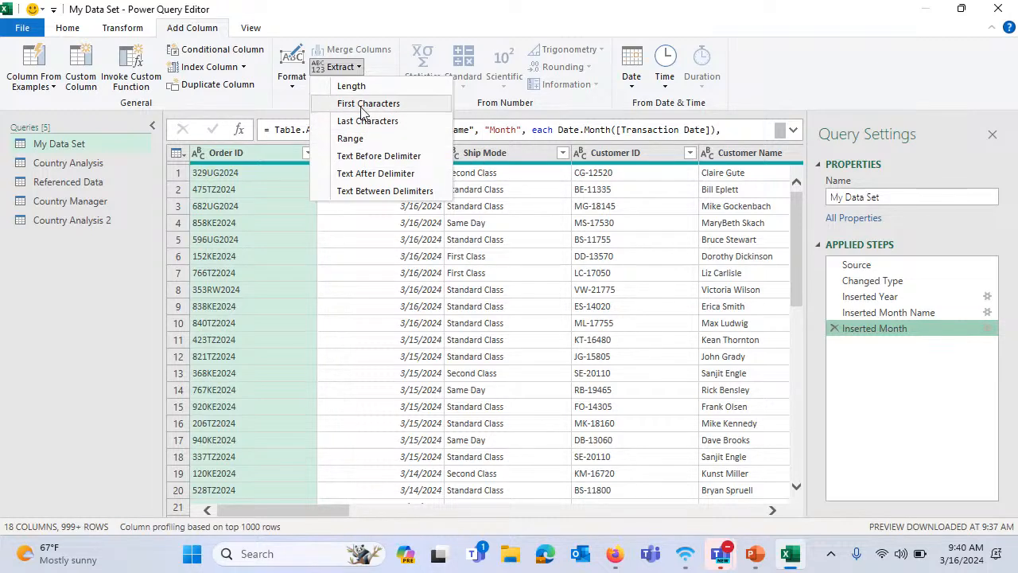
pyautogui.click(362, 106)
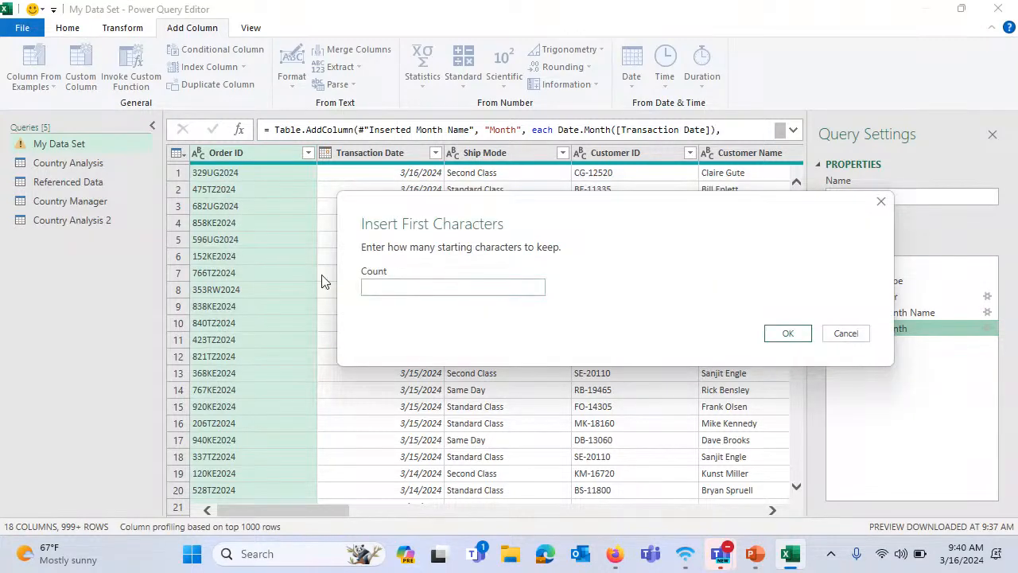
pyautogui.click(389, 288)
pyautogui.write('3')
pyautogui.click(788, 333)
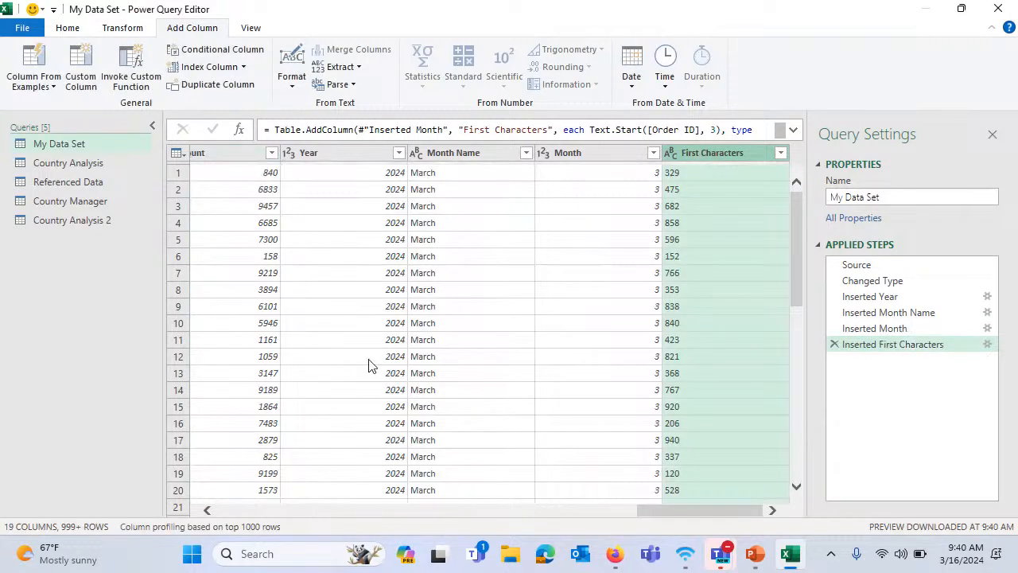
# Move the First Characters column to the beginning of the table and rename it Invoice No
pyautogui.moveTo(650, 510); pyautogui.dragTo(732, 518)
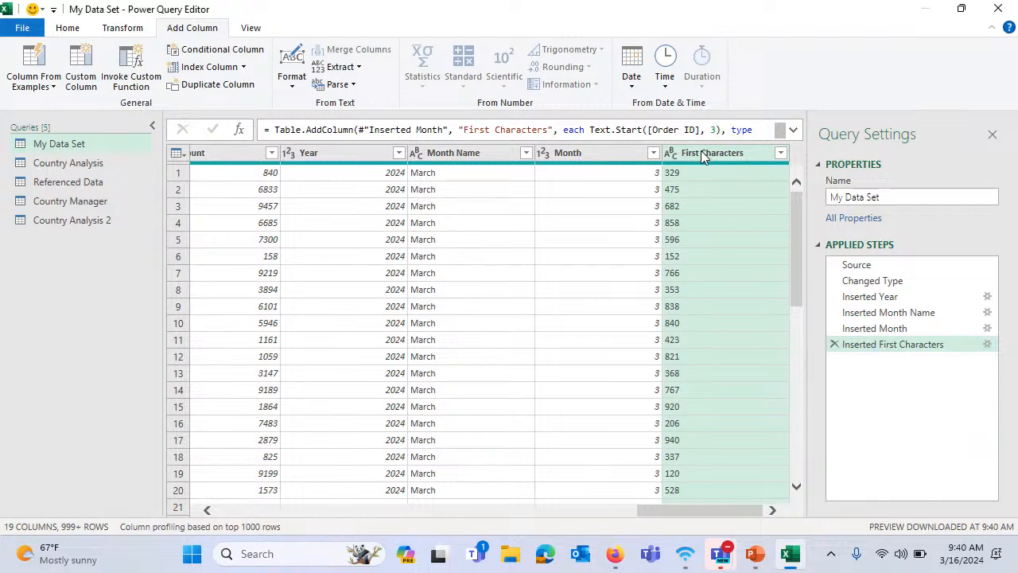
pyautogui.rightClick(701, 150)
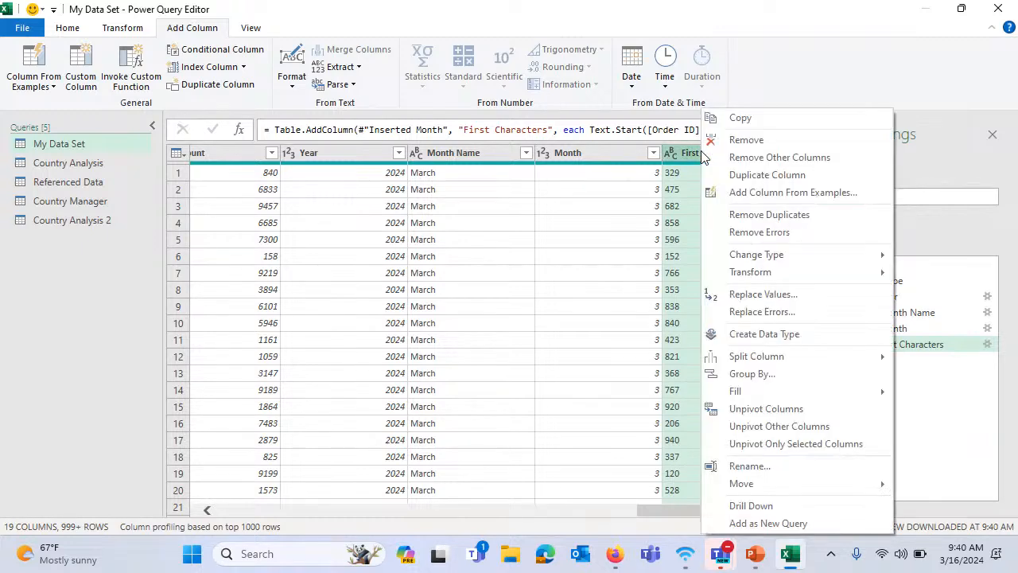
pyautogui.moveTo(776, 481)
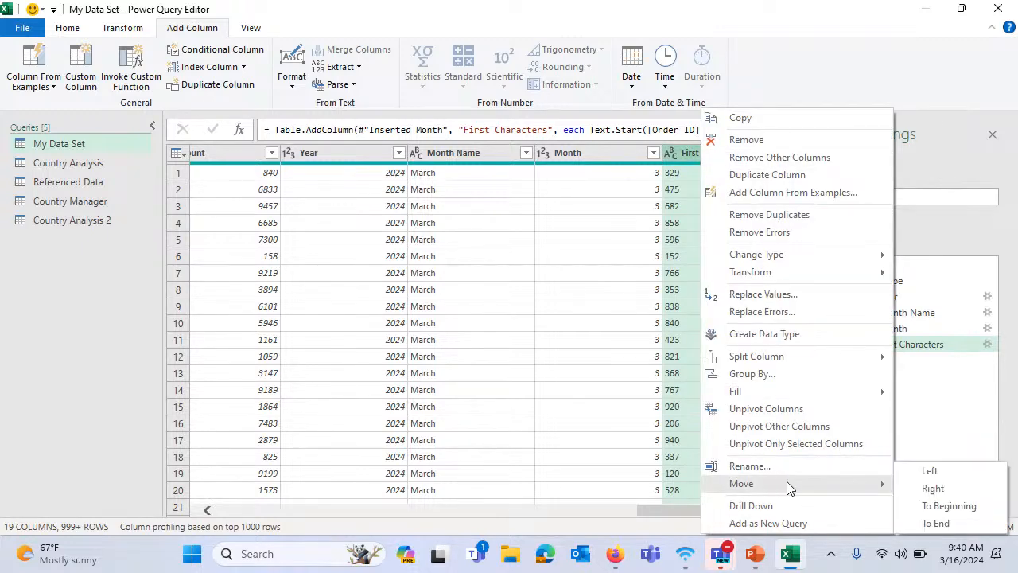
pyautogui.click(948, 505)
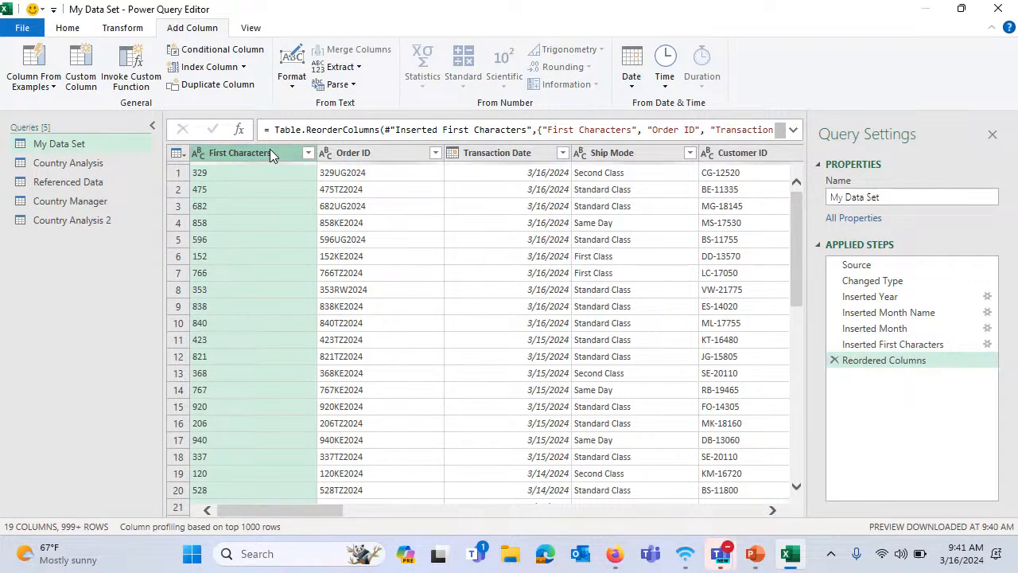
pyautogui.doubleClick(271, 152)
pyautogui.write('Invoice No.')
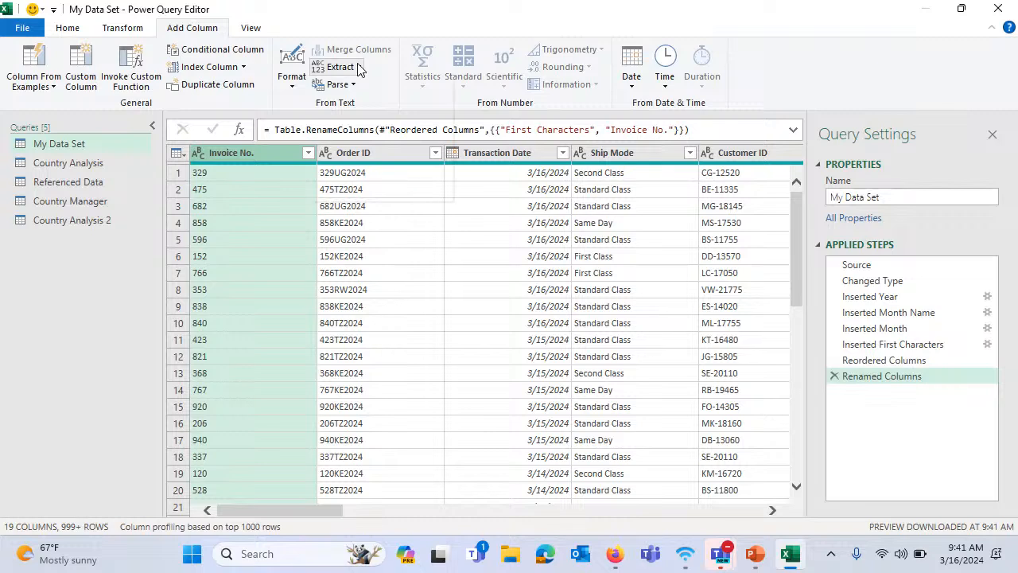
# Select the Order ID column as the source for text extraction
pyautogui.click(358, 67)
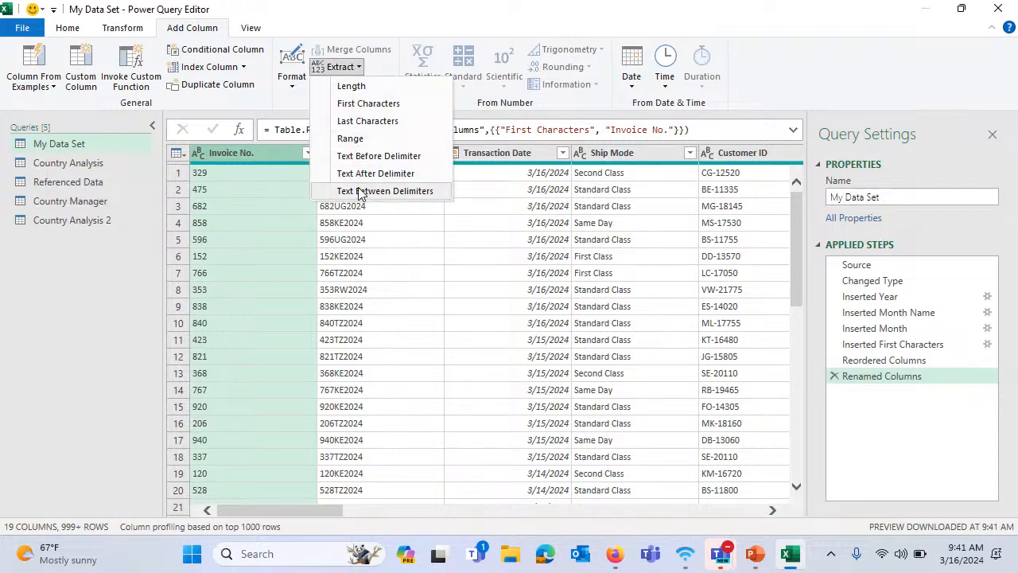
pyautogui.click(290, 174)
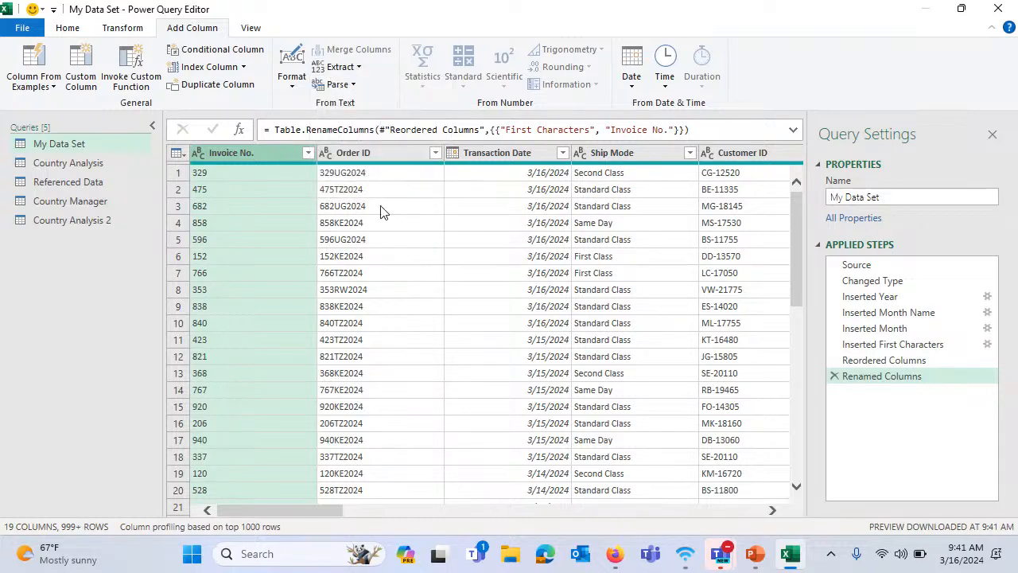
pyautogui.click(375, 153)
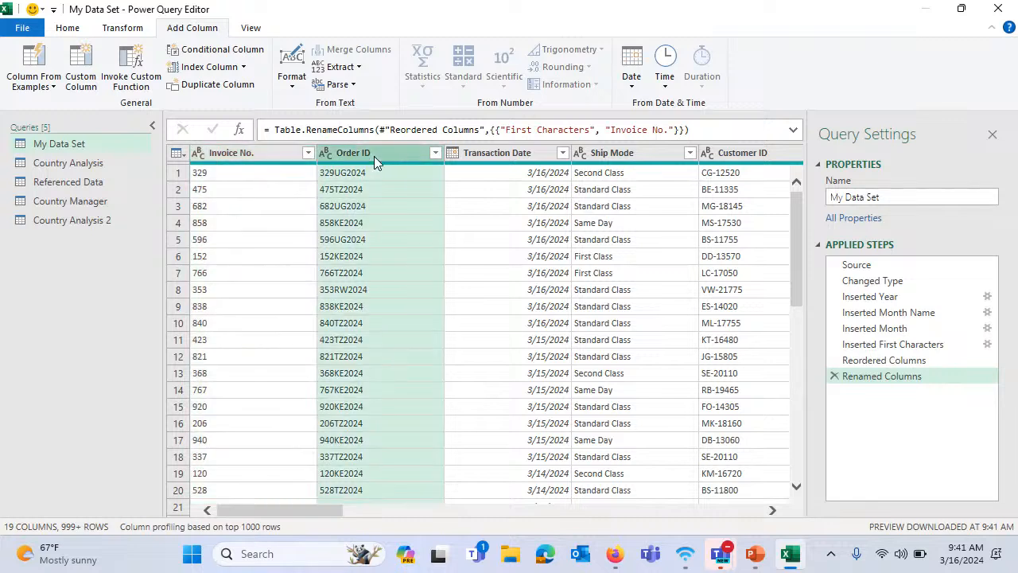
pyautogui.click(350, 66)
pyautogui.press('Escape')
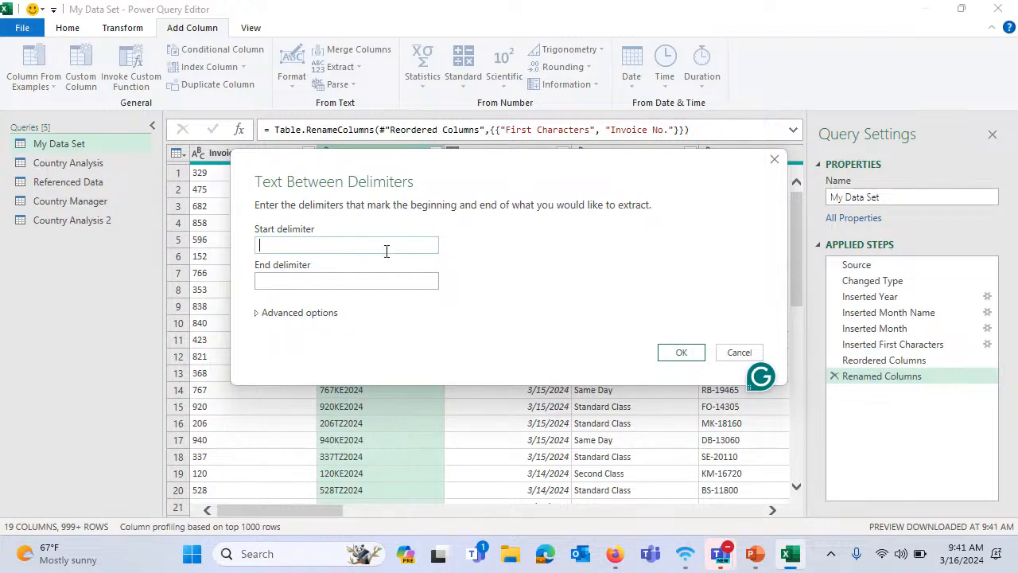
pyautogui.moveTo(340, 167); pyautogui.dragTo(646, 164)
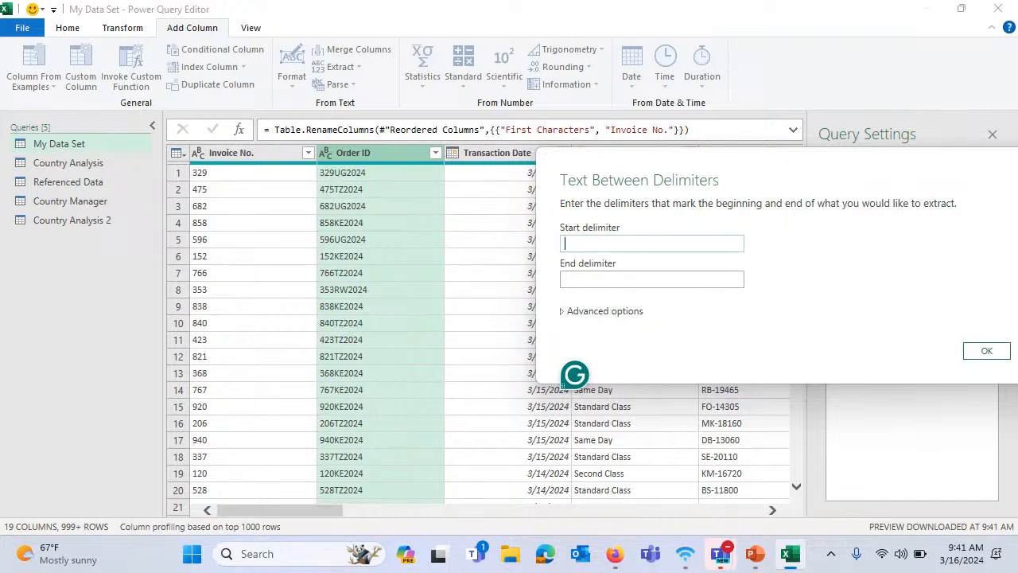
pyautogui.moveTo(952, 166); pyautogui.dragTo(621, 168)
pyautogui.click(747, 159)
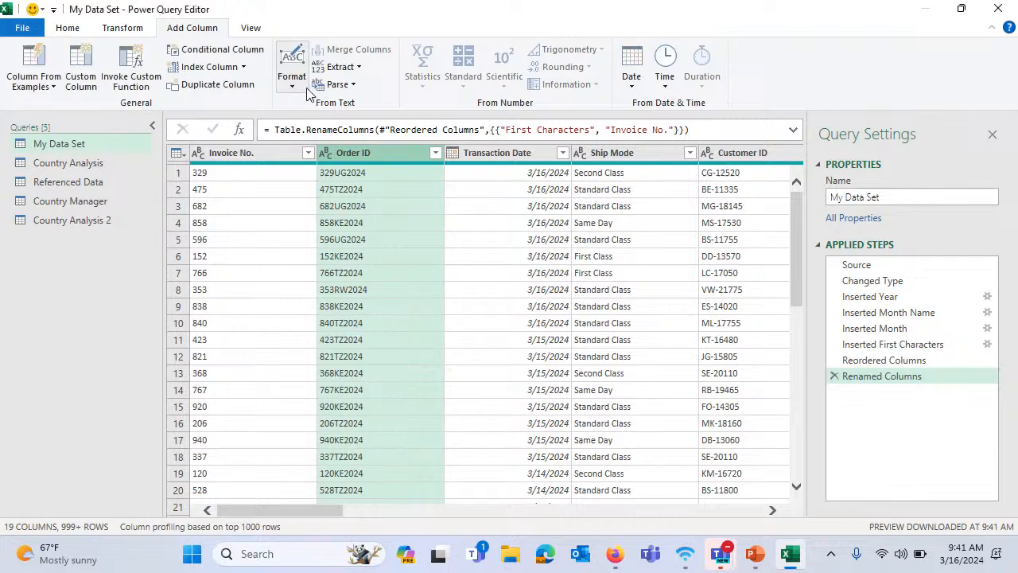
# Add a column extracting a text range from Order ID with starting index 4 and 2 characters
pyautogui.click(360, 69)
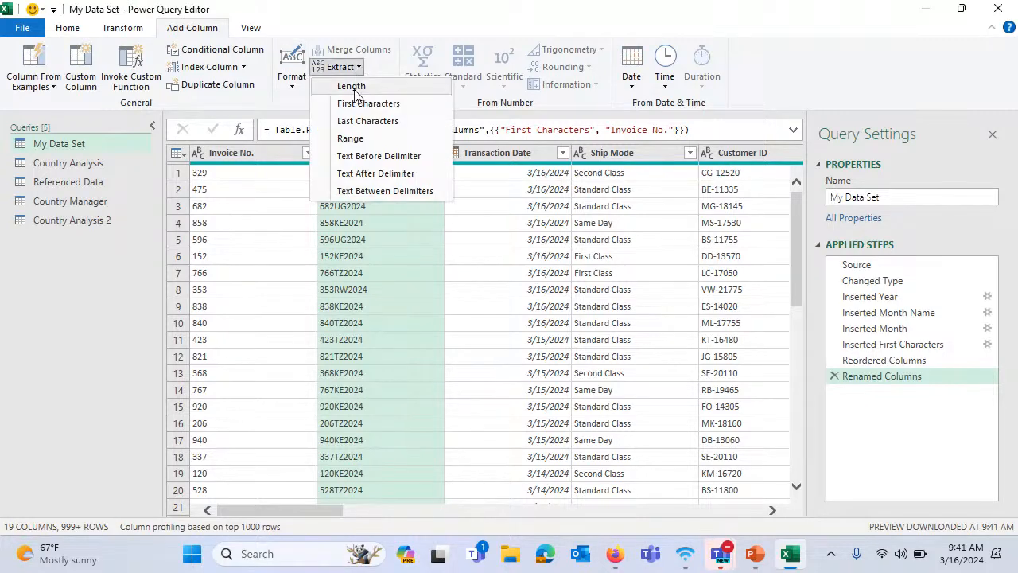
pyautogui.click(369, 139)
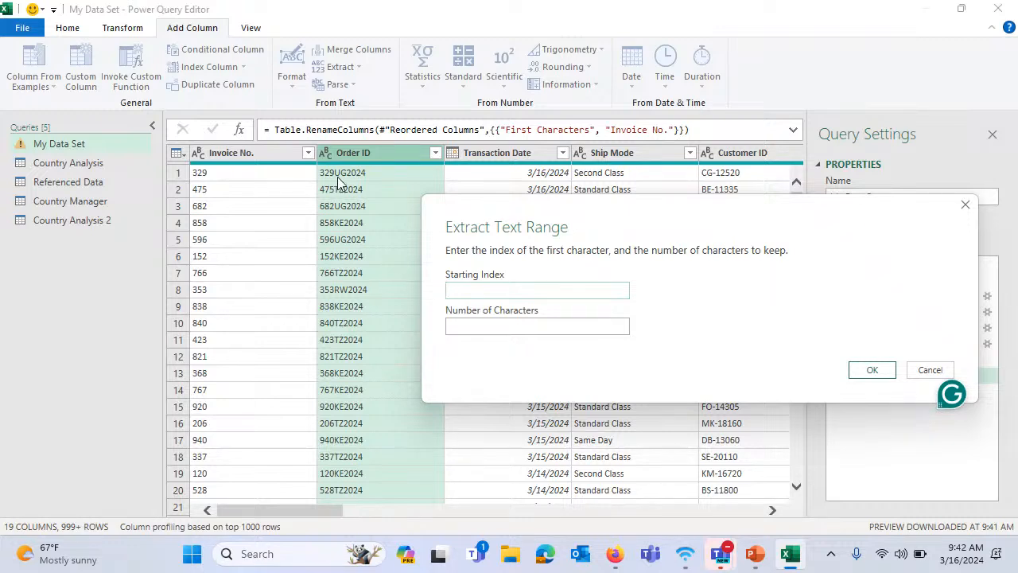
pyautogui.write('4')
pyautogui.click(467, 325)
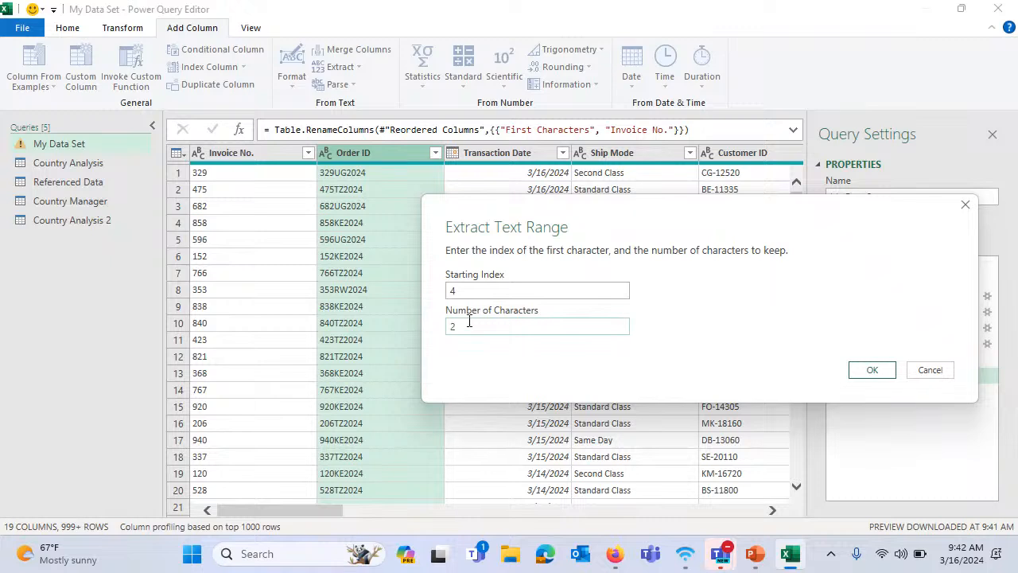
pyautogui.click(875, 372)
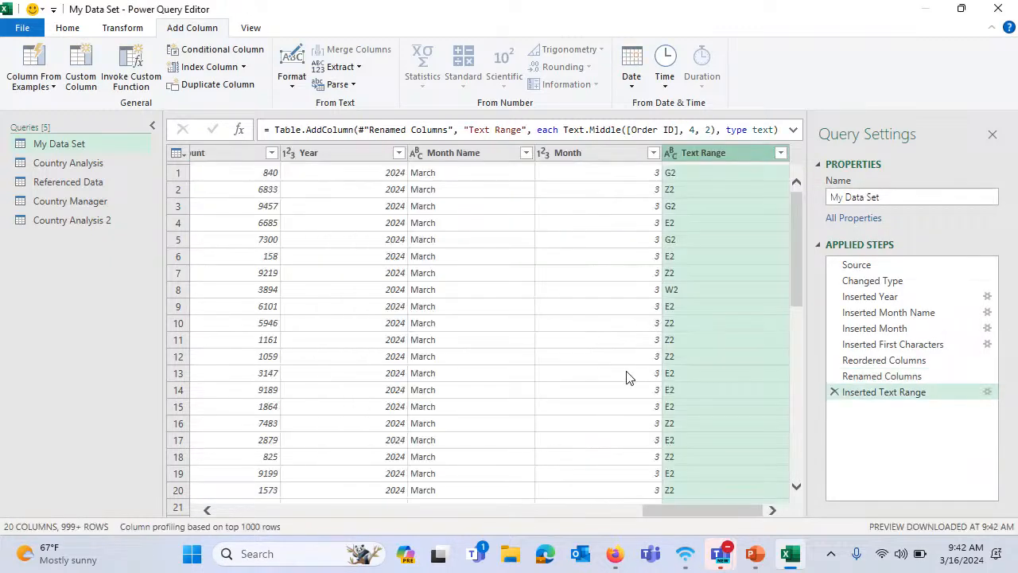
# Edit the Inserted Text Range step and set its starting index to 3
pyautogui.click(987, 395)
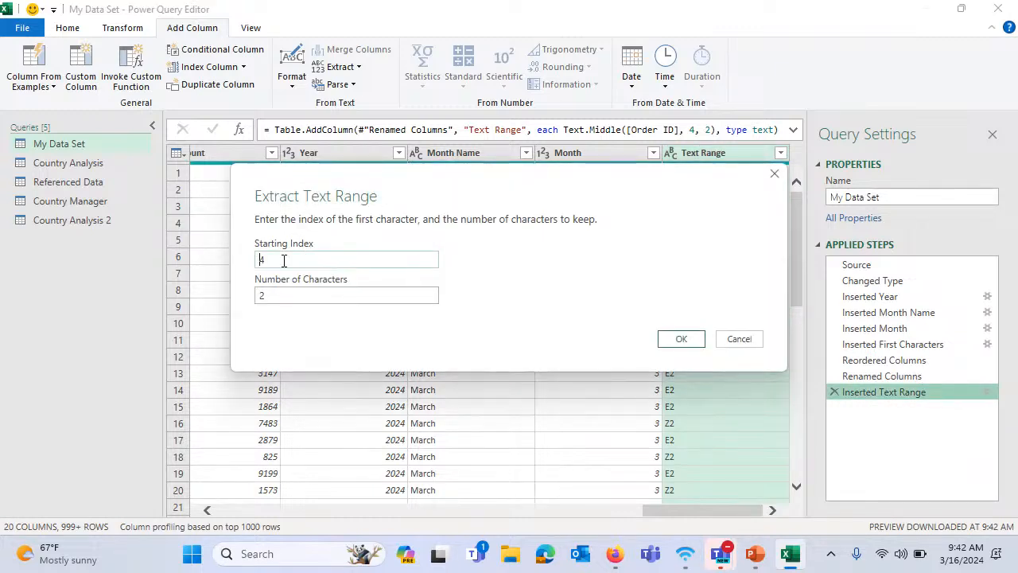
pyautogui.moveTo(285, 261); pyautogui.dragTo(162, 253)
pyautogui.write('3')
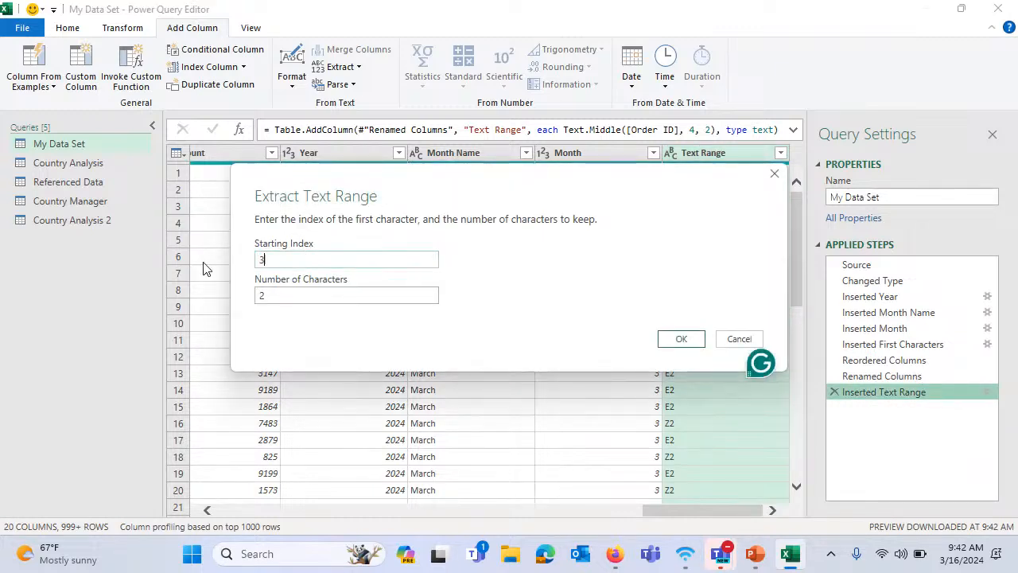
pyautogui.click(681, 339)
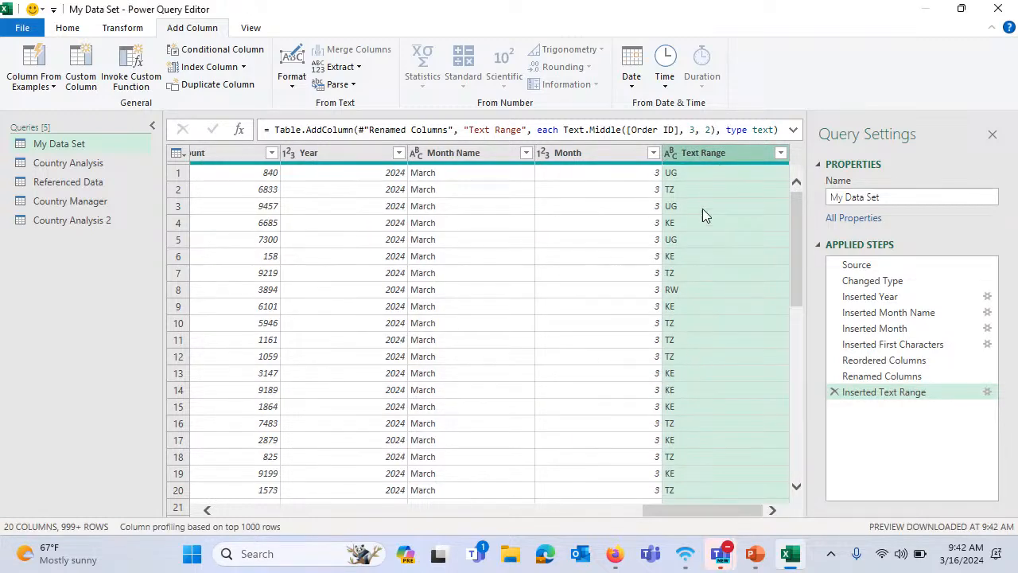
# Rename the Text Range column to Country Code
pyautogui.doubleClick(703, 155)
pyautogui.write('Country Code')
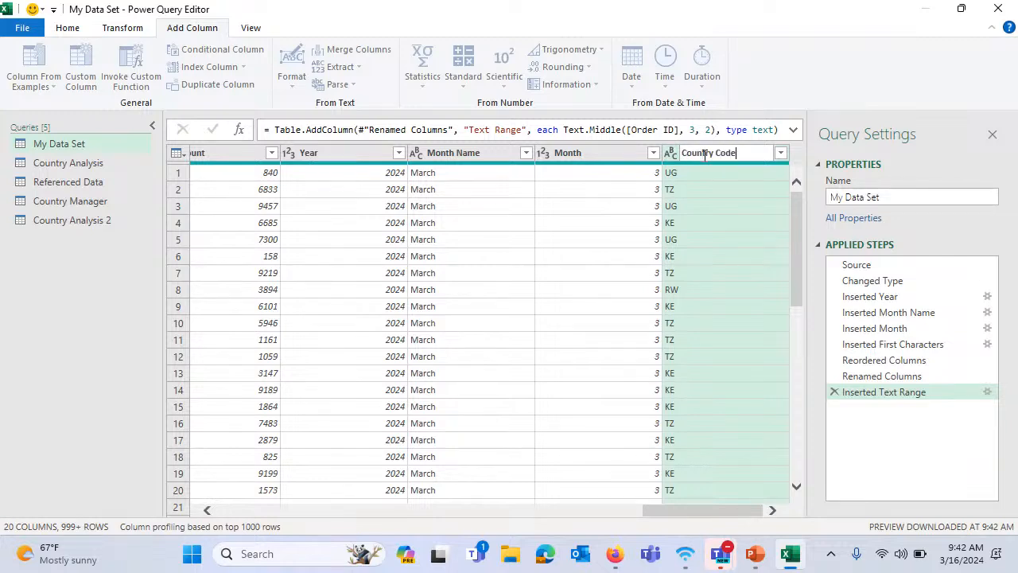
pyautogui.press('Return')
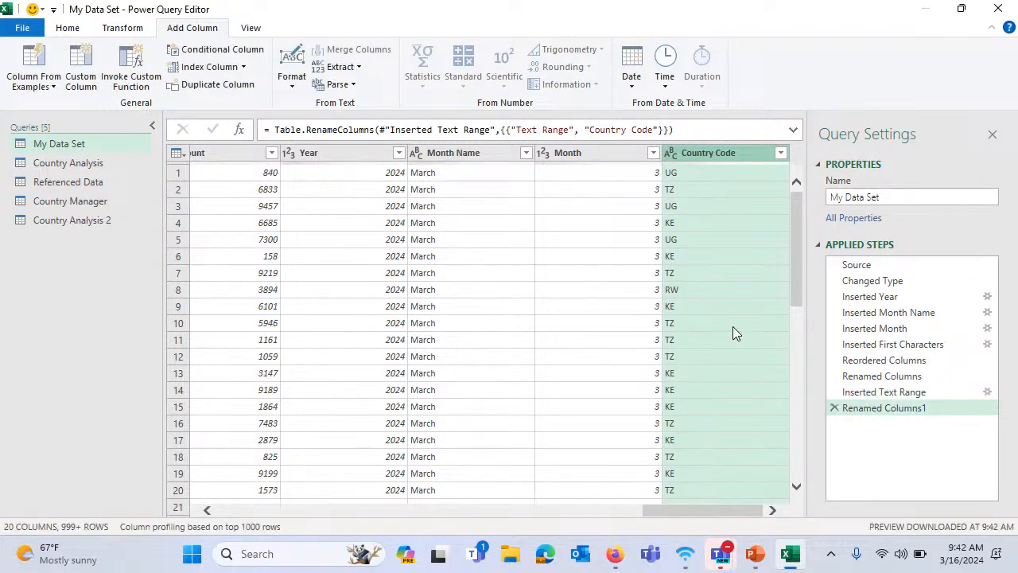
# Remove the City and Country columns from the My Data Set query
pyautogui.moveTo(682, 513); pyautogui.dragTo(411, 513)
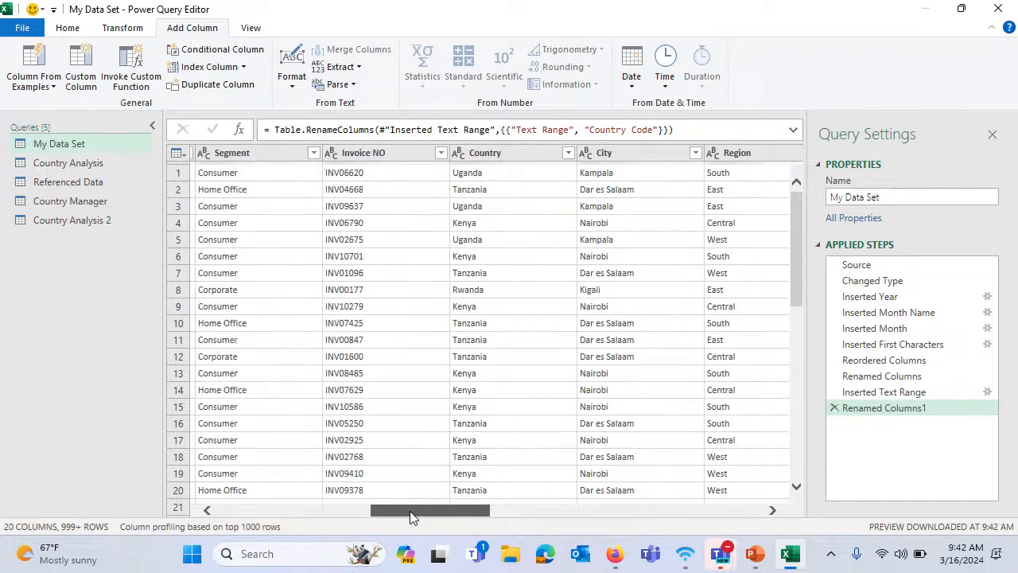
pyautogui.click(635, 155)
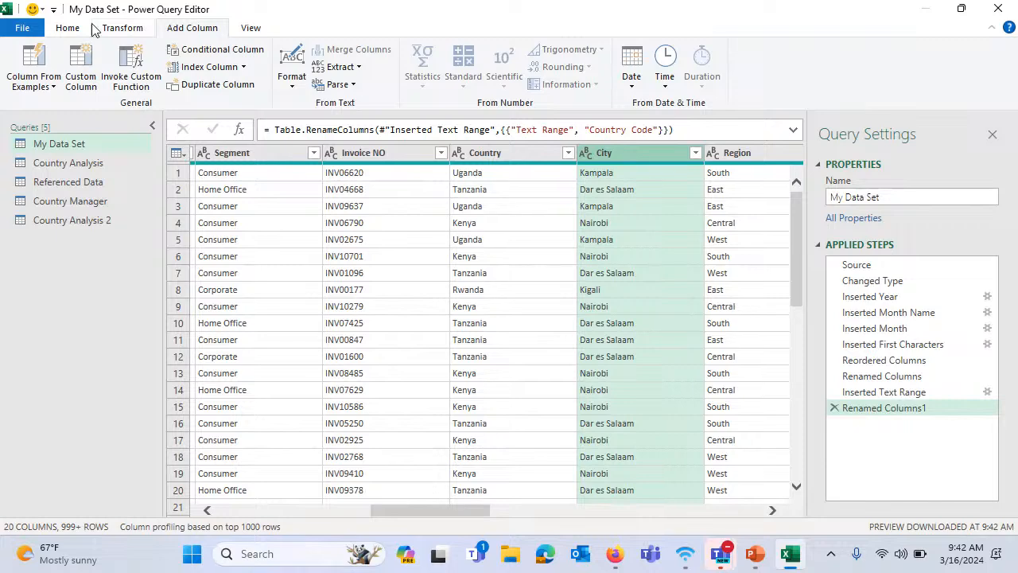
pyautogui.click(68, 28)
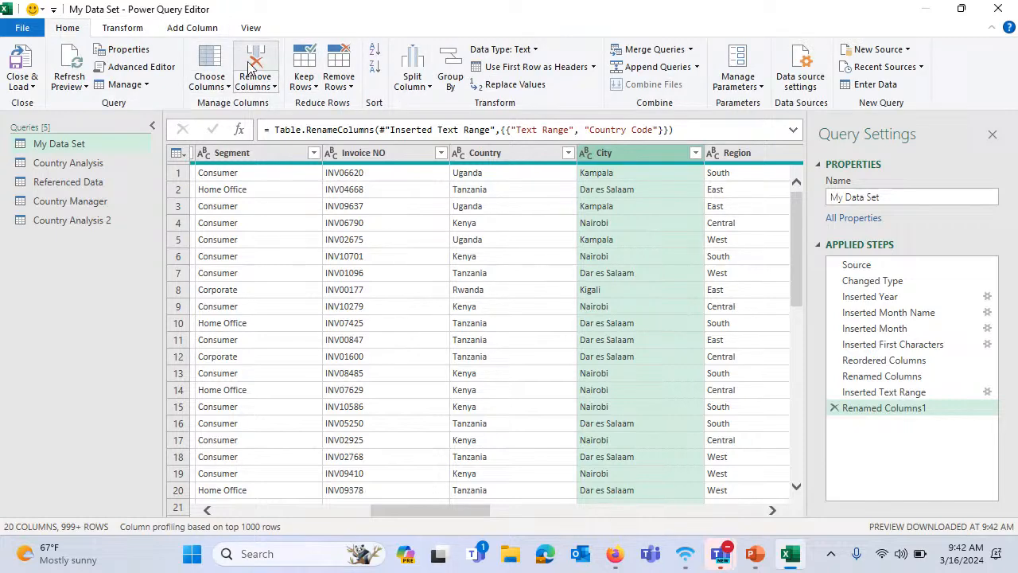
pyautogui.click(253, 64)
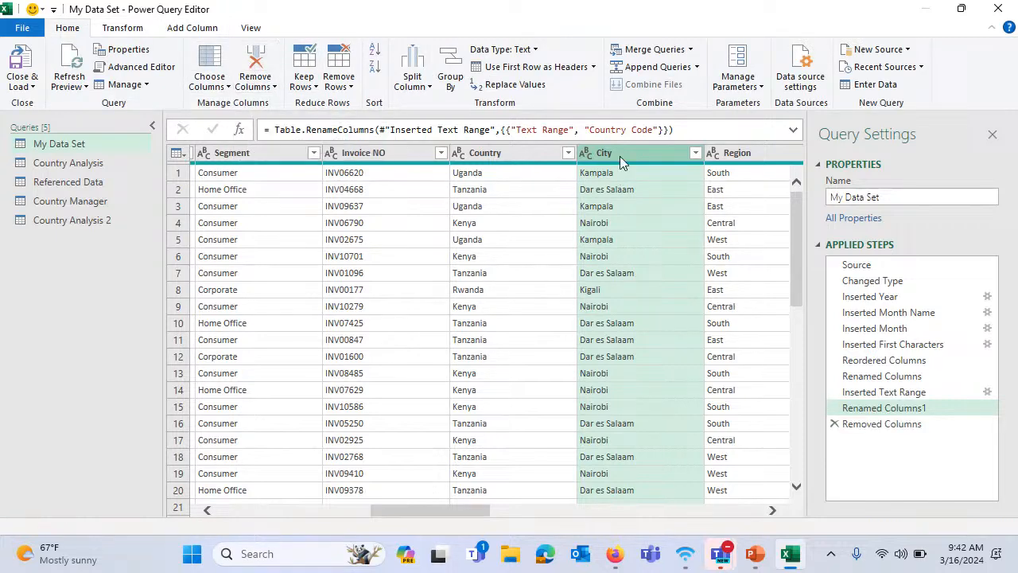
pyautogui.click(481, 156)
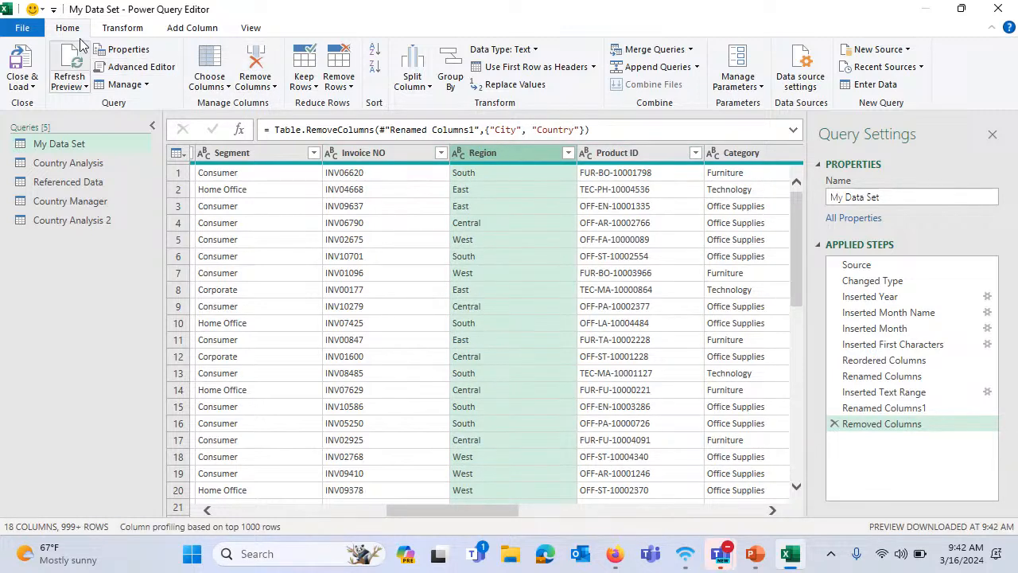
# Close and load the query changes into the workbook, and check the last and first columns of the reloaded My Data Set table
pyautogui.click(39, 84)
pyautogui.click(50, 102)
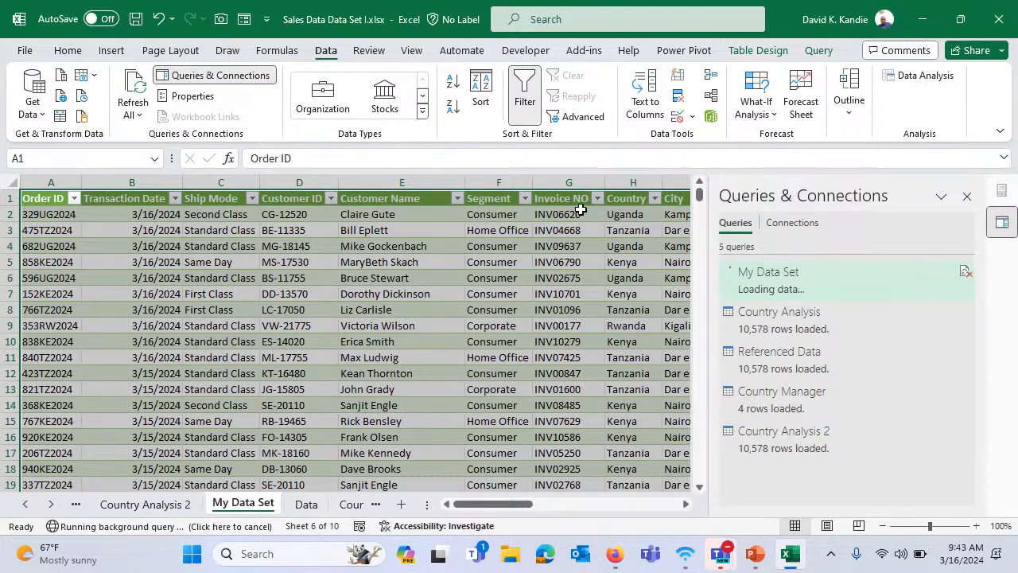
pyautogui.click(521, 250)
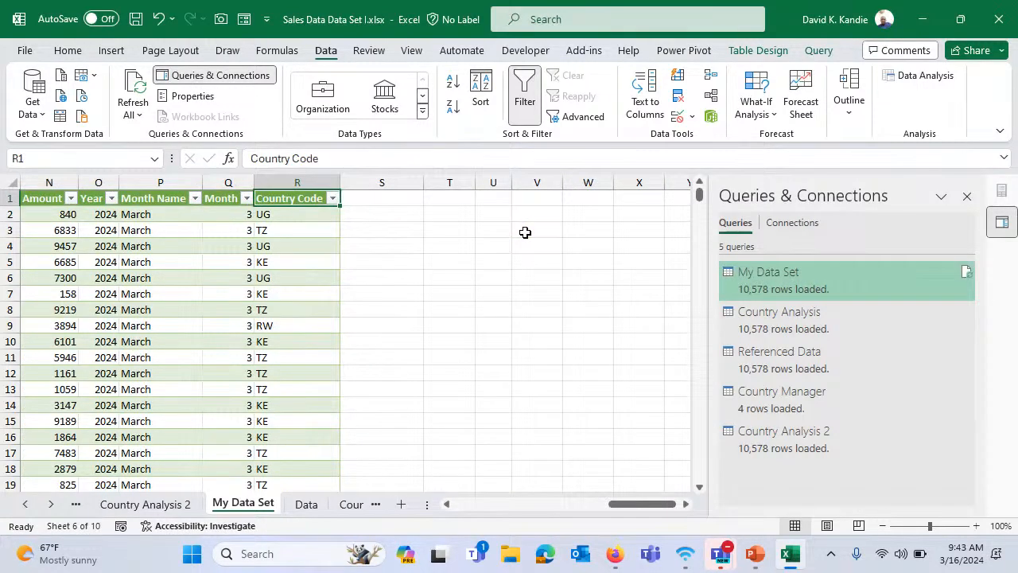
pyautogui.hotkey('ctrl', 'Home')
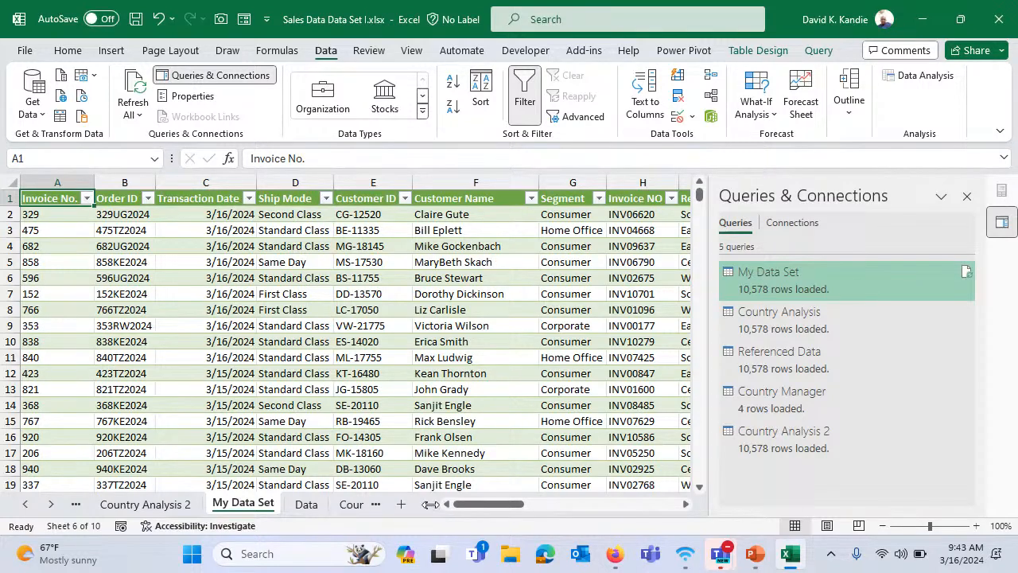
# Convert range A1:B5 on the Country Code sheet into a table with headers and load it into Power Query
pyautogui.moveTo(437, 504); pyautogui.dragTo(653, 519)
pyautogui.click(373, 504)
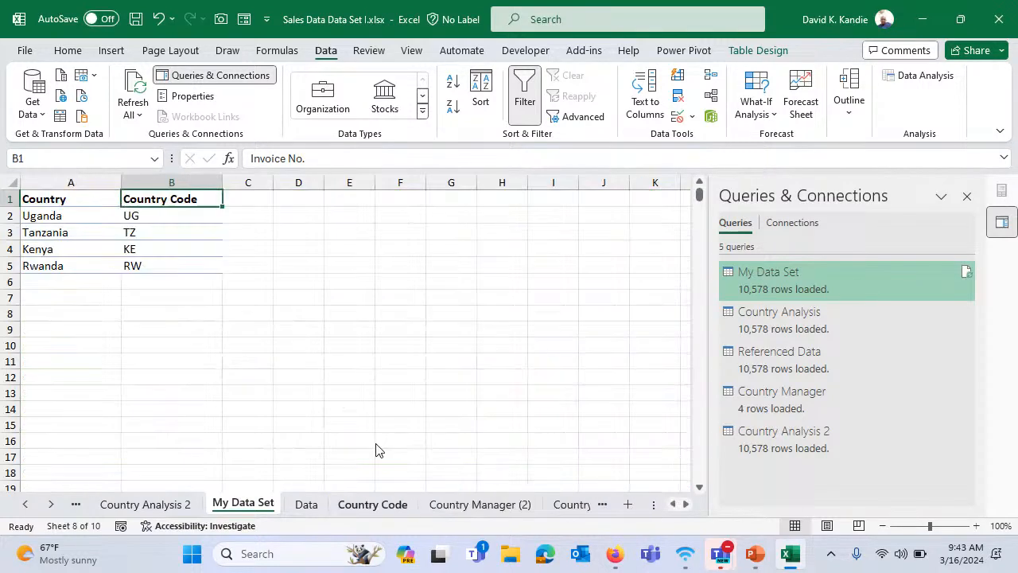
pyautogui.click(96, 234)
pyautogui.click(69, 181)
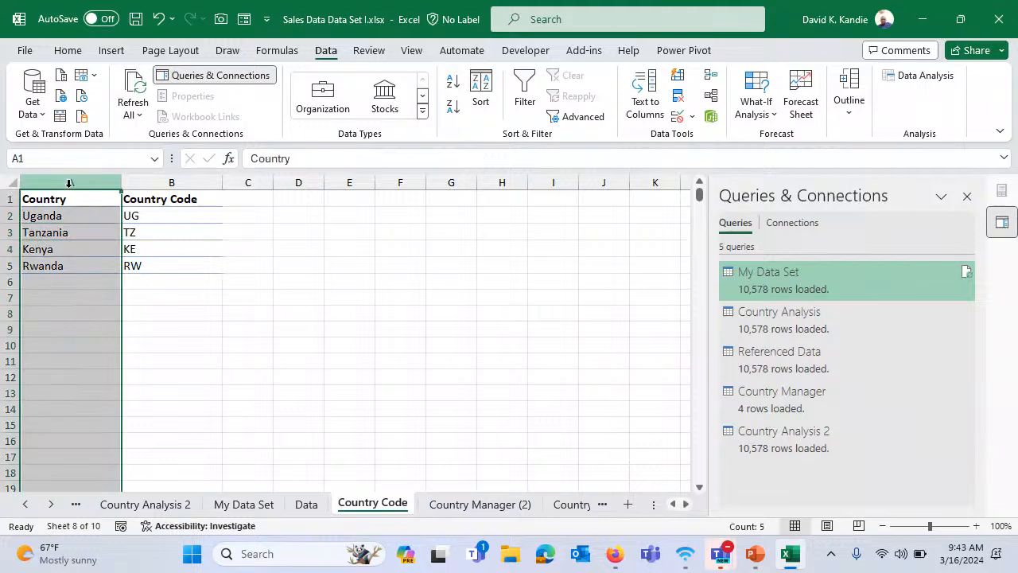
pyautogui.click(170, 182)
pyautogui.click(157, 262)
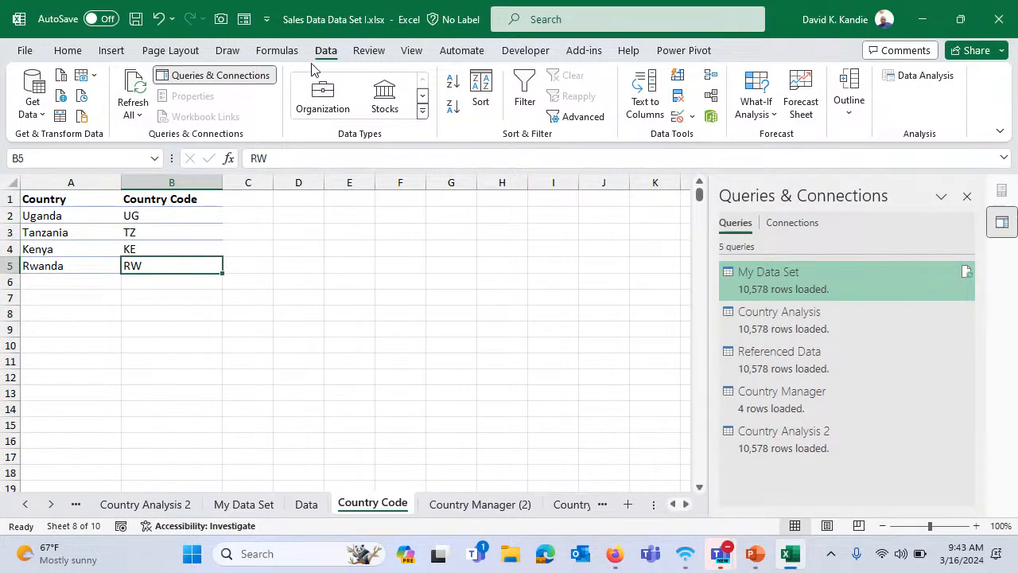
pyautogui.click(60, 117)
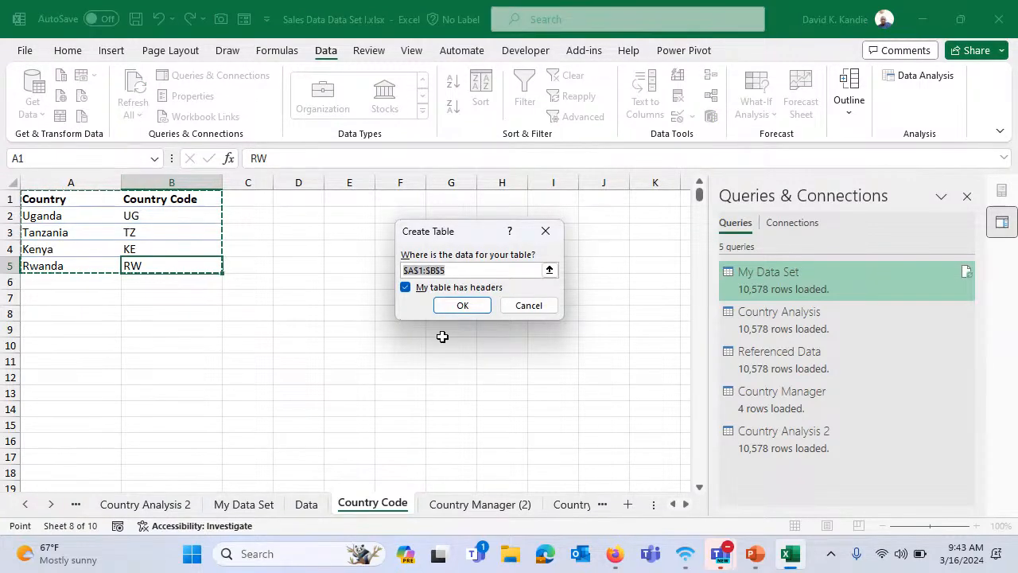
pyautogui.click(461, 307)
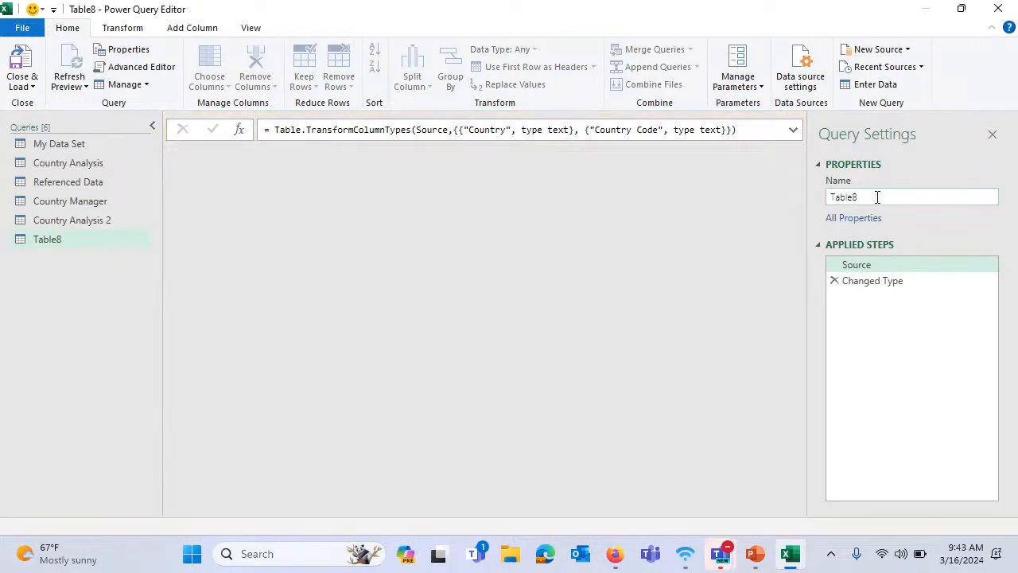
# Rename the new lookup table query as Country Code
pyautogui.doubleClick(849, 197)
pyautogui.write('Country Code')
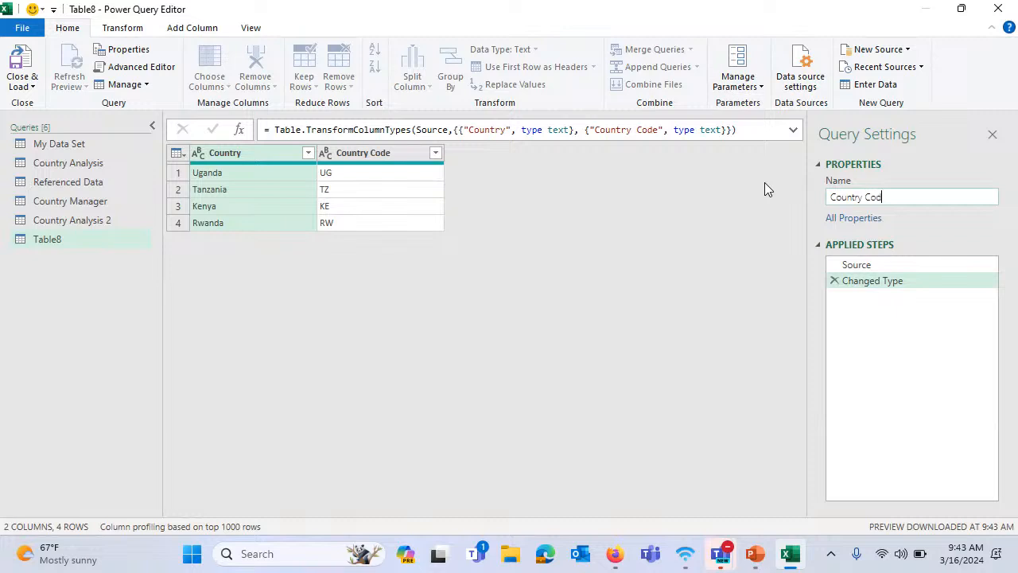
pyautogui.press('Return')
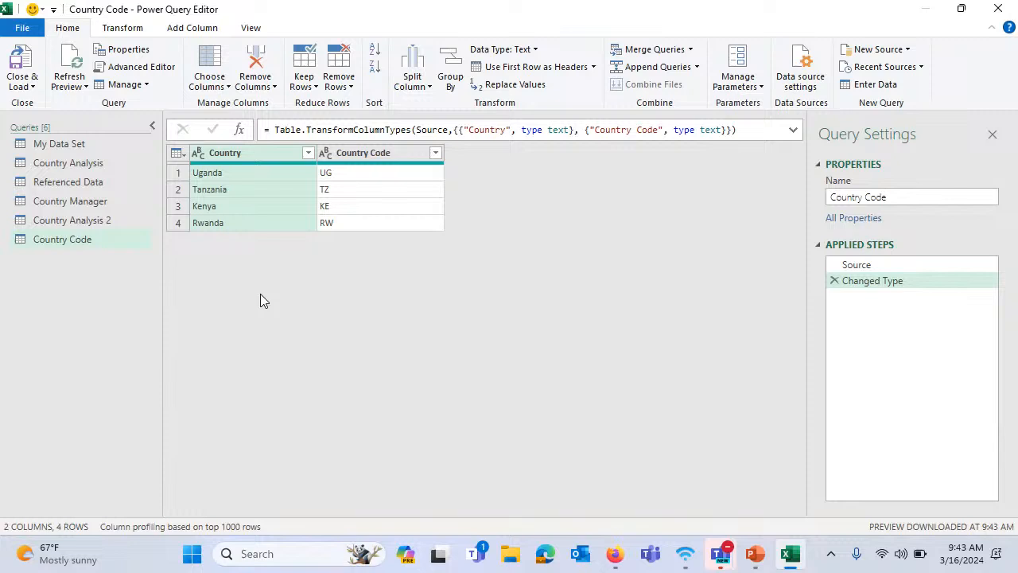
# Merge the My Data Set query with the Country Code query, matching their Country Code columns with a Left Outer join
pyautogui.click(90, 147)
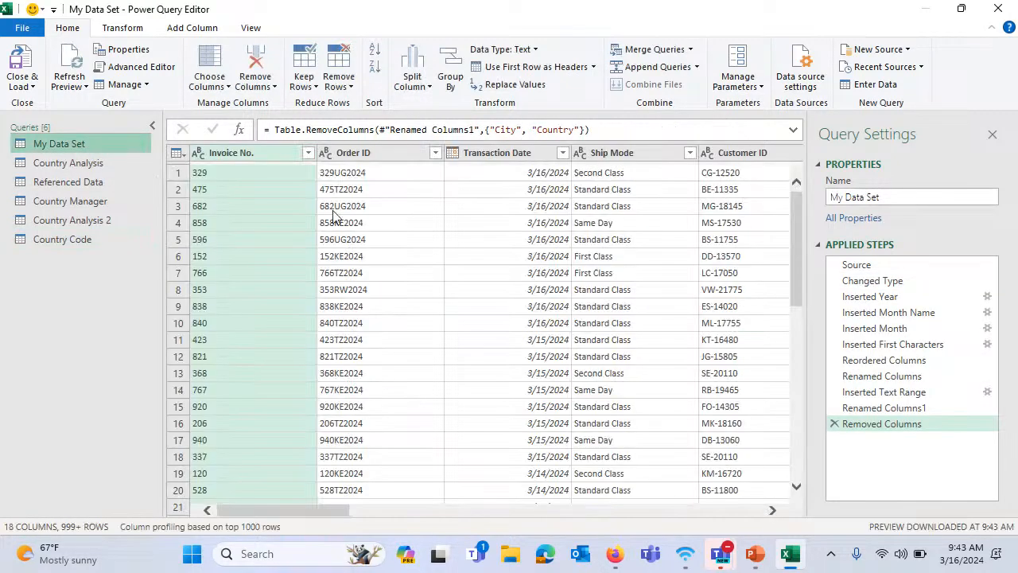
pyautogui.moveTo(292, 508); pyautogui.dragTo(716, 510)
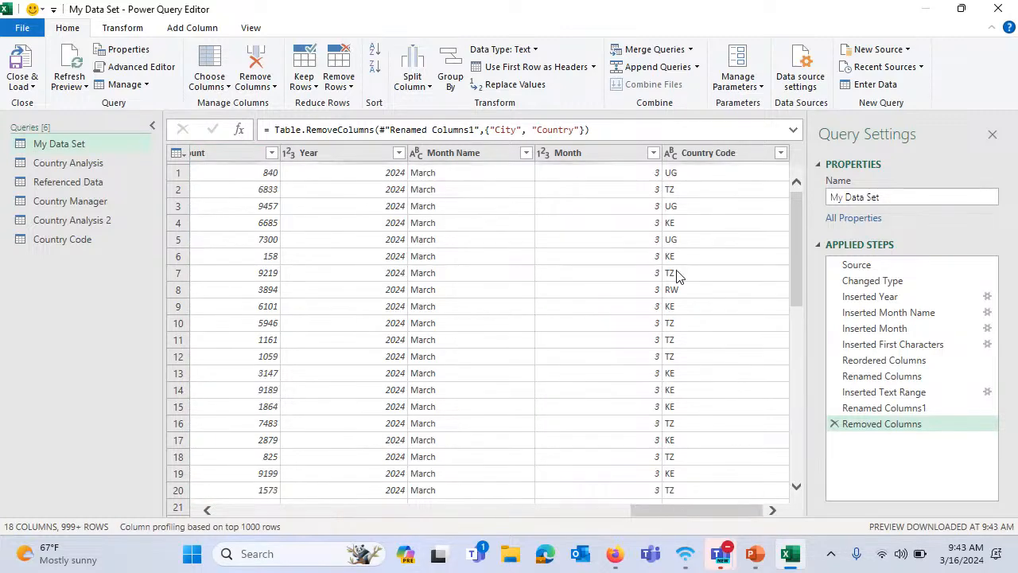
pyautogui.click(644, 53)
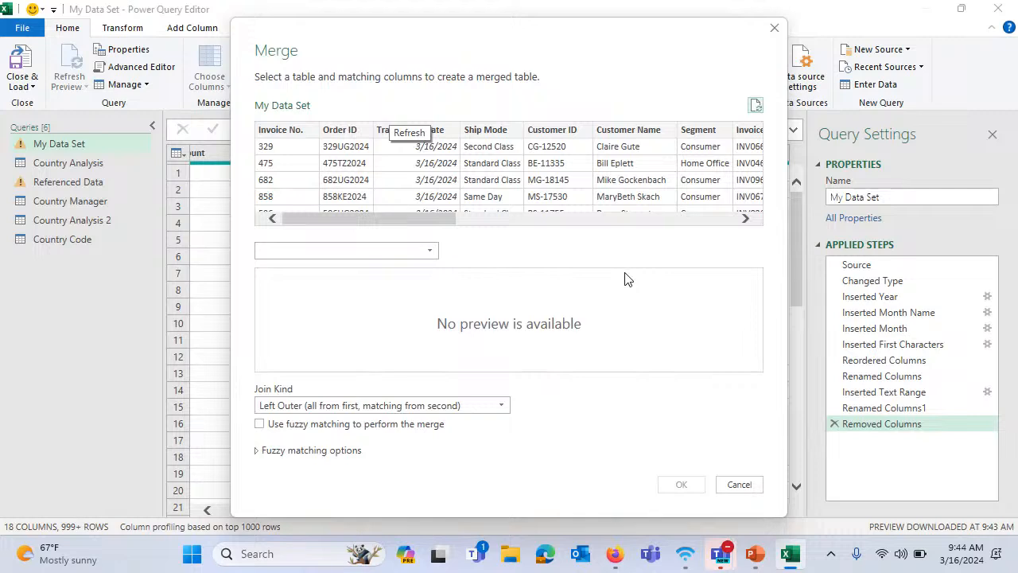
pyautogui.click(372, 252)
pyautogui.click(347, 302)
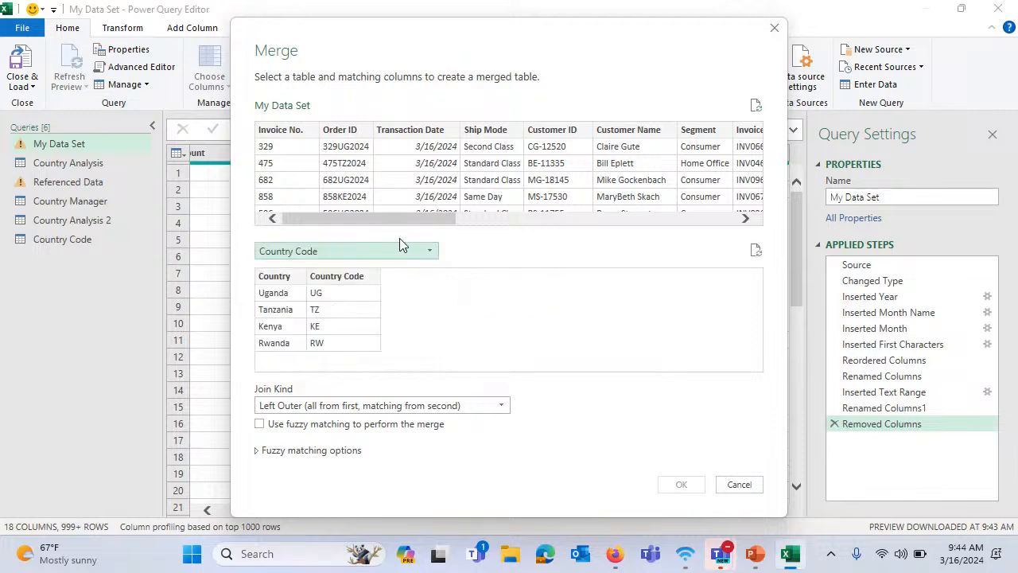
pyautogui.click(347, 276)
pyautogui.moveTo(385, 224); pyautogui.dragTo(795, 251)
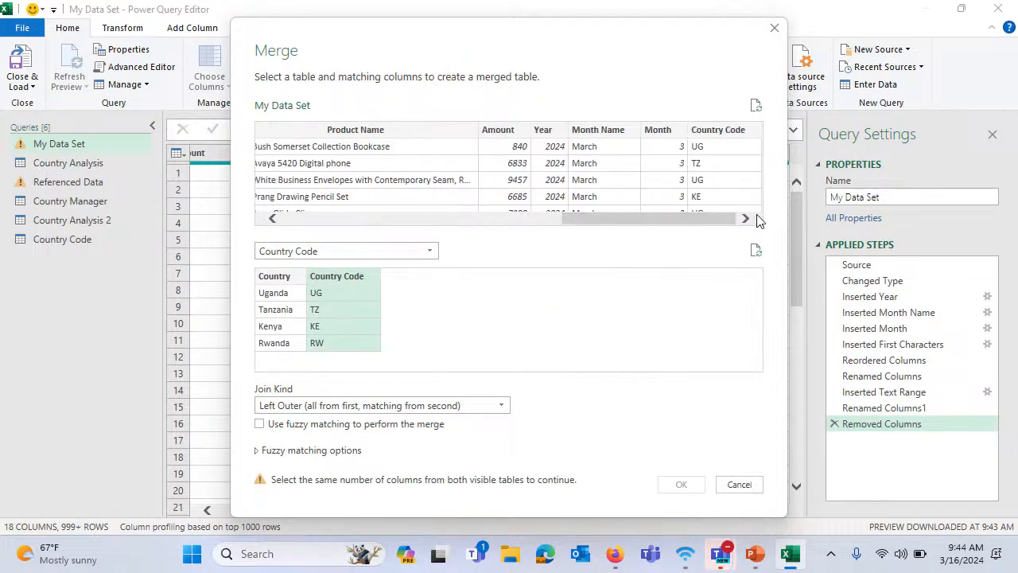
pyautogui.click(727, 131)
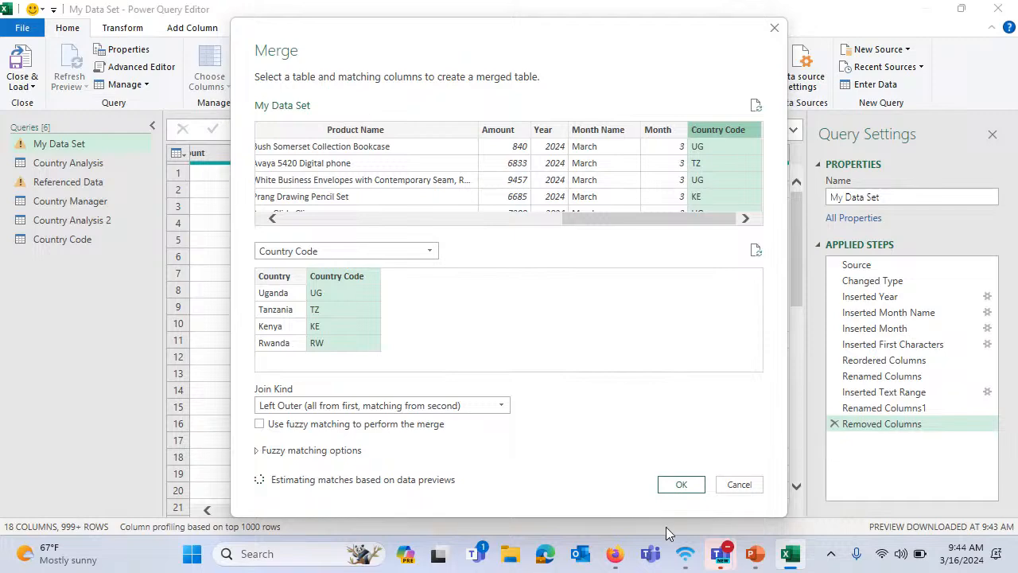
pyautogui.click(681, 486)
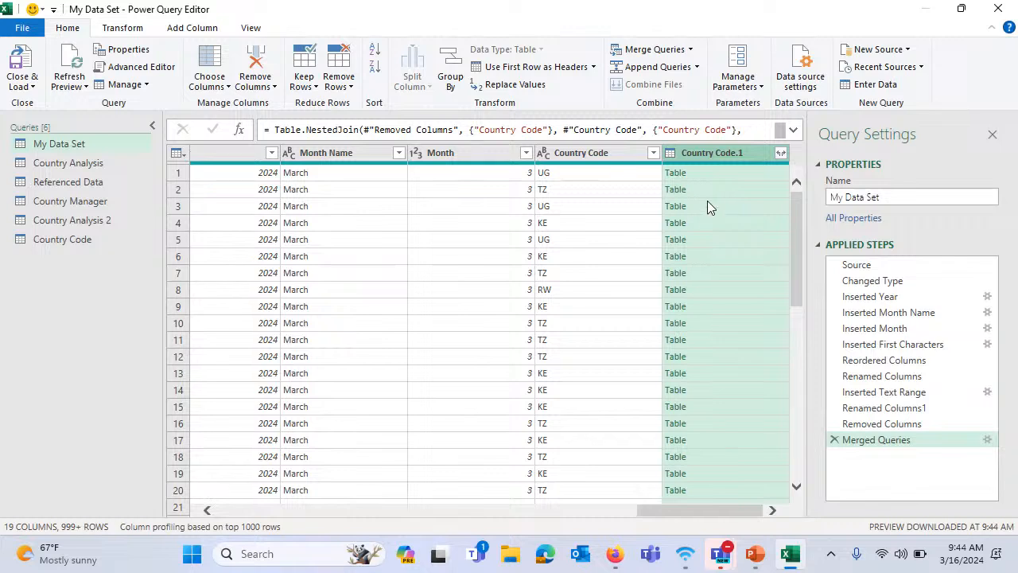
# Expand the merged Country Code.1 column to include only the Country field, keeping the original column name as prefix
pyautogui.click(780, 153)
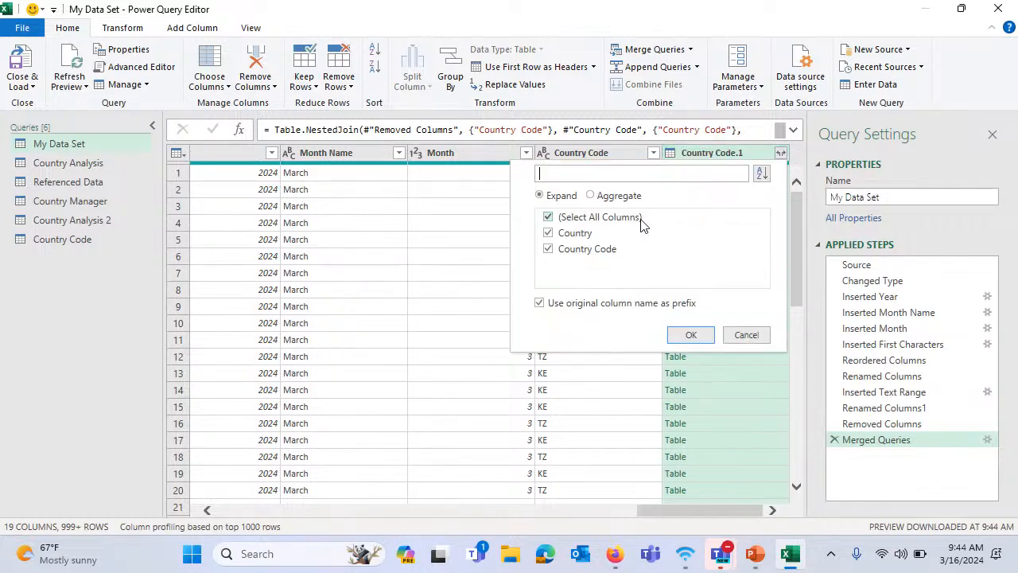
pyautogui.click(548, 234)
pyautogui.click(548, 251)
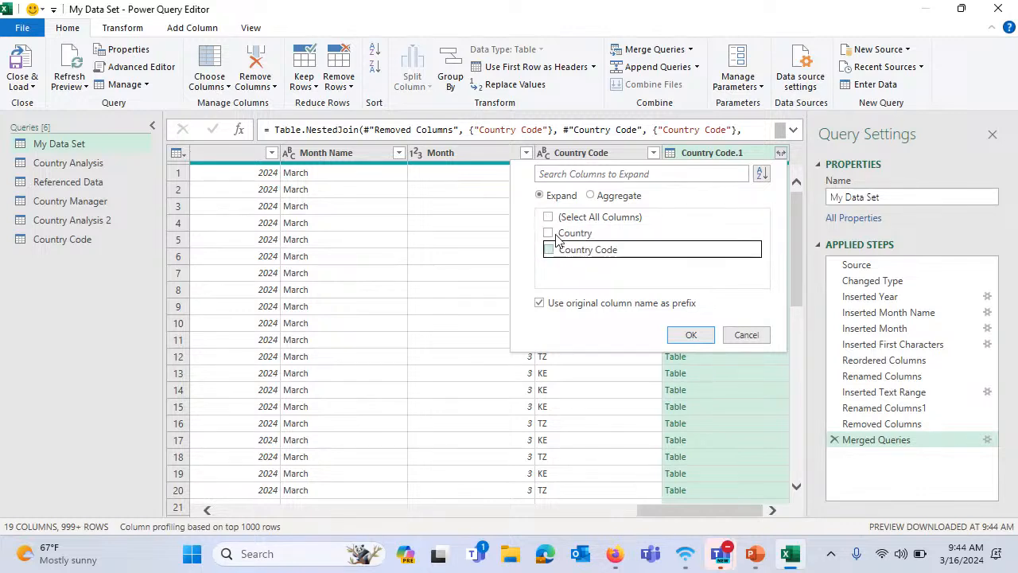
pyautogui.click(548, 234)
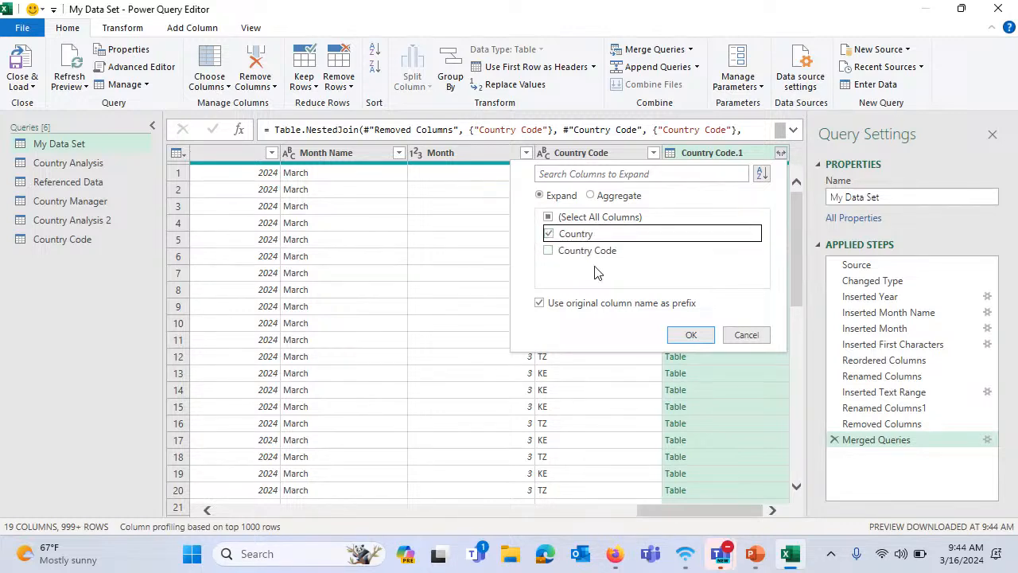
pyautogui.click(689, 331)
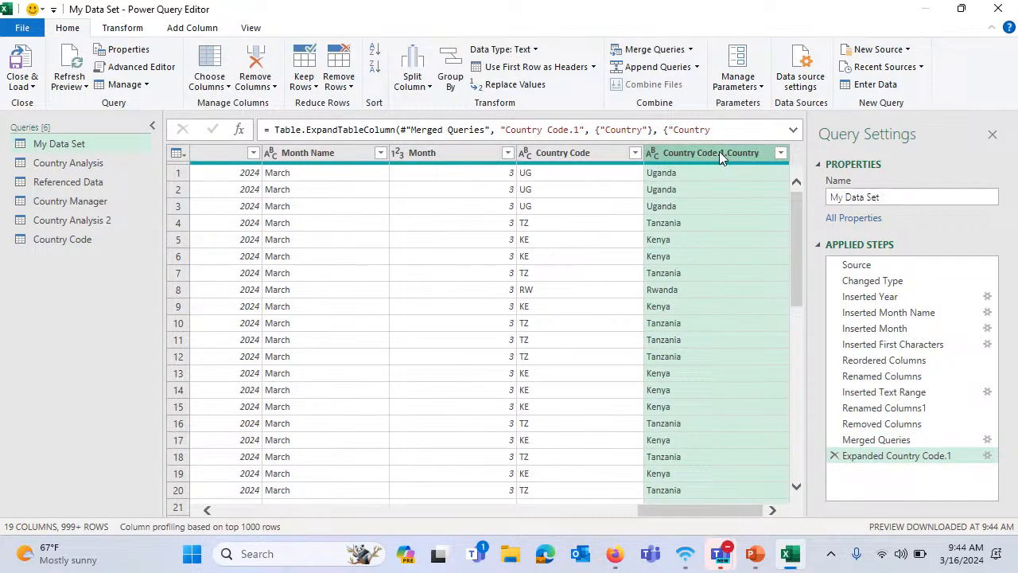
# Move the Country Code.1.Country column between the Product Name and Amount columns
pyautogui.moveTo(719, 151); pyautogui.dragTo(315, 169)
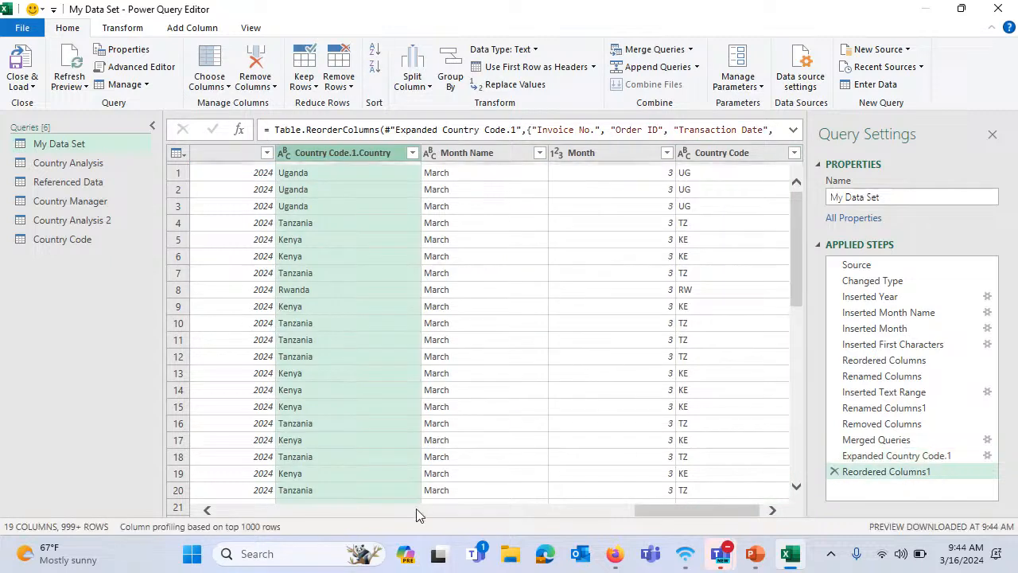
pyautogui.moveTo(334, 150); pyautogui.dragTo(391, 172)
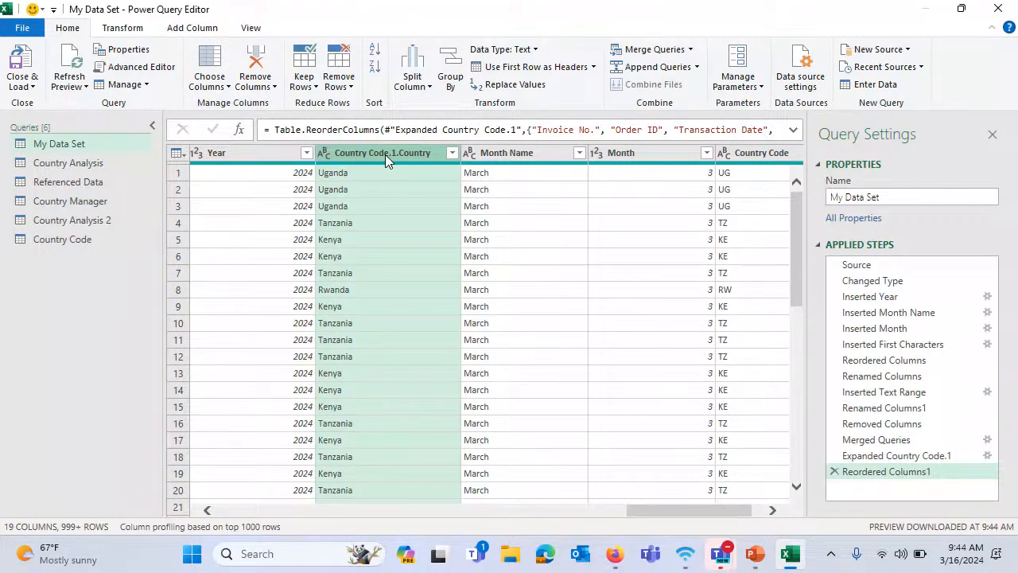
pyautogui.rightClick(385, 154)
pyautogui.moveTo(495, 486)
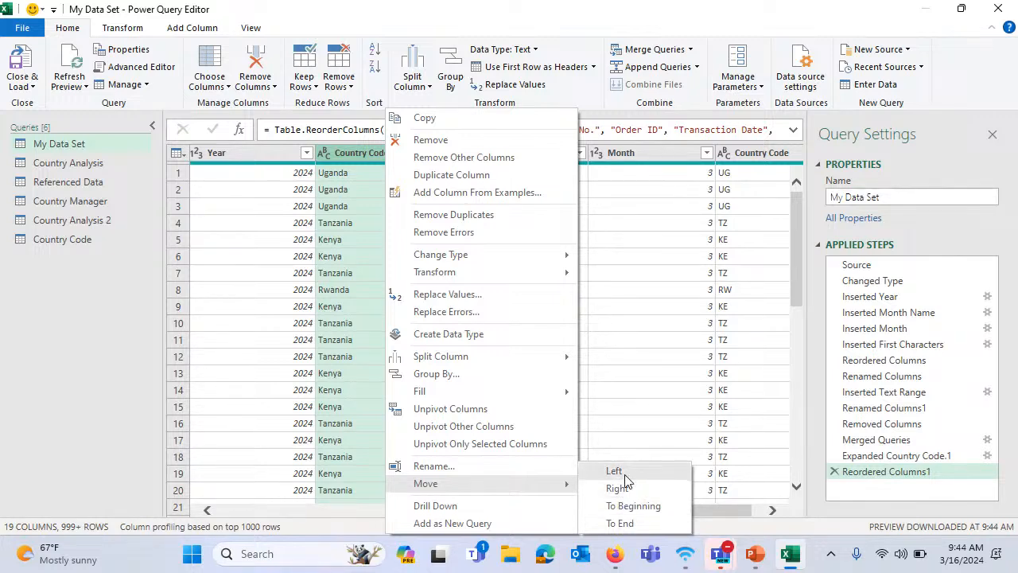
pyautogui.click(359, 149)
pyautogui.moveTo(359, 149); pyautogui.dragTo(485, 205)
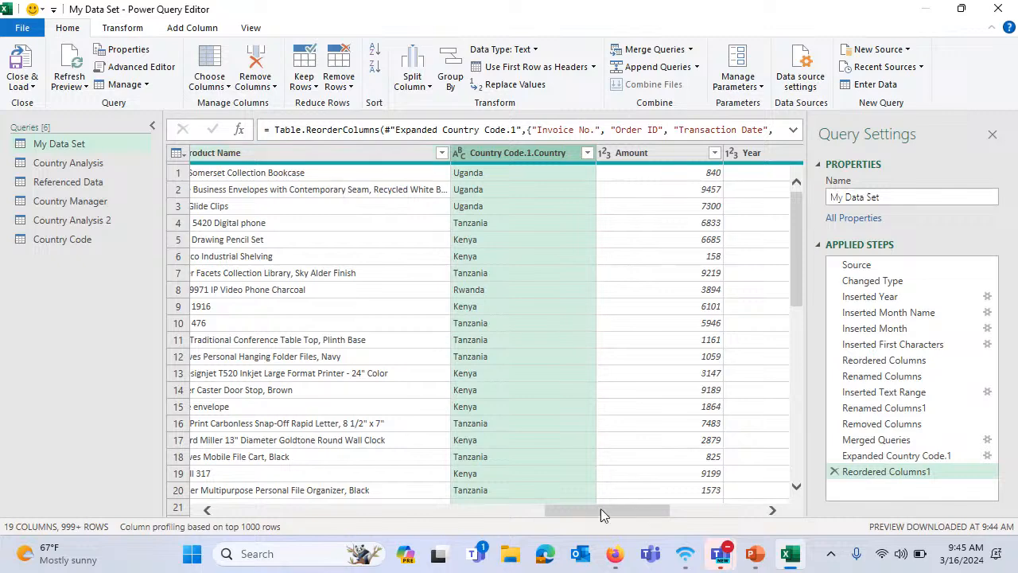
pyautogui.moveTo(601, 510); pyautogui.dragTo(533, 502)
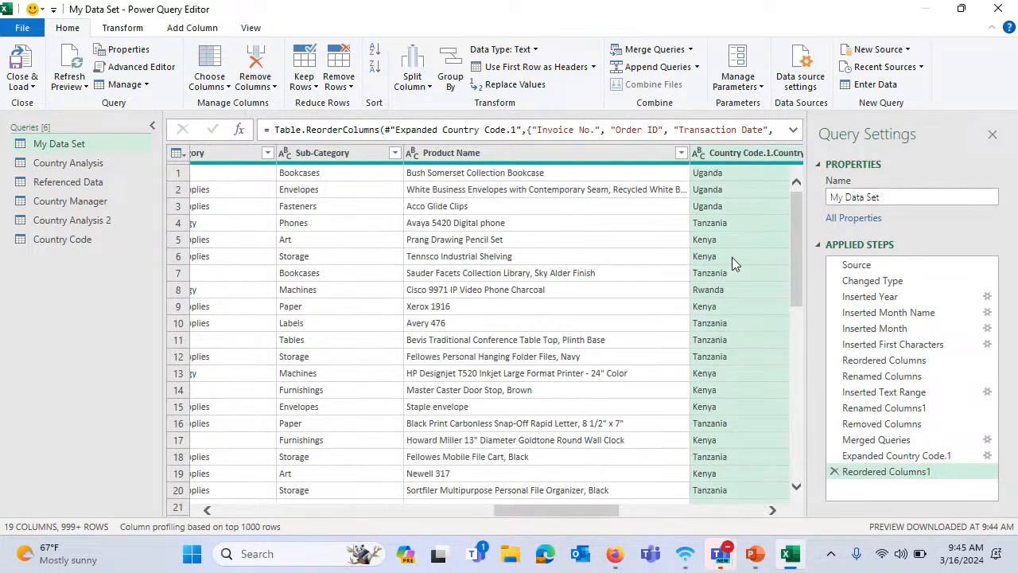
# Move the Country Code.1.Country column to the beginning of the query, and reposition it between Ship Mode and Customer ID
pyautogui.rightClick(721, 159)
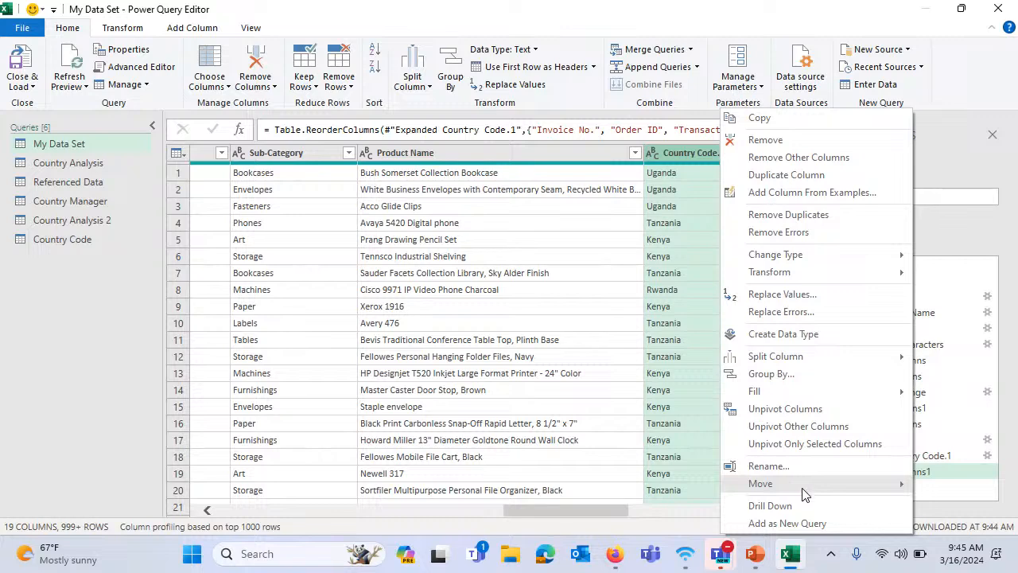
pyautogui.moveTo(813, 486)
pyautogui.click(661, 506)
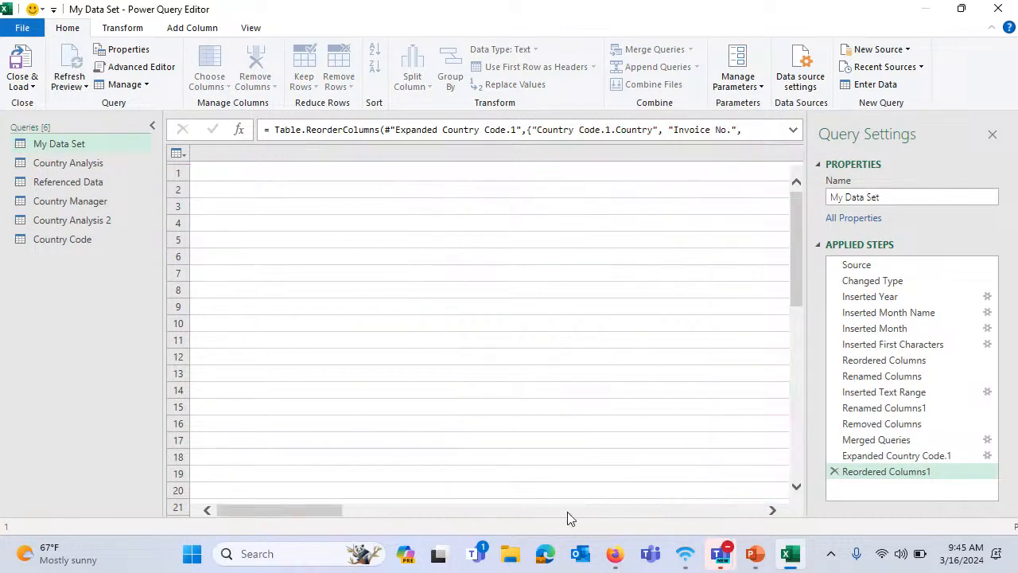
pyautogui.moveTo(267, 152); pyautogui.dragTo(764, 169)
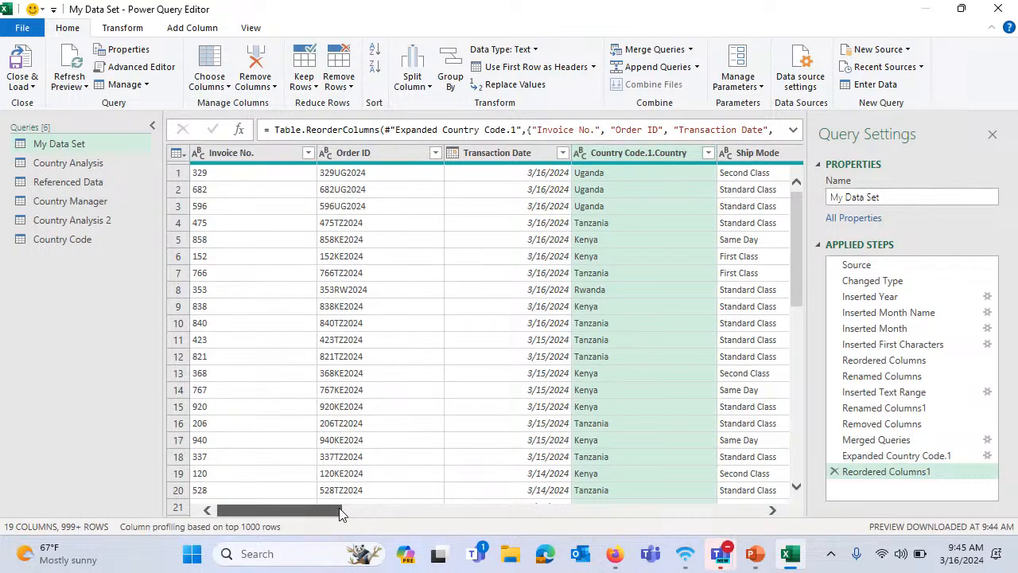
pyautogui.moveTo(339, 513); pyautogui.dragTo(379, 513)
pyautogui.moveTo(447, 153); pyautogui.dragTo(655, 190)
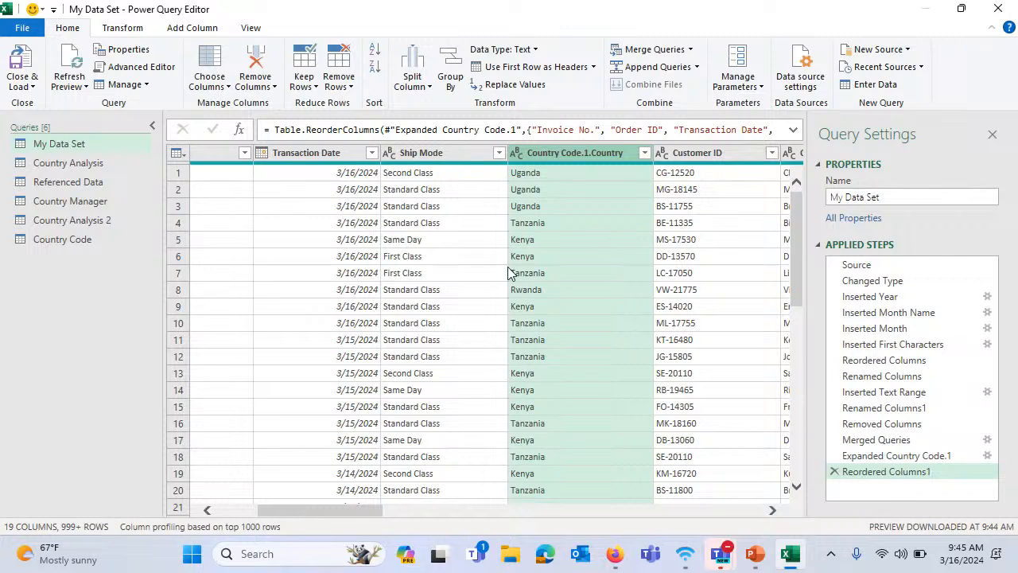
pyautogui.moveTo(373, 513); pyautogui.dragTo(424, 516)
pyautogui.moveTo(398, 150); pyautogui.dragTo(560, 181)
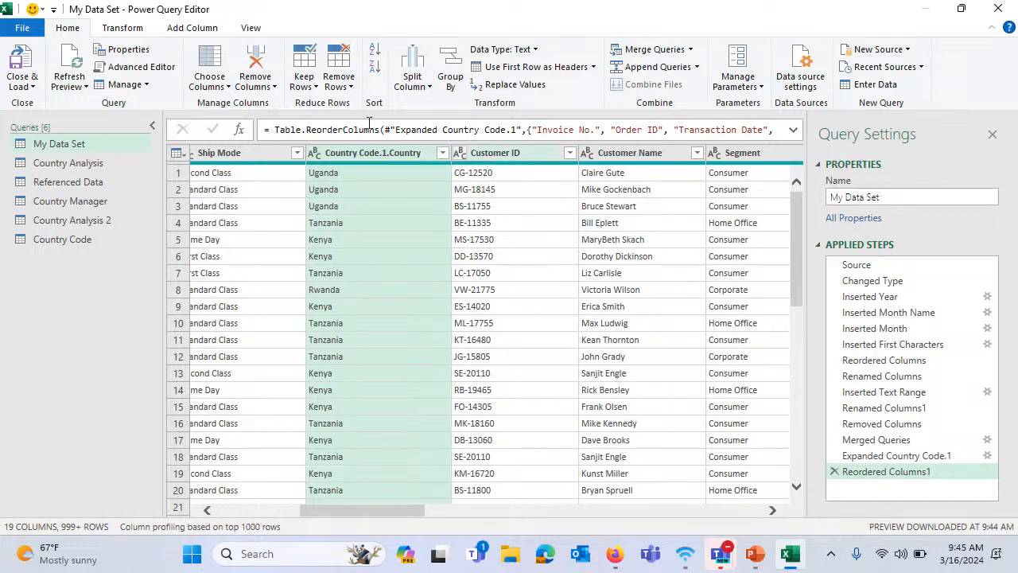
# Try to rename the Country Code.1.Country column as Country Code
pyautogui.doubleClick(411, 153)
pyautogui.write('Country Code')
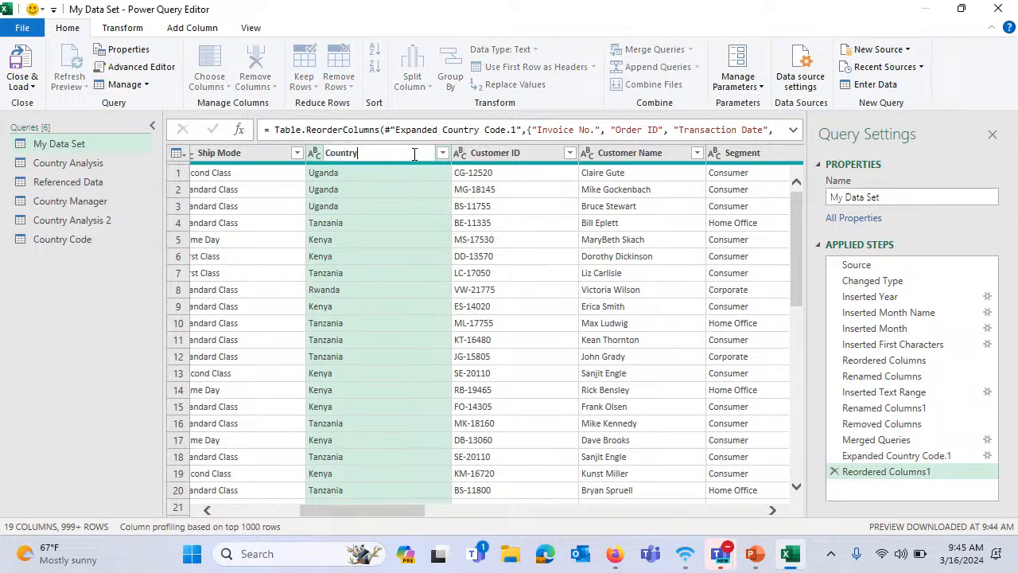
pyautogui.press('Return')
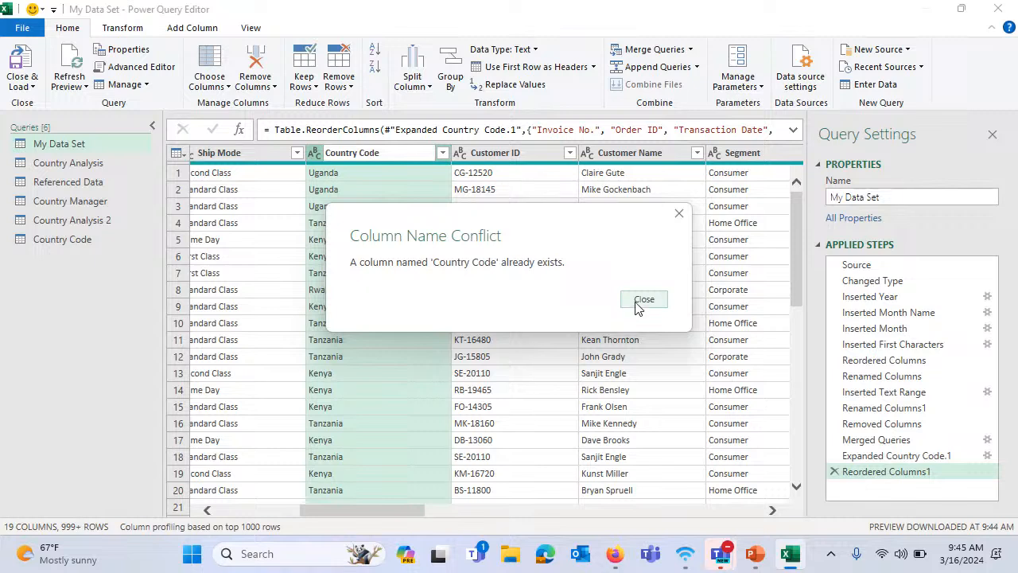
pyautogui.click(643, 300)
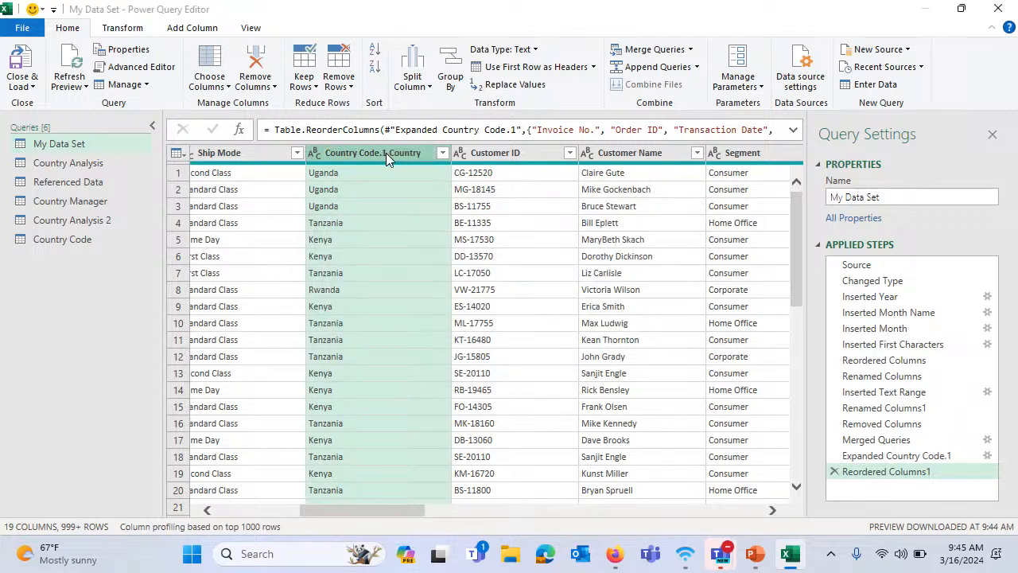
# Rename the Country Code.1.Country column as Country
pyautogui.doubleClick(386, 152)
pyautogui.write('Countr')
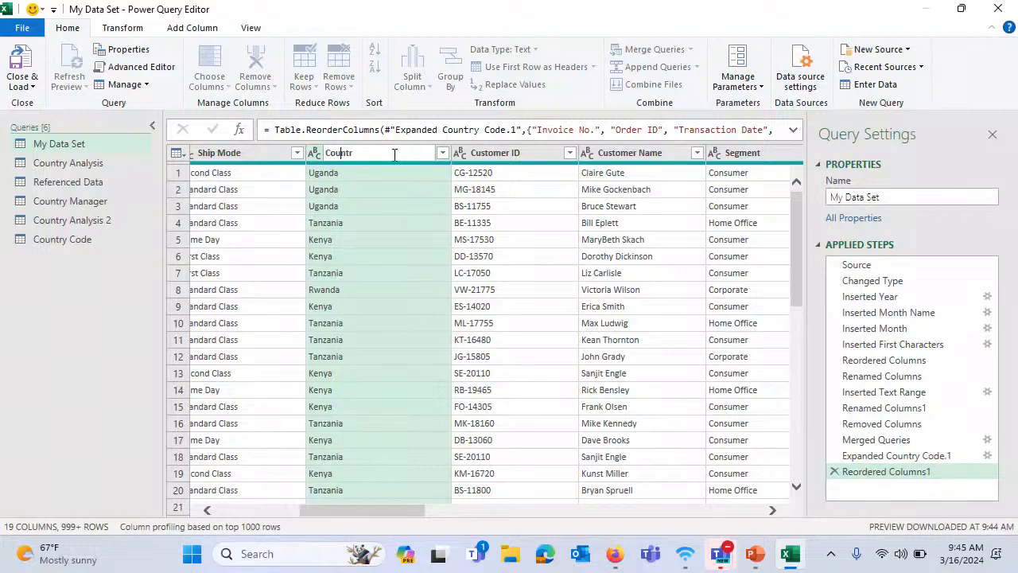
pyautogui.write('y')
pyautogui.press('Return')
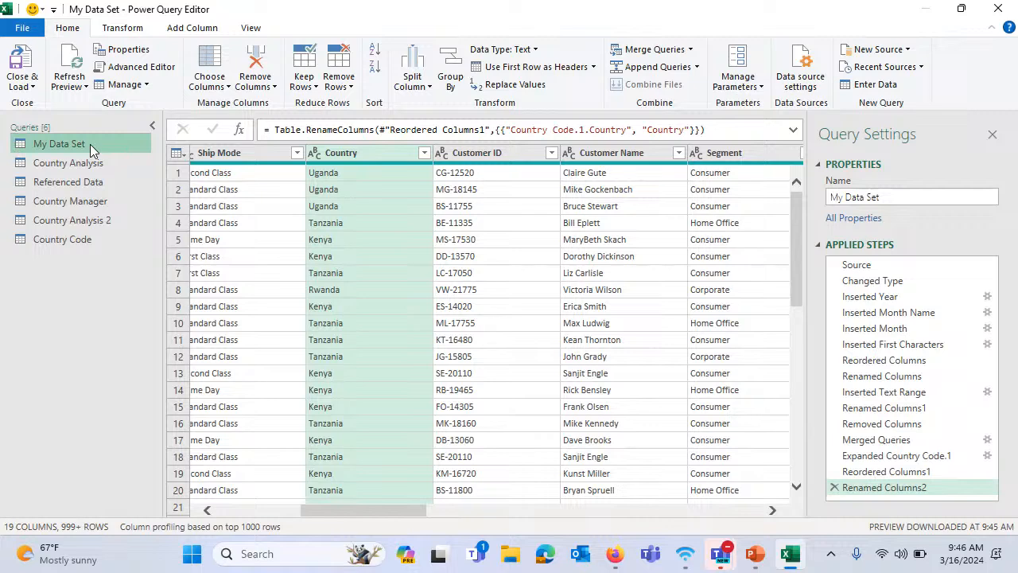
# Review the Renamed Columns, Renamed Columns1 and Removed Columns applied steps of the My Data Set query
pyautogui.click(879, 377)
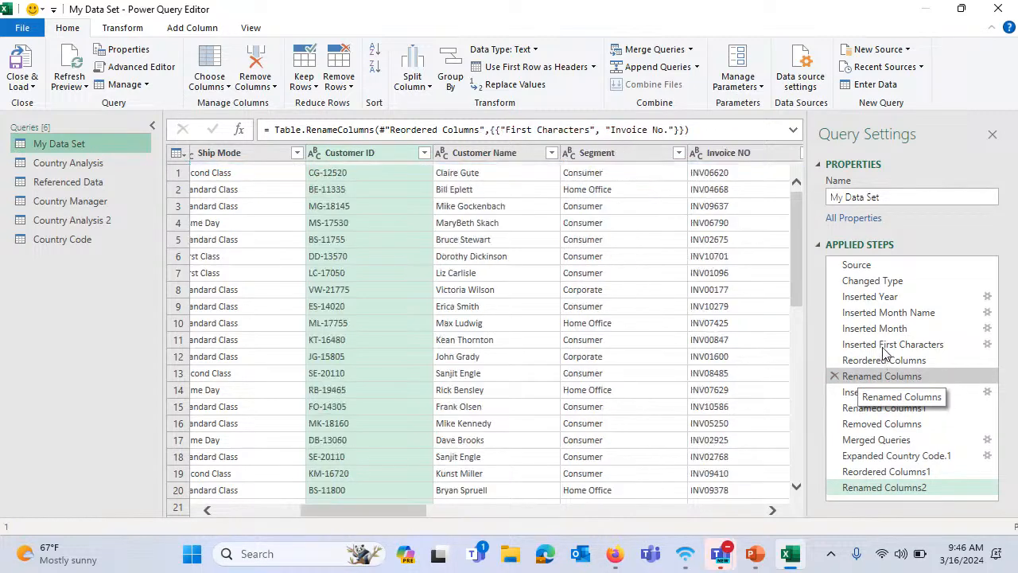
pyautogui.click(893, 409)
pyautogui.click(894, 424)
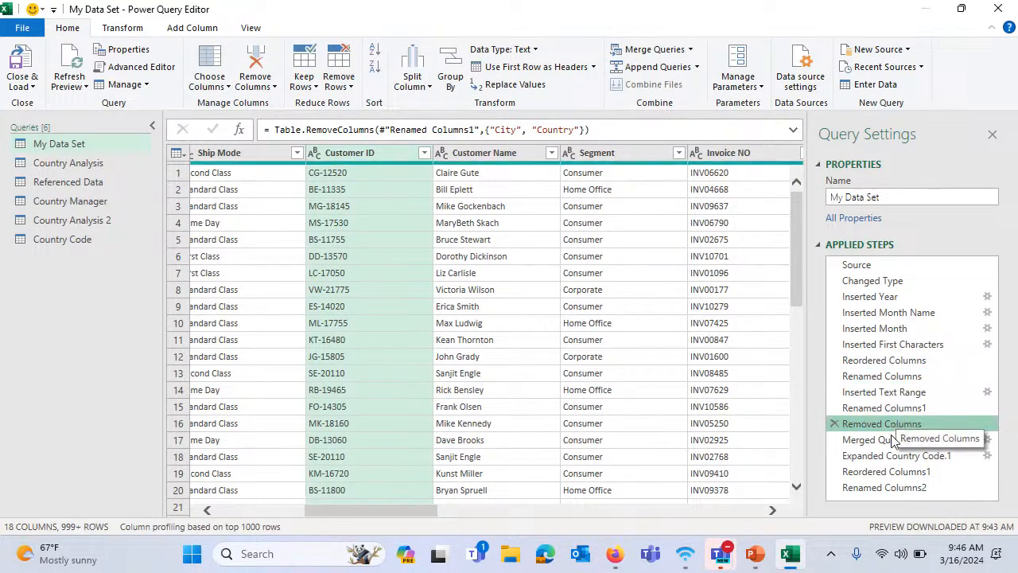
# Compare the columns of My Data Set at the Merged Queries, Renamed Columns1 and Removed Columns applied steps
pyautogui.click(889, 439)
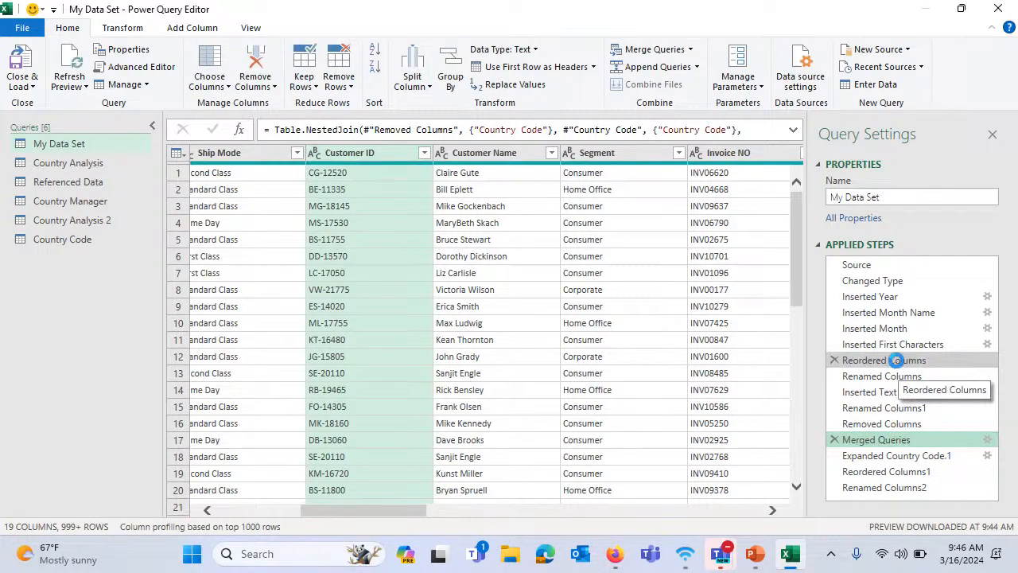
pyautogui.click(899, 362)
pyautogui.click(901, 379)
pyautogui.click(902, 408)
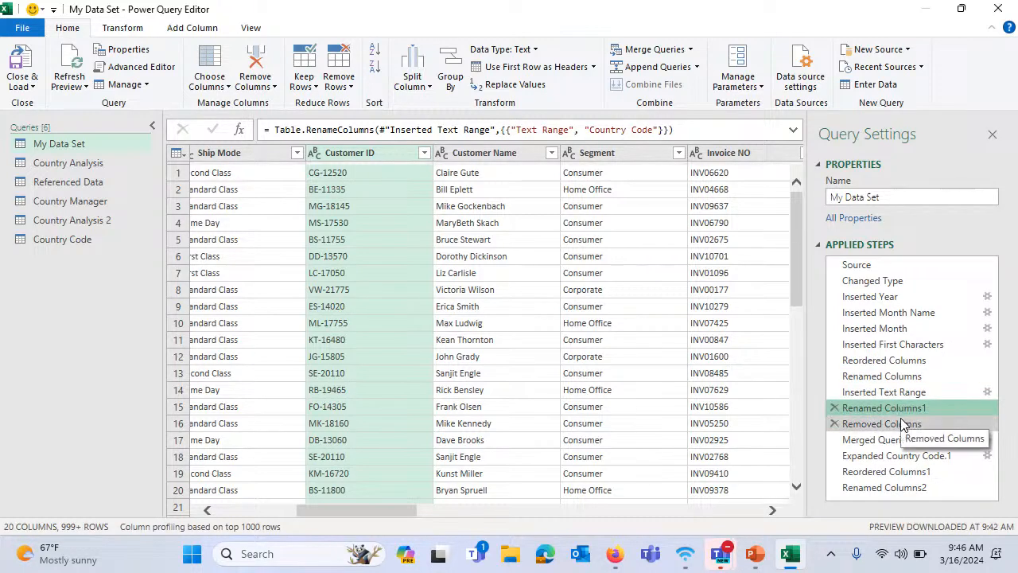
pyautogui.press('Down')
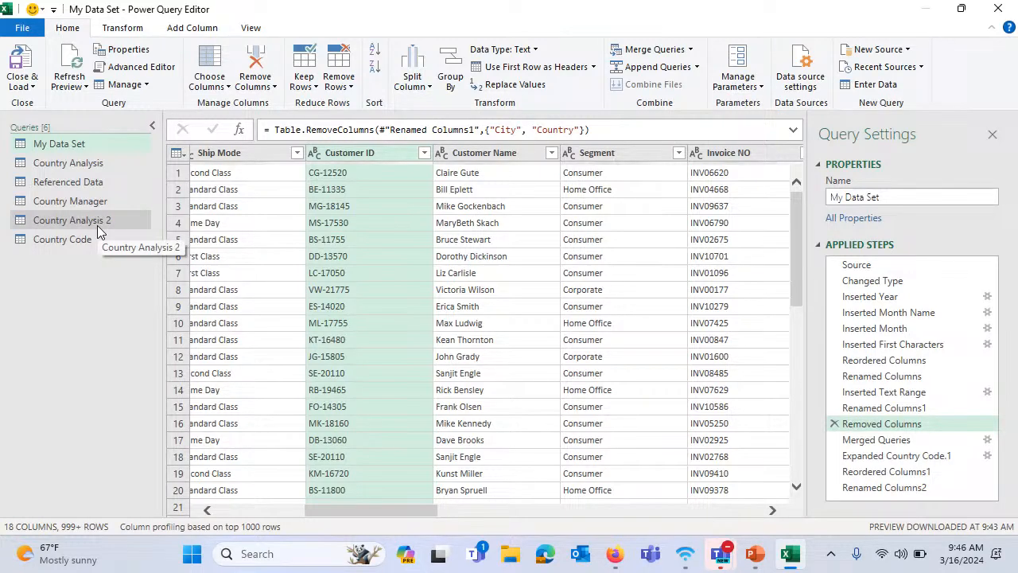
pyautogui.moveTo(433, 510); pyautogui.dragTo(766, 518)
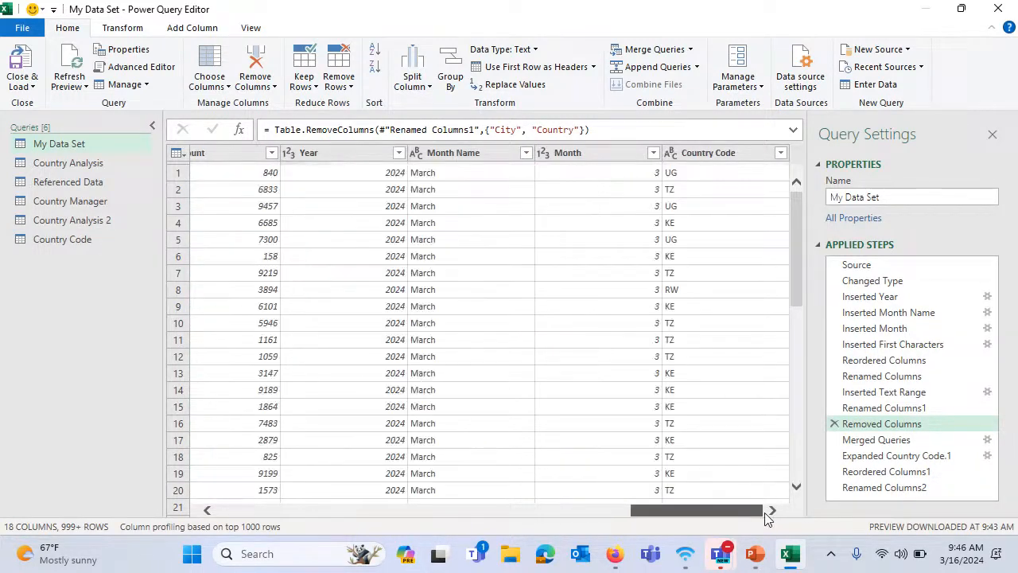
pyautogui.moveTo(652, 513); pyautogui.dragTo(385, 499)
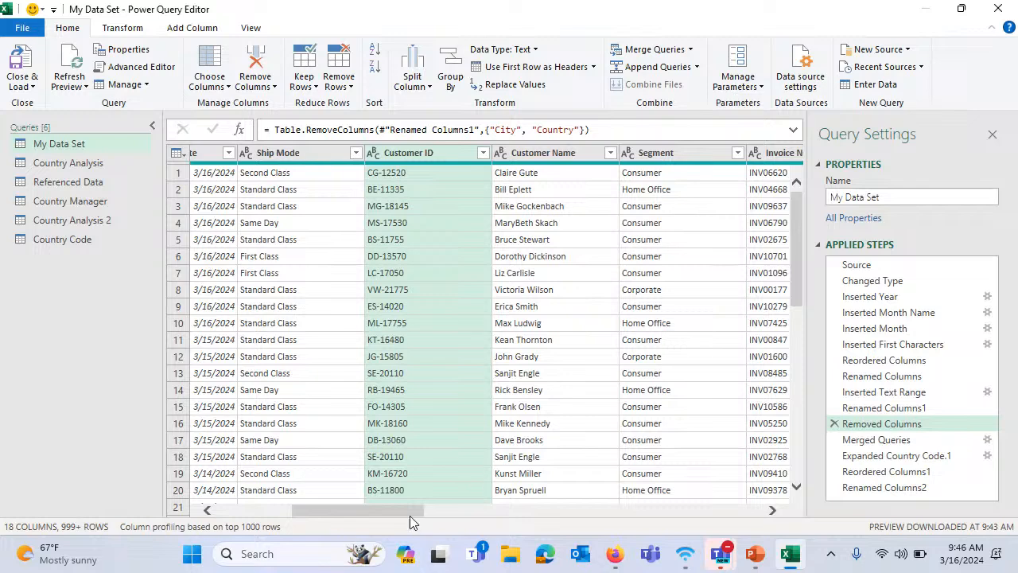
pyautogui.moveTo(409, 514); pyautogui.dragTo(322, 523)
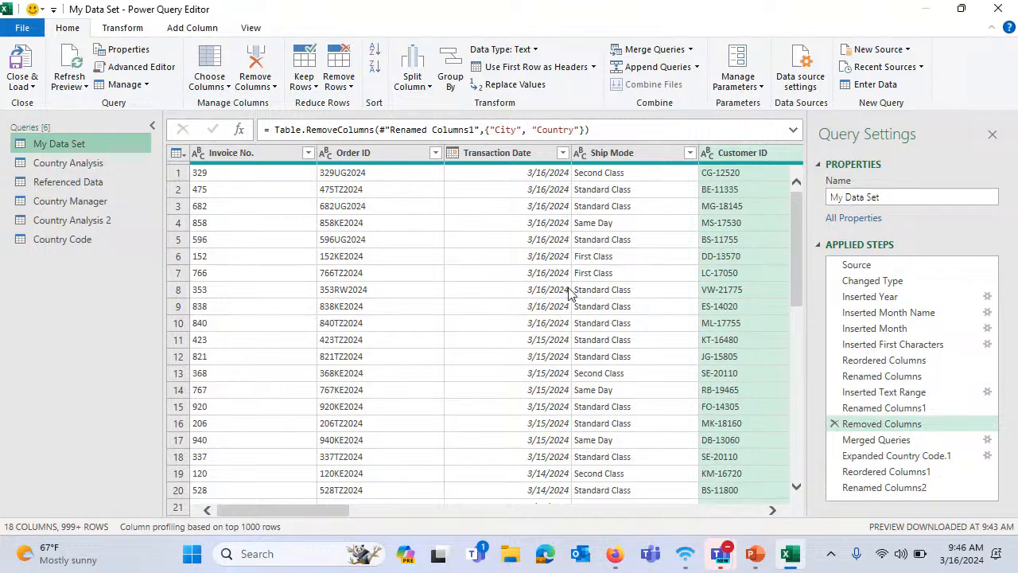
pyautogui.keyDown('ctrl'); pyautogui.click(640, 154); pyautogui.keyUp('ctrl')
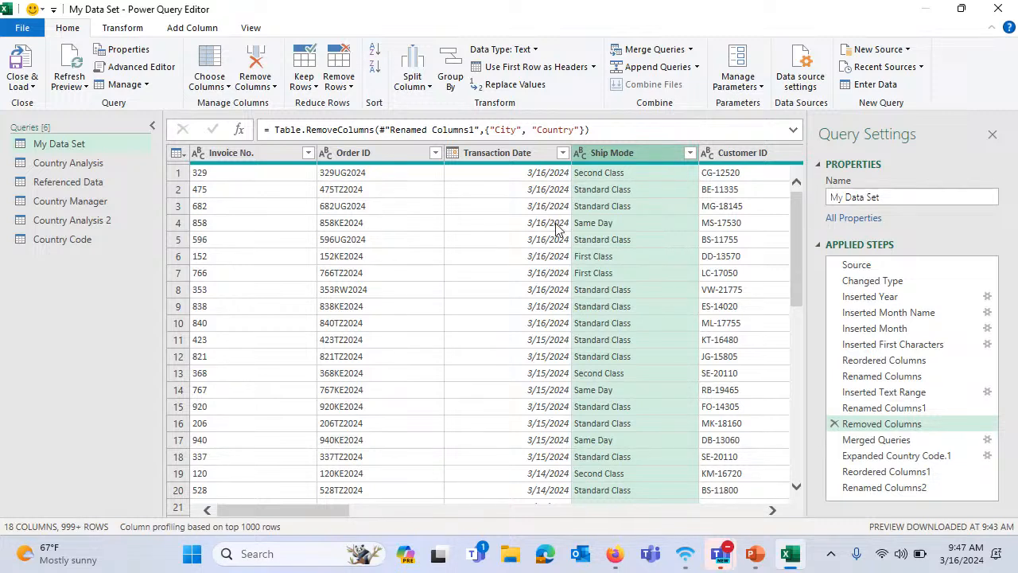
pyautogui.click(134, 27)
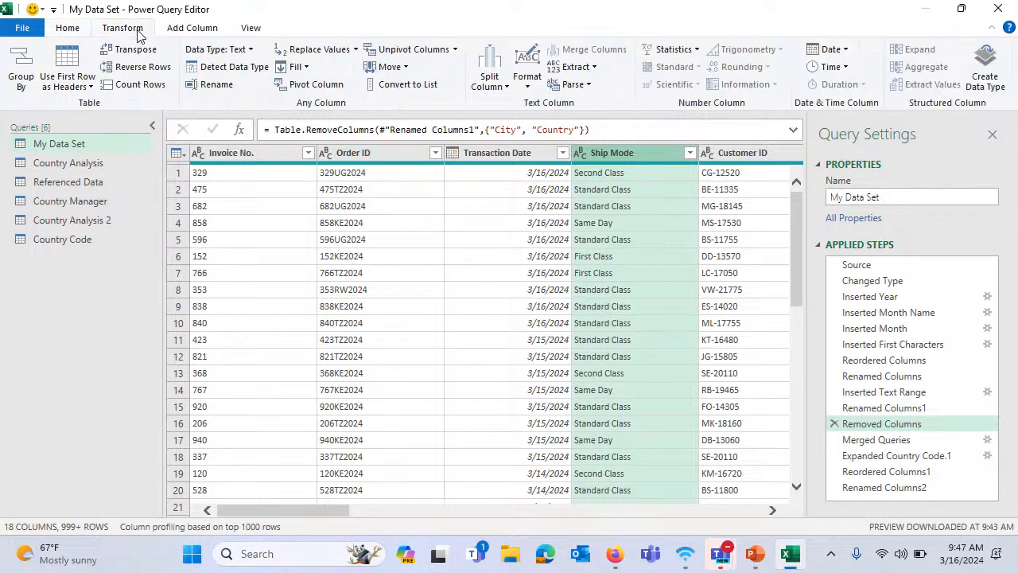
pyautogui.click(32, 88)
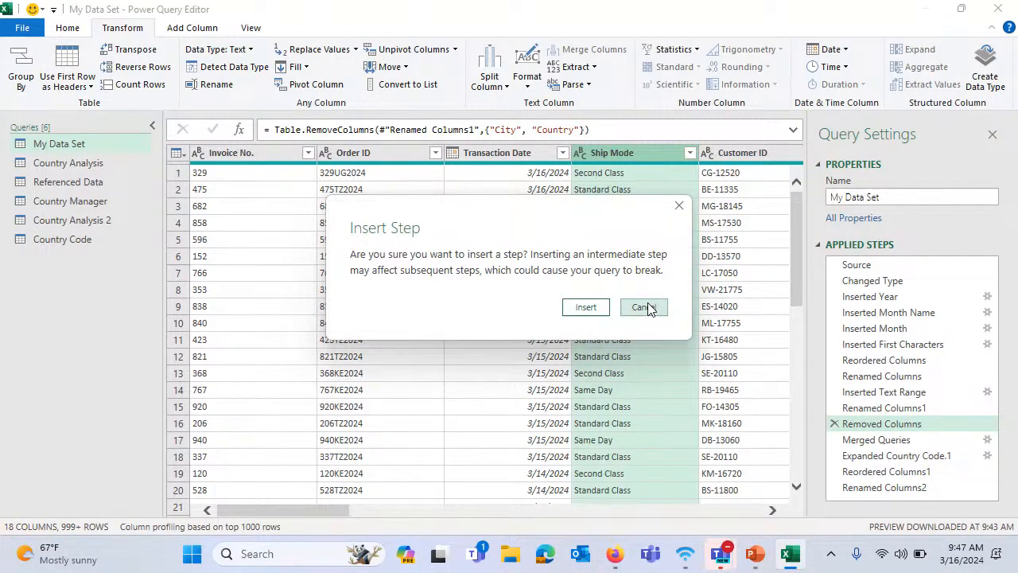
pyautogui.click(644, 307)
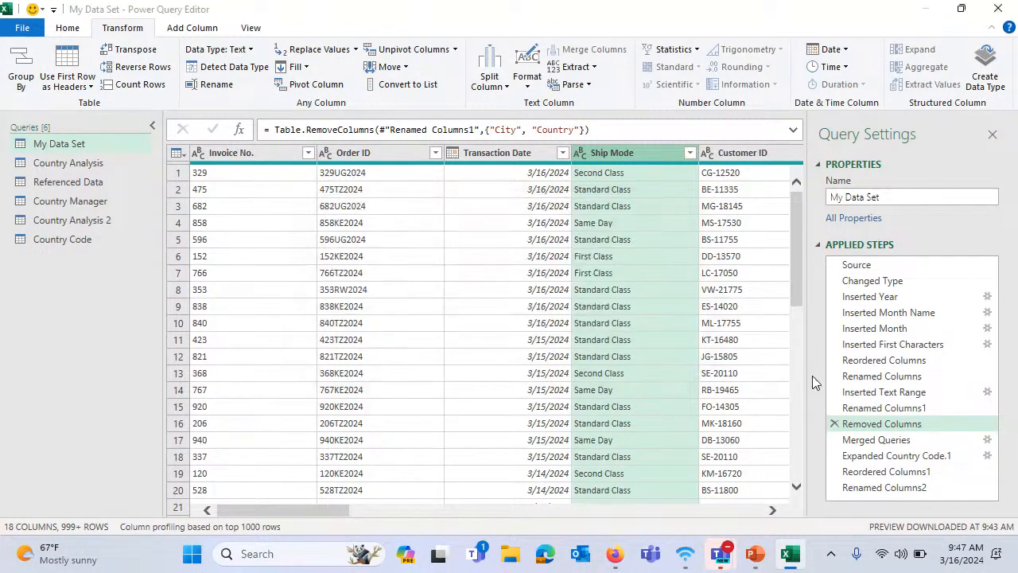
# Return the query to its last applied step, Renamed Columns2, and view the basic Group By options for Ship Mode
pyautogui.click(920, 488)
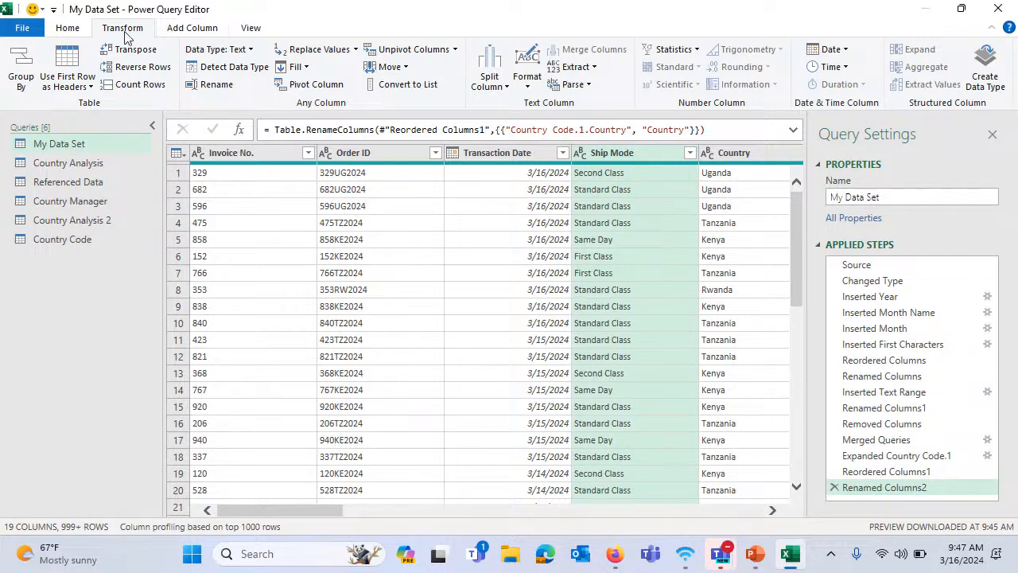
pyautogui.click(29, 78)
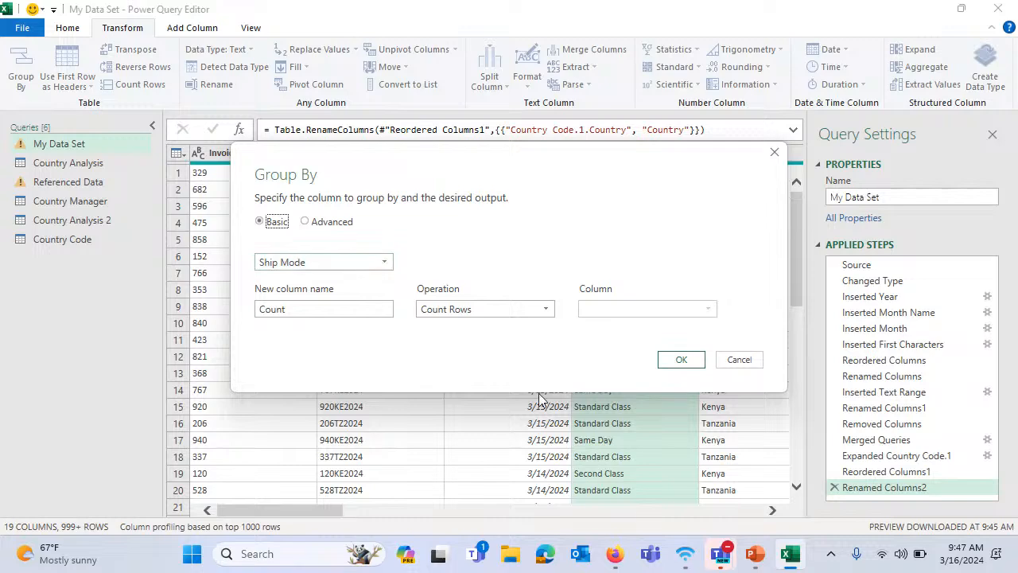
pyautogui.click(739, 359)
pyautogui.click(477, 333)
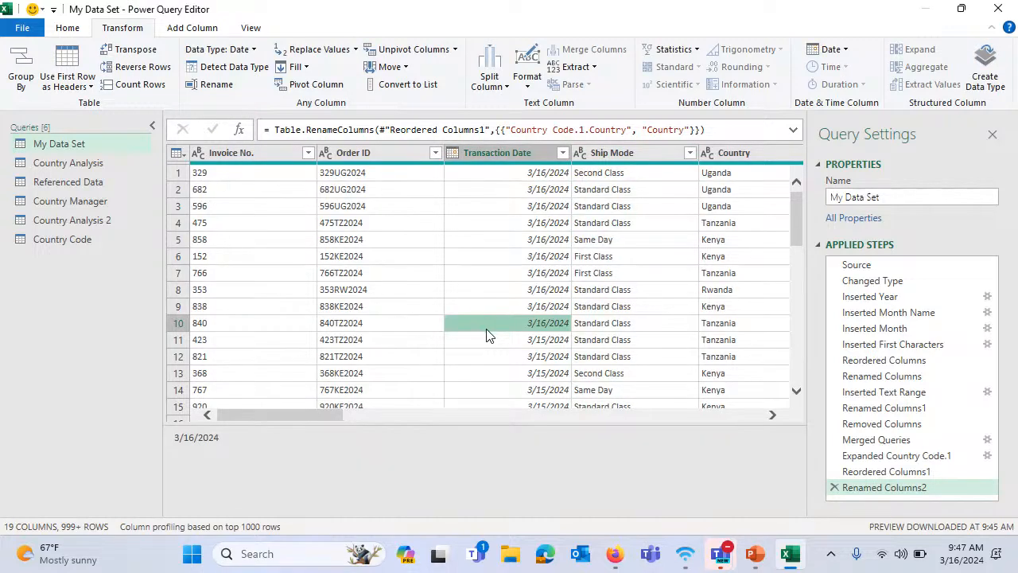
# Group My Data Set by Ship Mode with a Total Sales column holding the Sum of Amount, and delete that grouping step
pyautogui.click(21, 70)
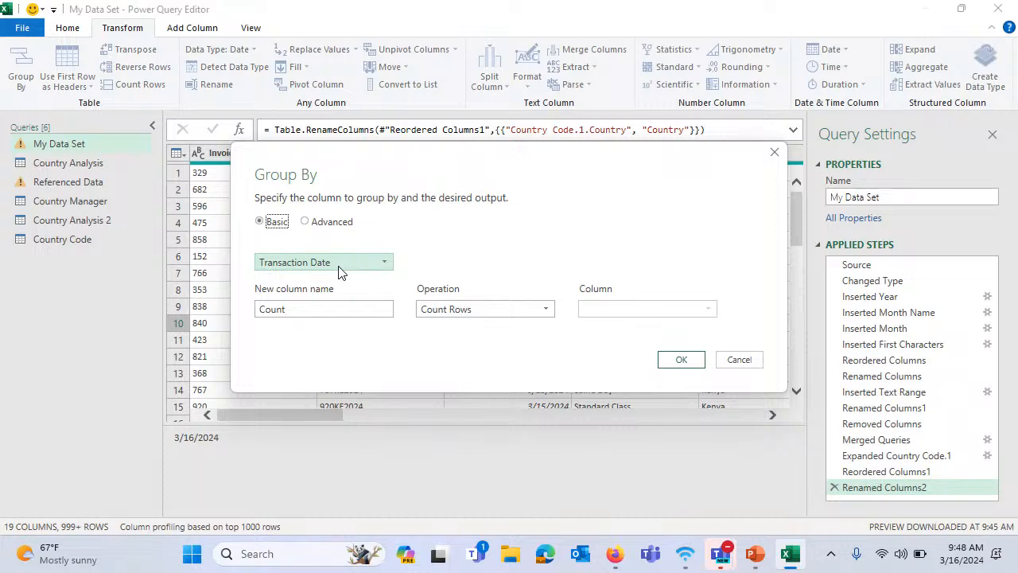
pyautogui.click(345, 268)
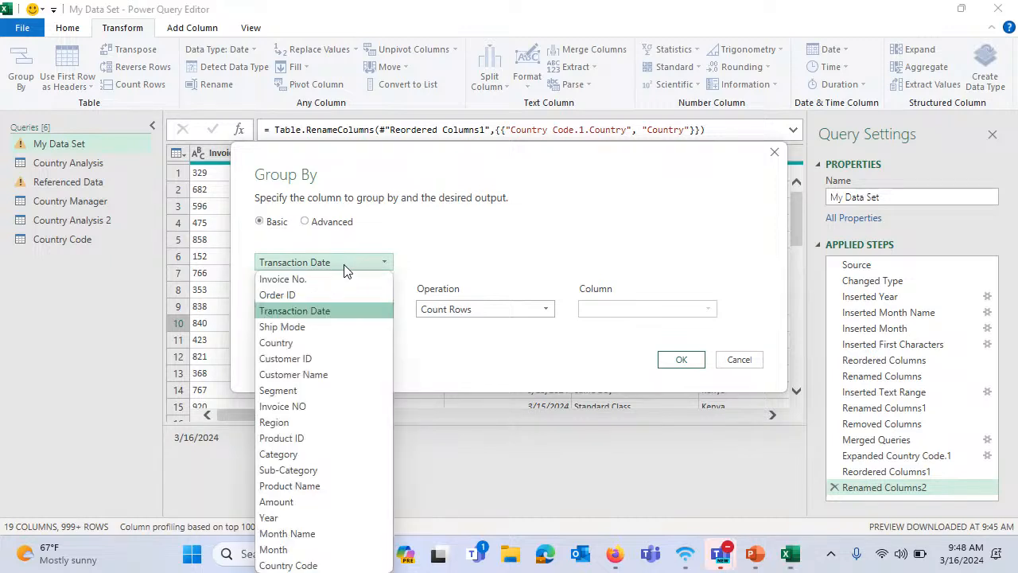
pyautogui.click(310, 327)
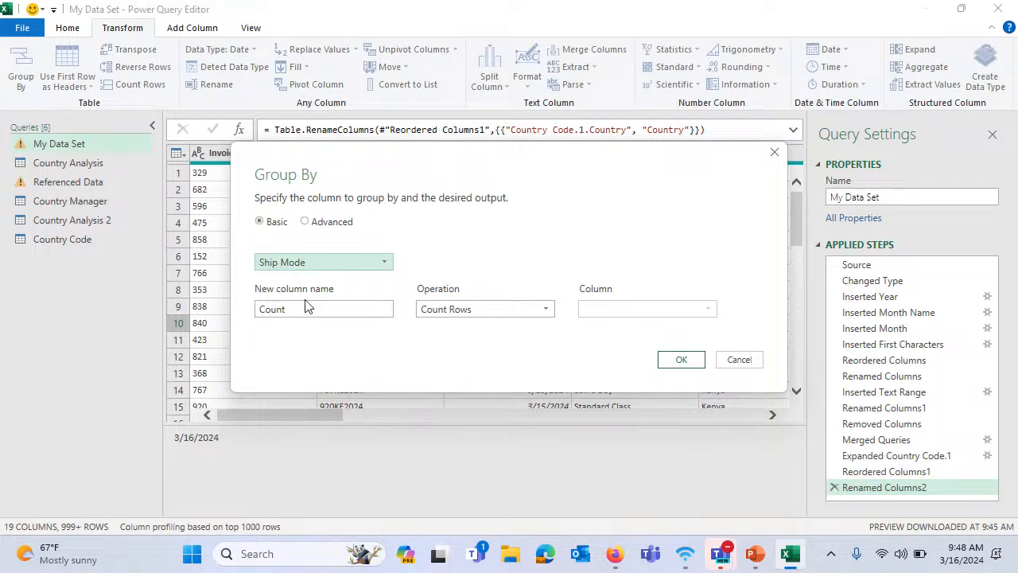
pyautogui.moveTo(294, 310); pyautogui.dragTo(237, 317)
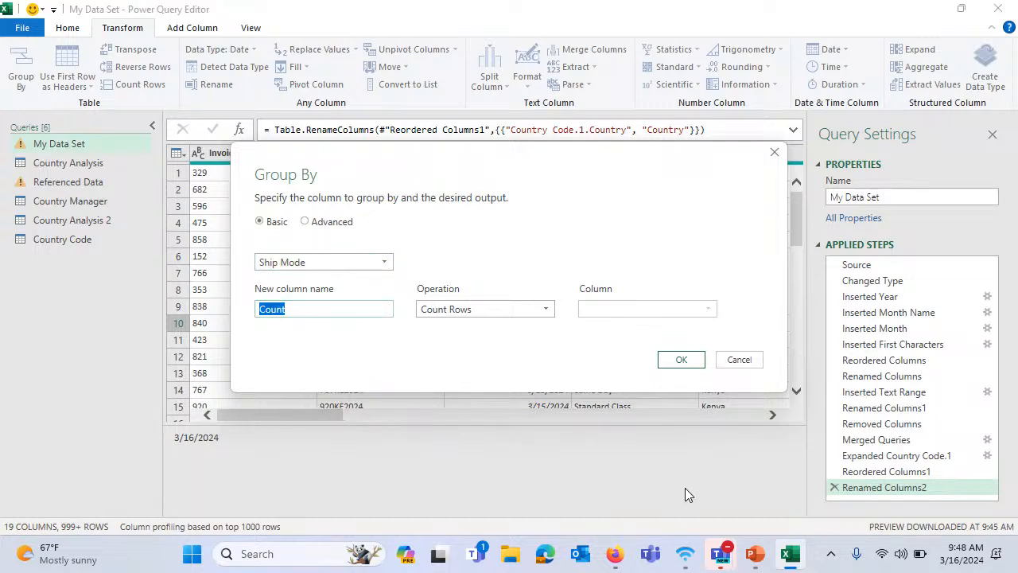
pyautogui.write('Total Sales')
pyautogui.click(505, 311)
pyautogui.click(497, 325)
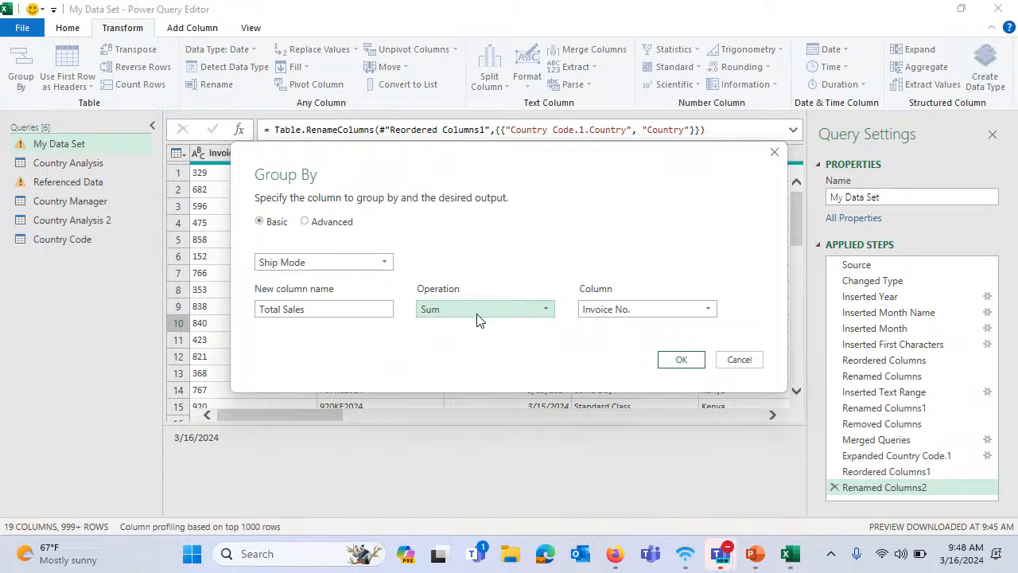
pyautogui.click(480, 316)
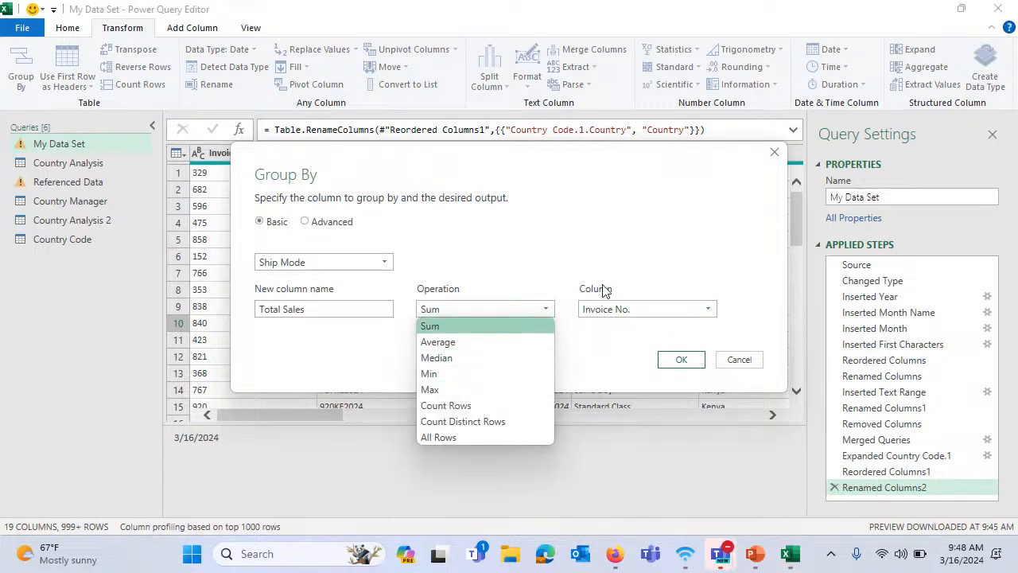
pyautogui.click(662, 244)
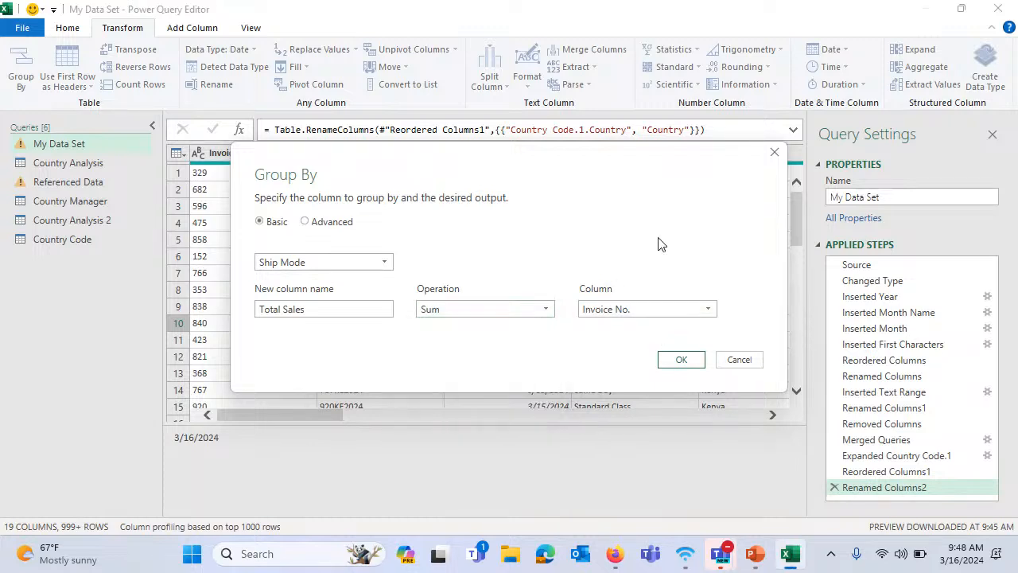
pyautogui.click(618, 314)
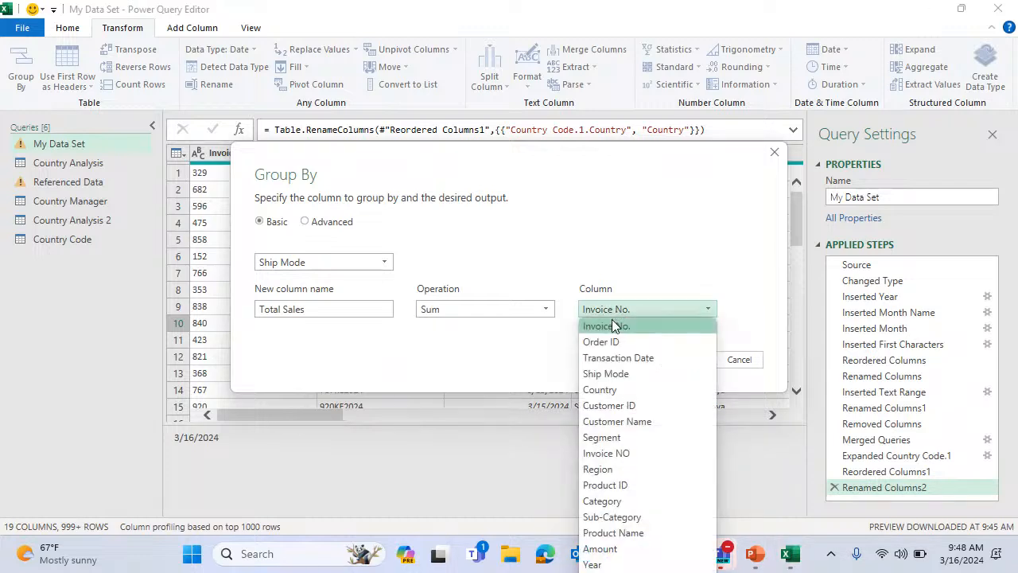
pyautogui.click(610, 549)
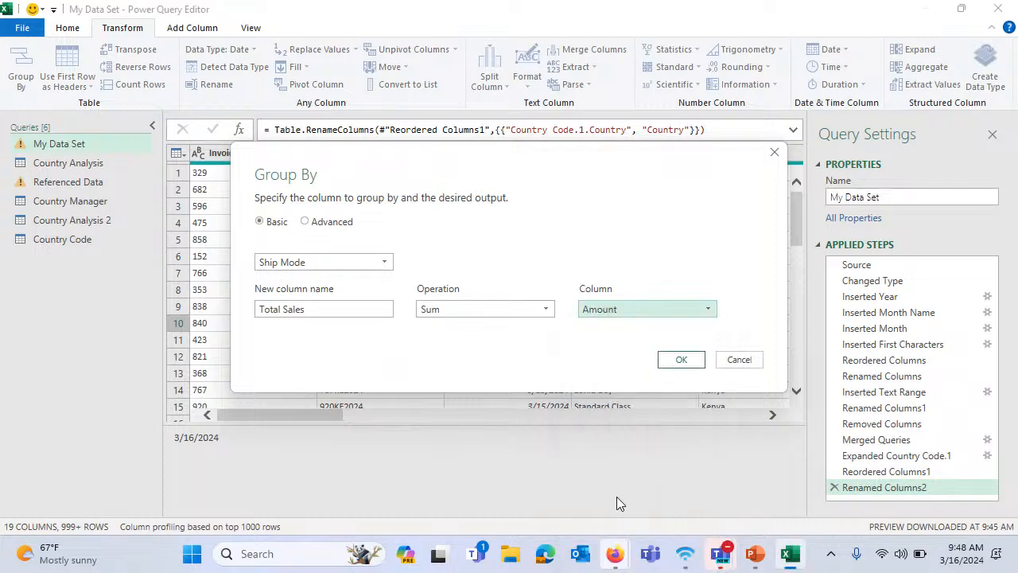
pyautogui.click(688, 361)
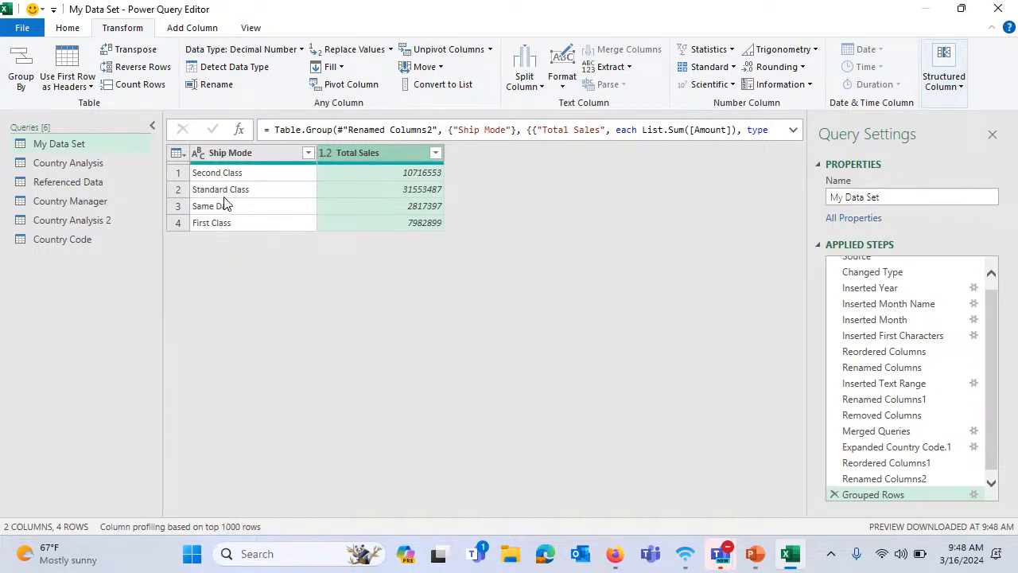
pyautogui.click(834, 494)
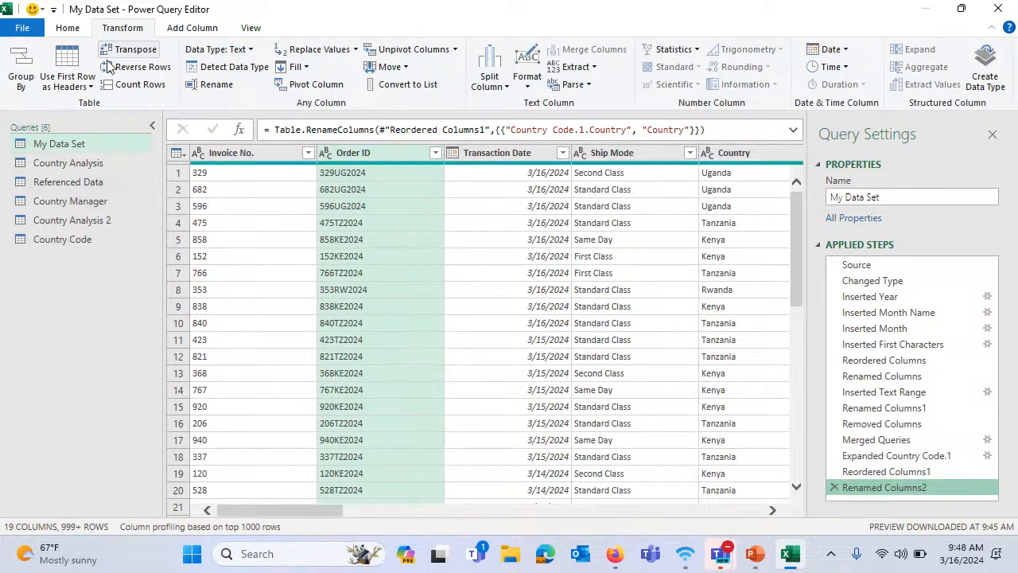
# Duplicate the My Data Set query and rename the copy as Sales Analysis
pyautogui.moveTo(71, 143)
pyautogui.mouseDown()
pyautogui.moveTo(77, 153)
pyautogui.moveTo(70, 145)
pyautogui.mouseUp()
pyautogui.rightClick(70, 145)
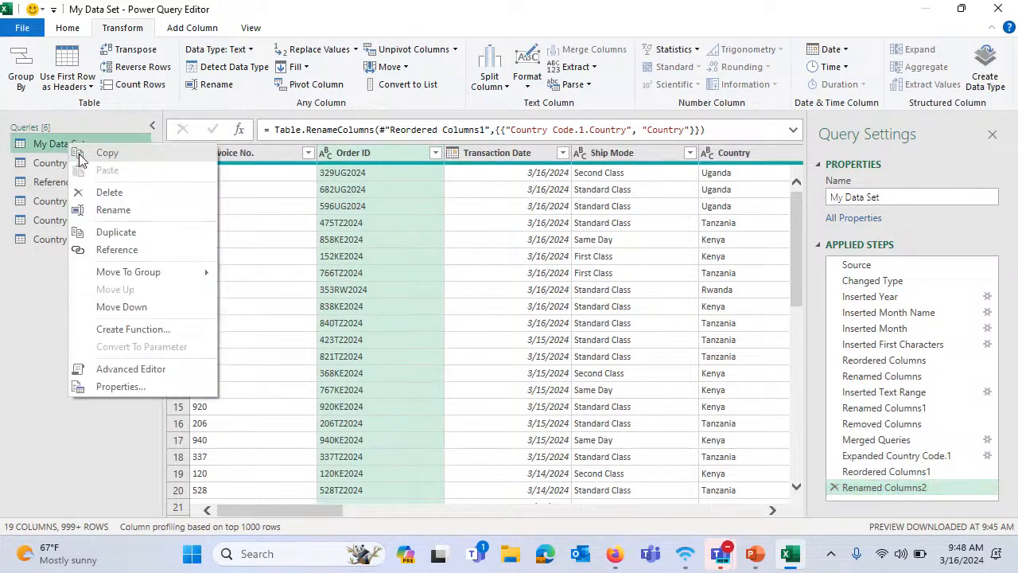
pyautogui.click(116, 231)
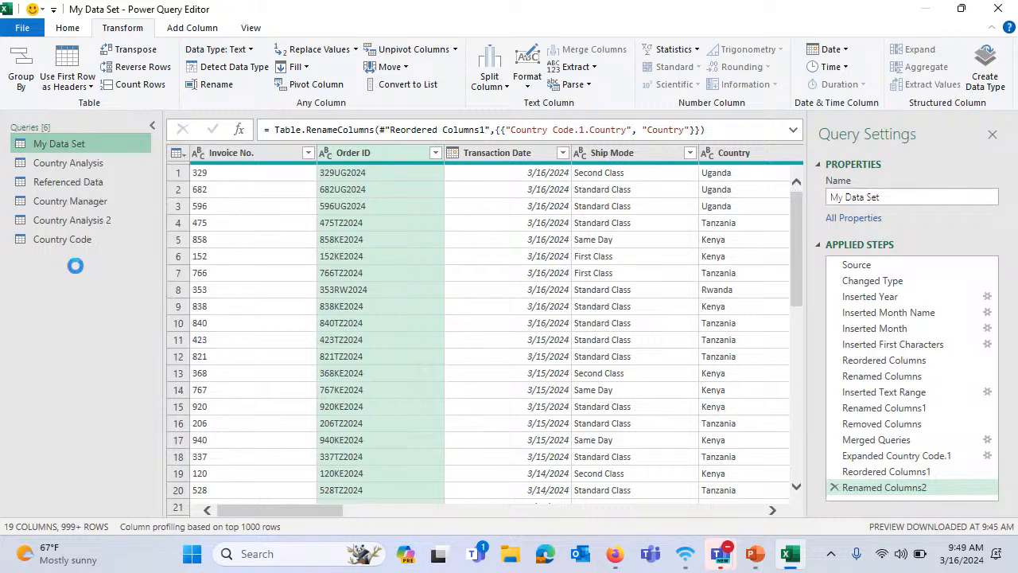
pyautogui.moveTo(907, 194); pyautogui.dragTo(807, 191)
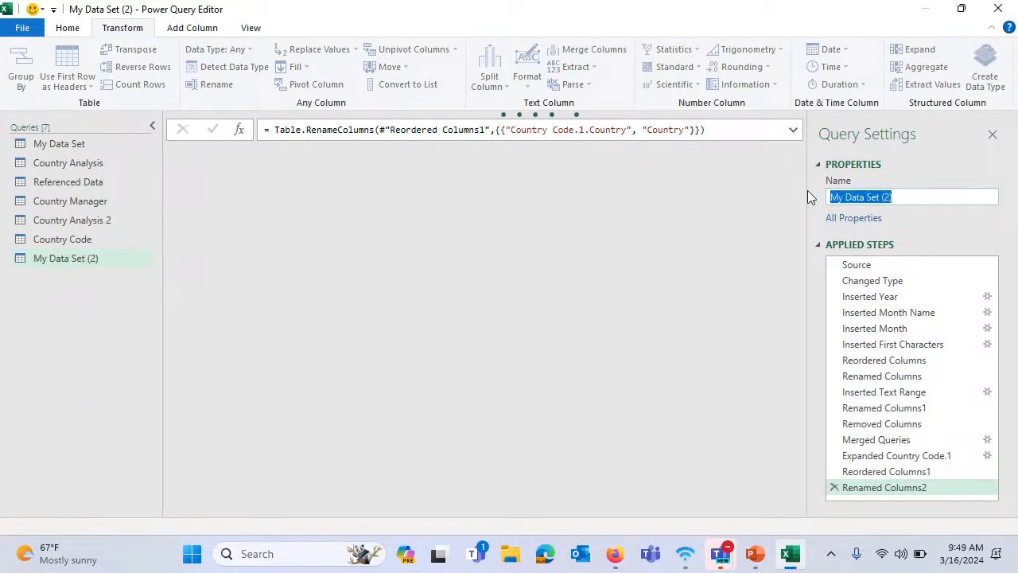
pyautogui.write('Ses Aalysis')
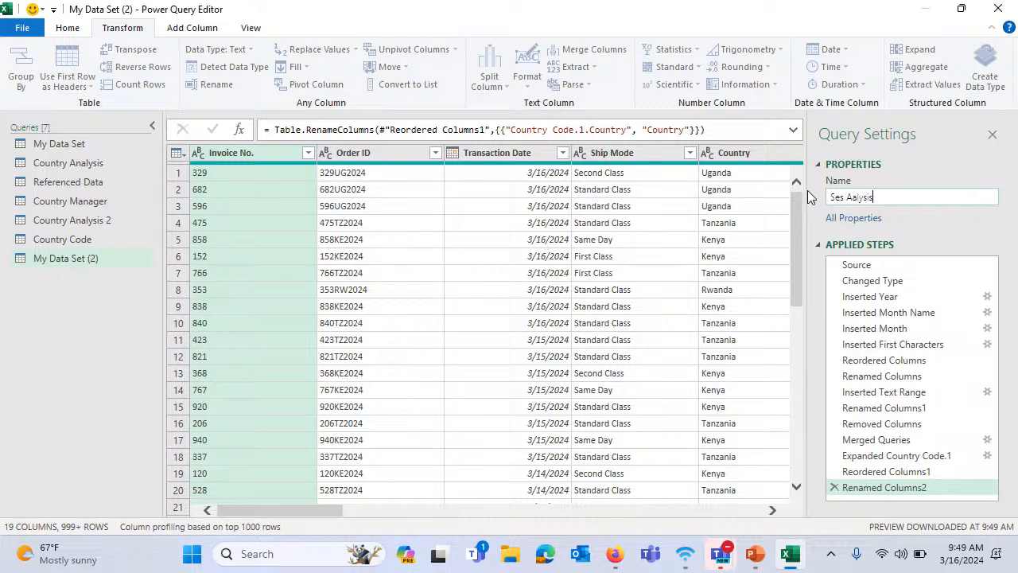
pyautogui.hotkey('ctrl', 'a')
pyautogui.write('Sales Analysis')
pyautogui.click(92, 264)
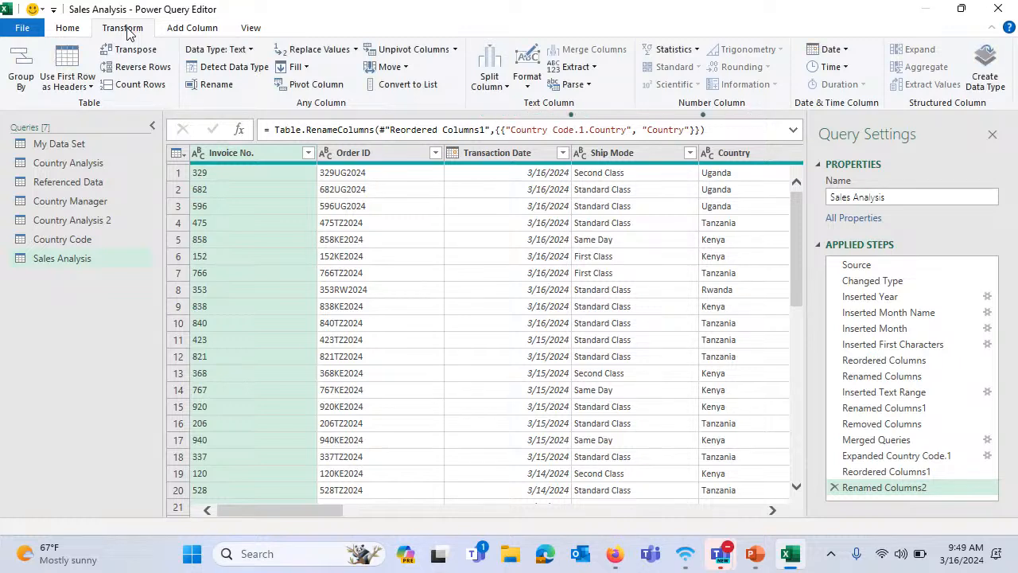
# Start an advanced Group By on the Sales Analysis query with Country and Ship Mode as the grouping columns
pyautogui.click(30, 86)
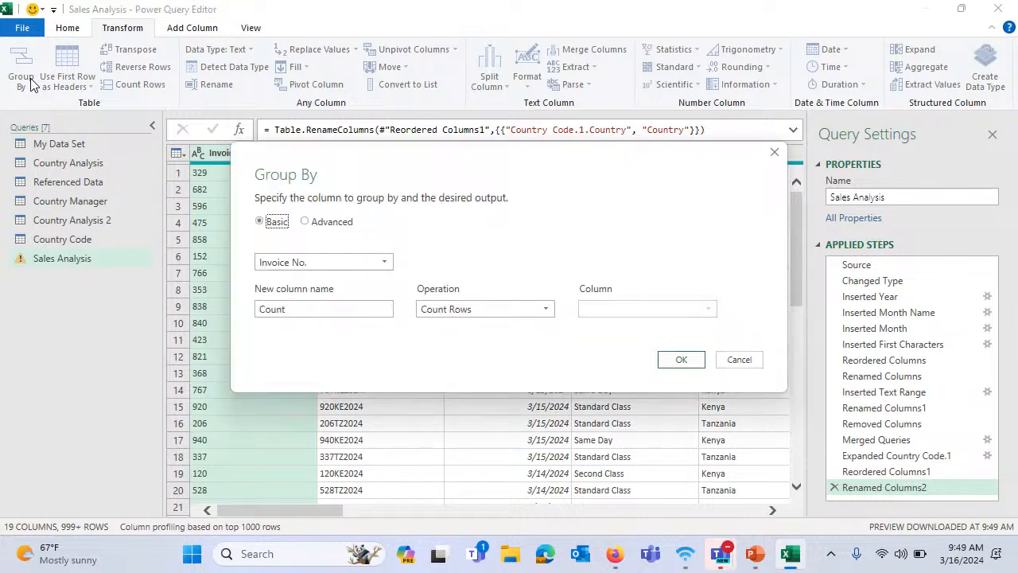
pyautogui.click(312, 226)
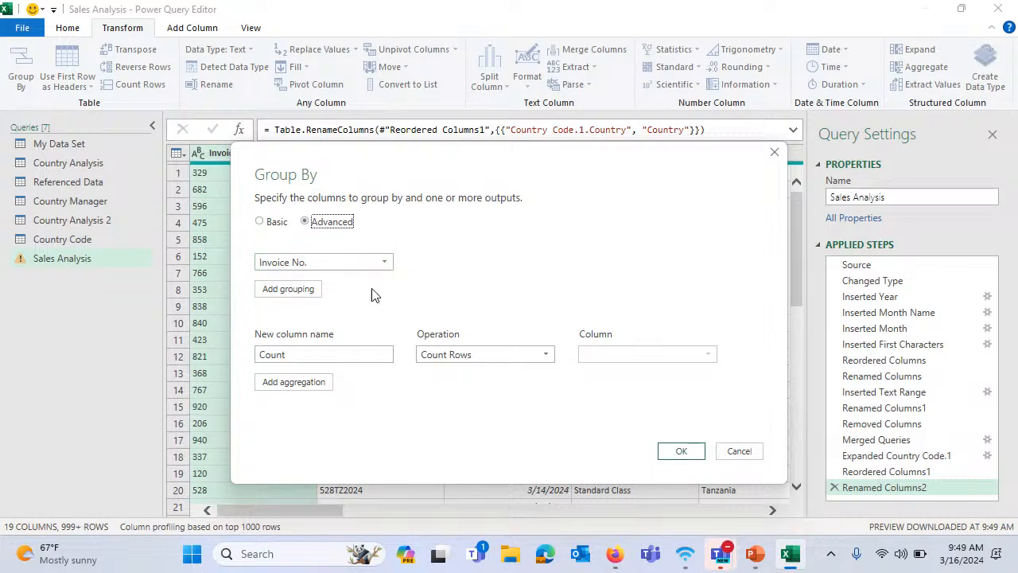
pyautogui.click(323, 263)
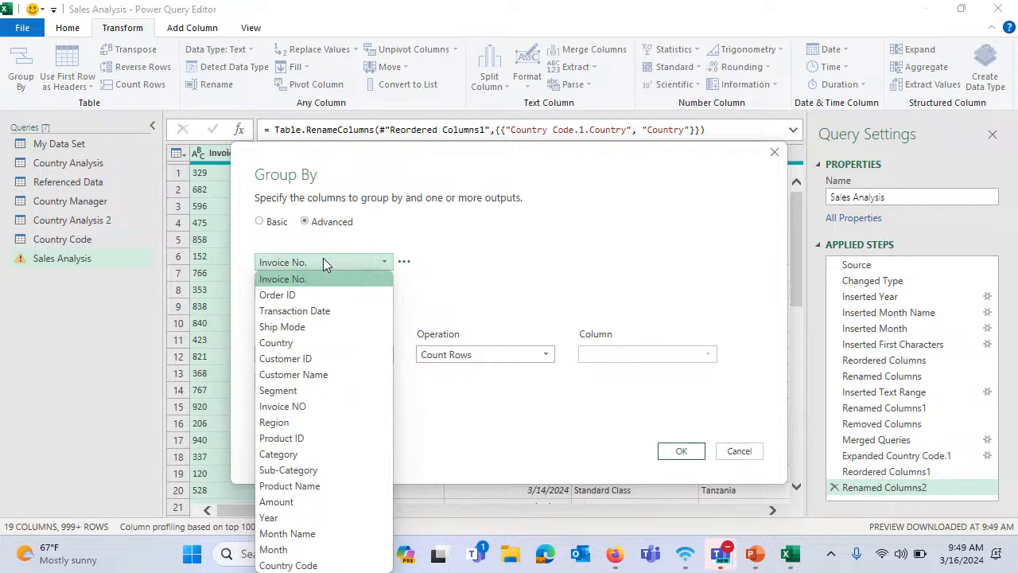
pyautogui.click(311, 343)
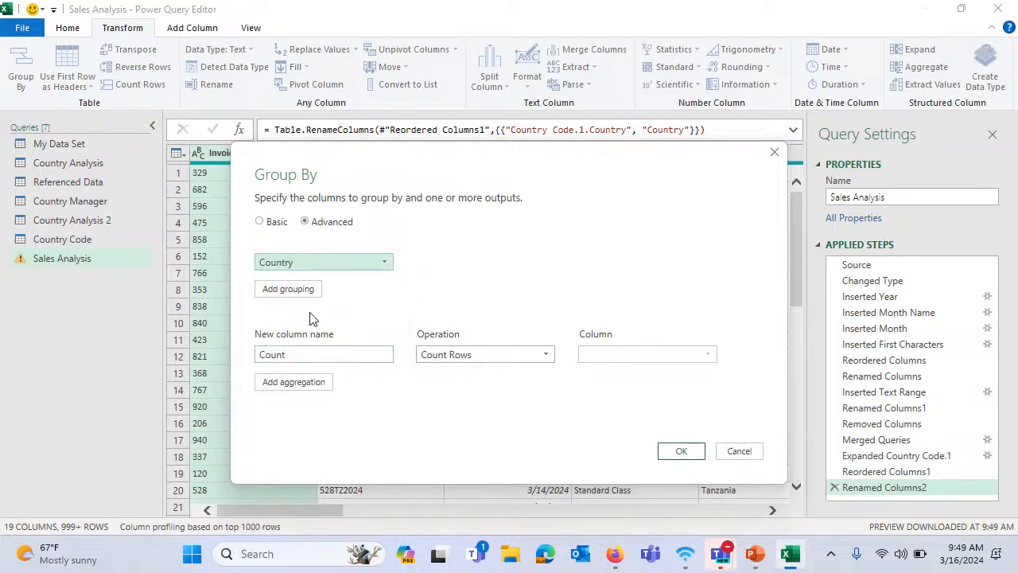
pyautogui.click(304, 288)
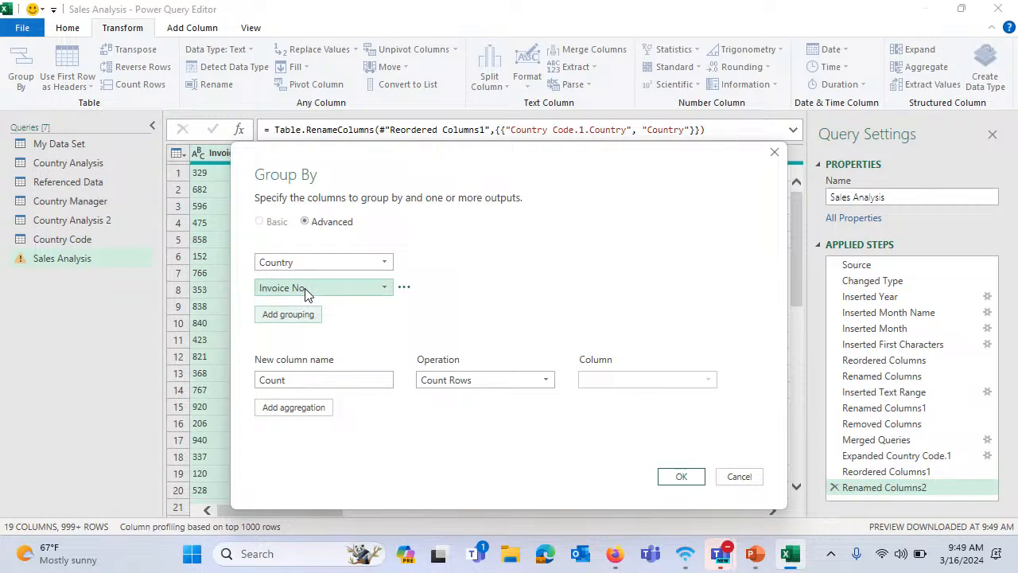
pyautogui.click(308, 288)
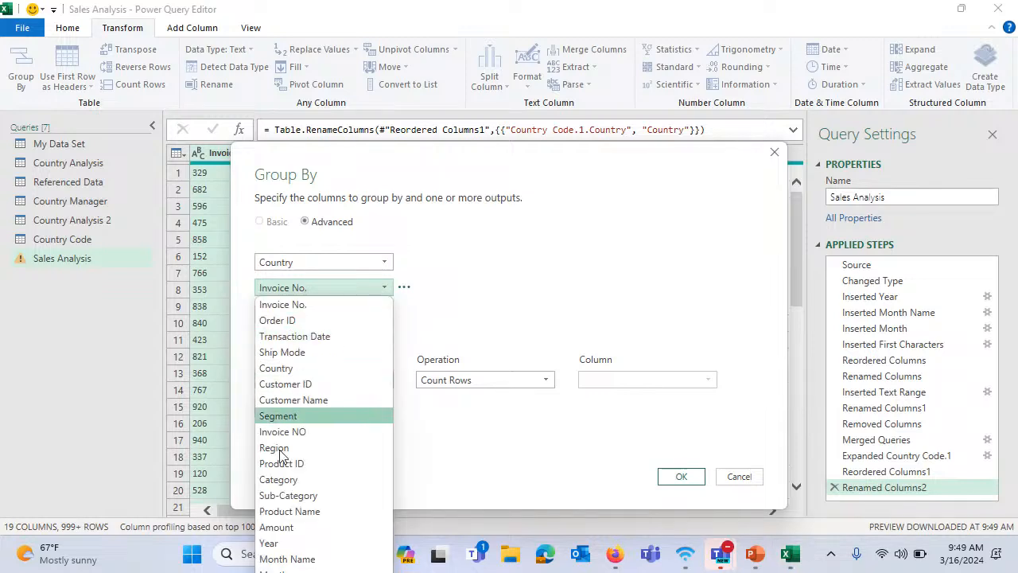
pyautogui.click(294, 352)
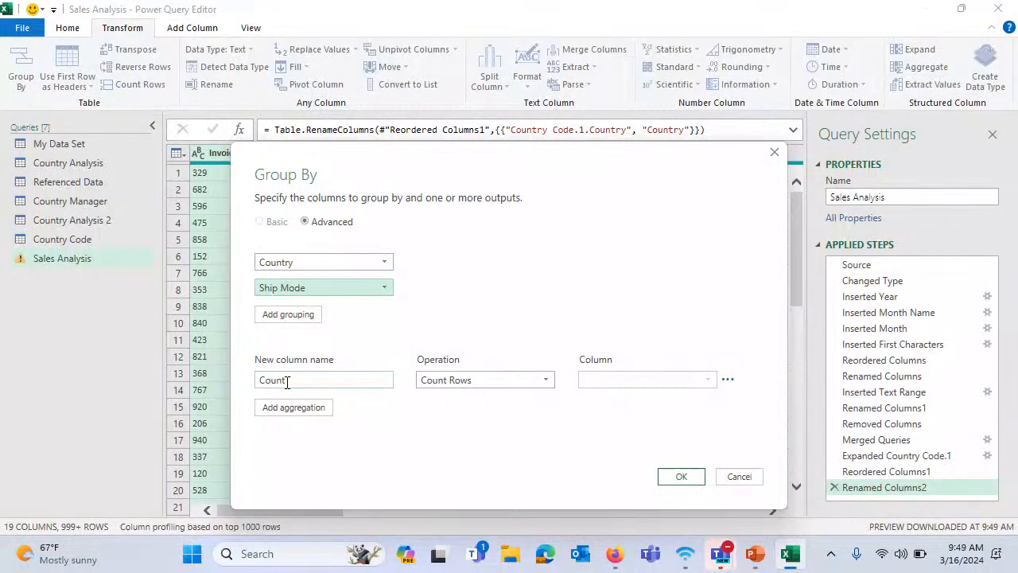
# Name the Count Rows aggregation column "# of Invoices" in the grouping
pyautogui.moveTo(290, 381); pyautogui.dragTo(243, 380)
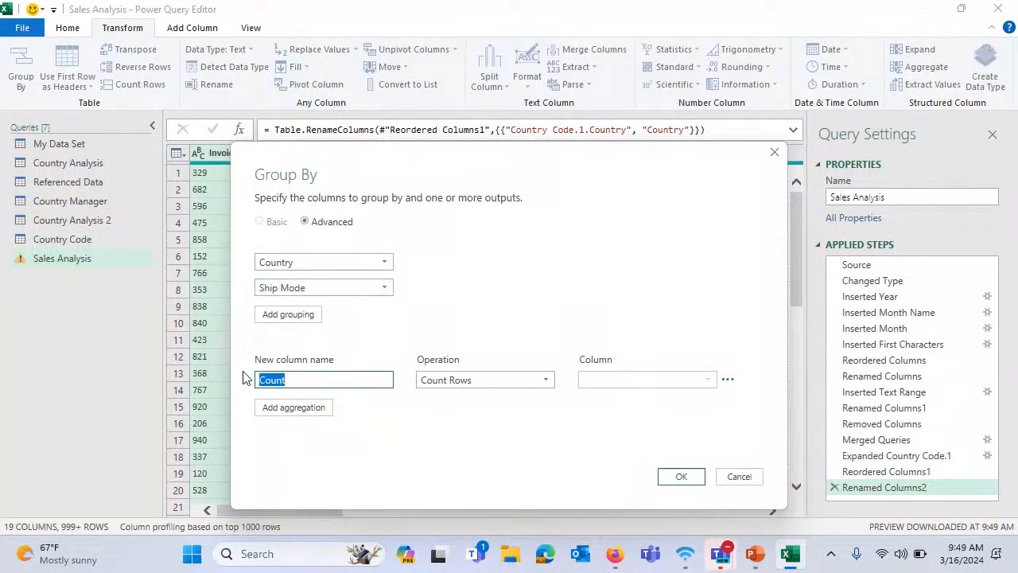
pyautogui.write('# of Tr')
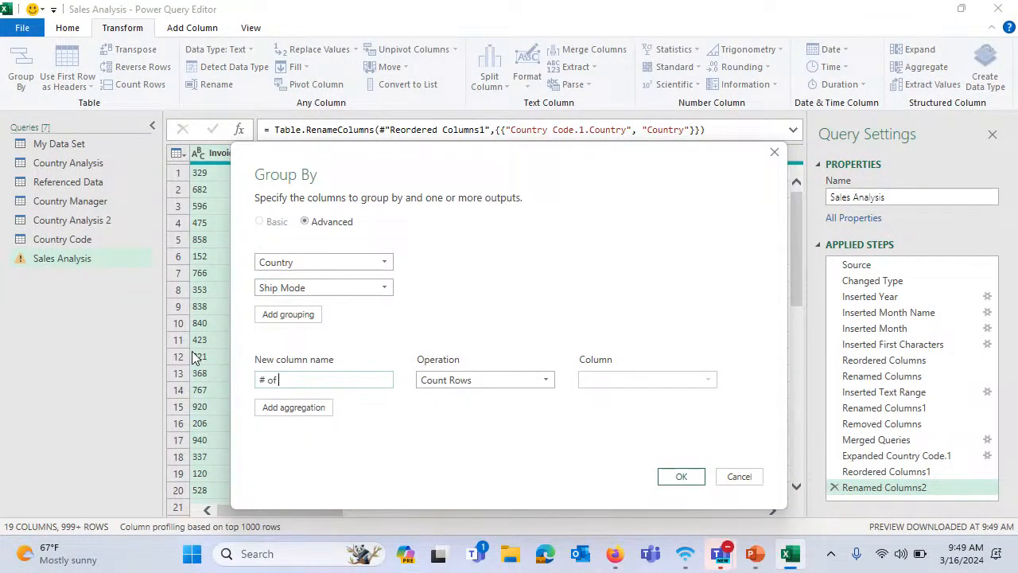
pyautogui.press('BackSpace')
pyautogui.press('BackSpace')
pyautogui.press('BackSpace')
pyautogui.write('Invoices')
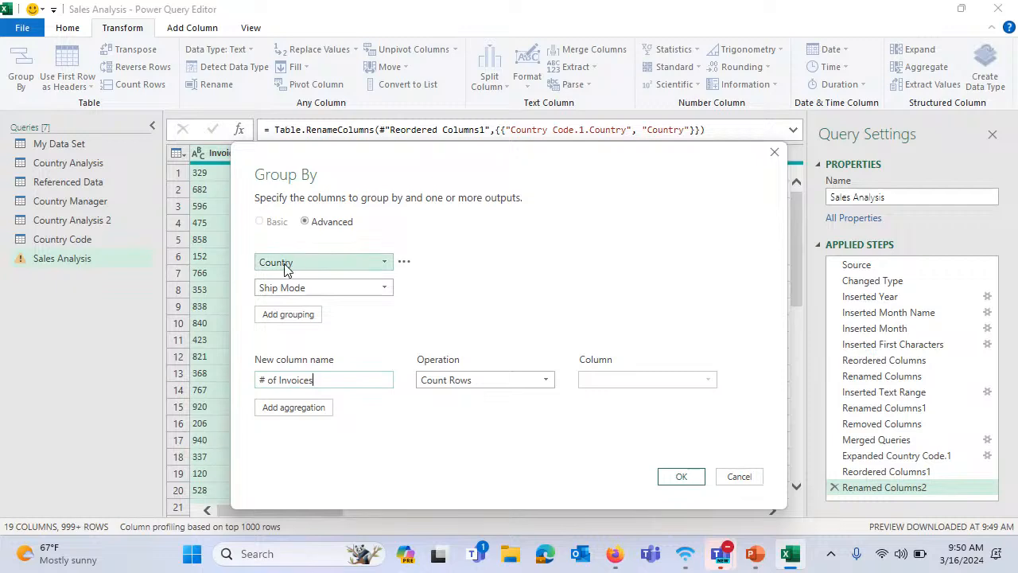
# Add a second aggregation named Total Sales that calculates the Sum of the Amount column
pyautogui.click(323, 408)
pyautogui.click(303, 406)
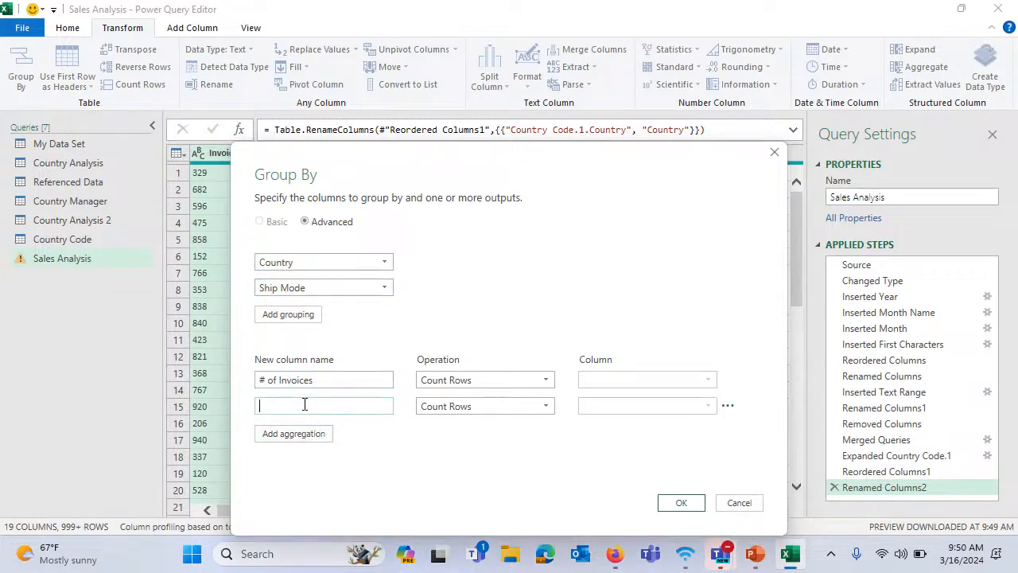
pyautogui.write('Total sales')
pyautogui.press('BackSpace')
pyautogui.press('BackSpace')
pyautogui.press('BackSpace')
pyautogui.press('BackSpace')
pyautogui.write('Sales')
pyautogui.click(483, 409)
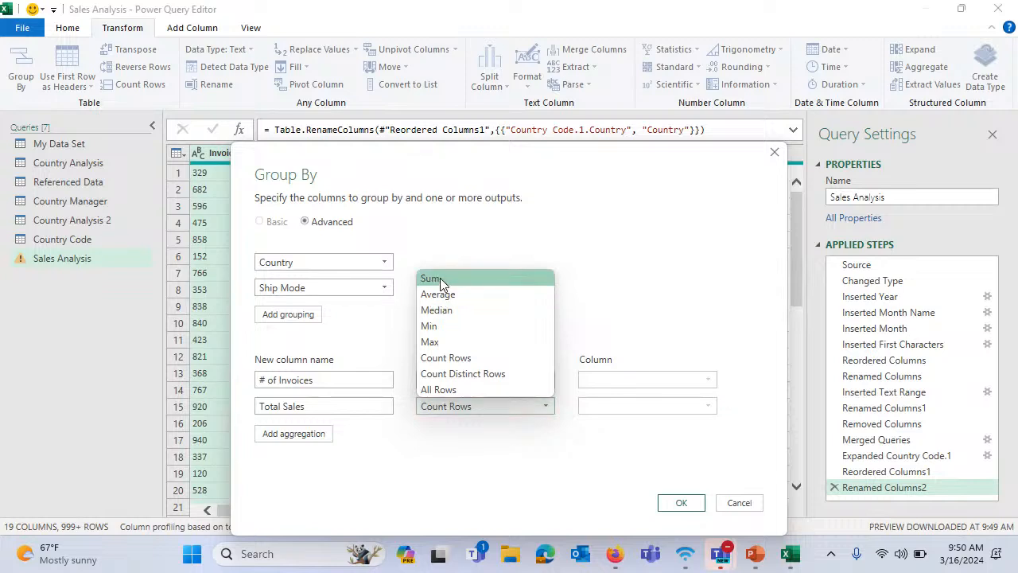
pyautogui.click(440, 278)
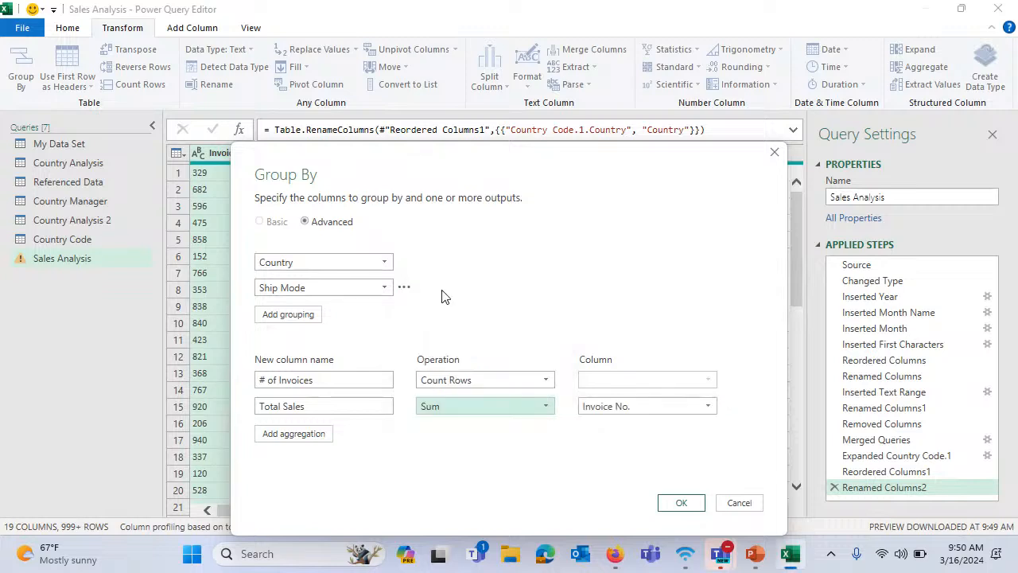
pyautogui.click(667, 406)
pyautogui.click(629, 328)
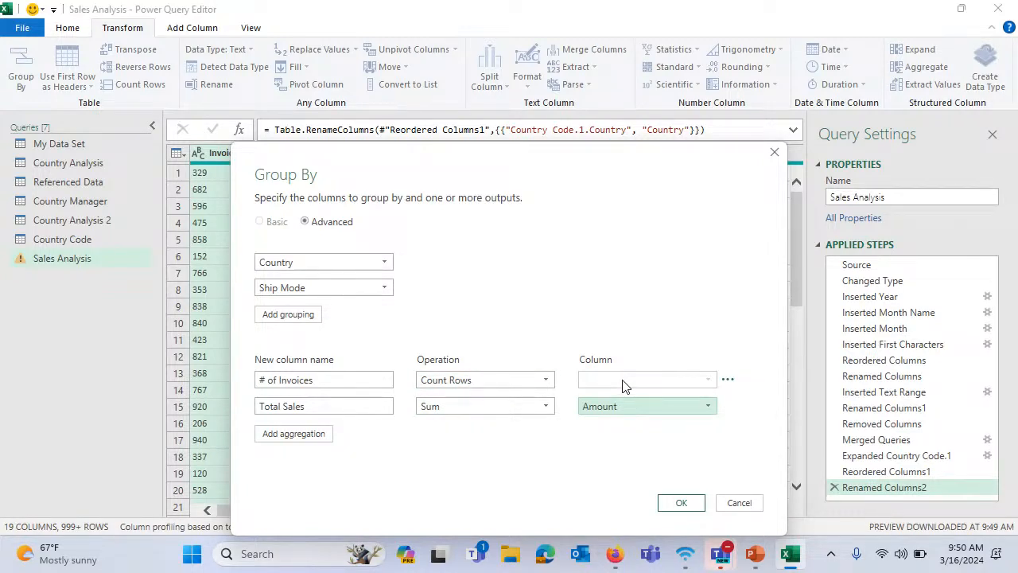
# Review the operations for # of Invoices, keep Count Rows, and apply the grouping
pyautogui.click(508, 381)
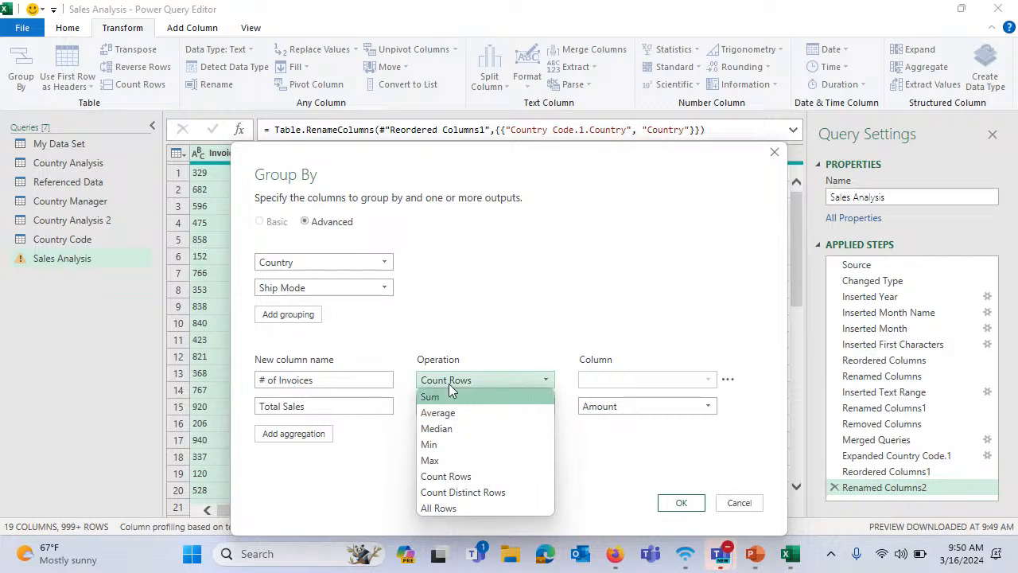
pyautogui.click(452, 476)
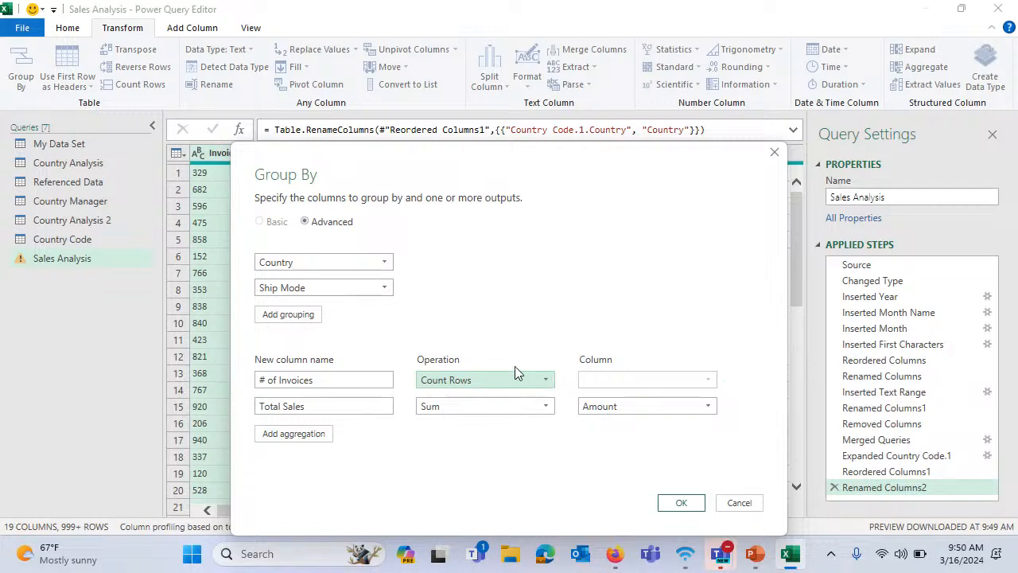
pyautogui.click(473, 386)
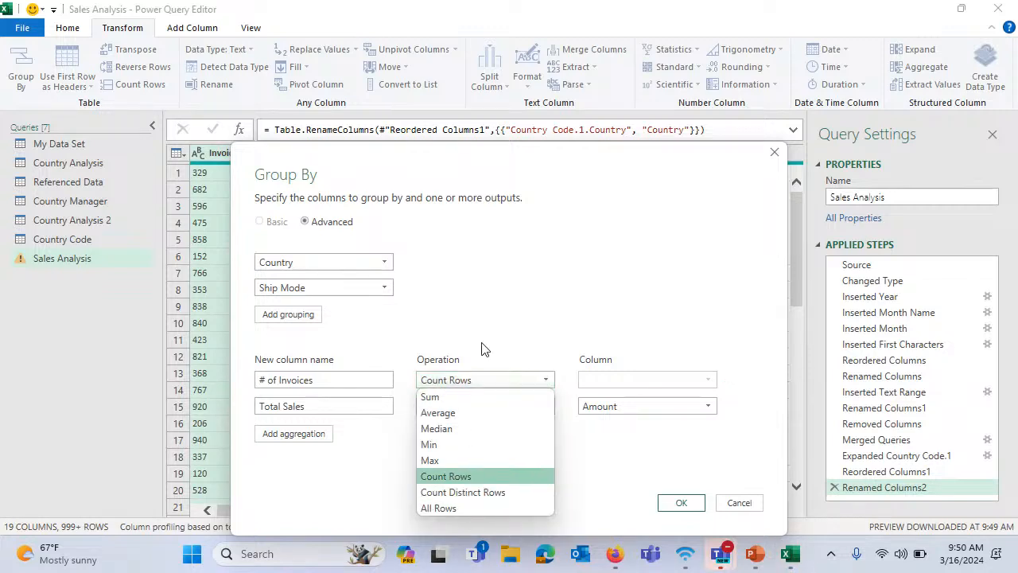
pyautogui.click(493, 300)
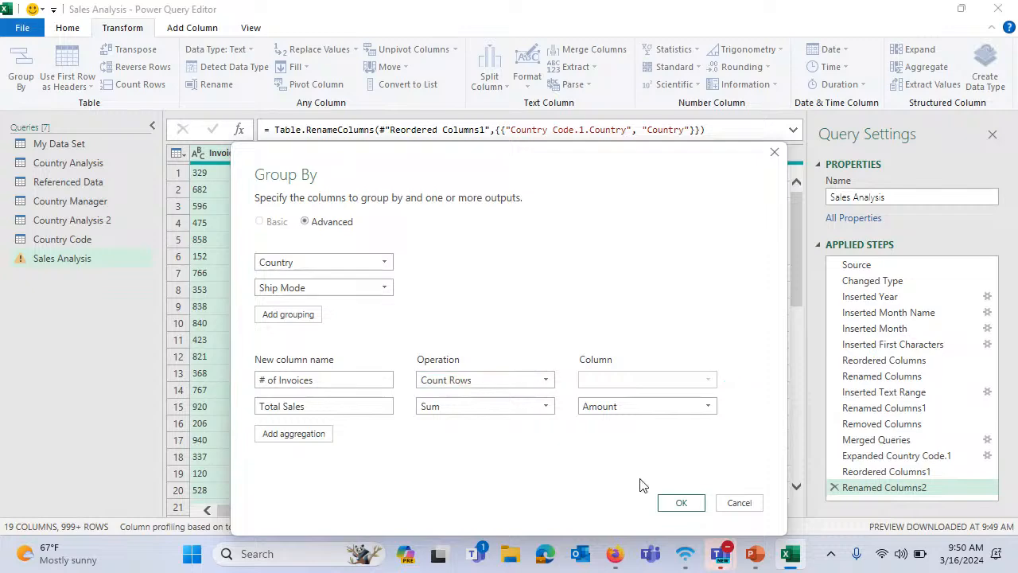
pyautogui.click(681, 502)
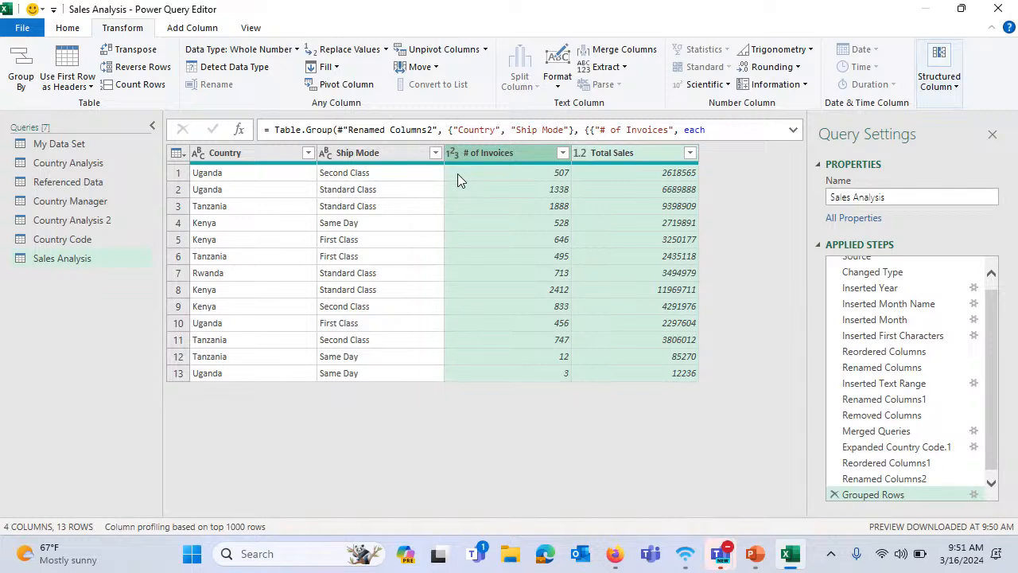
# Close the query editor and load the grouped Sales Analysis query into the workbook
pyautogui.click(70, 31)
pyautogui.click(26, 88)
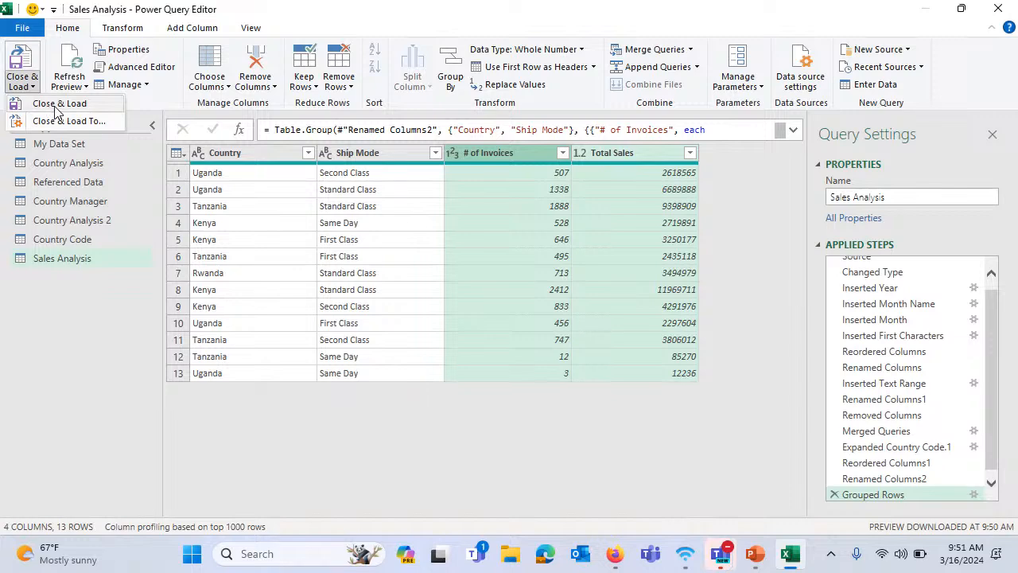
pyautogui.press('Escape')
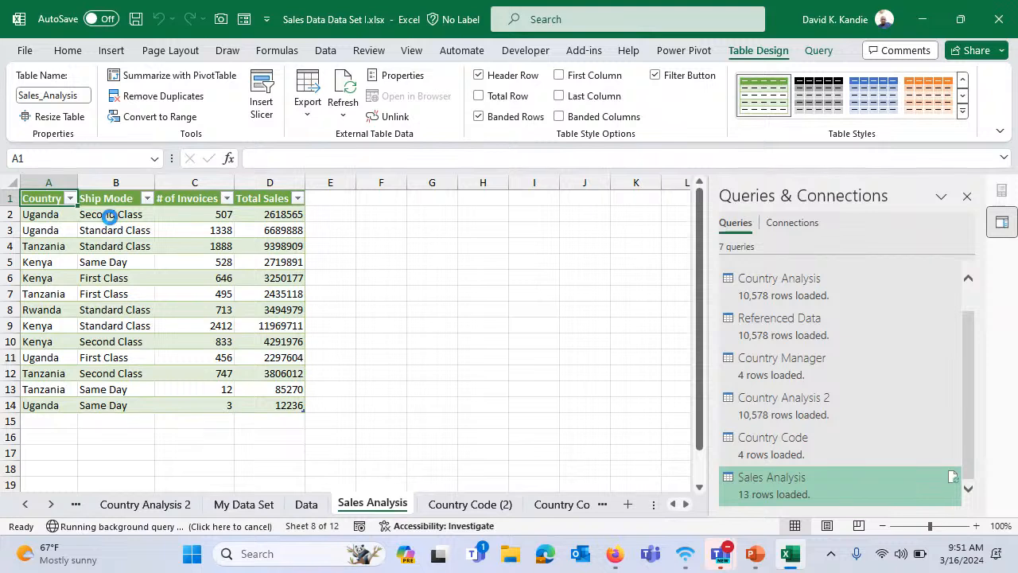
pyautogui.click(60, 216)
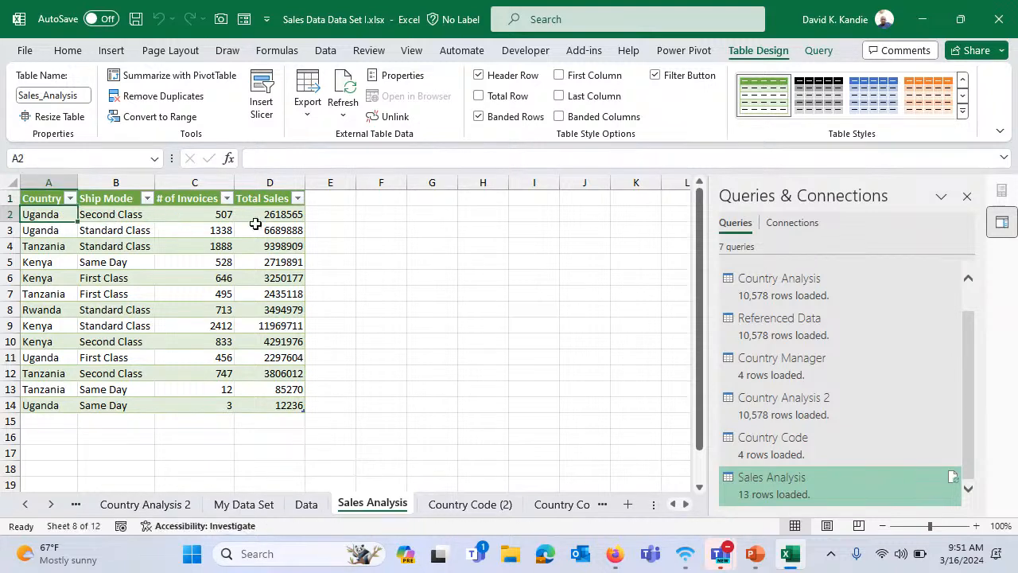
# Sort the loaded Sales Analysis table by Total Sales from largest to smallest
pyautogui.click(204, 198)
pyautogui.click(271, 198)
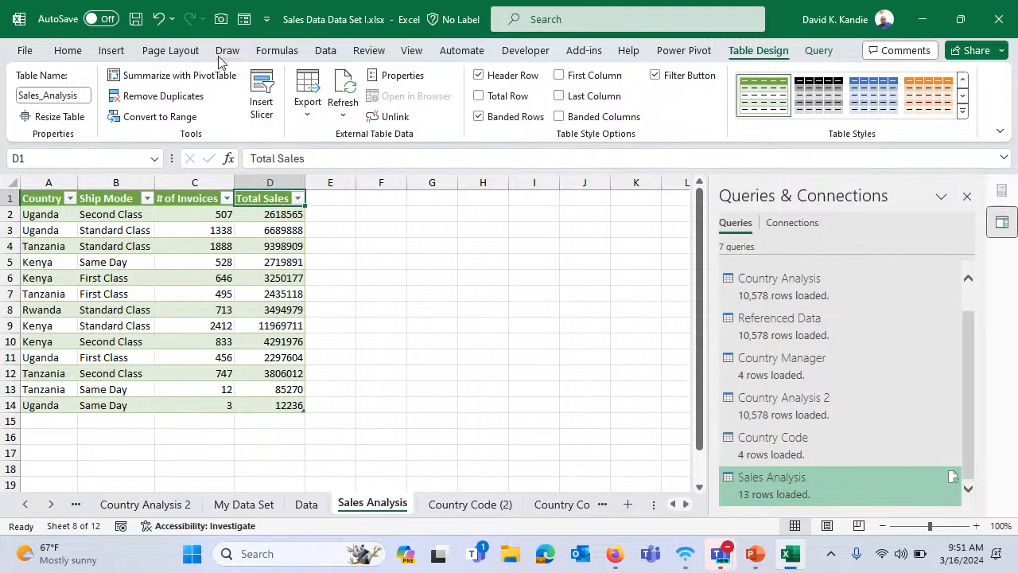
pyautogui.click(219, 309)
pyautogui.click(260, 198)
pyautogui.click(326, 50)
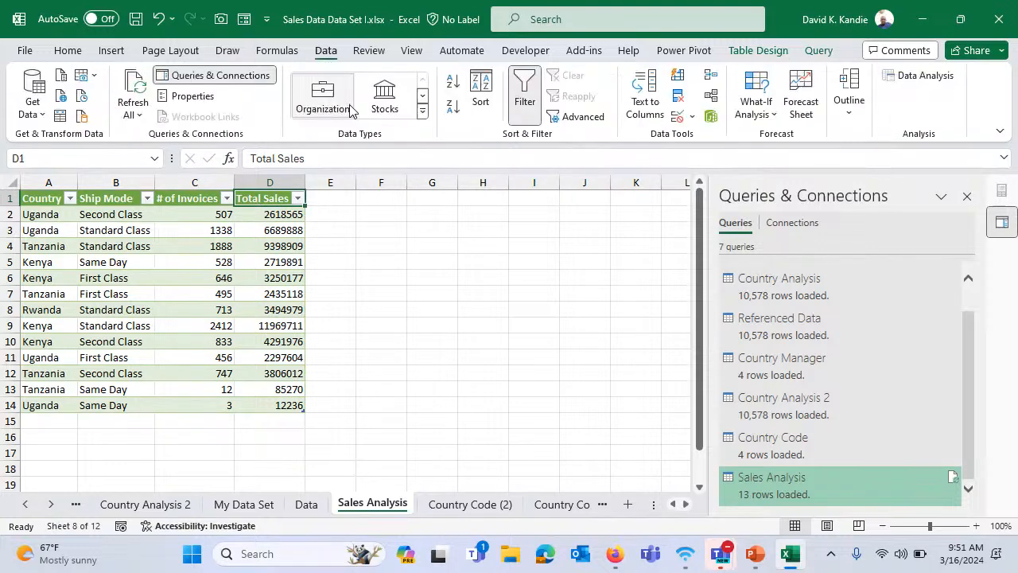
pyautogui.click(452, 107)
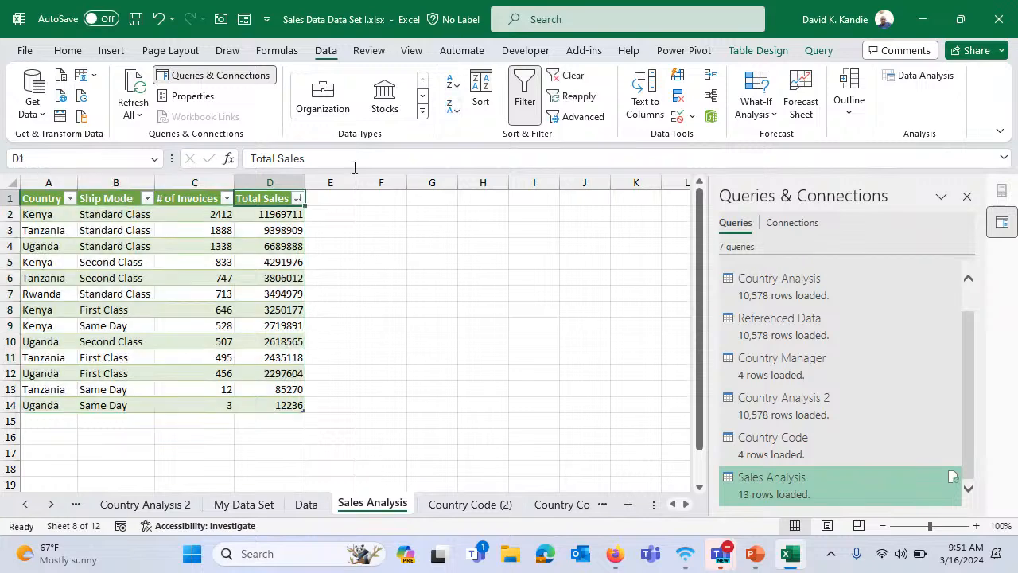
# Apply the comma number style to all values in the Total Sales column
pyautogui.moveTo(262, 215); pyautogui.dragTo(248, 395)
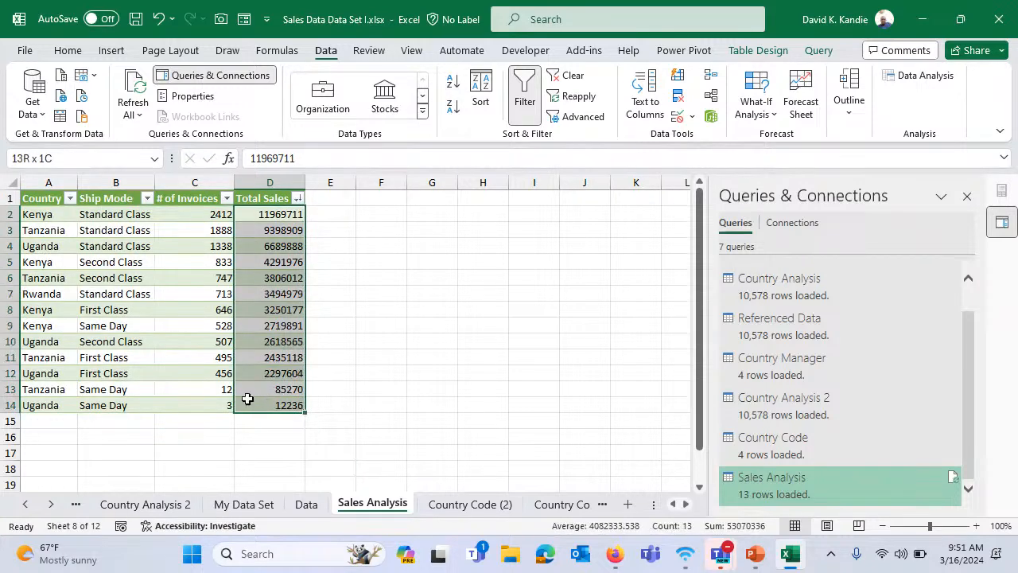
pyautogui.click(76, 52)
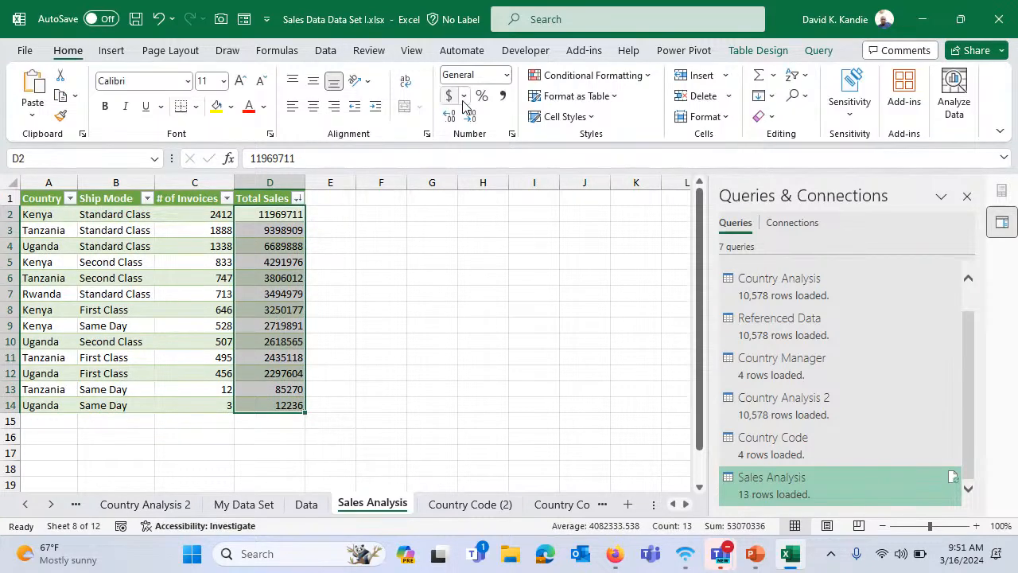
pyautogui.click(501, 96)
pyautogui.click(195, 216)
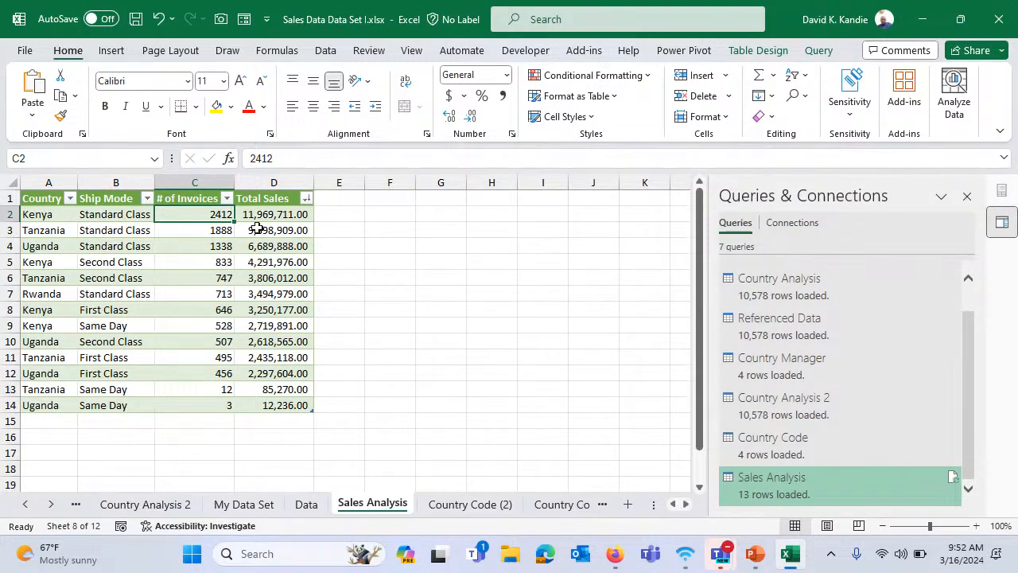
# Reopen the Power Query Editor and add an index column starting from 1 to the My Data Set query
pyautogui.doubleClick(852, 485)
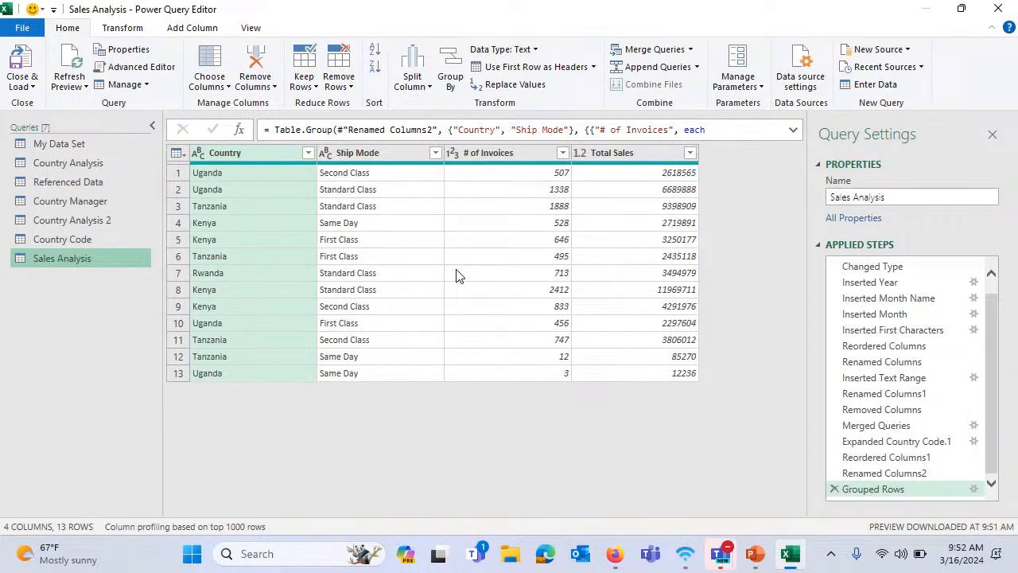
pyautogui.click(78, 145)
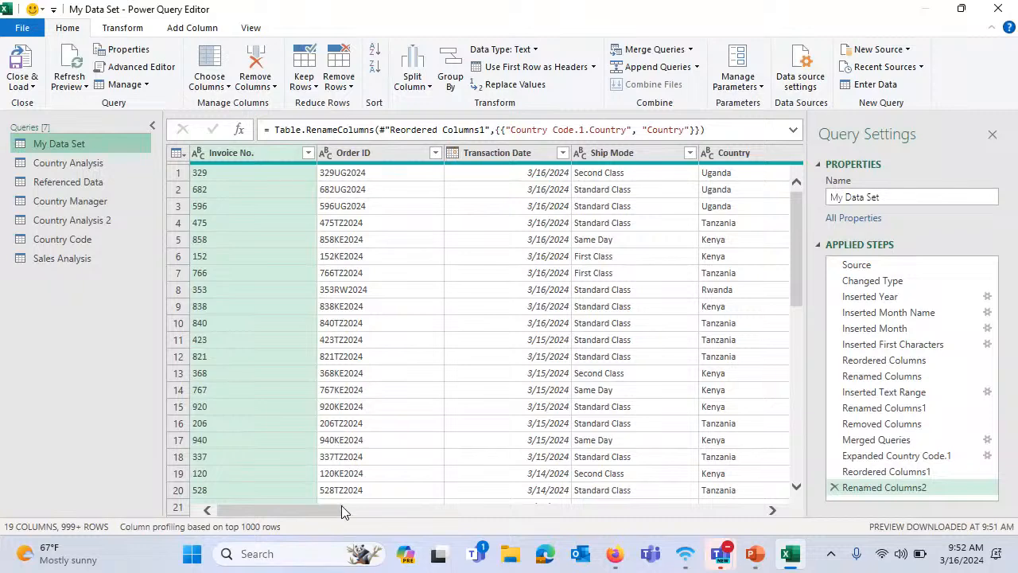
pyautogui.moveTo(342, 511); pyautogui.dragTo(405, 511)
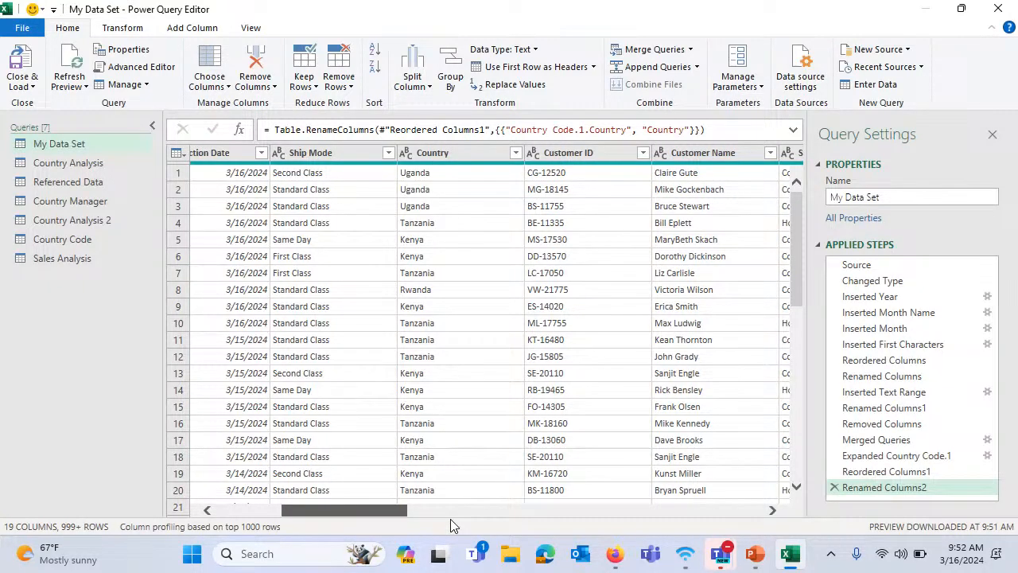
pyautogui.moveTo(450, 519); pyautogui.dragTo(764, 514)
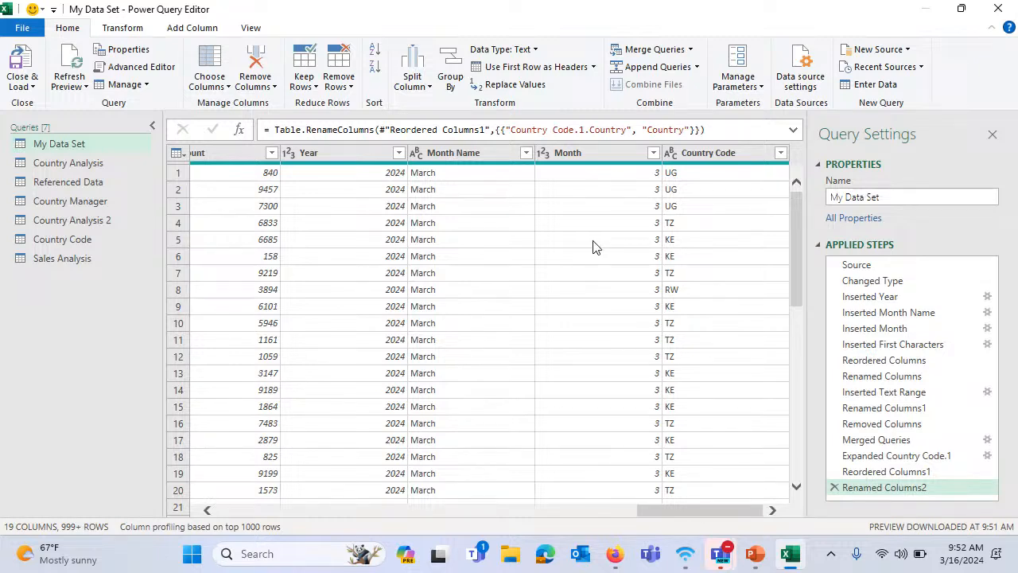
pyautogui.click(184, 32)
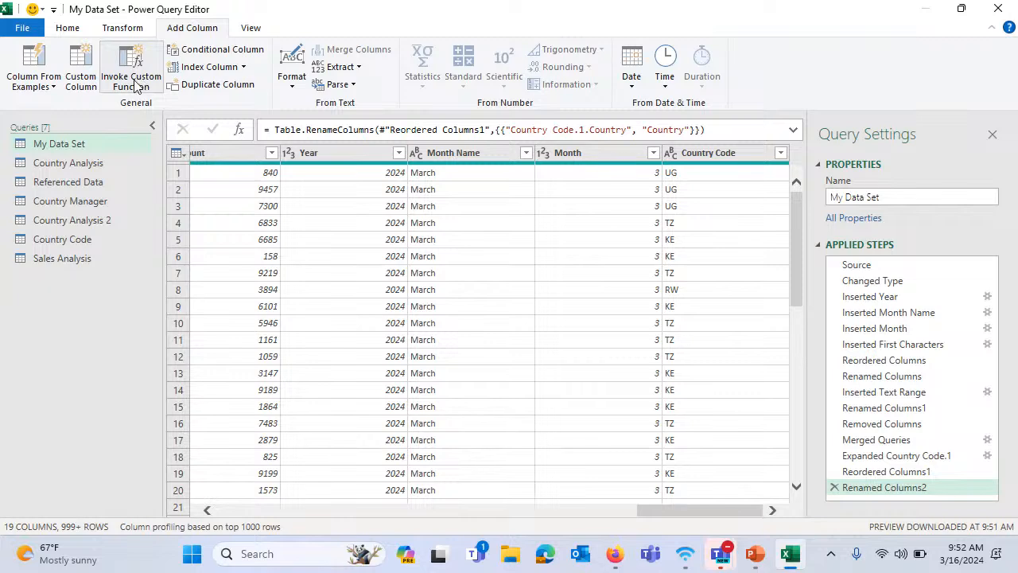
pyautogui.click(244, 68)
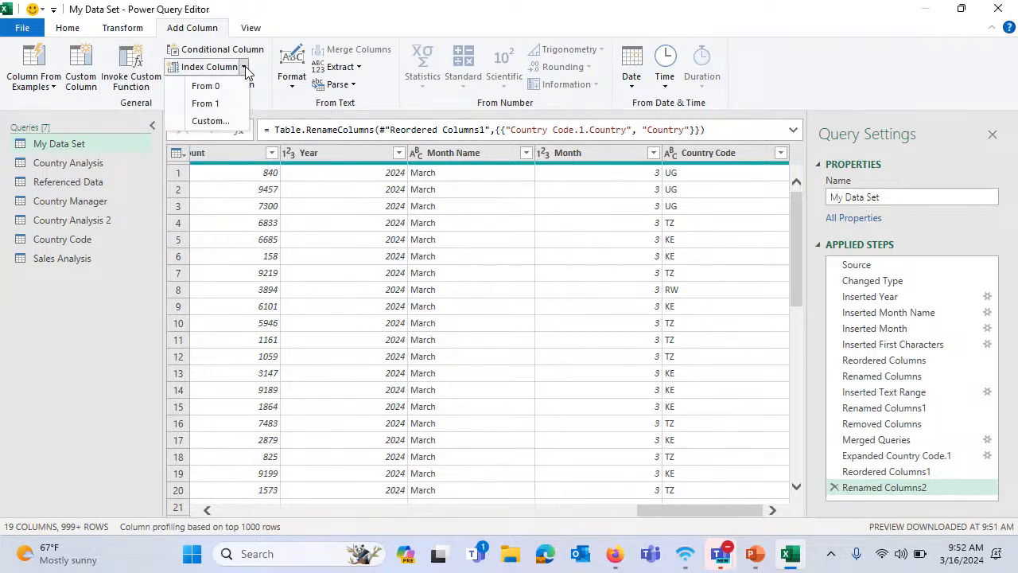
pyautogui.click(205, 103)
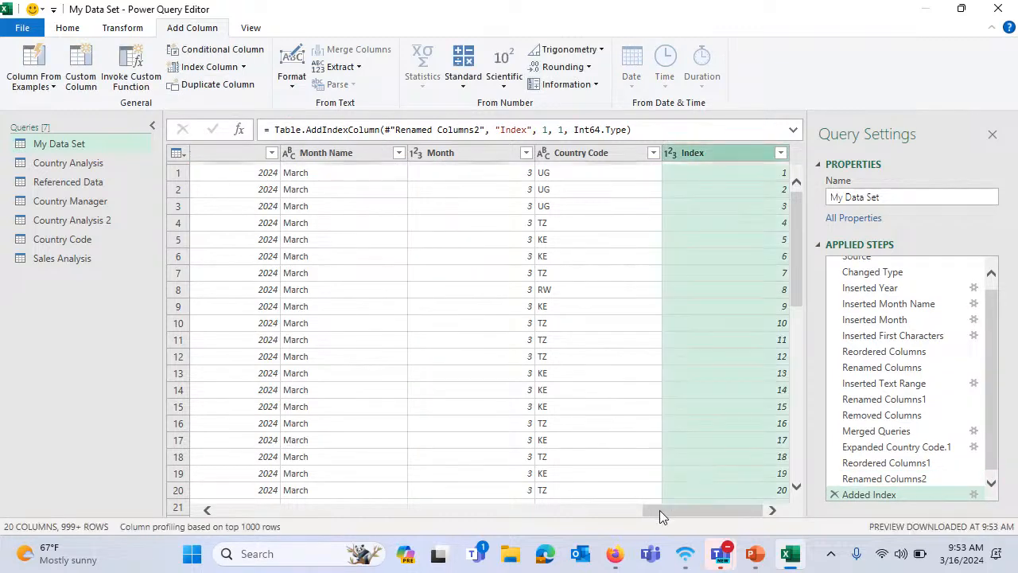
# Review the filter values of the Index column in My Data Set down to the end of the list
pyautogui.moveTo(800, 218); pyautogui.dragTo(779, 164)
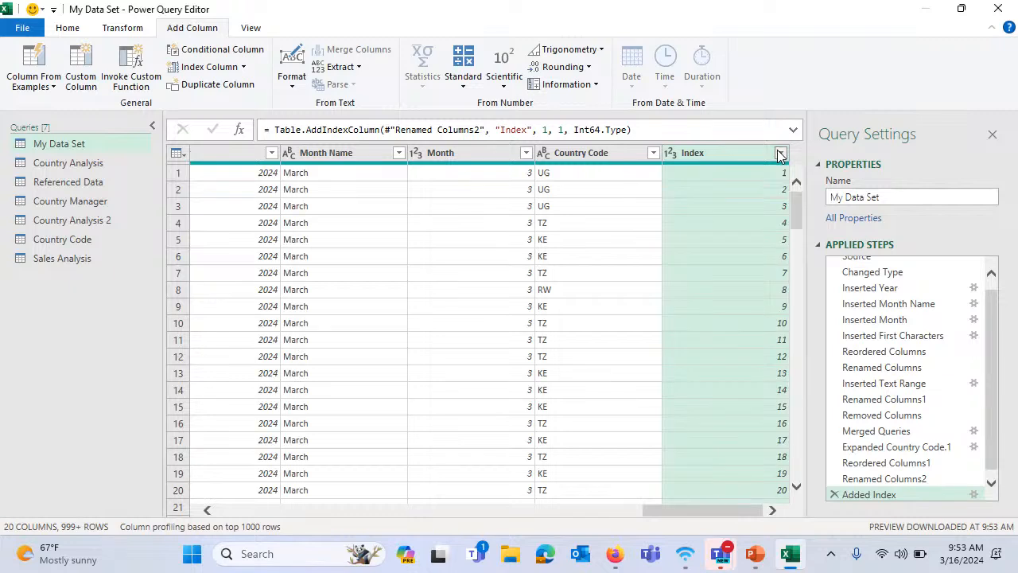
pyautogui.click(781, 153)
pyautogui.moveTo(769, 344); pyautogui.dragTo(770, 470)
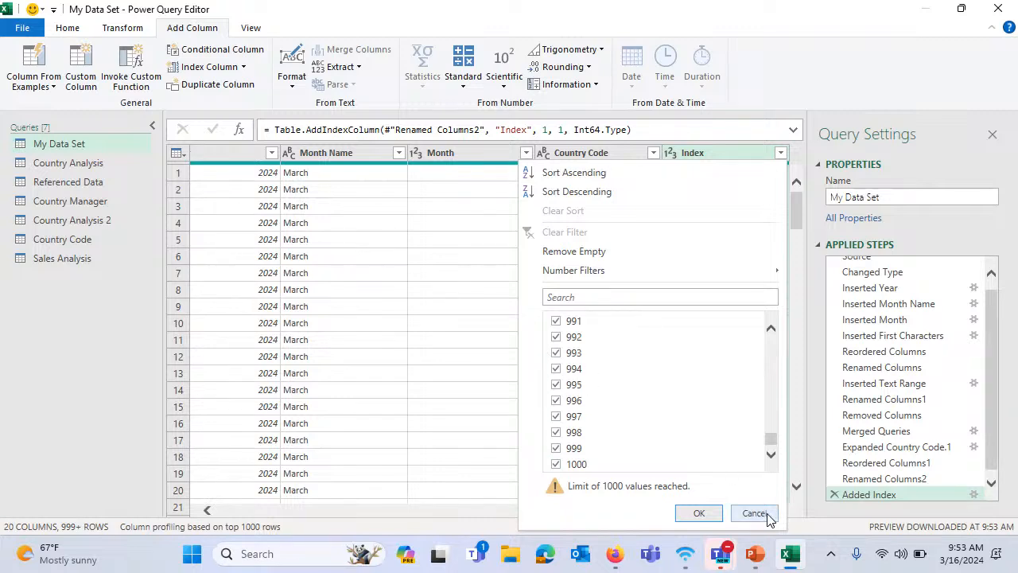
pyautogui.click(754, 514)
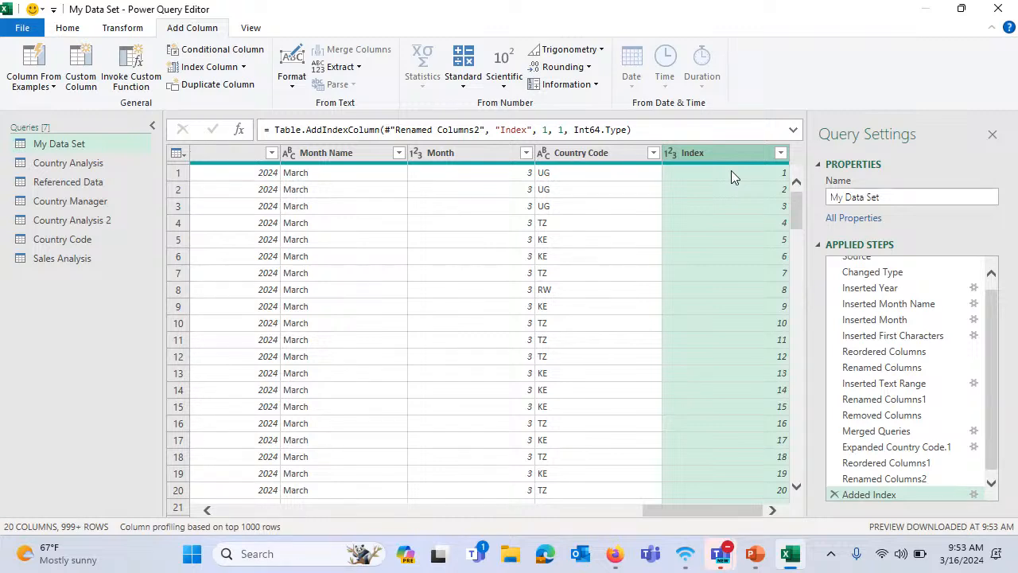
# Add a custom index column to My Data Set with starting index 1 and increment 0
pyautogui.click(244, 66)
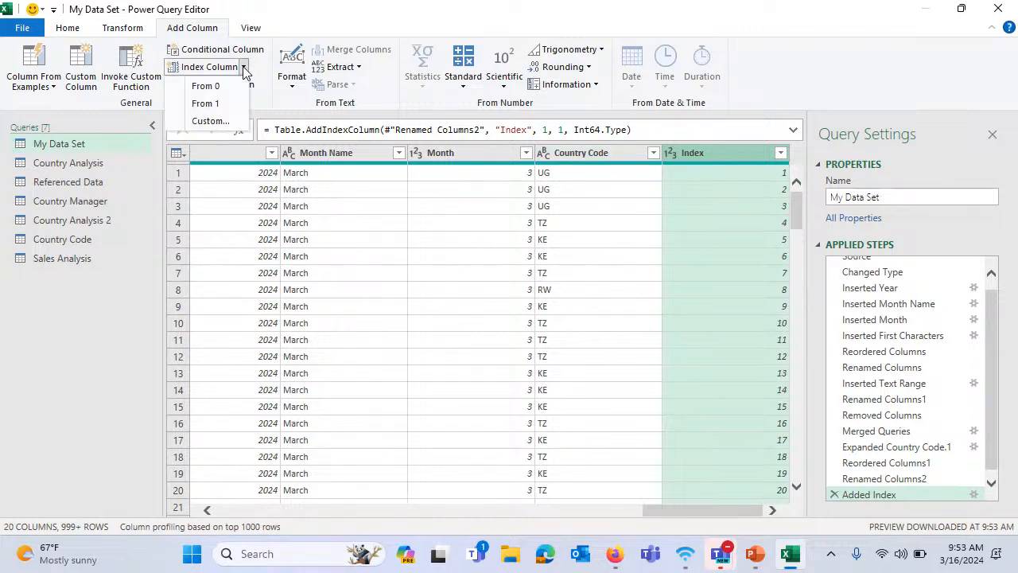
pyautogui.click(220, 120)
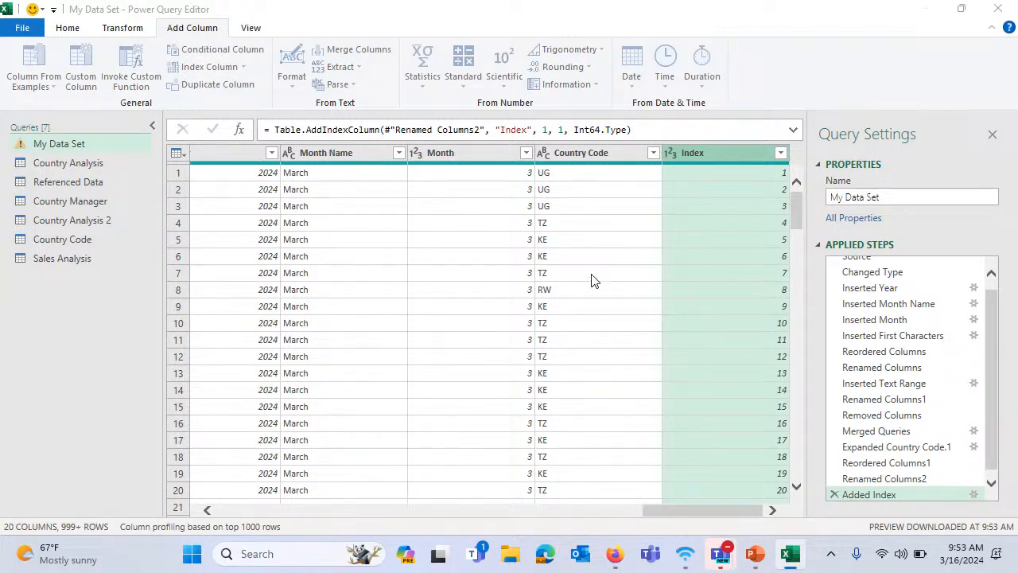
pyautogui.click(407, 261)
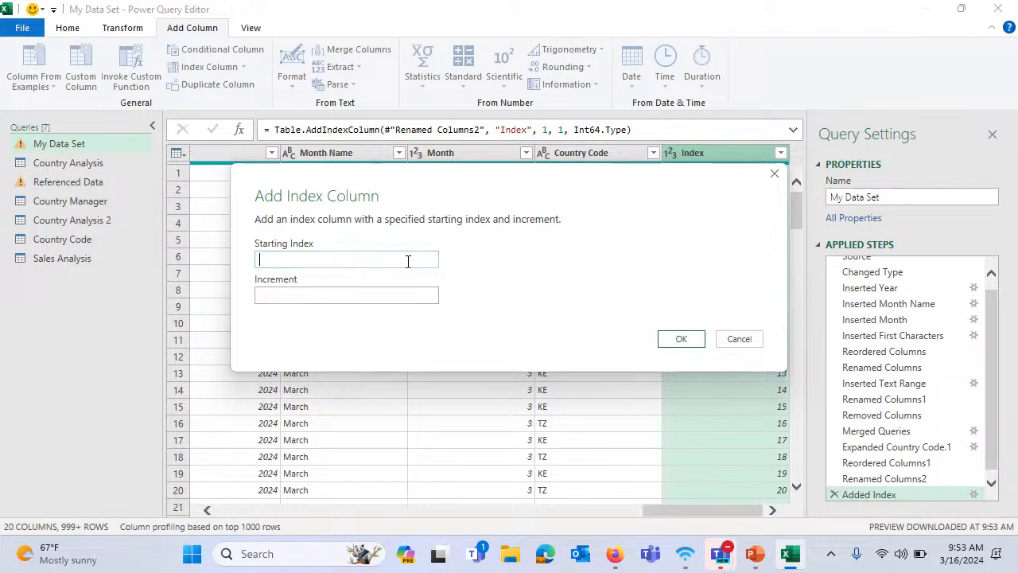
pyautogui.write('1')
pyautogui.click(374, 296)
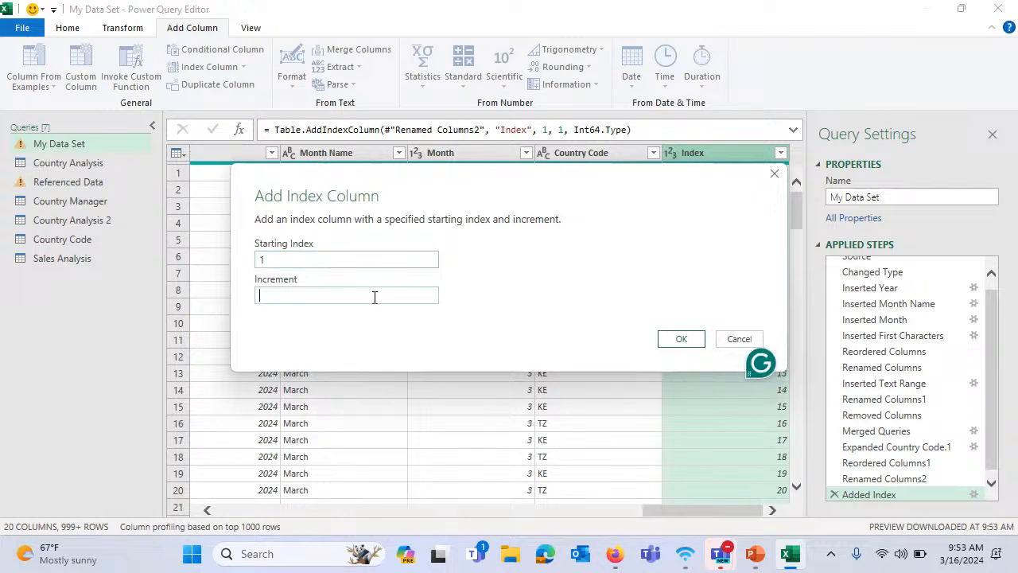
pyautogui.write('0')
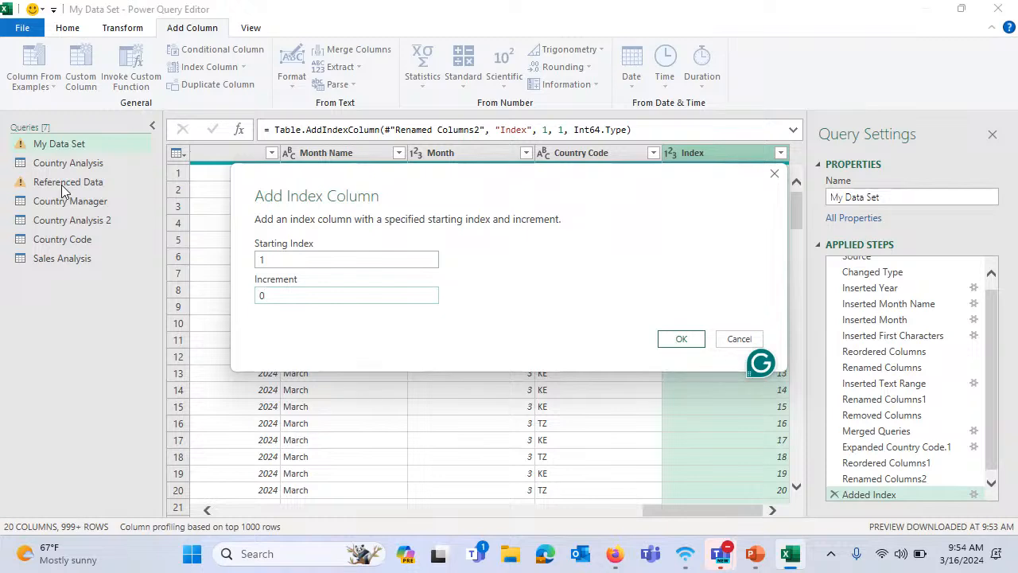
pyautogui.click(683, 341)
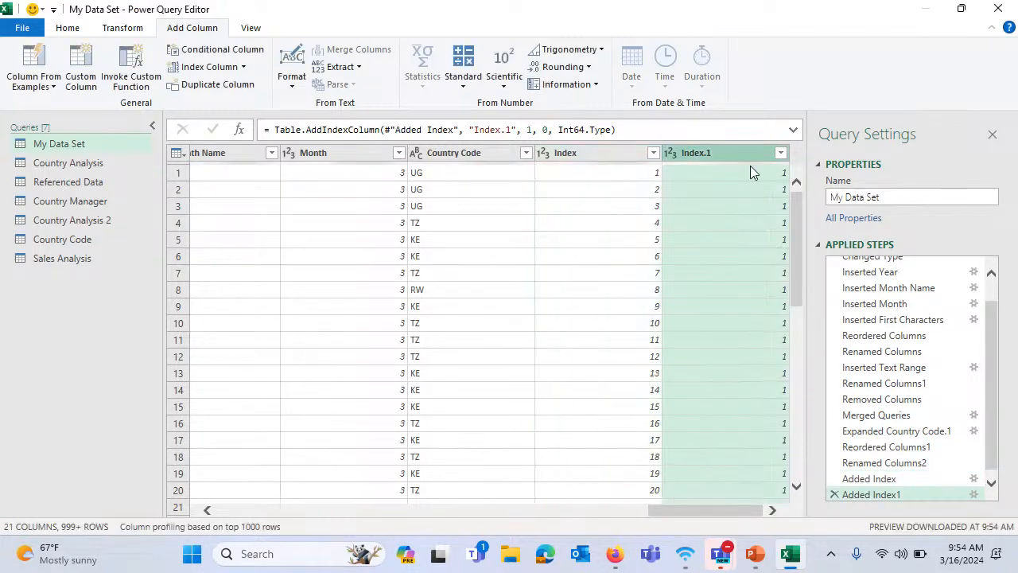
pyautogui.moveTo(798, 206); pyautogui.dragTo(800, 177)
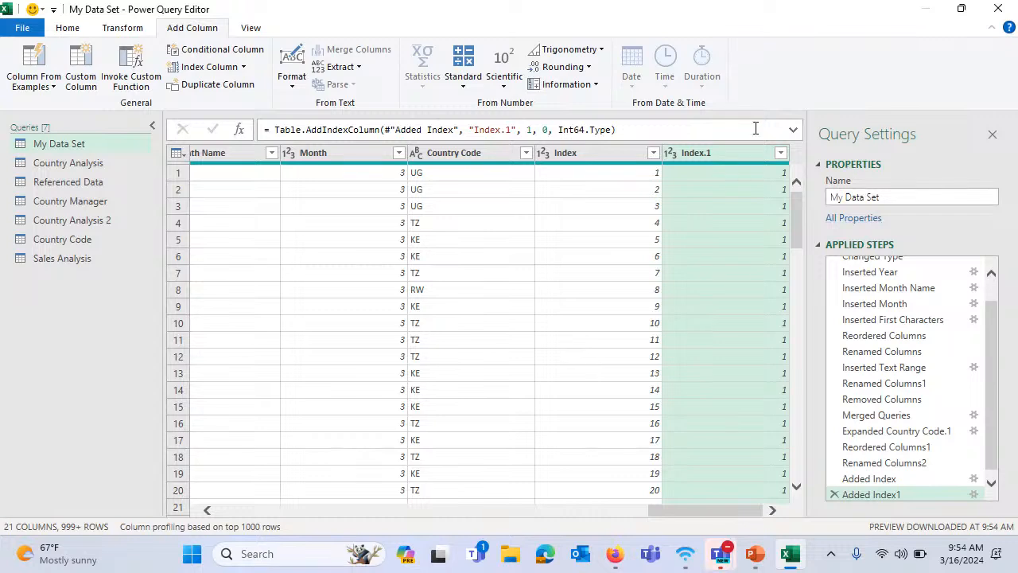
pyautogui.scroll(-9, 725, 409)
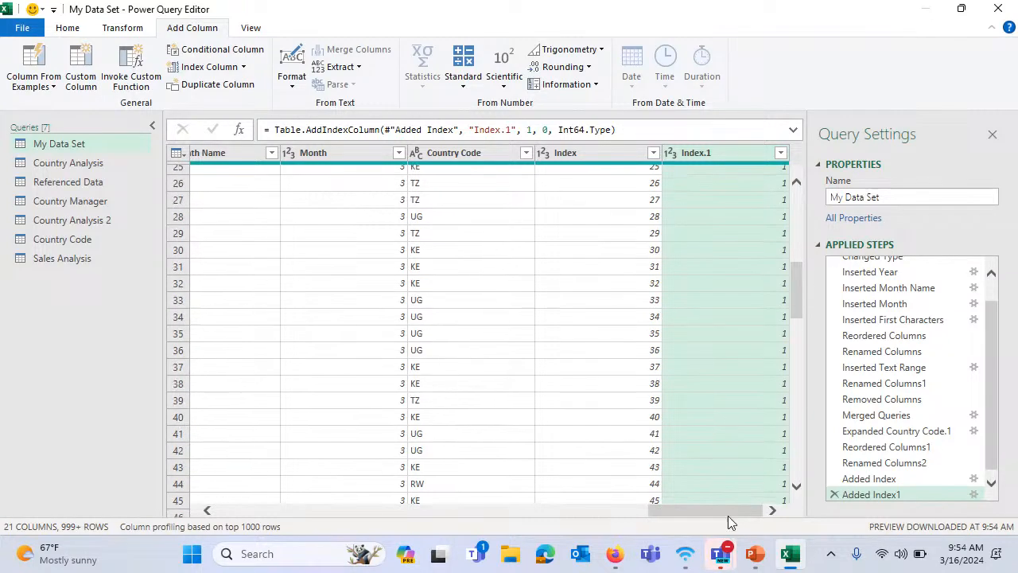
# Duplicate the My Data Set query
pyautogui.moveTo(726, 511); pyautogui.dragTo(173, 490)
pyautogui.click(70, 147)
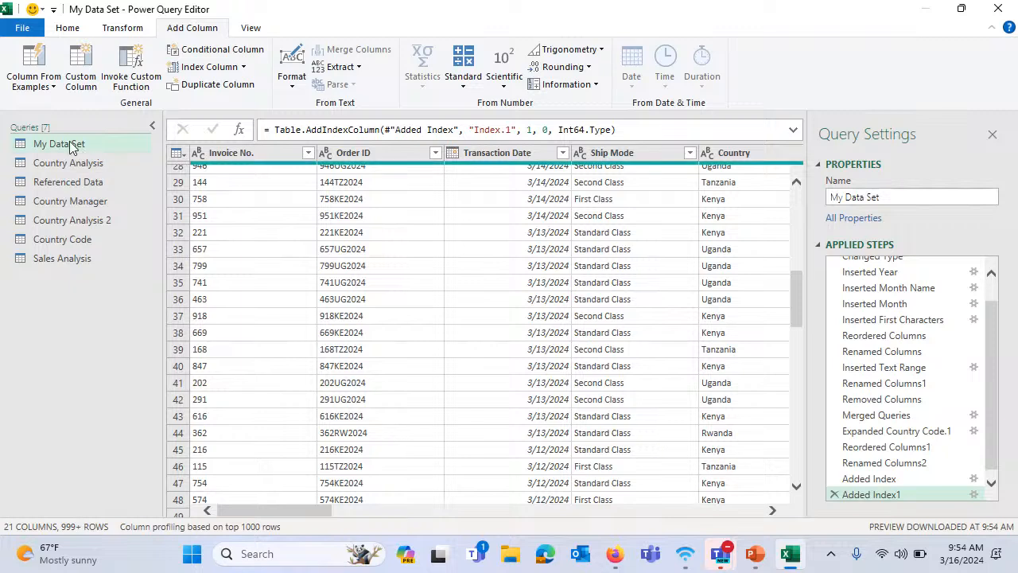
pyautogui.rightClick(70, 146)
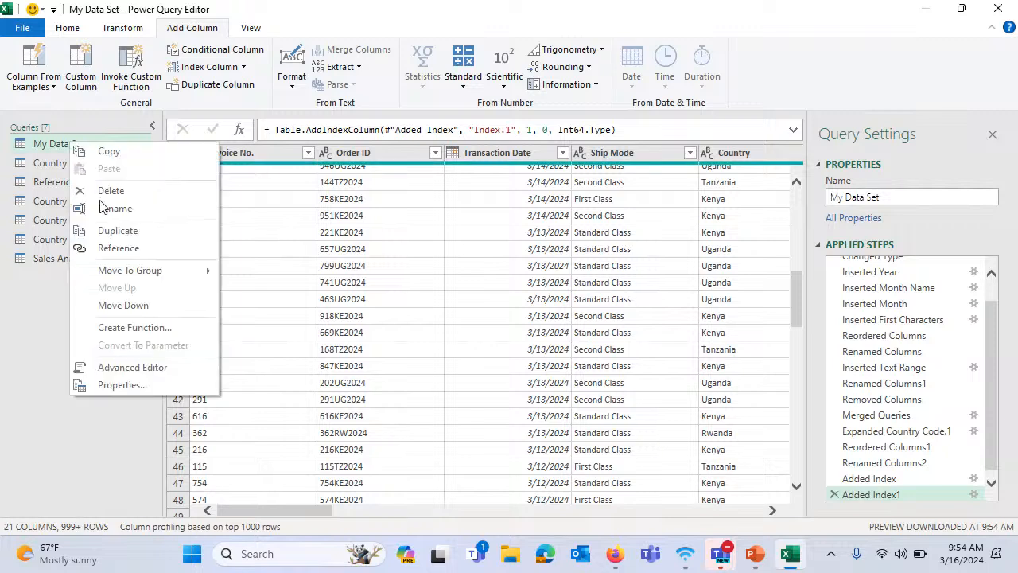
pyautogui.click(132, 234)
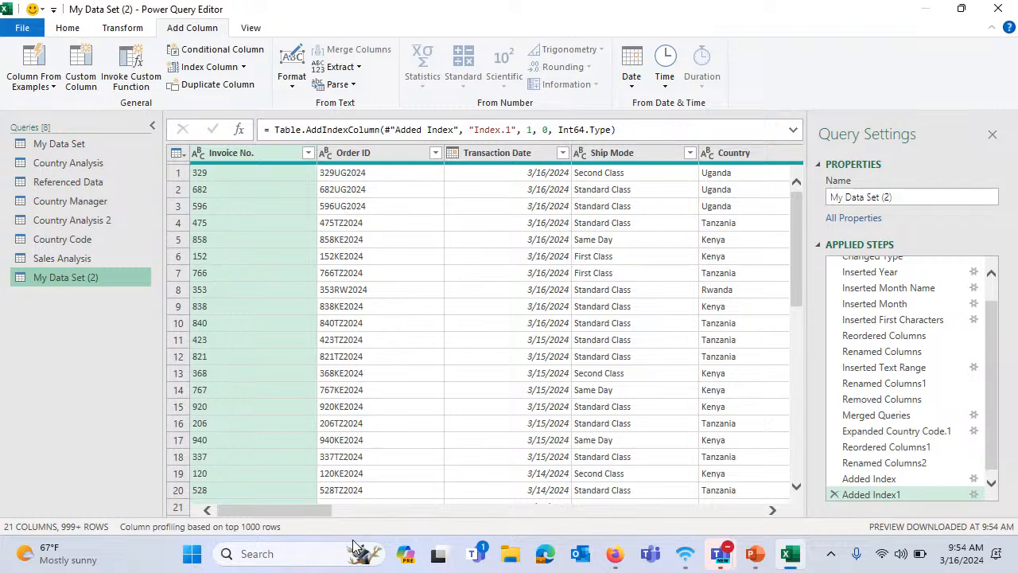
# Start an advanced Group By on the duplicated query, grouping by Year and Month Name
pyautogui.moveTo(322, 510); pyautogui.dragTo(778, 524)
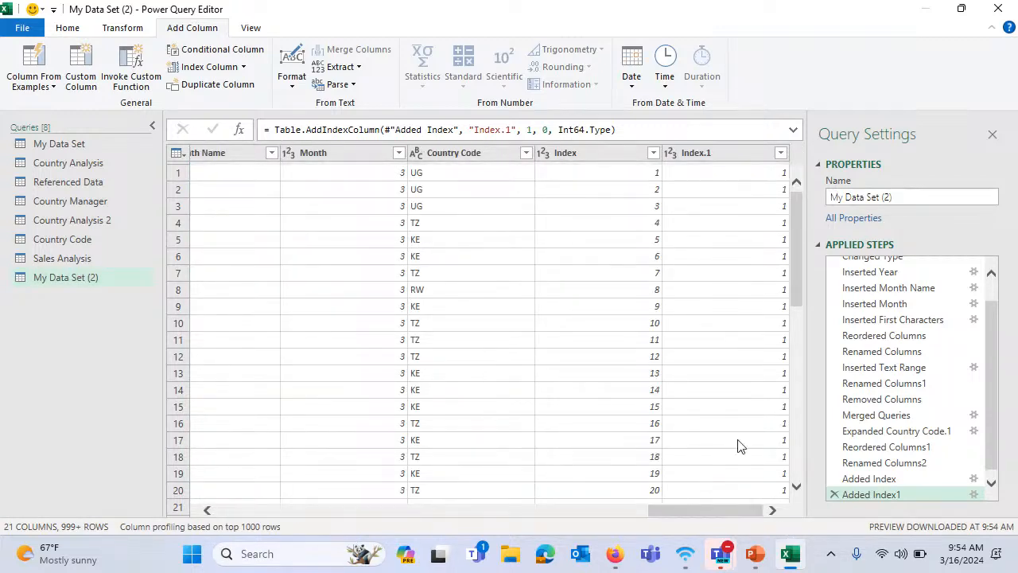
pyautogui.moveTo(712, 510); pyautogui.dragTo(670, 523)
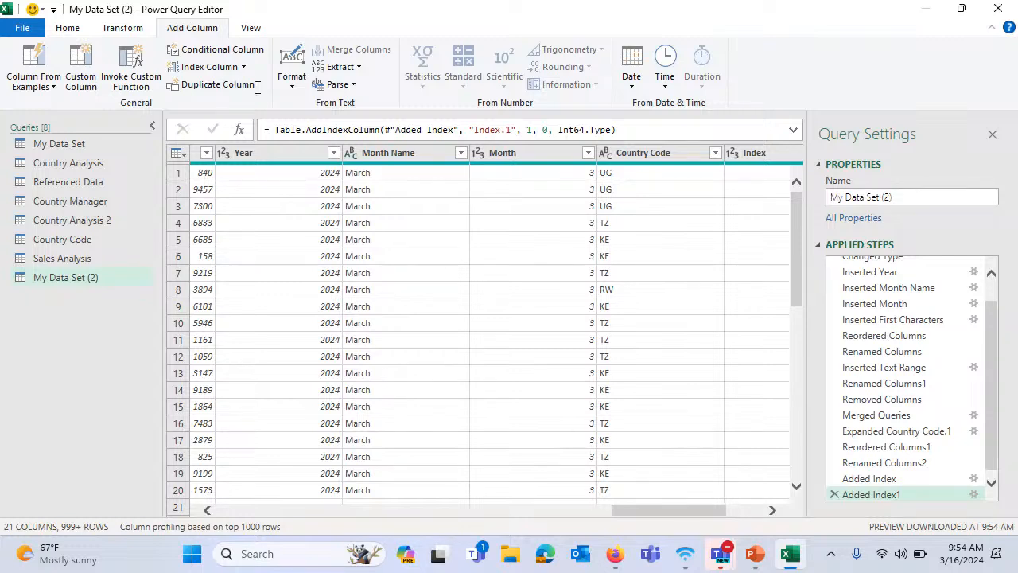
pyautogui.click(392, 159)
pyautogui.moveTo(637, 515); pyautogui.dragTo(697, 518)
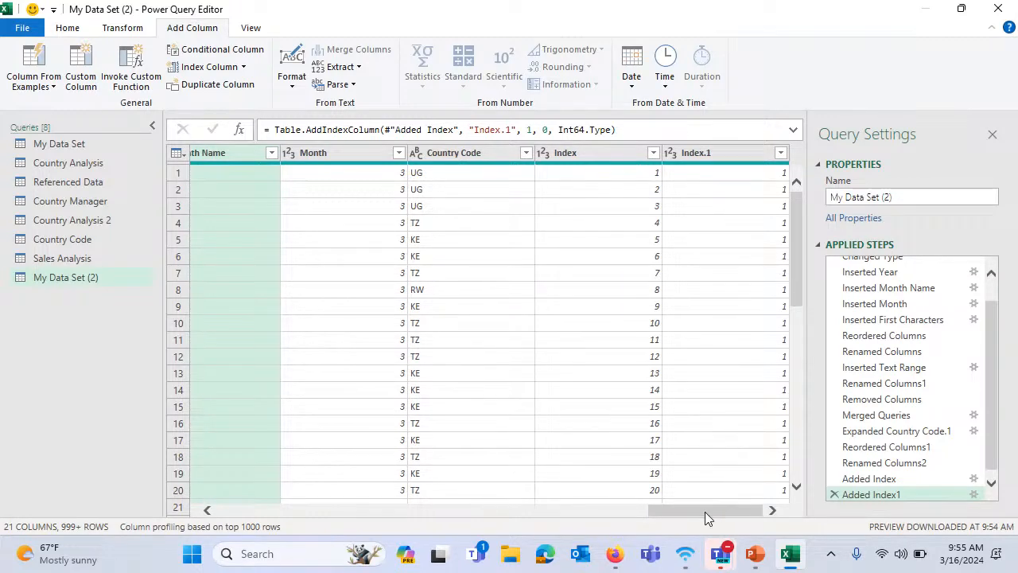
pyautogui.click(127, 30)
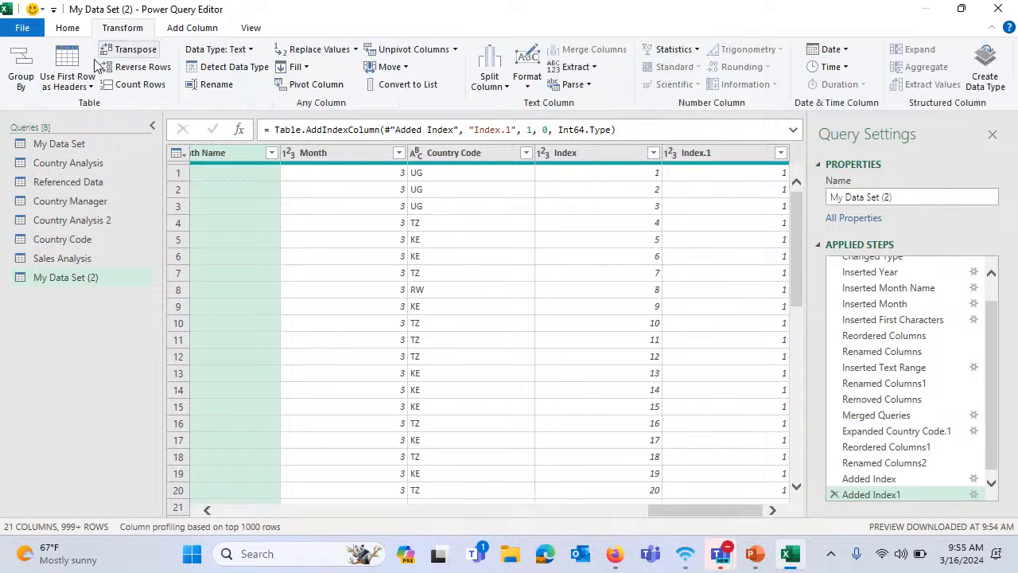
pyautogui.click(24, 79)
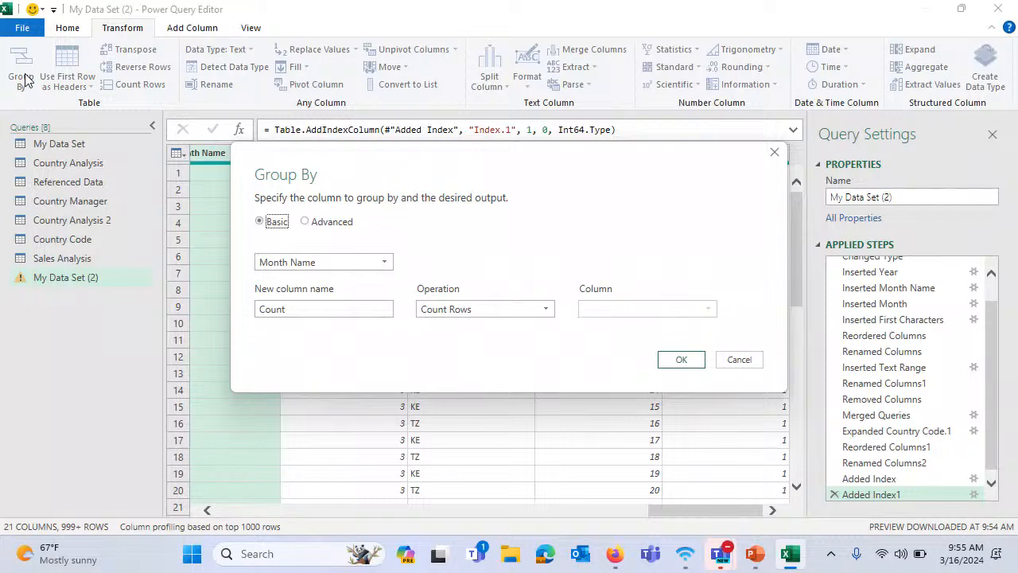
pyautogui.click(307, 221)
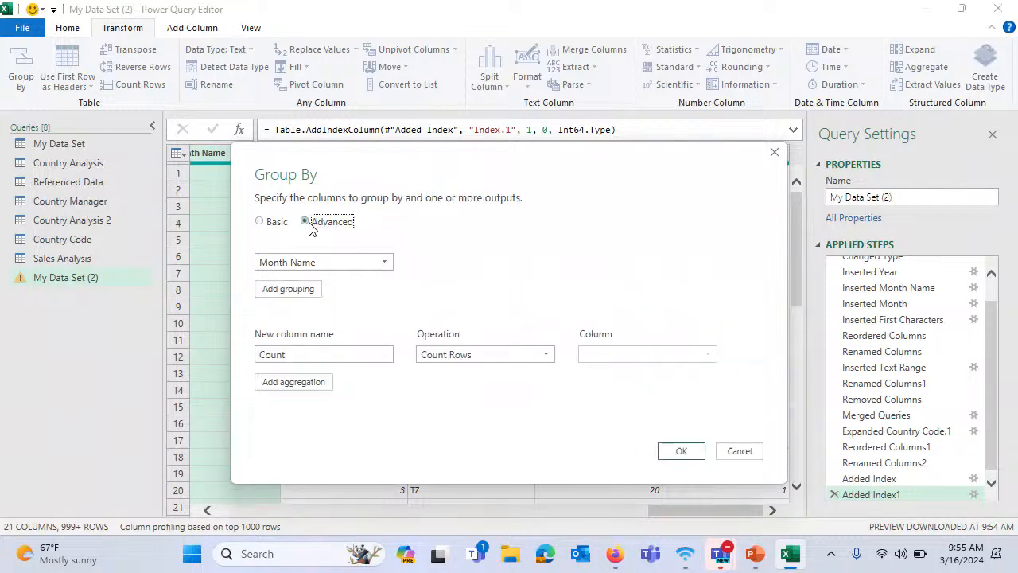
pyautogui.click(326, 268)
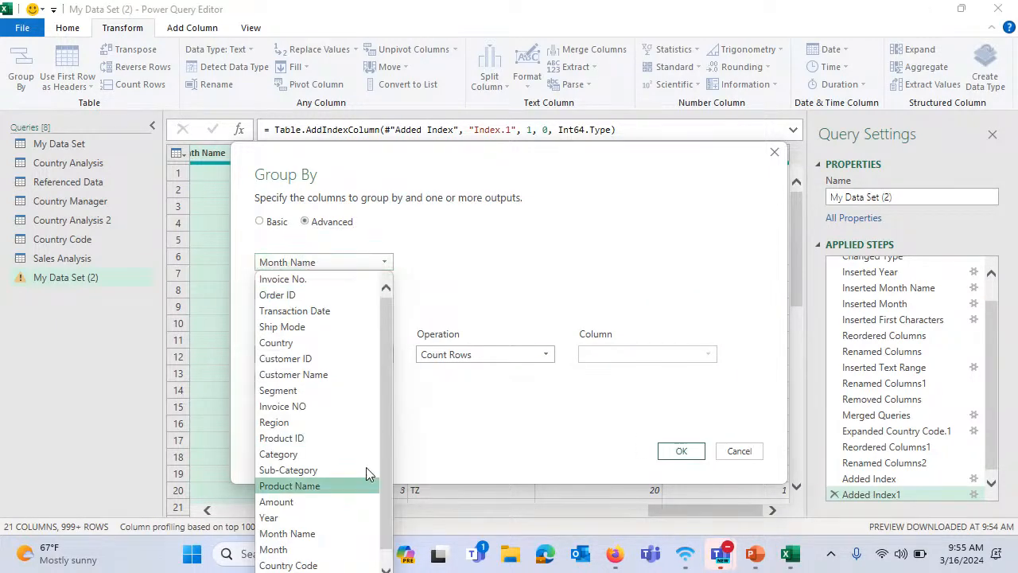
pyautogui.click(308, 515)
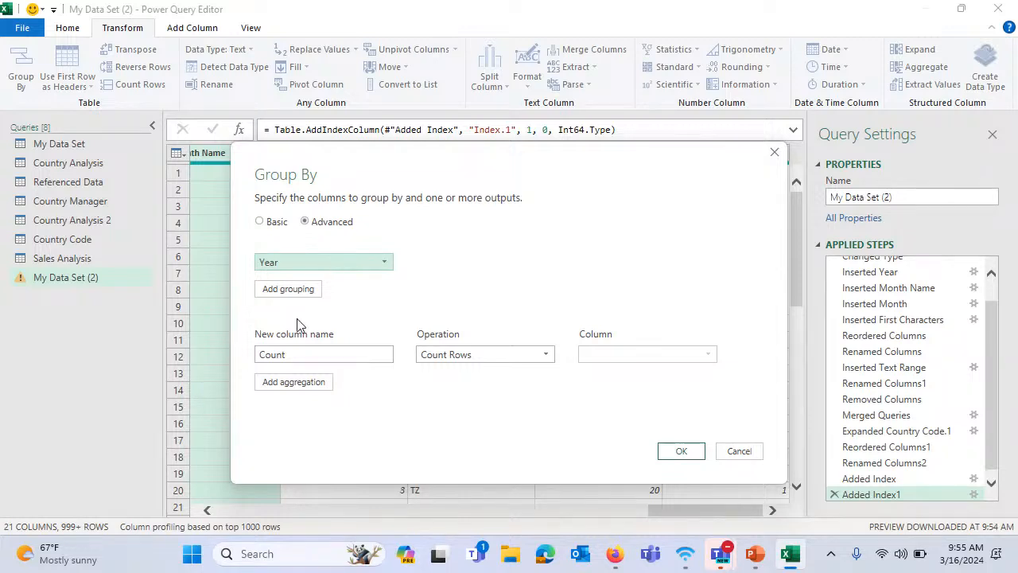
pyautogui.click(296, 289)
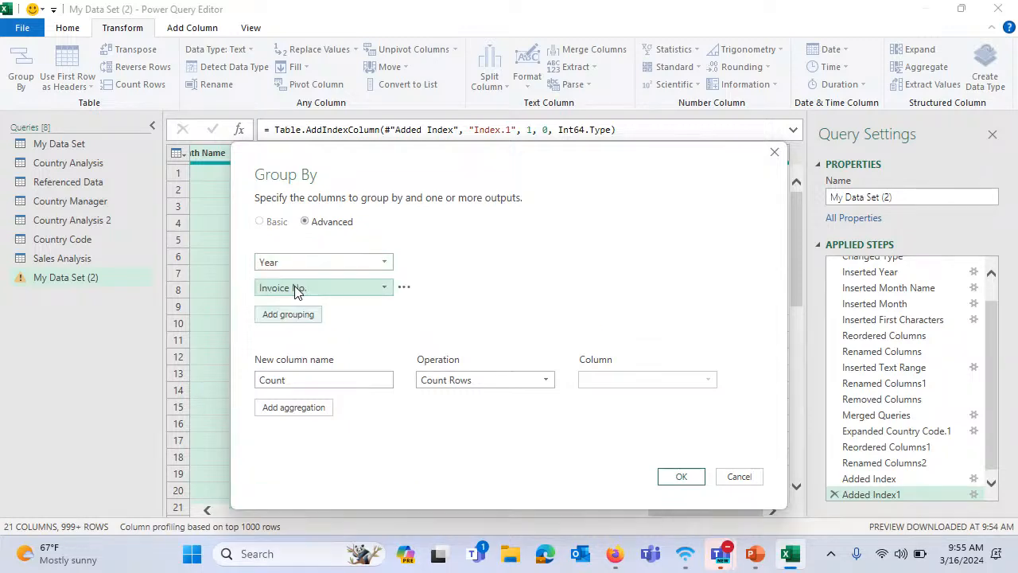
pyautogui.click(362, 289)
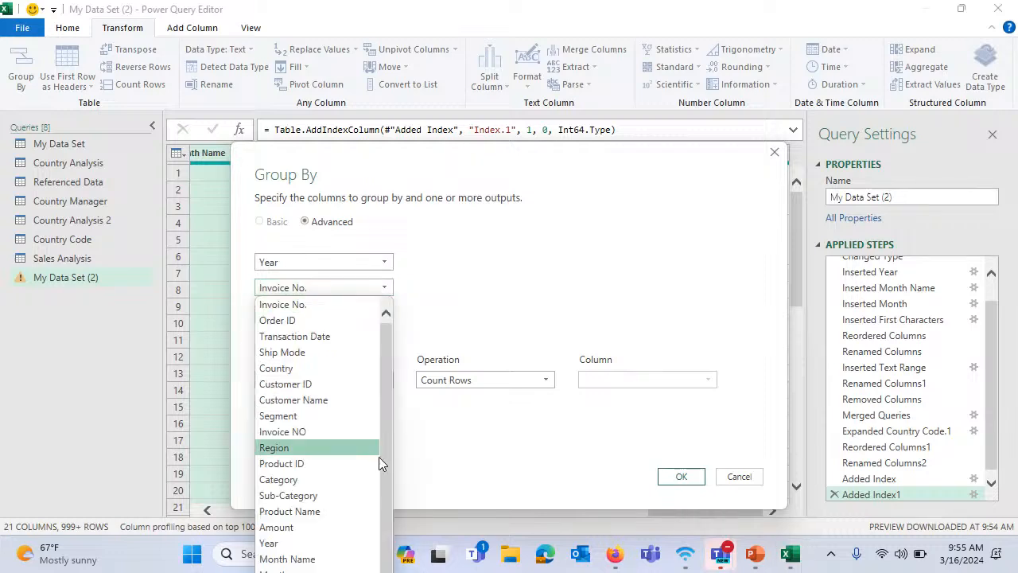
pyautogui.click(312, 563)
# Name the first aggregation "# of Transactions" and make it the Sum of the Index.1 column
pyautogui.moveTo(445, 153); pyautogui.dragTo(448, 14)
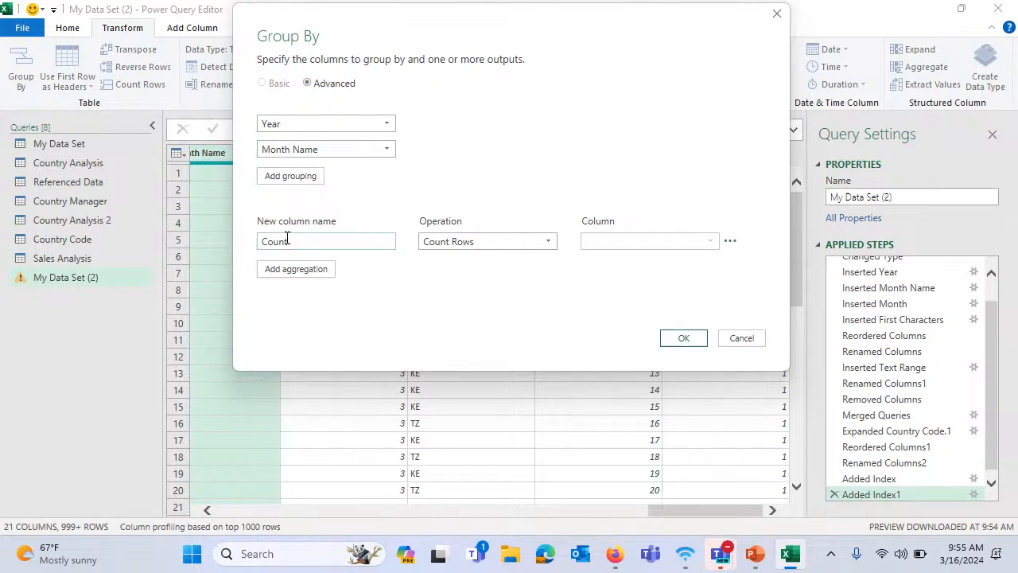
pyautogui.moveTo(287, 240); pyautogui.dragTo(236, 246)
pyautogui.write('# of Transactions')
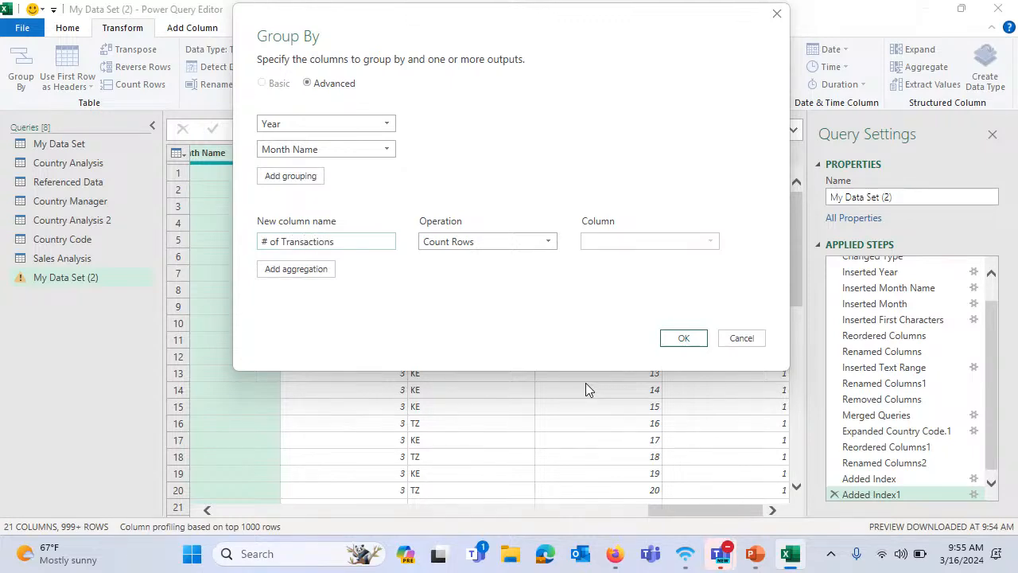
pyautogui.click(536, 243)
pyautogui.click(503, 262)
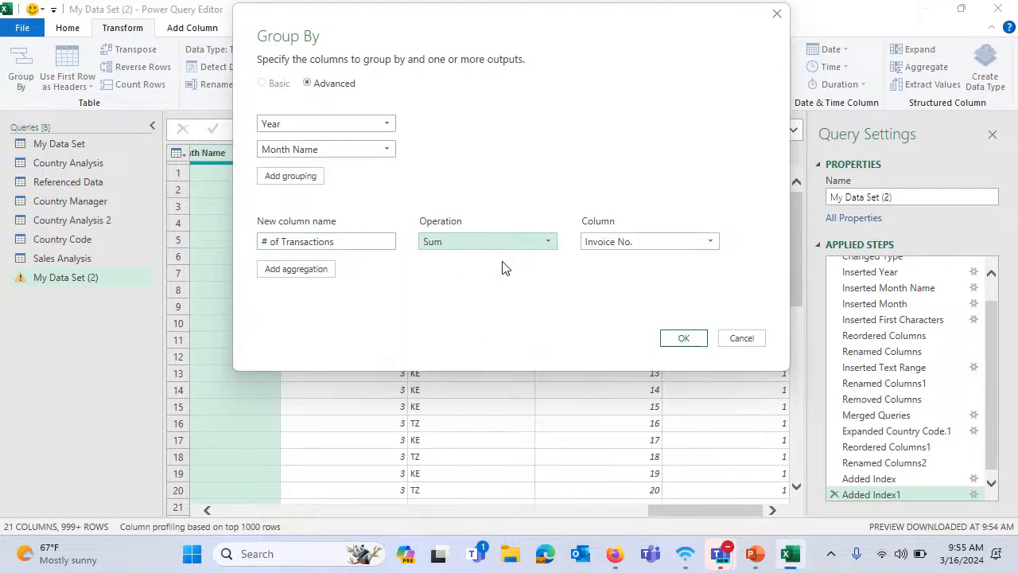
pyautogui.click(661, 241)
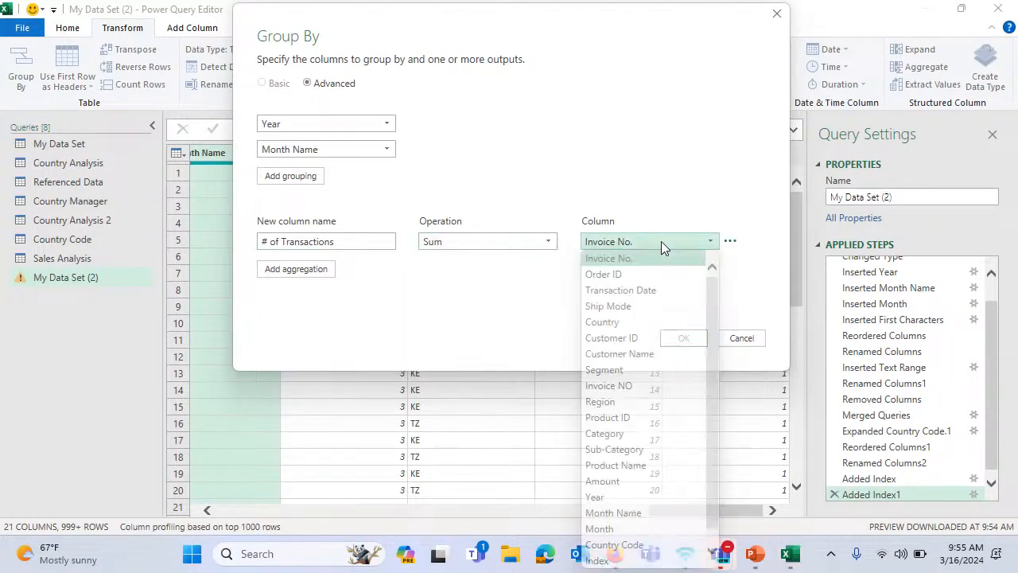
pyautogui.moveTo(713, 423); pyautogui.dragTo(724, 544)
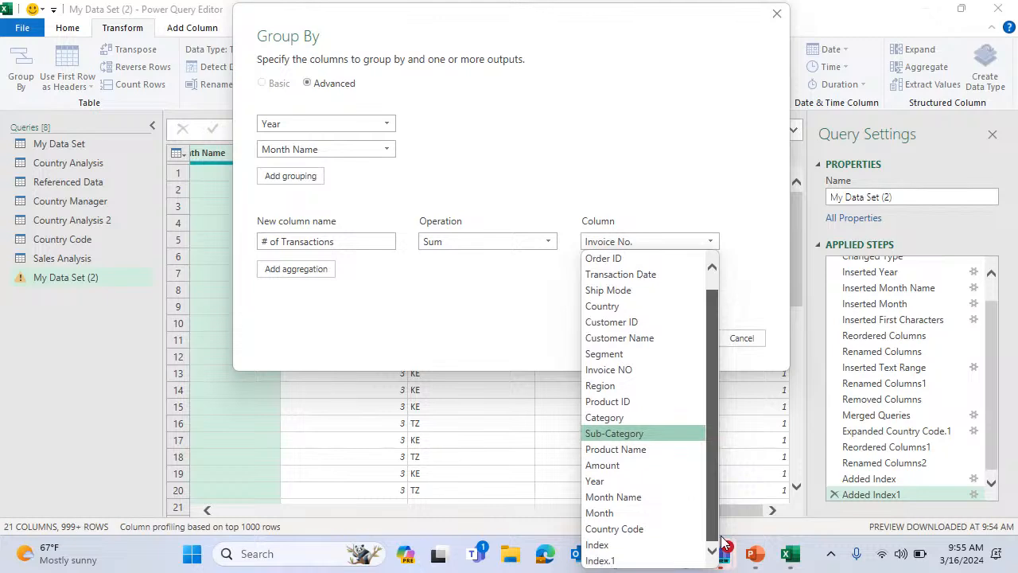
pyautogui.click(617, 562)
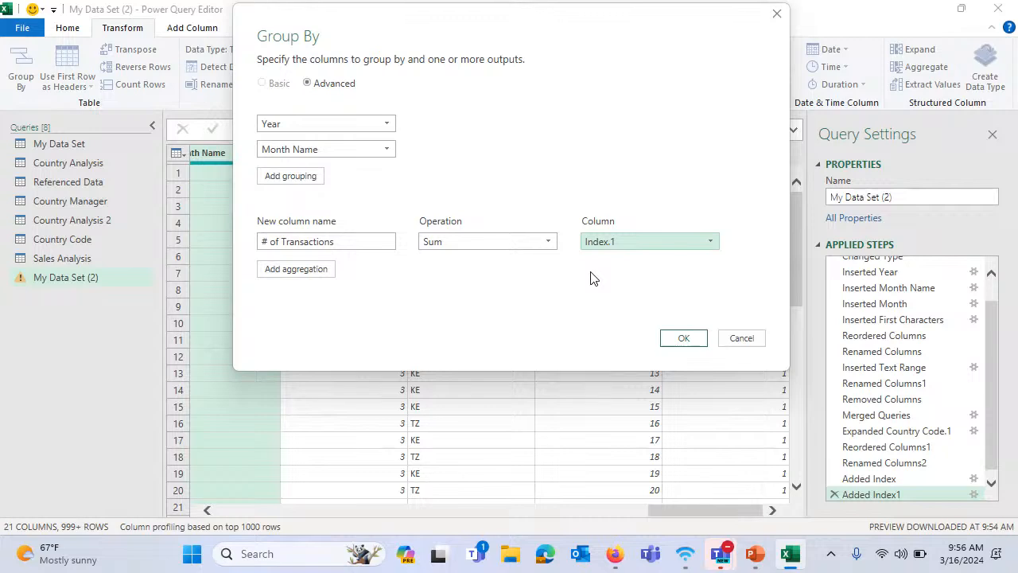
# Add a second aggregation named "Total Sales" that sums the Amount column
pyautogui.click(314, 274)
pyautogui.click(349, 268)
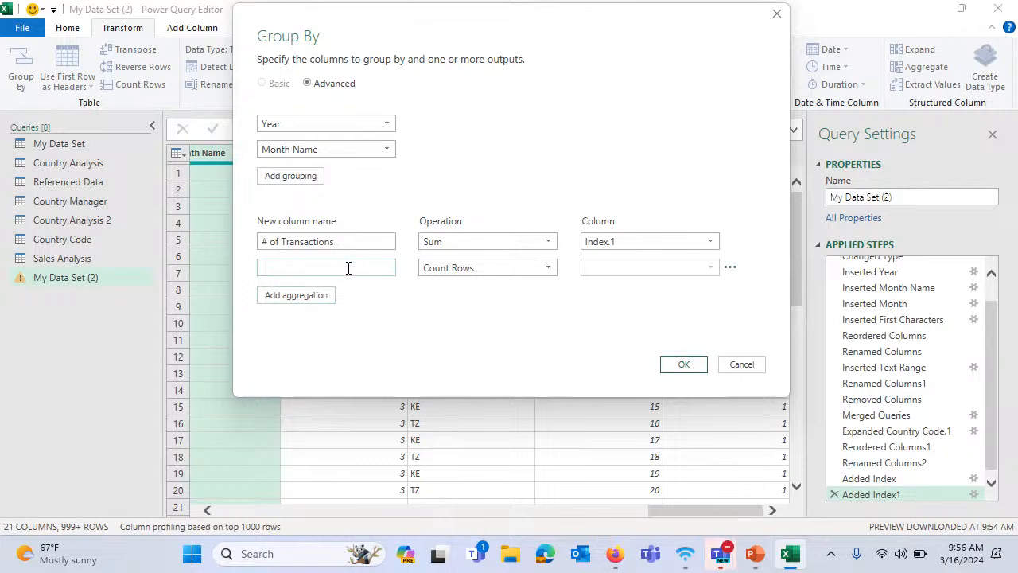
pyautogui.write('Total Sales')
pyautogui.click(449, 271)
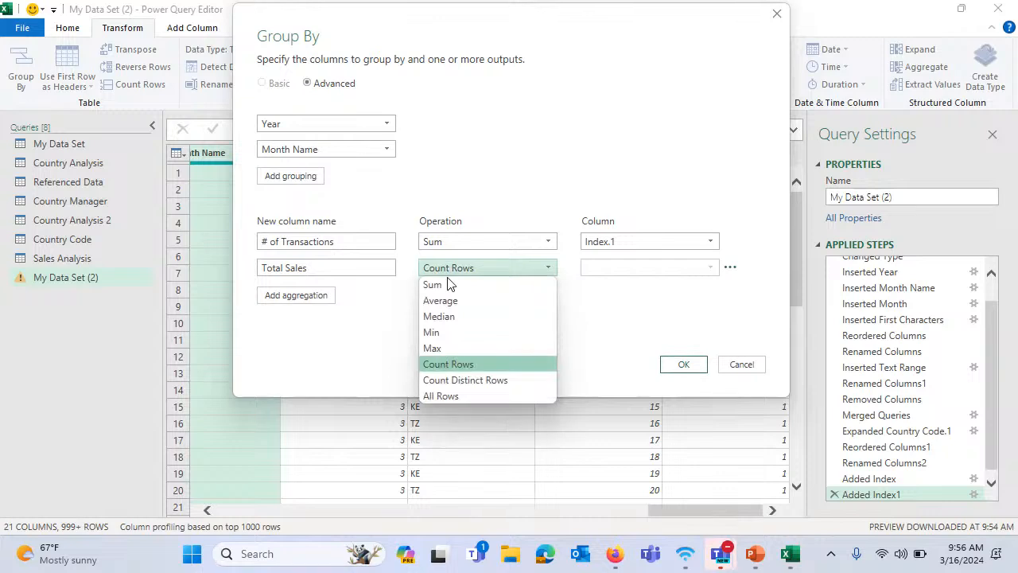
pyautogui.click(450, 286)
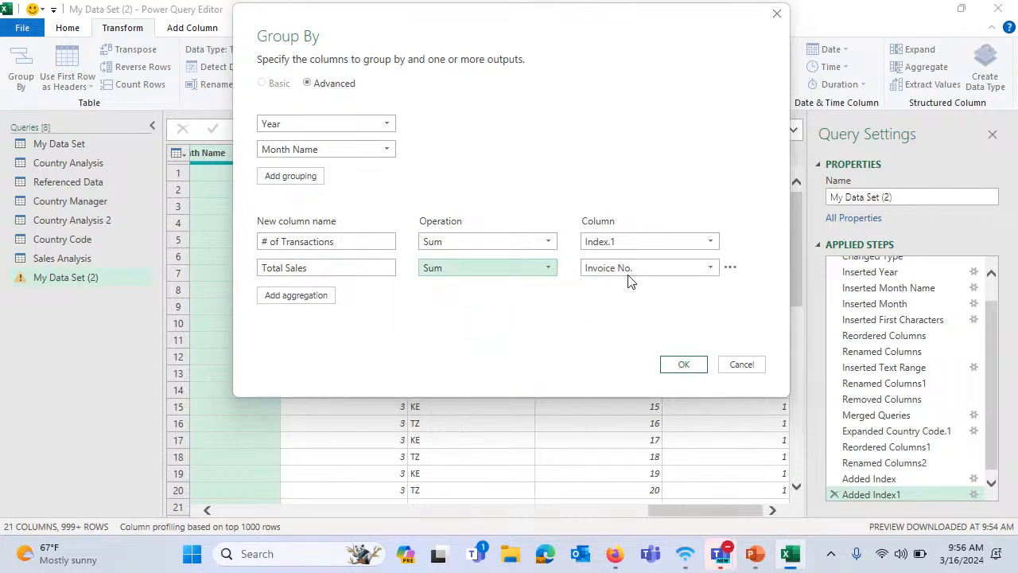
pyautogui.click(630, 269)
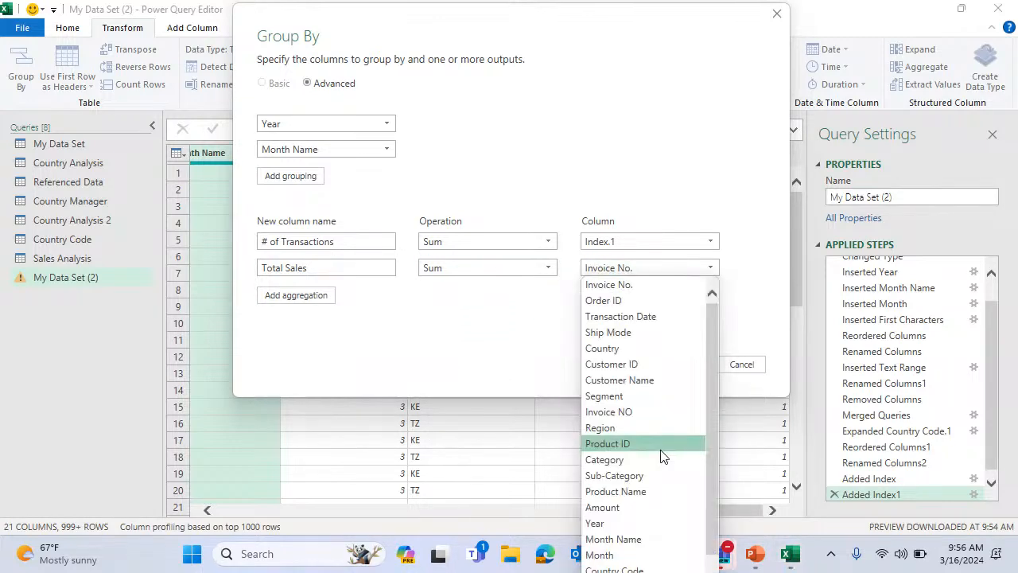
pyautogui.click(631, 507)
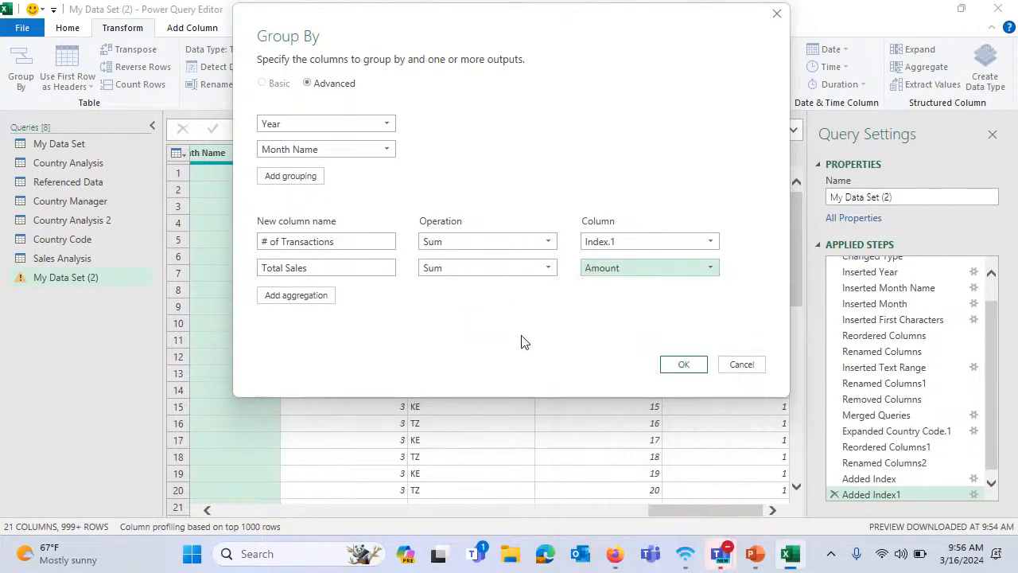
# Apply the Year and Month Name grouping and check the resulting Year, Month Name, # of Transactions and Total Sales columns
pyautogui.click(690, 365)
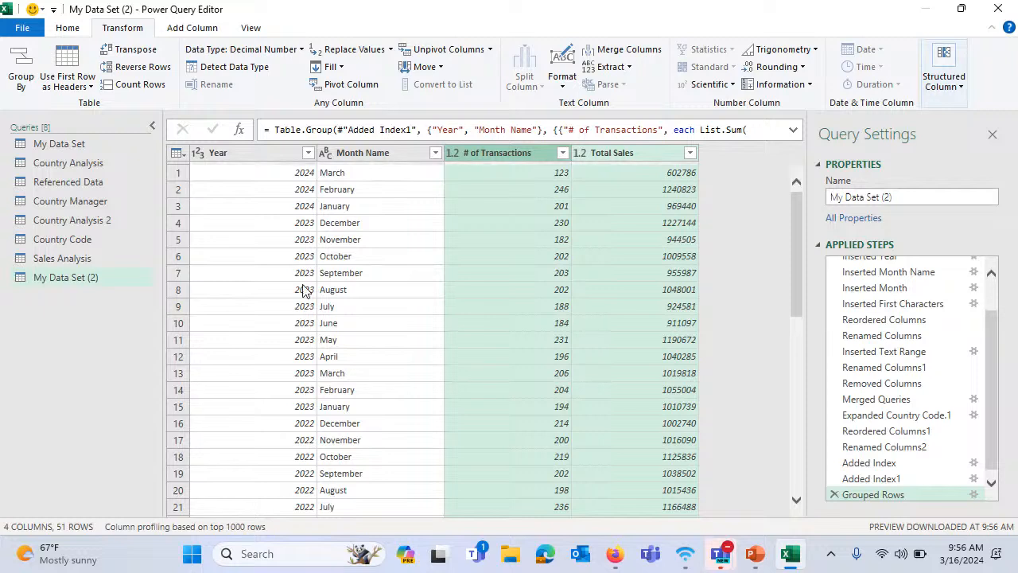
pyautogui.click(280, 173)
pyautogui.click(405, 178)
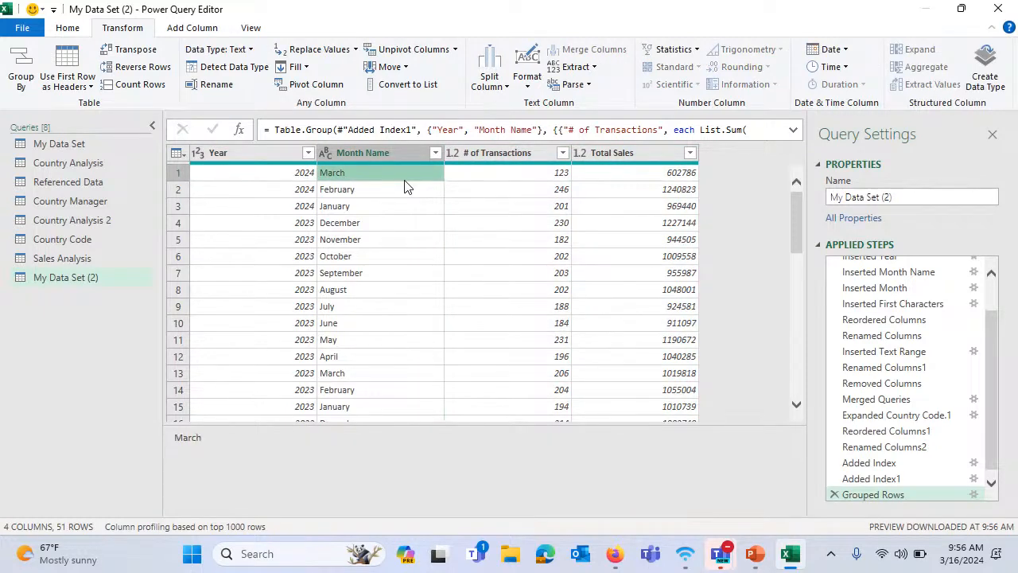
pyautogui.click(531, 179)
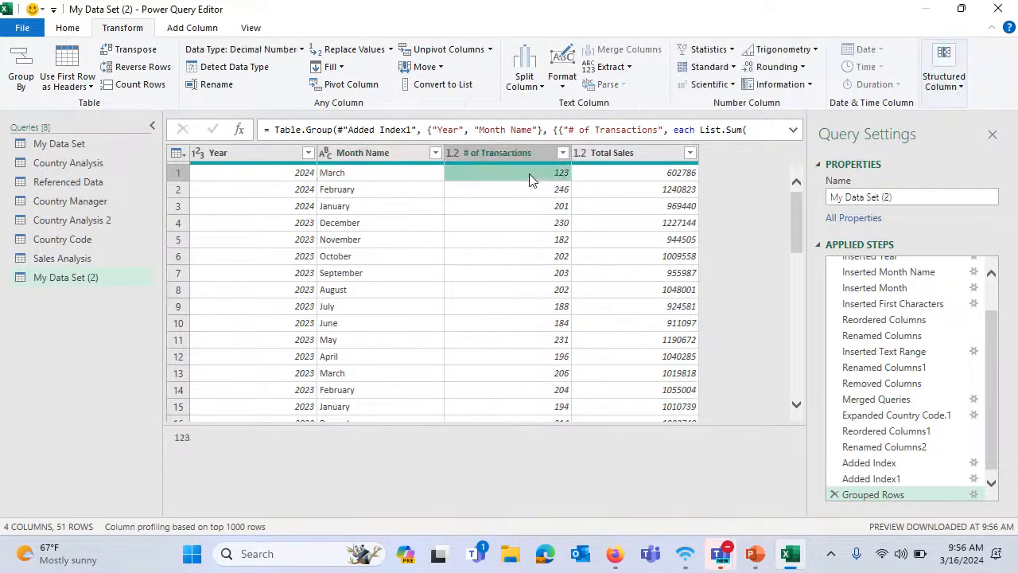
pyautogui.click(641, 179)
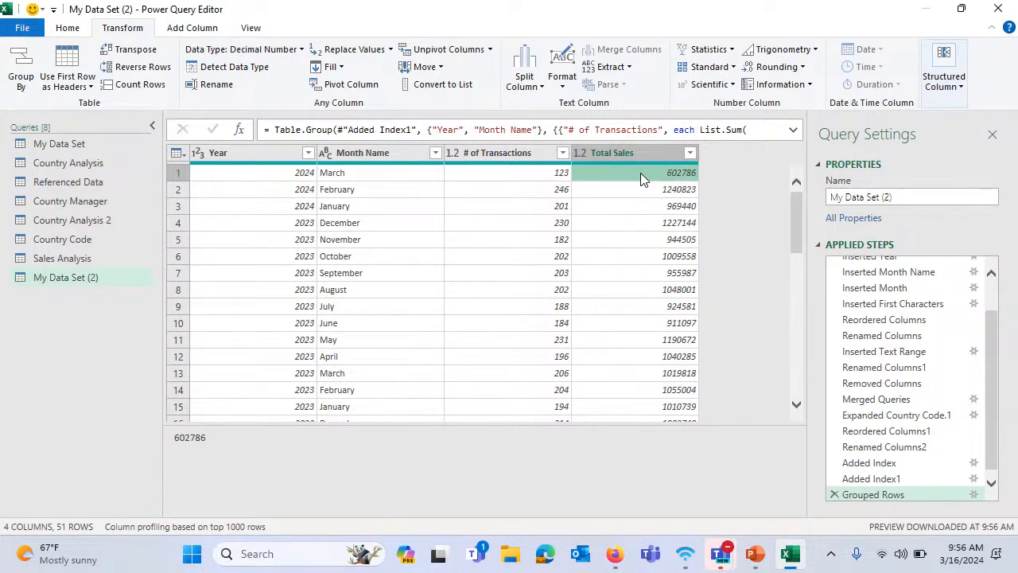
pyautogui.click(532, 153)
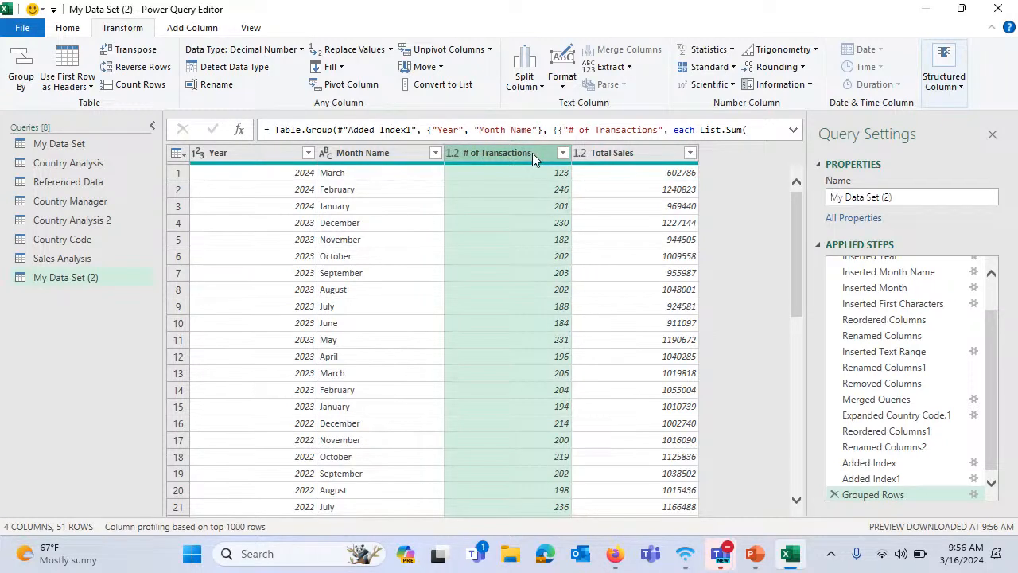
pyautogui.click(68, 27)
pyautogui.click(22, 84)
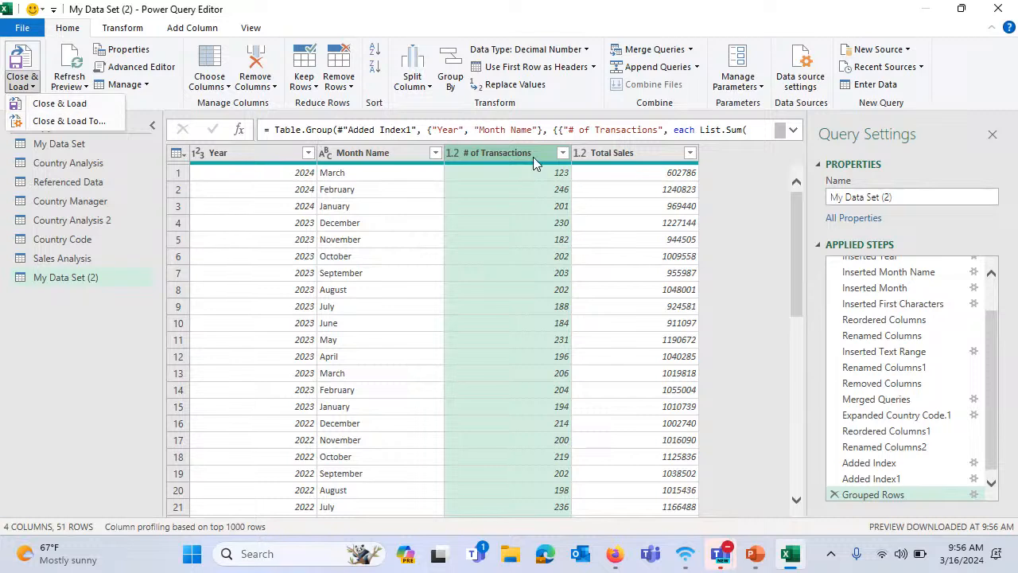
pyautogui.click(581, 174)
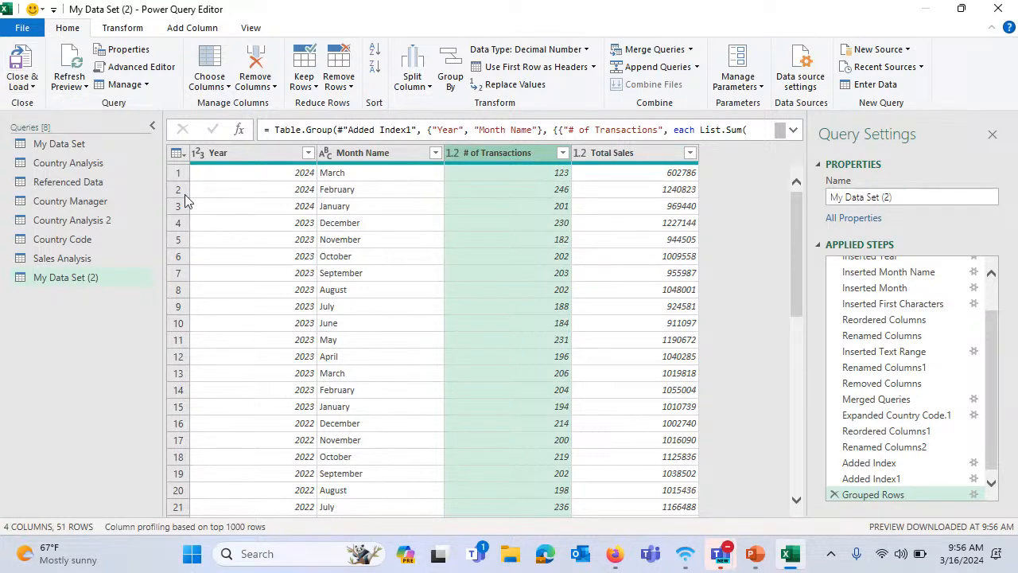
# Add a custom column named "Value per Day" that divides [Total Sales] by [#"# of Transactions"]
pyautogui.click(199, 29)
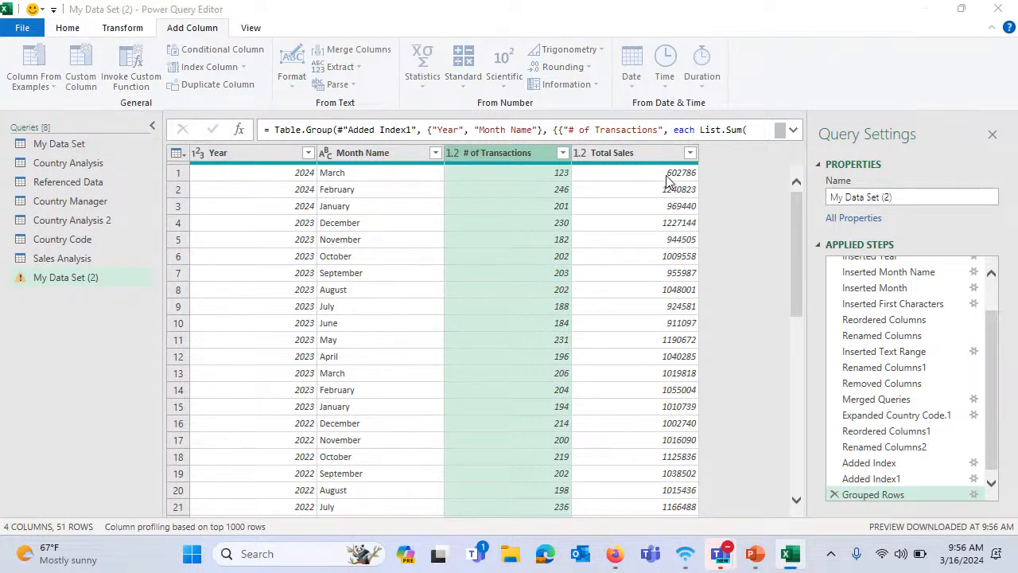
pyautogui.moveTo(311, 191); pyautogui.dragTo(234, 193)
pyautogui.write('Value per Day')
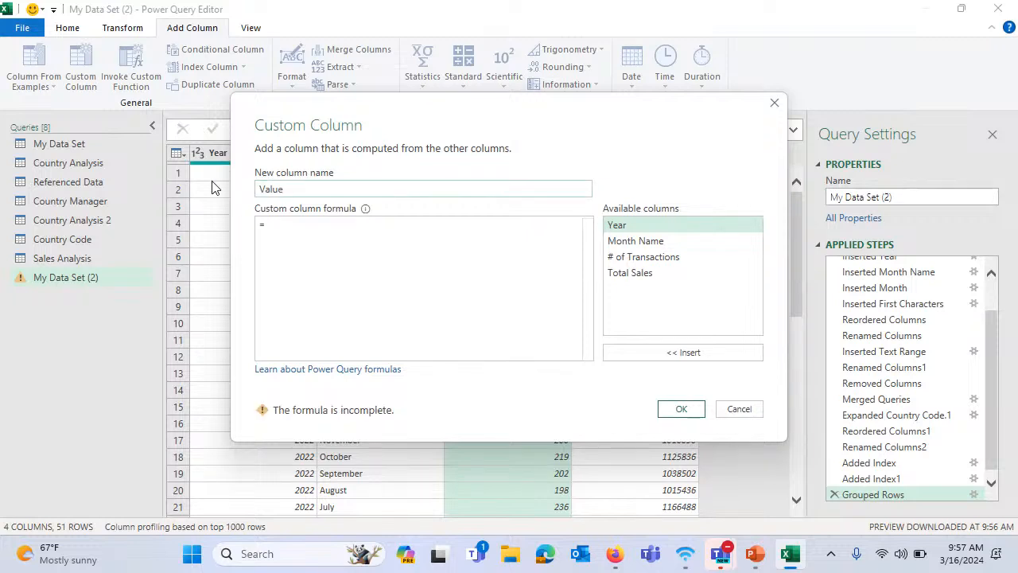
pyautogui.click(298, 226)
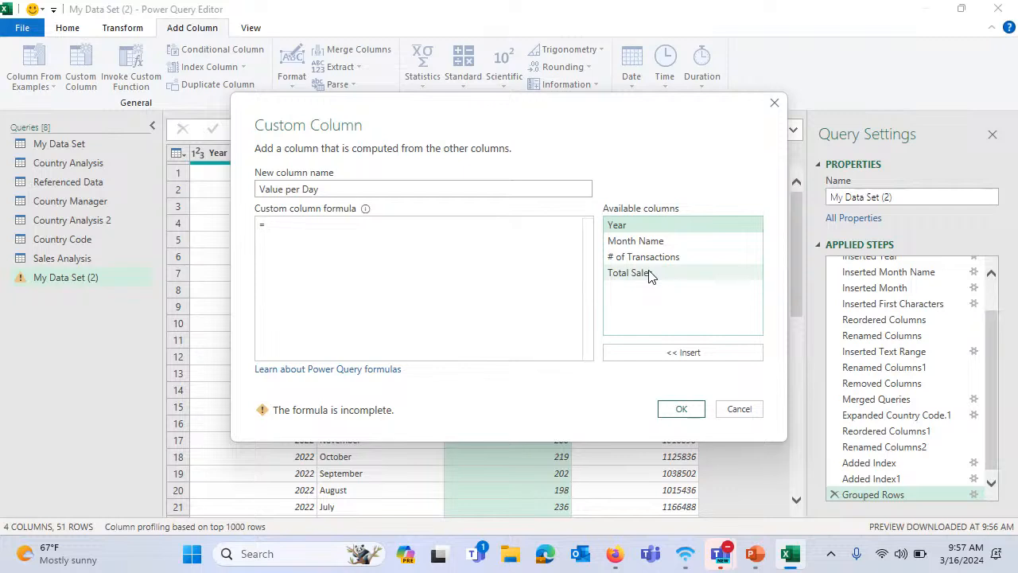
pyautogui.doubleClick(646, 275)
pyautogui.write('/')
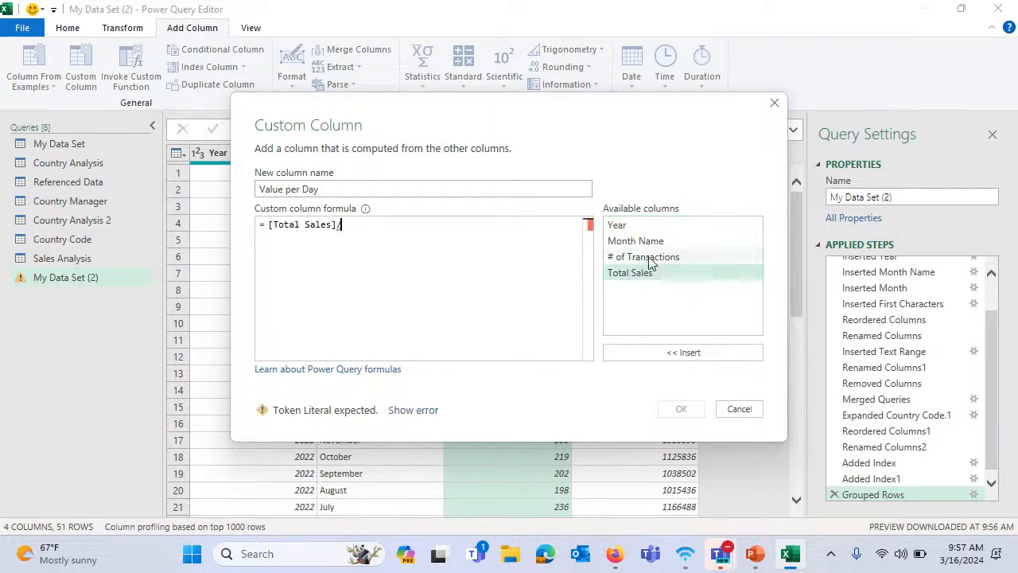
pyautogui.doubleClick(648, 258)
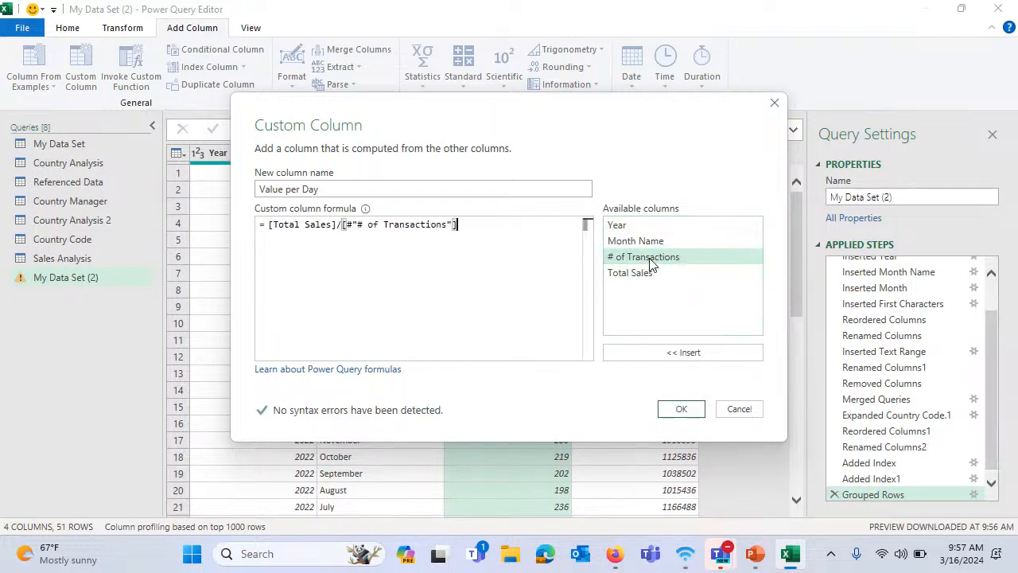
pyautogui.click(681, 409)
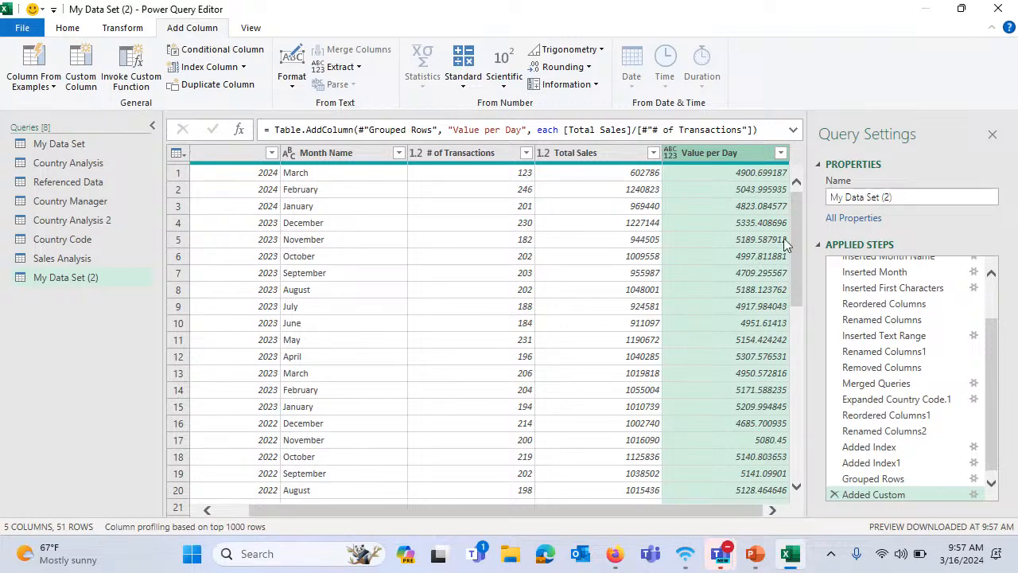
# Close the query editor and load the grouped query to a worksheet
pyautogui.moveTo(798, 214); pyautogui.dragTo(793, 182)
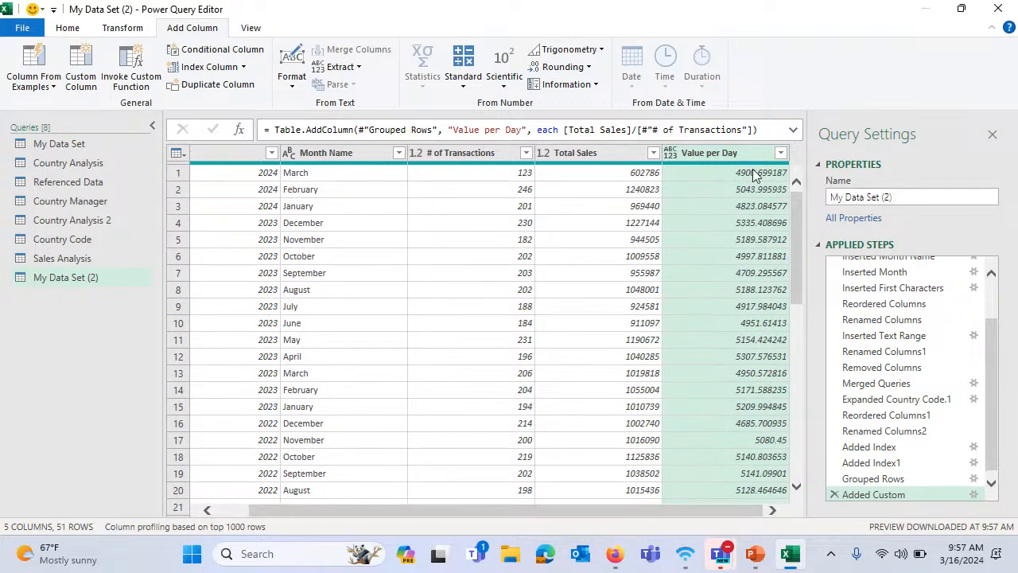
pyautogui.click(127, 28)
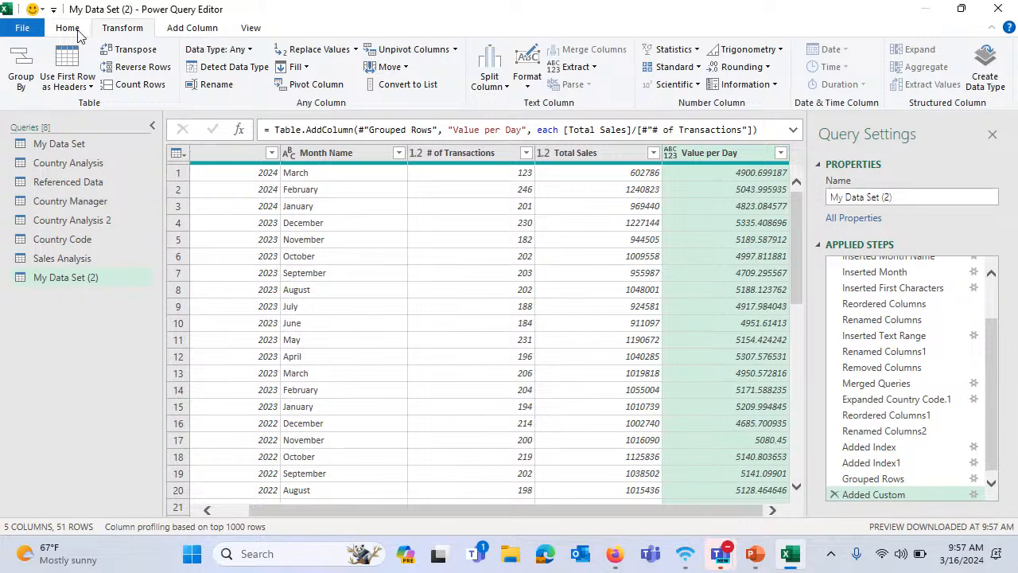
pyautogui.click(67, 28)
pyautogui.click(34, 86)
pyautogui.click(53, 104)
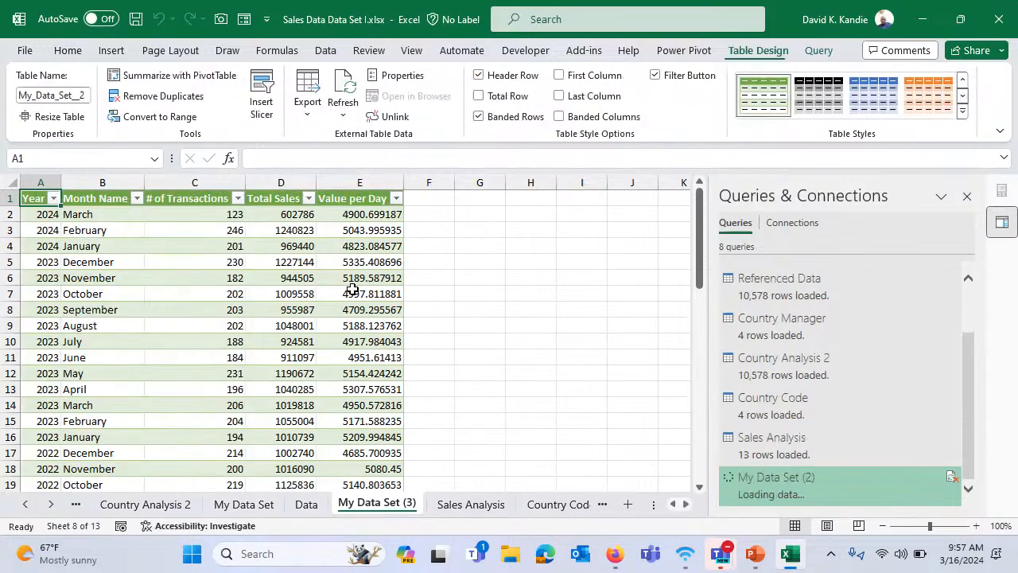
# Check the average of all values in the Value per Day column of the loaded table, starting from cell E2
pyautogui.click(367, 232)
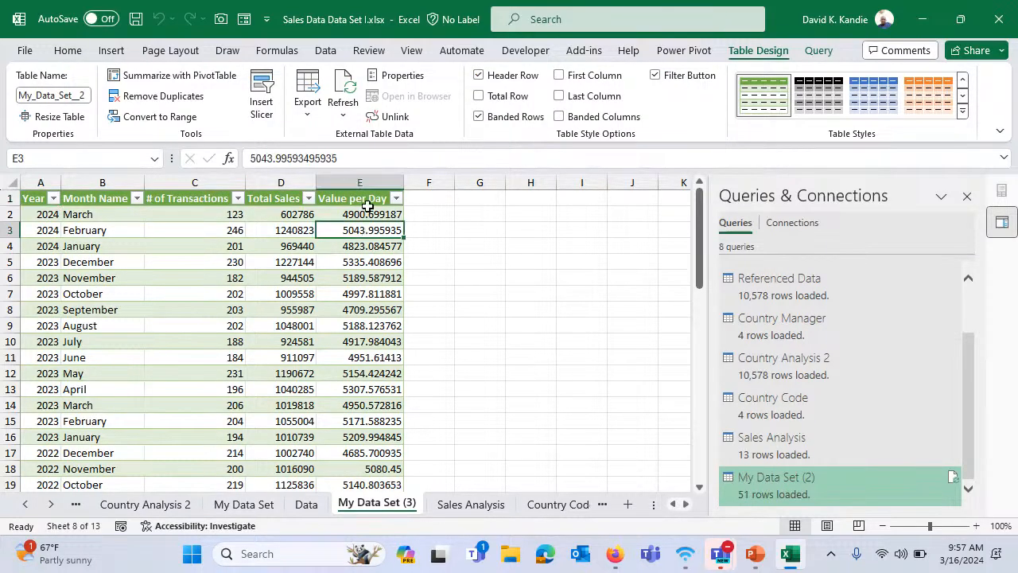
pyautogui.scroll(-3, 374, 239)
pyautogui.click(374, 197)
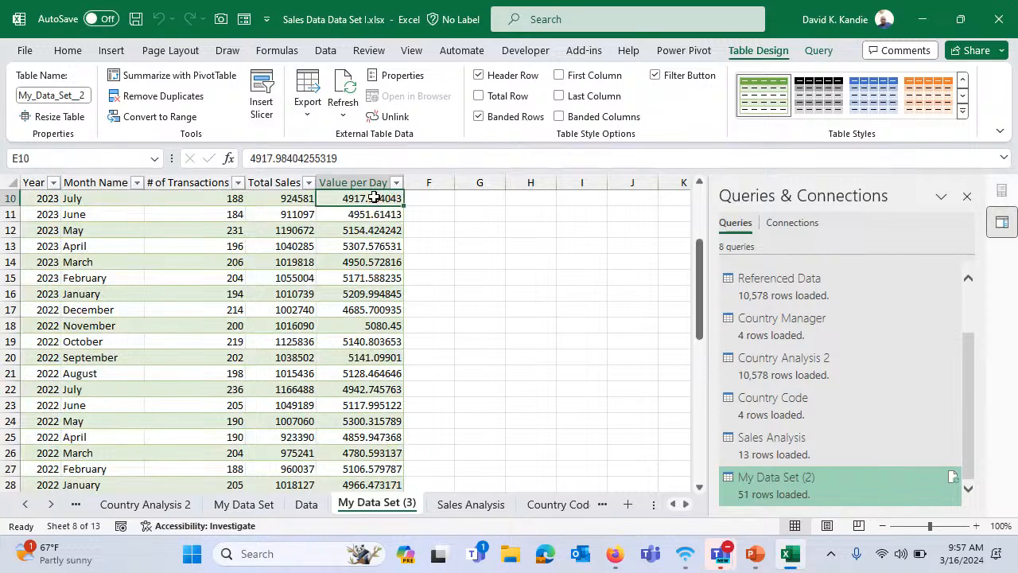
pyautogui.hotkey('ctrl', 'Up')
pyautogui.press('Down')
pyautogui.hotkey('ctrl', 'shift', 'Down')
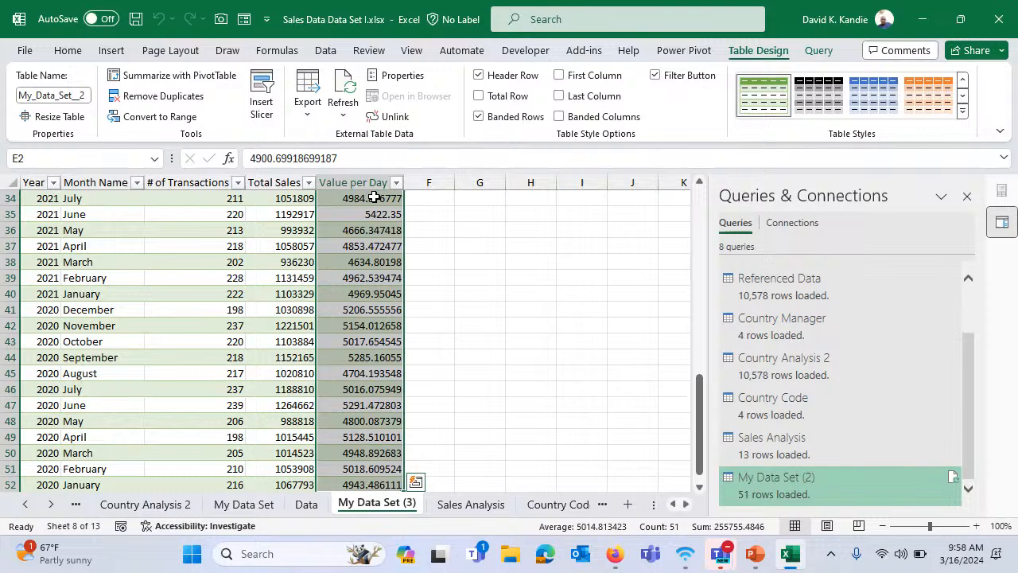
pyautogui.hotkey('ctrl', 'q')
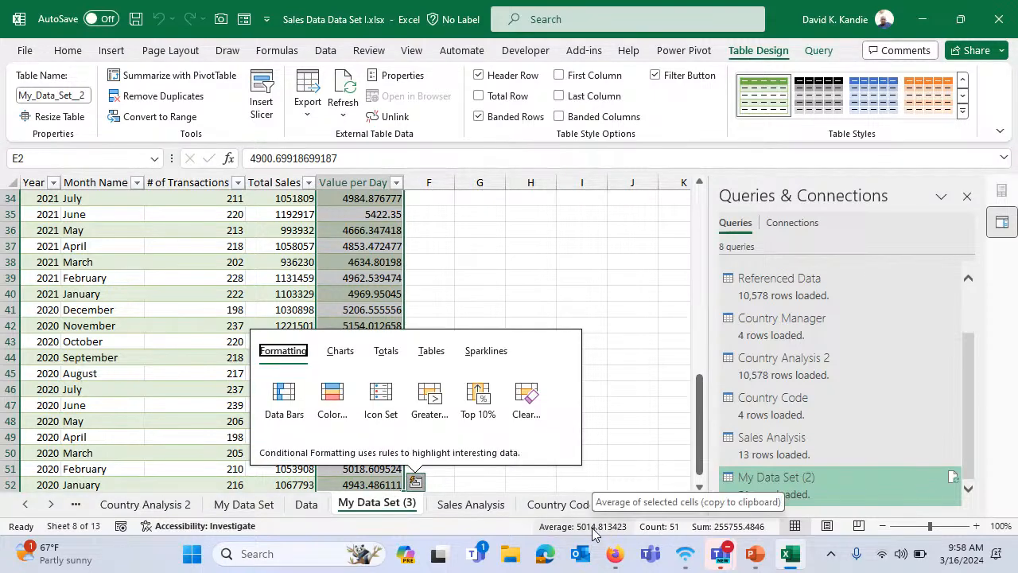
pyautogui.click(344, 211)
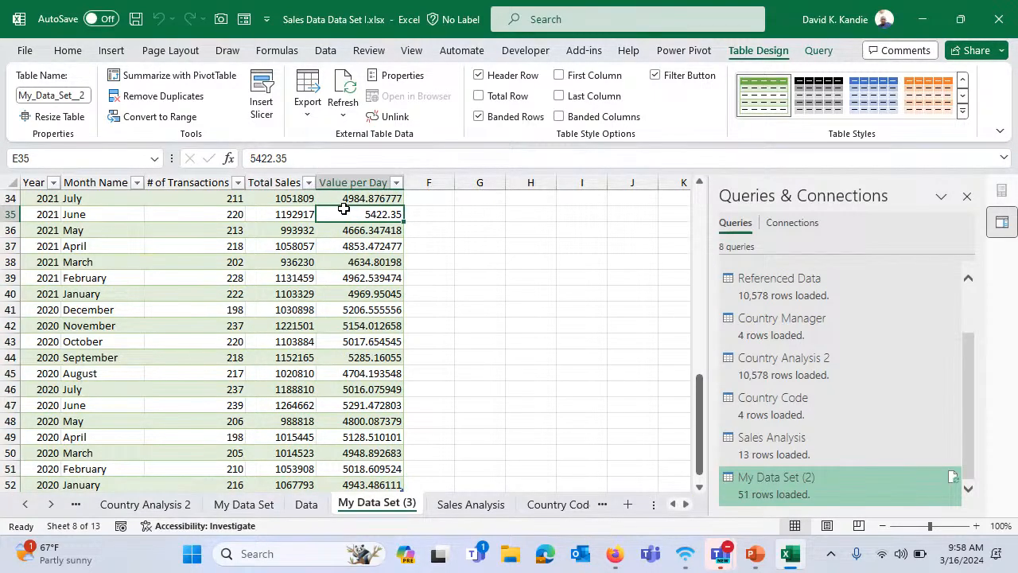
pyautogui.hotkey('ctrl', 'Up')
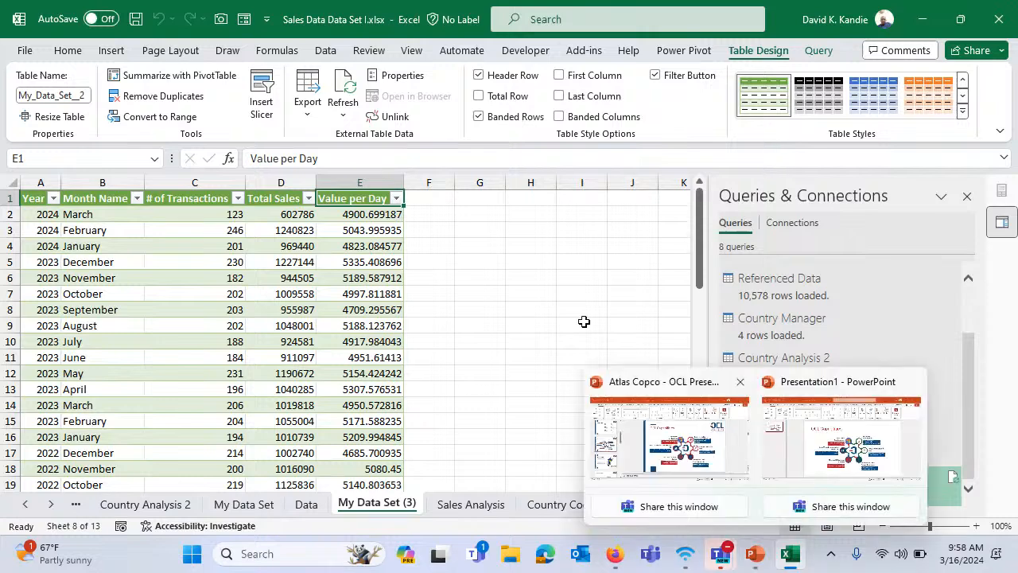
# Select the header row of the grouped table from Year to Value per Day
pyautogui.click(481, 231)
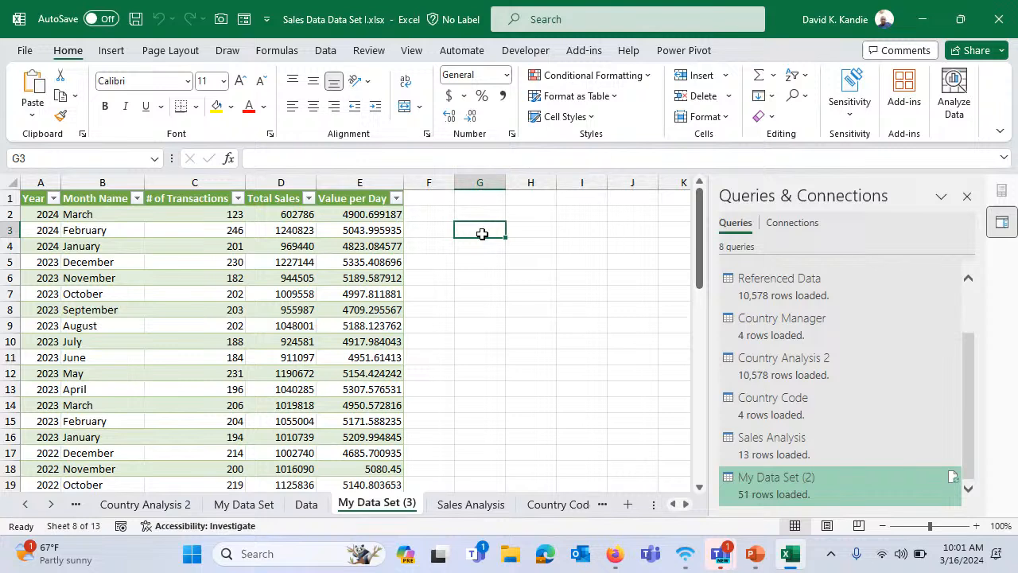
pyautogui.click(241, 357)
pyautogui.click(266, 279)
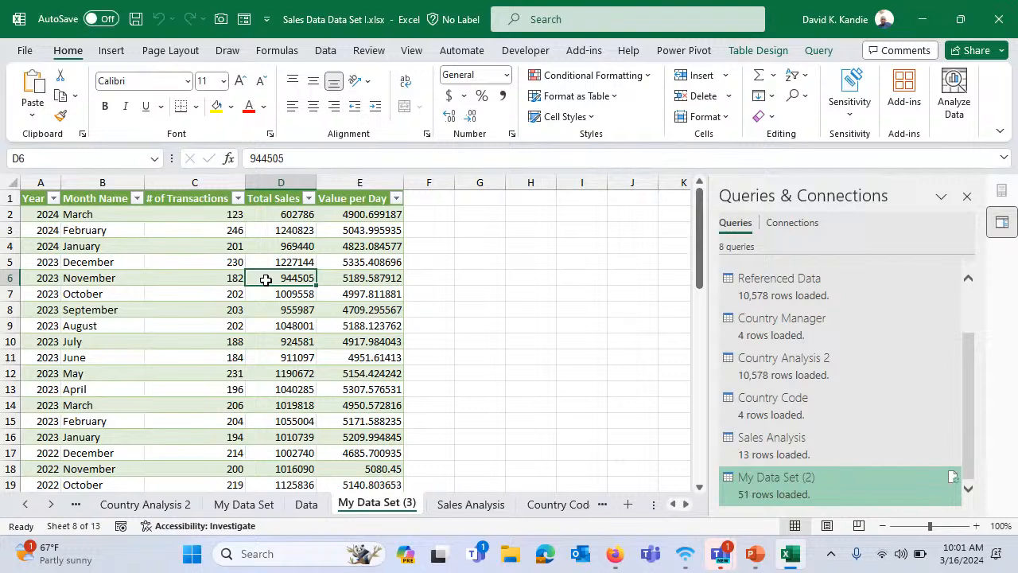
pyautogui.hotkey('ctrl', 'Up')
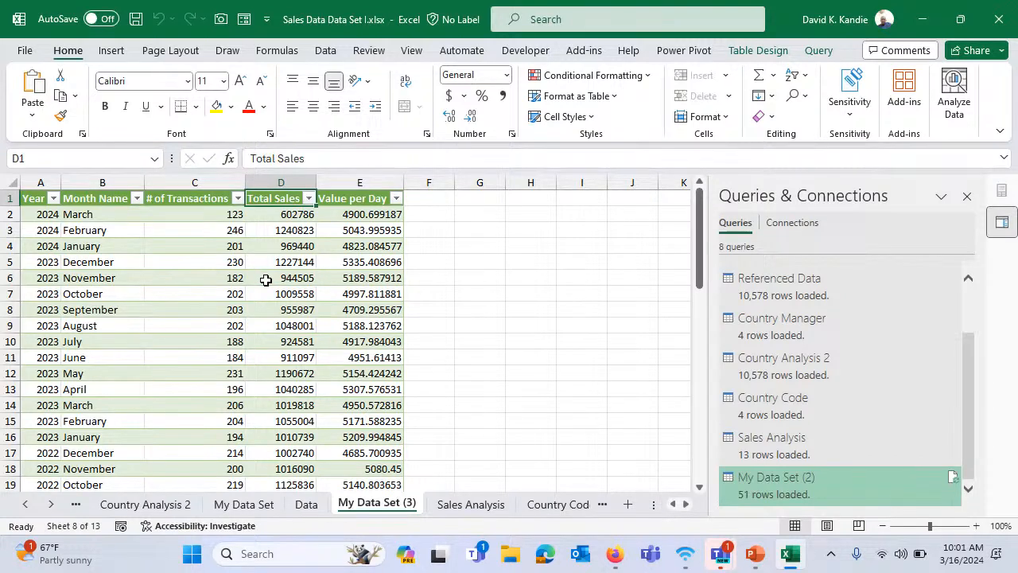
pyautogui.hotkey('ctrl', 'Left')
pyautogui.hotkey('ctrl', 'shift', 'Right')
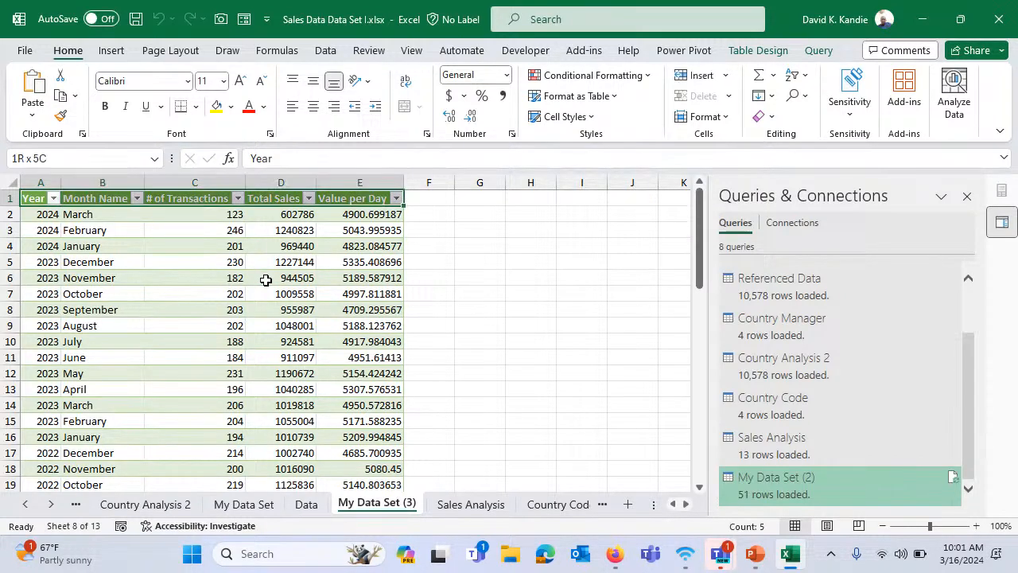
# Try to copy the entire My Data Set table into a new blank workbook, and return to the sales workbook
pyautogui.click(244, 505)
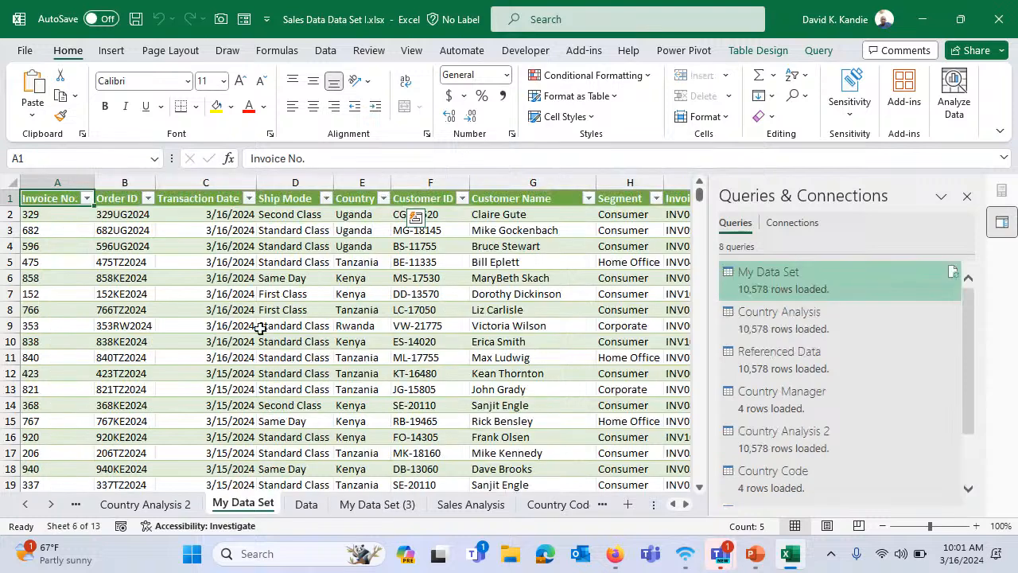
pyautogui.click(262, 326)
pyautogui.click(60, 198)
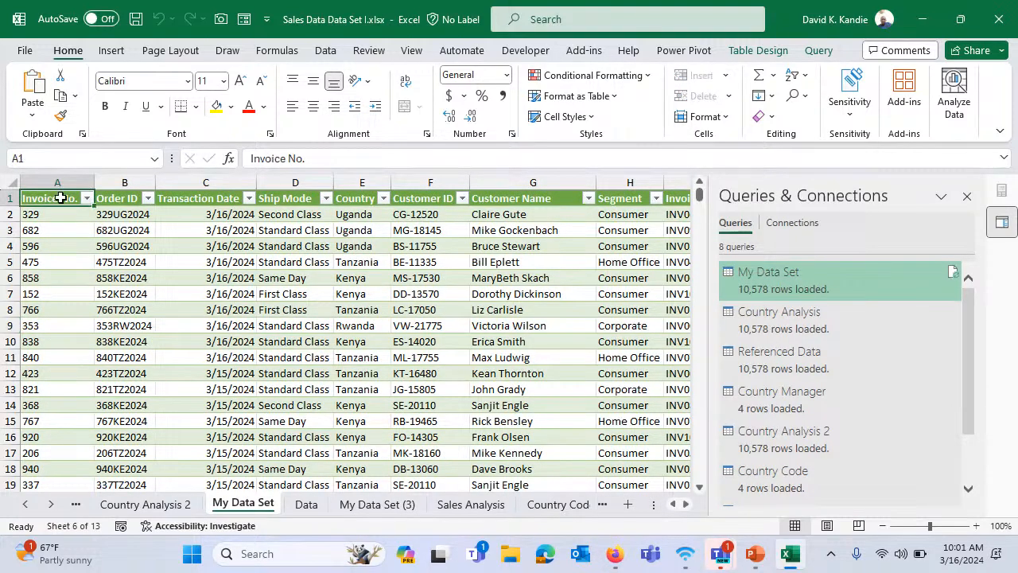
pyautogui.hotkey('ctrl', 'shift', 'End')
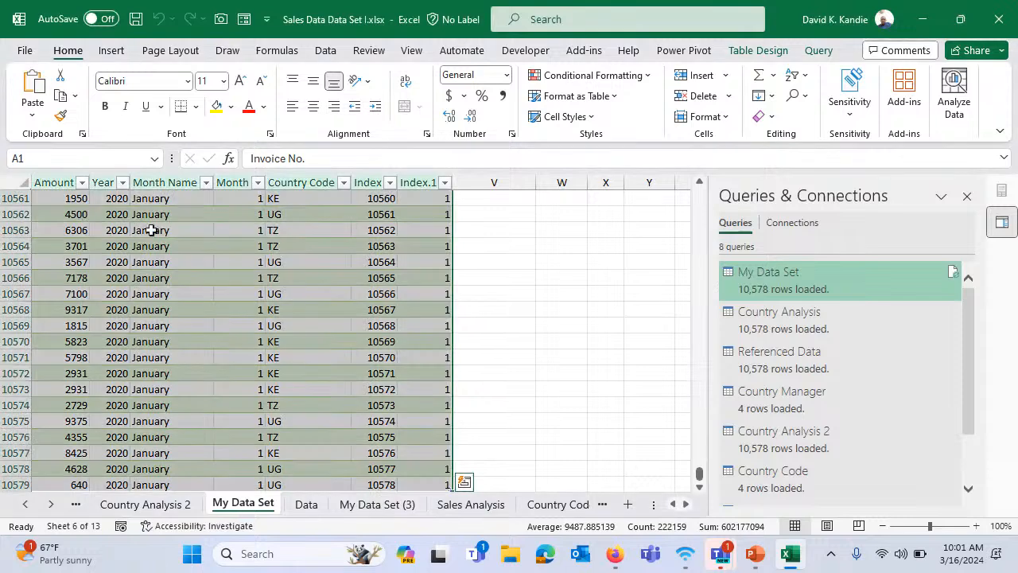
pyautogui.hotkey('ctrl', 'n')
pyautogui.hotkey('ctrl', 'v')
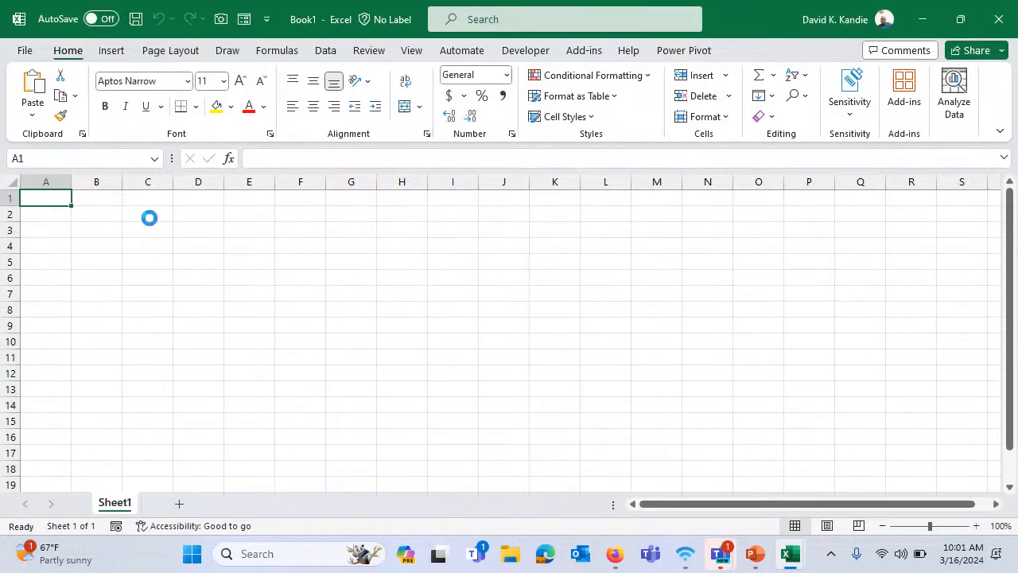
pyautogui.hotkey('ctrl', 'z')
pyautogui.hotkey('alt', 'Tab')
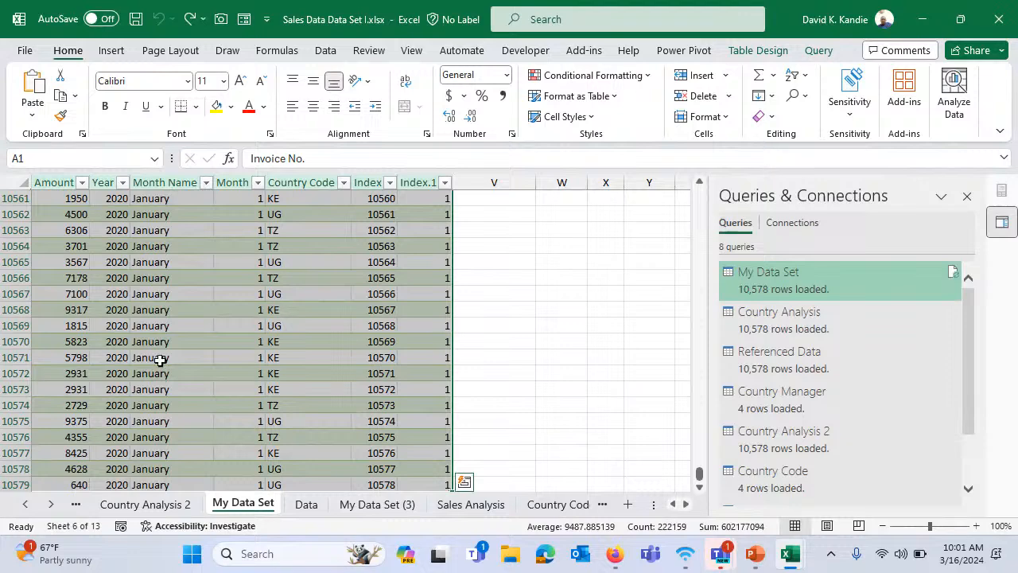
# Look through the My Data Set (3), Sales Analysis, Country Code and Country Manager sheets
pyautogui.click(372, 506)
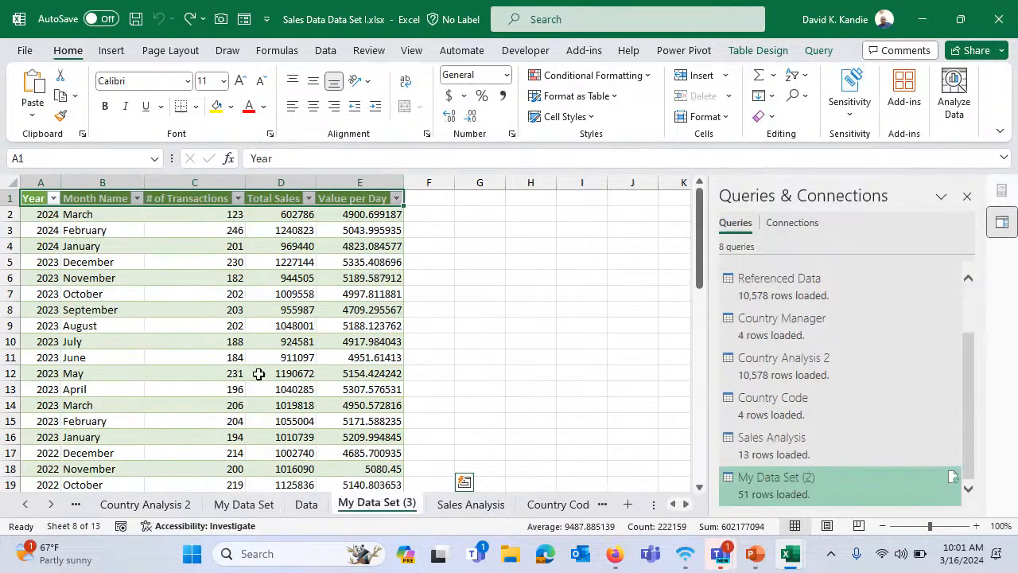
pyautogui.click(470, 506)
pyautogui.click(557, 506)
pyautogui.click(550, 506)
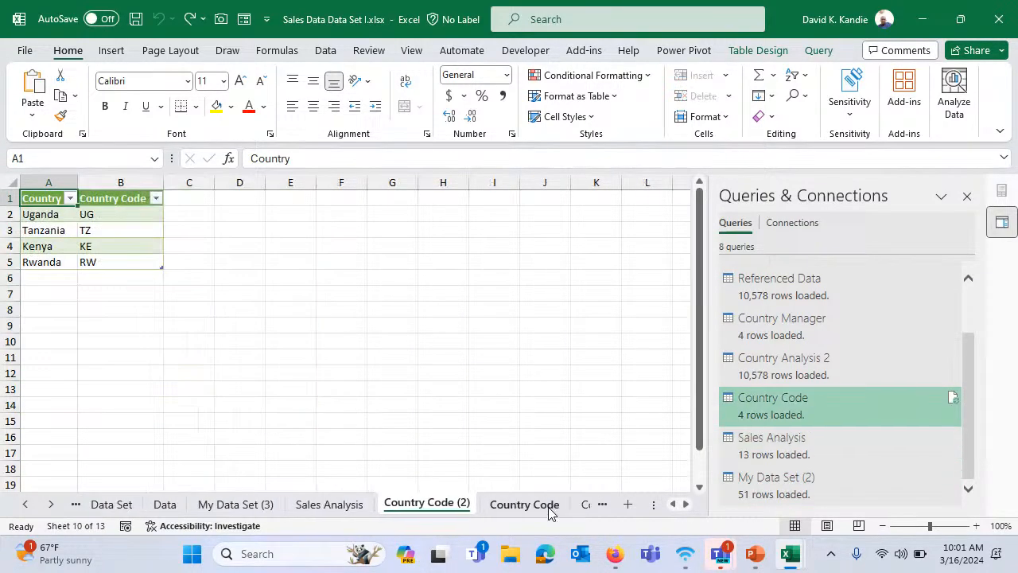
pyautogui.click(529, 505)
pyautogui.click(529, 505)
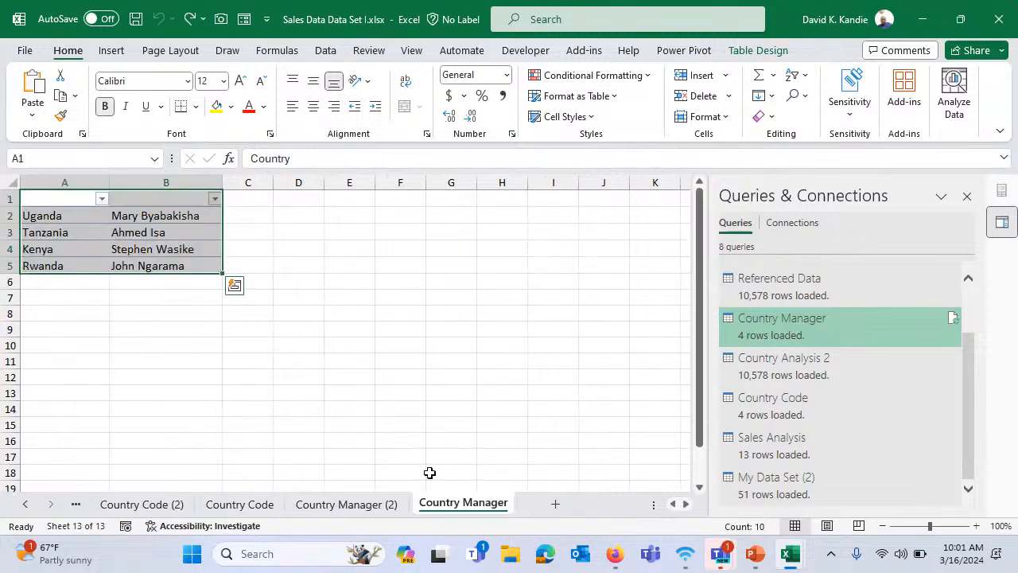
pyautogui.click(147, 504)
pyautogui.scroll(4, 180, 506)
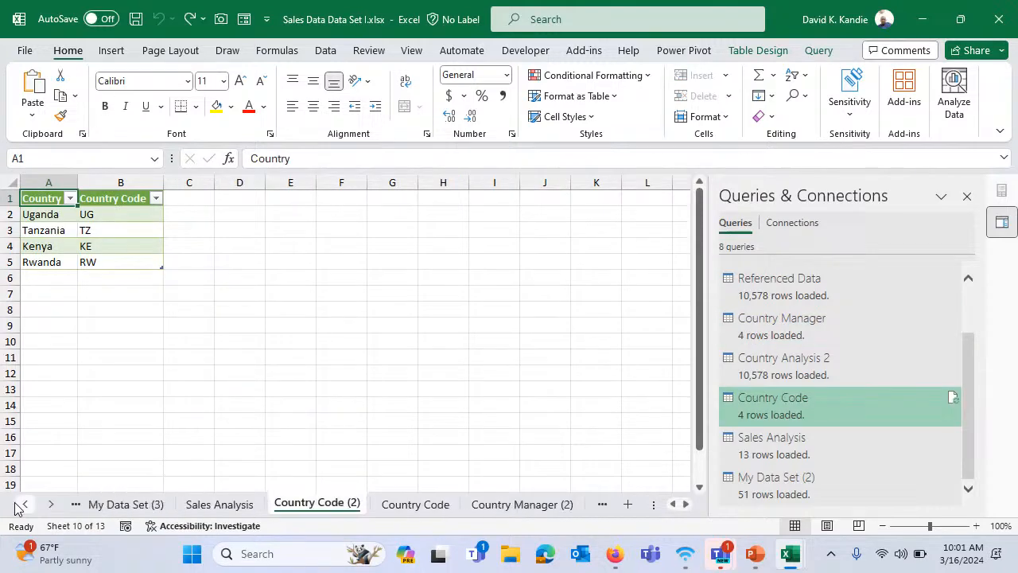
# Open the My Data Set sheet and try to copy its entire table
pyautogui.click(130, 504)
pyautogui.click(153, 312)
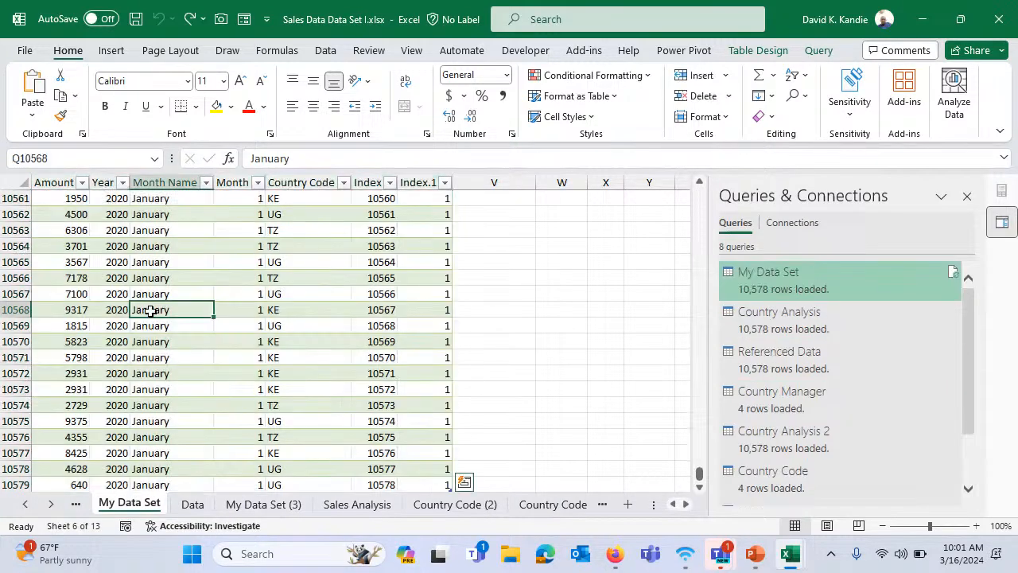
pyautogui.hotkey('ctrl', 'a')
pyautogui.hotkey('ctrl', 'c')
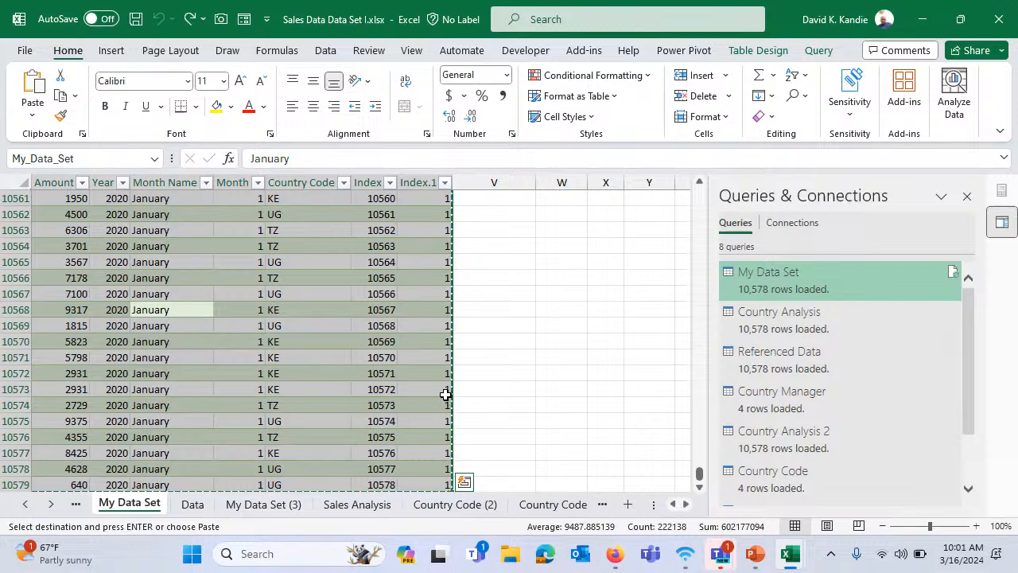
pyautogui.press('Escape')
pyautogui.click(405, 350)
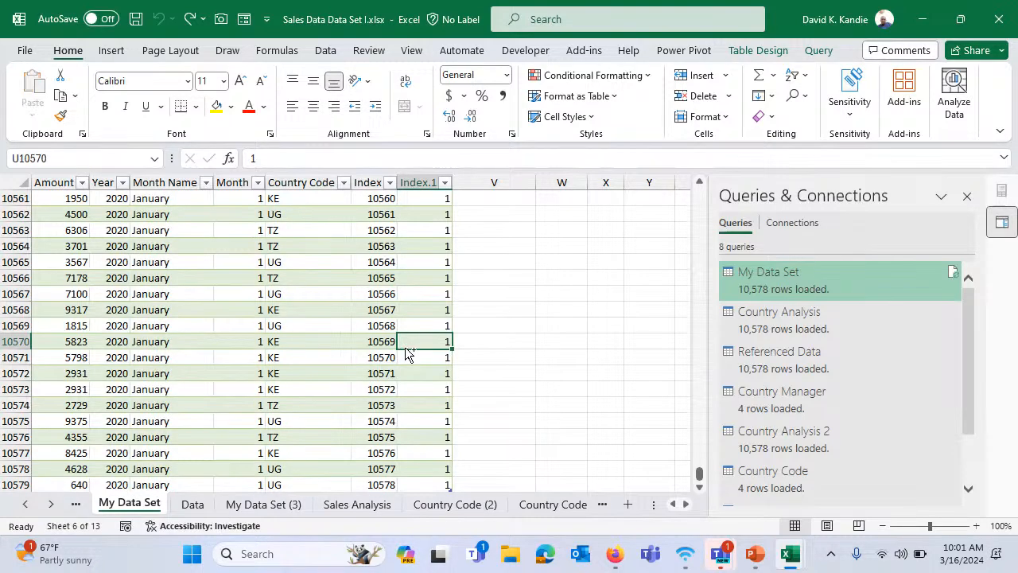
# Filter the Country column of the My Data Set table to show only Kenya
pyautogui.hotkey('ctrl', 'Up')
pyautogui.hotkey('ctrl', 'Home')
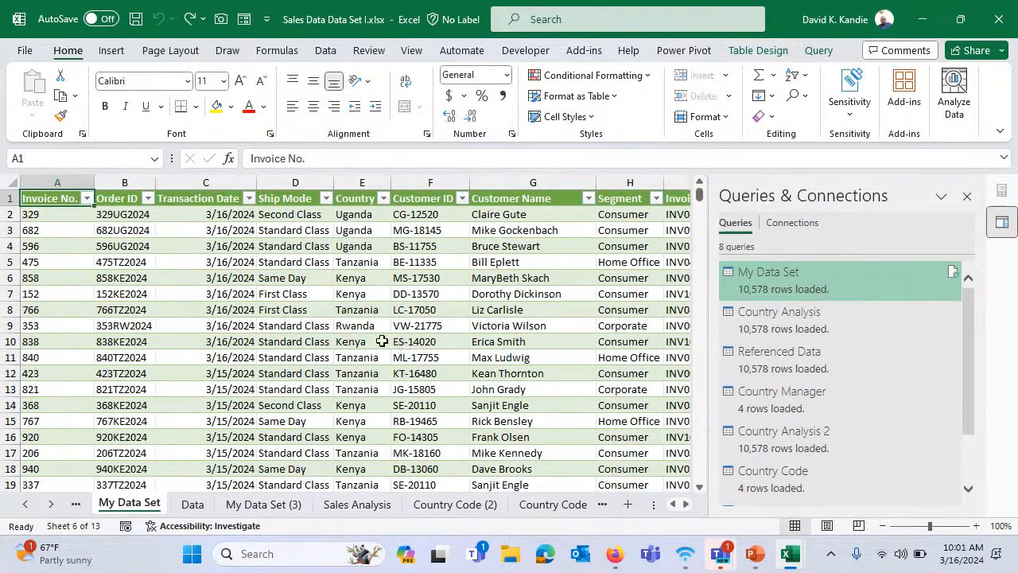
pyautogui.click(625, 199)
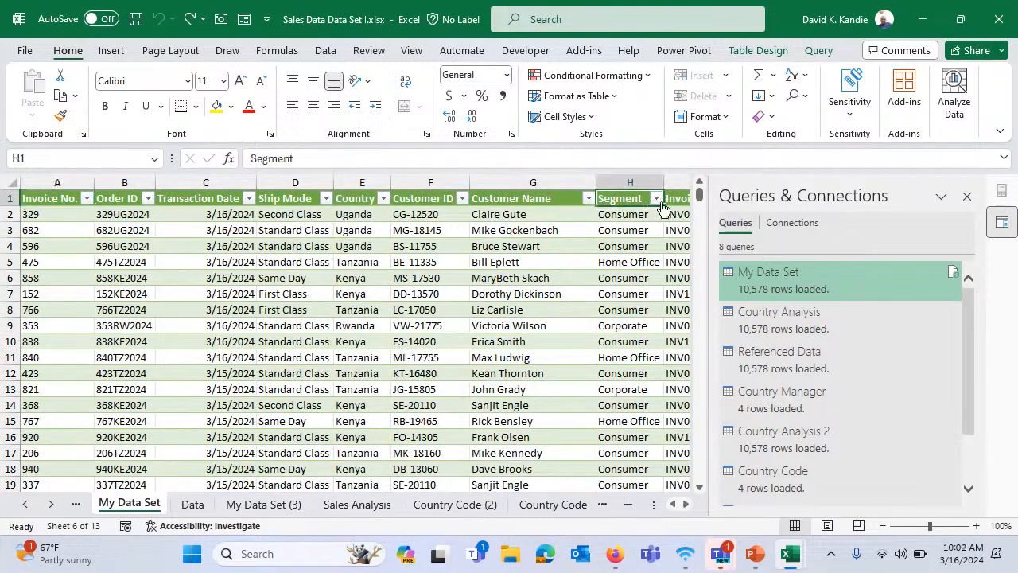
pyautogui.click(687, 505)
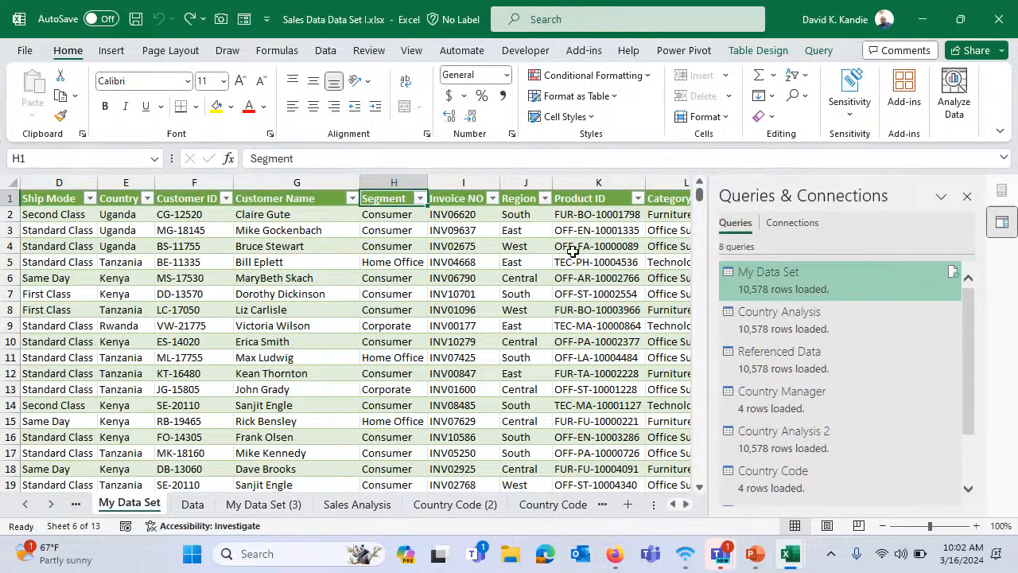
pyautogui.click(148, 198)
pyautogui.click(141, 472)
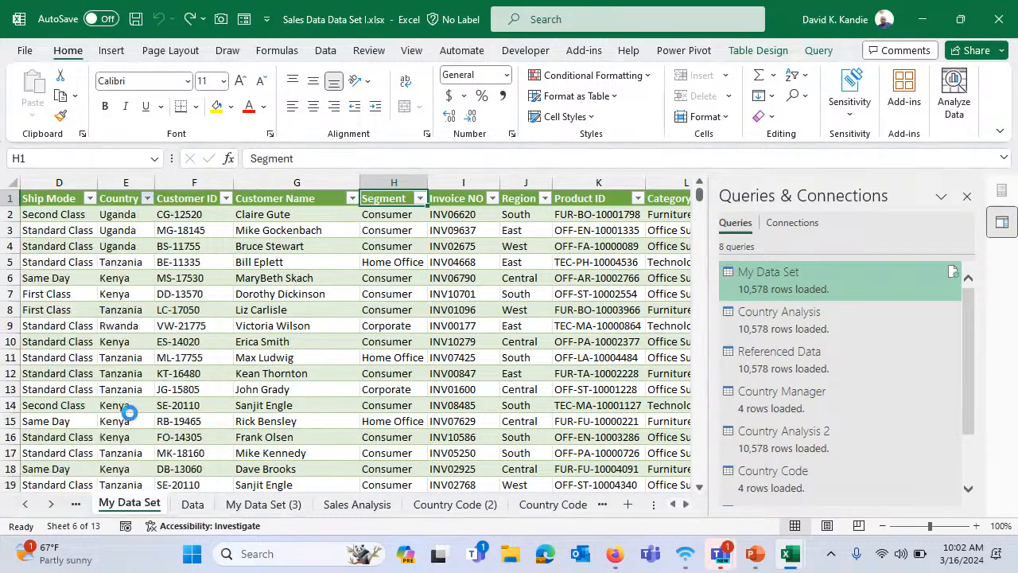
# Copy all filtered Kenya rows of the table into a new blank workbook
pyautogui.click(94, 292)
pyautogui.hotkey('ctrl', 'a')
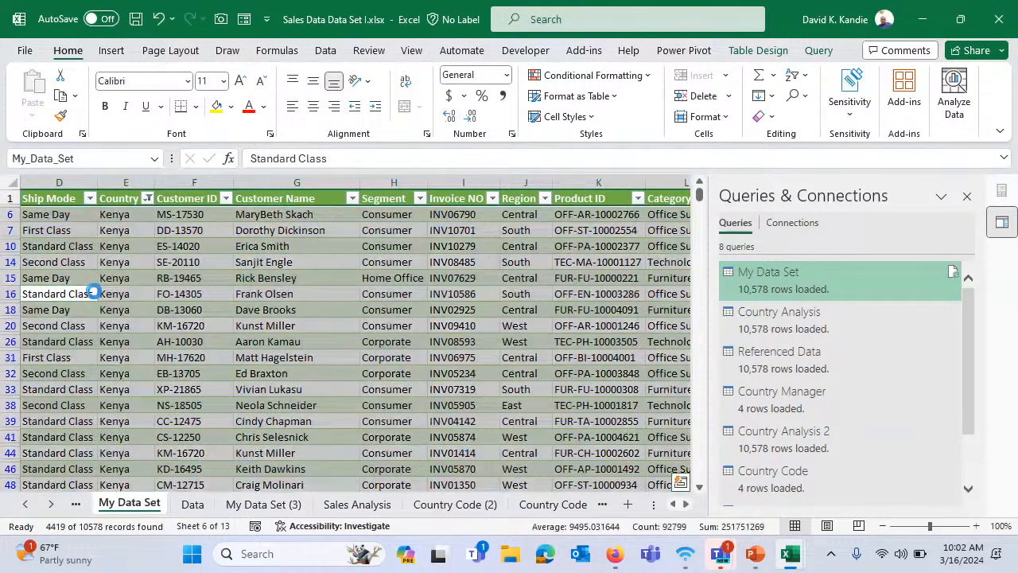
pyautogui.hotkey('ctrl', 'c')
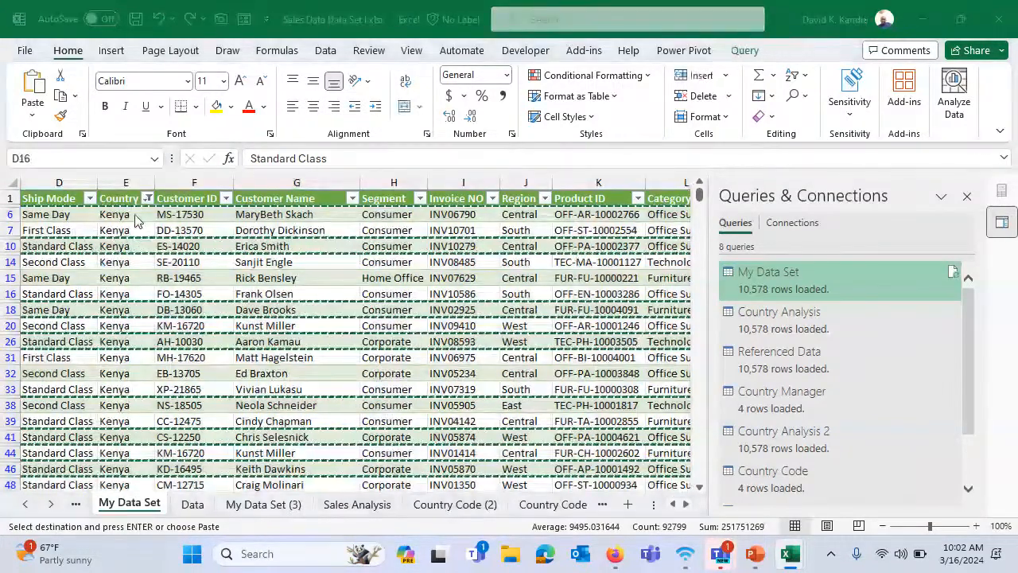
pyautogui.hotkey('ctrl', 'n')
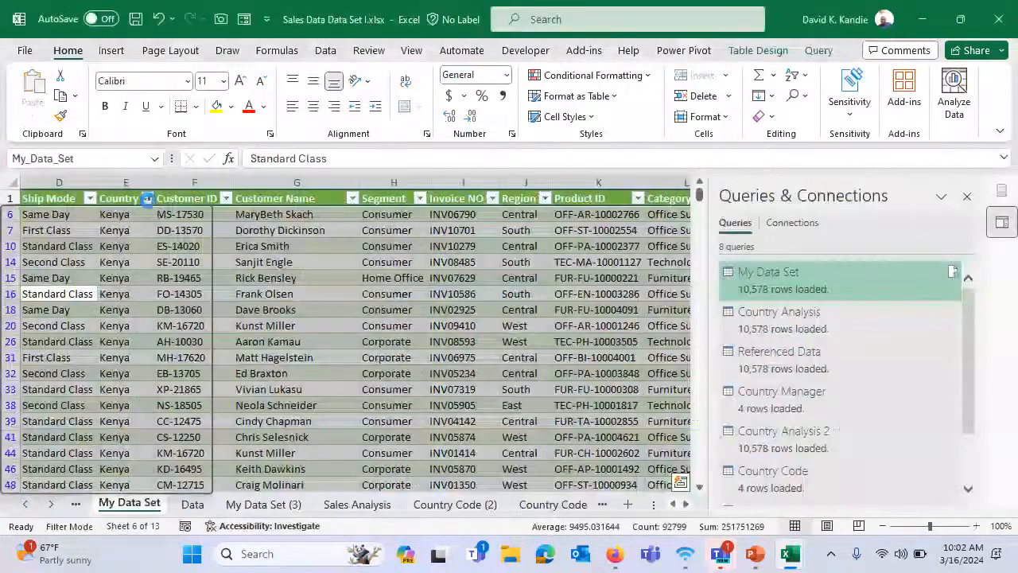
# Change the Country filter of the My Data Set table from Kenya to Tanzania only
pyautogui.click(147, 198)
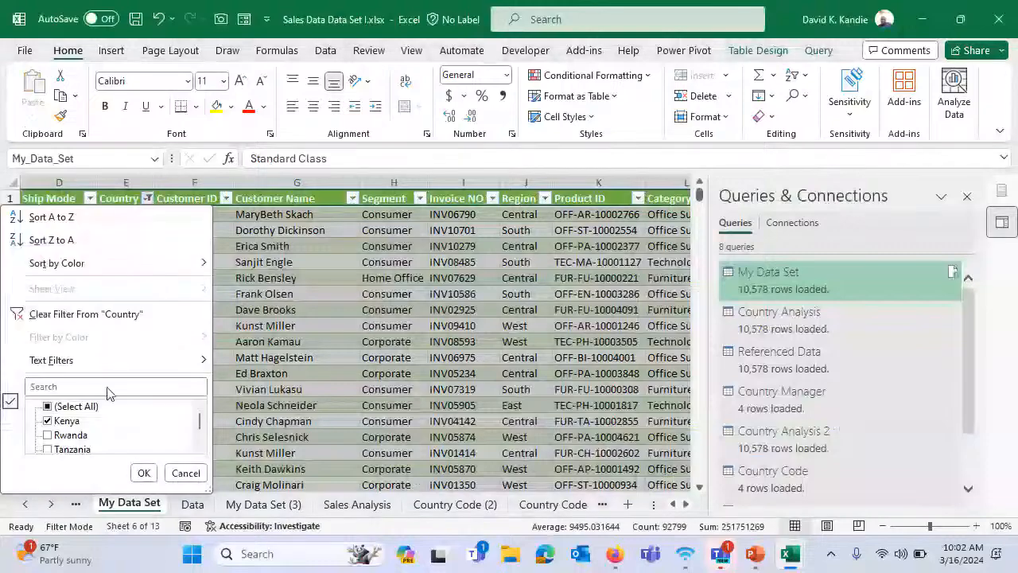
pyautogui.click(48, 421)
pyautogui.click(48, 450)
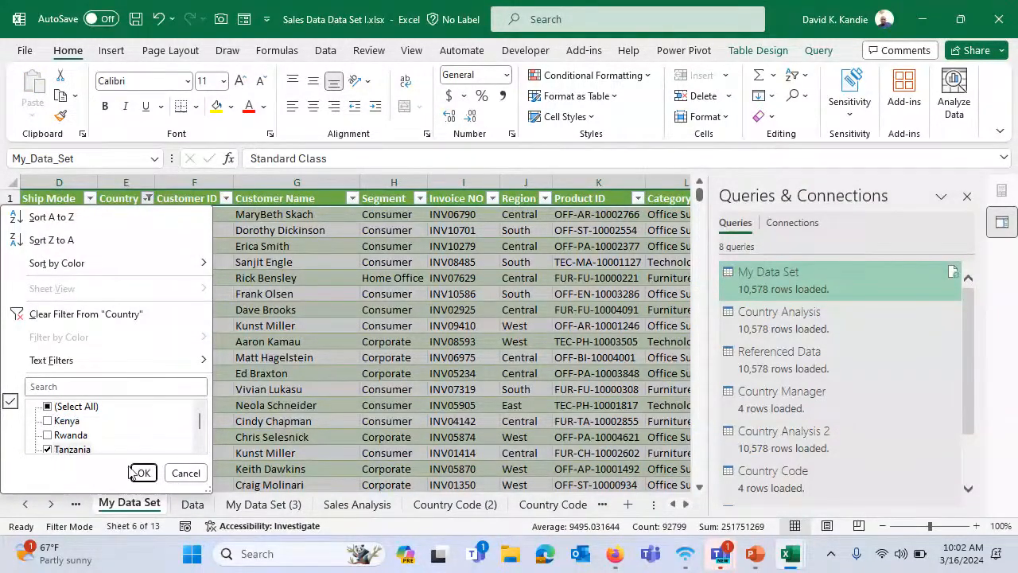
pyautogui.click(144, 473)
# Copy all filtered Tanzania rows into a new second sheet of the Book2 workbook
pyautogui.click(133, 275)
pyautogui.hotkey('ctrl', 'a')
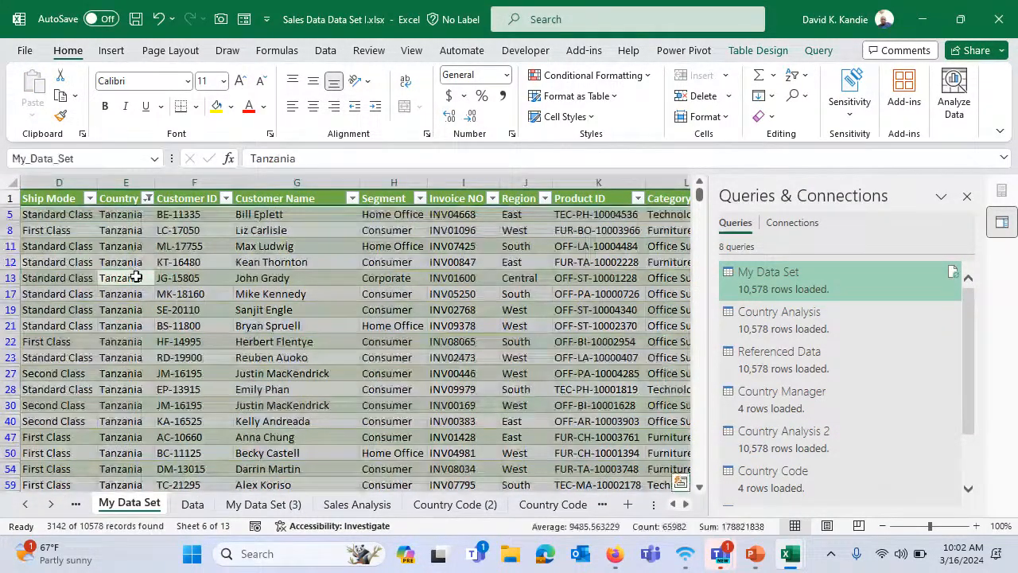
pyautogui.hotkey('ctrl', 'c')
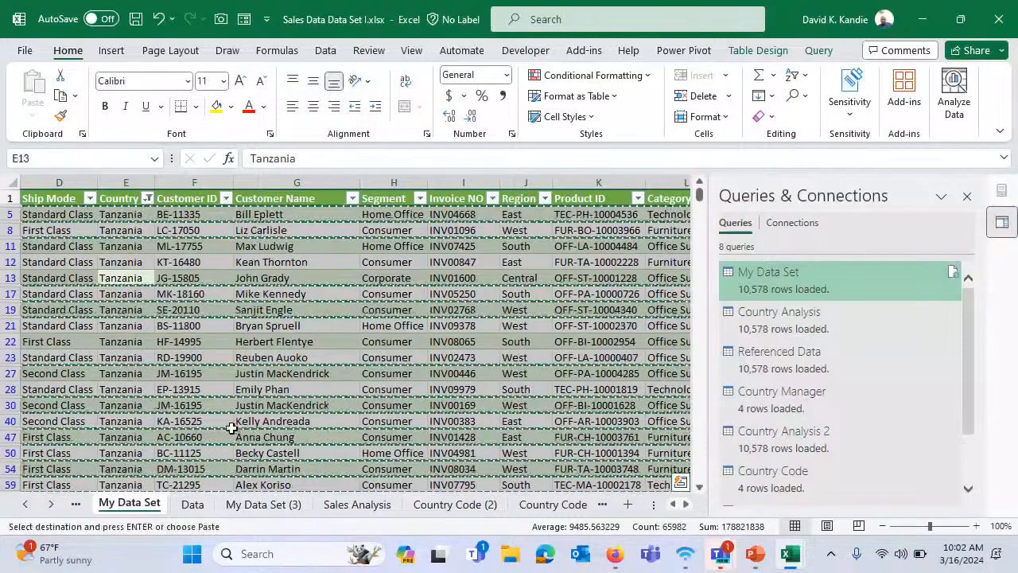
pyautogui.hotkey('alt', 'Tab')
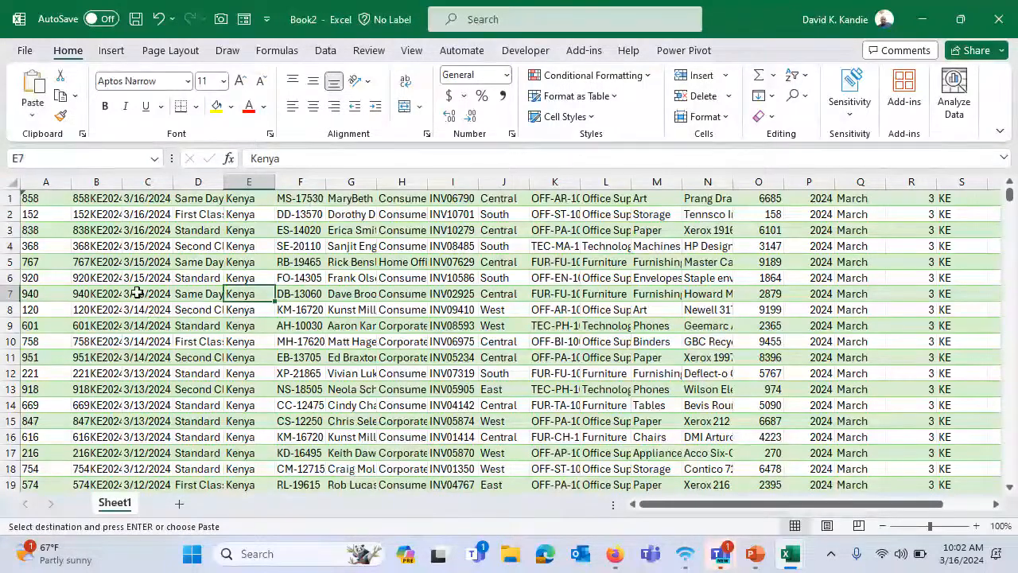
pyautogui.click(179, 503)
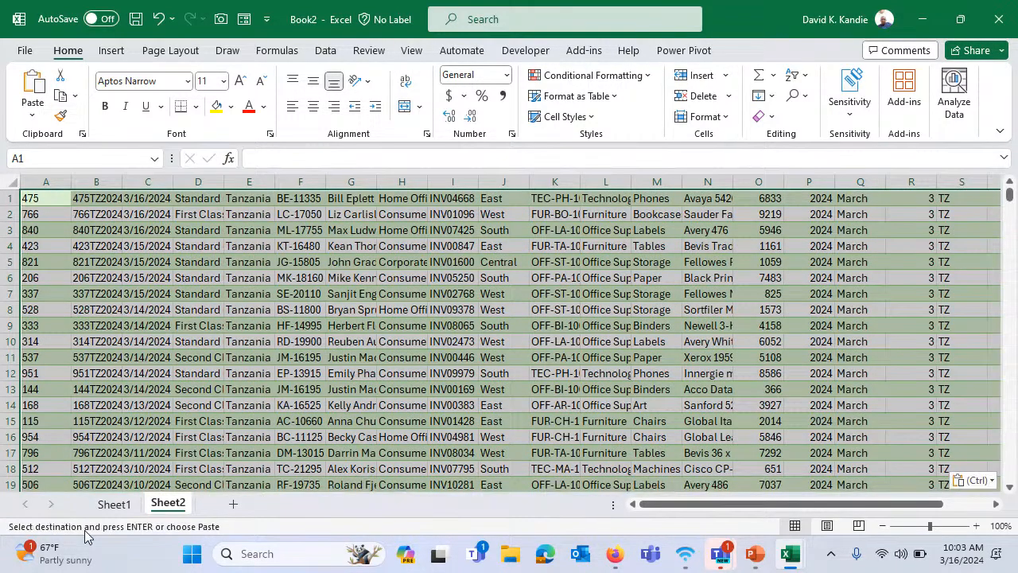
# Return to the sales workbook and change the Country filter from Tanzania to Uganda only
pyautogui.hotkey('alt', 'Tab')
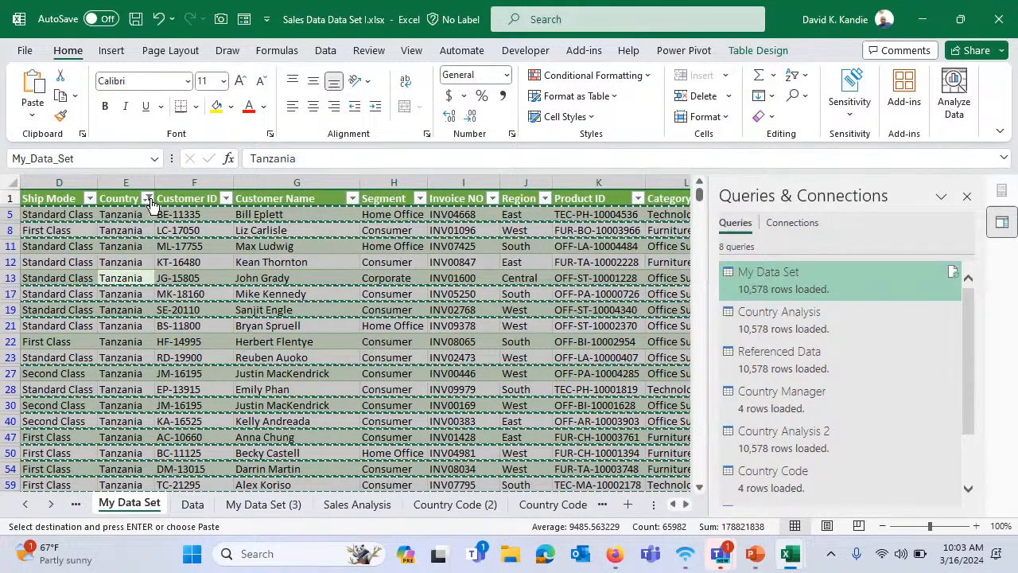
pyautogui.click(149, 199)
pyautogui.click(55, 448)
pyautogui.scroll(-1, 71, 442)
pyautogui.click(80, 434)
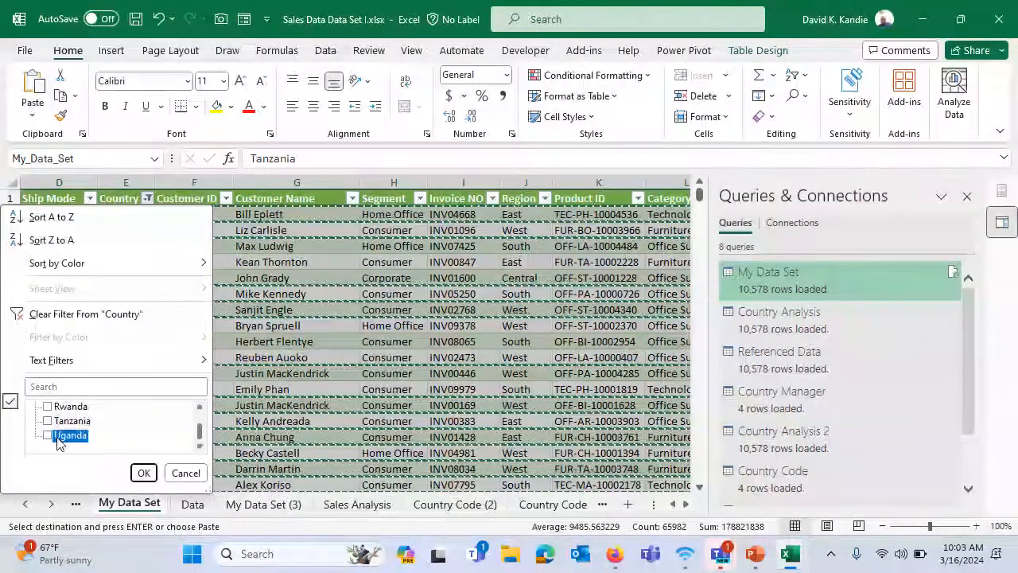
pyautogui.click(143, 472)
# Copy all filtered Uganda rows into a new third sheet of the Book2 workbook
pyautogui.click(127, 230)
pyautogui.hotkey('ctrl', 'c')
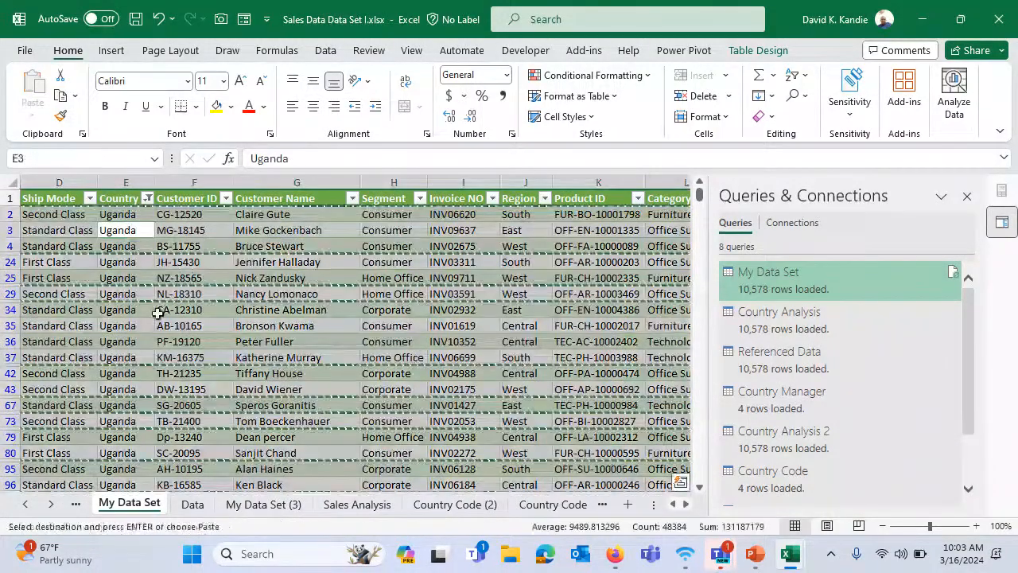
pyautogui.hotkey('alt', 'Tab')
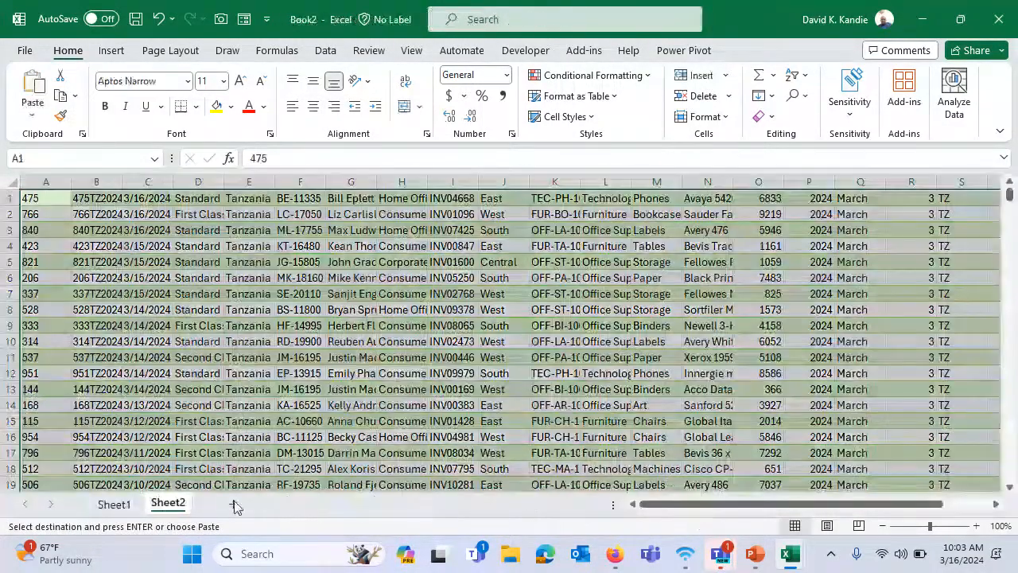
pyautogui.click(233, 503)
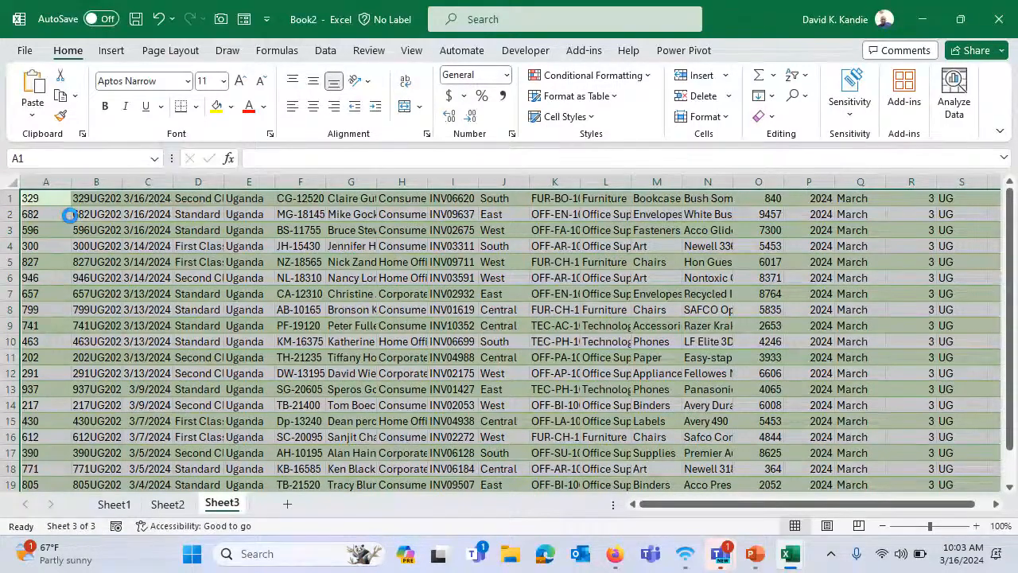
pyautogui.click(147, 246)
pyautogui.press('Escape')
# Rename Sheet3 as Uganda
pyautogui.doubleClick(212, 508)
pyautogui.write('Tanza')
pyautogui.press('BackSpace')
pyautogui.press('BackSpace')
pyautogui.press('BackSpace')
pyautogui.press('BackSpace')
pyautogui.press('BackSpace')
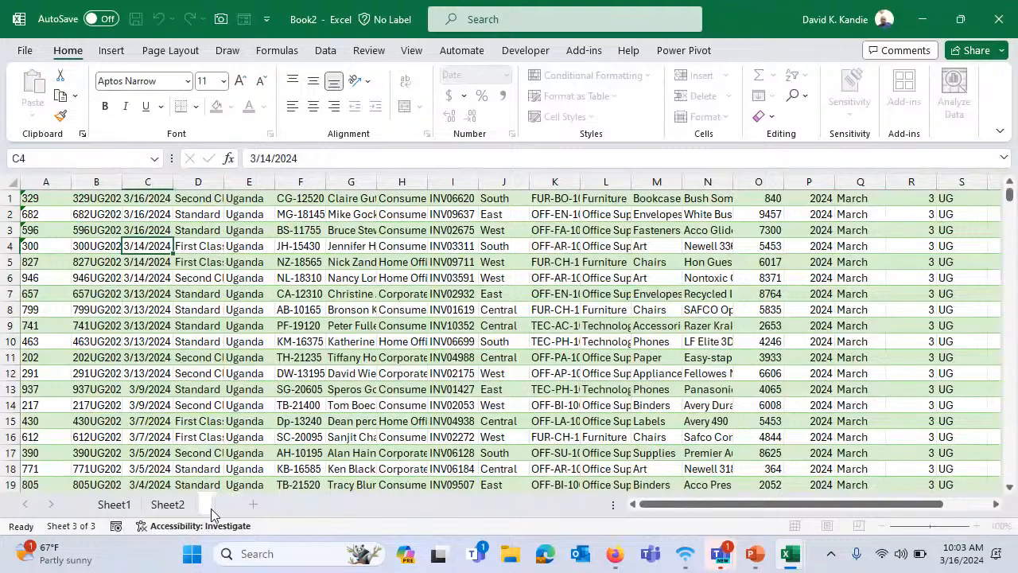
pyautogui.write('Uganda')
pyautogui.press('Return')
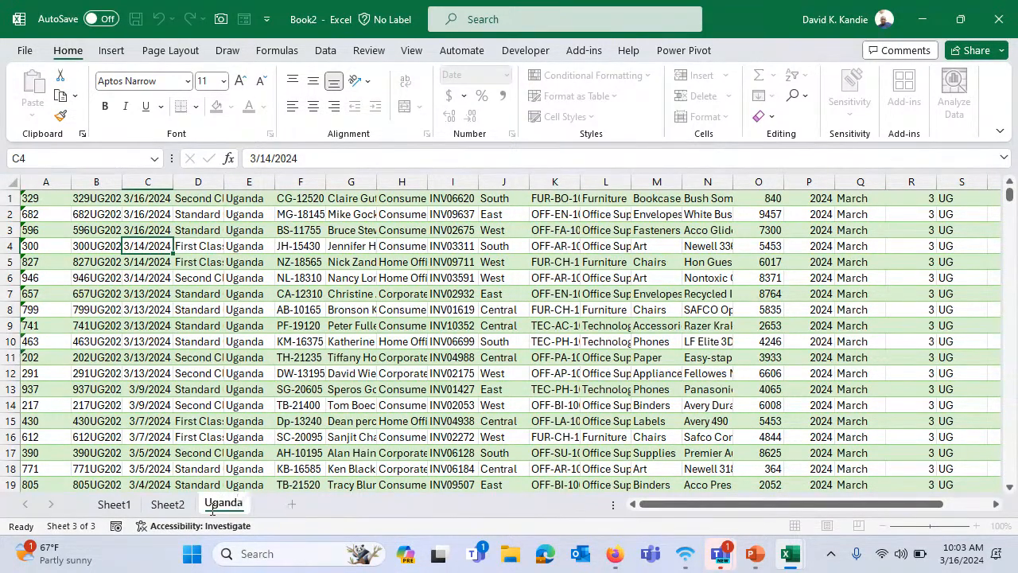
# Rename Sheet2 as Tanzania and Sheet1 as Kenya
pyautogui.doubleClick(167, 505)
pyautogui.press('BackSpace')
pyautogui.write('Tanzania')
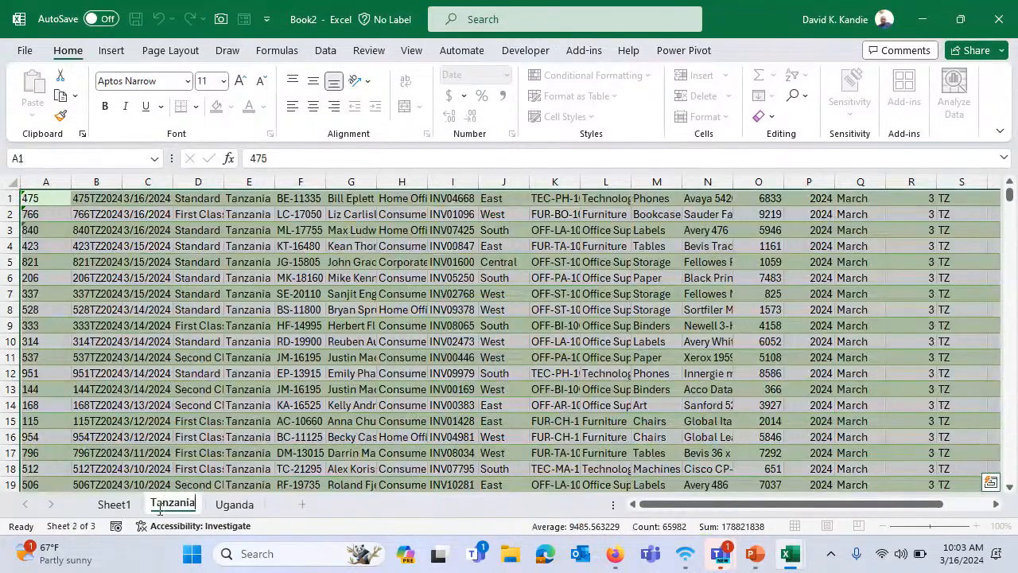
pyautogui.press('Return')
pyautogui.doubleClick(114, 503)
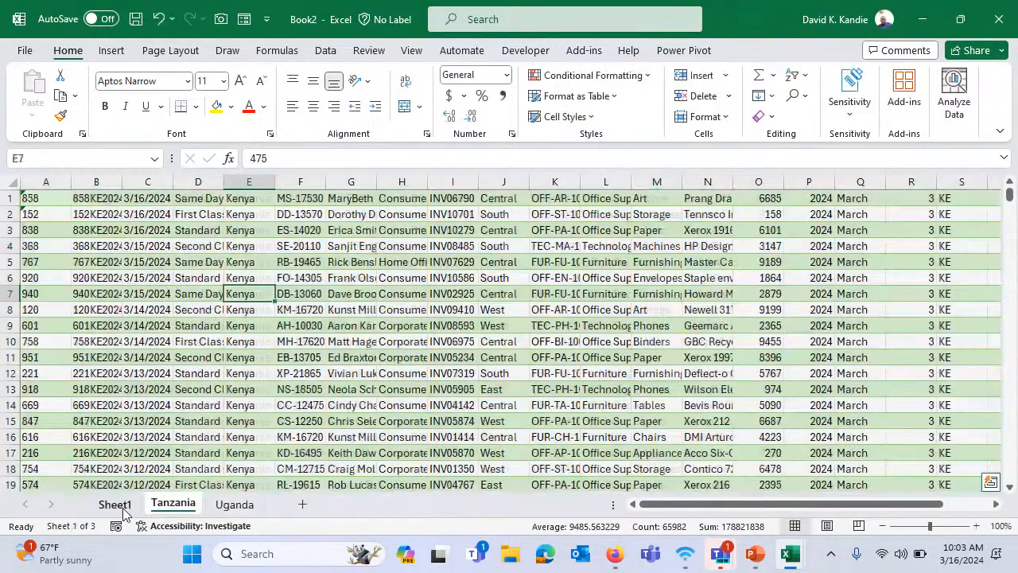
pyautogui.write('Kenya')
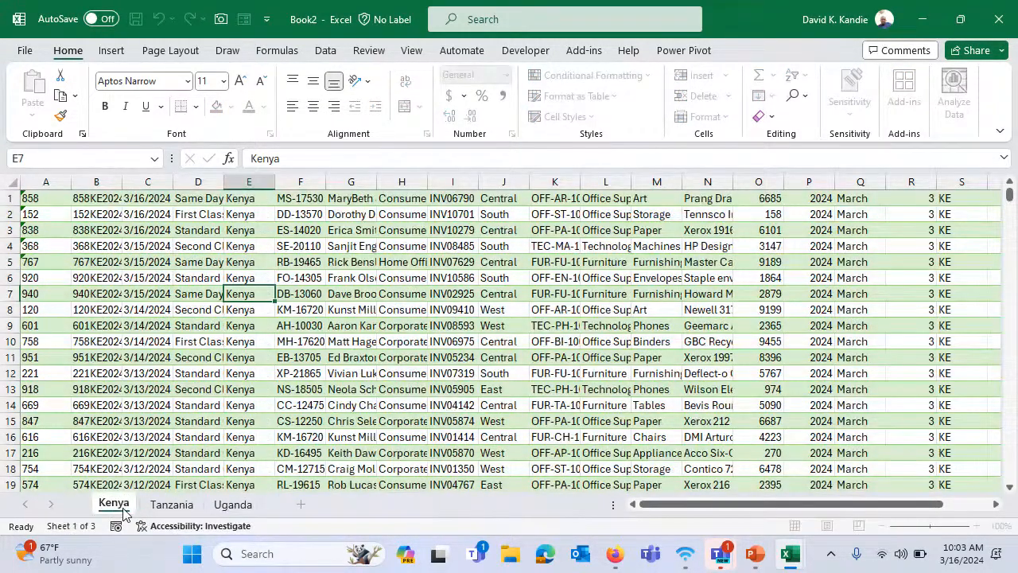
pyautogui.press('Return')
# Copy the My Data Set header row from the sales workbook and insert it above the first row of the Kenya sheet
pyautogui.click(167, 341)
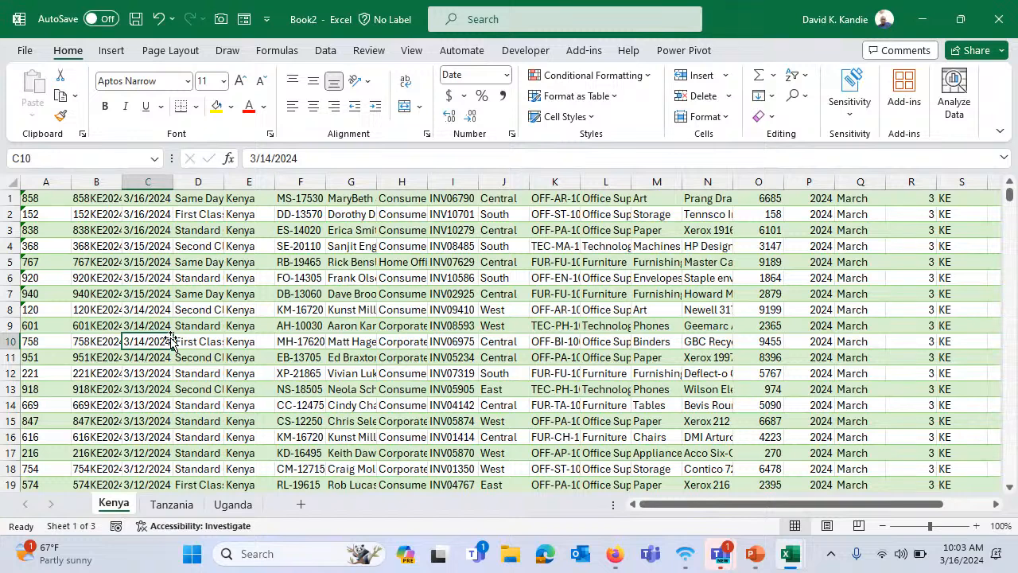
pyautogui.hotkey('ctrl', 'Up')
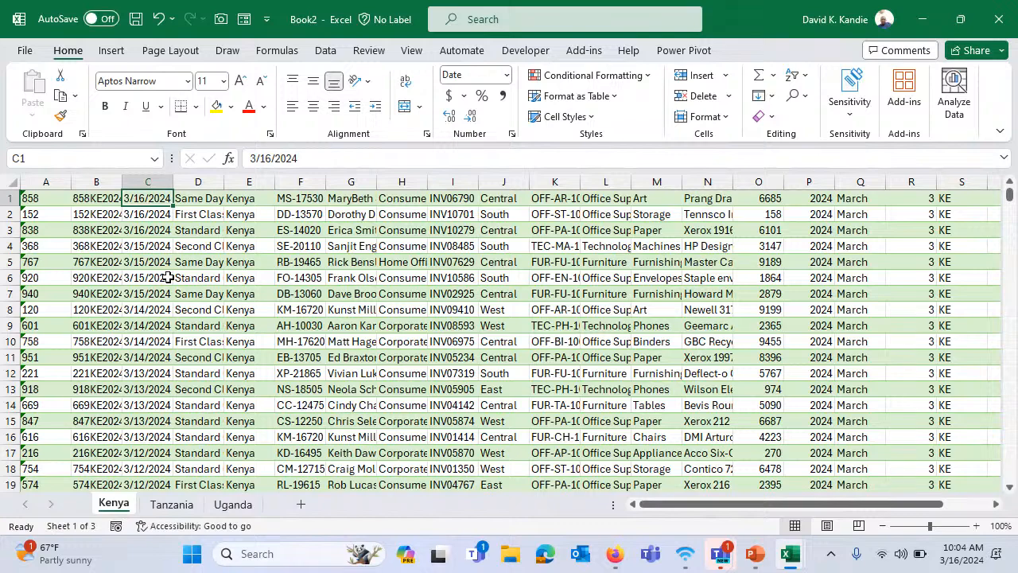
pyautogui.hotkey('alt', 'Tab')
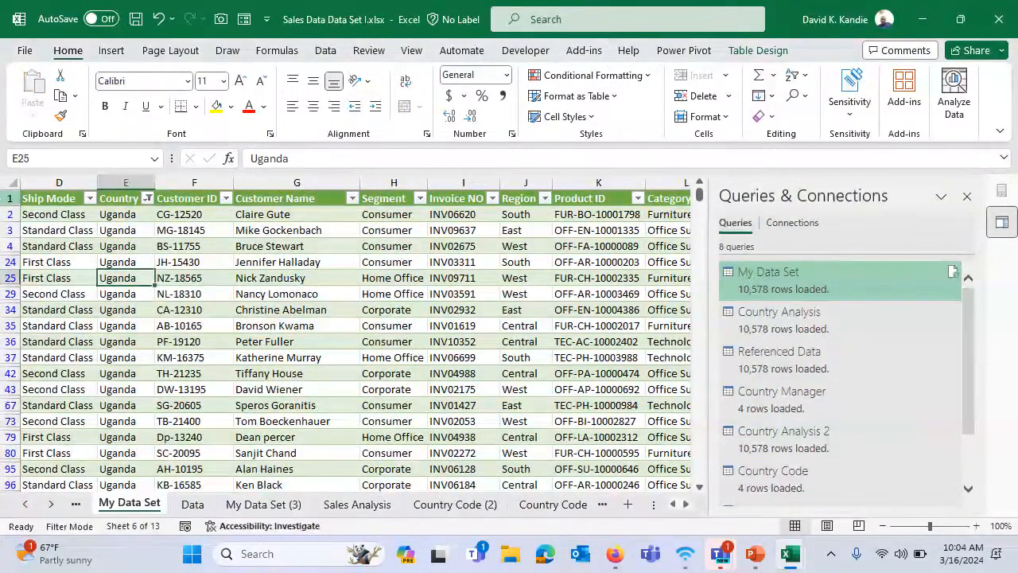
pyautogui.click(21, 198)
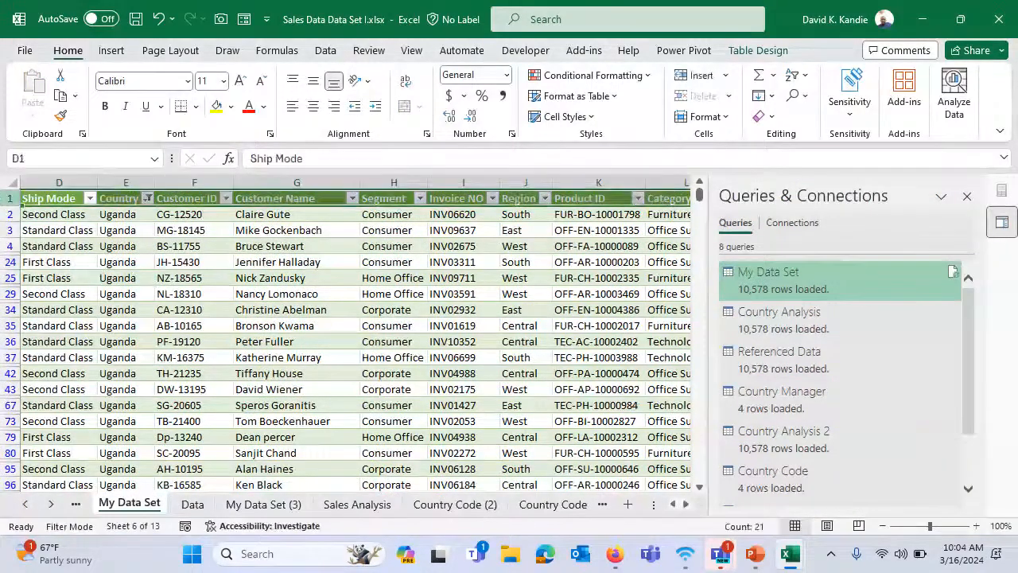
pyautogui.hotkey('ctrl', 'c')
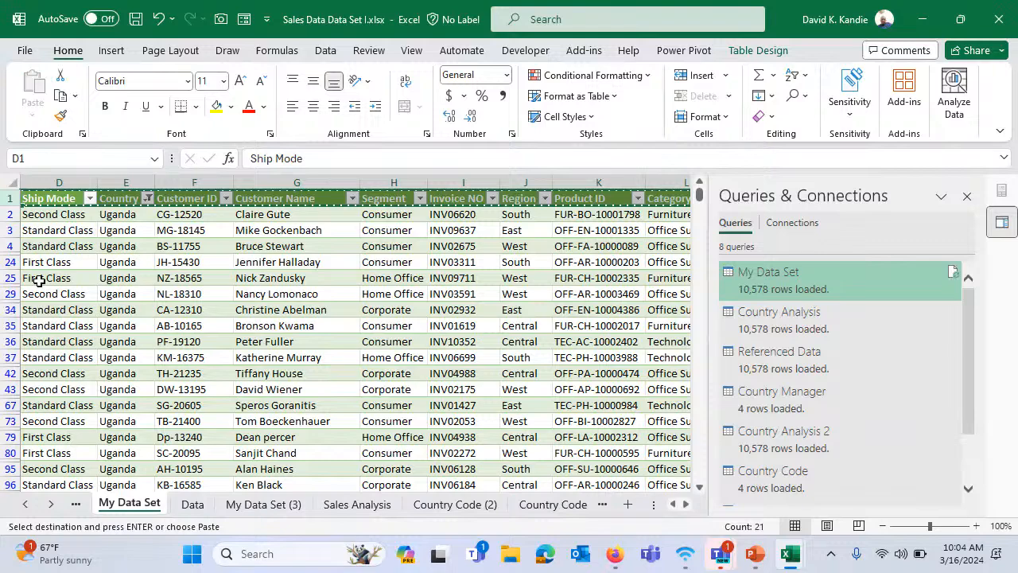
pyautogui.hotkey('alt', 'Tab')
pyautogui.click(9, 198)
pyautogui.rightClick(11, 198)
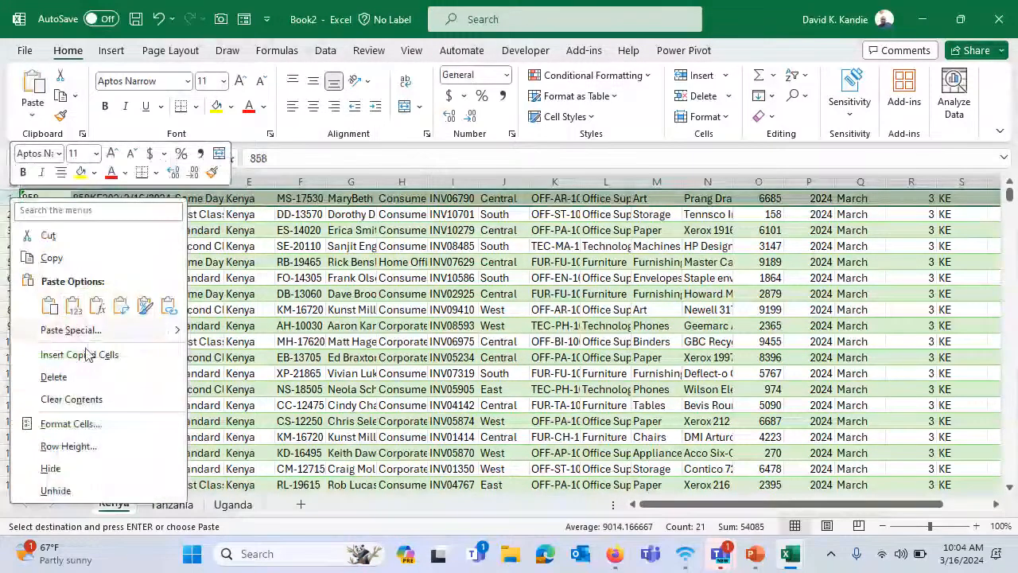
pyautogui.click(89, 355)
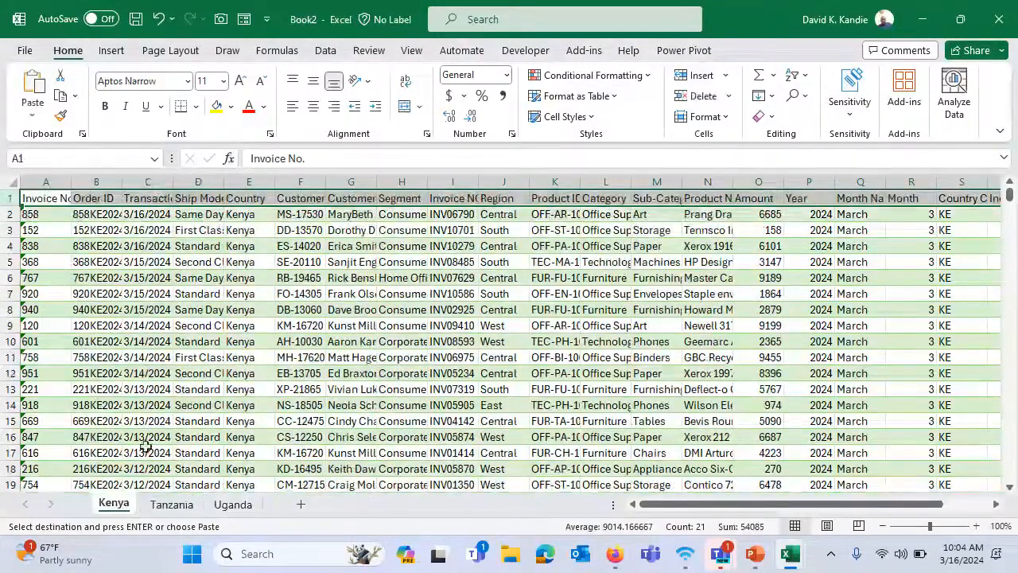
# Insert the copied header row above the first row of the Tanzania sheet
pyautogui.click(172, 505)
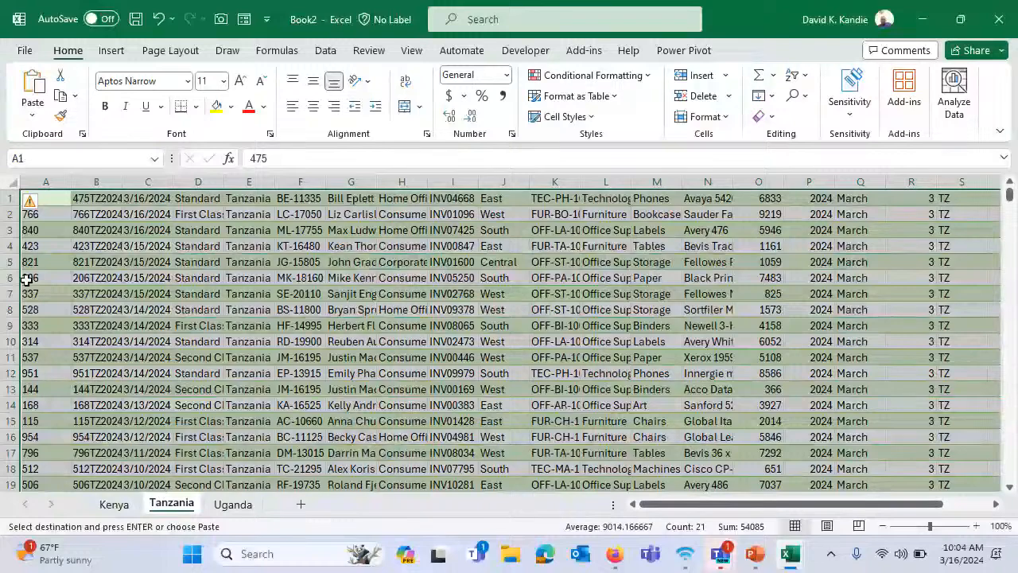
pyautogui.click(9, 198)
pyautogui.rightClick(9, 198)
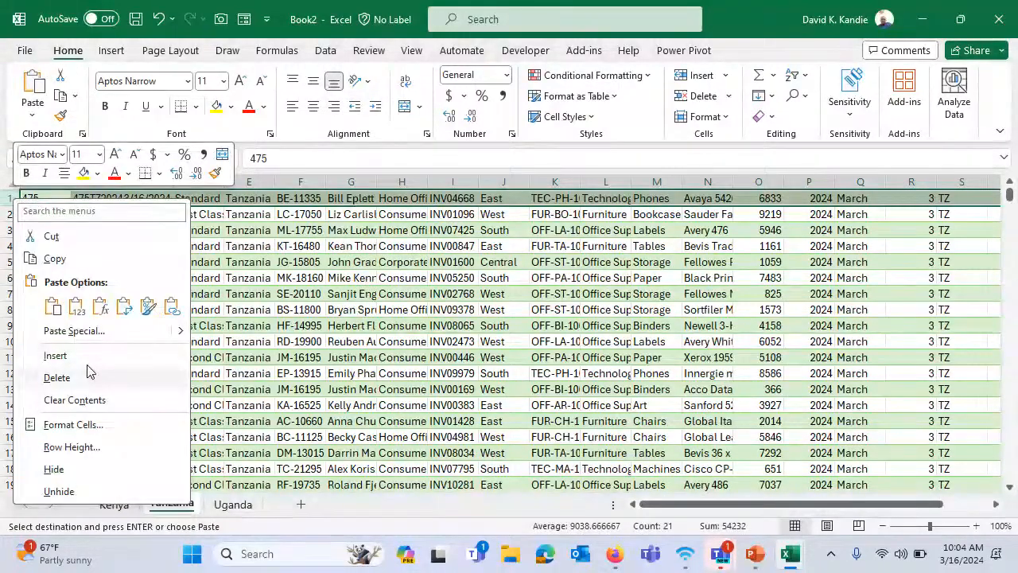
pyautogui.click(87, 362)
pyautogui.click(114, 505)
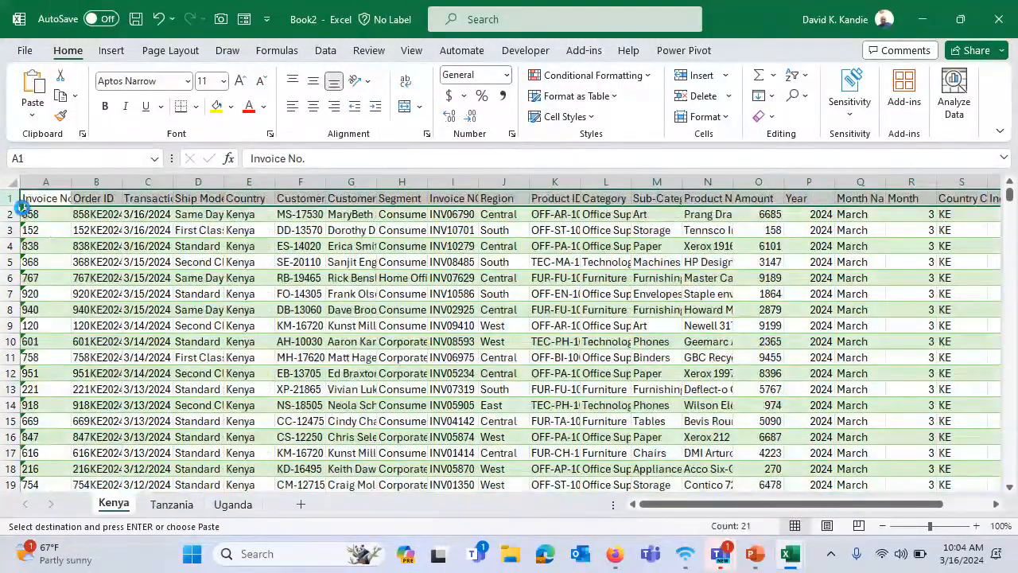
pyautogui.click(170, 504)
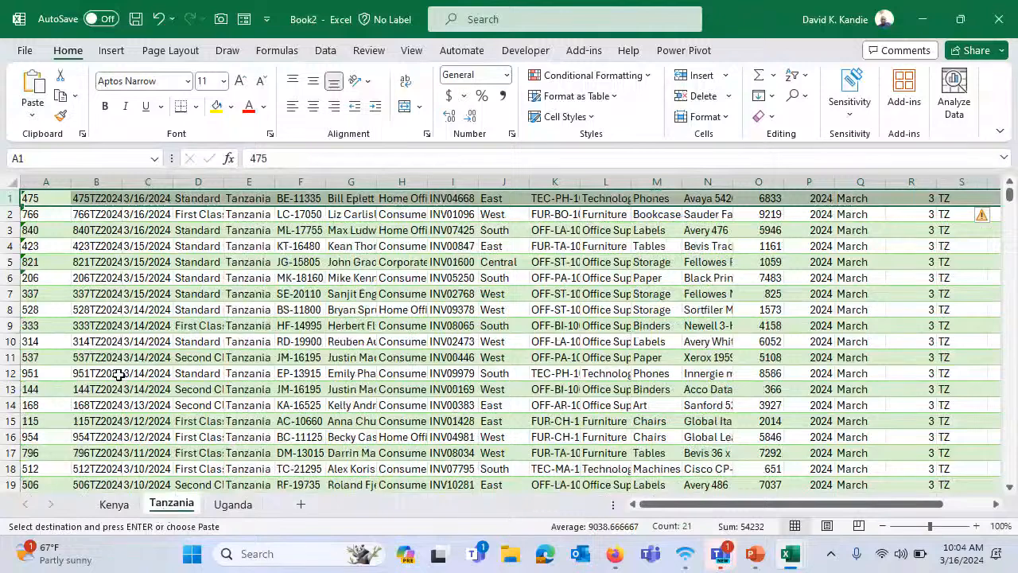
pyautogui.rightClick(10, 198)
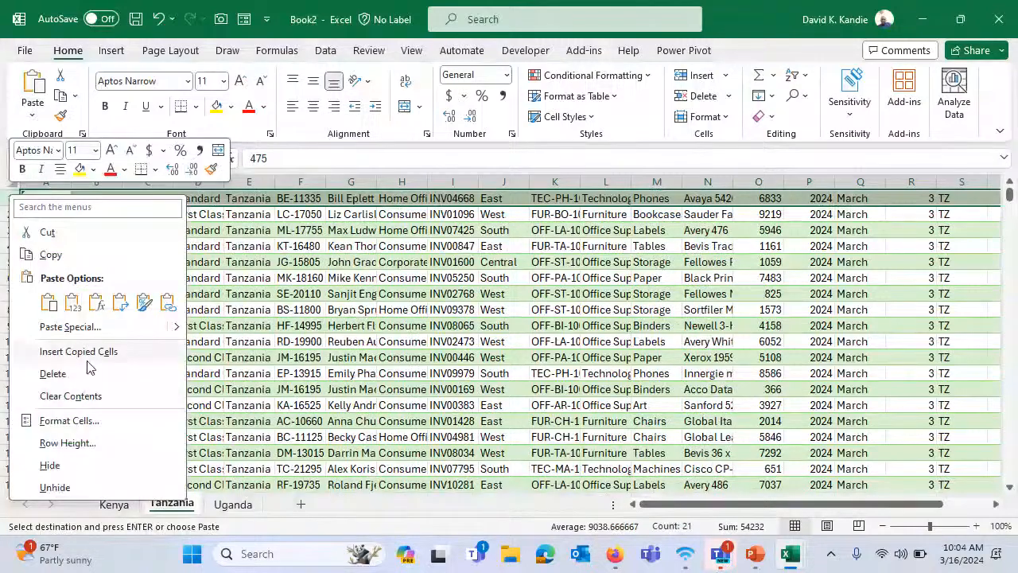
pyautogui.click(68, 313)
# Insert the copied header row above the first row of the Uganda sheet and end the copy mode
pyautogui.click(230, 504)
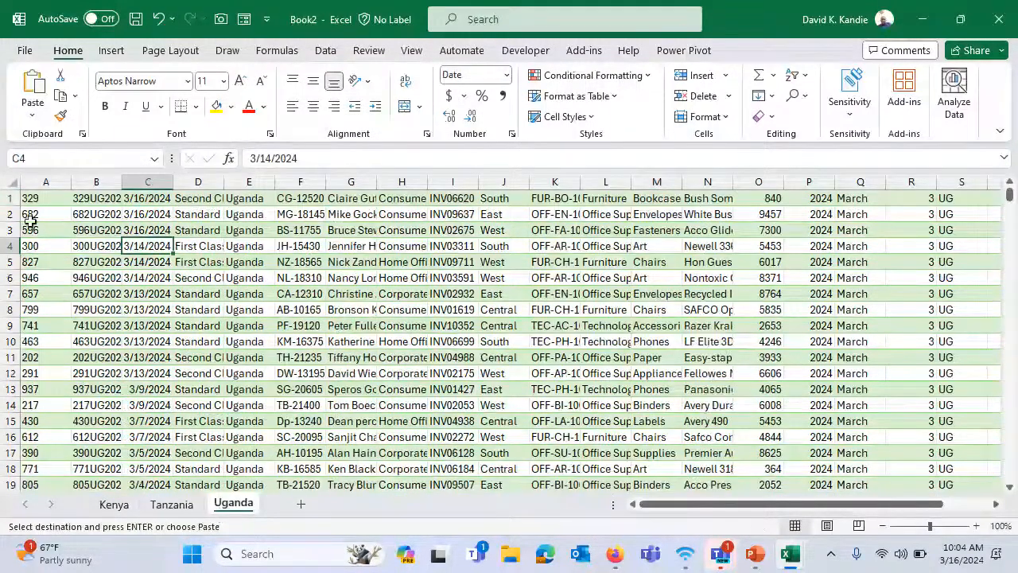
pyautogui.scroll(-1, 15, 195)
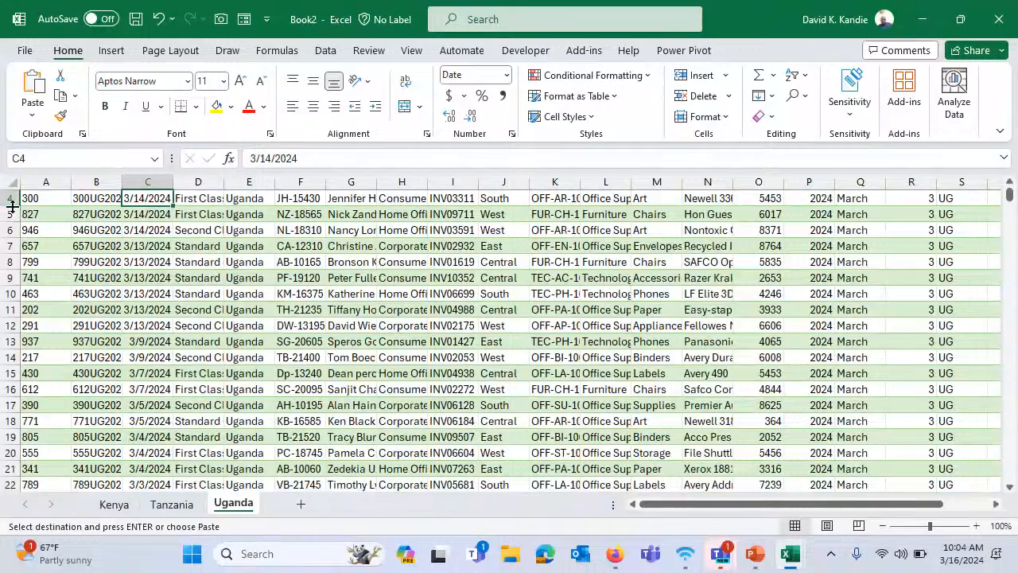
pyautogui.scroll(1, 12, 206)
pyautogui.click(10, 199)
pyautogui.rightClick(11, 199)
pyautogui.click(61, 349)
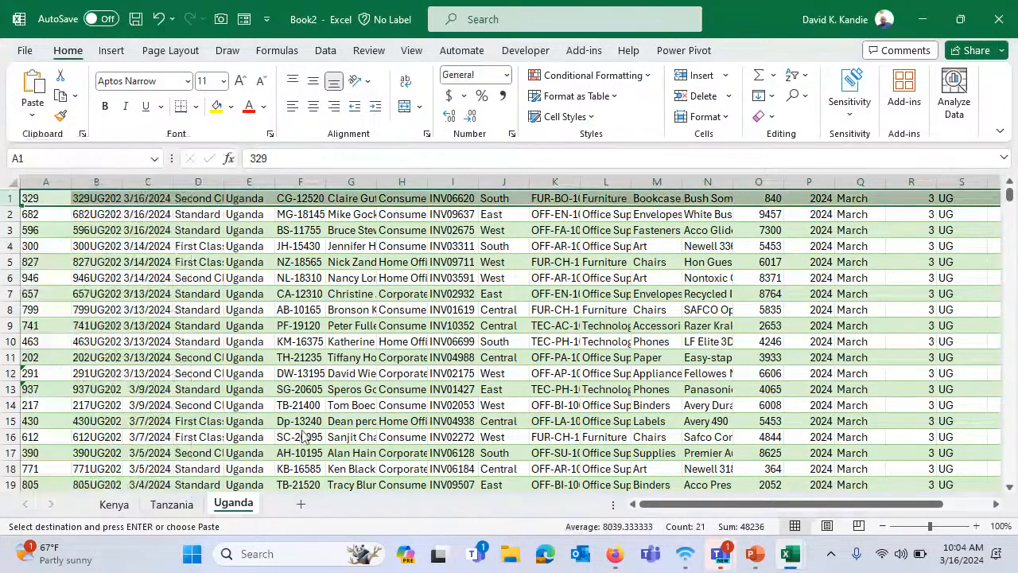
pyautogui.click(171, 504)
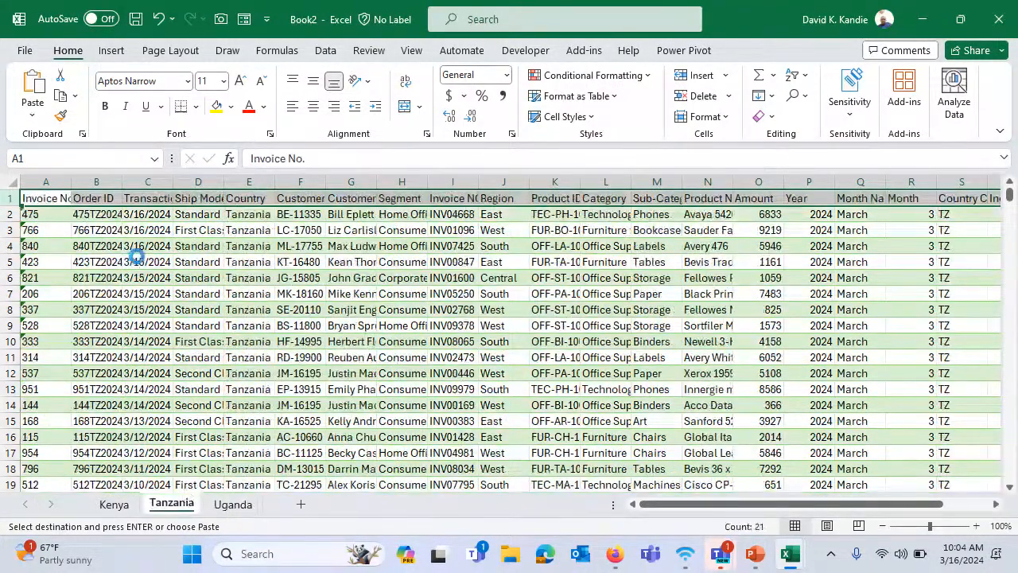
pyautogui.click(233, 503)
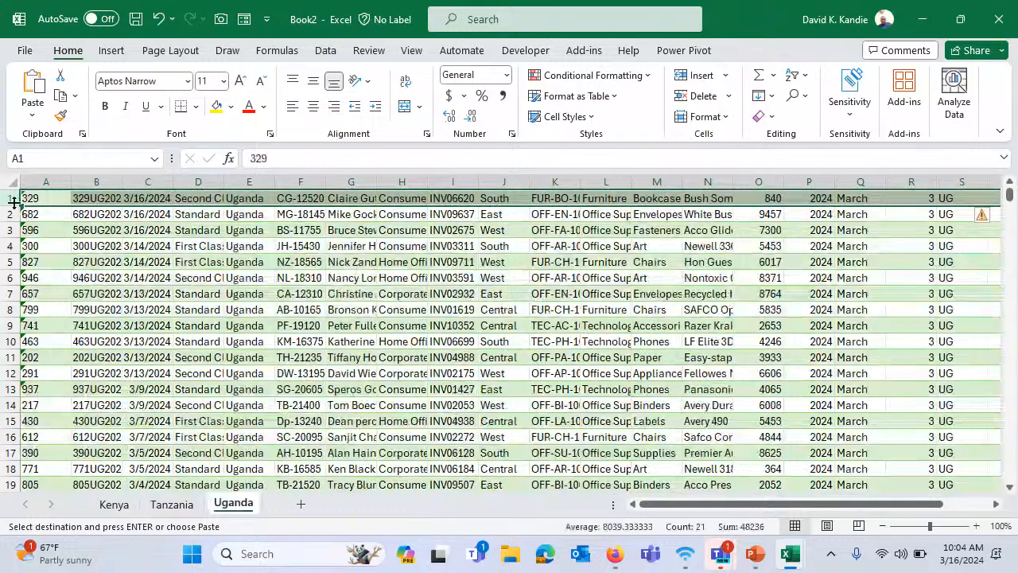
pyautogui.click(251, 368)
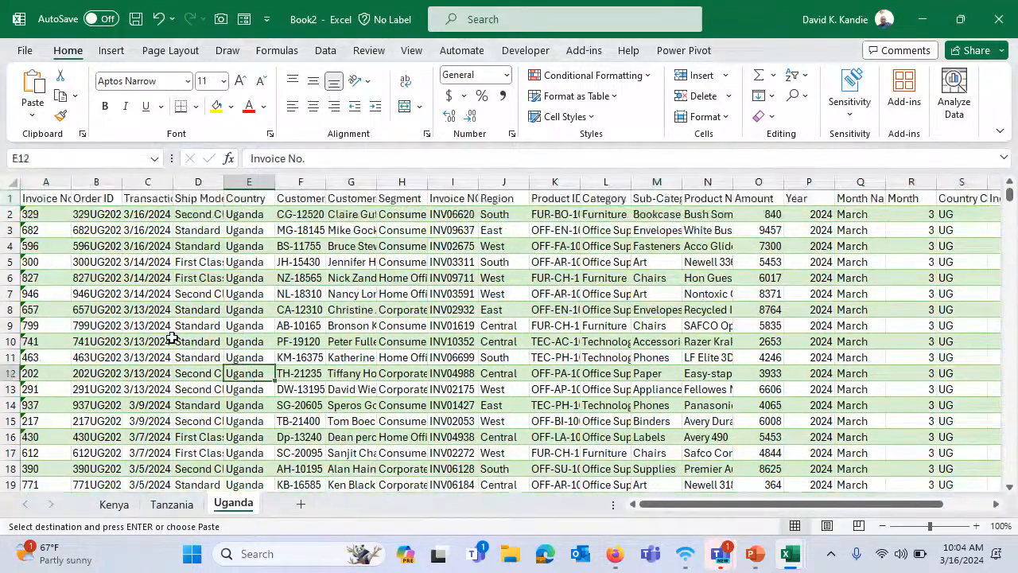
pyautogui.press('Escape')
# Check how far the data extends in the first column of the Uganda, Tanzania and Kenya sheets
pyautogui.click(48, 204)
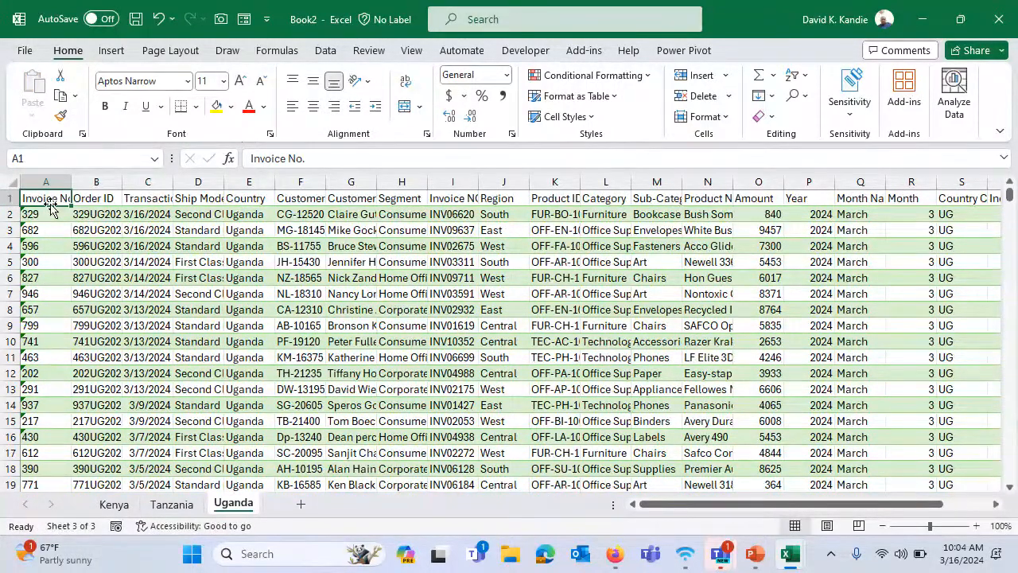
pyautogui.press('Down')
pyautogui.hotkey('ctrl', 'Down')
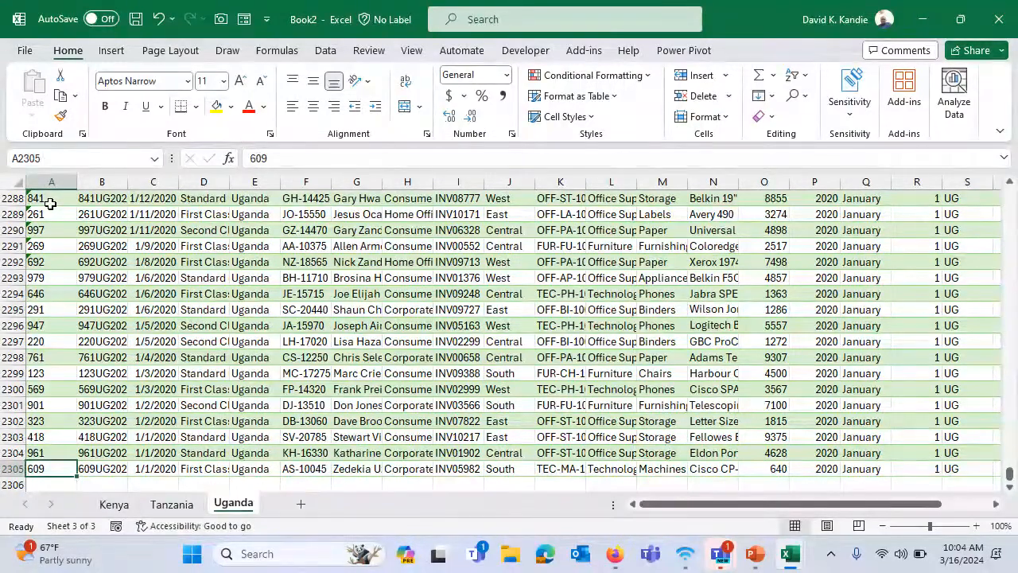
pyautogui.click(172, 504)
pyautogui.click(123, 340)
pyautogui.press('Left')
pyautogui.hotkey('ctrl', 'Down')
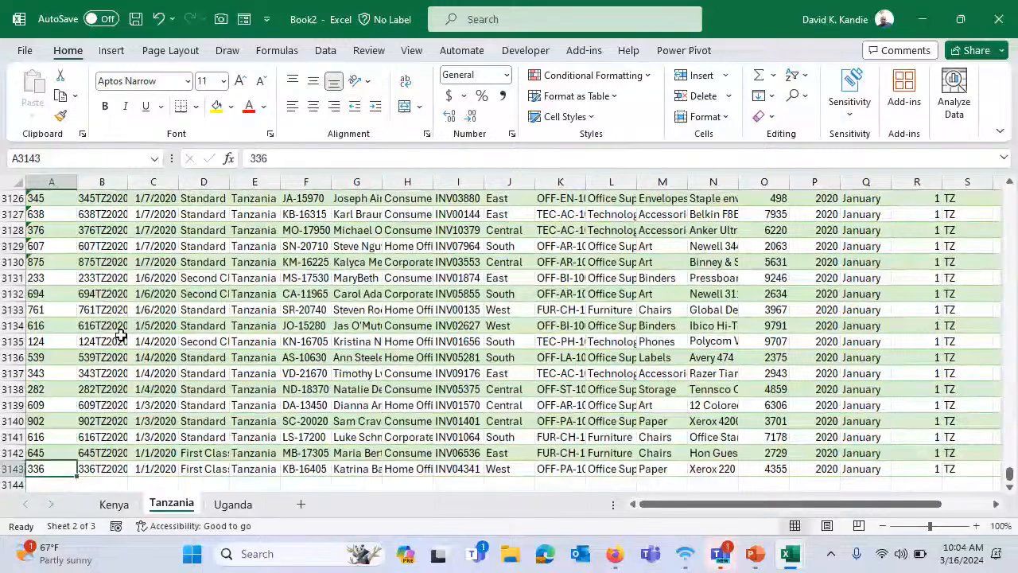
pyautogui.hotkey('ctrl', 'pageup')
pyautogui.click(66, 338)
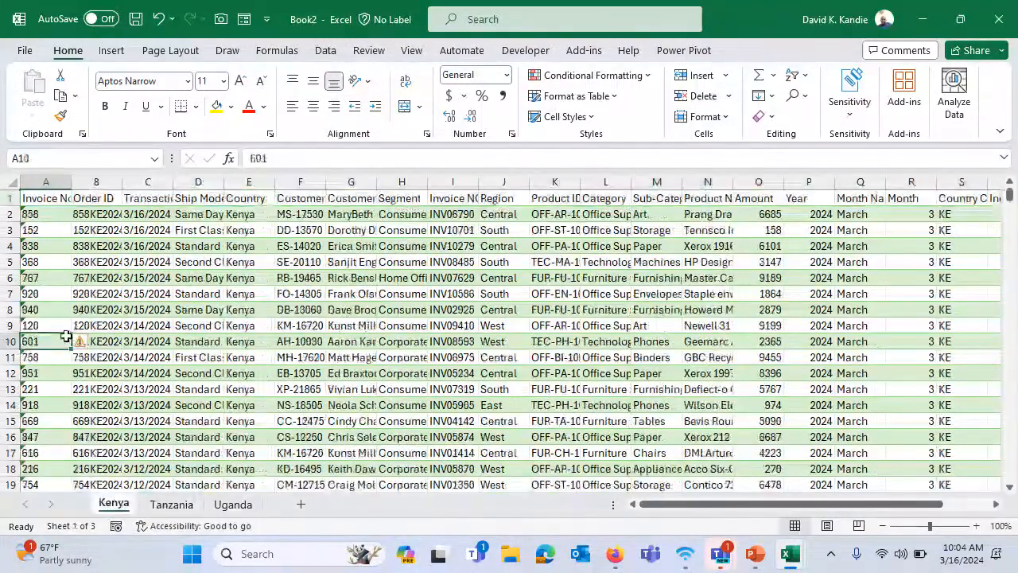
pyautogui.hotkey('ctrl', 'Down')
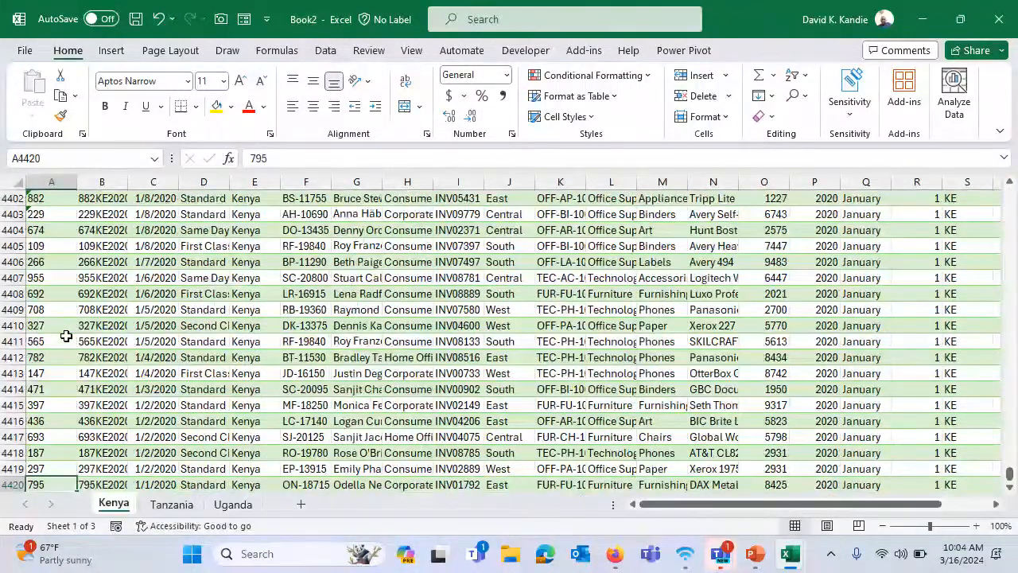
pyautogui.hotkey('ctrl', 'Up')
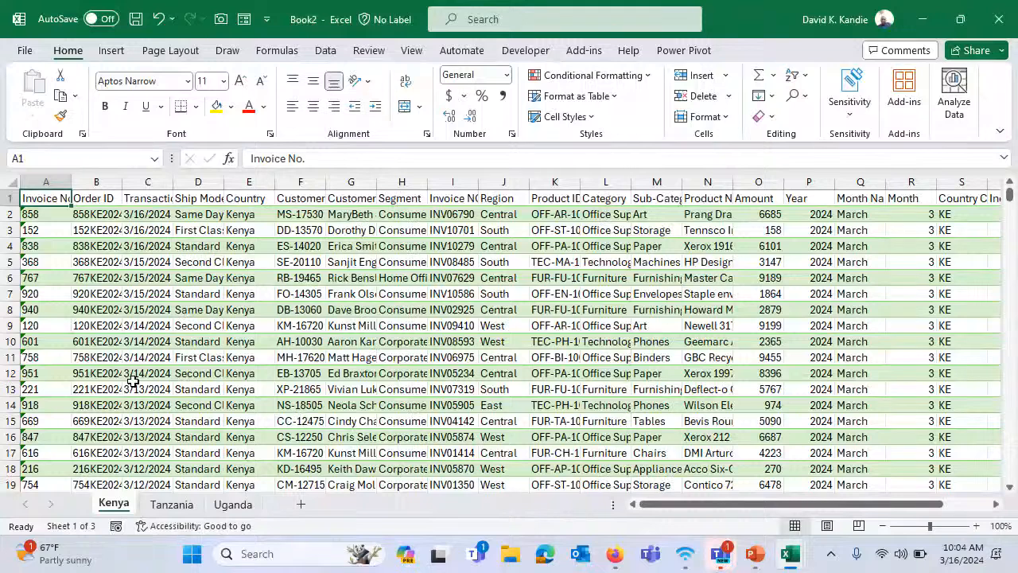
# Convert the Kenya sheet's range A1:U4420 to a table with headers and open it in the Power Query Editor
pyautogui.click(326, 50)
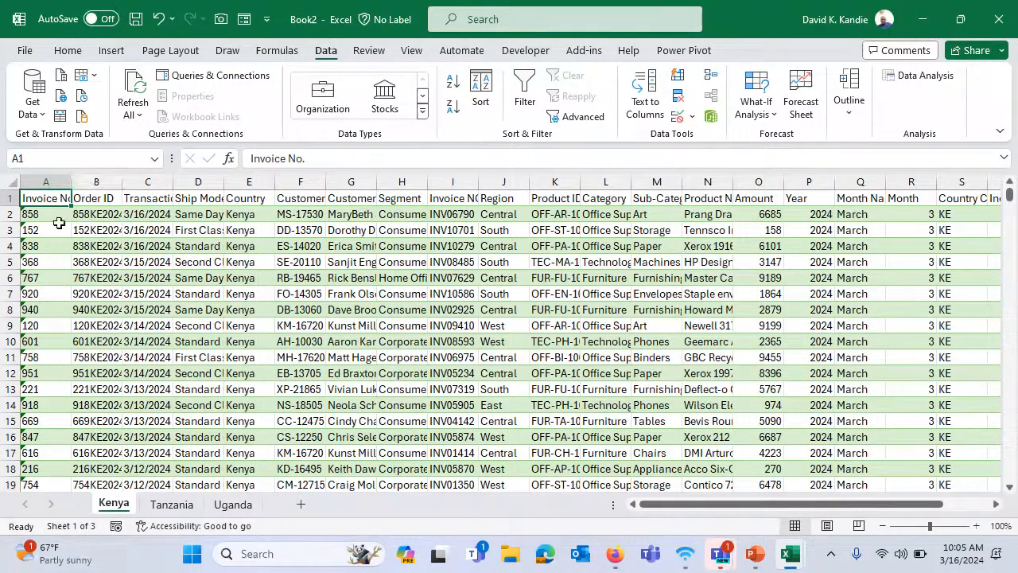
pyautogui.click(60, 116)
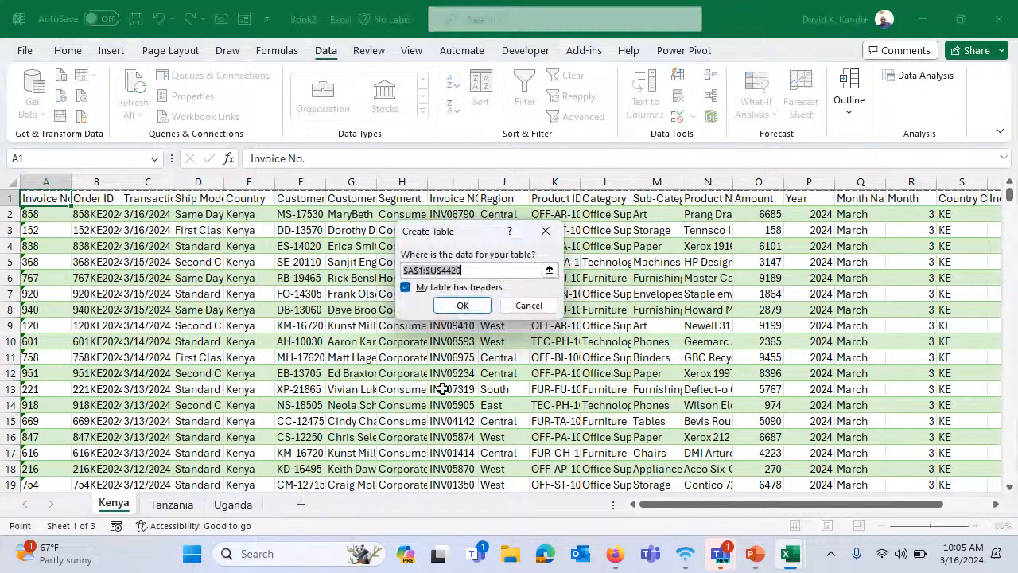
pyautogui.click(467, 305)
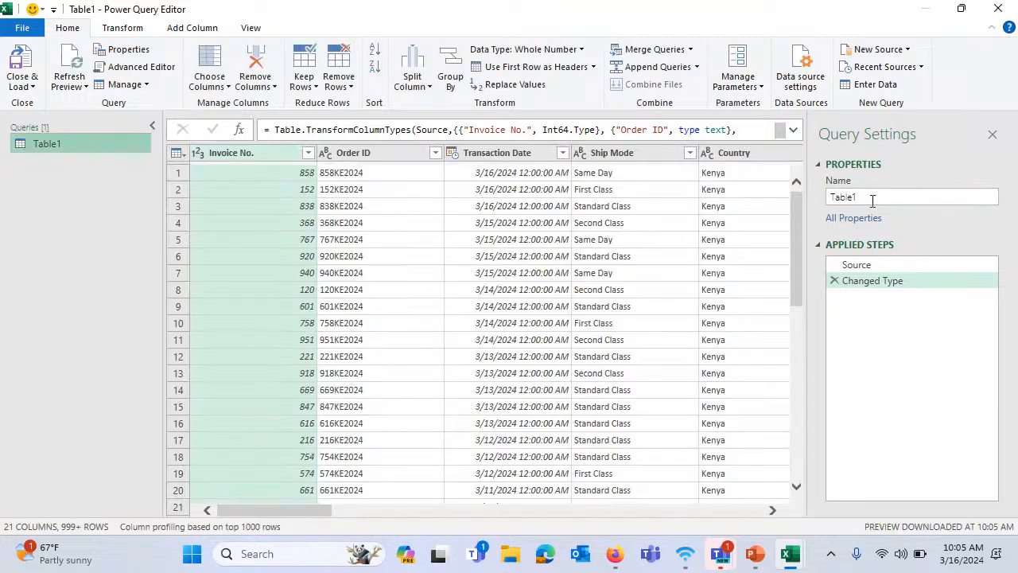
# Rename the query as Kenya and load it into a new worksheet
pyautogui.write('Kenya')
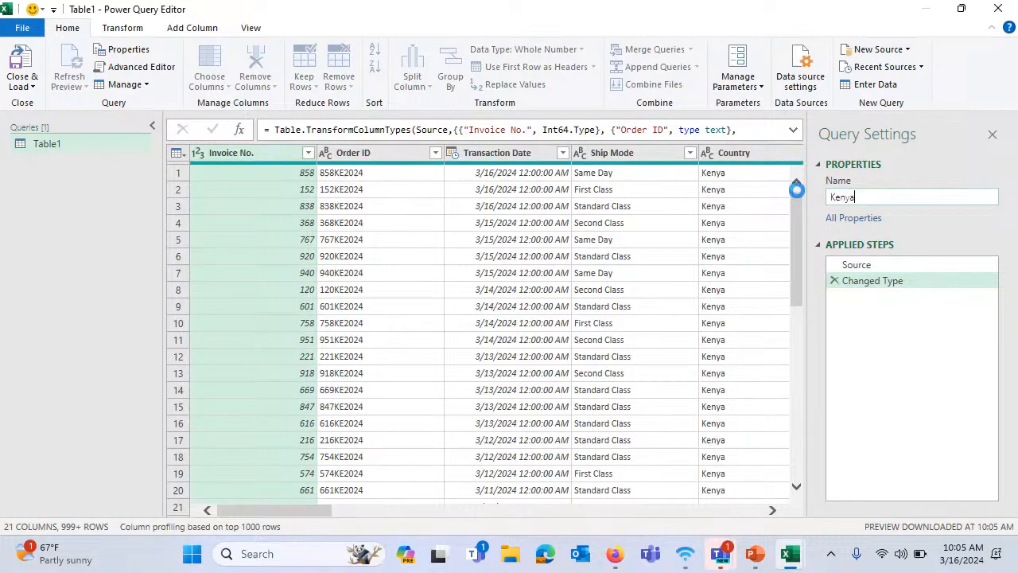
pyautogui.press('Return')
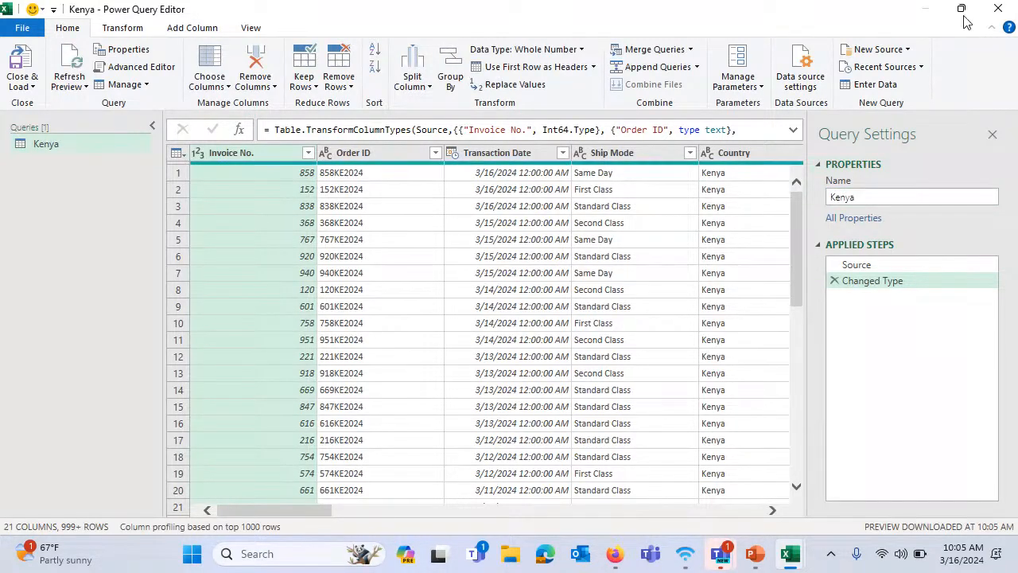
pyautogui.click(32, 88)
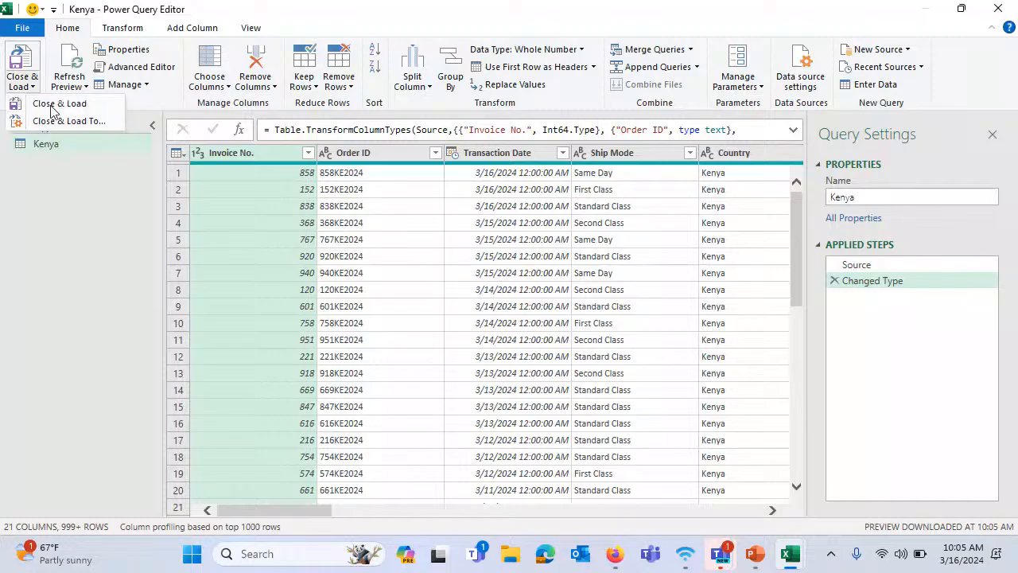
pyautogui.click(48, 119)
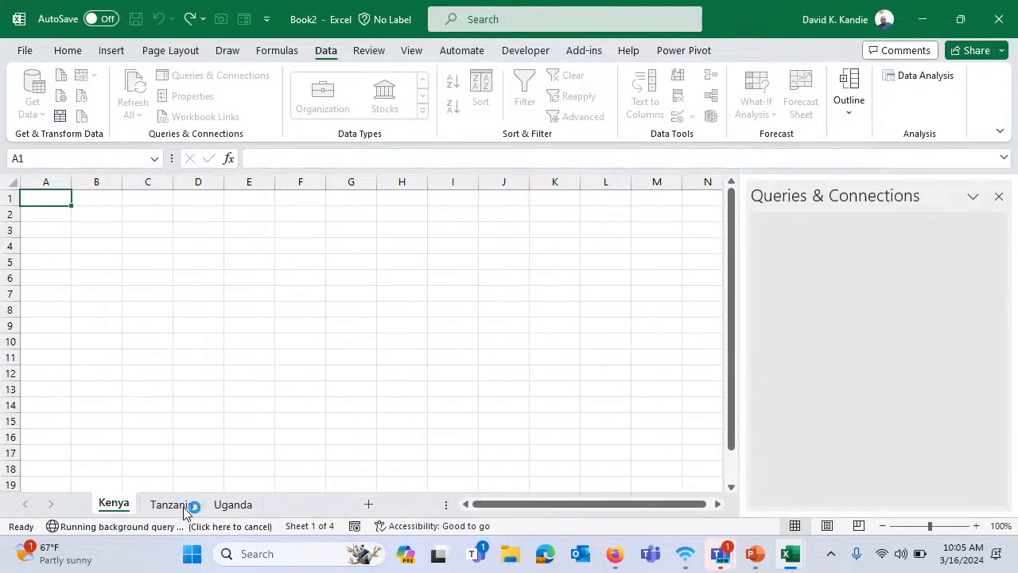
# Open the Kenya sheet's table in the Power Query Editor again and enter Tanzania as the new query's name
pyautogui.click(183, 510)
pyautogui.click(223, 278)
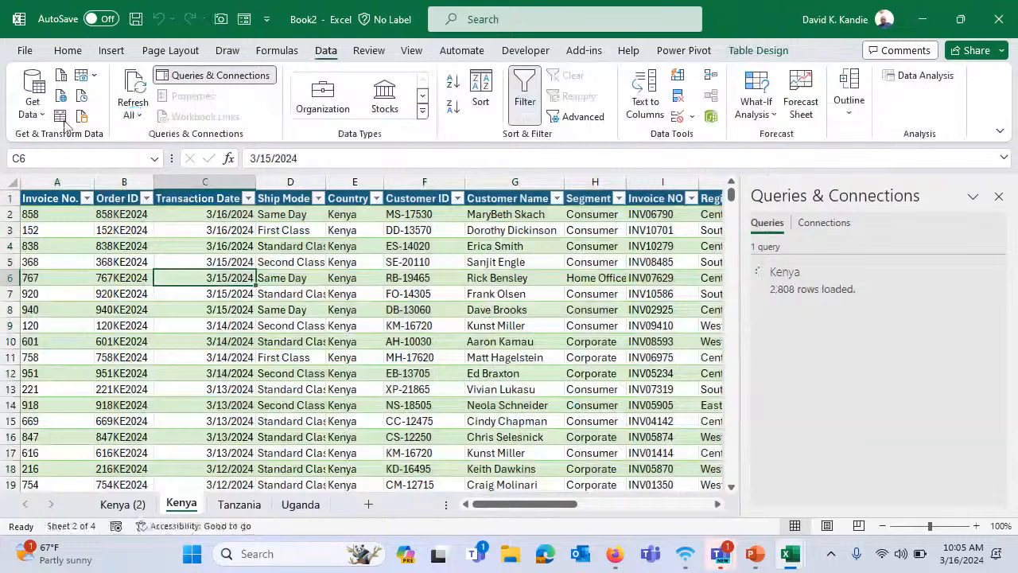
pyautogui.click(319, 55)
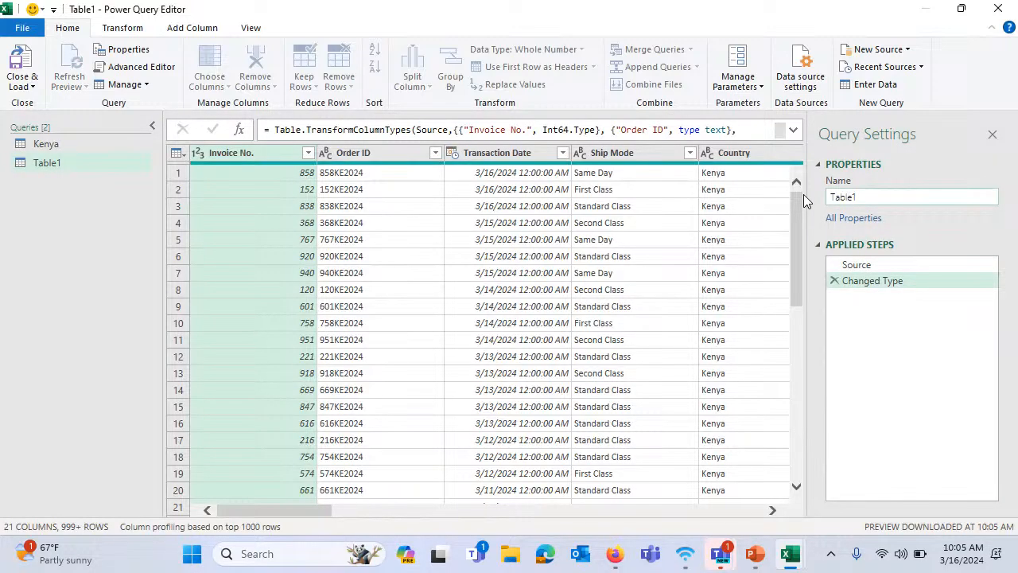
pyautogui.write('Tanzania')
# Close the query editor and load the Tanzania query as a connection only
pyautogui.click(22, 85)
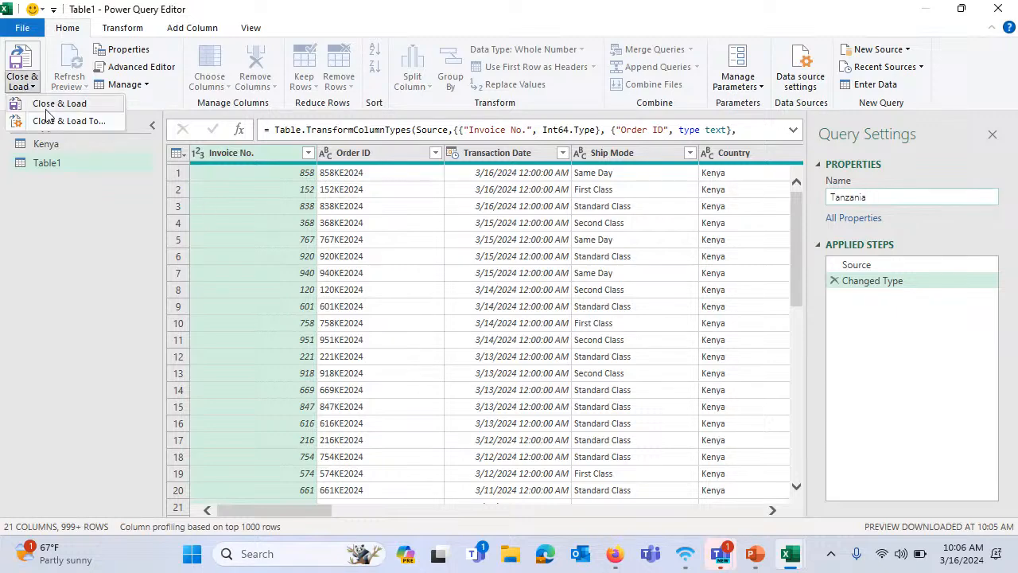
pyautogui.click(78, 124)
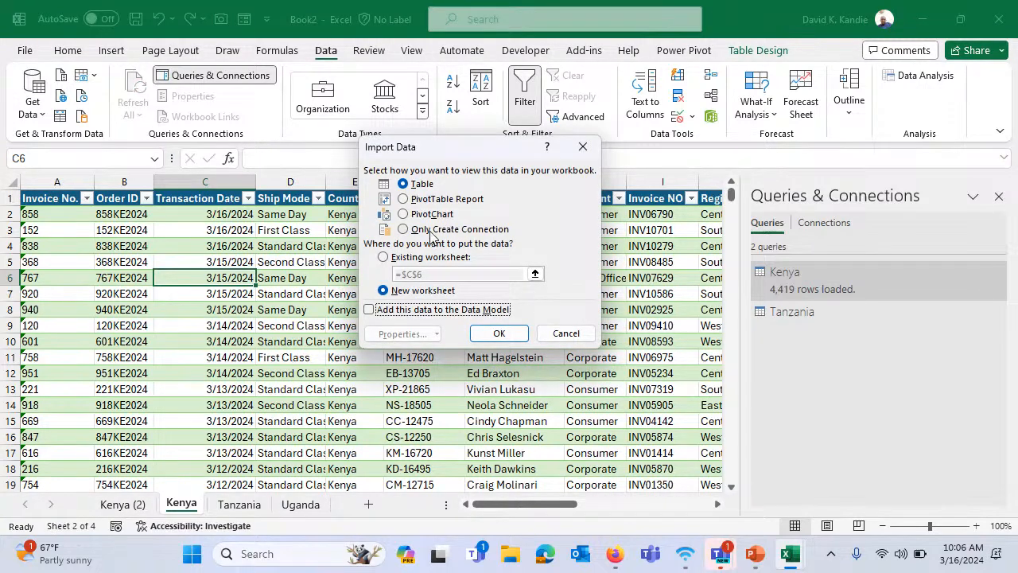
pyautogui.click(406, 229)
pyautogui.click(497, 333)
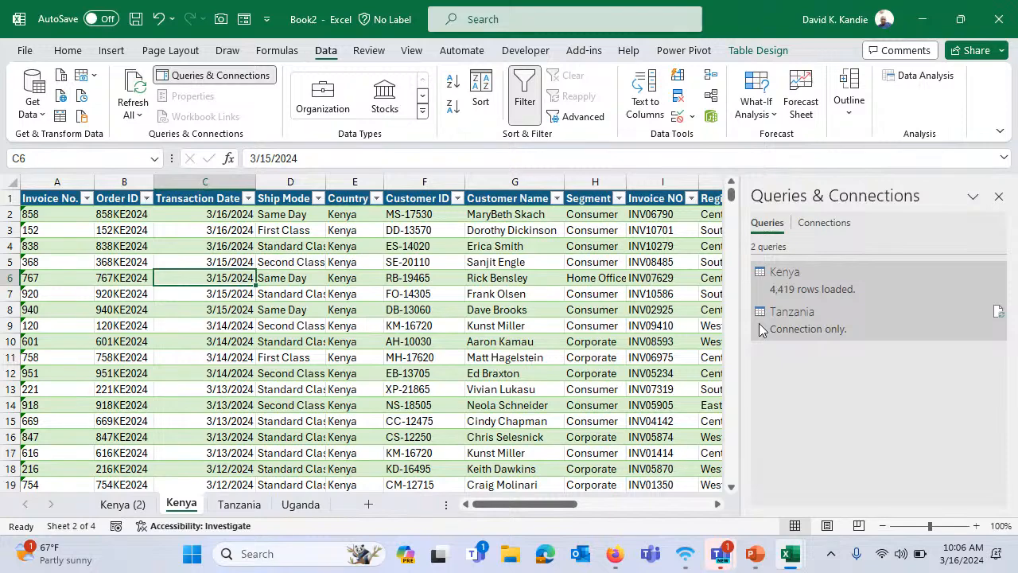
pyautogui.moveTo(759, 328)
# Convert the Uganda sheet's range A1:U2305 to a table with headers and open it in the Power Query Editor
pyautogui.click(146, 396)
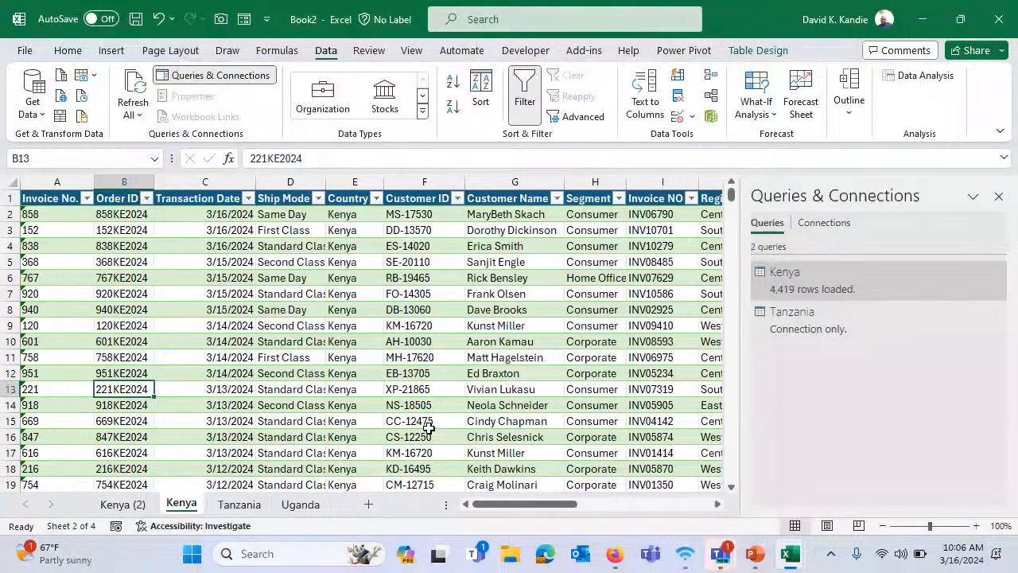
pyautogui.click(301, 504)
pyautogui.click(243, 294)
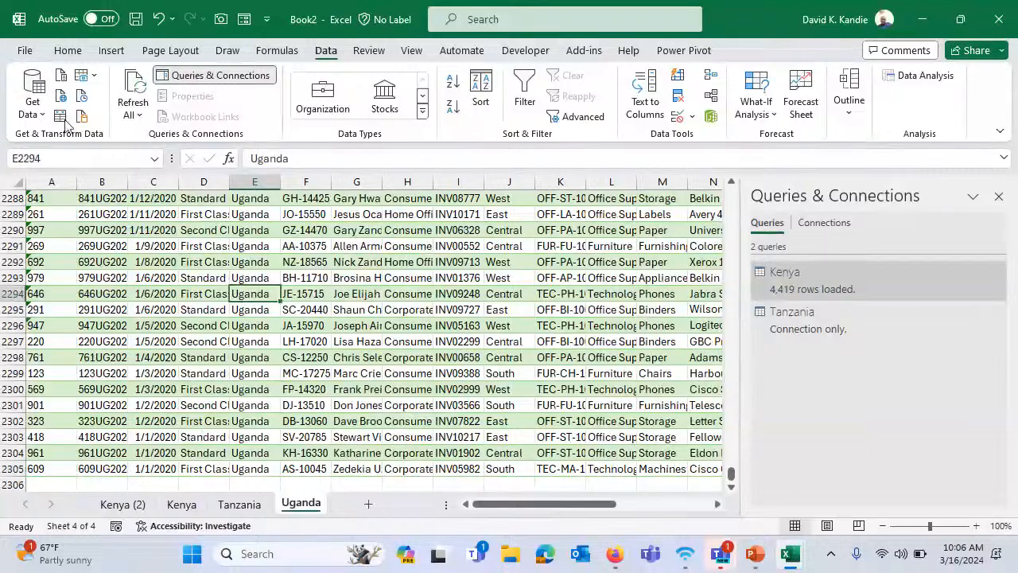
pyautogui.hotkey('ctrl', 'Home')
pyautogui.hotkey('ctrl', 't')
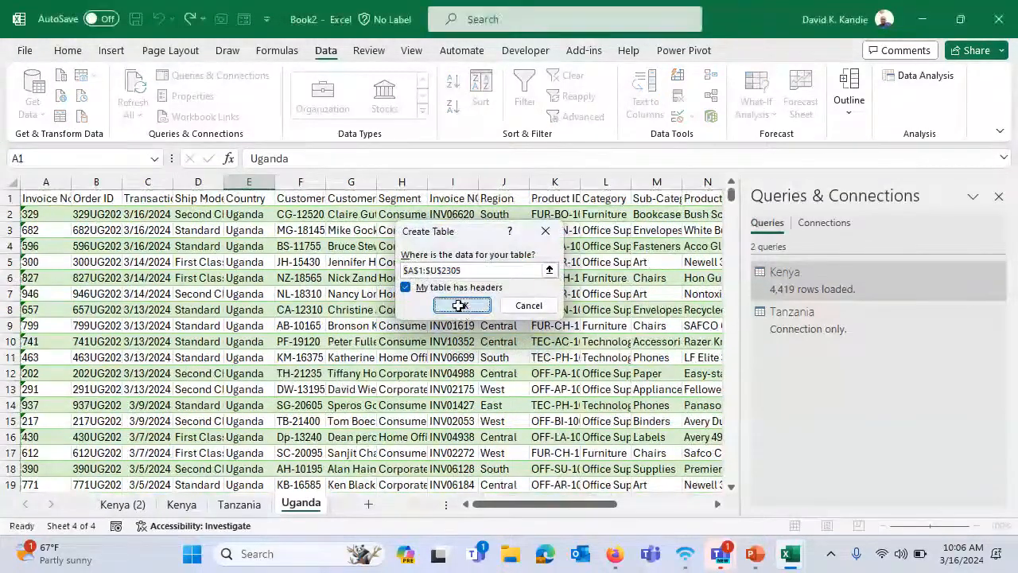
pyautogui.click(461, 306)
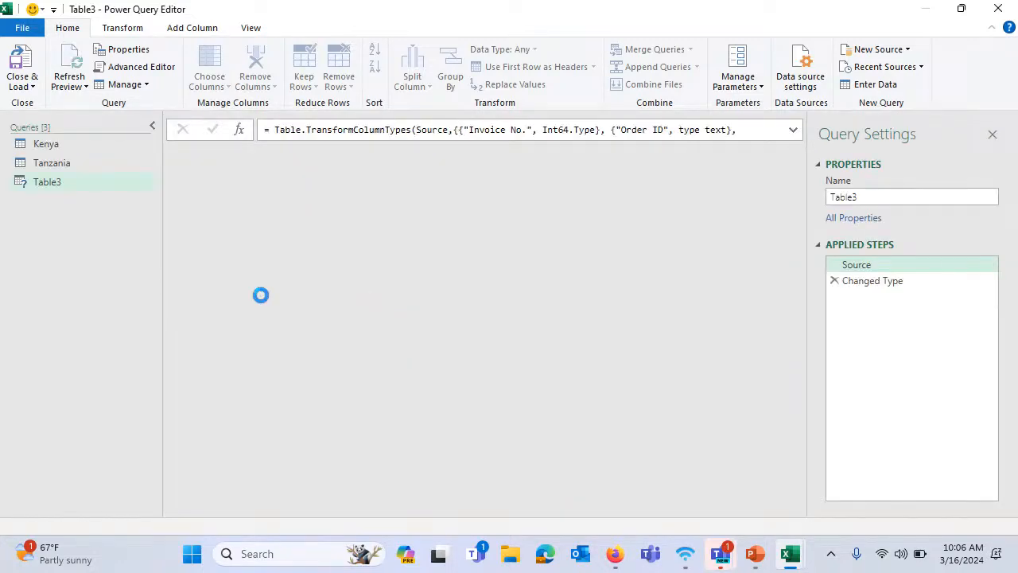
# Enter Uganda as the name of the new query
pyautogui.doubleClick(848, 198)
pyautogui.write('Y')
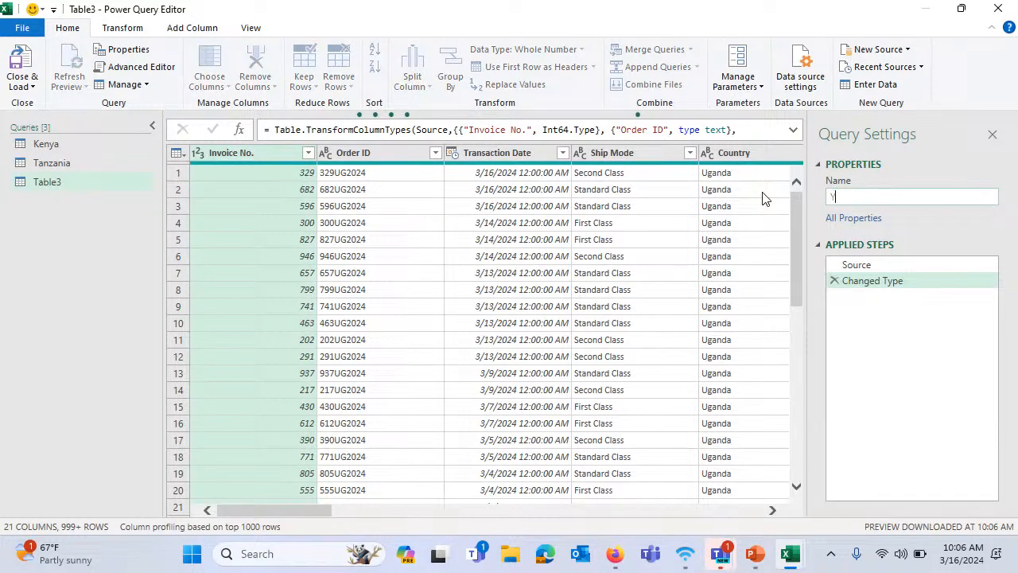
pyautogui.write('ganza')
pyautogui.press('BackSpace')
pyautogui.press('BackSpace')
pyautogui.write('da')
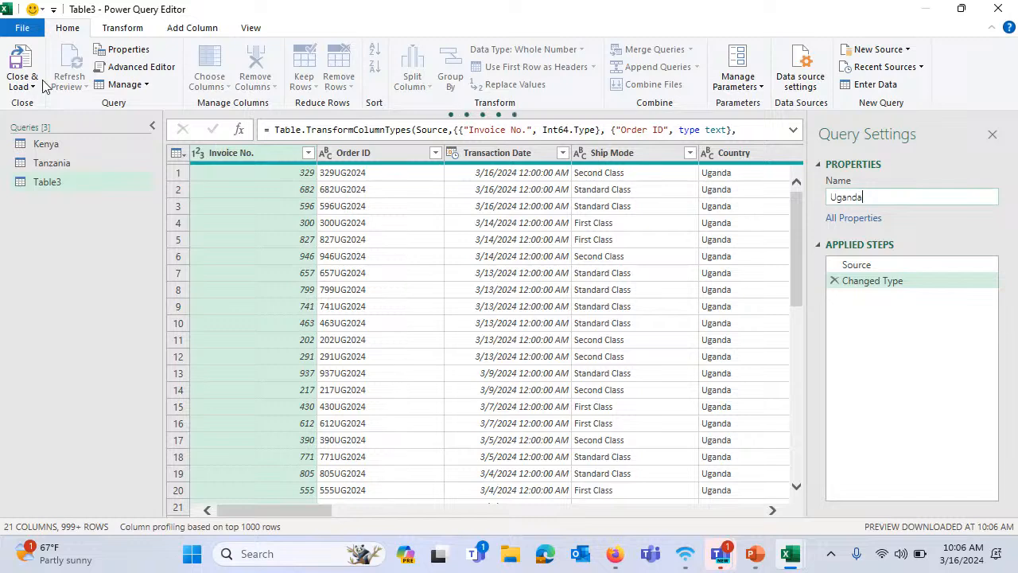
# Close the query editor and load the Uganda query as a connection only
pyautogui.click(30, 85)
pyautogui.click(69, 121)
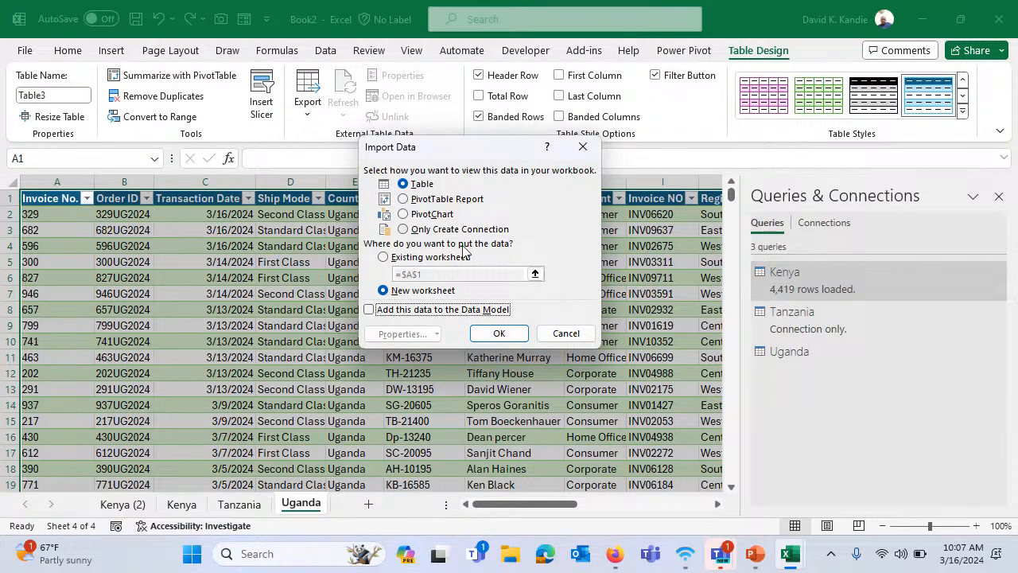
pyautogui.click(460, 231)
pyautogui.click(498, 334)
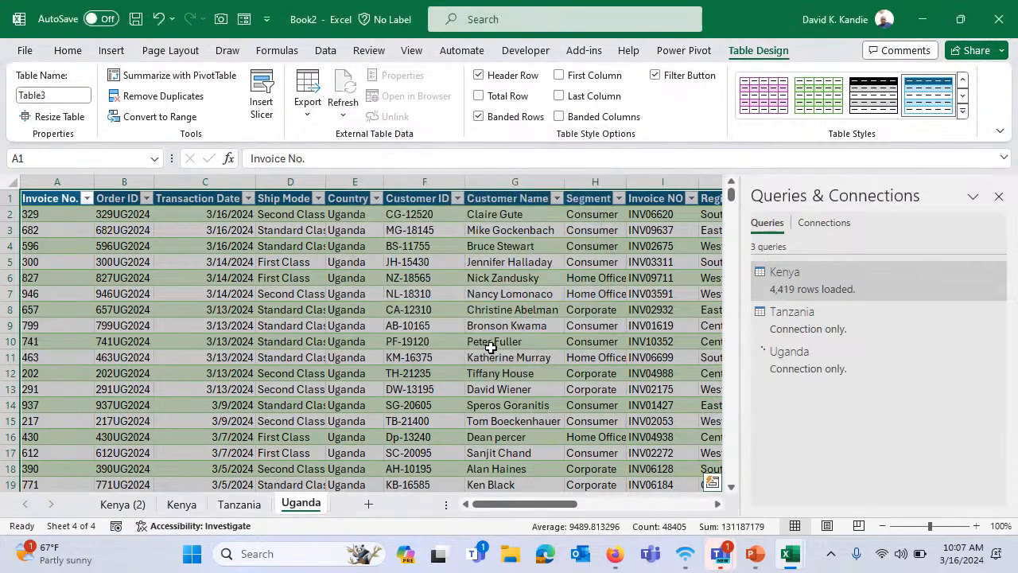
pyautogui.click(501, 292)
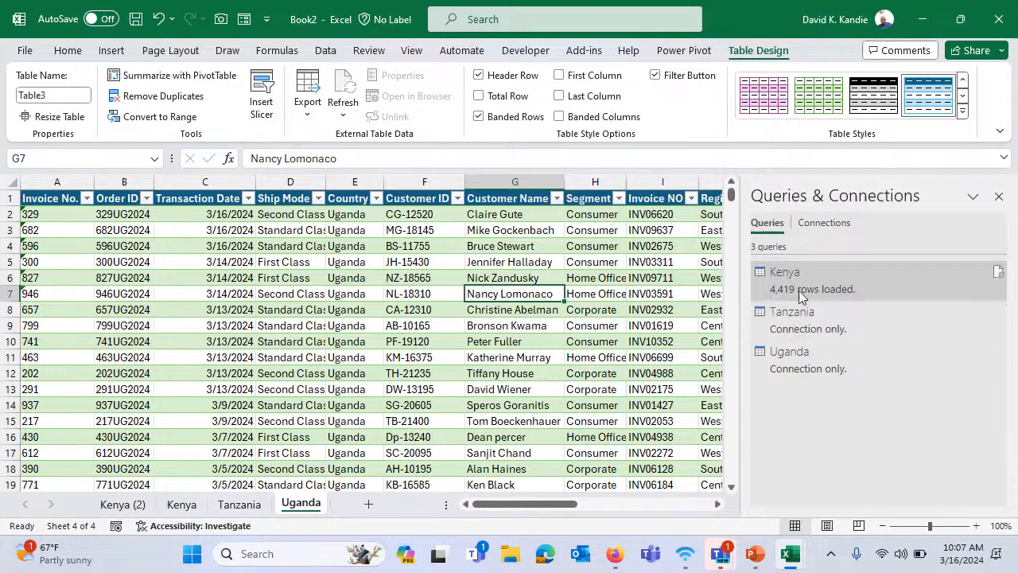
pyautogui.click(128, 505)
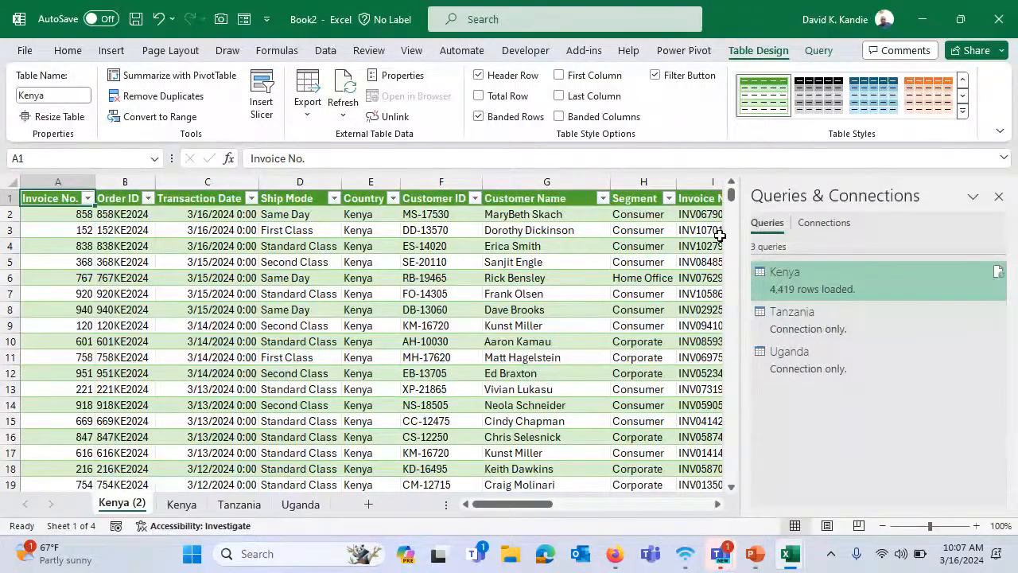
pyautogui.click(788, 327)
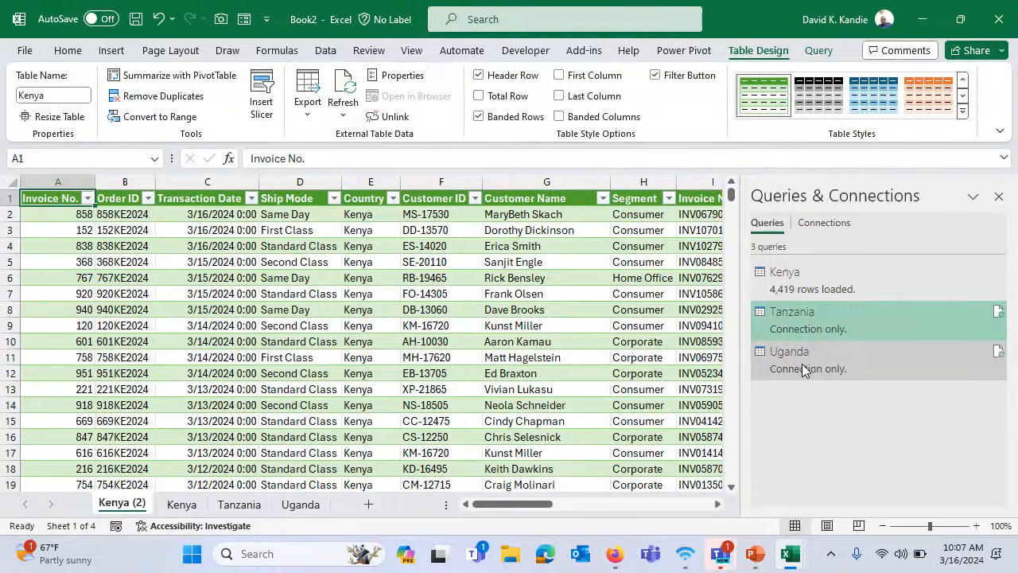
pyautogui.click(324, 312)
pyautogui.click(295, 249)
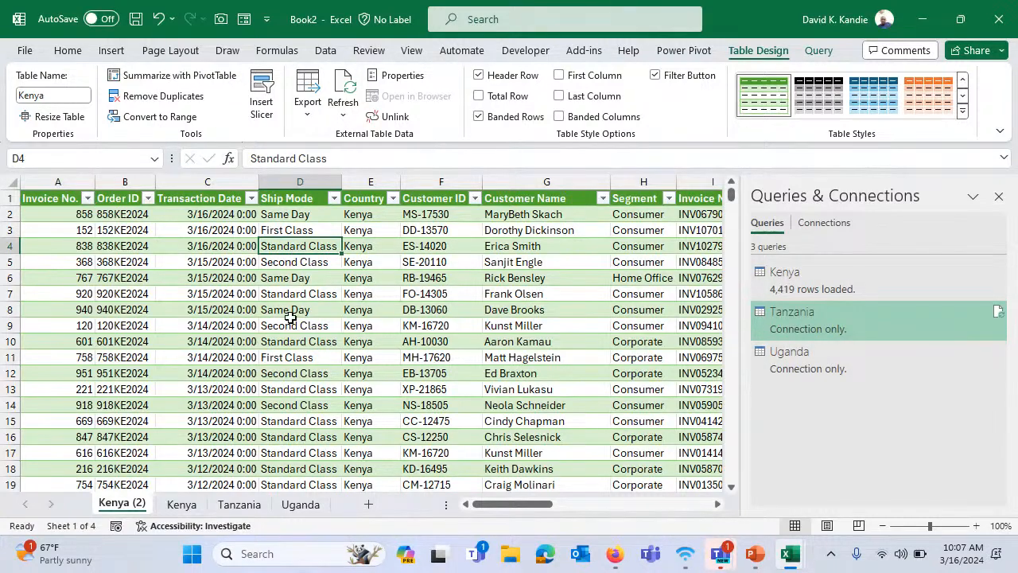
pyautogui.click(191, 262)
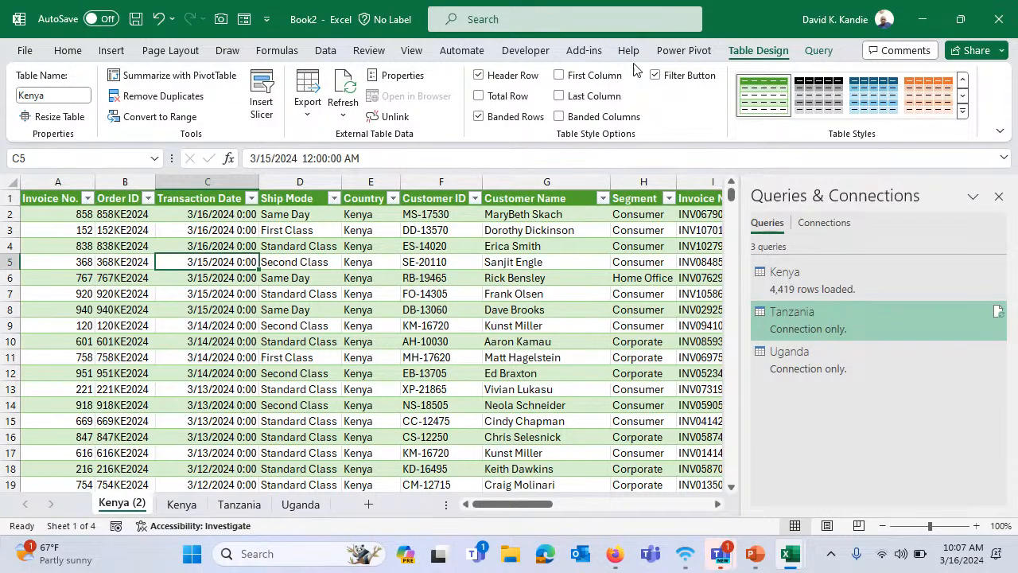
# Open the Kenya query in the editor and append the Kenya, Tanzania and Uganda tables as a new query
pyautogui.doubleClick(816, 274)
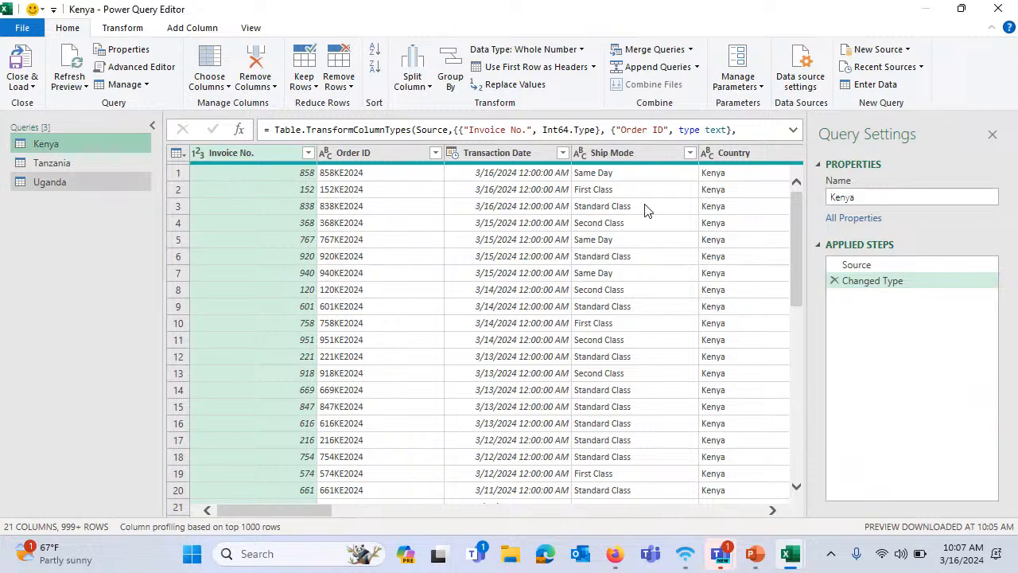
pyautogui.click(698, 68)
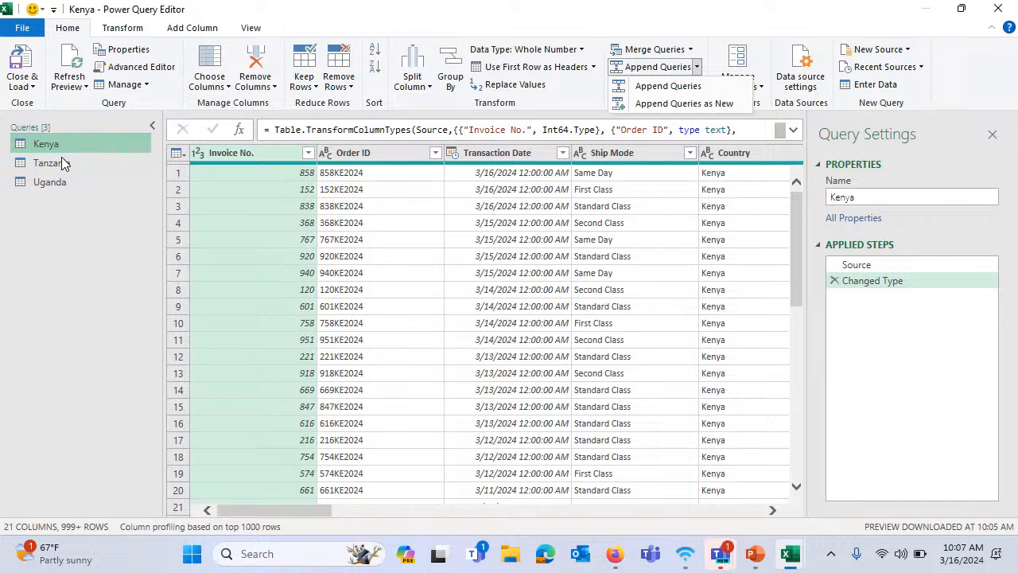
pyautogui.click(684, 104)
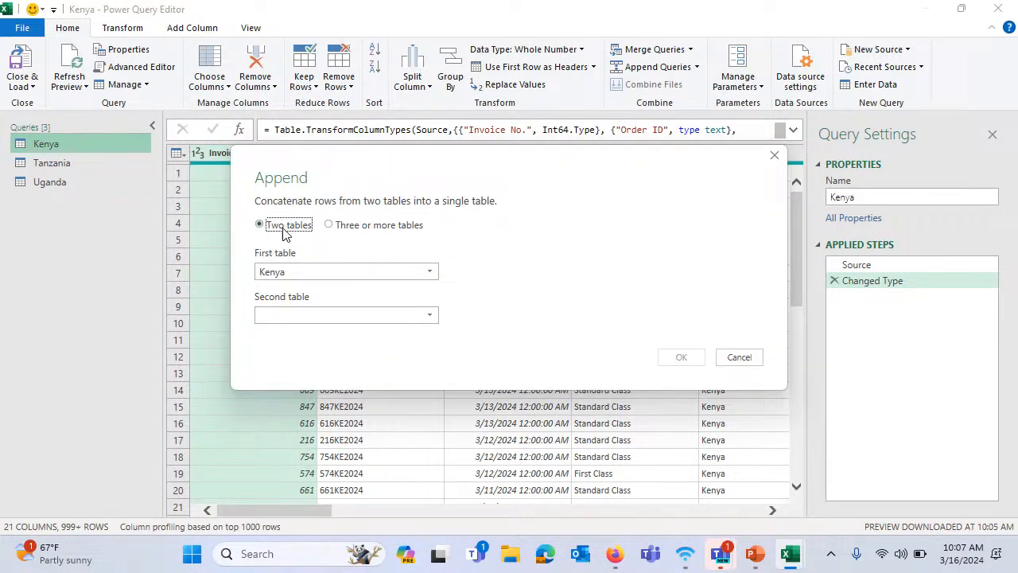
pyautogui.click(336, 228)
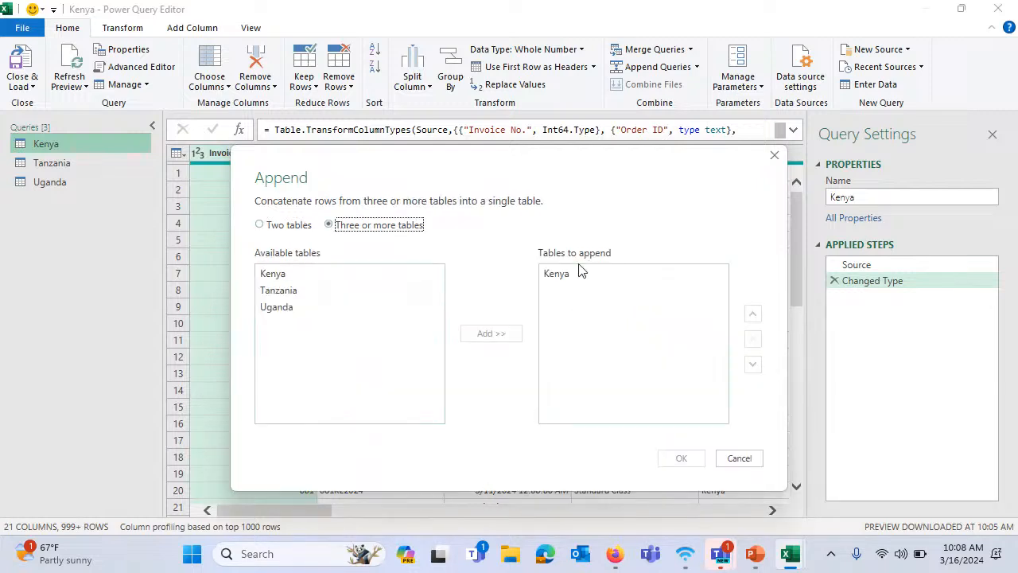
pyautogui.click(559, 279)
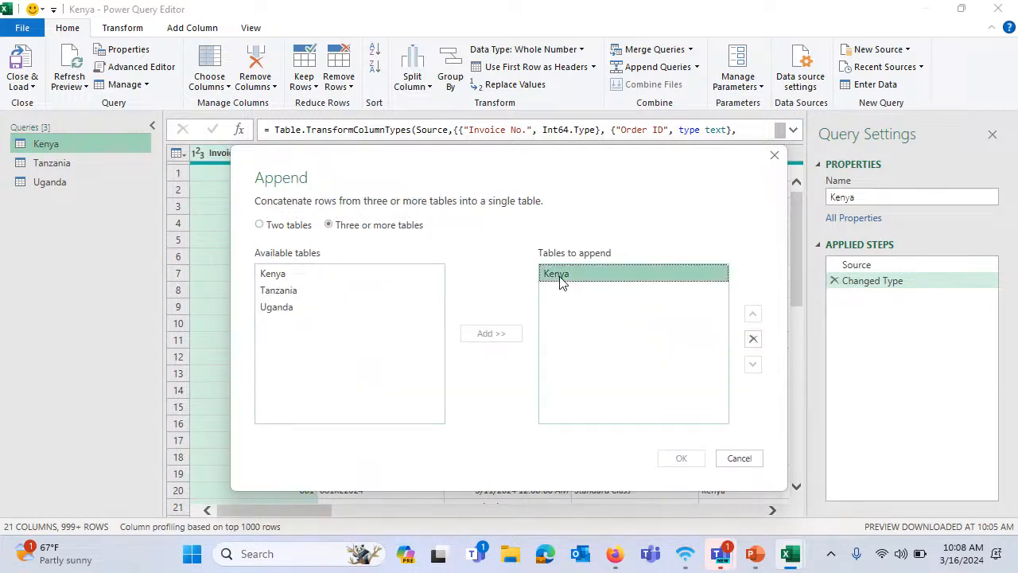
pyautogui.click(295, 291)
pyautogui.click(490, 337)
pyautogui.click(289, 312)
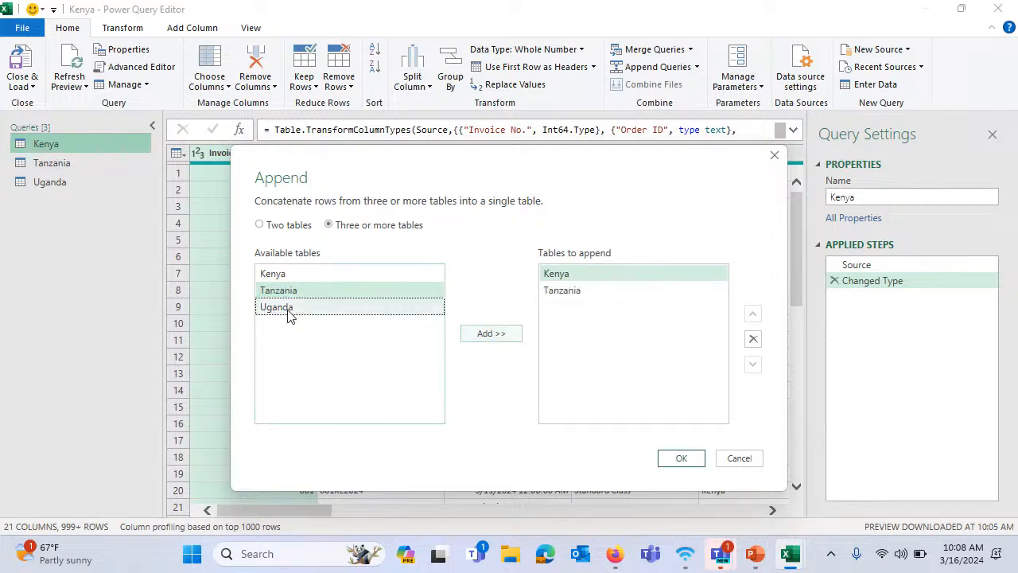
pyautogui.click(491, 334)
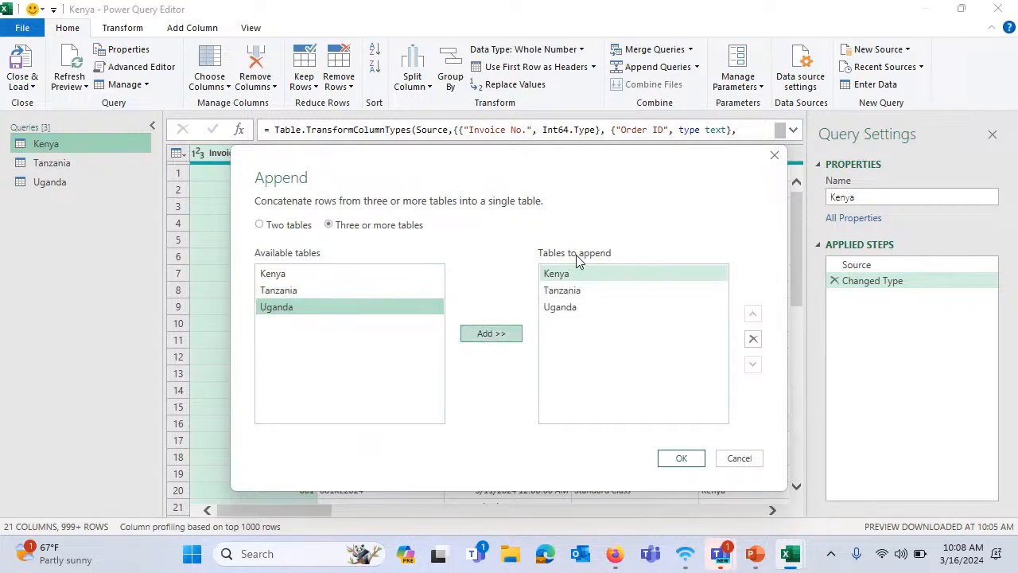
pyautogui.click(683, 459)
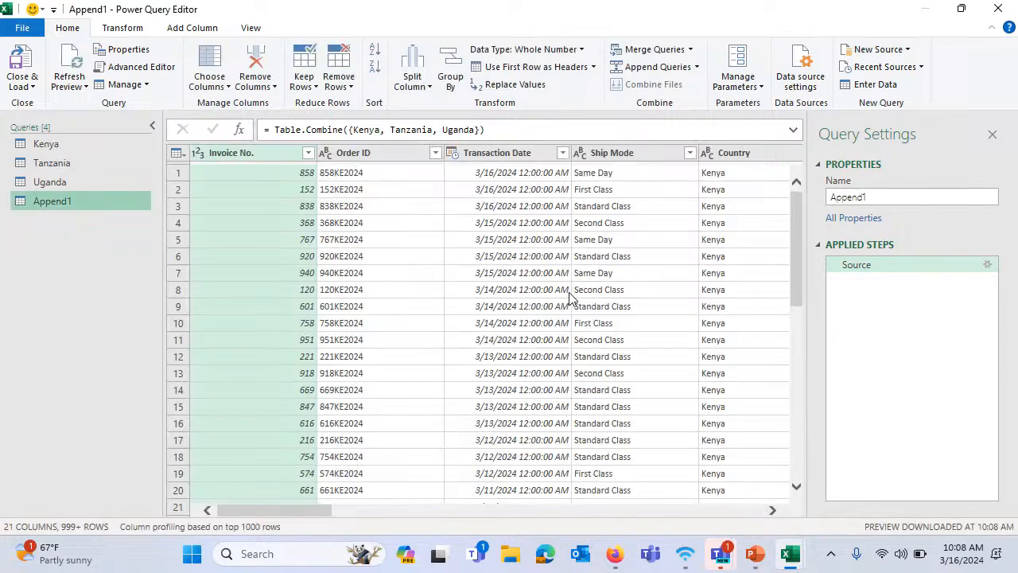
# Examine the appended query's columns and the full list of values in its Country filter
pyautogui.moveTo(311, 517); pyautogui.dragTo(767, 520)
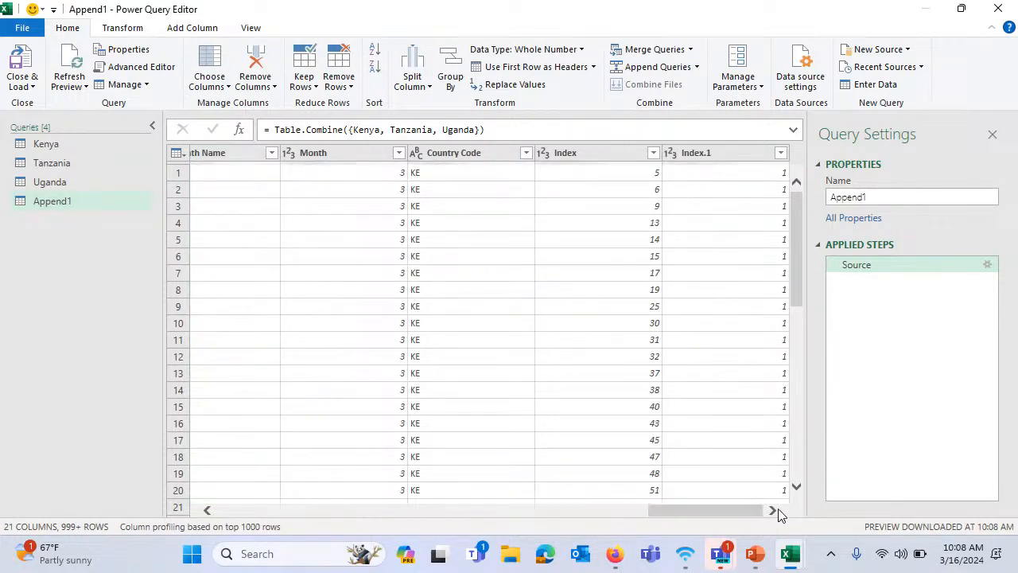
pyautogui.click(514, 508)
pyautogui.moveTo(514, 507); pyautogui.dragTo(231, 509)
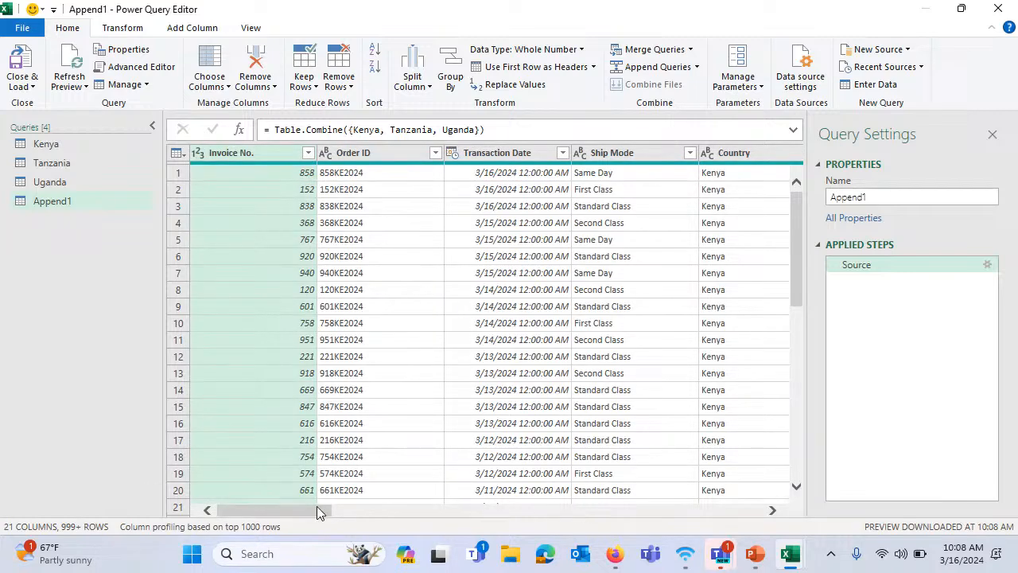
pyautogui.moveTo(306, 509); pyautogui.dragTo(351, 509)
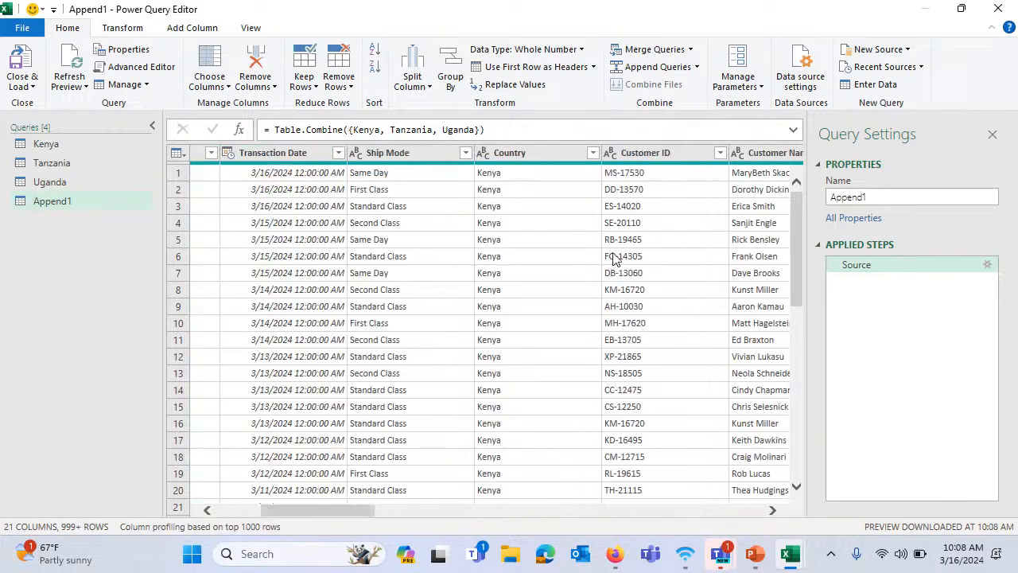
pyautogui.click(592, 154)
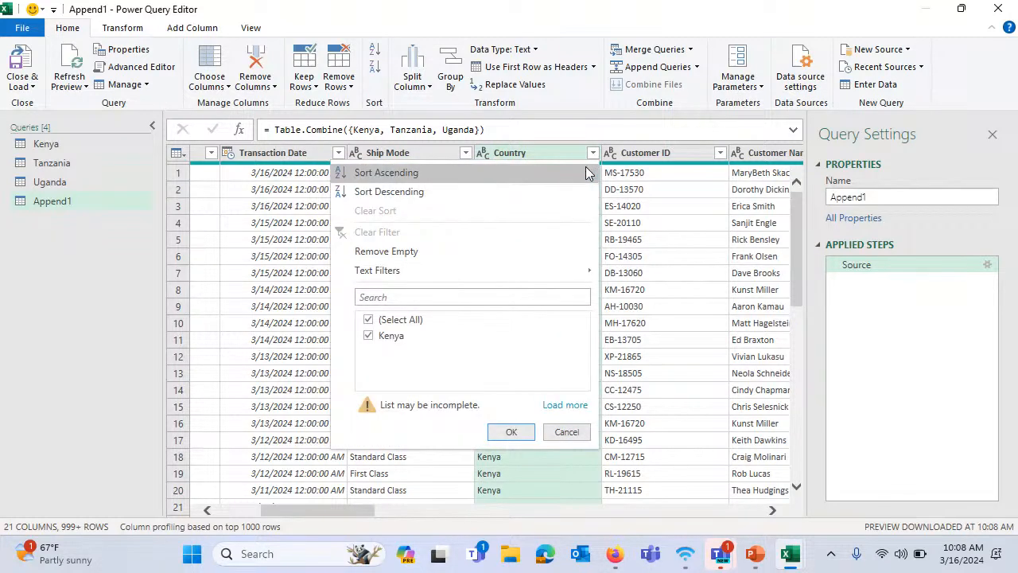
pyautogui.click(565, 404)
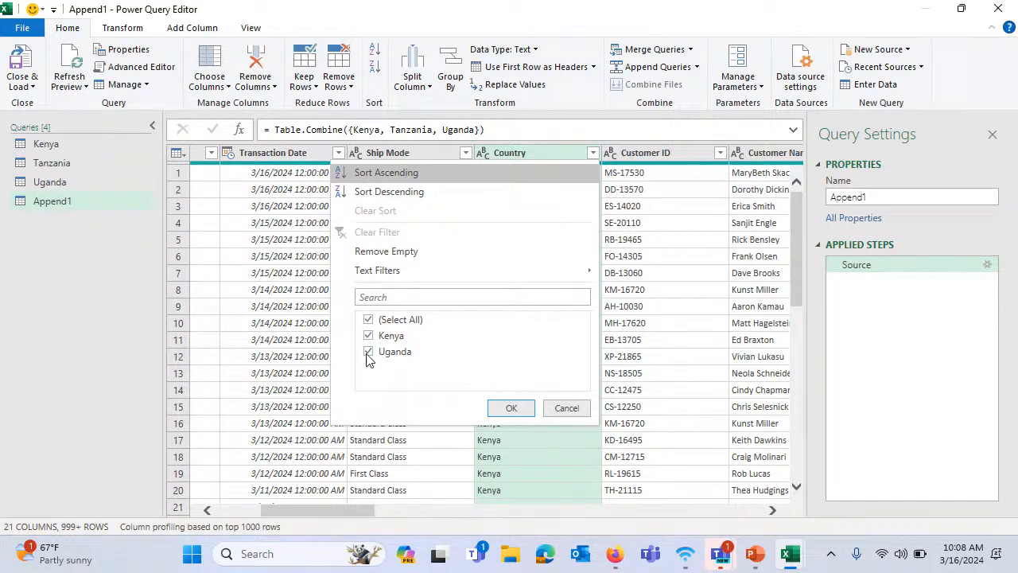
pyautogui.press('Escape')
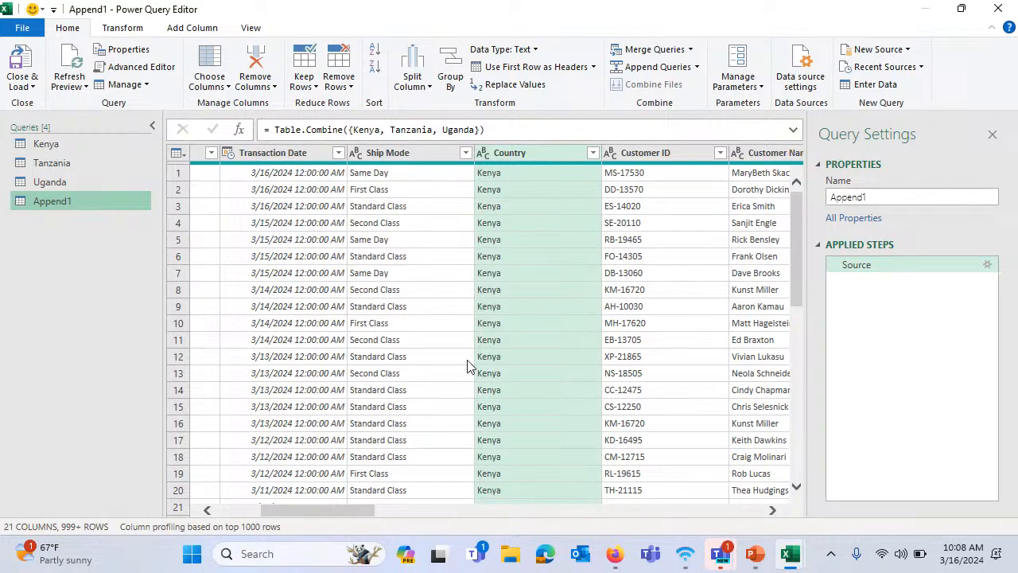
pyautogui.click(592, 153)
pyautogui.click(560, 412)
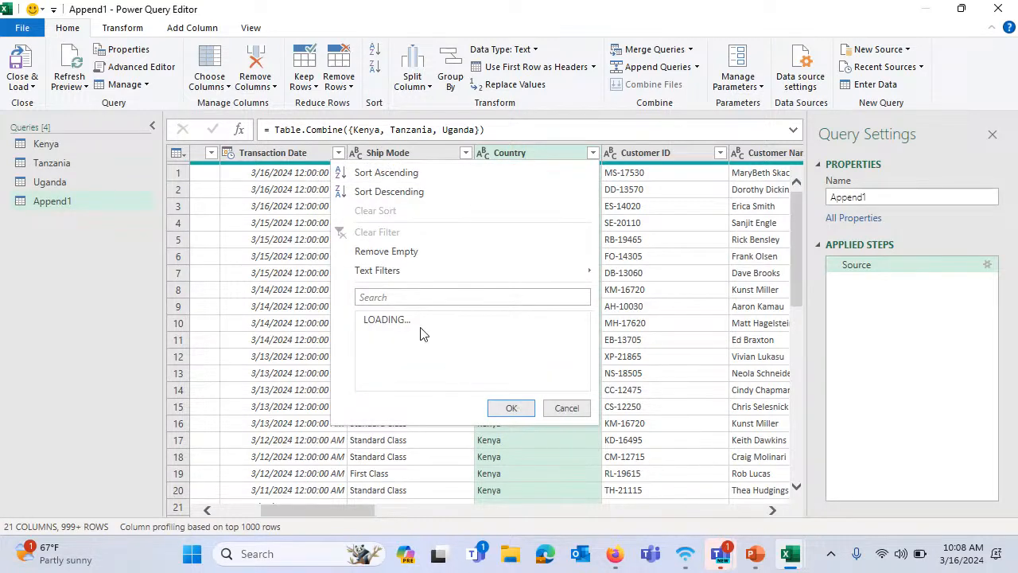
pyautogui.click(566, 408)
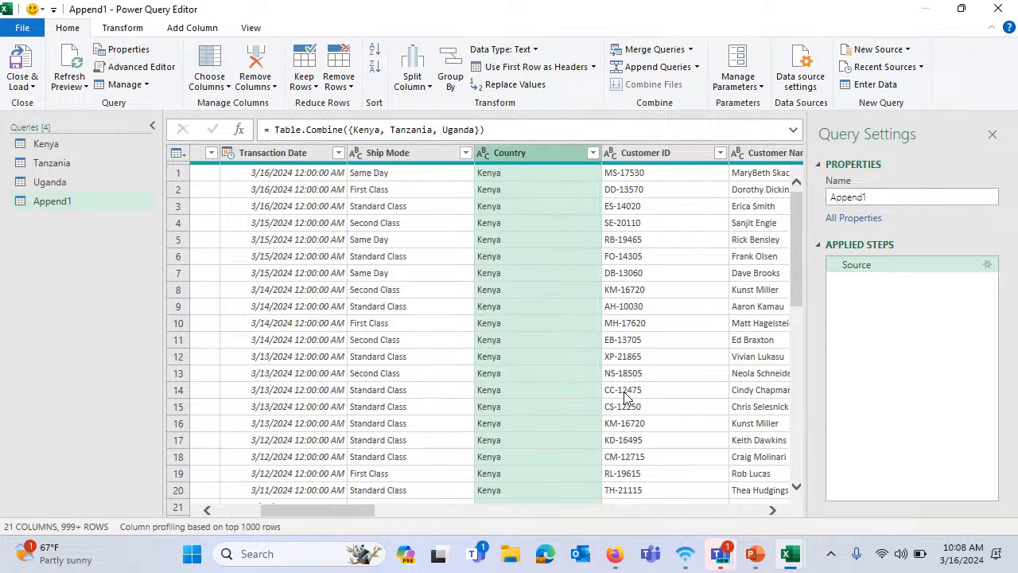
# Check which tables the appended query's Source step combines
pyautogui.click(38, 204)
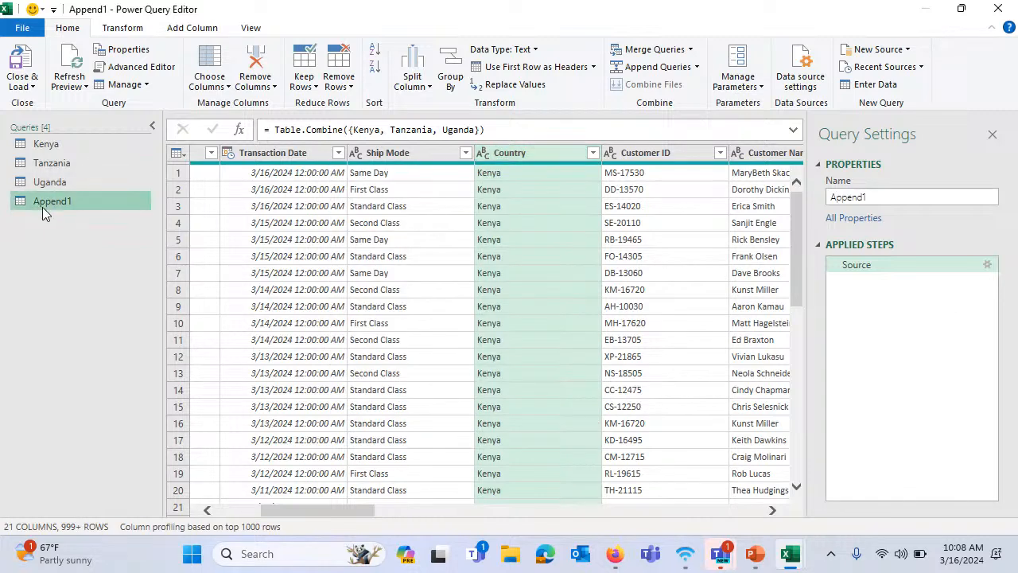
pyautogui.click(989, 267)
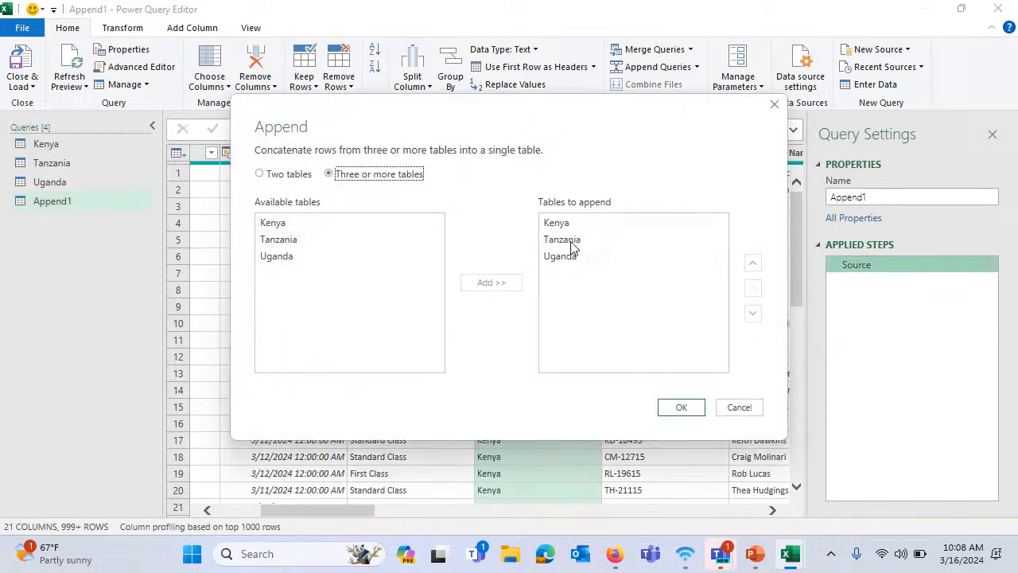
pyautogui.click(742, 408)
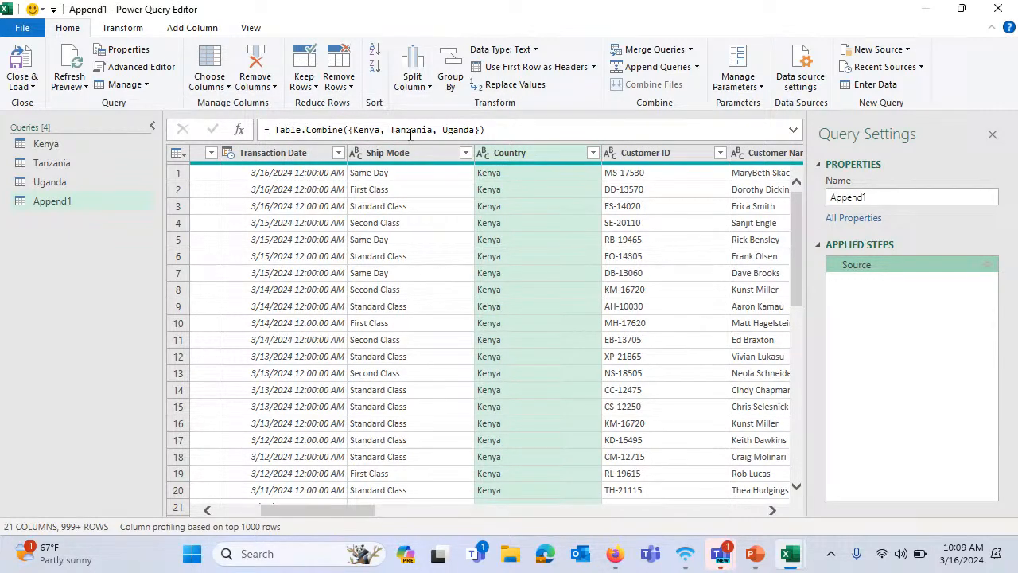
# Close the editor, load the appended query as a table on a new worksheet, and check its Country filter values
pyautogui.click(24, 86)
pyautogui.click(67, 121)
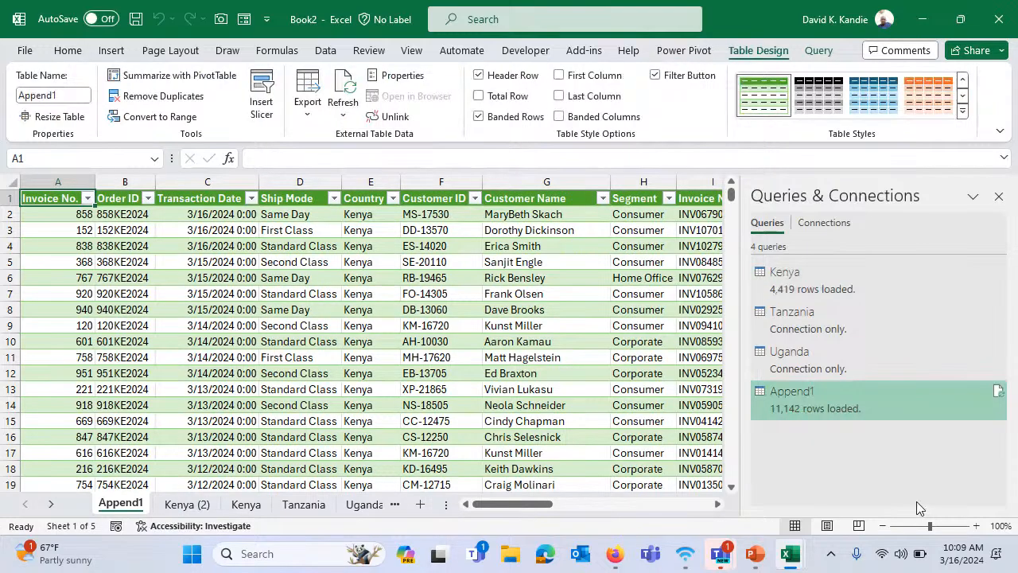
pyautogui.click(373, 244)
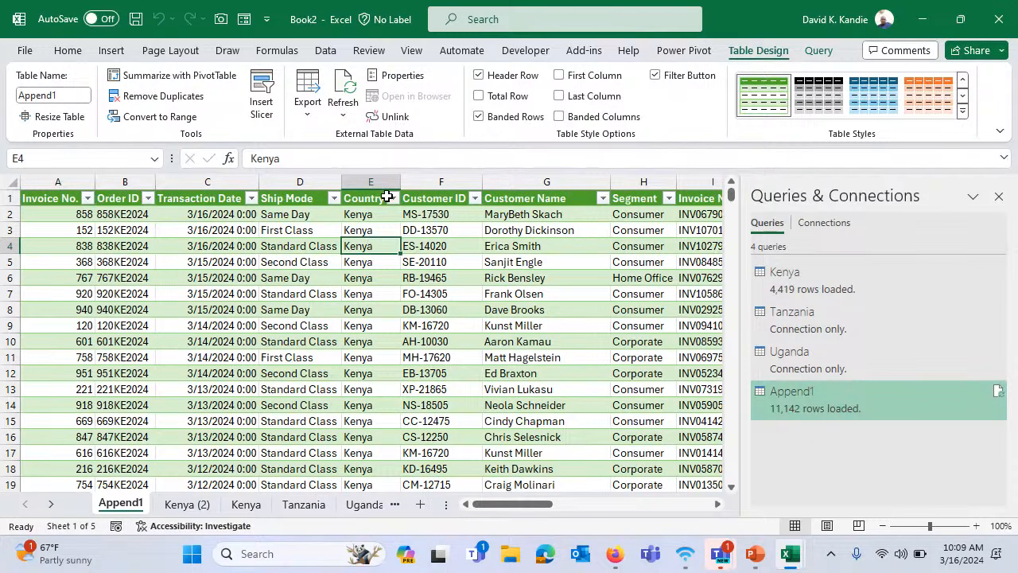
pyautogui.click(392, 197)
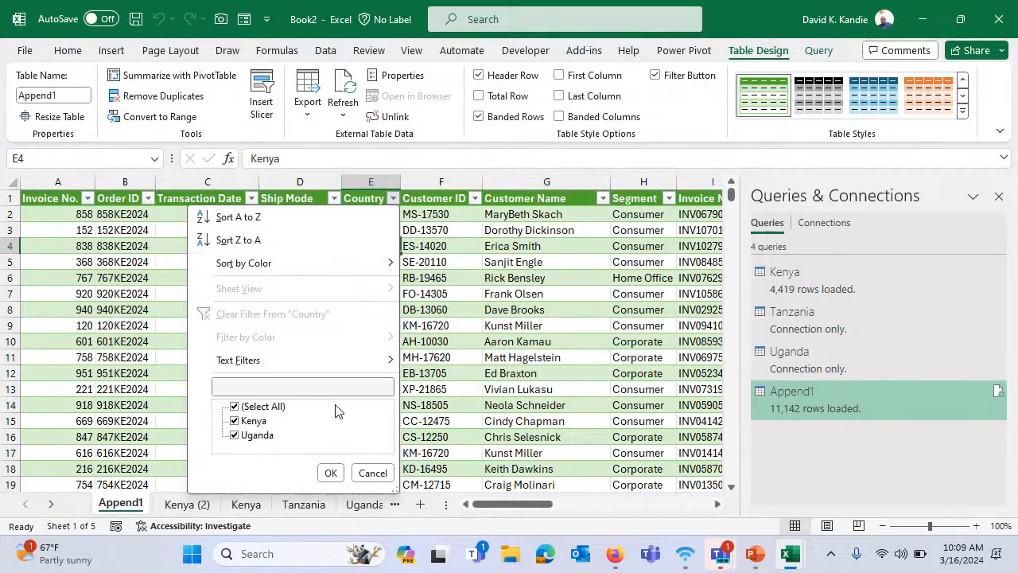
pyautogui.click(381, 474)
pyautogui.click(405, 278)
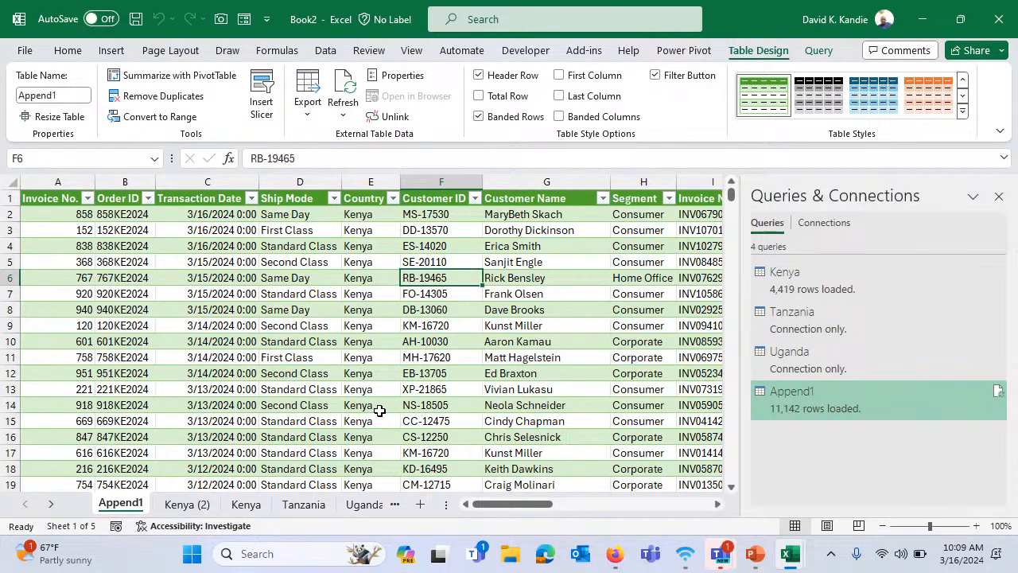
# Compare the country data on the Kenya, Tanzania and Uganda source sheets
pyautogui.click(256, 506)
pyautogui.click(332, 295)
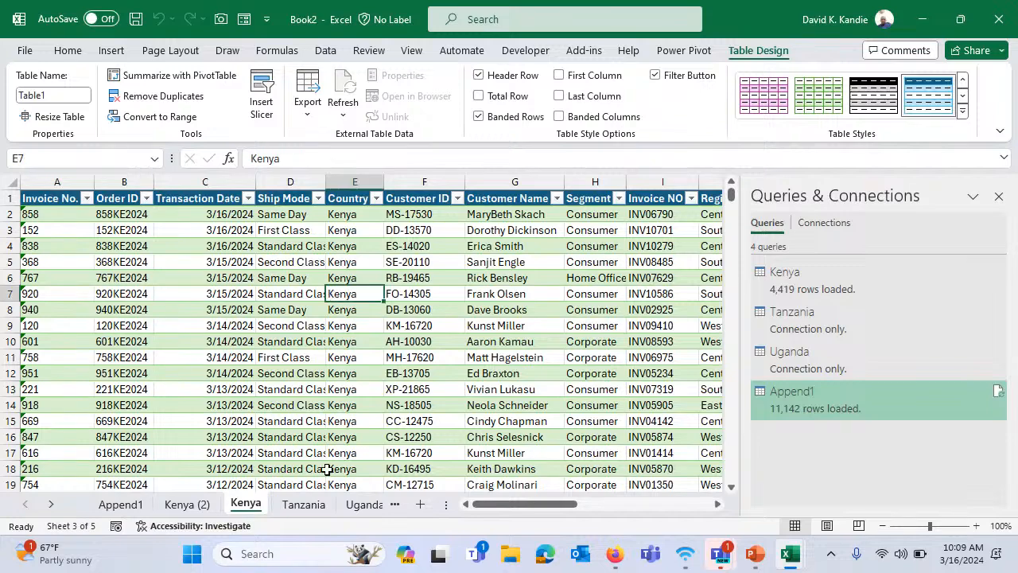
pyautogui.click(304, 504)
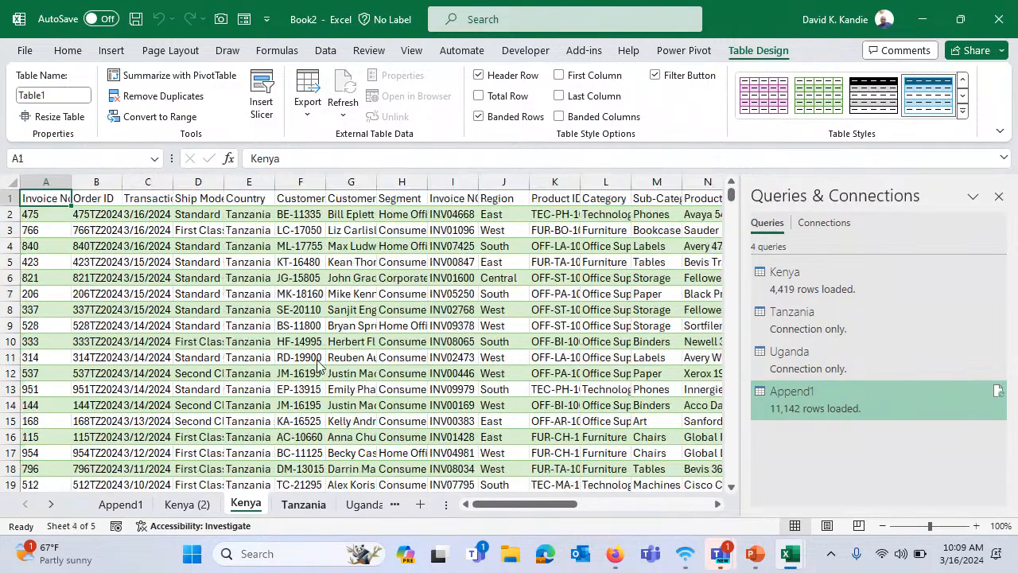
pyautogui.click(264, 296)
pyautogui.click(364, 504)
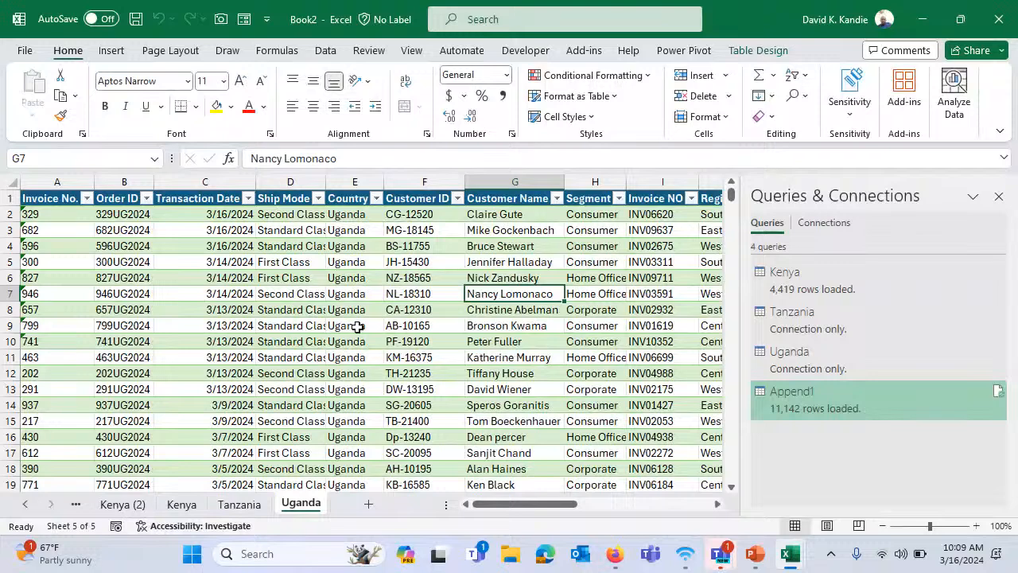
pyautogui.click(239, 507)
pyautogui.click(198, 509)
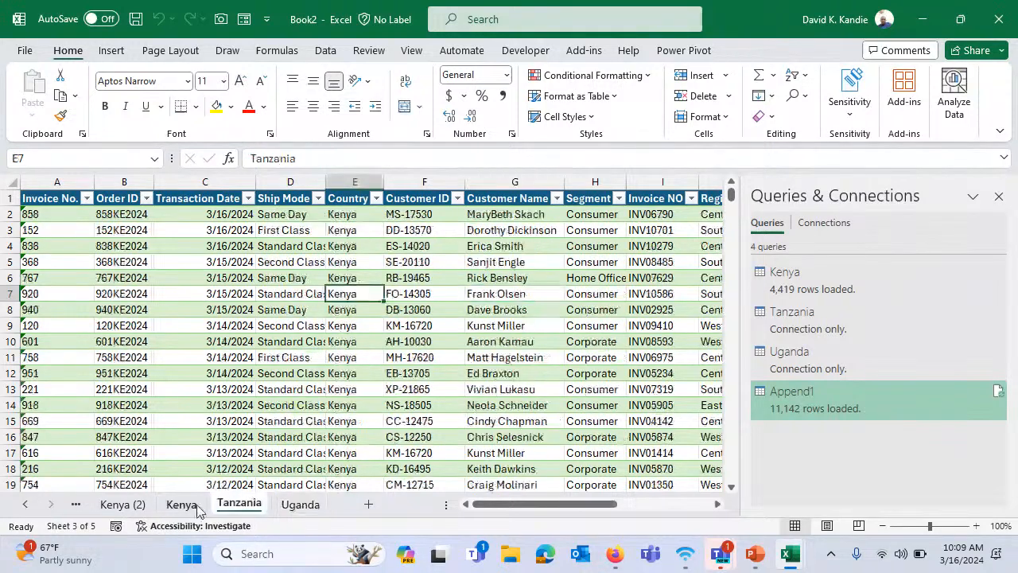
pyautogui.click(290, 505)
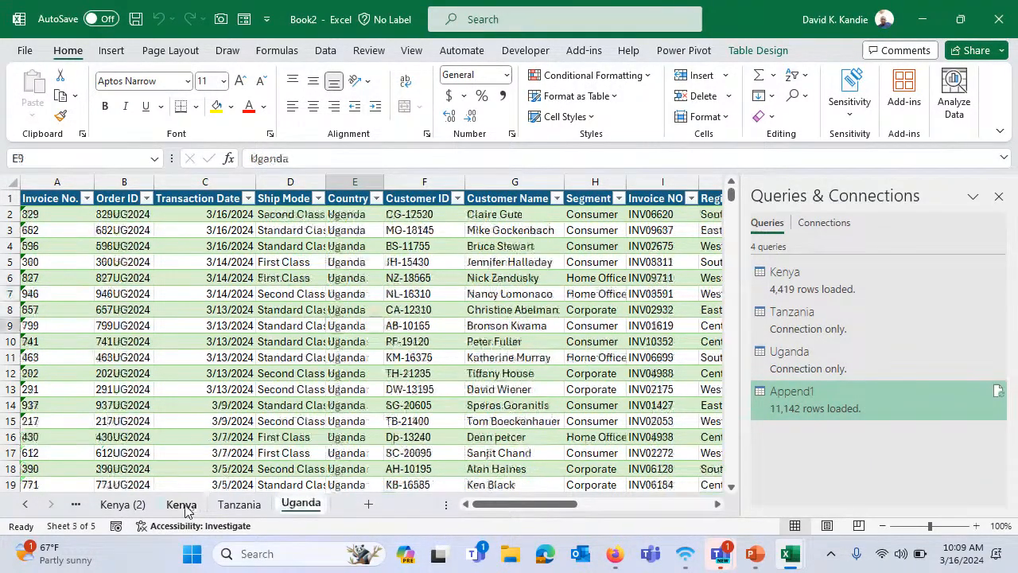
# Examine the data on the Kenya sheet and check the design properties and name of its table
pyautogui.click(182, 504)
pyautogui.click(265, 313)
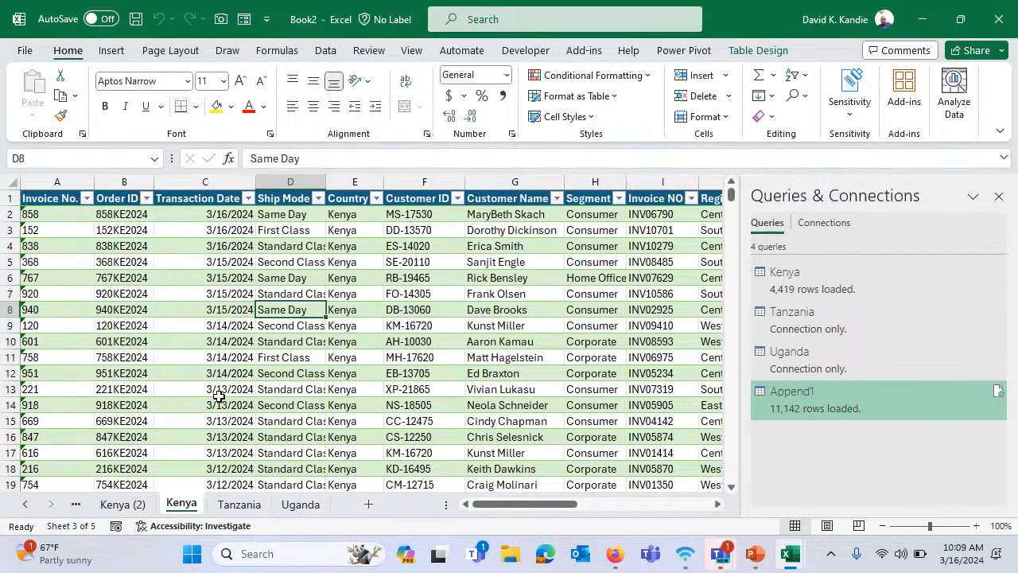
pyautogui.click(207, 358)
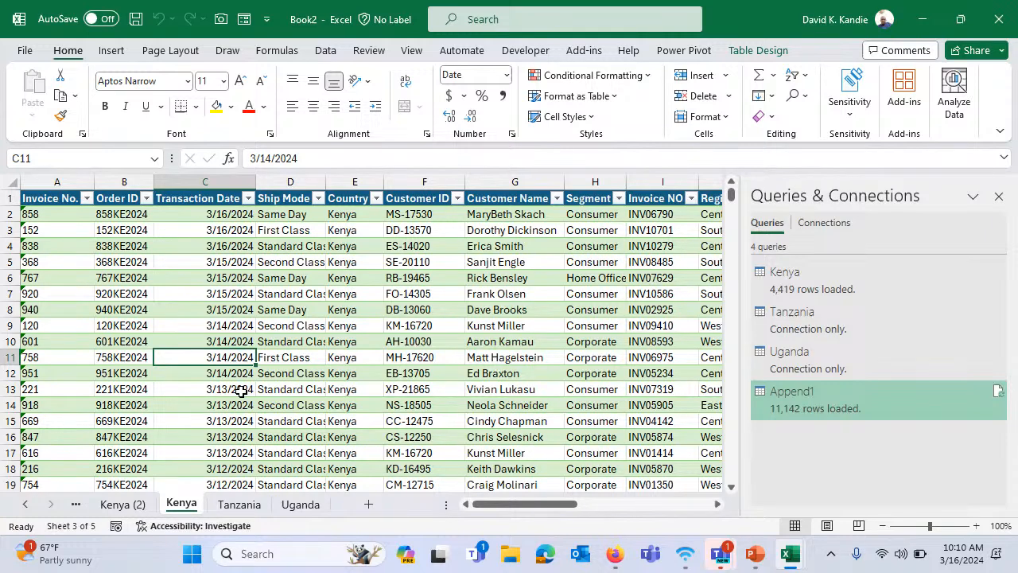
pyautogui.click(292, 294)
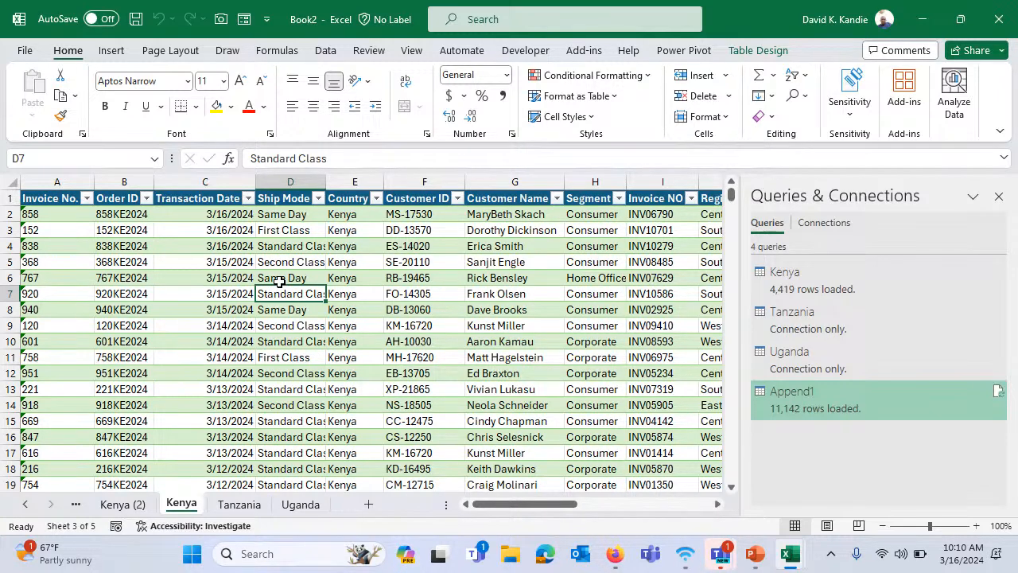
pyautogui.click(754, 51)
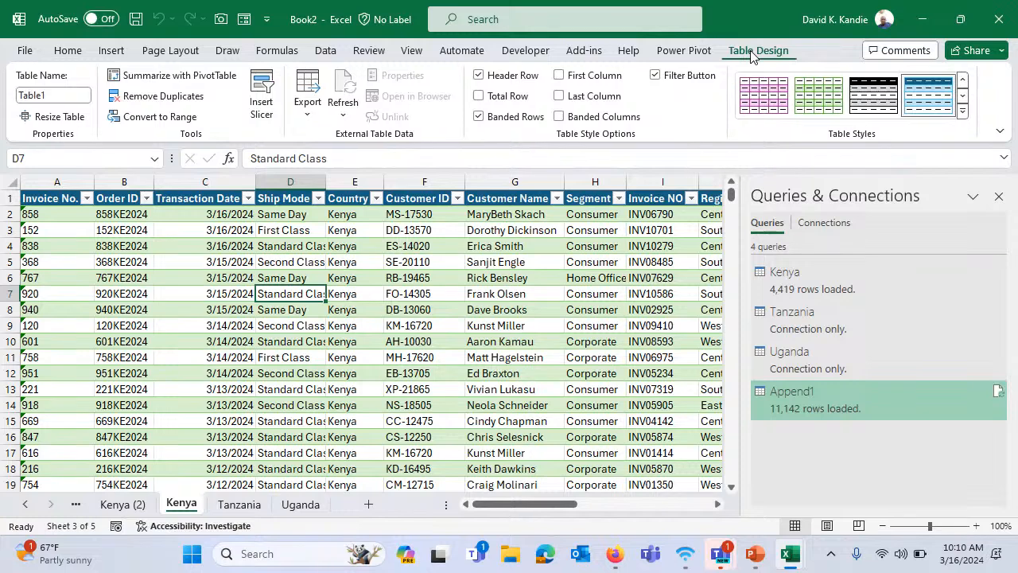
# Format the full data range A1:U3143 on the Tanzania sheet as a table with headers, using Table Style Light 1
pyautogui.click(249, 507)
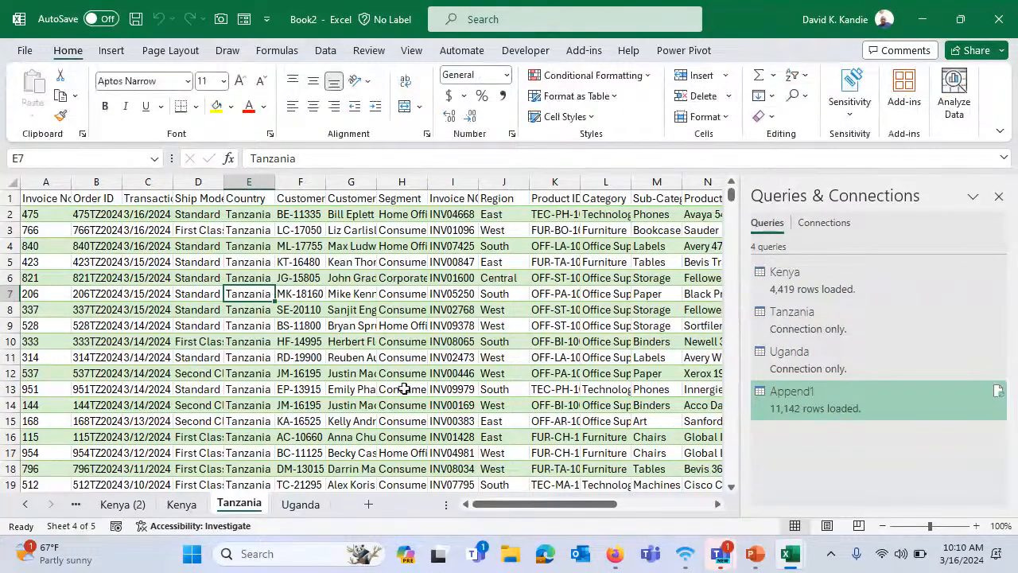
pyautogui.click(334, 358)
pyautogui.click(280, 280)
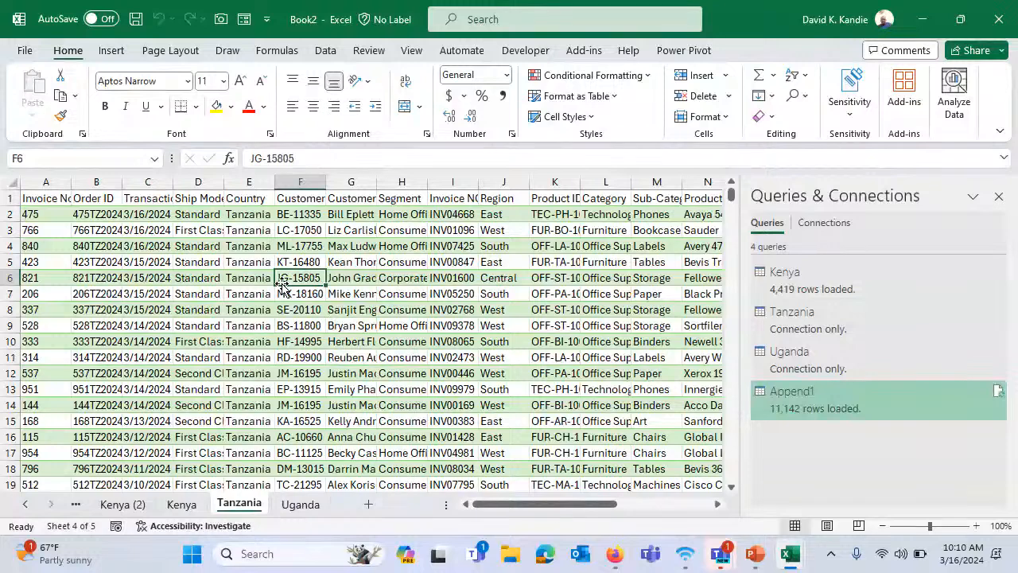
pyautogui.hotkey('ctrl', 'Up')
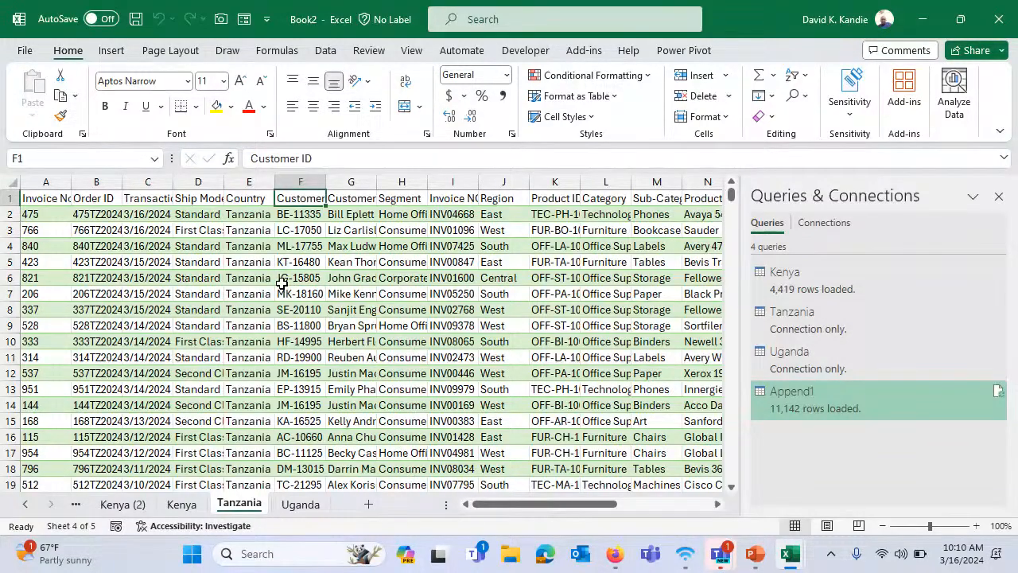
pyautogui.hotkey('ctrl', 'Left')
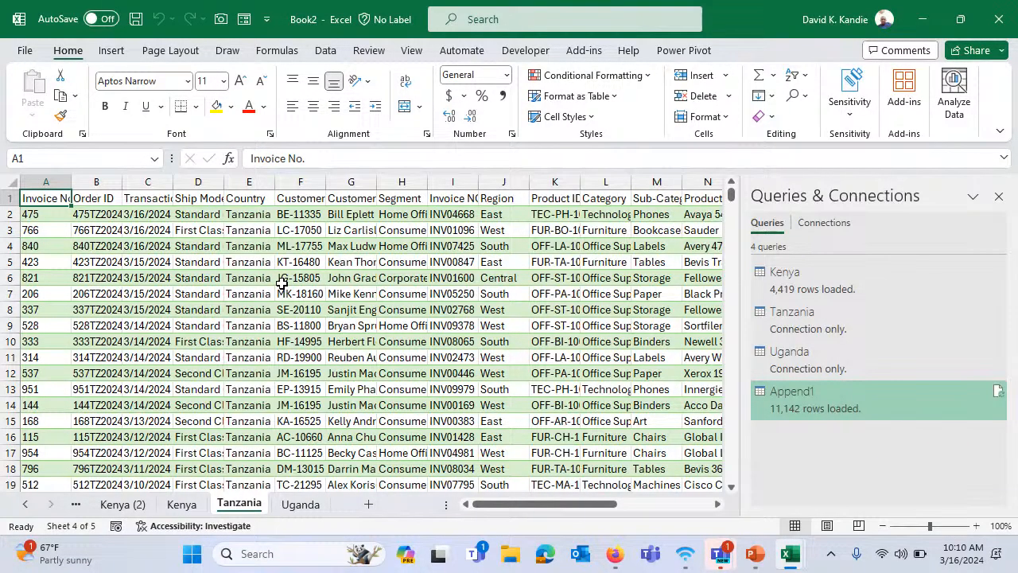
pyautogui.hotkey('ctrl', 'shift', 'Right')
pyautogui.hotkey('ctrl', 'shift', 'Down')
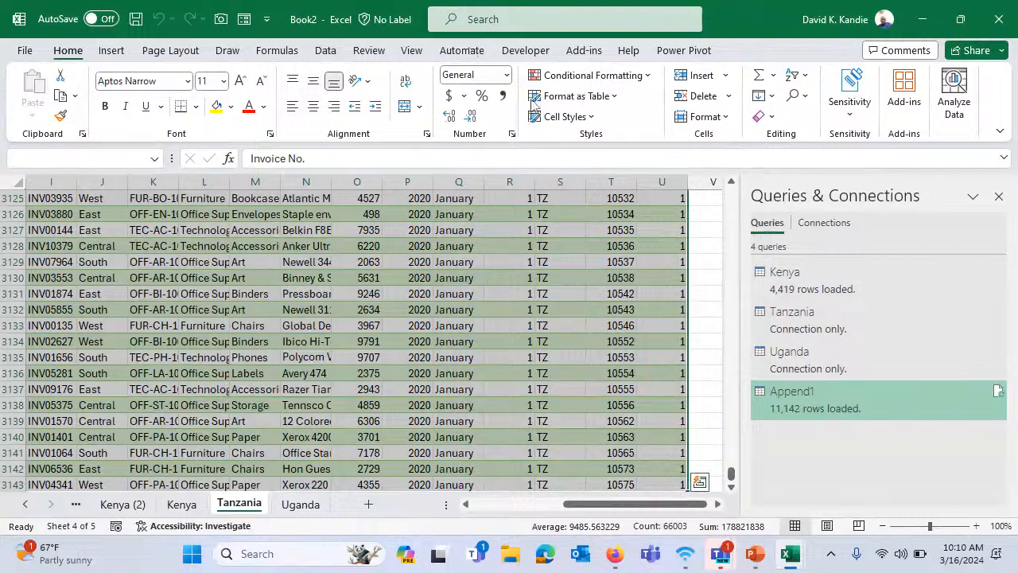
pyautogui.click(561, 96)
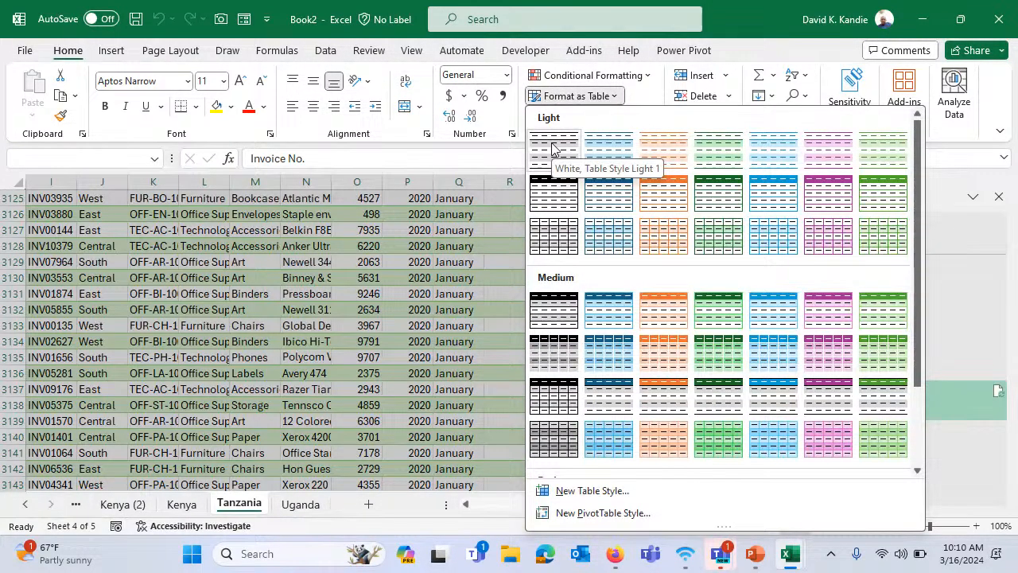
pyautogui.click(442, 193)
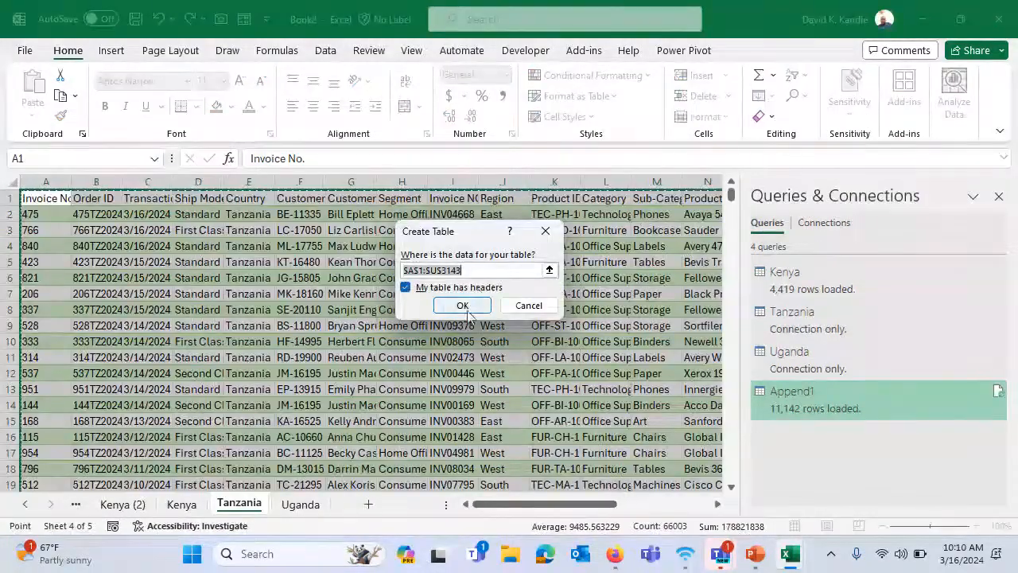
pyautogui.click(465, 306)
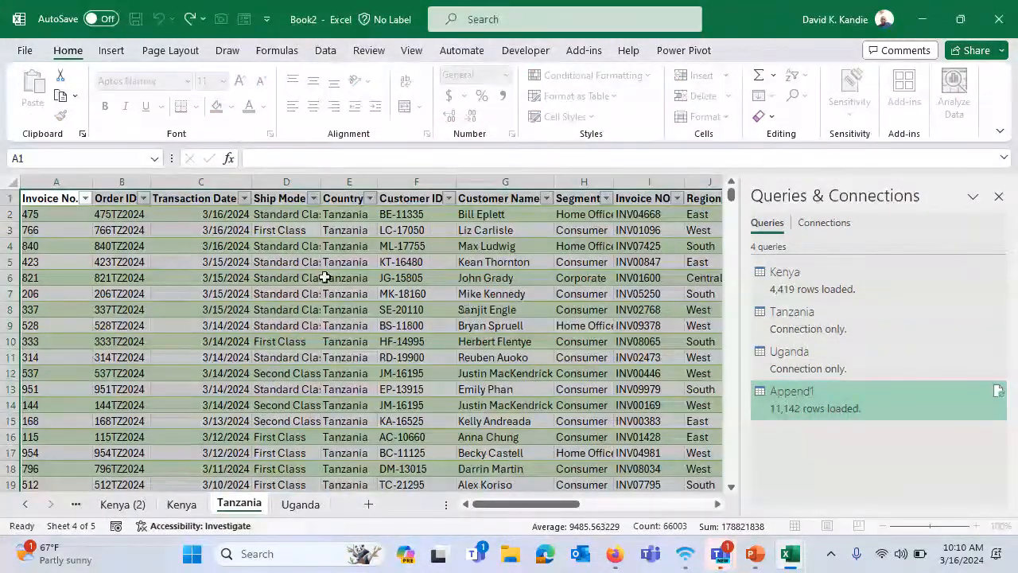
pyautogui.click(324, 277)
# Try to rename the table on the Kenya sheet as Kenya
pyautogui.click(181, 503)
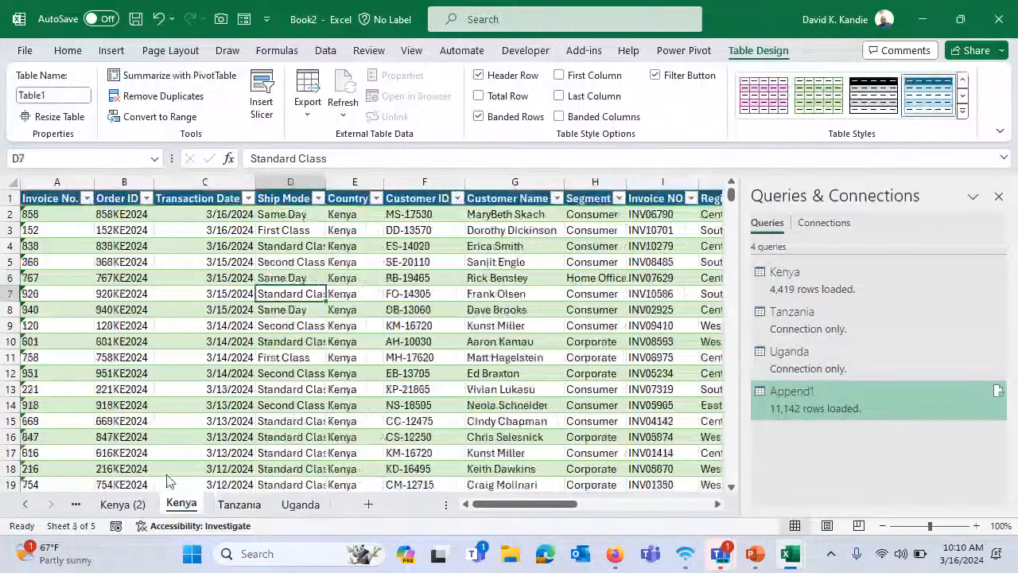
pyautogui.click(50, 95)
pyautogui.write('Kenya')
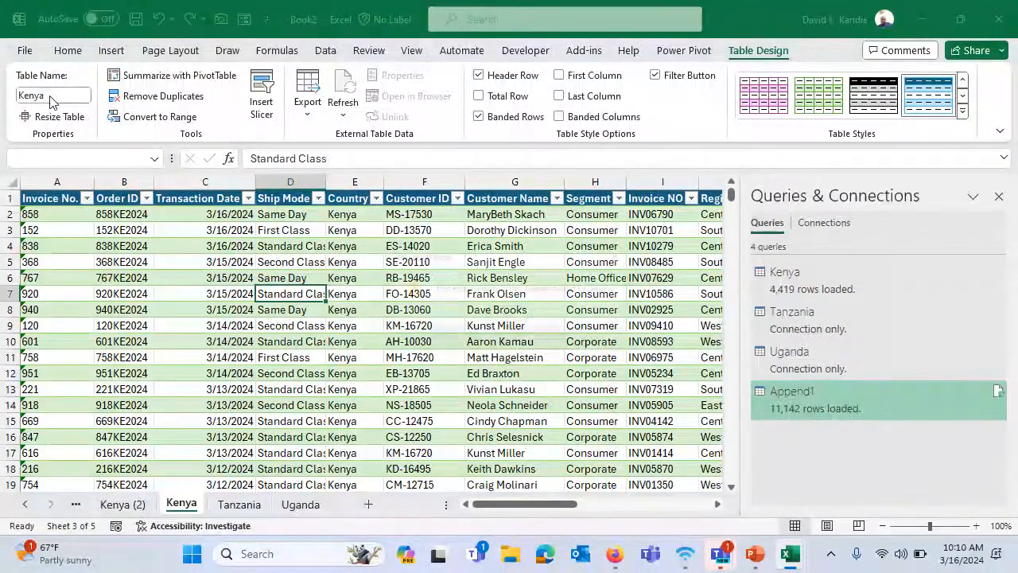
pyautogui.press('Return')
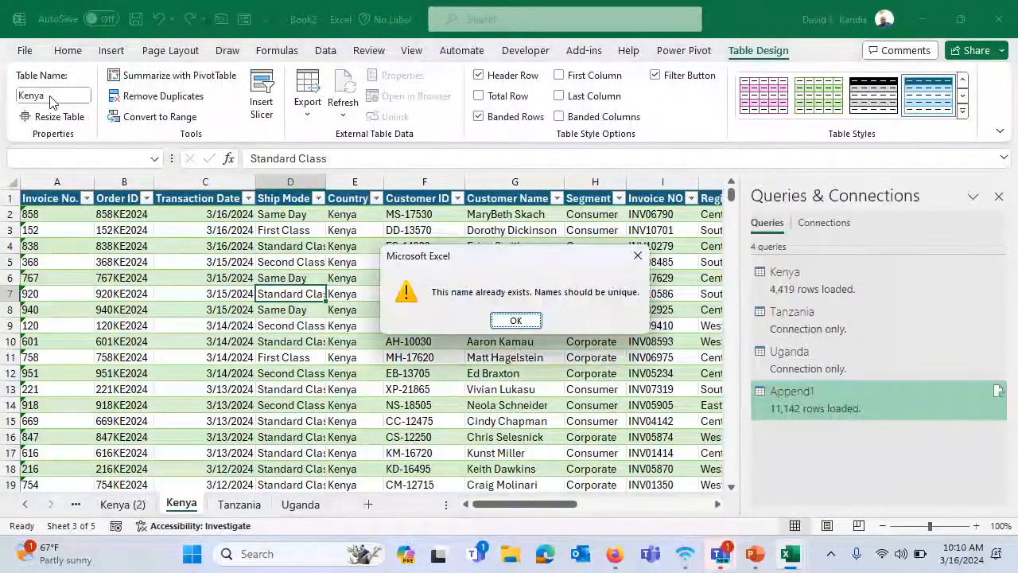
pyautogui.press('Return')
# Rename the table on the Kenya sheet as Kenya_ with a trailing underscore
pyautogui.click(53, 95)
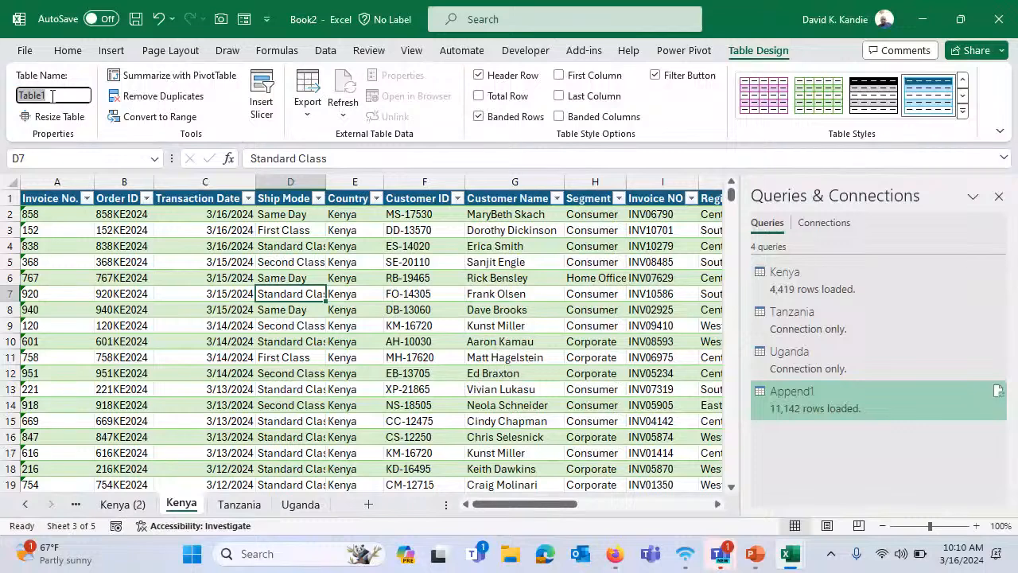
pyautogui.write('Kenya_')
pyautogui.click(239, 248)
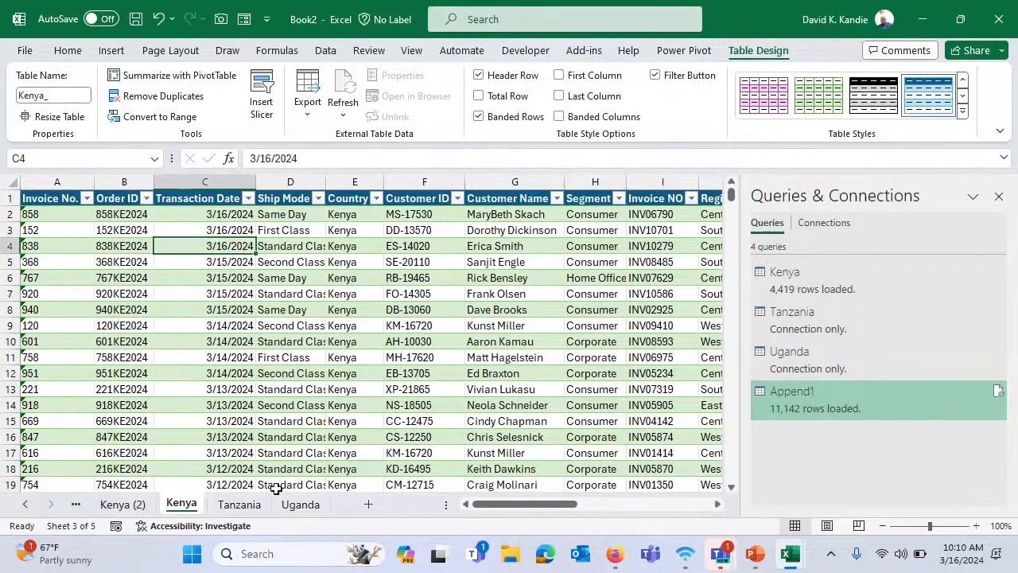
# Rename the table on the Tanzania sheet as Tanzania_
pyautogui.click(239, 504)
pyautogui.click(53, 96)
pyautogui.write('Tanzania')
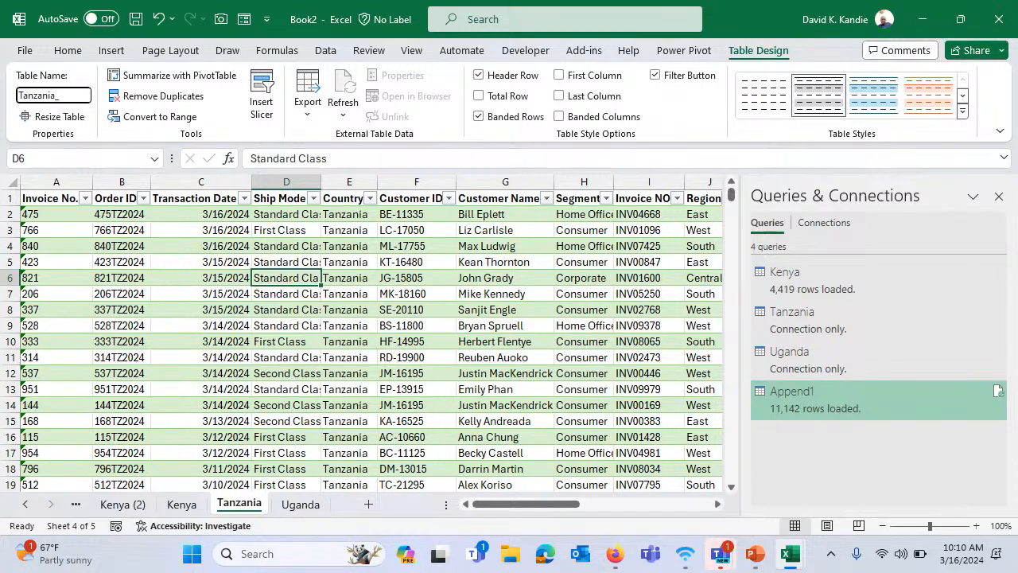
pyautogui.click(156, 373)
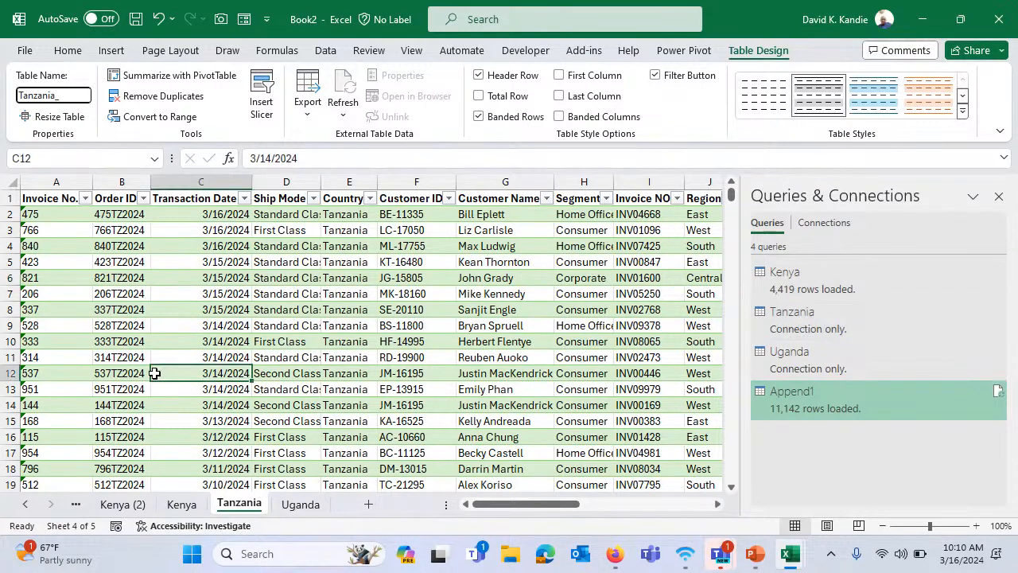
# Rename the table on the Uganda sheet as Uganda_
pyautogui.click(301, 504)
pyautogui.click(199, 310)
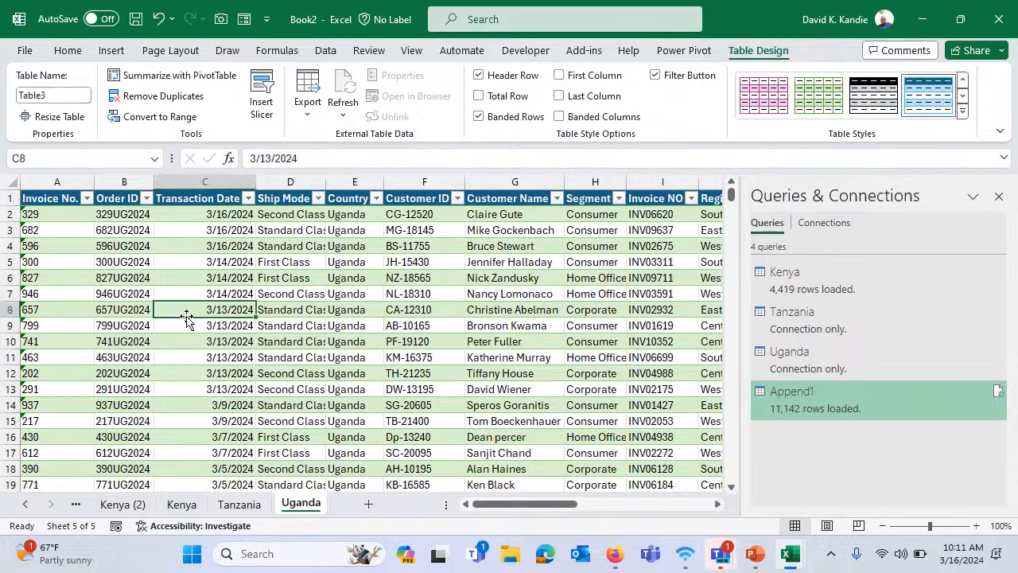
pyautogui.click(55, 92)
pyautogui.write('Uganda_')
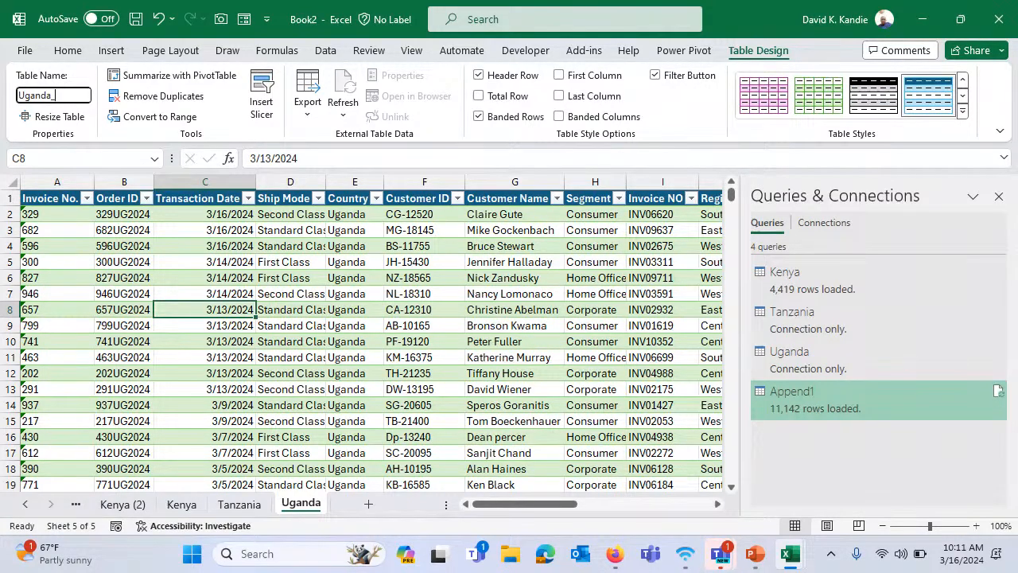
pyautogui.click(239, 230)
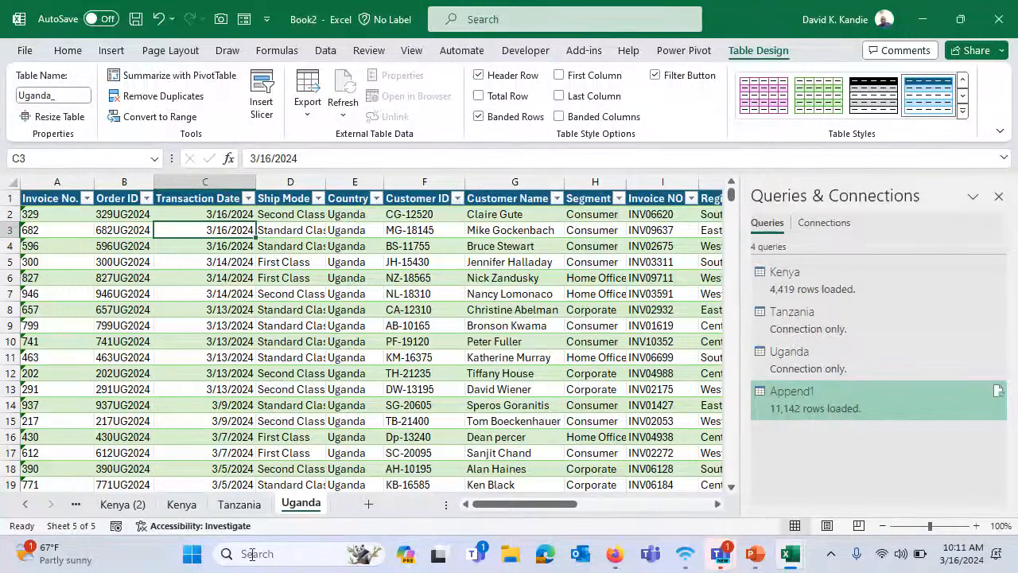
# Look over the Tanzania and Kenya sheets and try to delete the Kenya query from the workbook queries
pyautogui.click(240, 505)
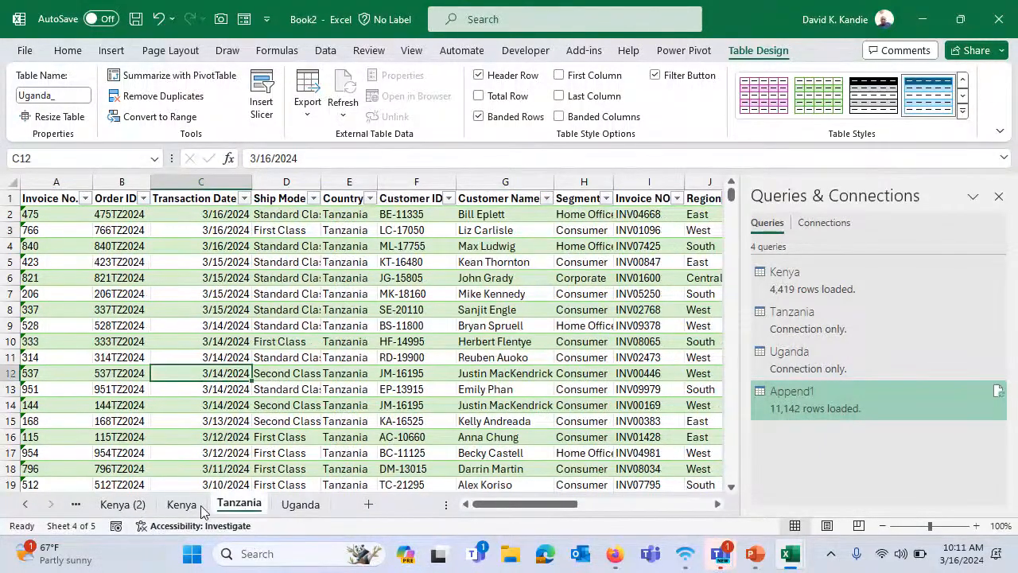
pyautogui.click(191, 506)
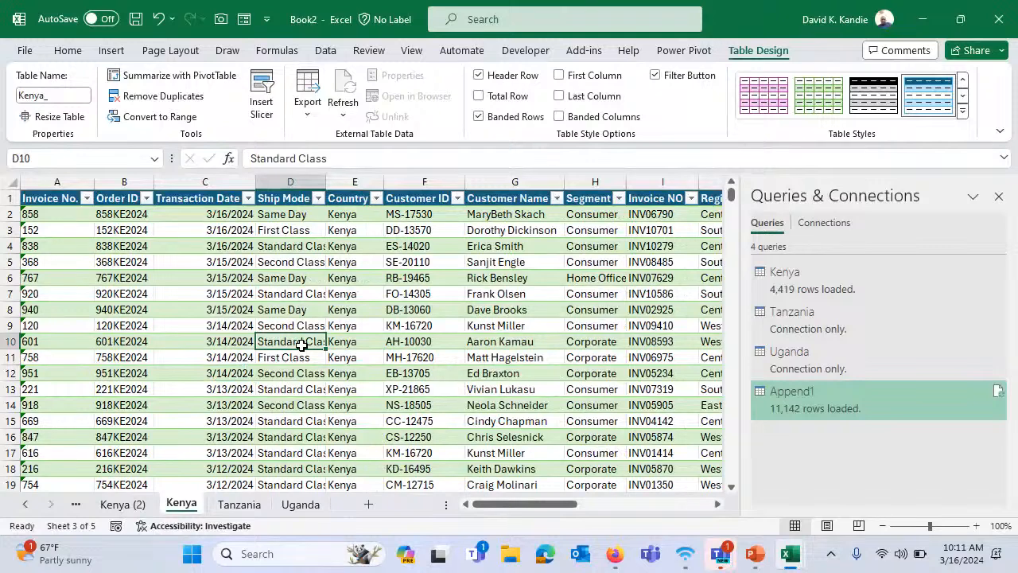
pyautogui.click(811, 291)
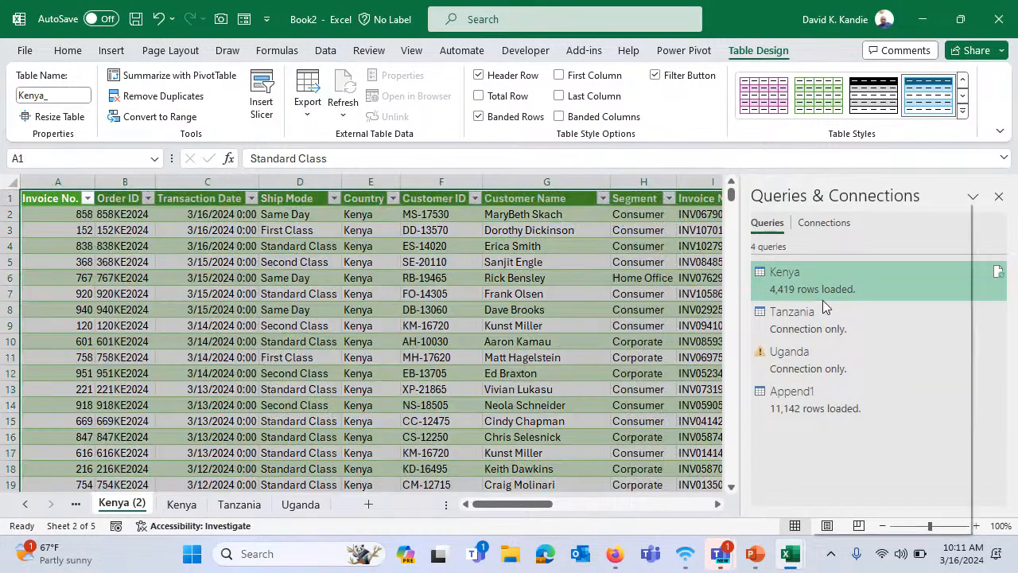
pyautogui.rightClick(811, 291)
pyautogui.click(850, 268)
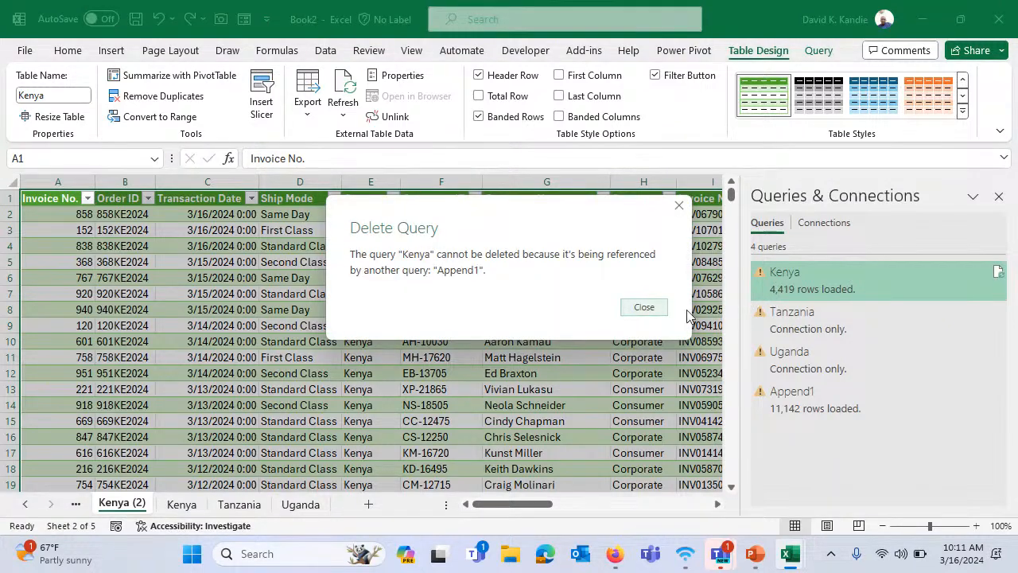
pyautogui.click(646, 309)
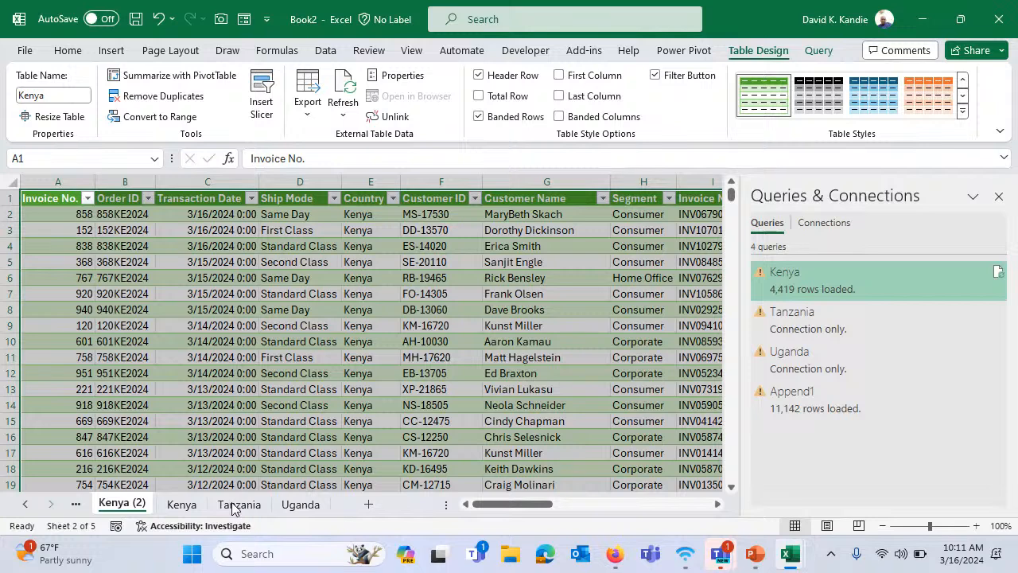
pyautogui.click(184, 507)
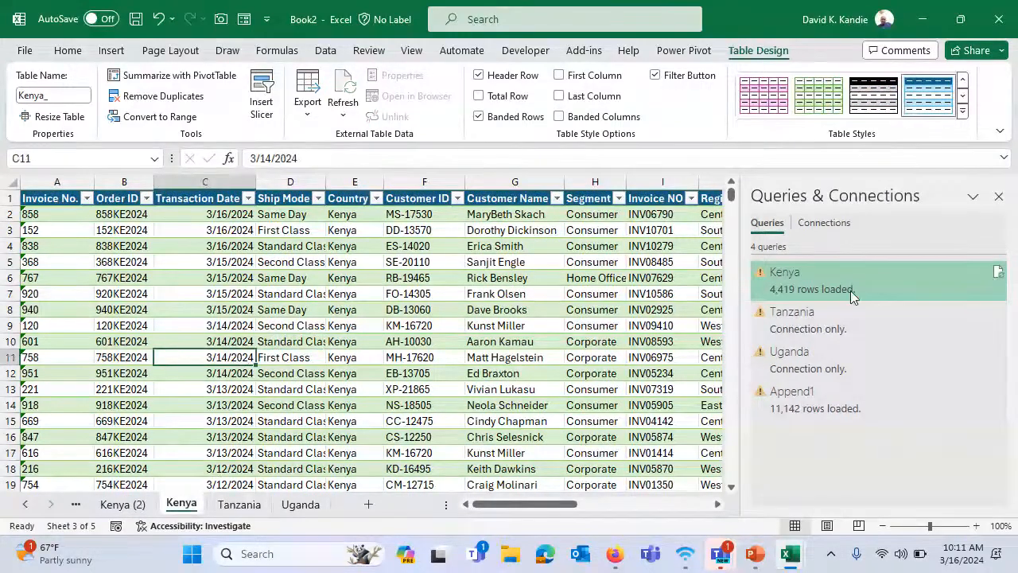
pyautogui.rightClick(860, 280)
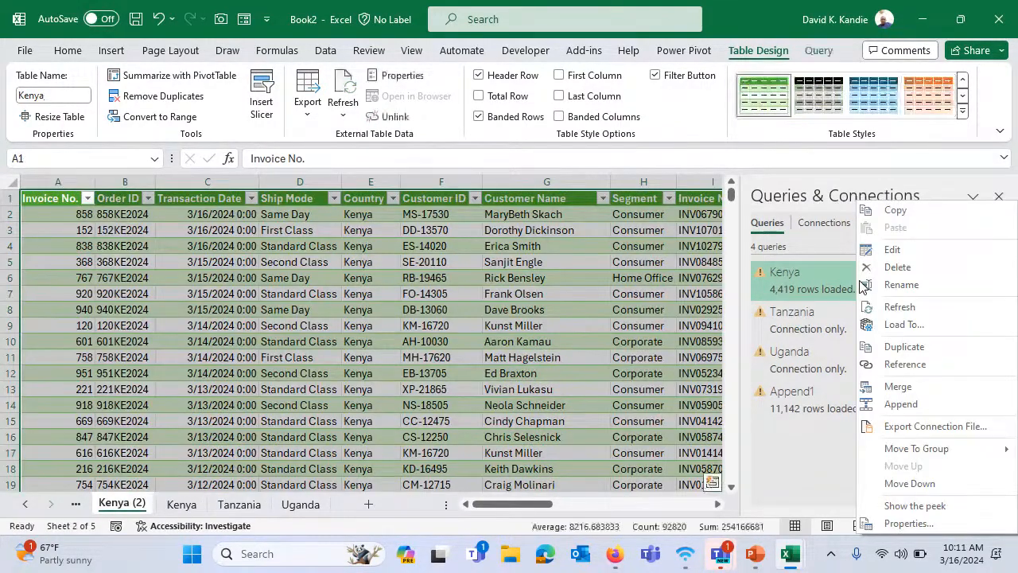
pyautogui.click(897, 267)
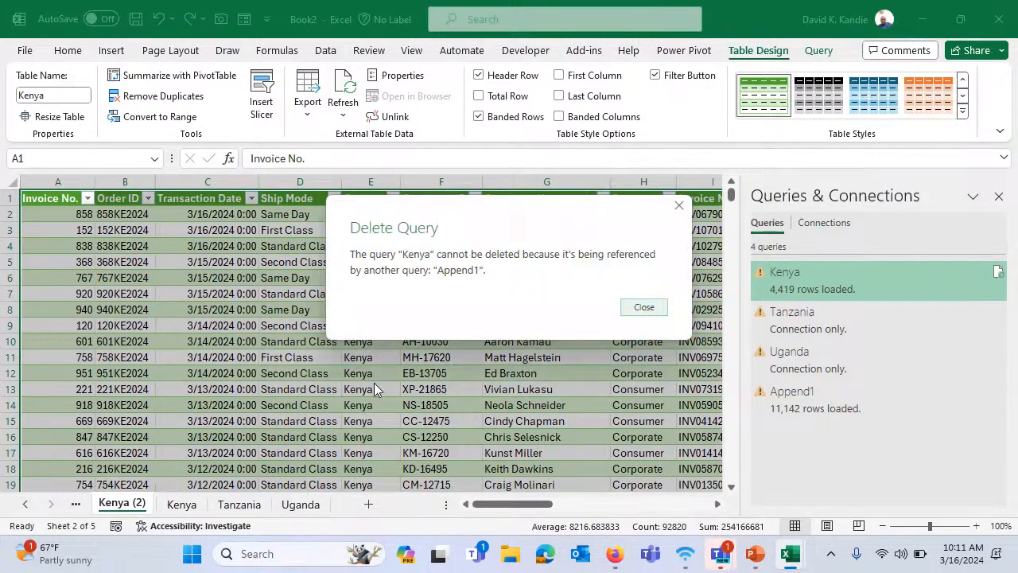
pyautogui.click(644, 307)
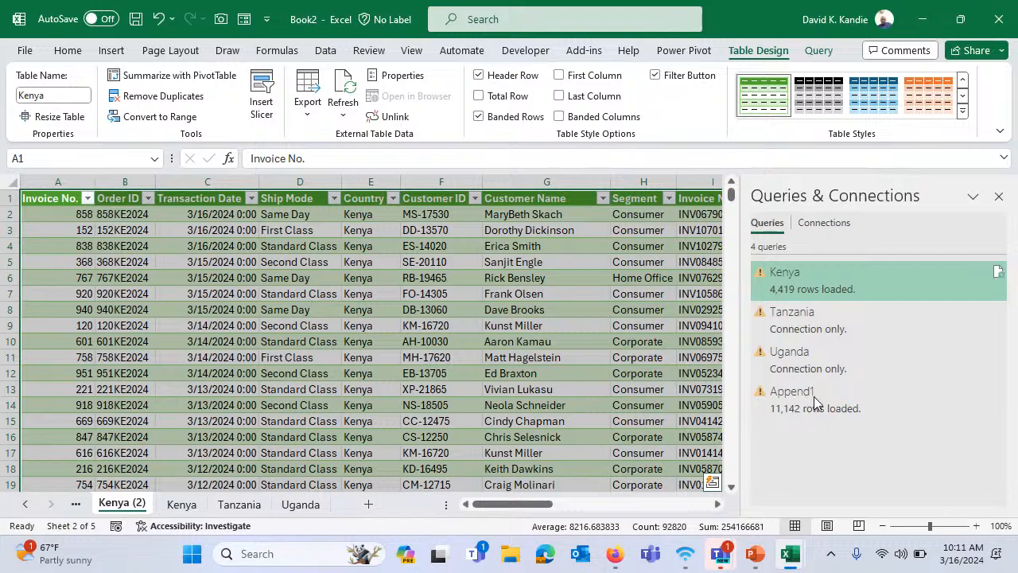
# Delete the Append1 query from the workbook queries and confirm the deletion
pyautogui.click(815, 402)
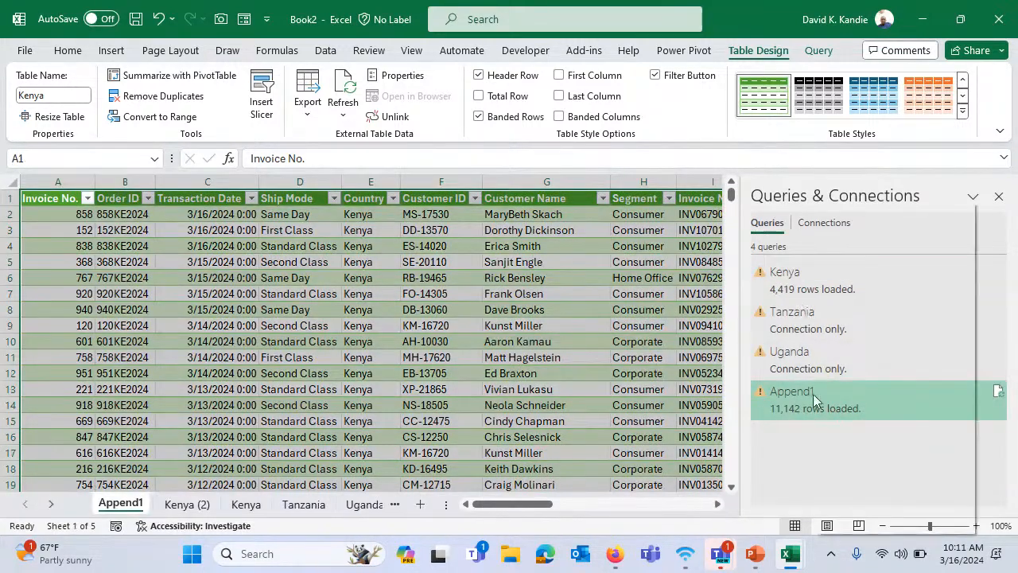
pyautogui.rightClick(821, 390)
pyautogui.click(856, 267)
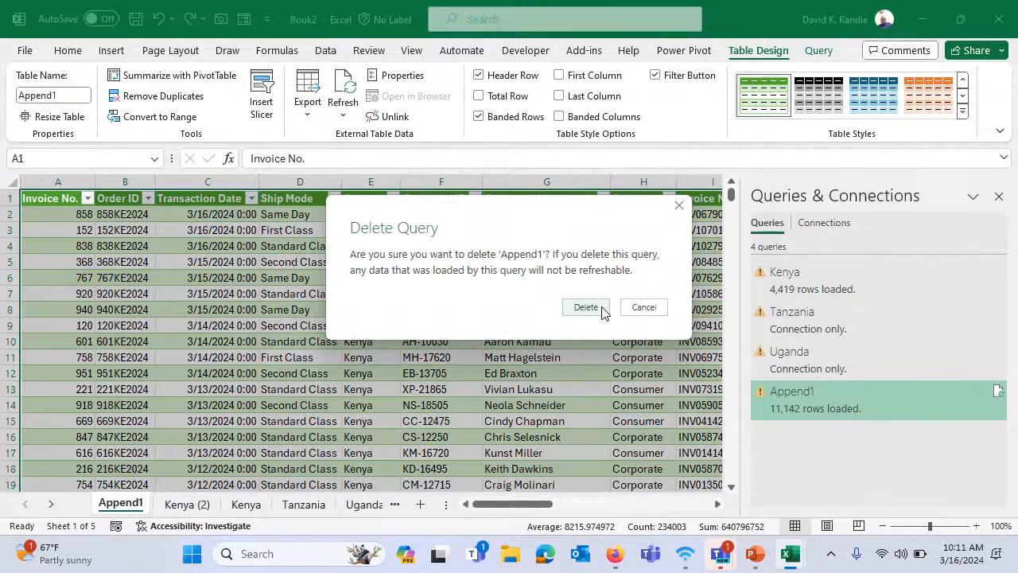
pyautogui.click(591, 307)
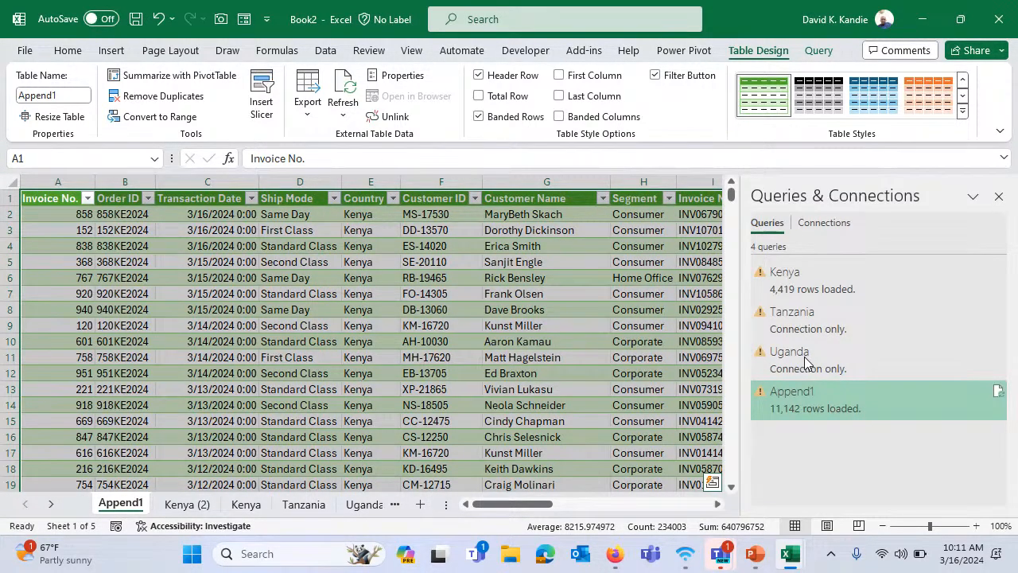
# Delete the Uganda and Tanzania queries from the workbook queries and confirm each deletion
pyautogui.rightClick(809, 362)
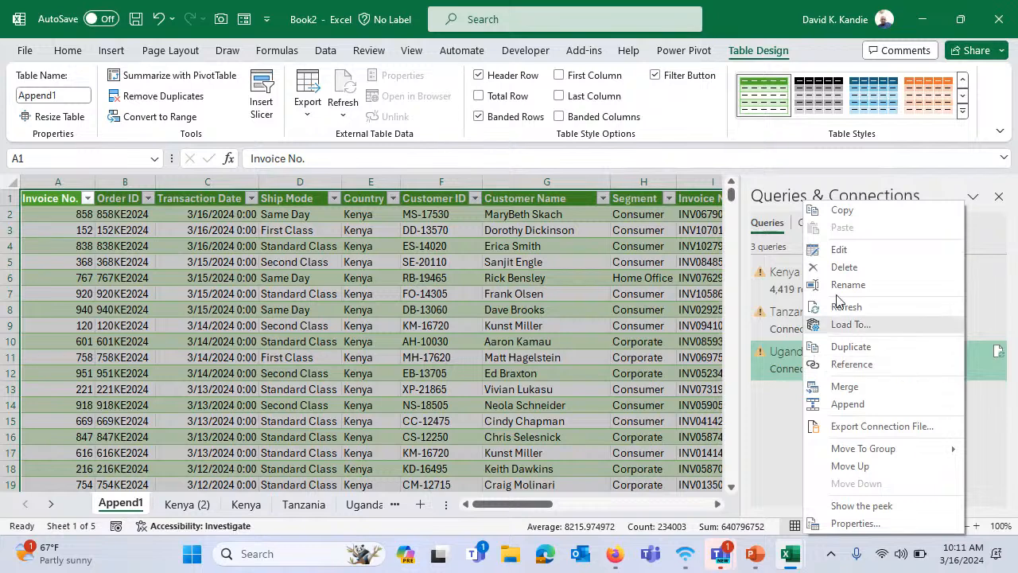
pyautogui.click(813, 268)
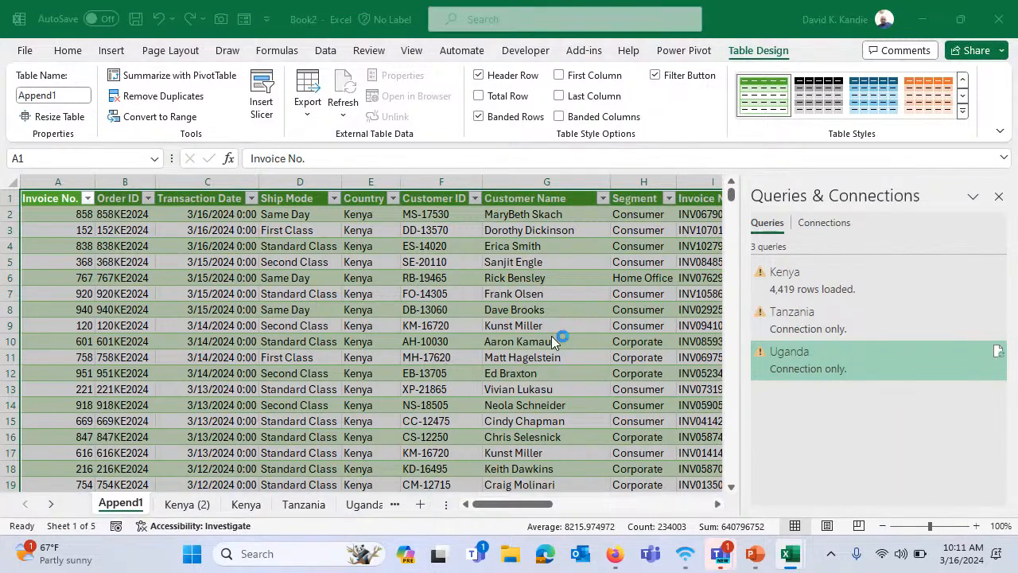
pyautogui.click(590, 306)
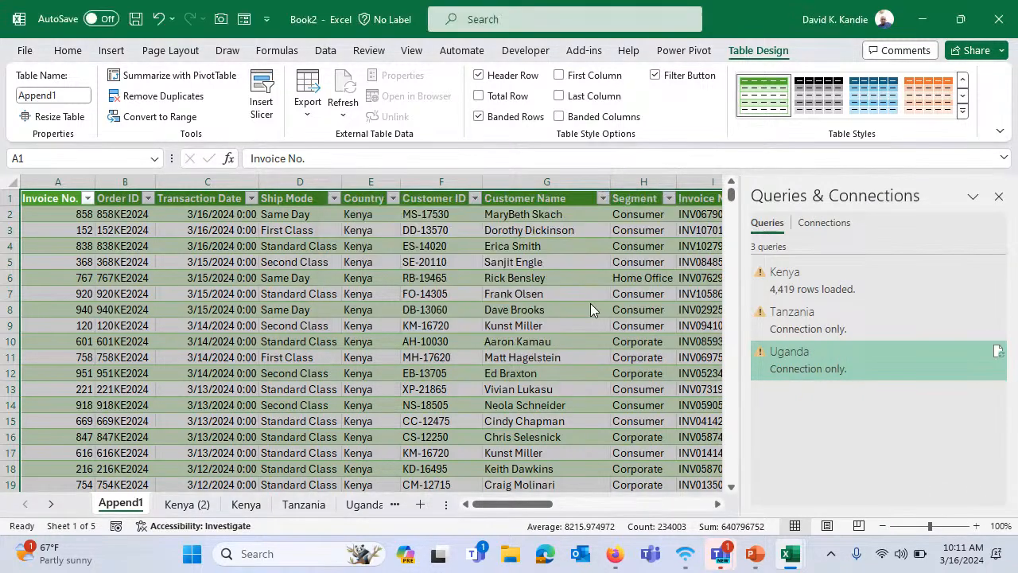
pyautogui.click(802, 316)
pyautogui.press('Delete')
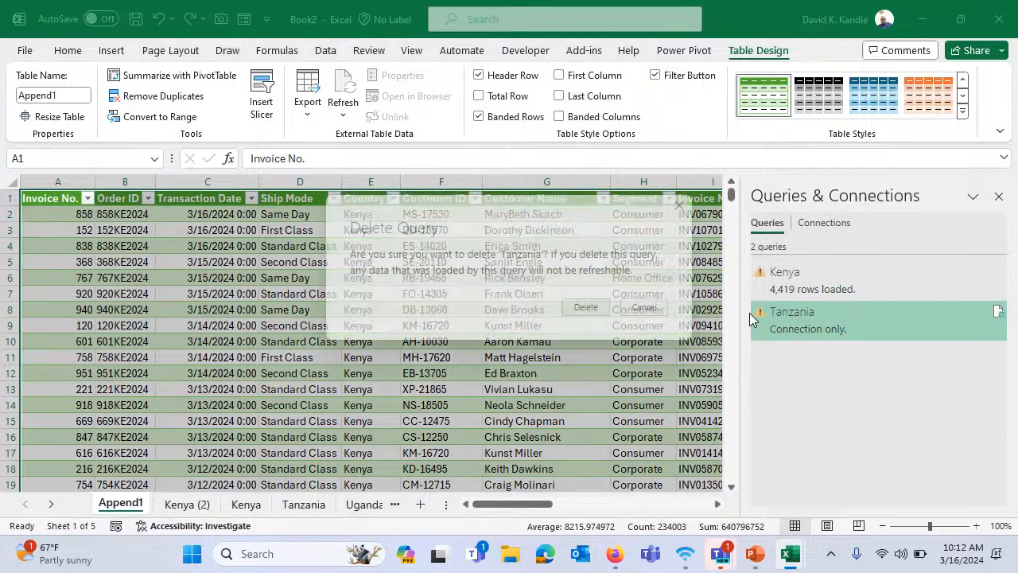
pyautogui.click(641, 309)
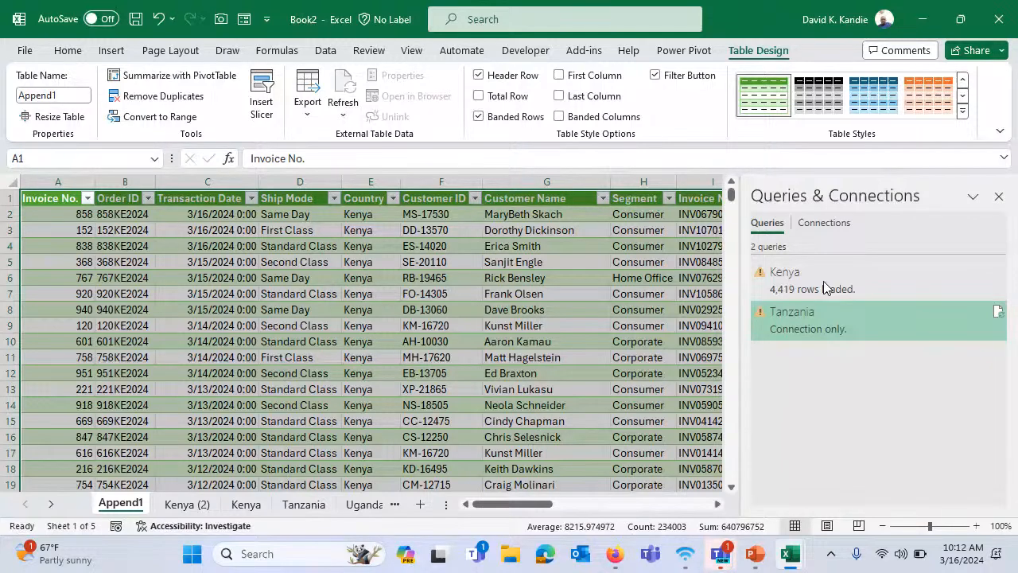
# Delete the Kenya query from the workbook queries and confirm the deletion
pyautogui.click(823, 282)
pyautogui.press('Delete')
pyautogui.click(587, 311)
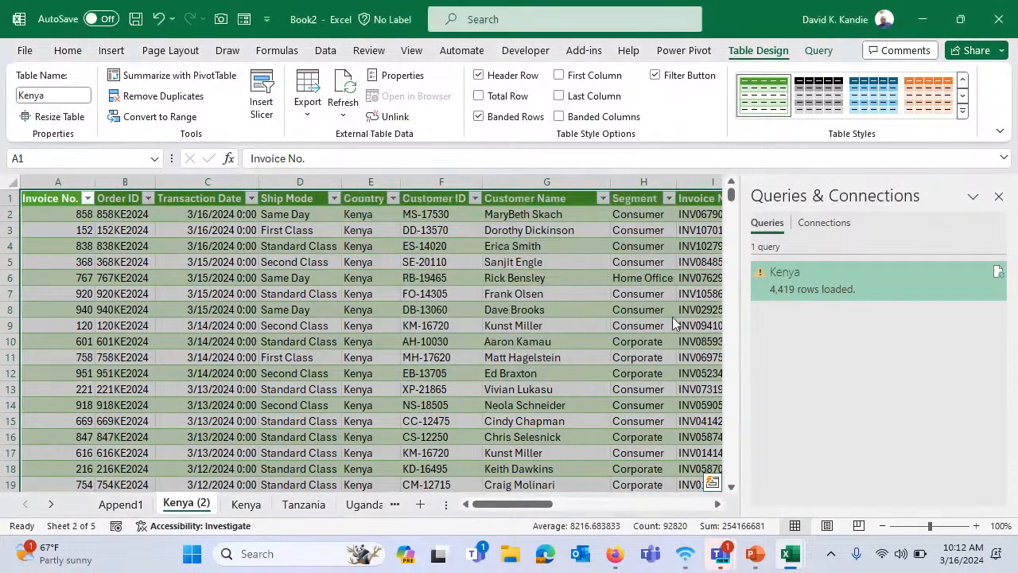
pyautogui.click(481, 294)
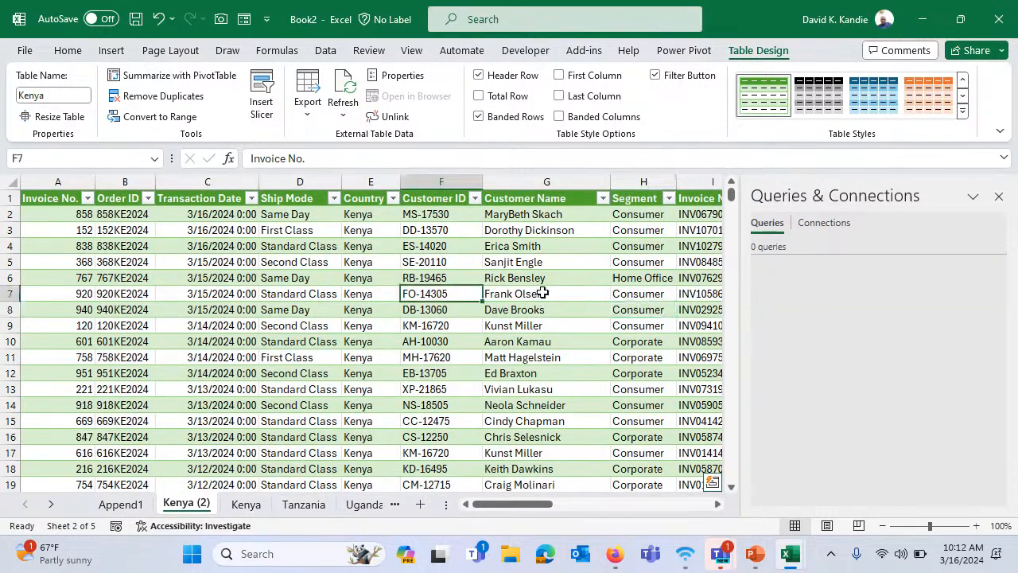
# Bring the table on the Kenya (2) sheet into the Power Query Editor as a new query
pyautogui.click(542, 294)
pyautogui.hotkey('ctrl', 'Up')
pyautogui.hotkey('ctrl', 'Left')
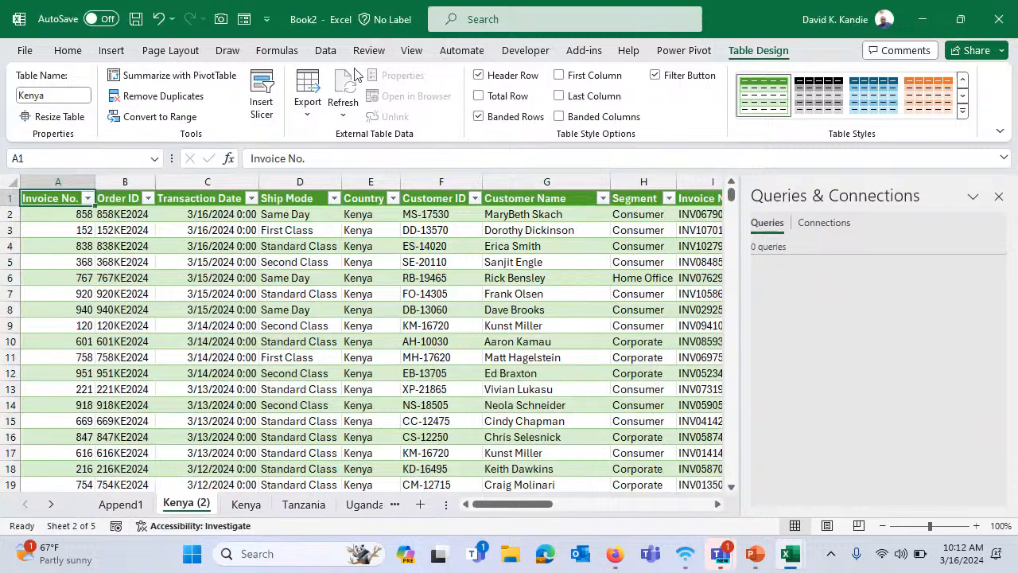
pyautogui.click(331, 52)
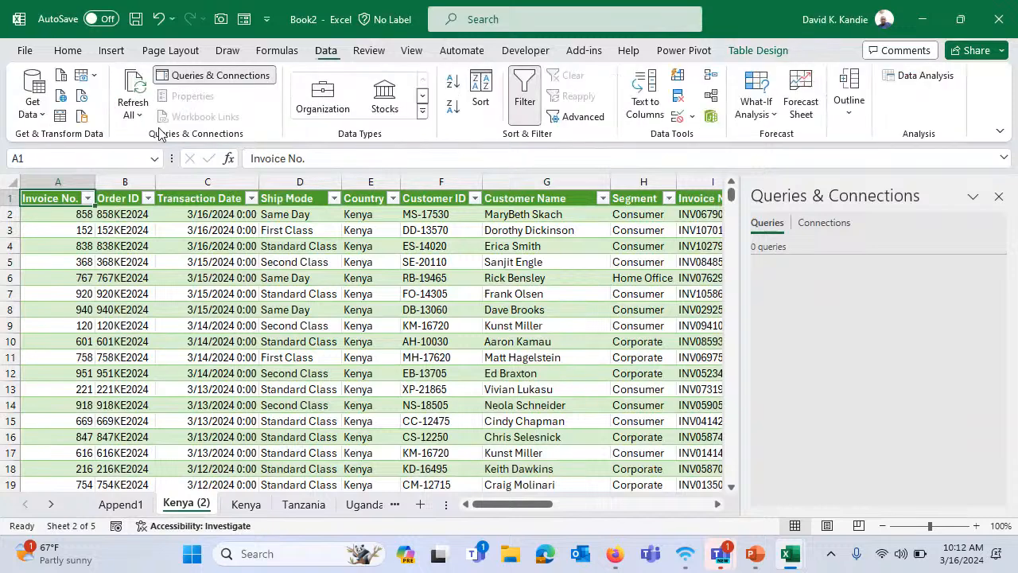
pyautogui.click(58, 119)
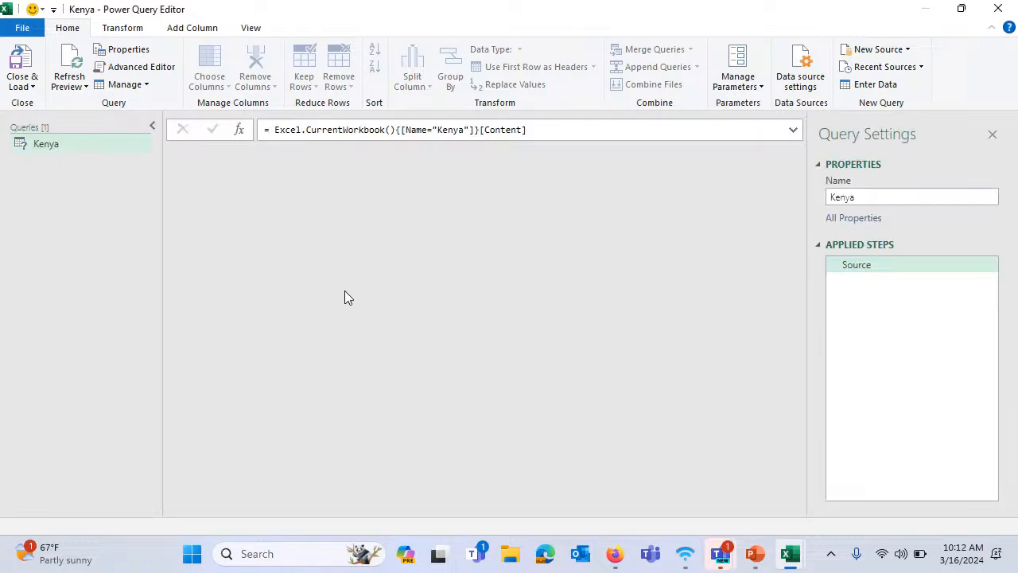
# Close the editor and load the Kenya query as a connection only
pyautogui.click(33, 87)
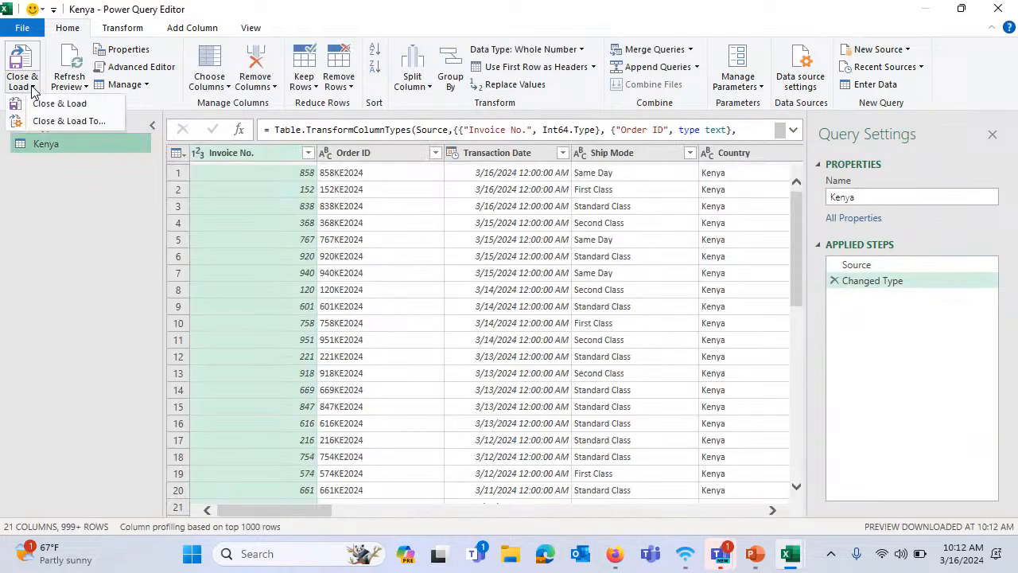
pyautogui.click(65, 122)
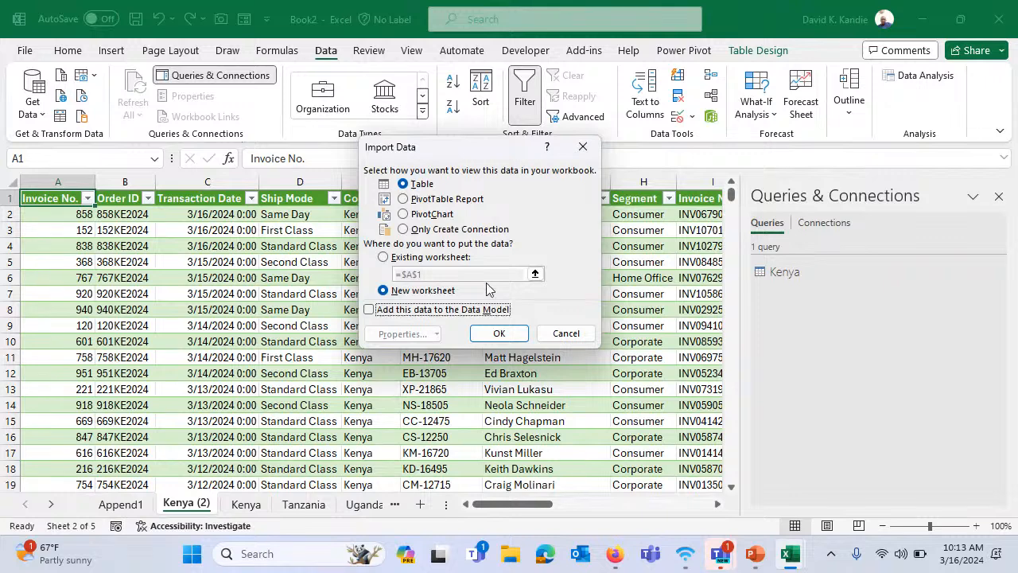
pyautogui.click(432, 230)
pyautogui.click(498, 334)
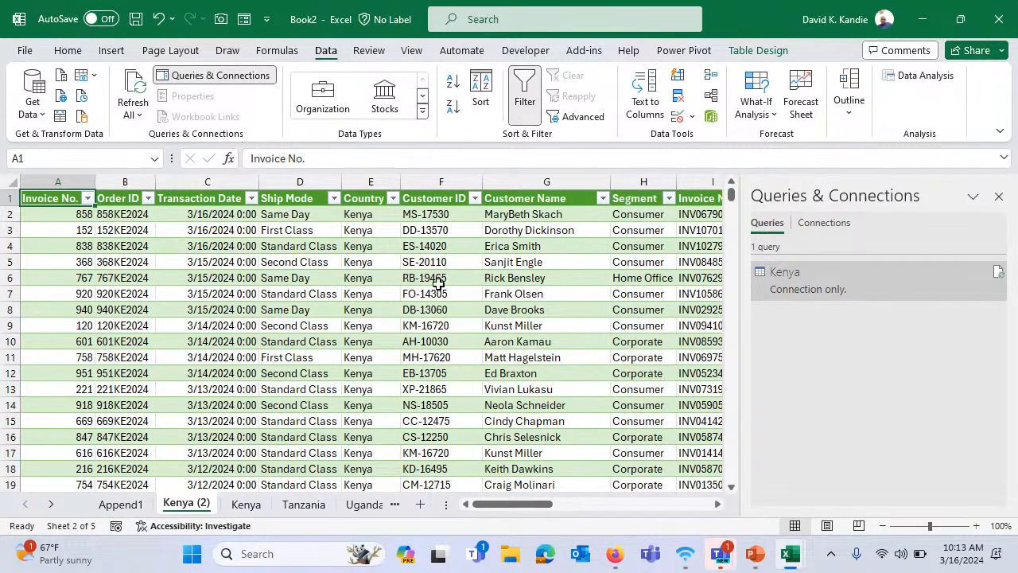
# Bring the table on the Tanzania sheet into the Power Query Editor and name the query Tanzania
pyautogui.click(436, 288)
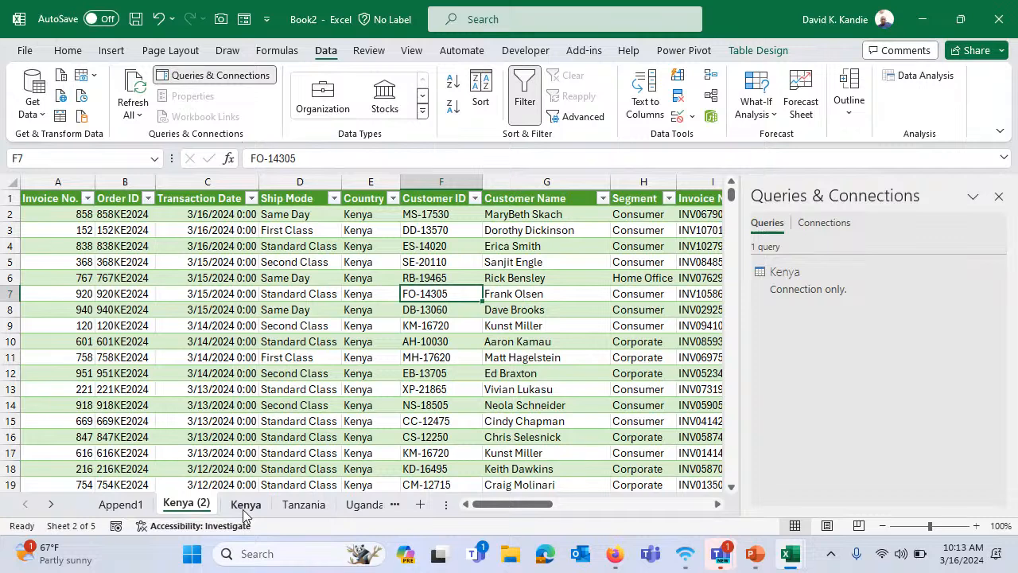
pyautogui.click(301, 507)
pyautogui.click(60, 117)
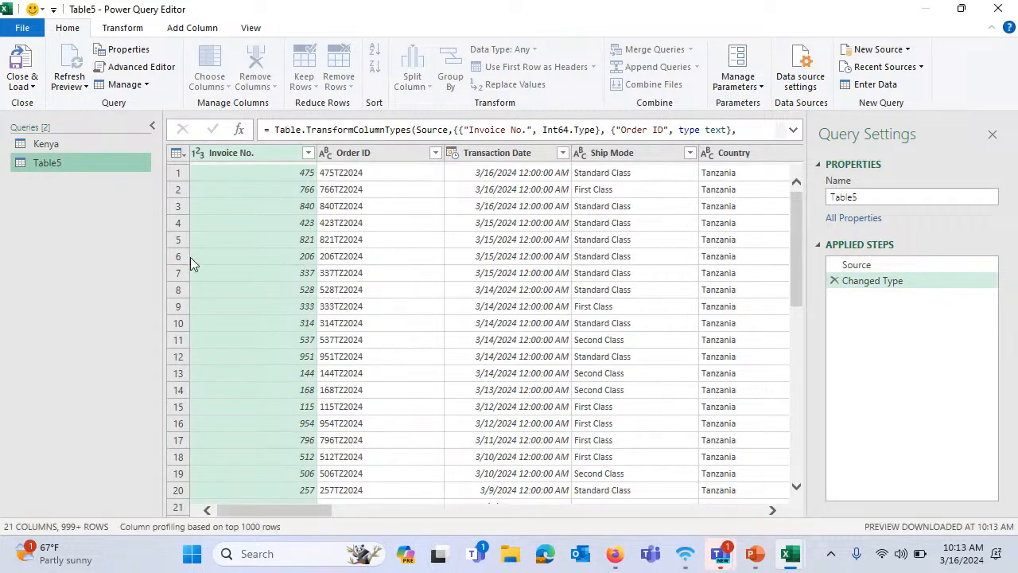
pyautogui.doubleClick(865, 199)
pyautogui.write('Tanzania')
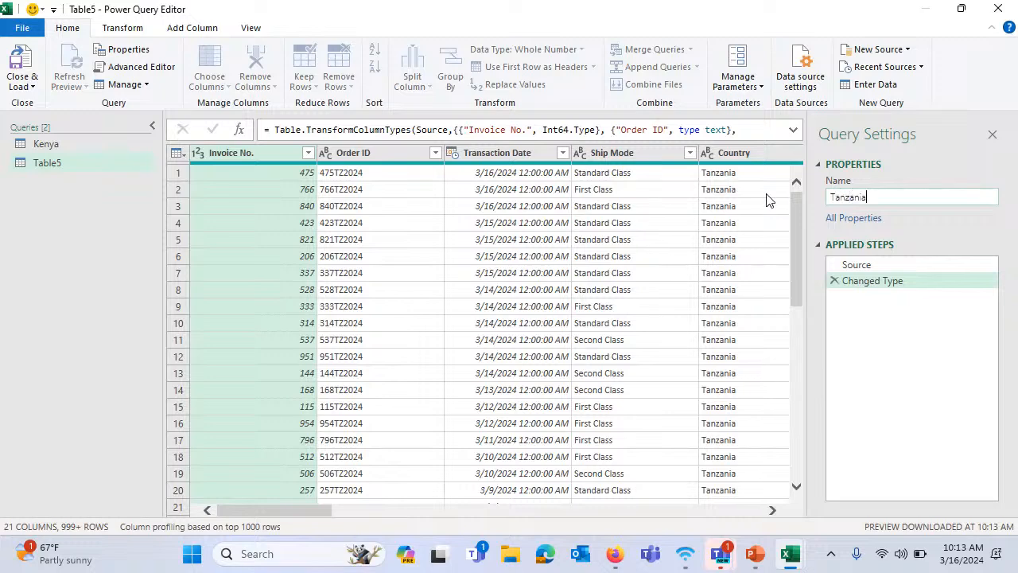
# Close the editor and load the Tanzania query as a connection only
pyautogui.click(24, 86)
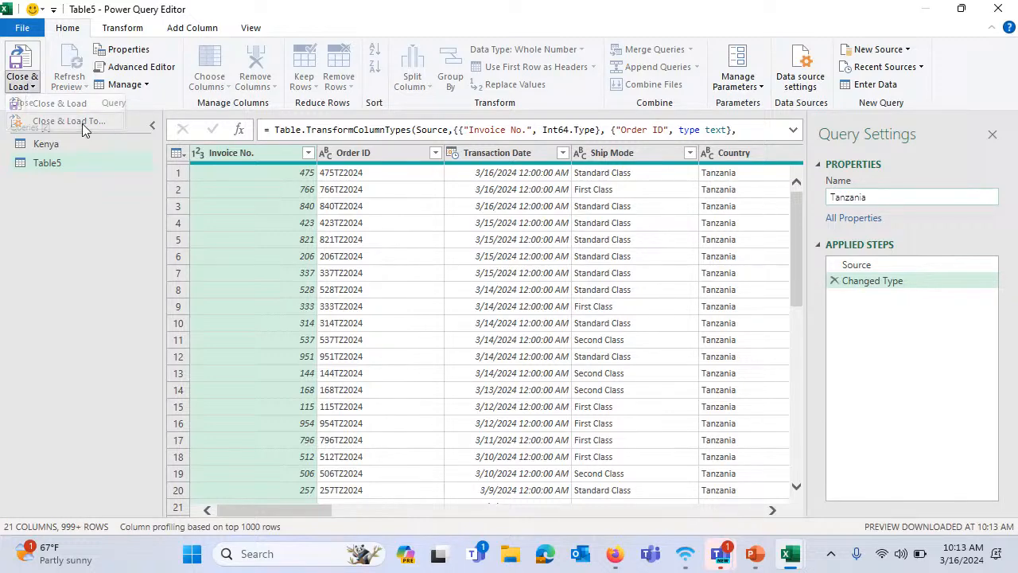
pyautogui.click(82, 123)
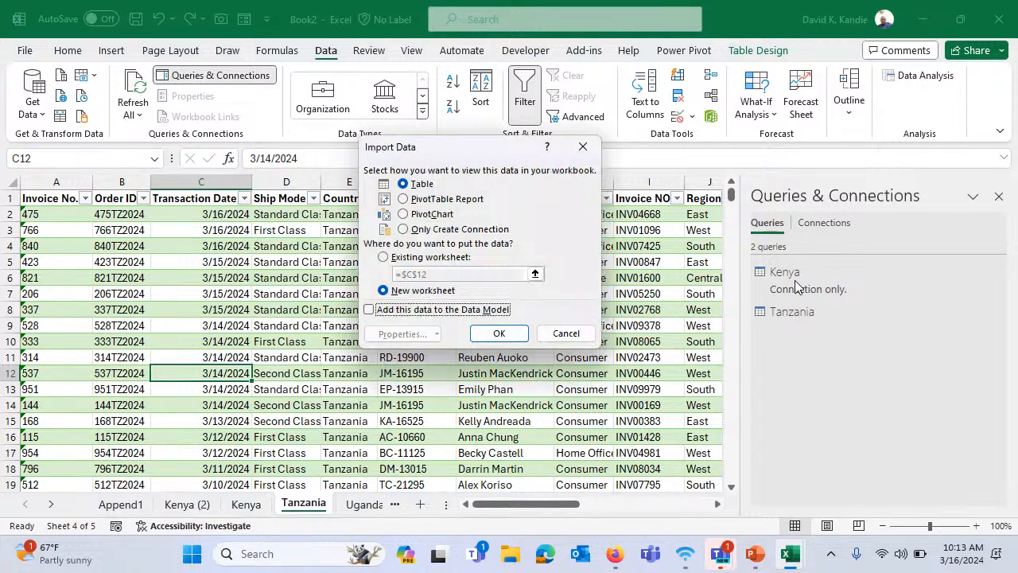
pyautogui.click(437, 230)
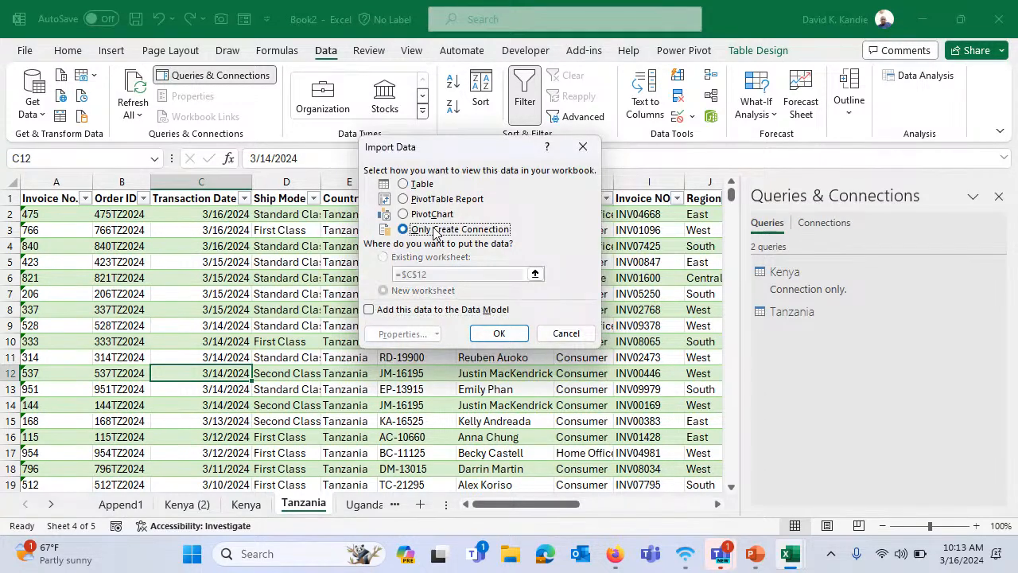
pyautogui.click(496, 334)
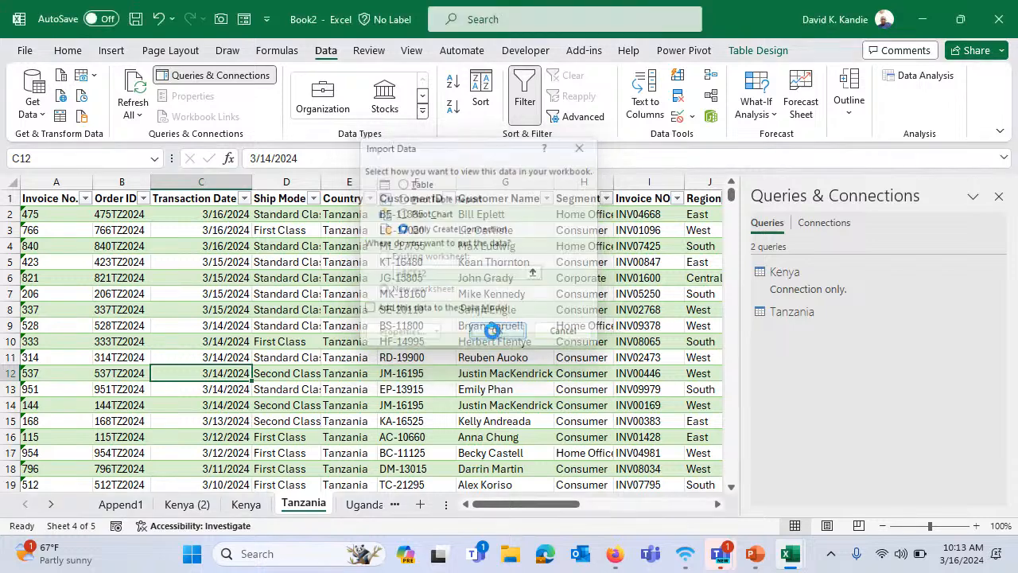
# Bring the table on the Uganda sheet into the Power Query Editor as a new query
pyautogui.click(362, 504)
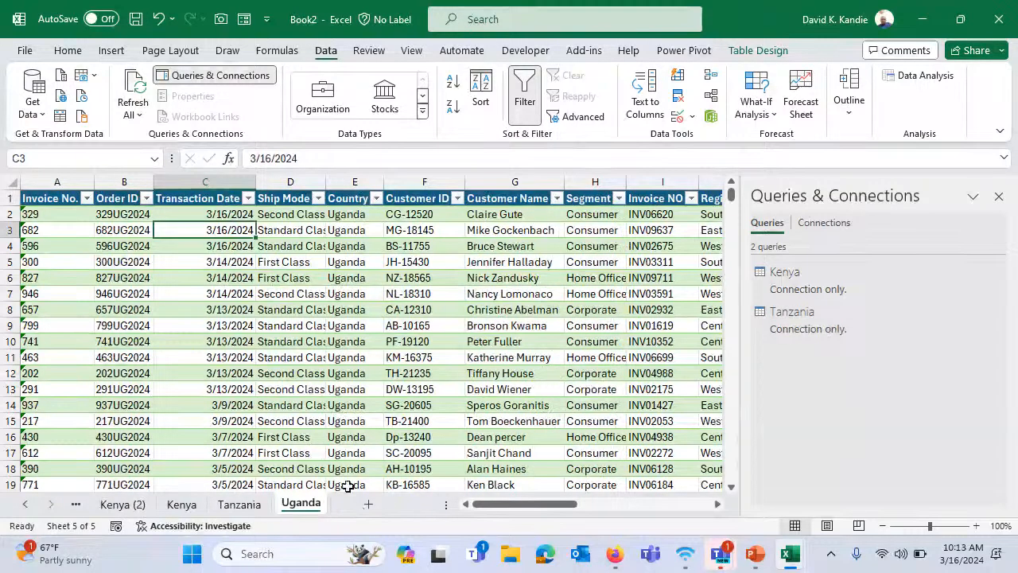
pyautogui.click(320, 310)
pyautogui.click(60, 123)
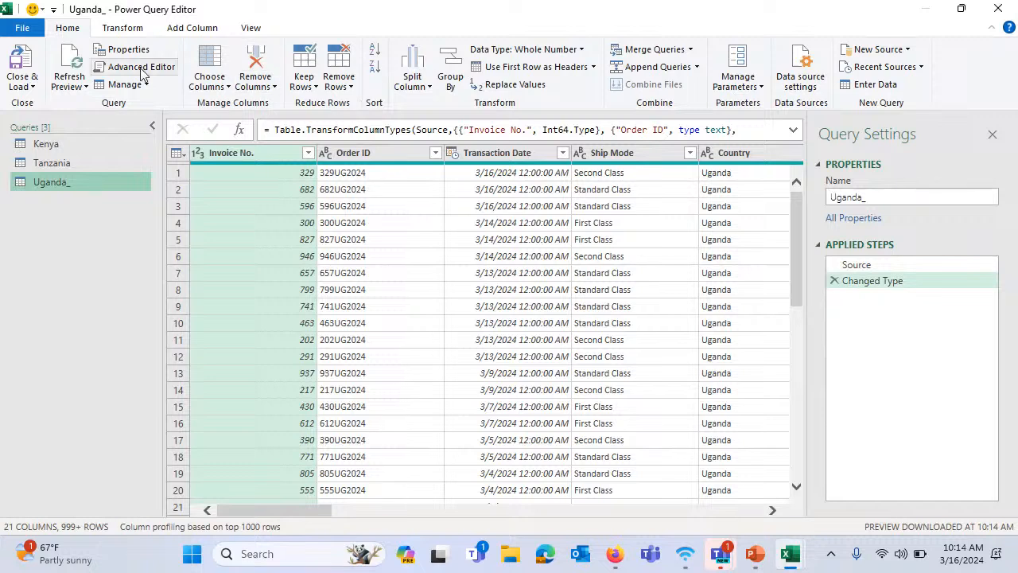
# Append queries as a new query using three or more tables, combining Uganda_, Uganda_ again and Kenya
pyautogui.click(697, 68)
pyautogui.click(699, 104)
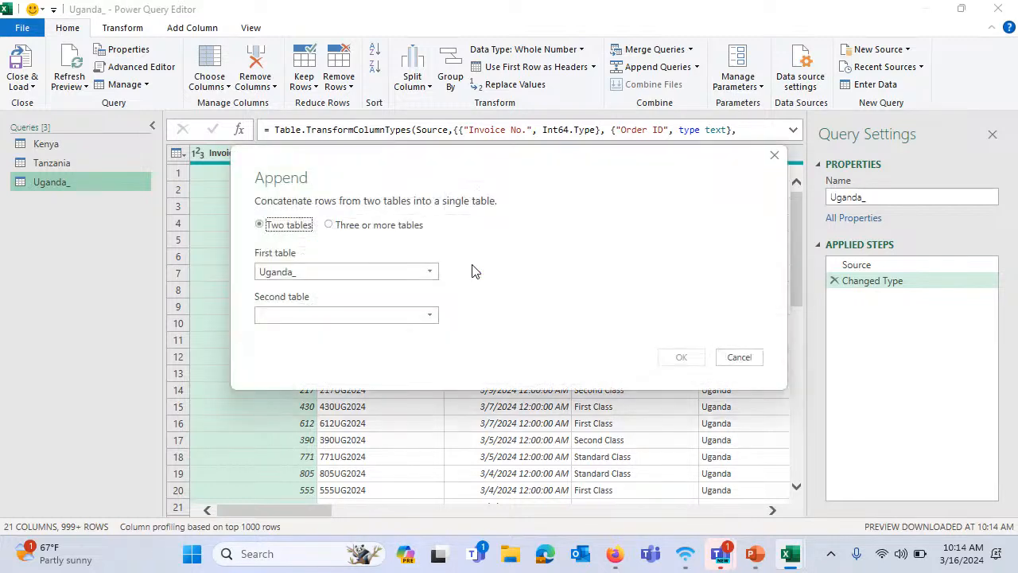
pyautogui.click(409, 230)
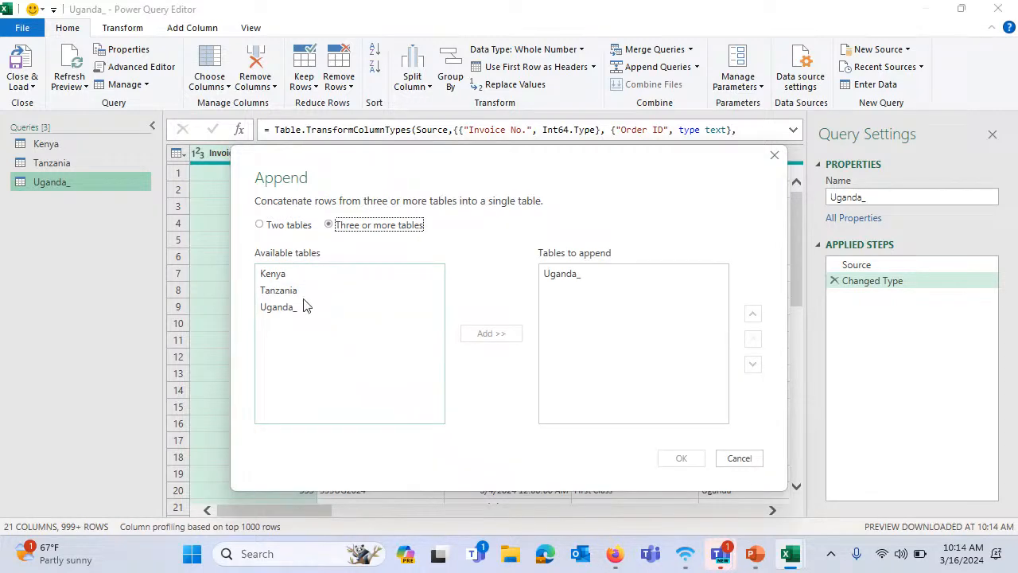
pyautogui.click(284, 307)
pyautogui.click(492, 333)
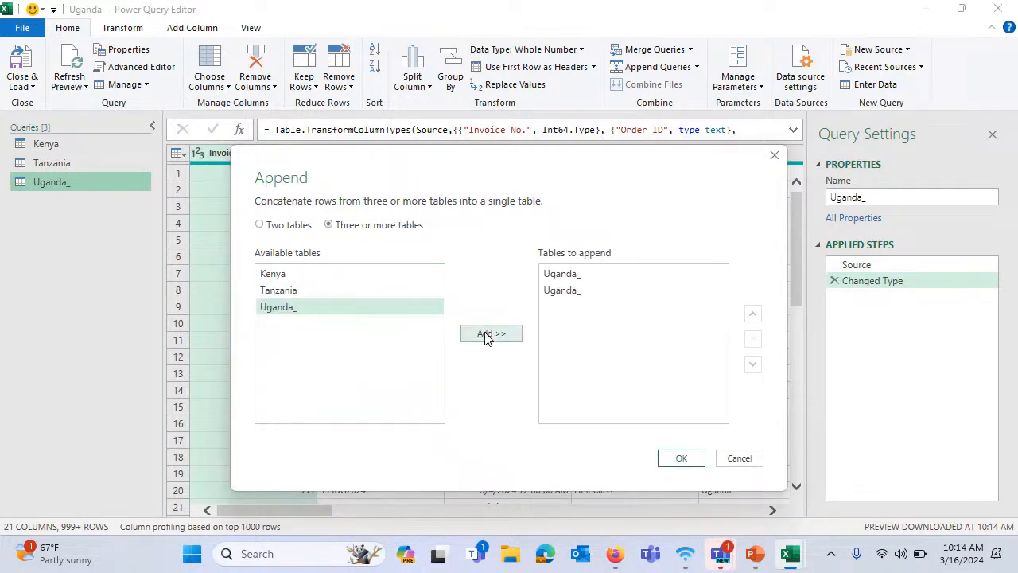
pyautogui.click(318, 274)
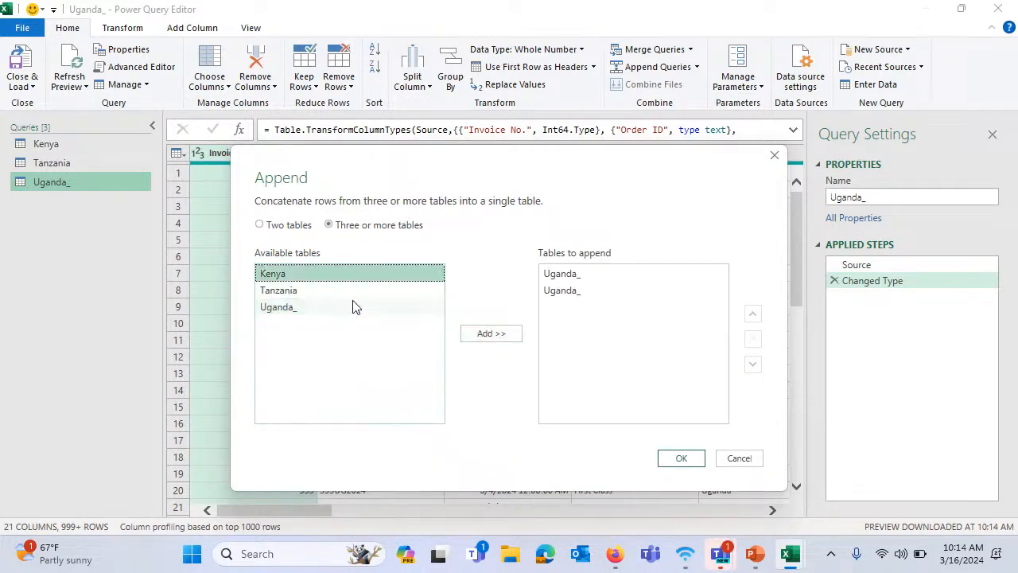
pyautogui.click(487, 332)
pyautogui.click(675, 457)
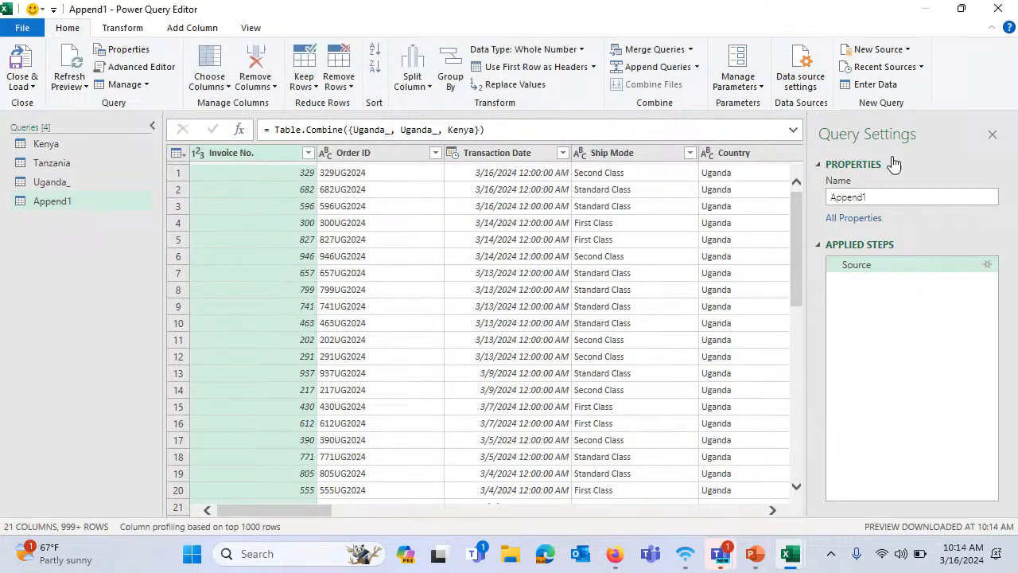
# Check the complete list of filter values in the appended query's Country column without applying a filter
pyautogui.moveTo(306, 509); pyautogui.dragTo(400, 509)
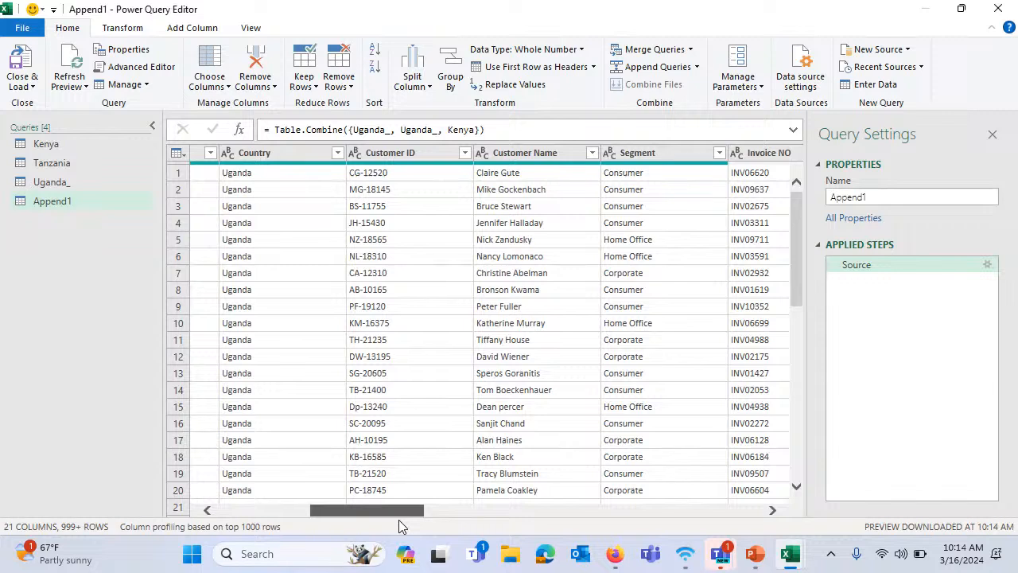
pyautogui.click(337, 152)
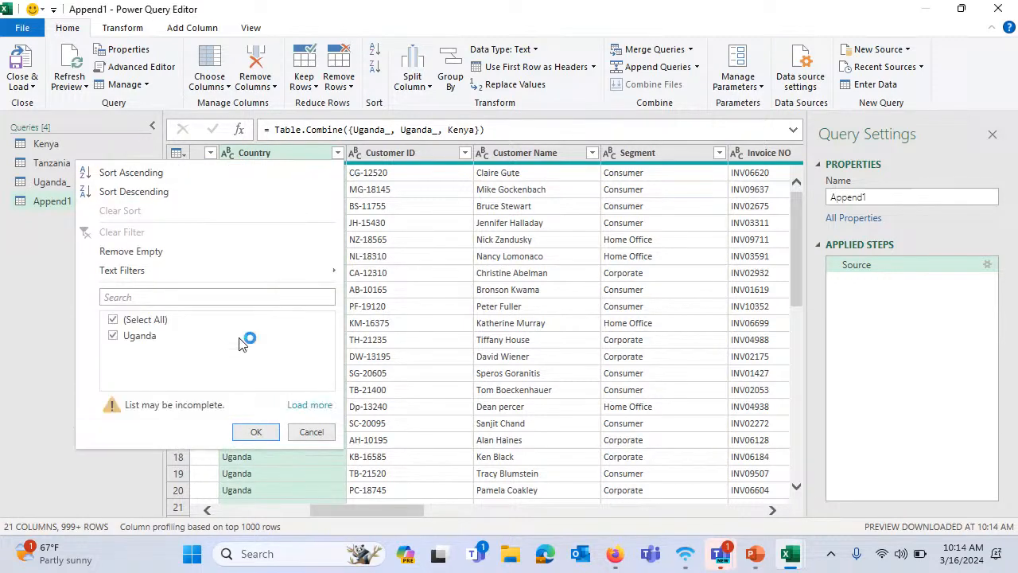
pyautogui.click(304, 406)
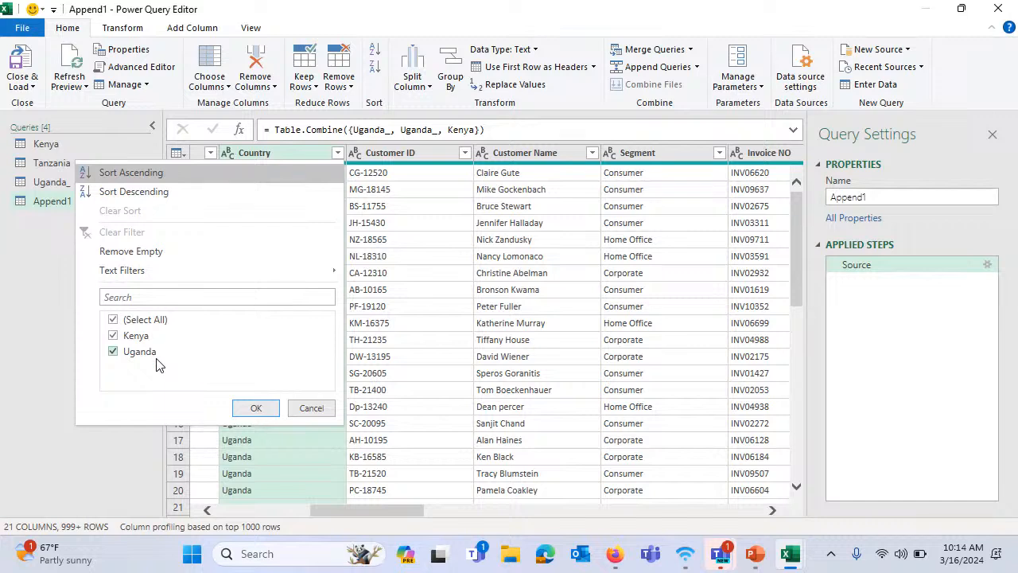
pyautogui.click(321, 413)
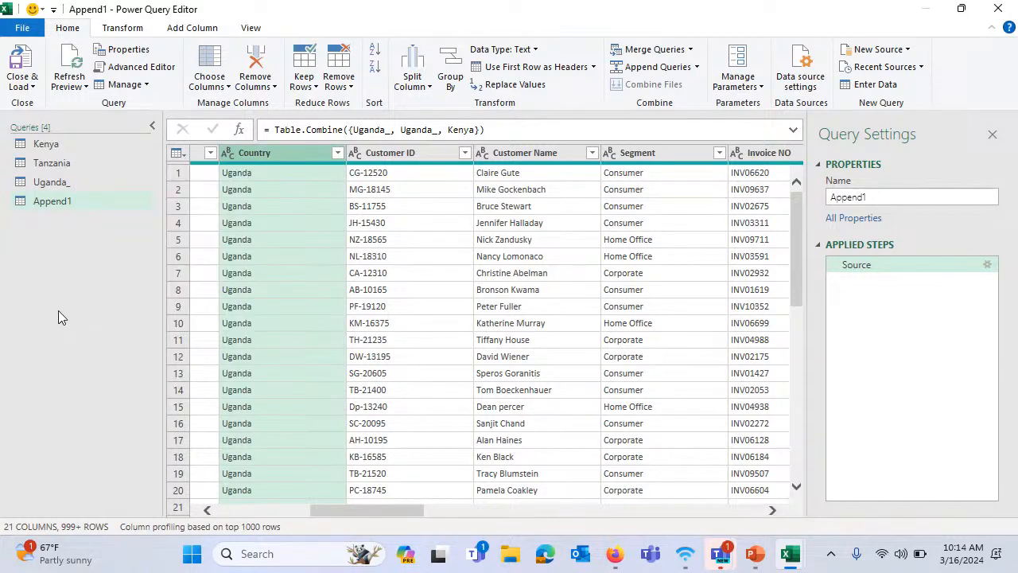
# Close the Power Query Editor and load the Uganda_ and appended queries into new worksheets
pyautogui.click(35, 87)
pyautogui.click(68, 107)
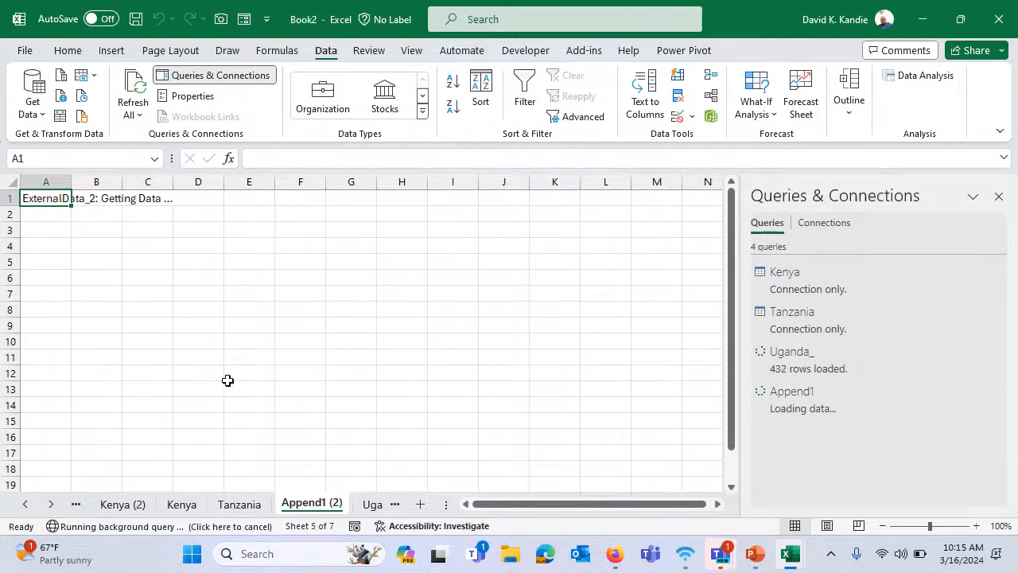
# Look over the table on the Tanzania sheet, including its Ship Mode and Country columns
pyautogui.click(240, 505)
pyautogui.click(269, 326)
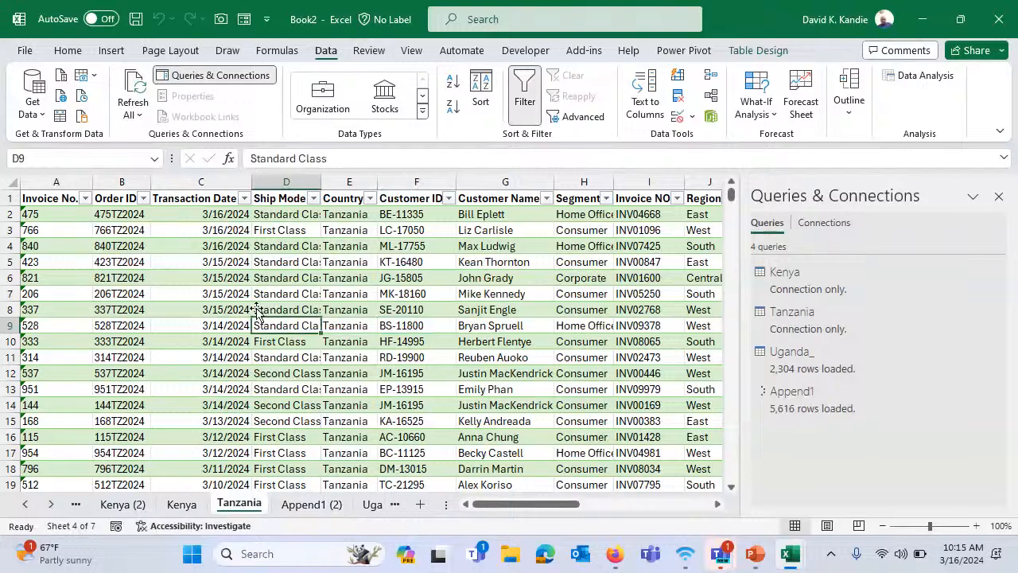
pyautogui.scroll(-1, 261, 267)
pyautogui.scroll(1, 261, 267)
pyautogui.click(272, 230)
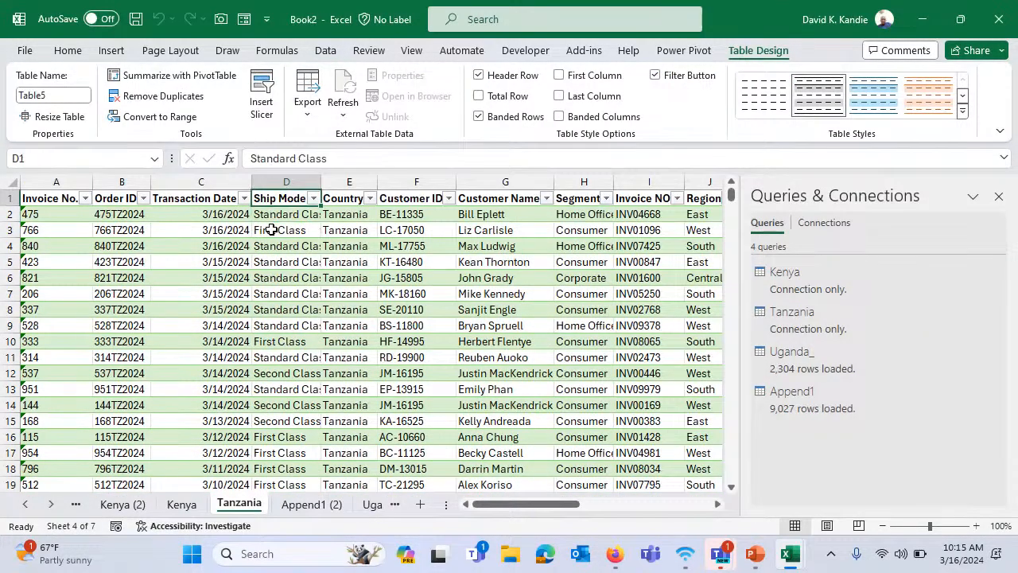
pyautogui.click(345, 263)
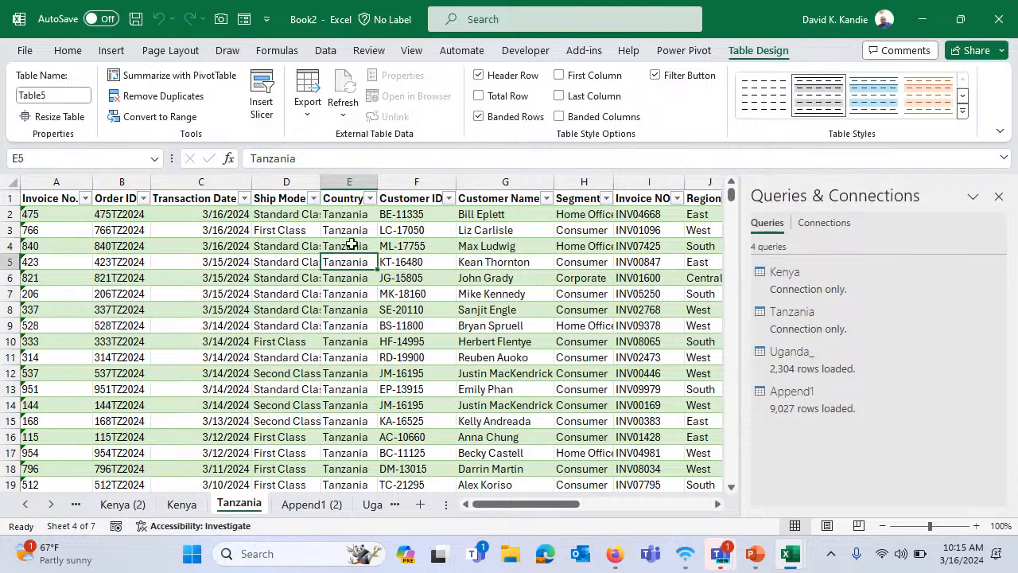
# Turn off the filter buttons on the Tanzania sheet's table and check how far its data extends across and down
pyautogui.click(386, 326)
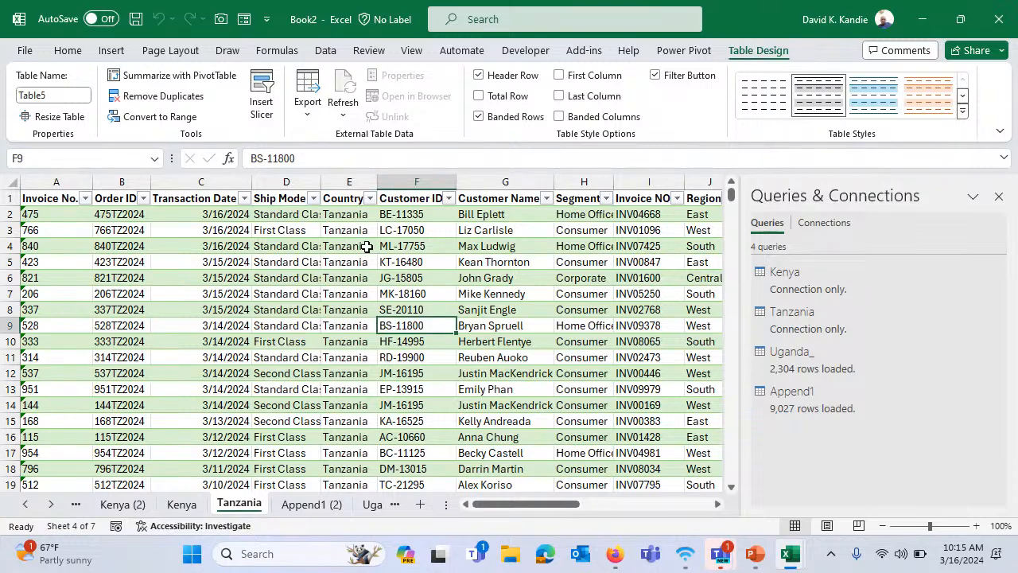
pyautogui.click(325, 53)
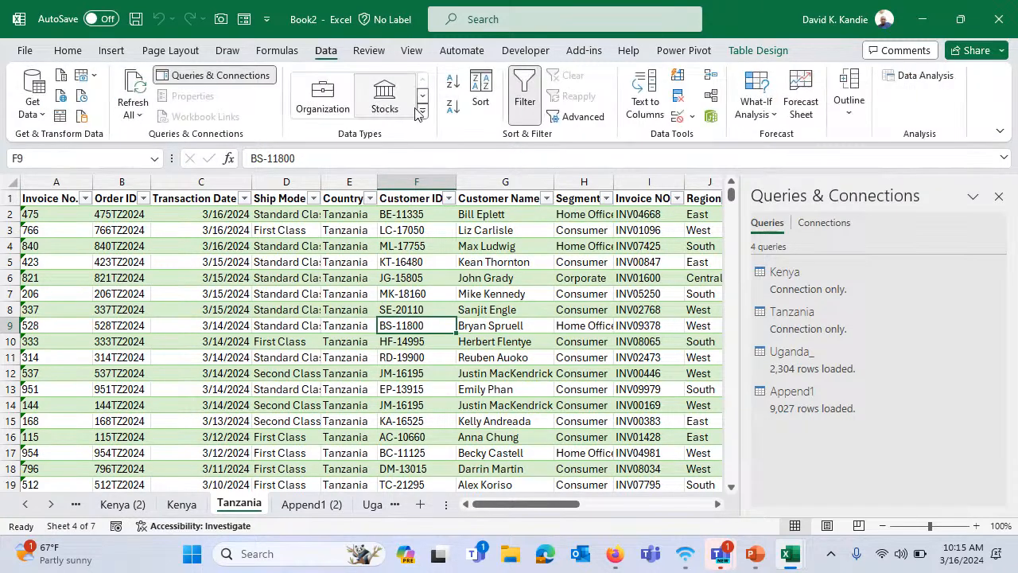
pyautogui.click(524, 91)
pyautogui.click(291, 292)
pyautogui.hotkey('ctrl', 'Up')
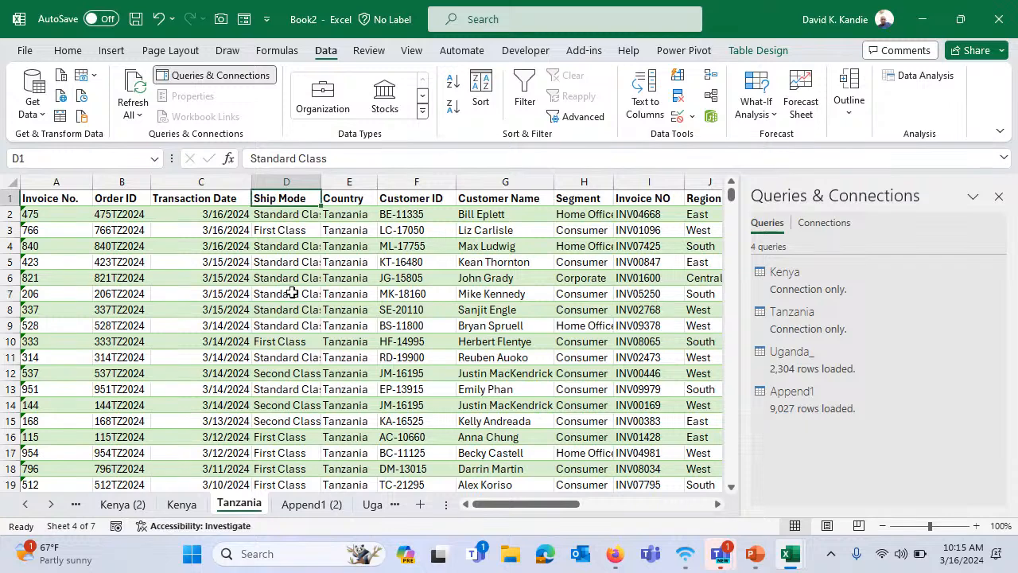
pyautogui.hotkey('ctrl', 'Left')
pyautogui.hotkey('ctrl', 'shift', 'Right')
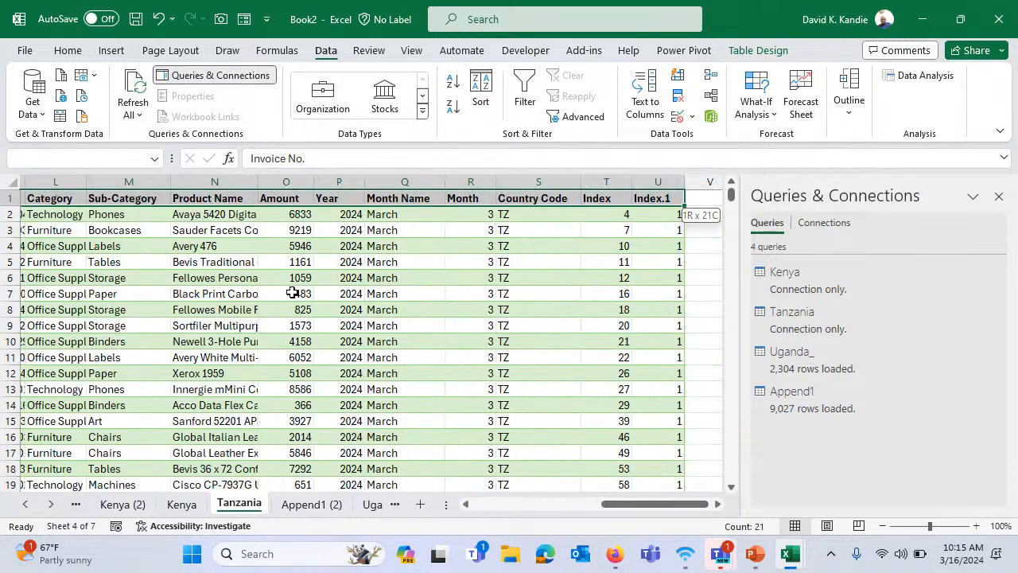
pyautogui.hotkey('ctrl', 'shift', 'Down')
pyautogui.click(322, 262)
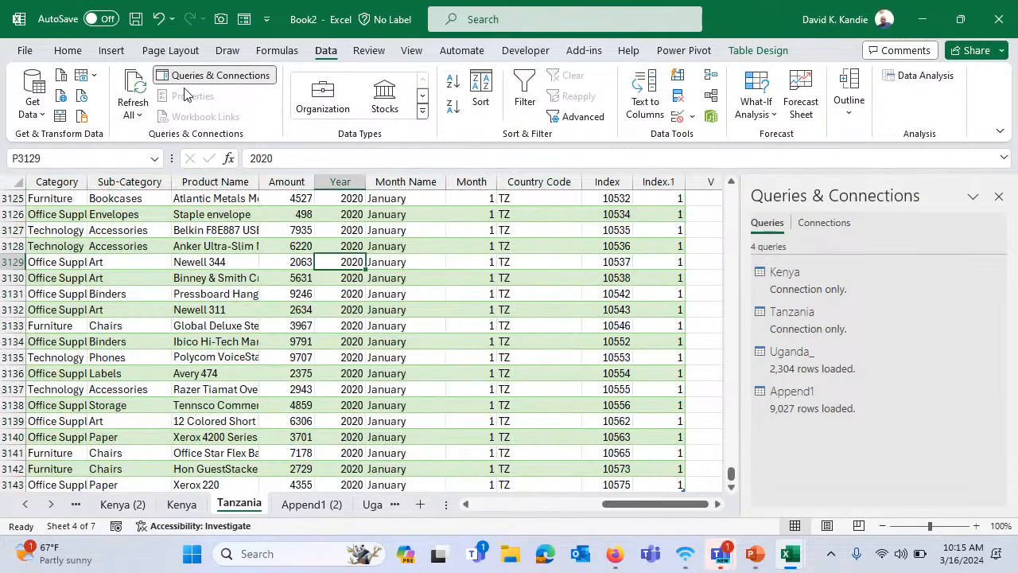
# Select the whole of Table5 by name and look across its columns from the first to Index.1
pyautogui.click(155, 161)
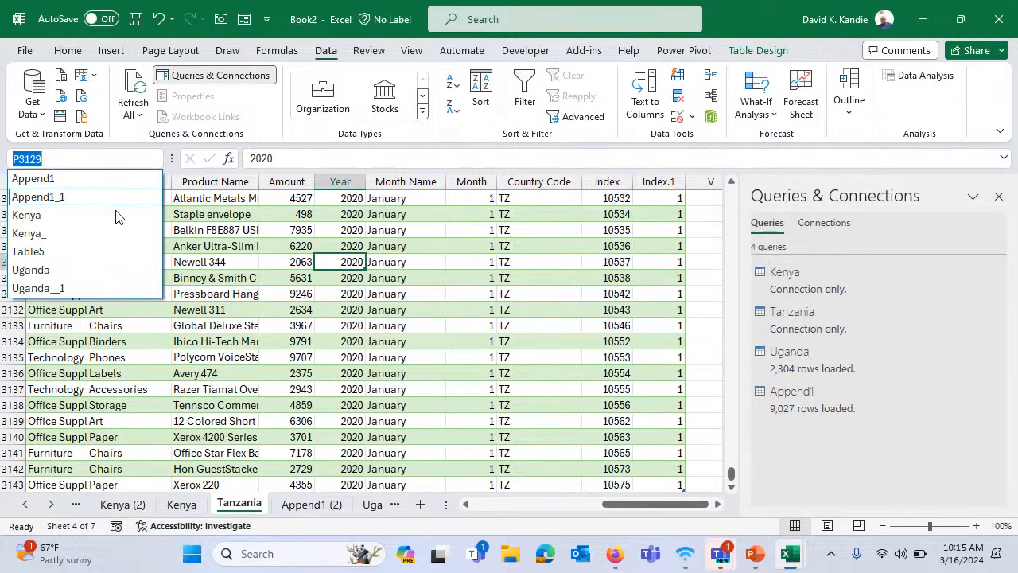
pyautogui.click(69, 252)
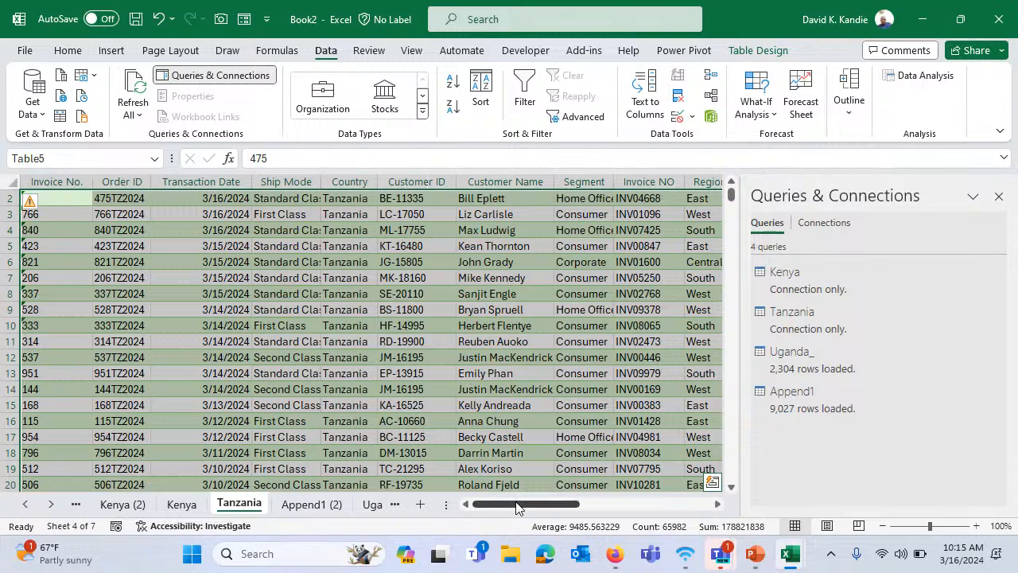
pyautogui.moveTo(517, 503); pyautogui.dragTo(680, 501)
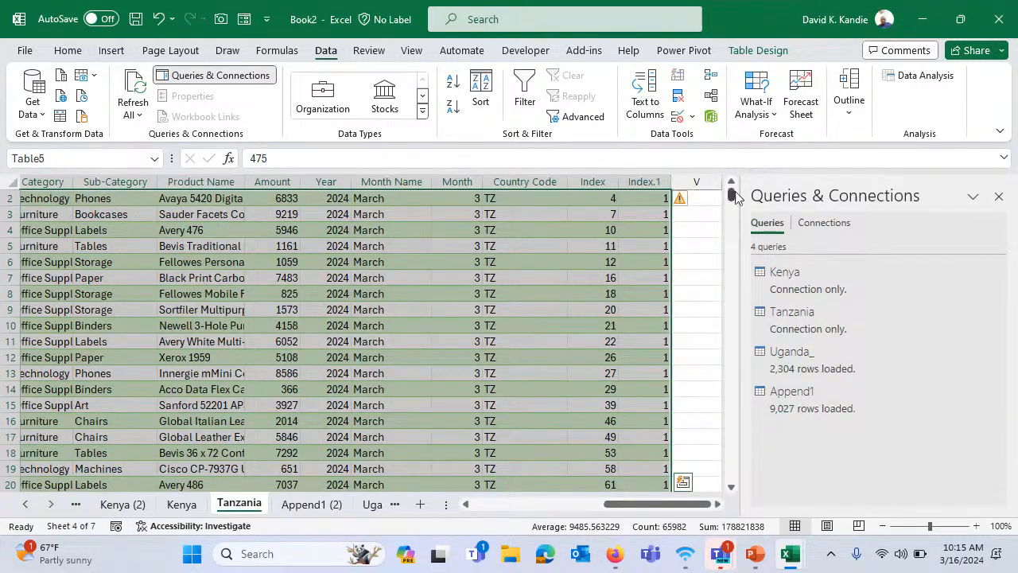
pyautogui.click(732, 189)
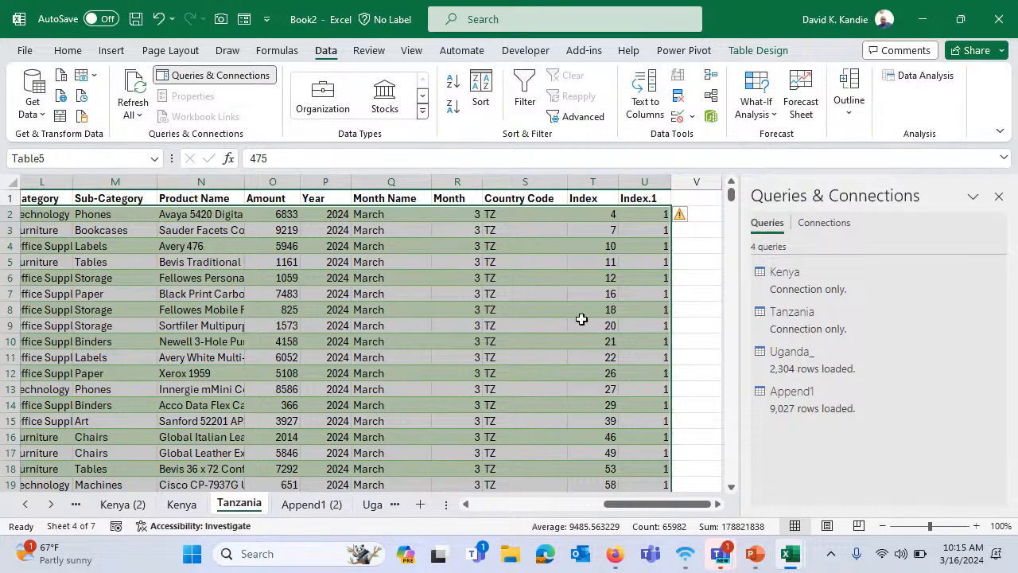
pyautogui.moveTo(641, 496); pyautogui.dragTo(509, 504)
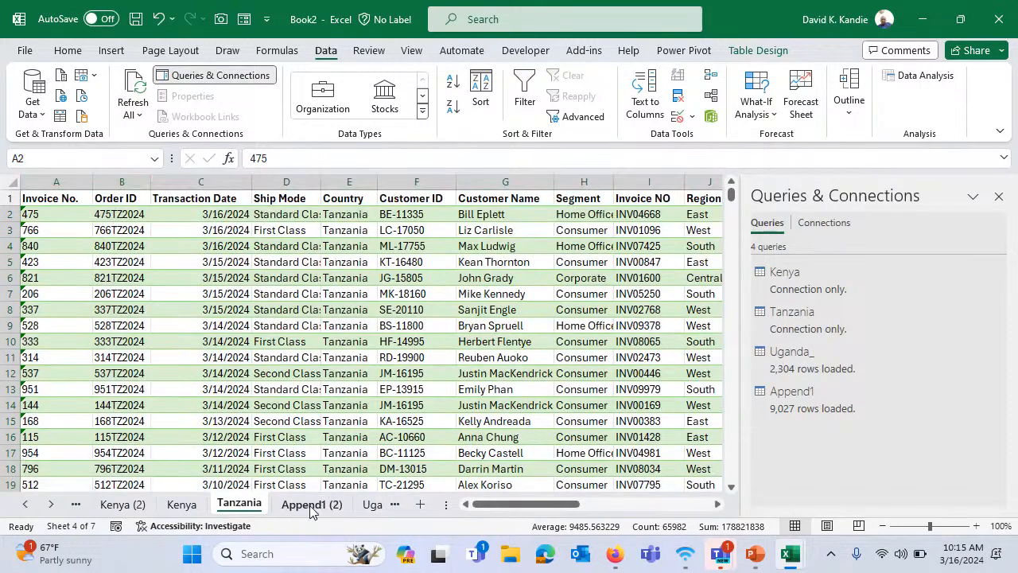
# Look at the Append1 (2) sheet, and permanently delete the existing Tanzania sheet from the workbook
pyautogui.click(311, 504)
pyautogui.click(299, 278)
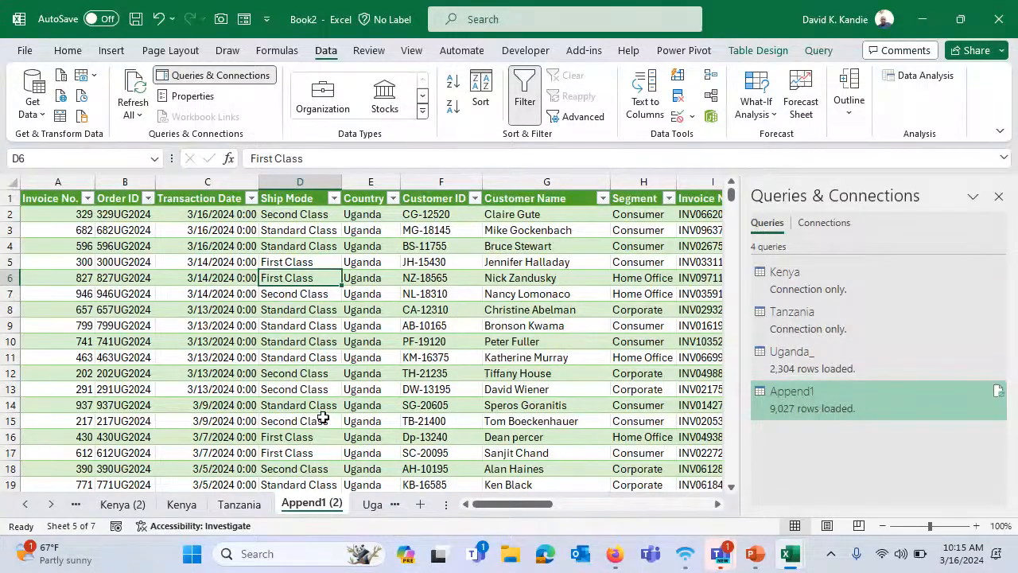
pyautogui.click(115, 505)
pyautogui.click(243, 504)
pyautogui.rightClick(249, 505)
pyautogui.click(308, 290)
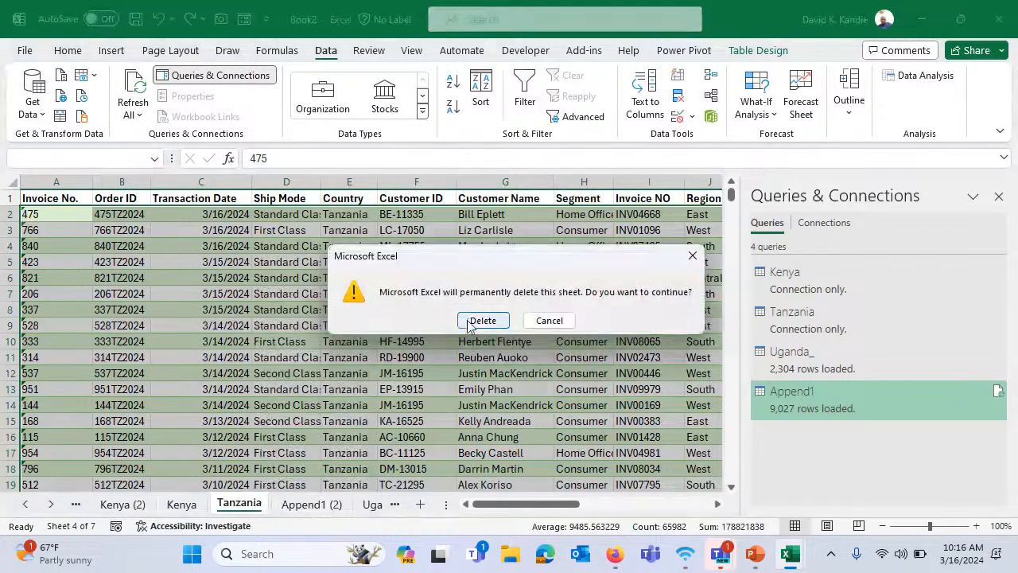
pyautogui.press('Return')
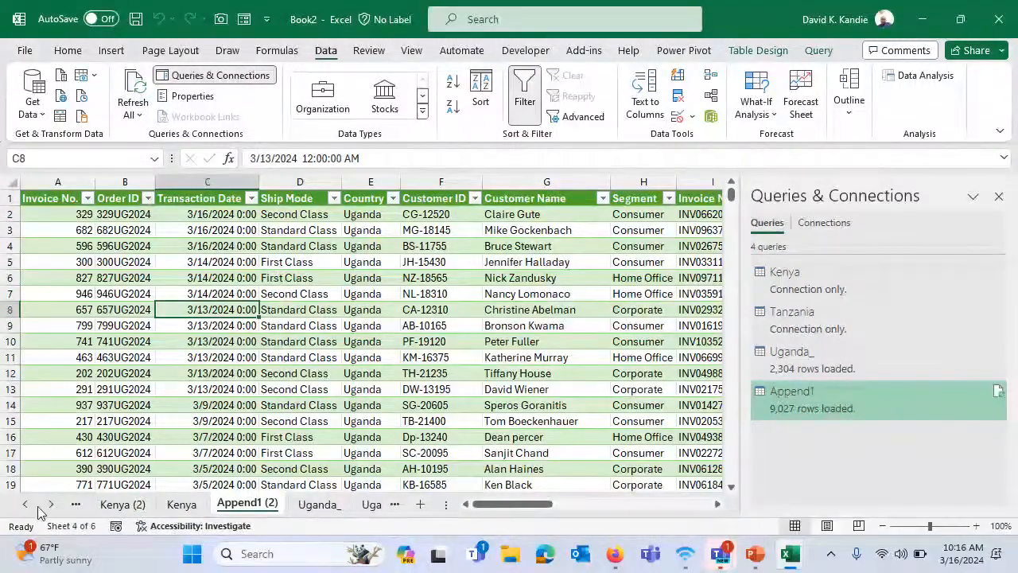
# Switch to the Sales Data Data Set I.xlsx workbook and activate the table on the My Data Set sheet
pyautogui.click(22, 505)
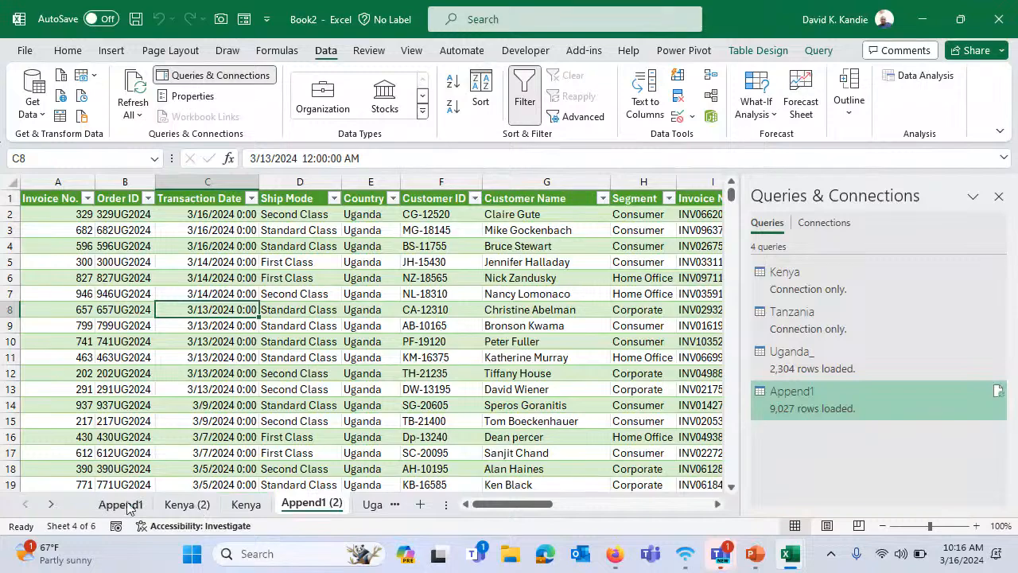
pyautogui.click(50, 504)
pyautogui.click(50, 504)
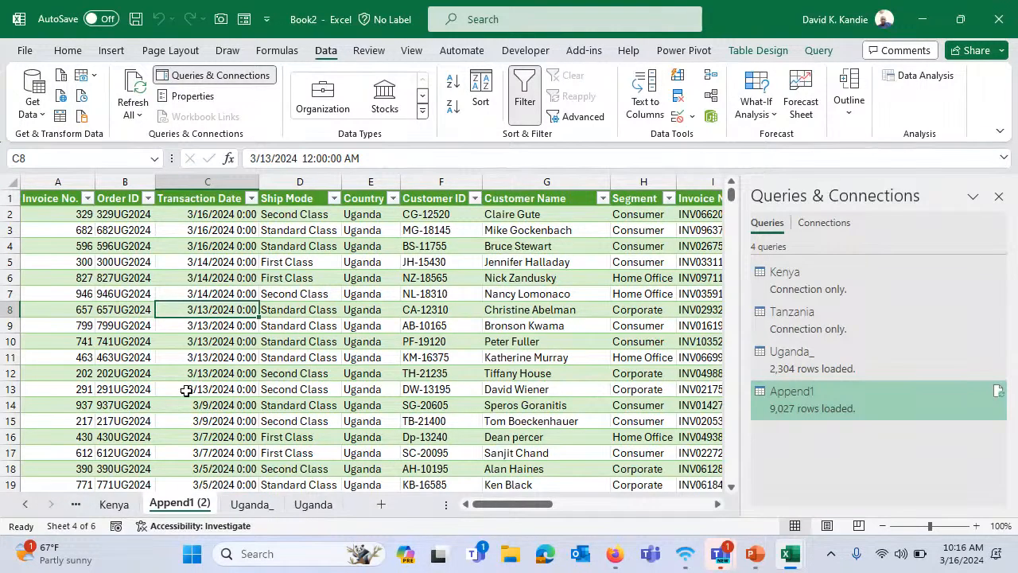
pyautogui.hotkey('alt', 'Tab')
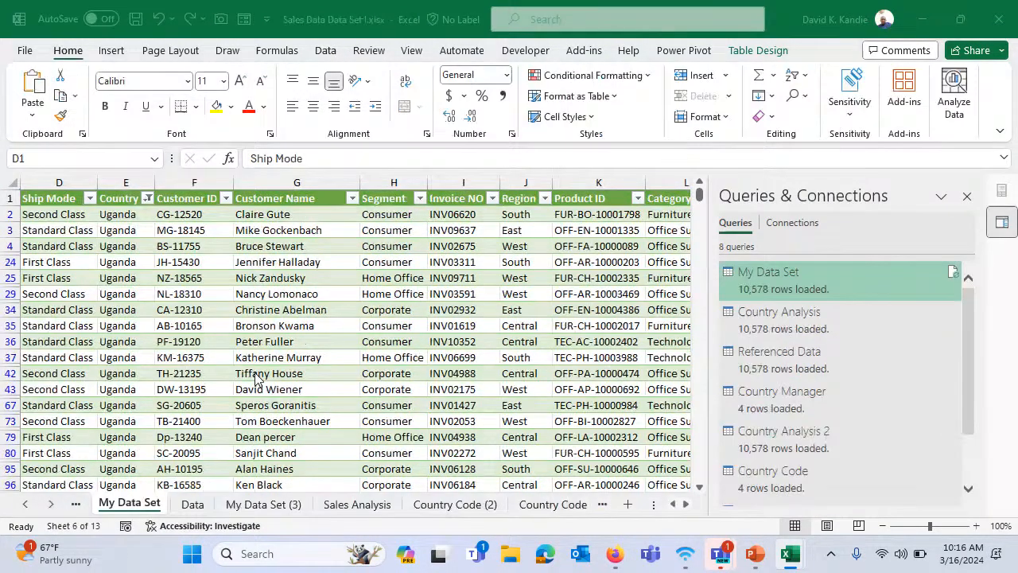
pyautogui.click(339, 359)
pyautogui.click(242, 508)
pyautogui.click(158, 502)
pyautogui.click(183, 325)
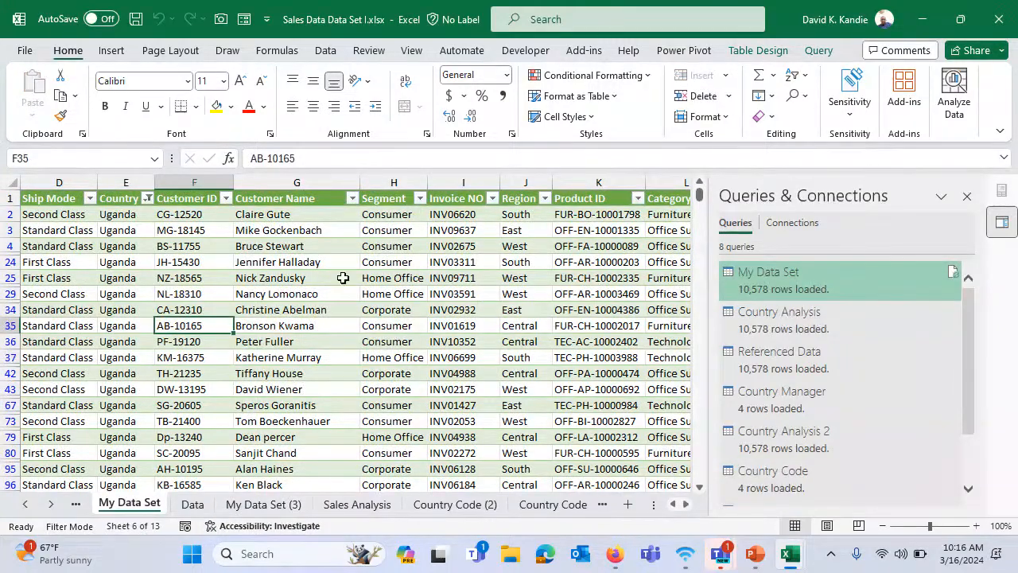
# Filter the query table's Country column on the My Data Set sheet to show Tanzania only
pyautogui.click(148, 198)
pyautogui.click(48, 406)
pyautogui.click(47, 407)
pyautogui.click(48, 449)
pyautogui.click(144, 473)
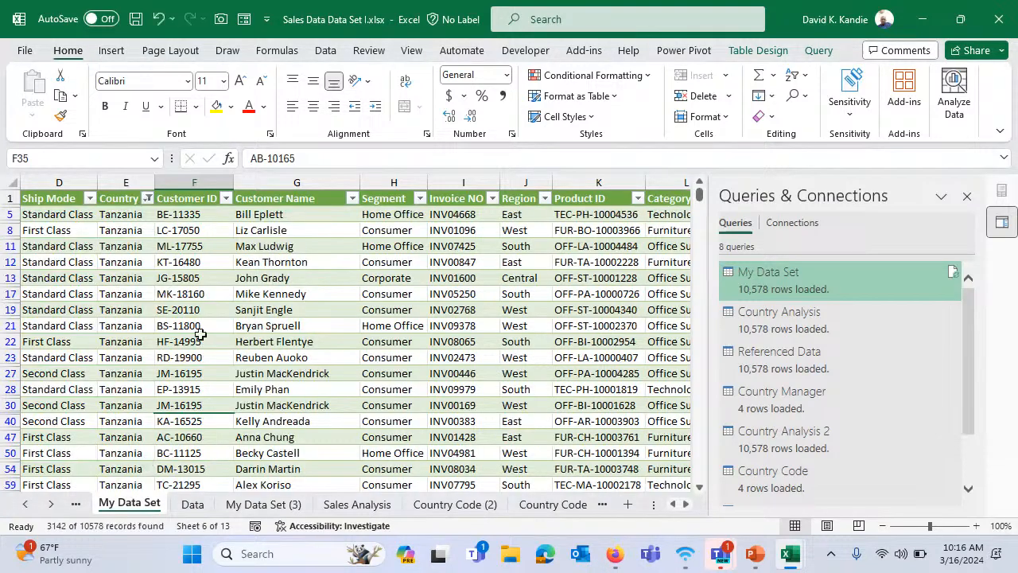
# Convert the My_Data_Set table to a normal range, permanently removing its query definition, and return to the first header cell
pyautogui.click(767, 53)
pyautogui.click(147, 117)
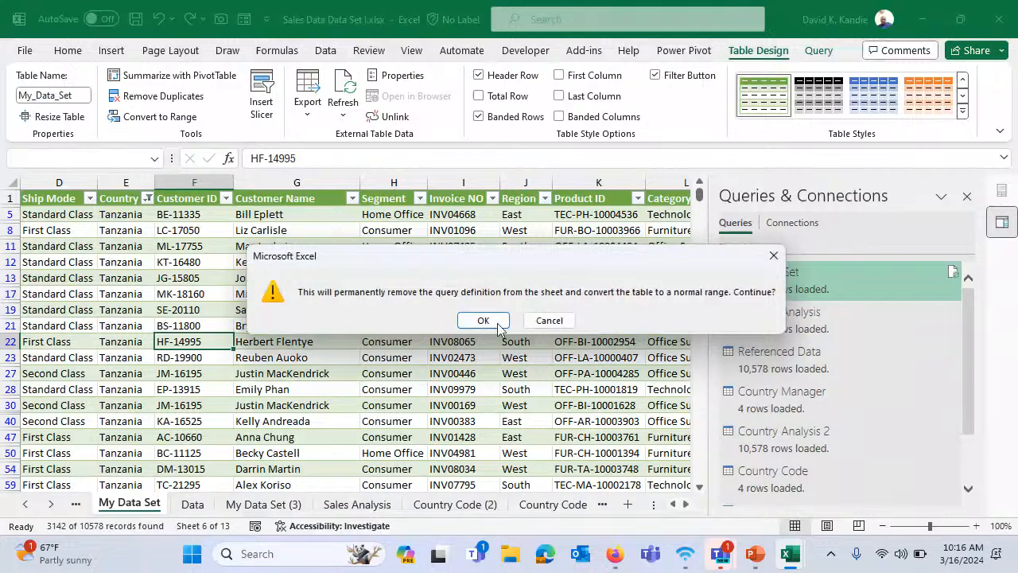
pyautogui.click(482, 320)
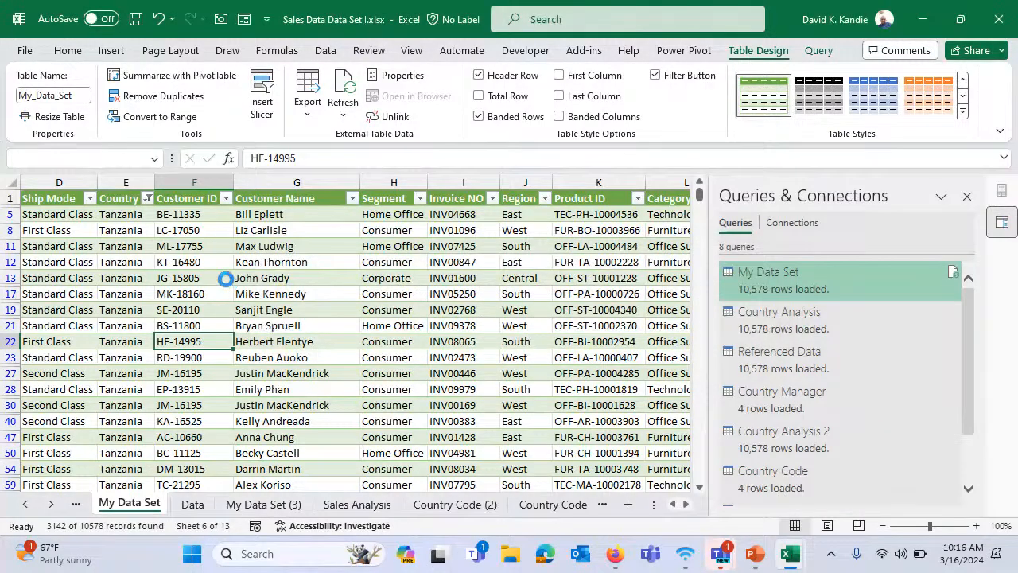
pyautogui.click(90, 259)
pyautogui.hotkey('ctrl', 'Up')
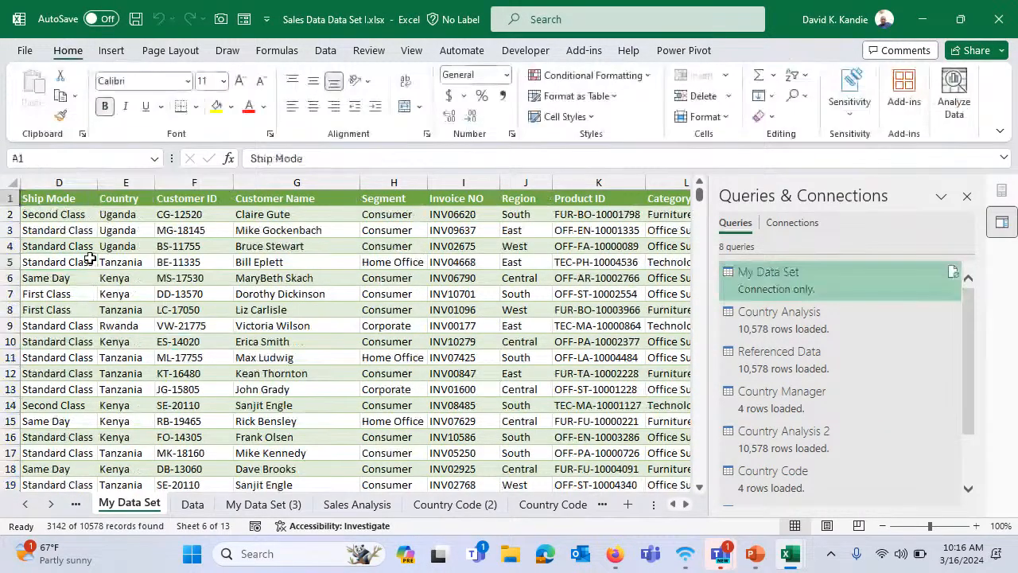
pyautogui.hotkey('ctrl', 'Left')
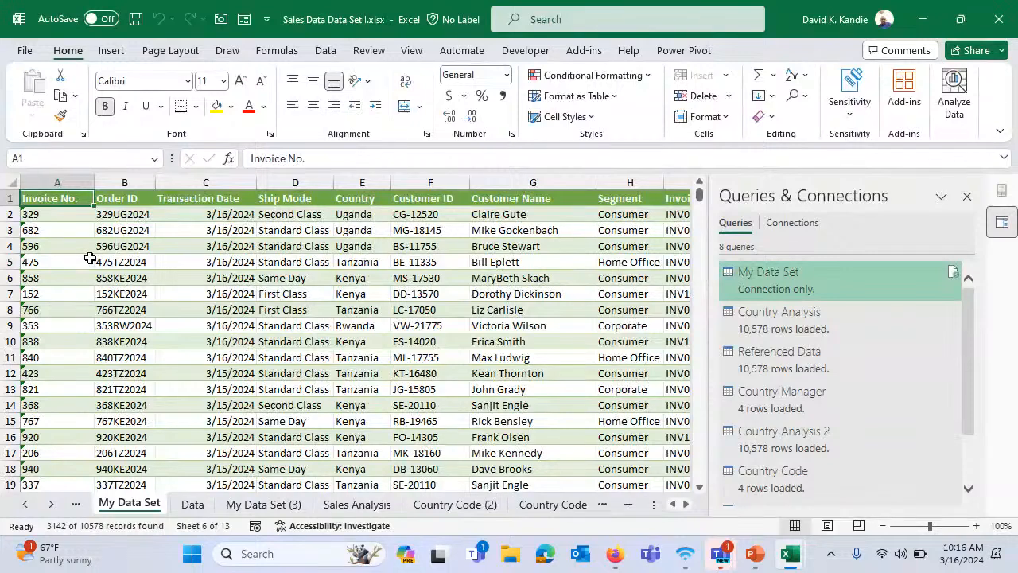
# Add filters to the My Data Set header row and filter the Country column to Tanzania only
pyautogui.click(372, 200)
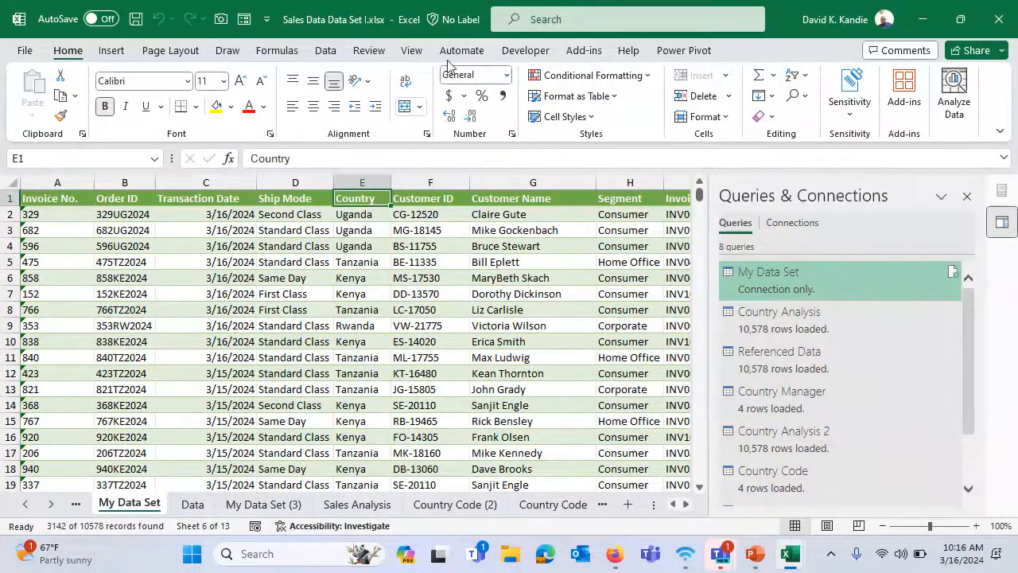
pyautogui.click(326, 50)
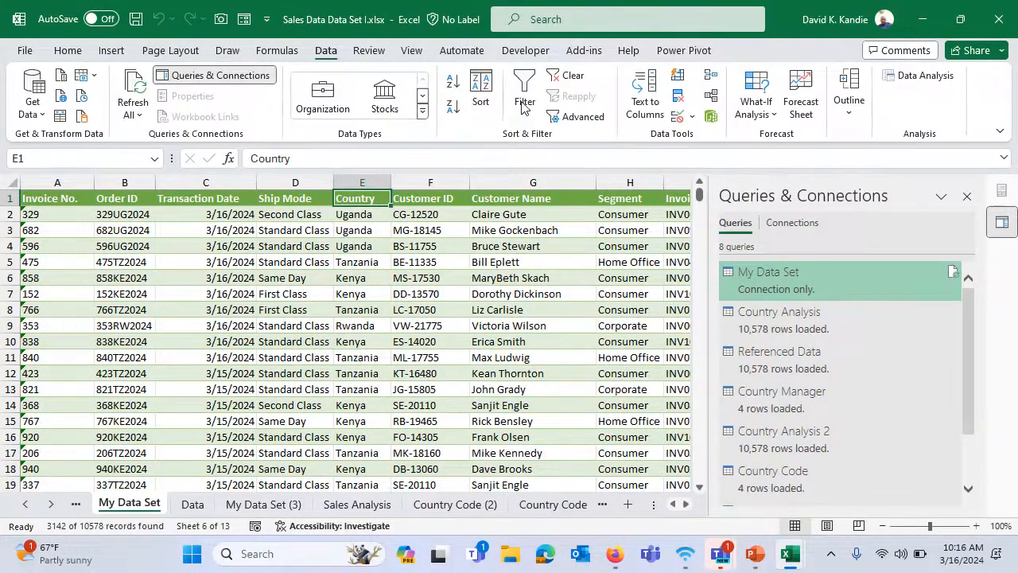
pyautogui.click(524, 92)
pyautogui.click(384, 198)
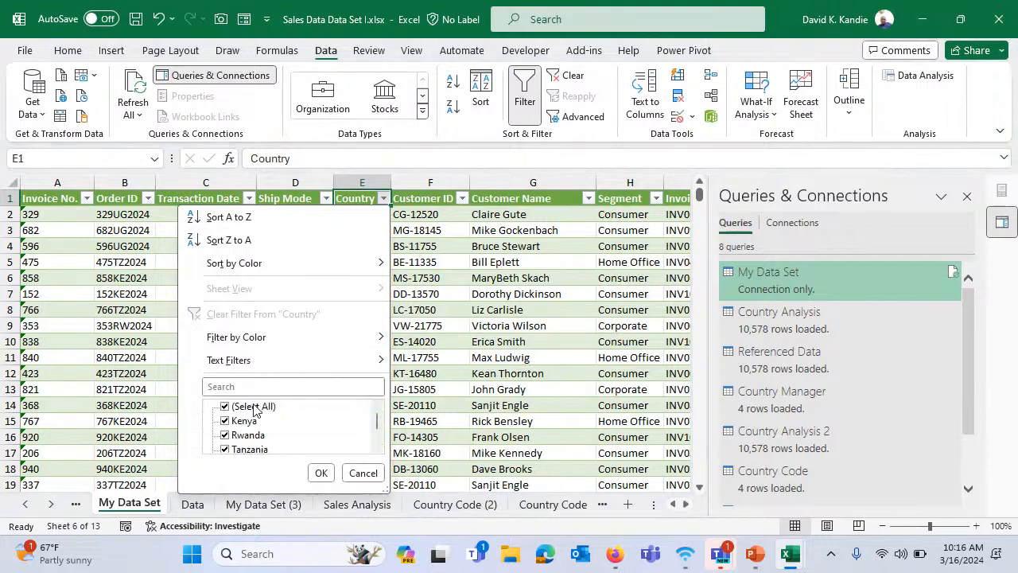
pyautogui.click(238, 407)
pyautogui.click(247, 449)
pyautogui.click(322, 472)
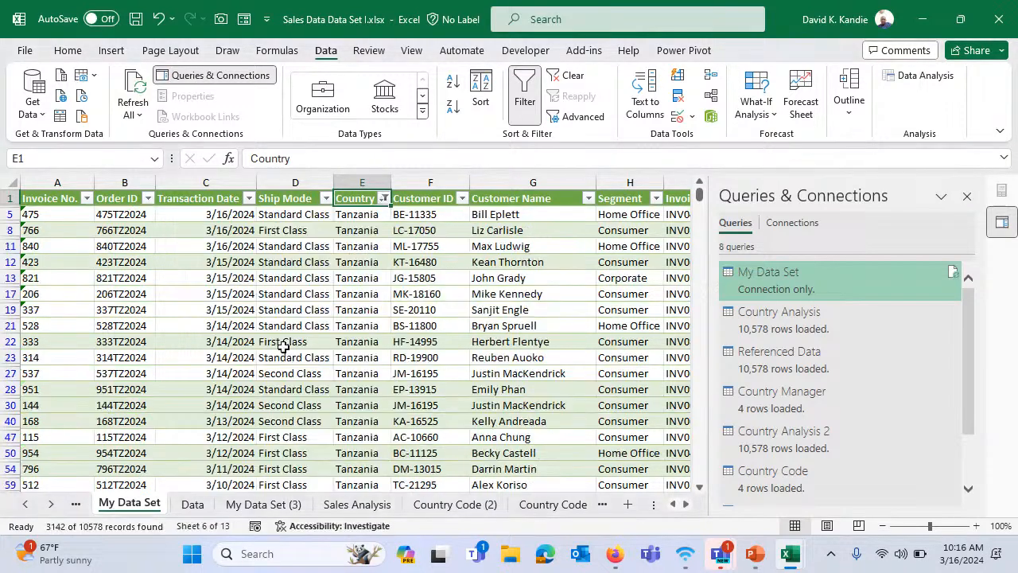
# Copy the filtered Tanzania rows with their headers and paste them at cell A1 of a new sheet in Book2
pyautogui.click(293, 310)
pyautogui.click(55, 200)
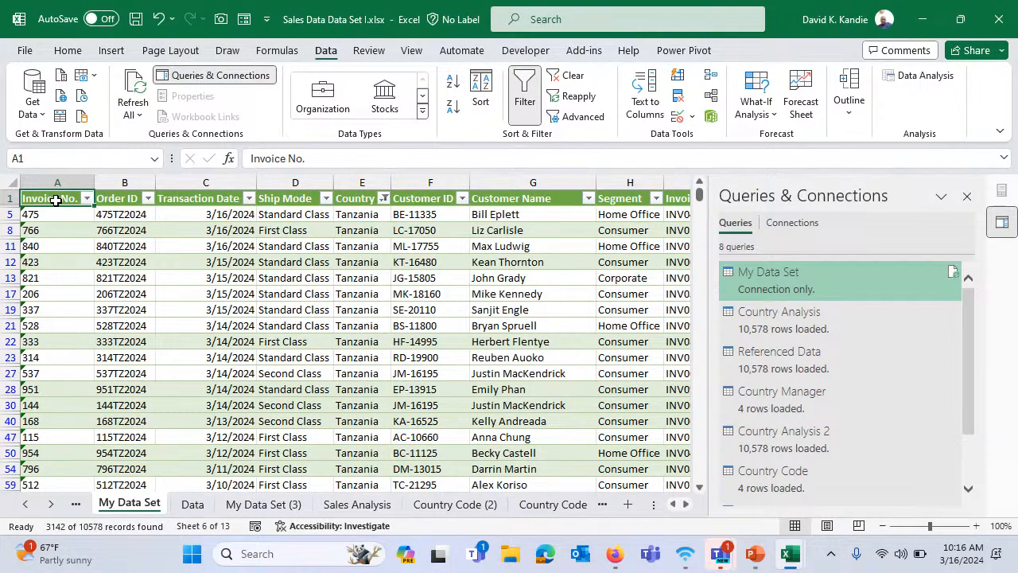
pyautogui.hotkey('ctrl', 'shift', 'Right')
pyautogui.hotkey('ctrl', 'shift', 'Down')
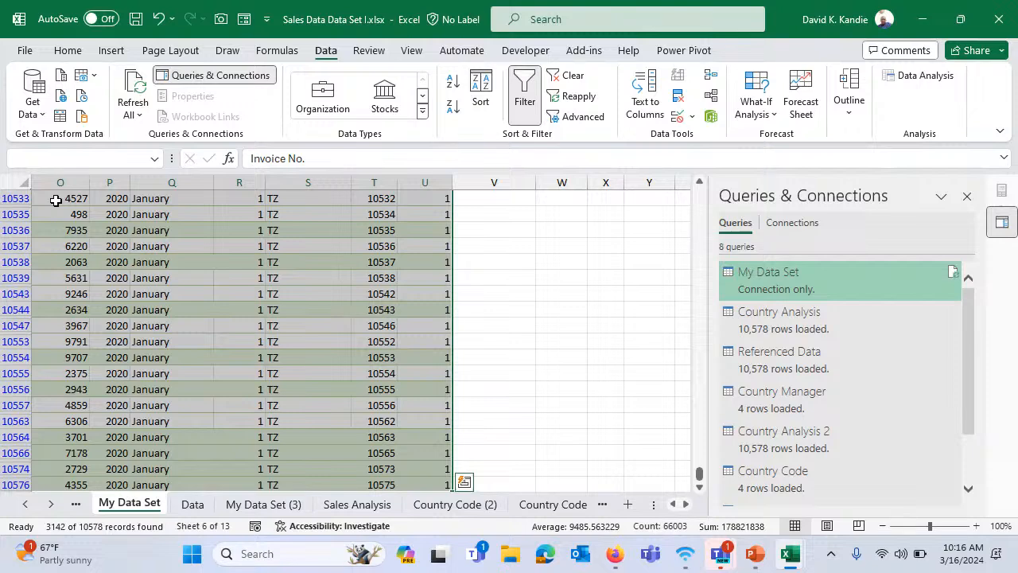
pyautogui.hotkey('ctrl', 'c')
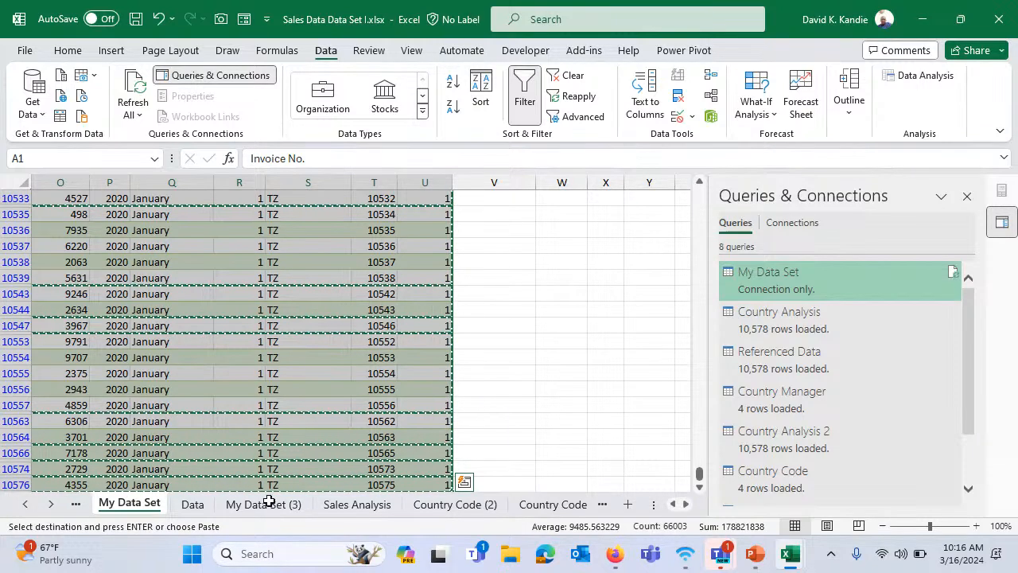
pyautogui.hotkey('alt', 'Tab')
pyautogui.click(364, 504)
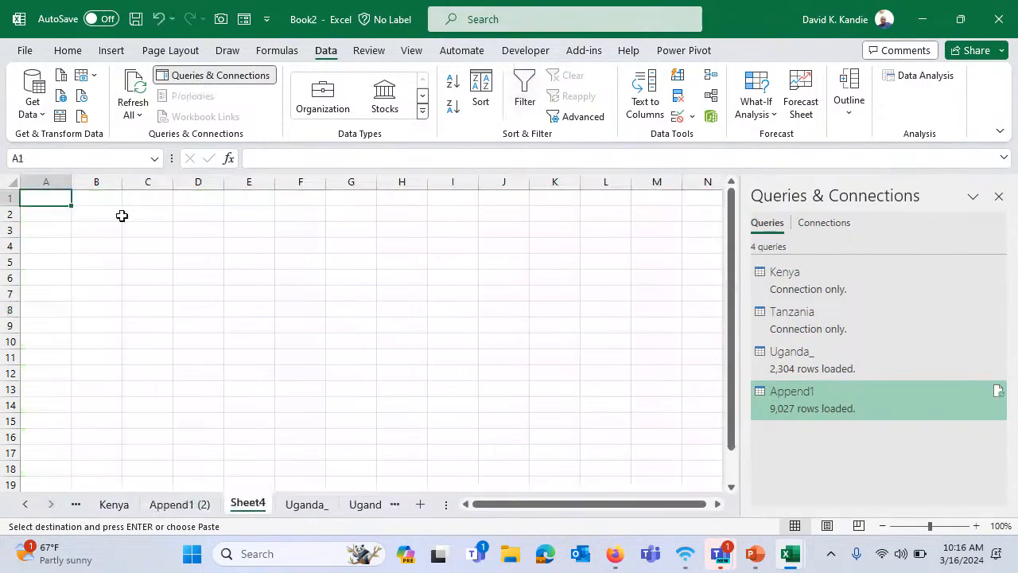
pyautogui.hotkey('ctrl', 'v')
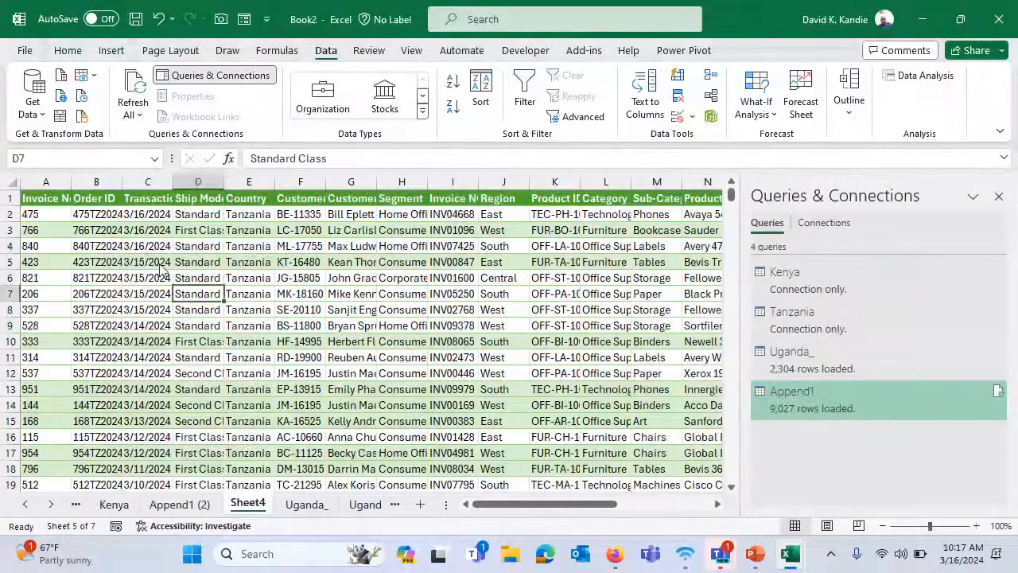
# Rename the new sheet holding the pasted rows as Tanzania
pyautogui.click(156, 248)
pyautogui.doubleClick(254, 506)
pyautogui.write('Tanzania')
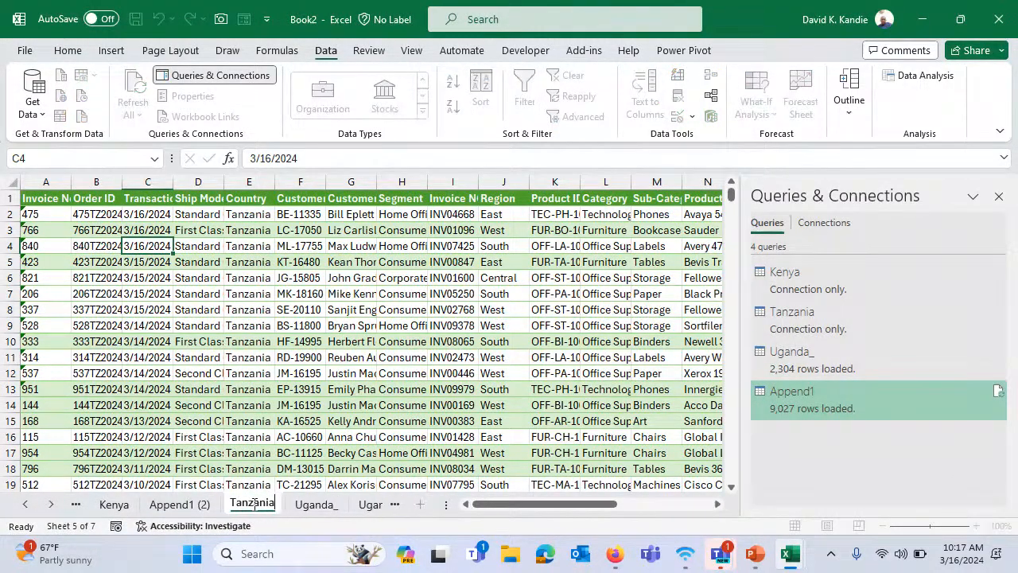
pyautogui.press('Return')
# Turn the Tanzania sheet's data range A1:U3143 into a table with headers and name the table Tz
pyautogui.click(292, 347)
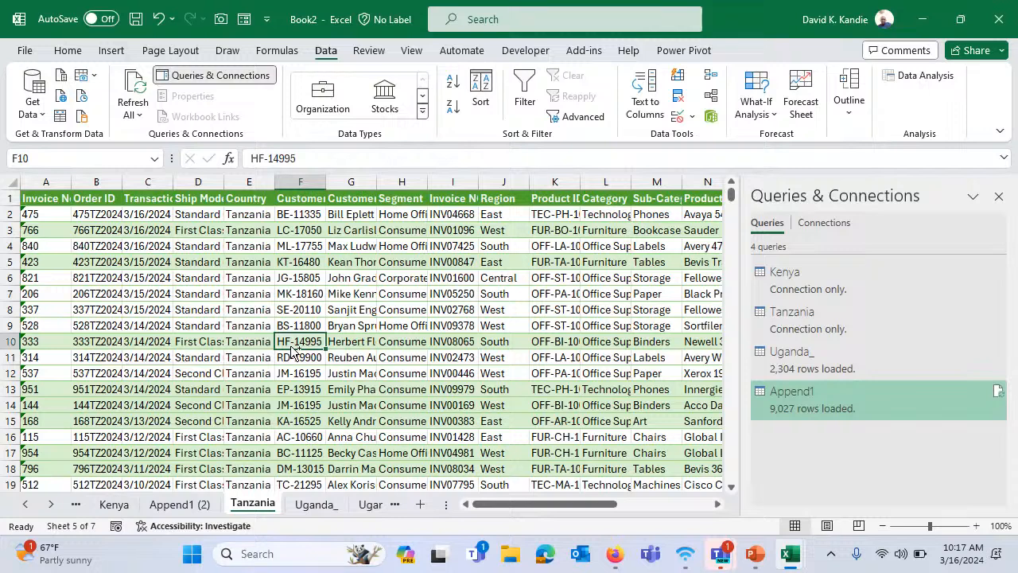
pyautogui.hotkey('ctrl', 't')
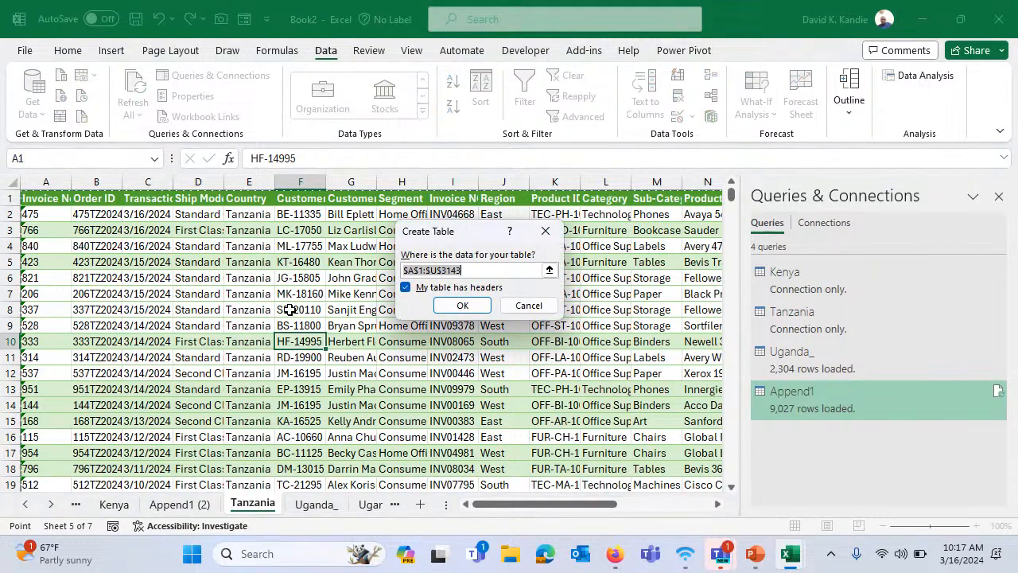
pyautogui.click(442, 307)
pyautogui.doubleClick(55, 94)
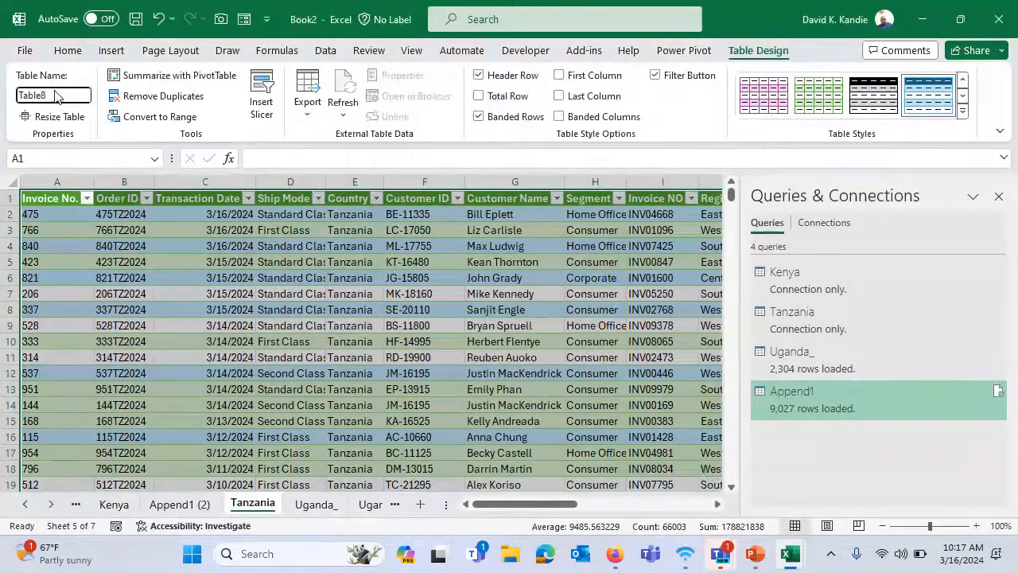
pyautogui.write('Tz')
pyautogui.press('Return')
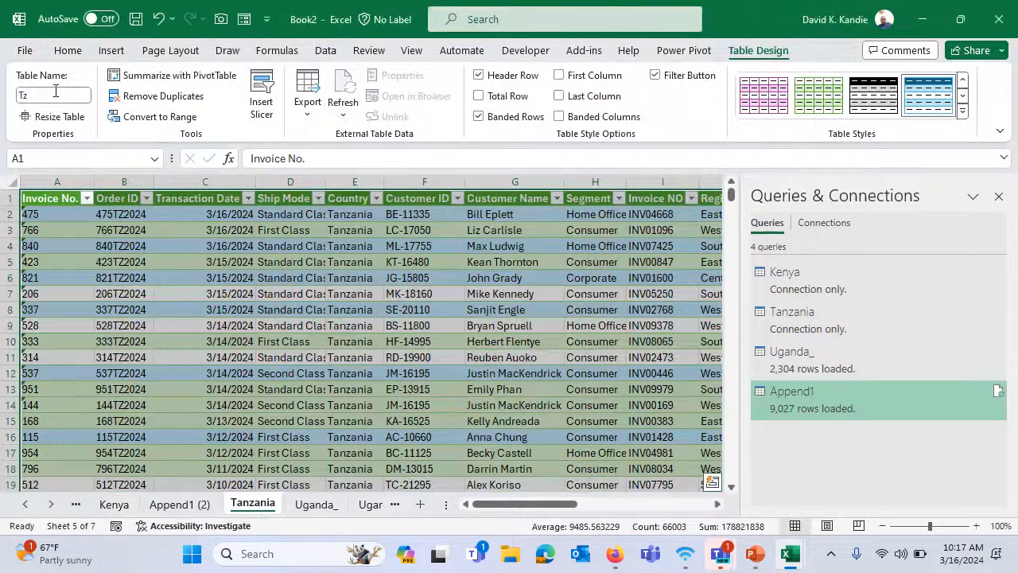
pyautogui.click(123, 245)
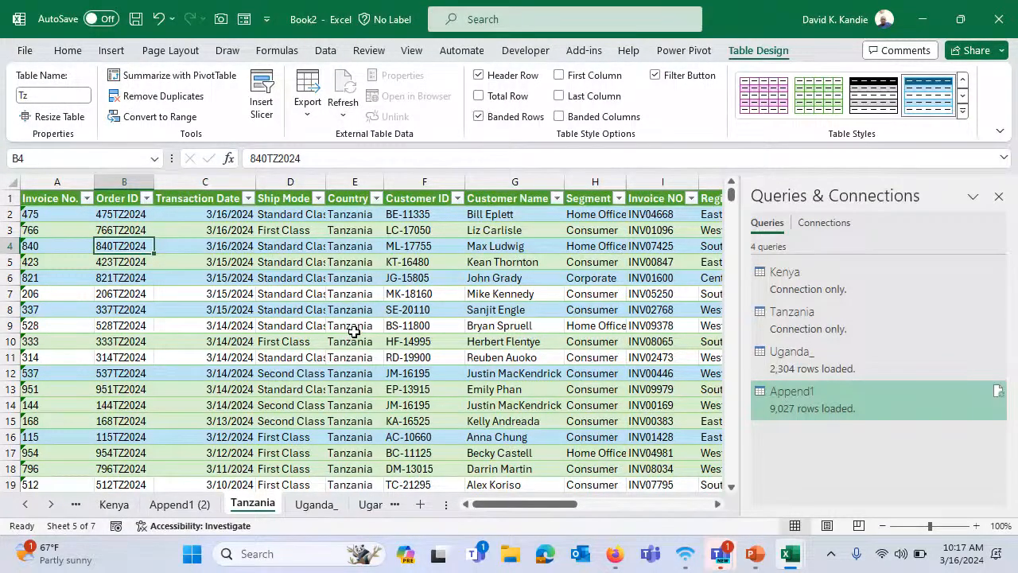
pyautogui.click(253, 252)
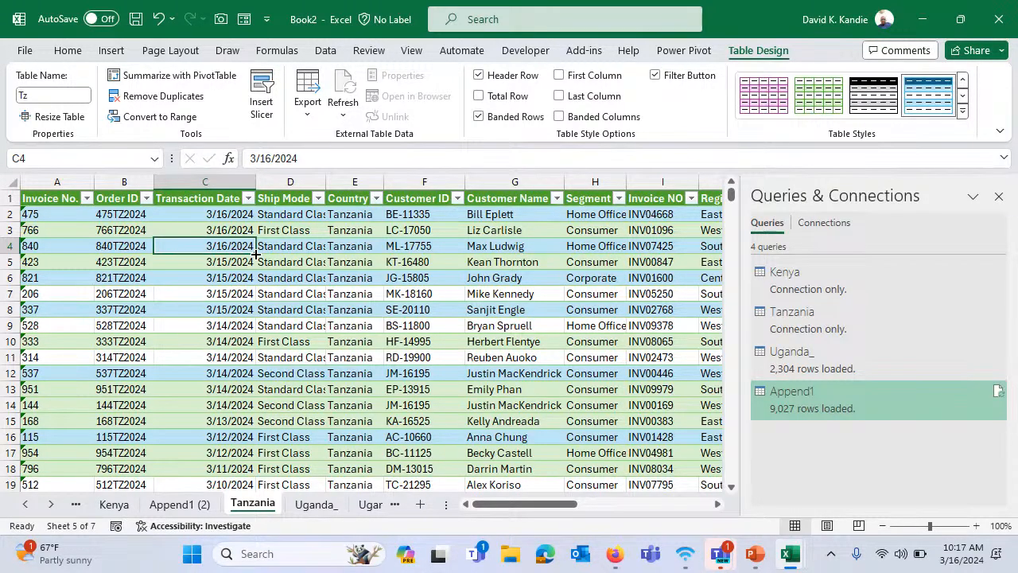
pyautogui.click(329, 53)
pyautogui.click(40, 113)
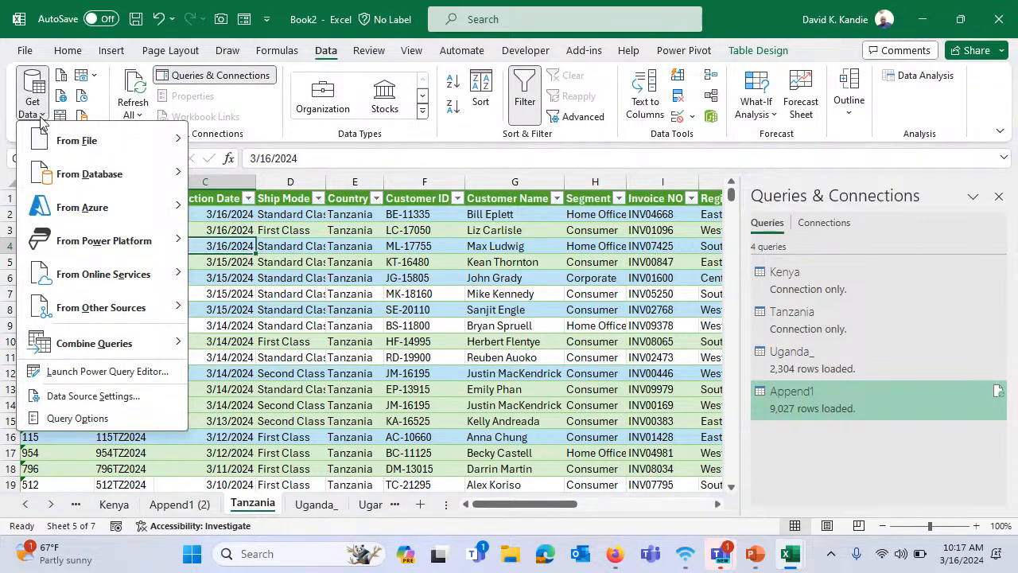
pyautogui.moveTo(71, 156)
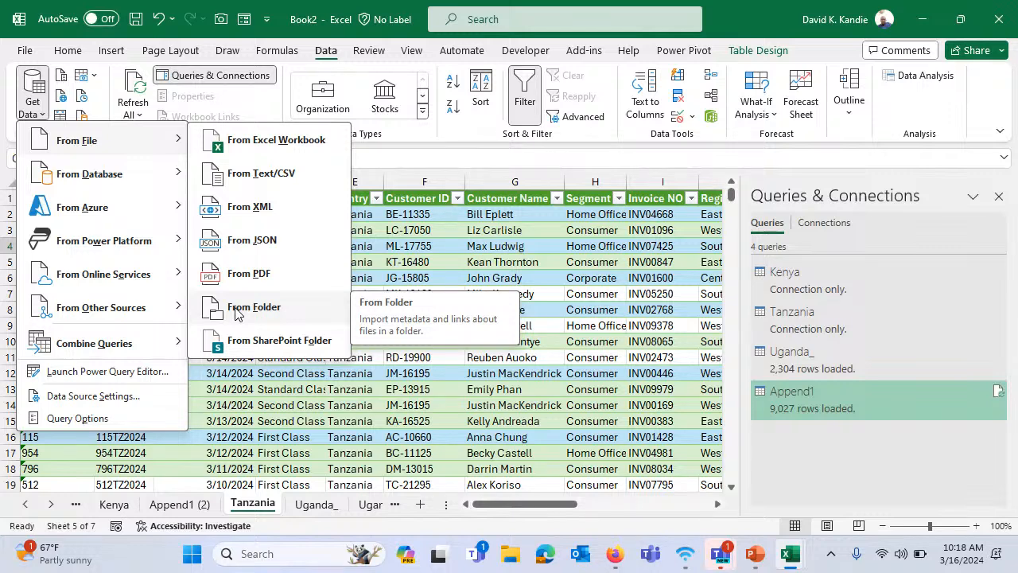
pyautogui.click(536, 230)
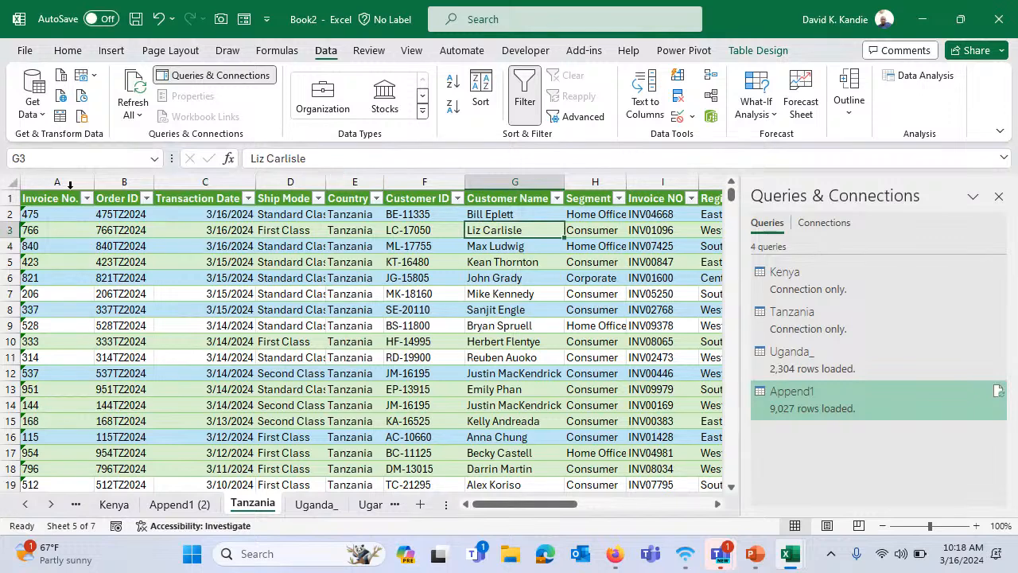
pyautogui.click(9, 198)
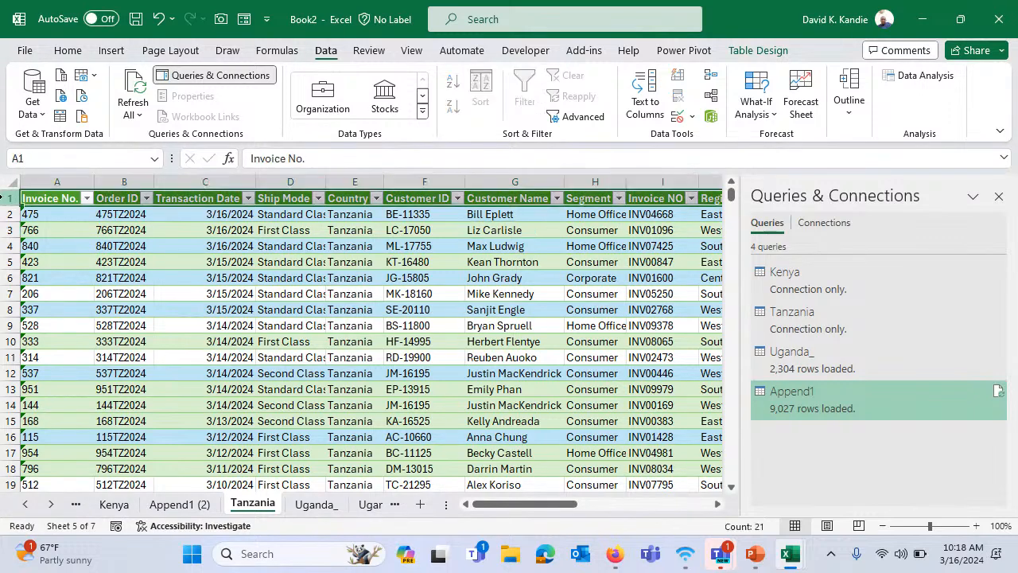
pyautogui.click(173, 308)
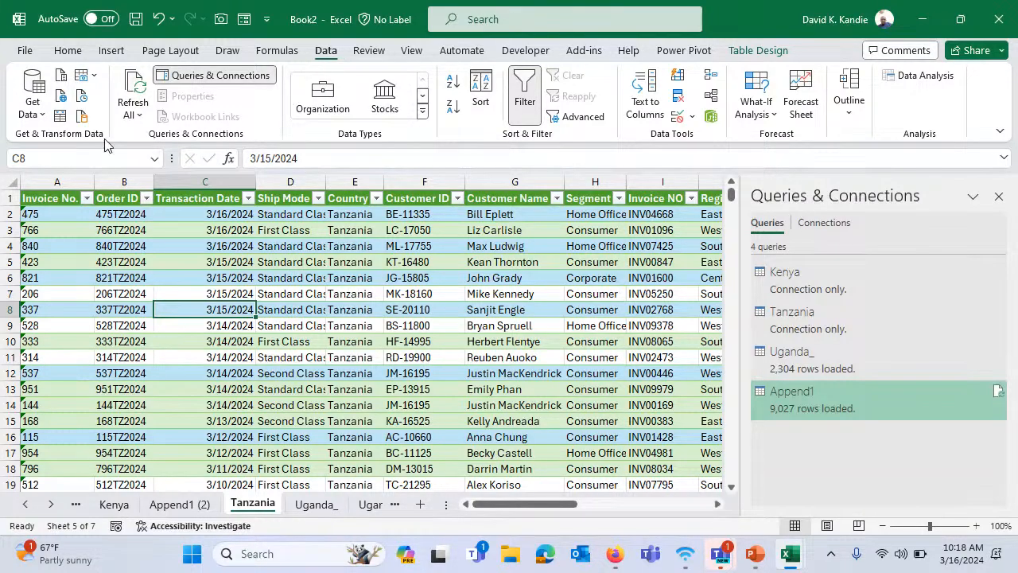
# Create a blank query from the other data sources in the Power Query Editor
pyautogui.click(31, 104)
pyautogui.moveTo(58, 140)
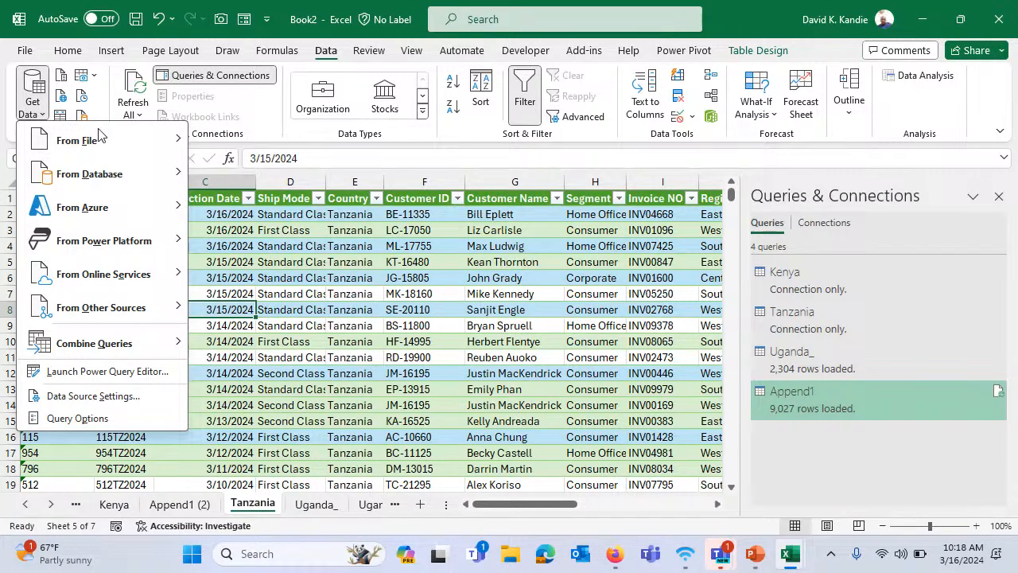
pyautogui.moveTo(125, 308)
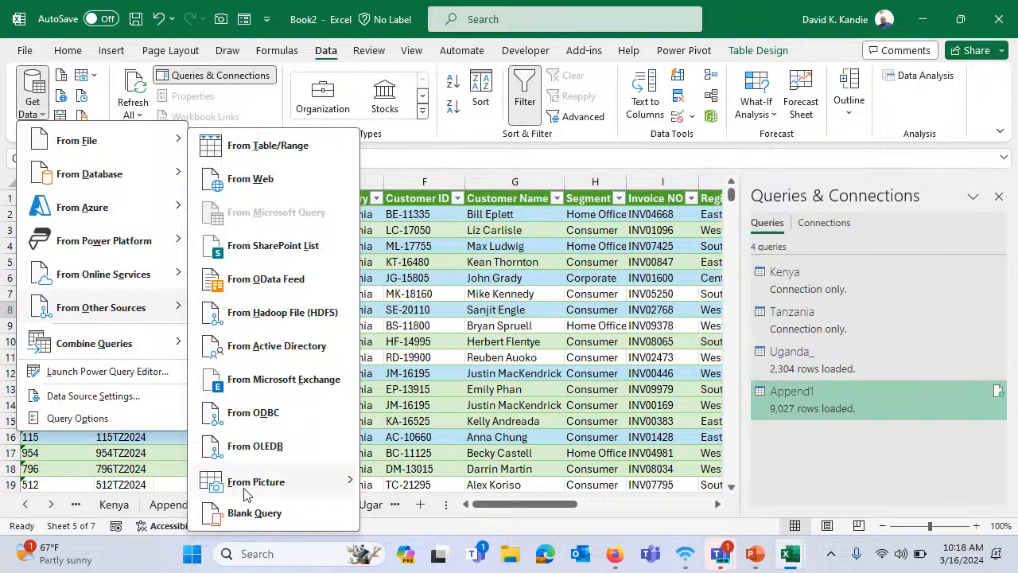
pyautogui.click(255, 512)
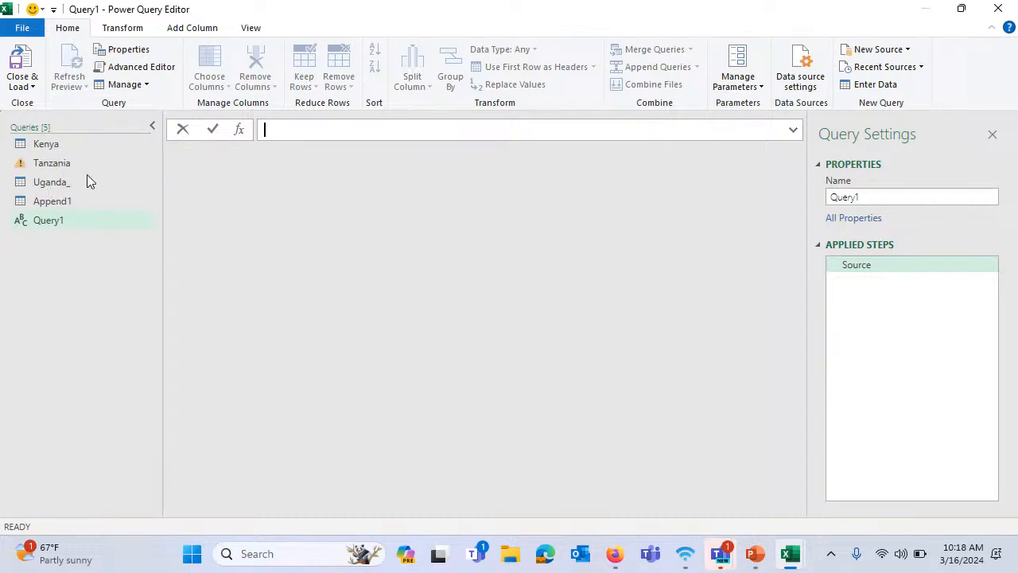
pyautogui.write('=Ex')
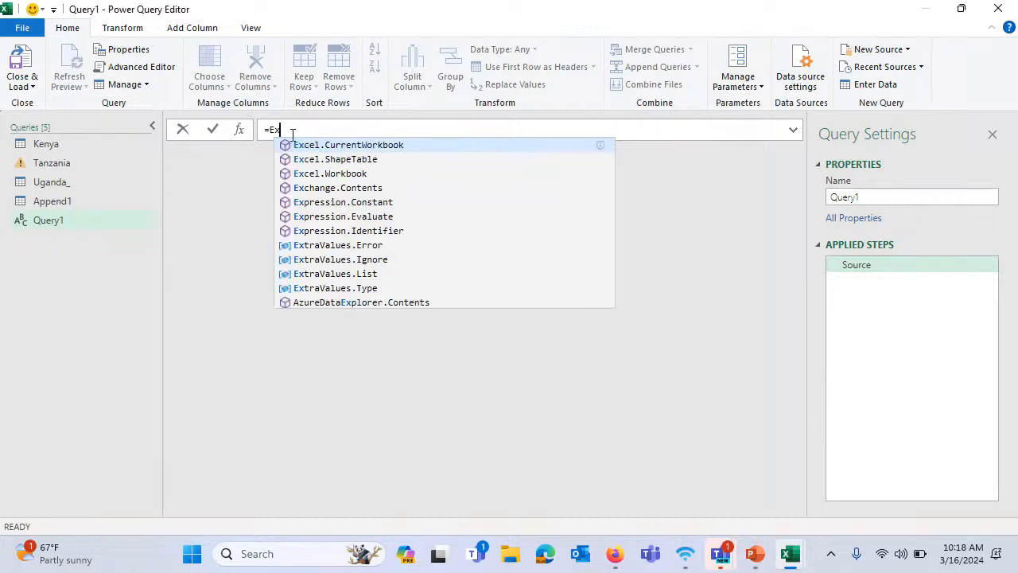
pyautogui.write('cel')
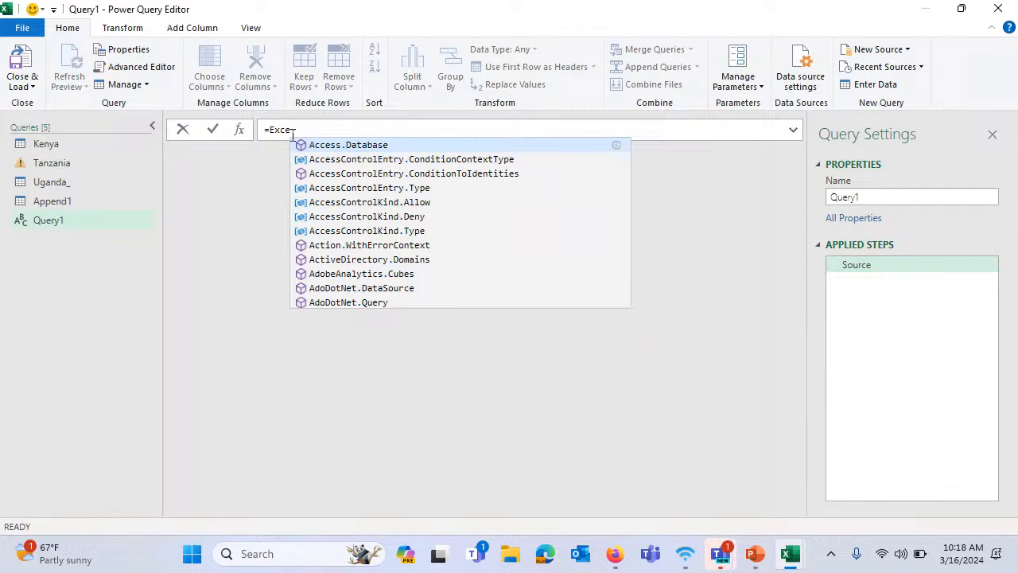
pyautogui.press('BackSpace')
pyautogui.press('BackSpace')
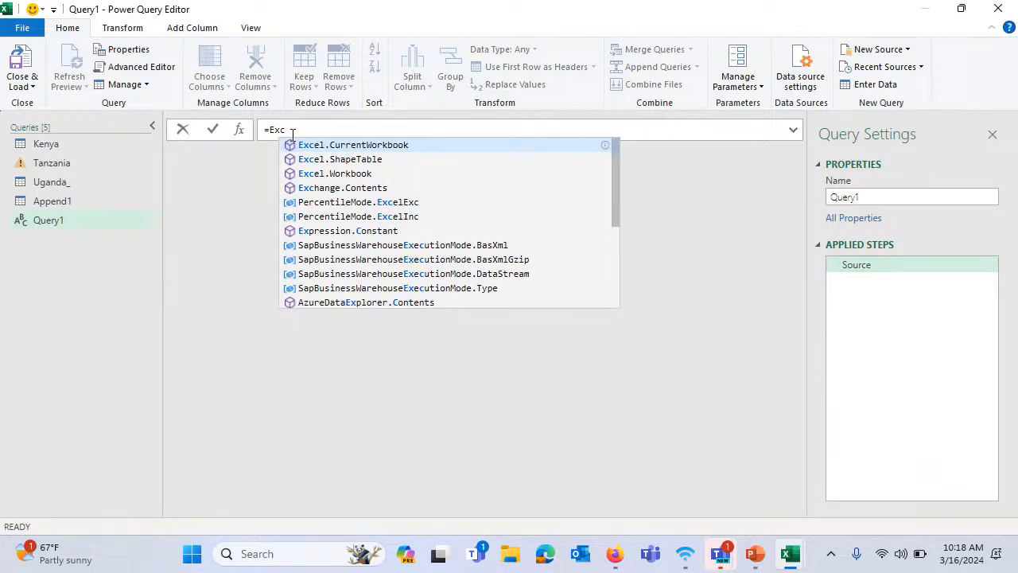
pyautogui.write('e')
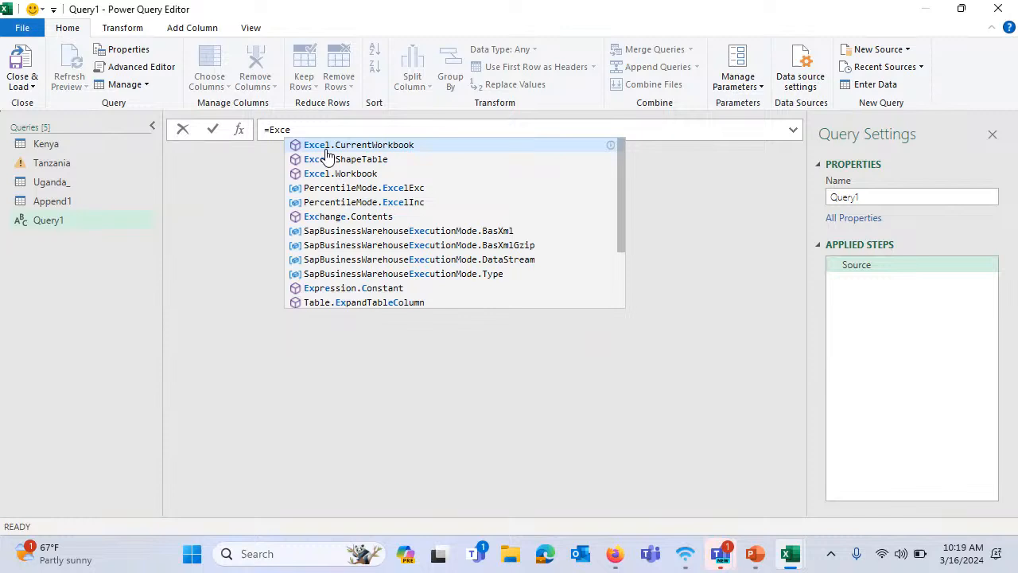
pyautogui.press('BackSpace')
pyautogui.press('BackSpace')
pyautogui.press('BackSpace')
pyautogui.press('BackSpace')
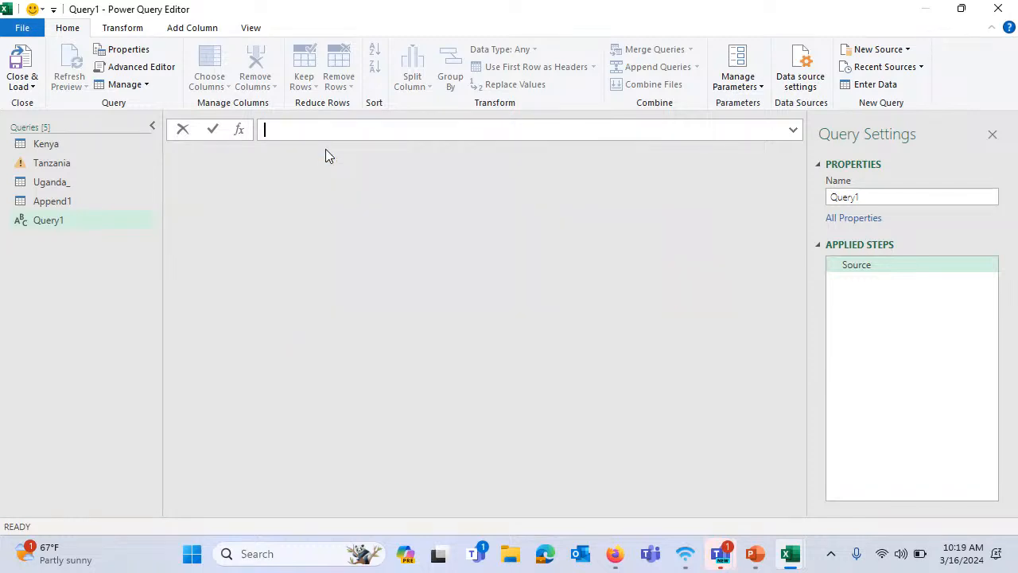
# Enter the source formula = Excel.CurrentWorkbook() in the blank query to list the workbook's tables
pyautogui.write('E')
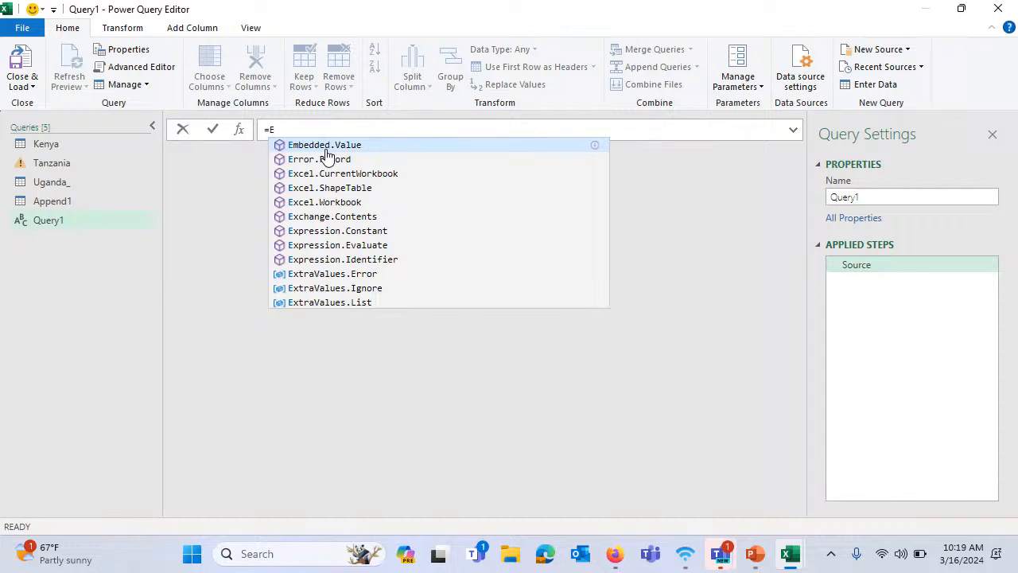
pyautogui.write('xc')
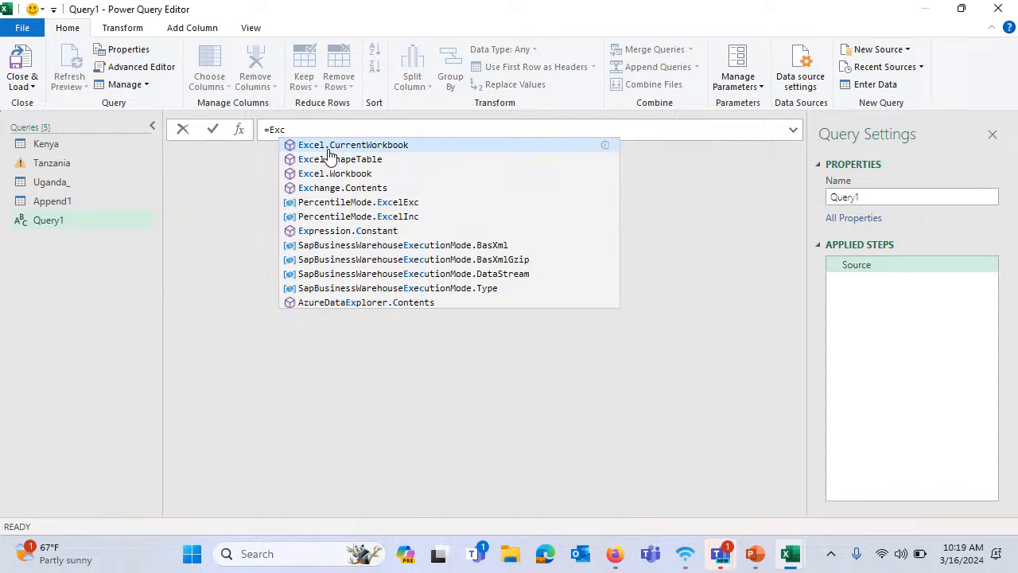
pyautogui.click(333, 146)
pyautogui.press('Return')
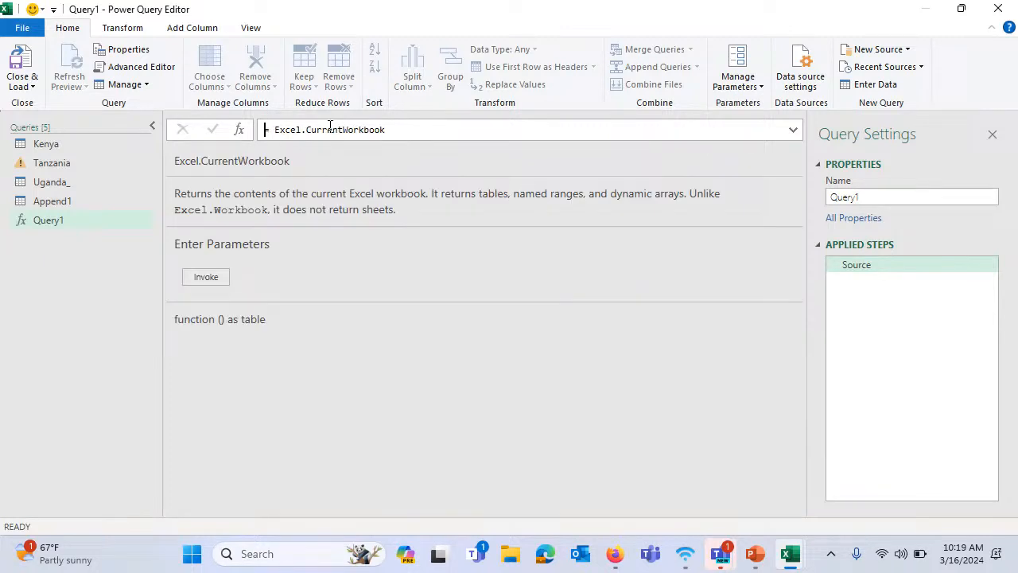
pyautogui.click(395, 130)
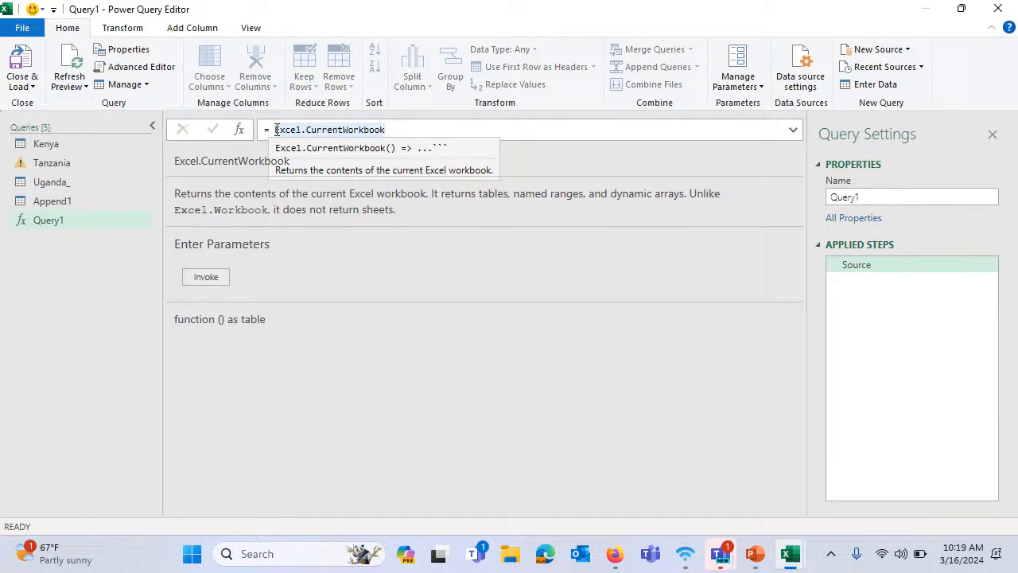
pyautogui.doubleClick(312, 131)
pyautogui.click(312, 132)
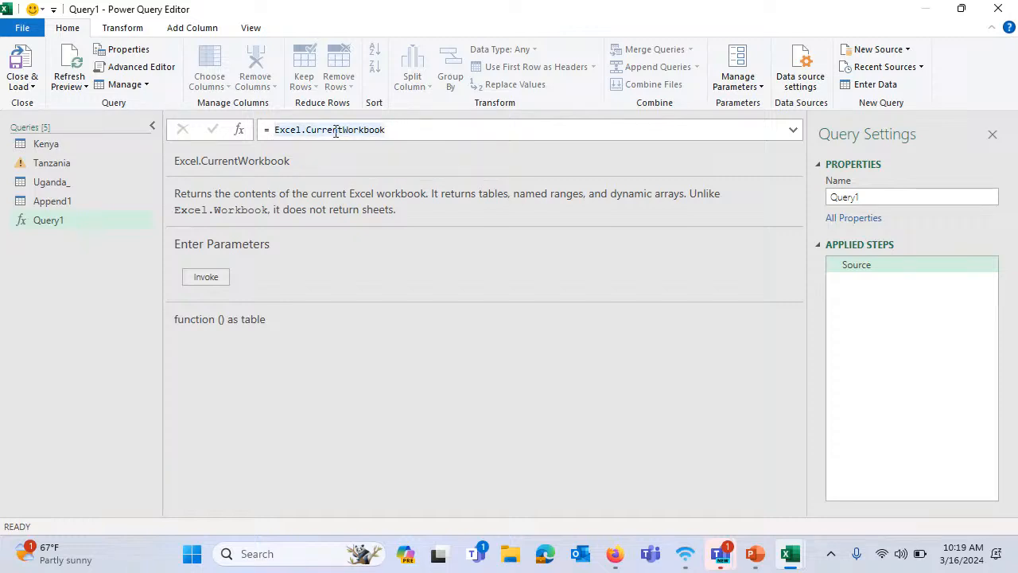
pyautogui.click(397, 133)
pyautogui.write('()')
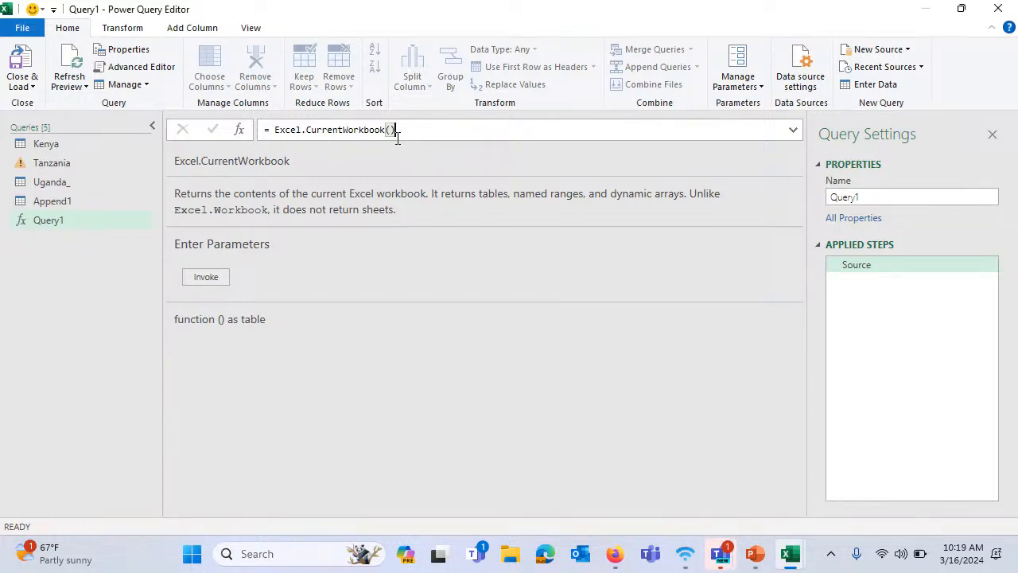
pyautogui.press('Return')
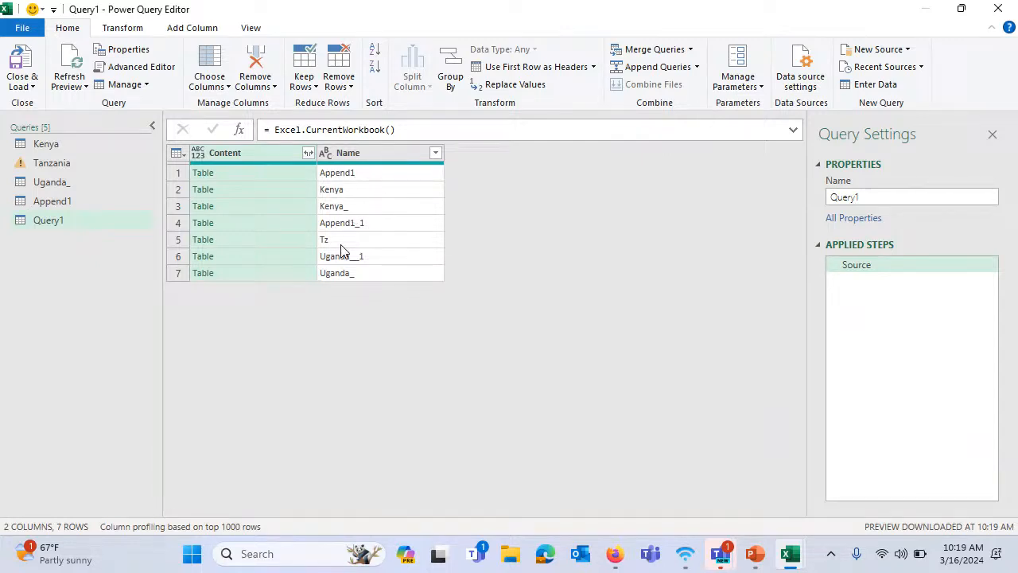
# Filter the Name column to keep only the Kenya_, Tz and Uganda_ tables
pyautogui.click(434, 156)
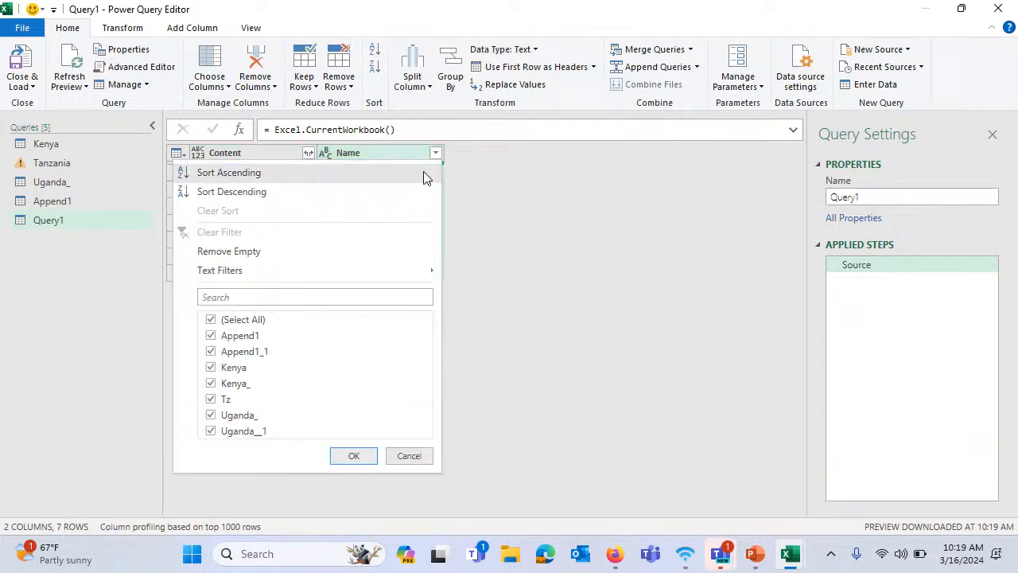
pyautogui.click(245, 318)
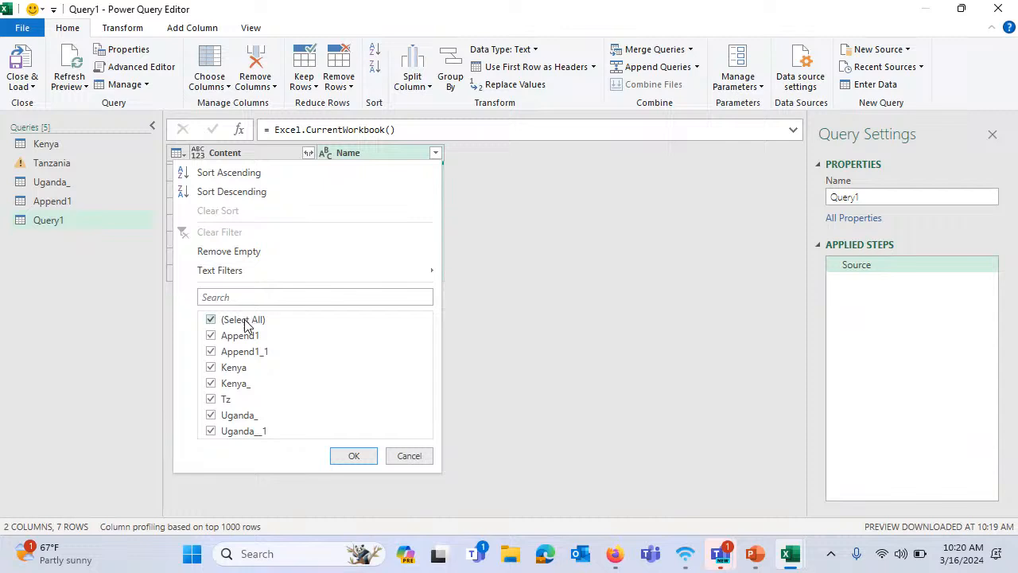
pyautogui.click(211, 368)
pyautogui.click(211, 367)
pyautogui.click(211, 384)
pyautogui.click(211, 401)
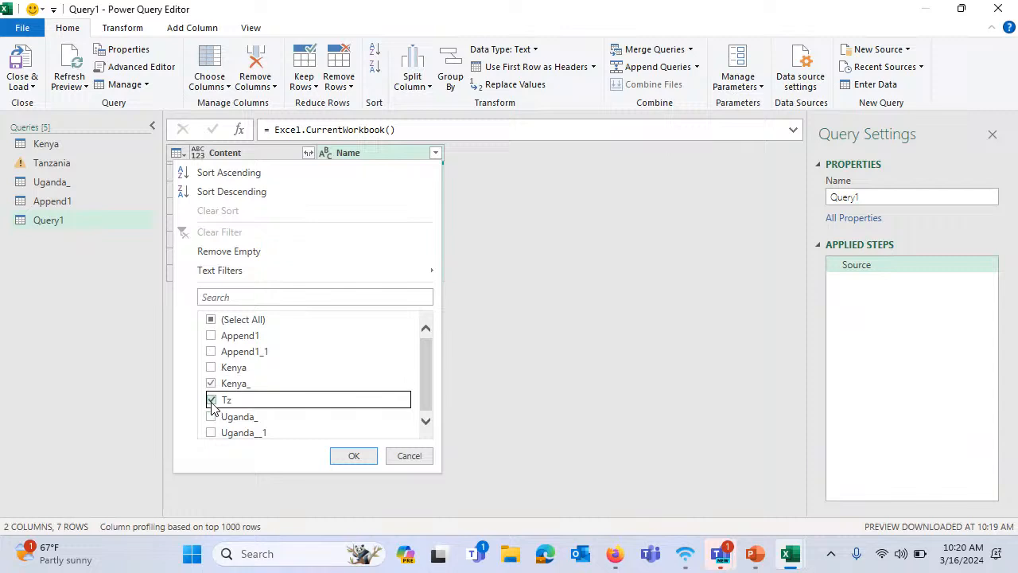
pyautogui.click(211, 417)
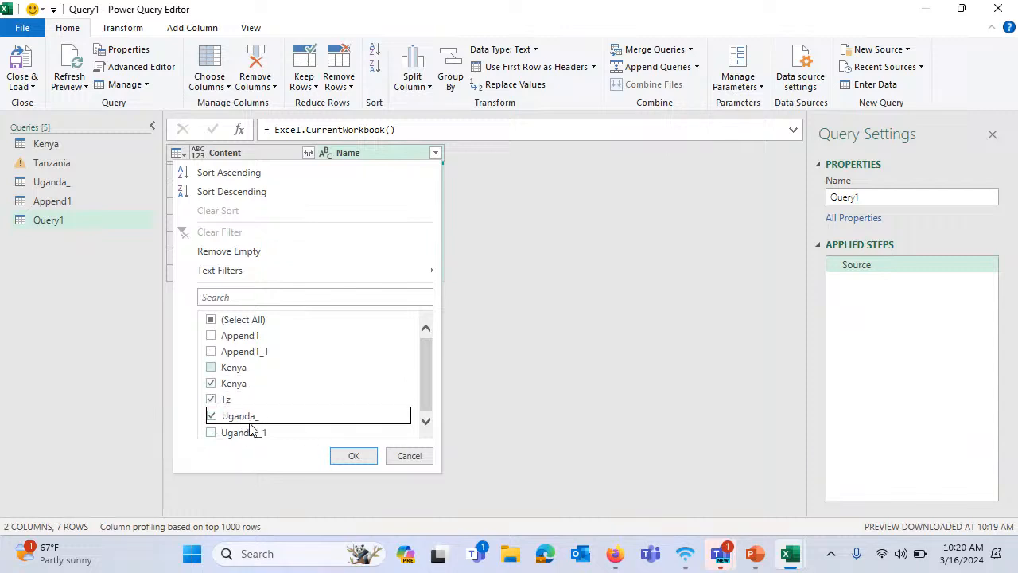
pyautogui.click(364, 459)
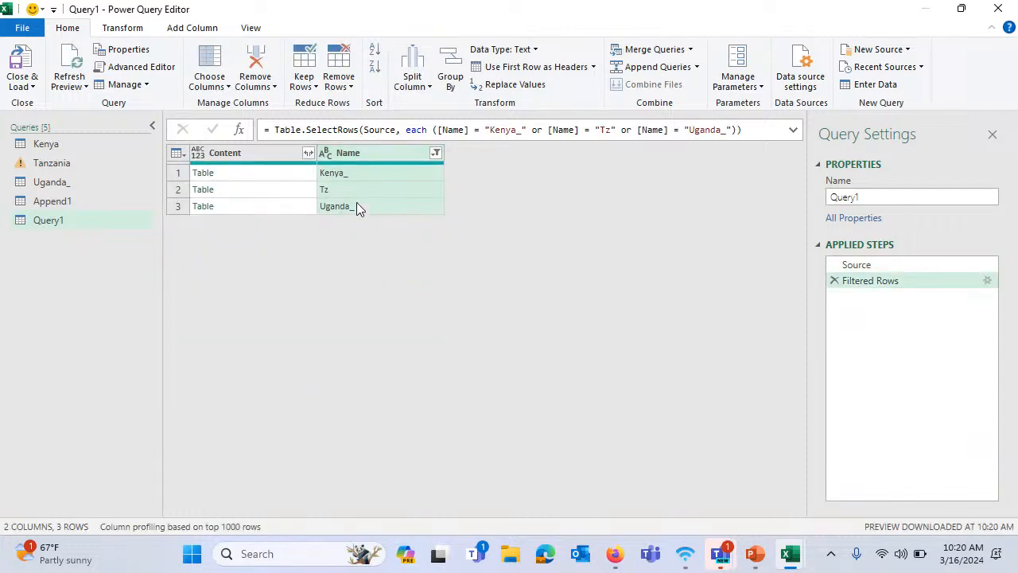
# Expand the Content column into all its columns except Index, keeping the original column name as prefix
pyautogui.click(308, 154)
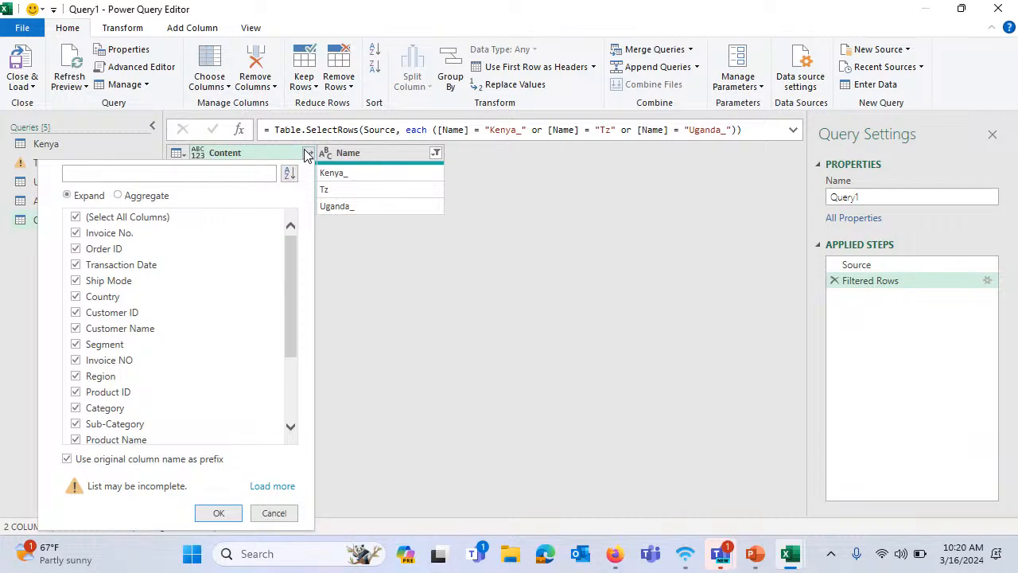
pyautogui.scroll(-4, 162, 310)
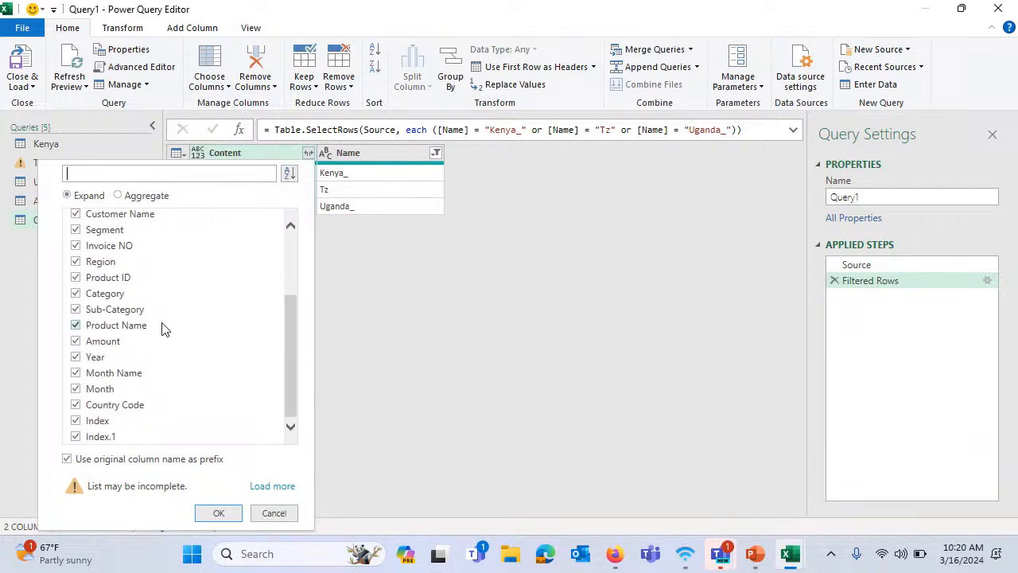
pyautogui.scroll(1, 167, 370)
pyautogui.scroll(-1, 156, 347)
pyautogui.moveTo(294, 342); pyautogui.dragTo(294, 377)
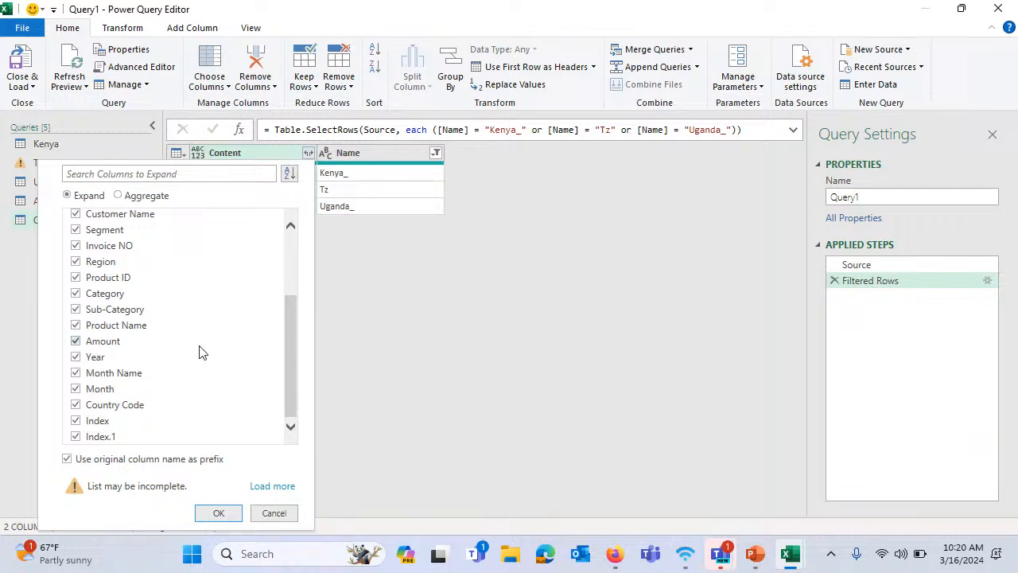
pyautogui.click(76, 421)
pyautogui.scroll(1, 176, 338)
pyautogui.scroll(7, 198, 313)
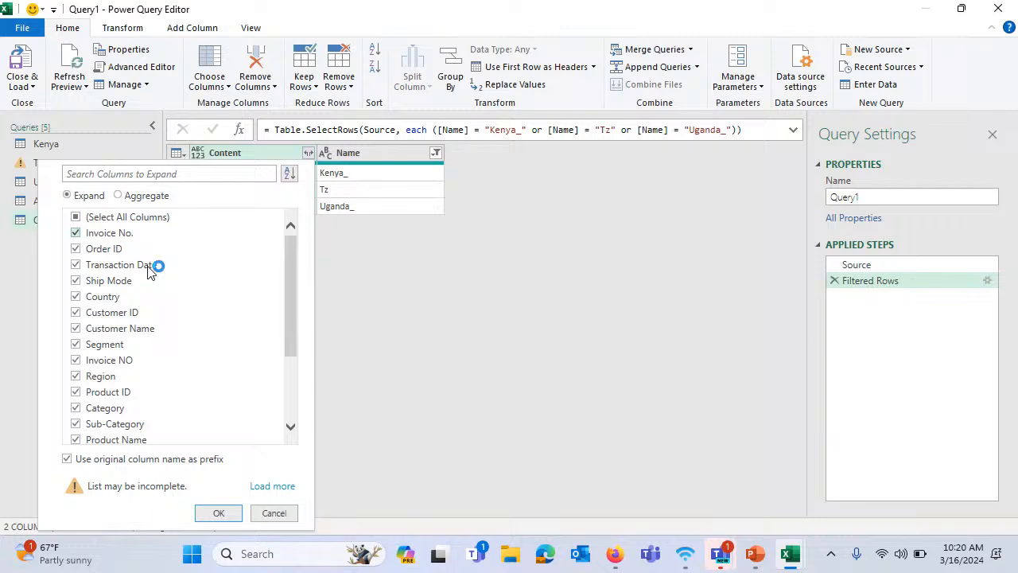
pyautogui.click(221, 513)
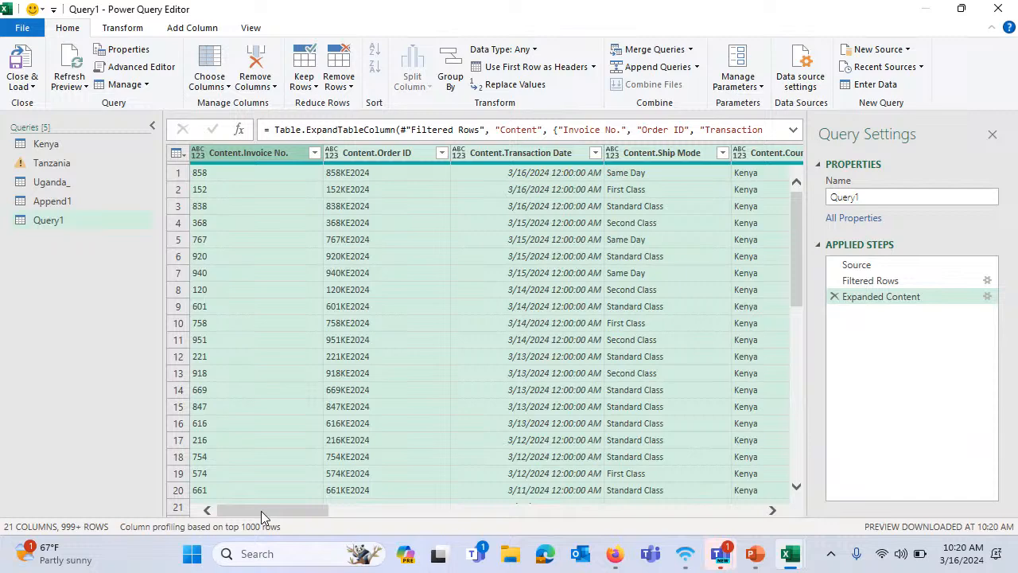
# Load the complete filter list of the Name column, keep every table selected, and close and load the query to the workbook
pyautogui.moveTo(261, 511); pyautogui.dragTo(757, 490)
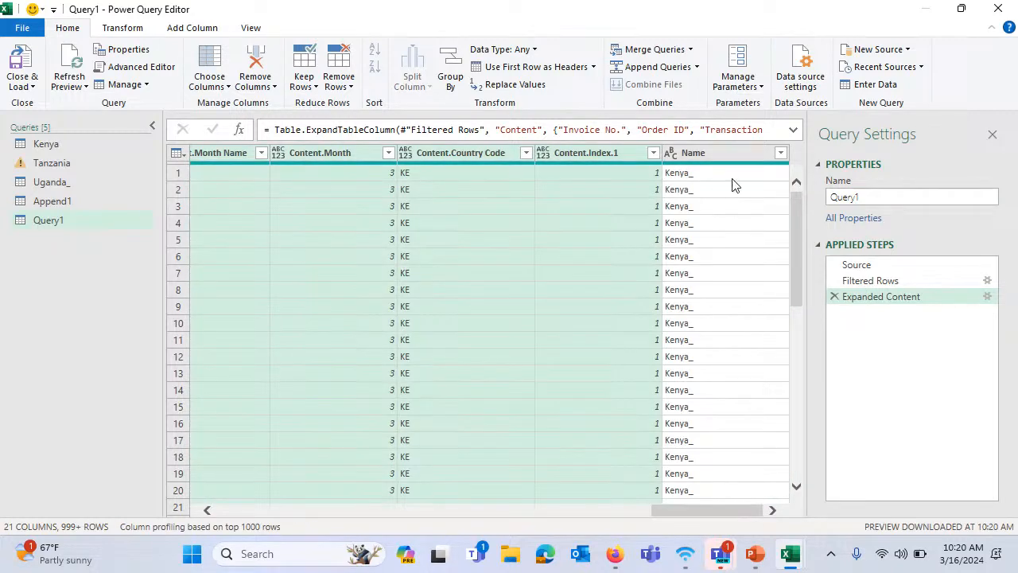
pyautogui.click(782, 153)
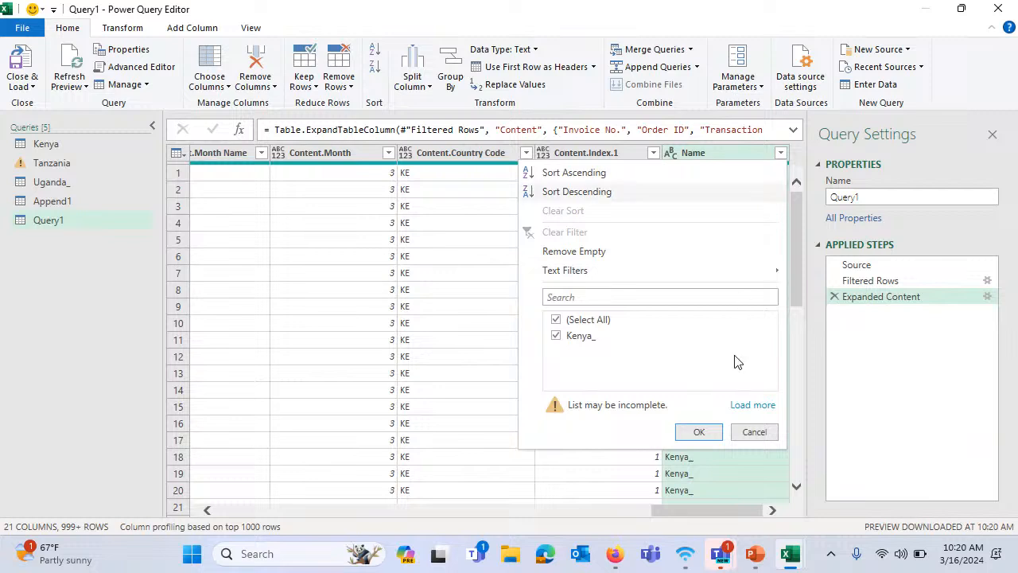
pyautogui.click(748, 404)
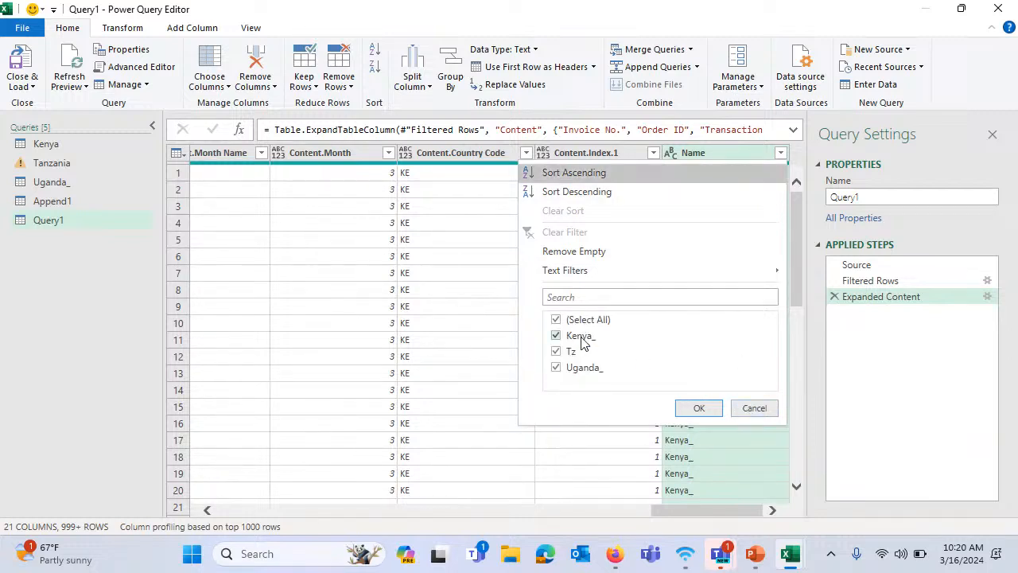
pyautogui.click(699, 409)
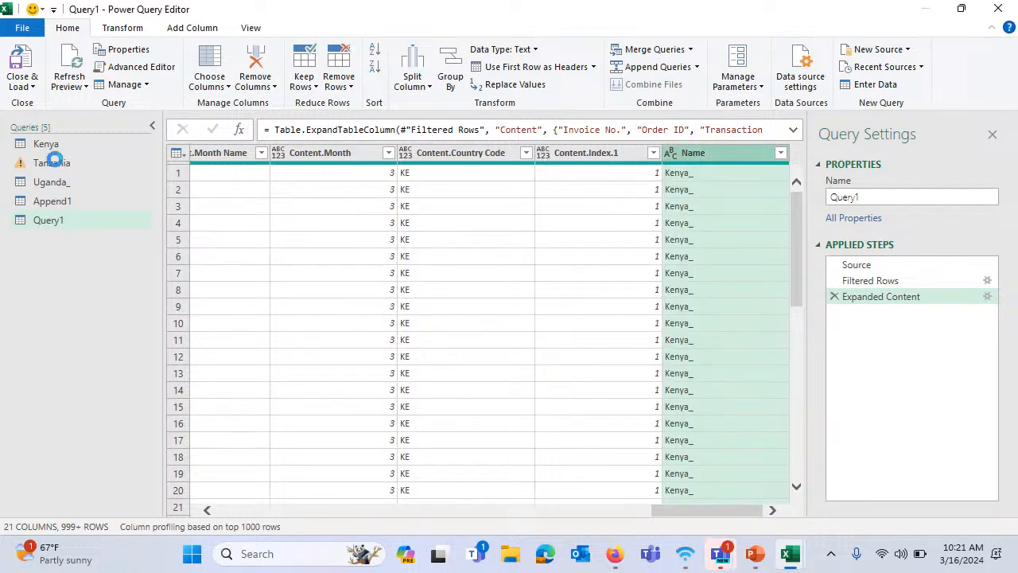
pyautogui.click(33, 86)
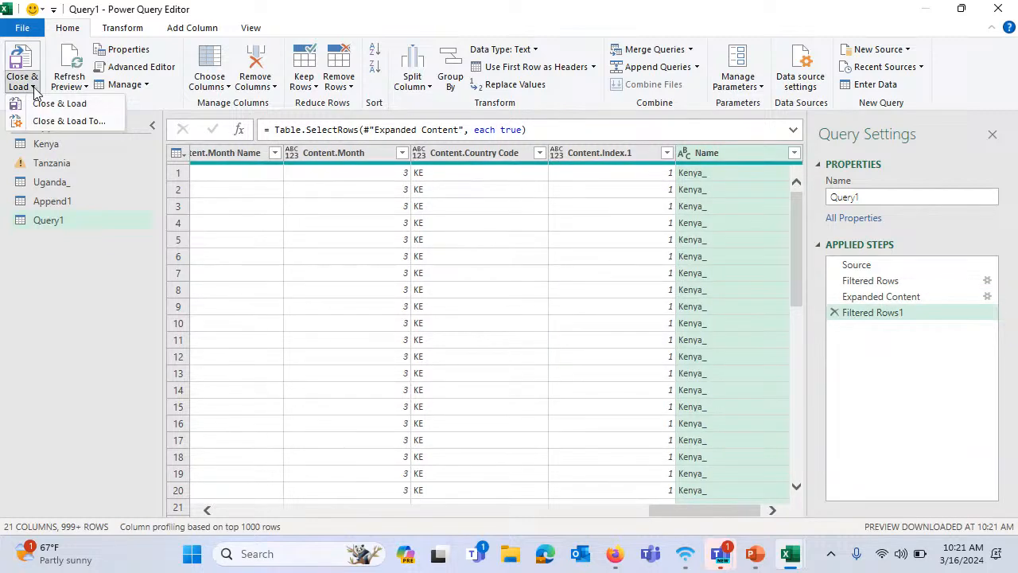
pyautogui.click(55, 105)
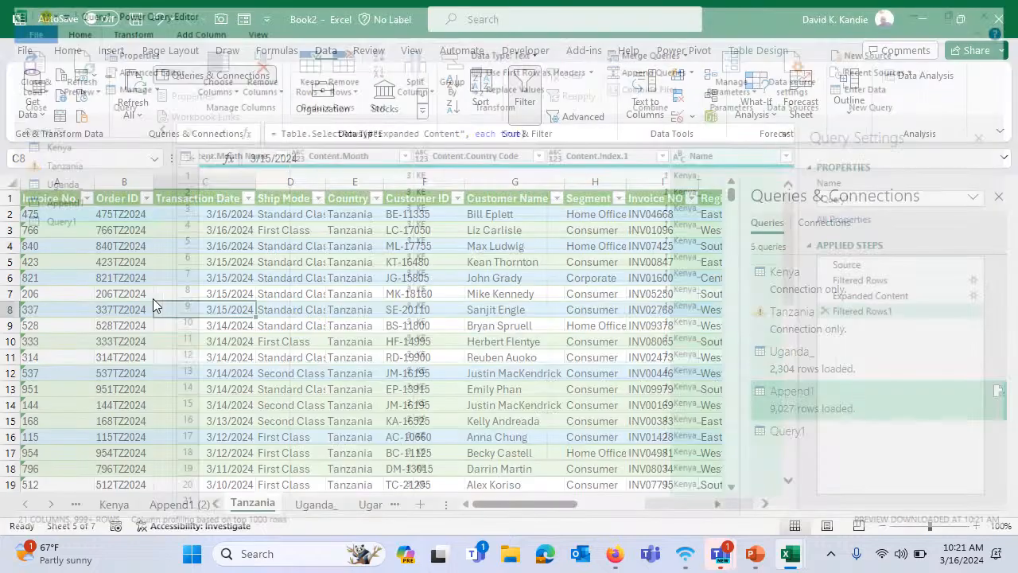
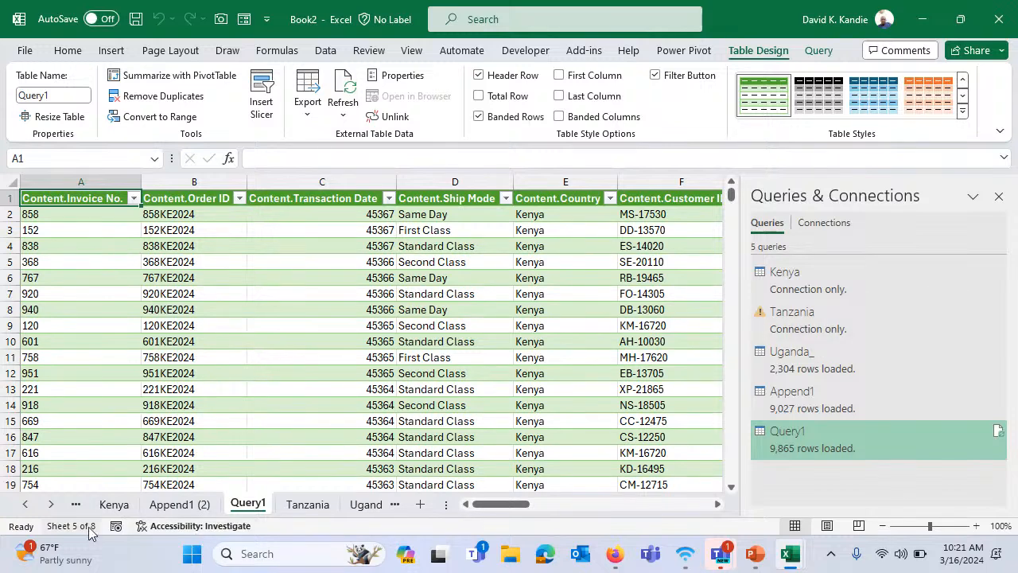
# Look through the workbook's sheets, including the Tanzania and Uganda source sheets
pyautogui.click(51, 504)
pyautogui.click(51, 504)
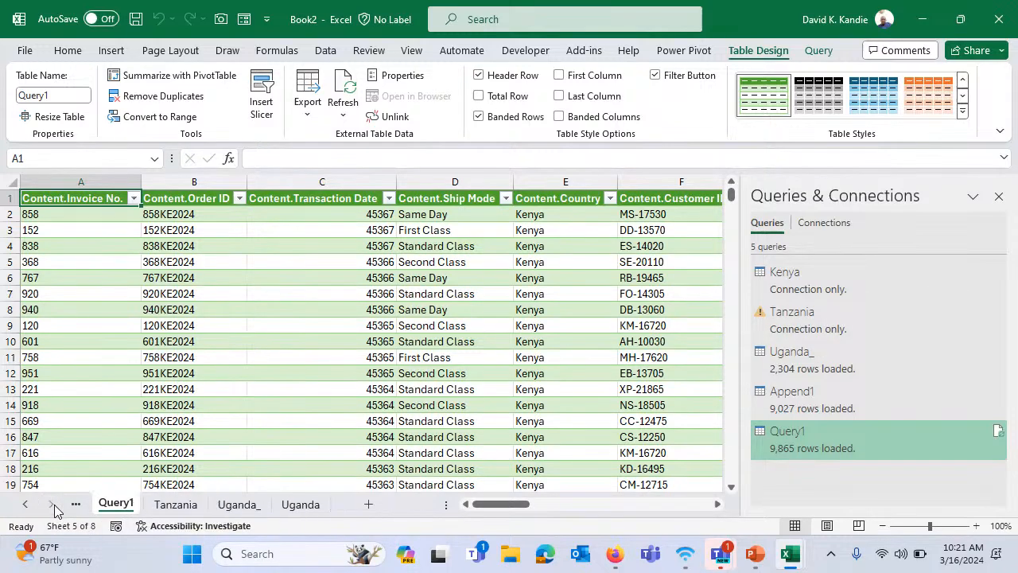
pyautogui.click(32, 504)
pyautogui.click(32, 505)
pyautogui.click(32, 504)
pyautogui.click(31, 504)
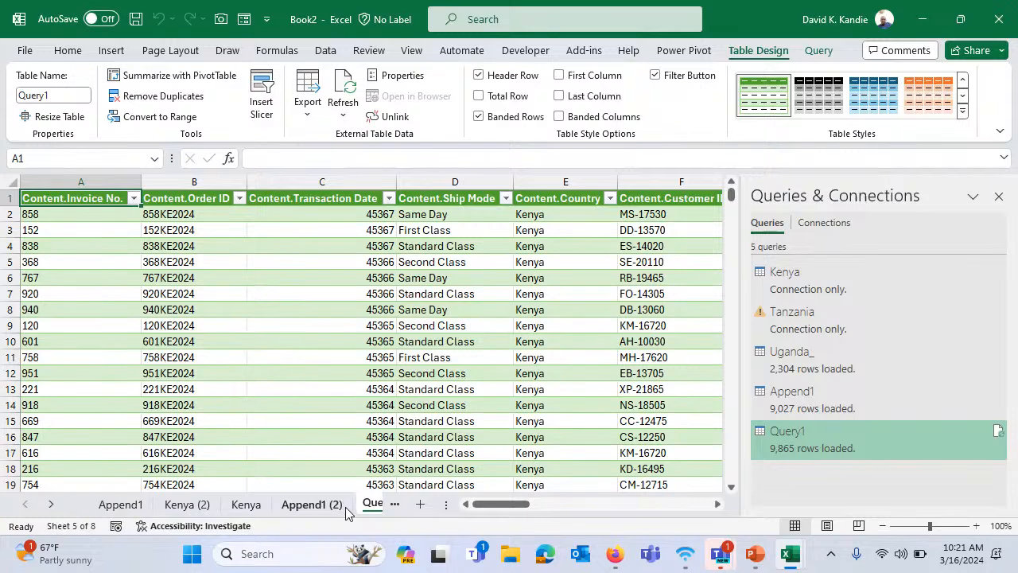
pyautogui.click(48, 504)
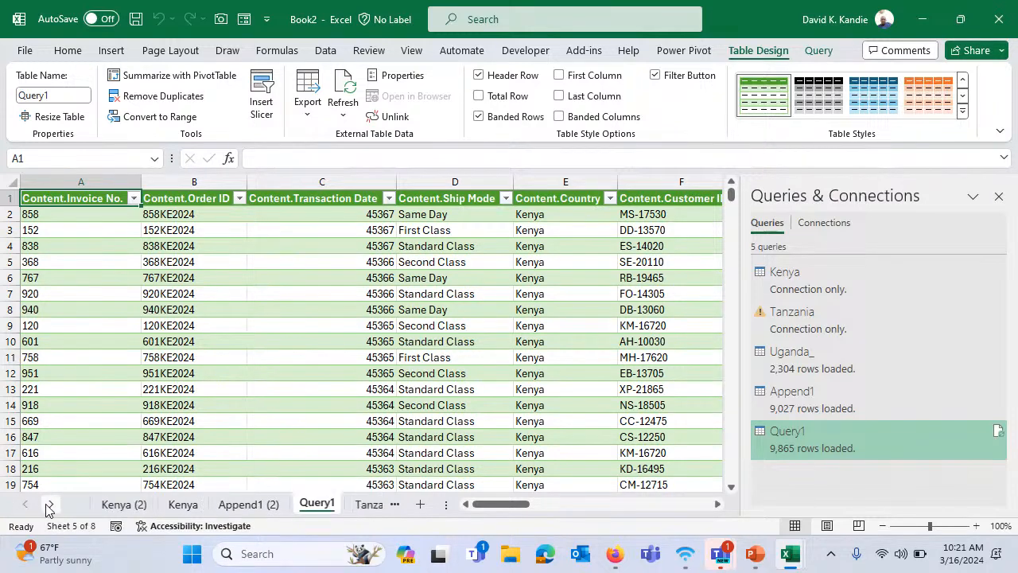
pyautogui.click(48, 505)
pyautogui.click(48, 504)
pyautogui.click(48, 504)
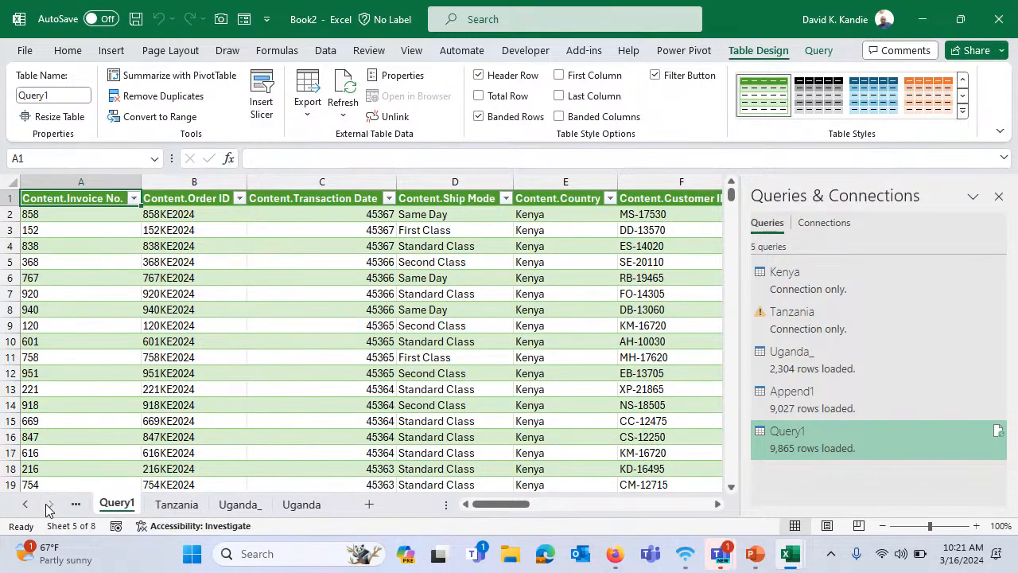
pyautogui.click(188, 506)
pyautogui.click(299, 504)
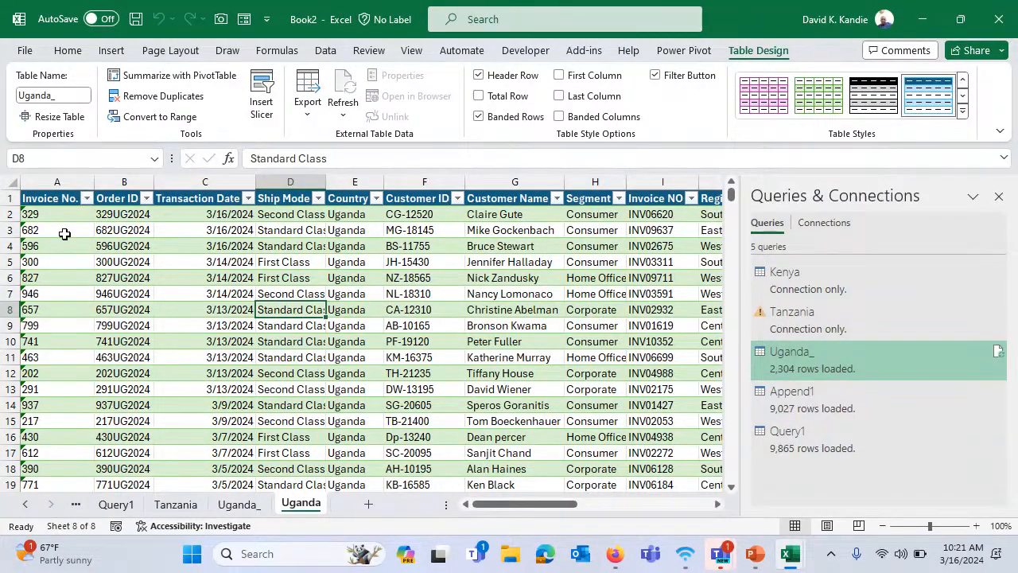
# Copy the last record of the Tz table, row 3143, and paste it as a new record in row 3144
pyautogui.click(154, 158)
pyautogui.click(35, 268)
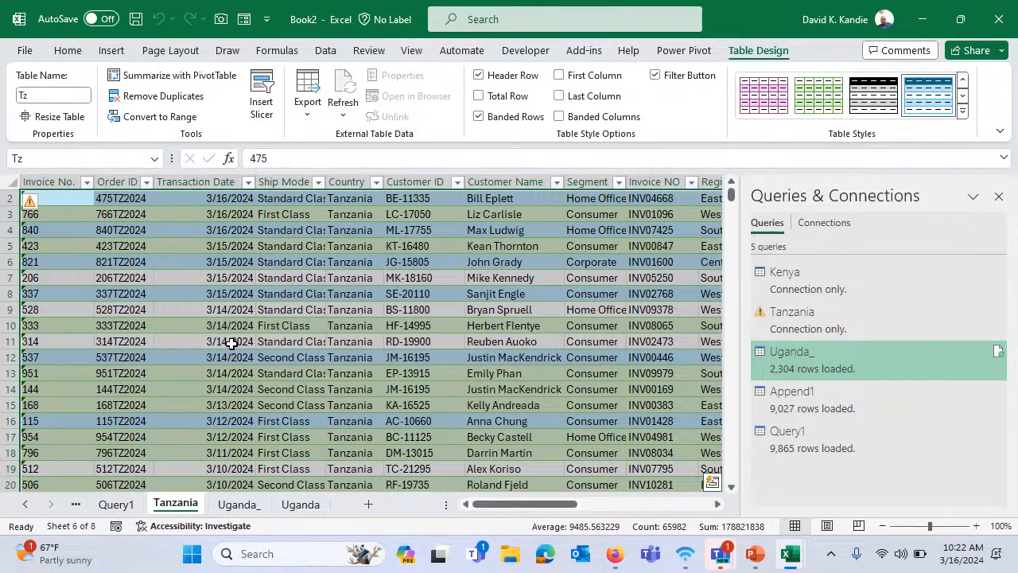
pyautogui.hotkey('ctrl', 'Home')
pyautogui.press('Down')
pyautogui.hotkey('ctrl', 'shift', 'Down')
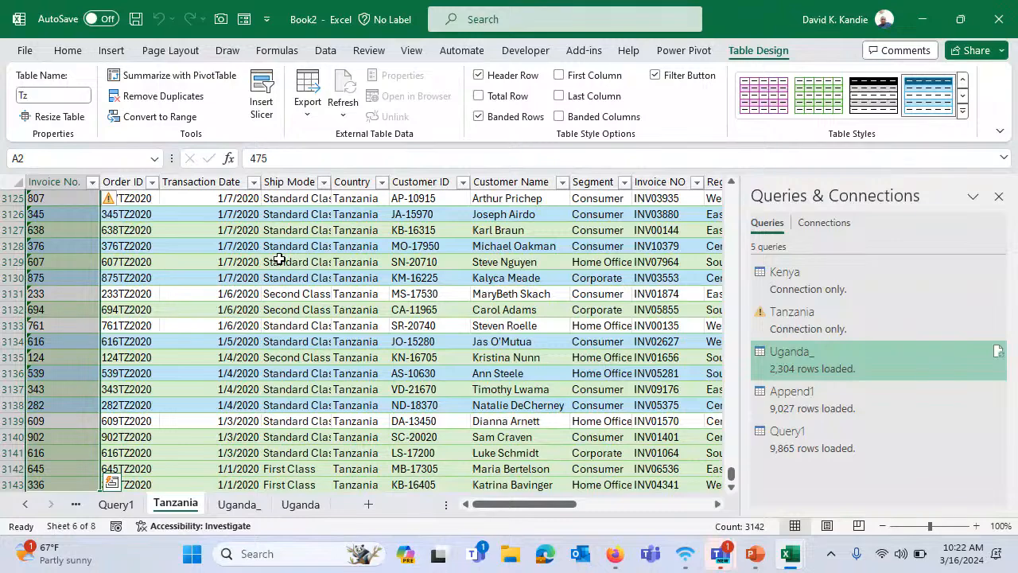
pyautogui.hotkey('ctrl', 'Down')
pyautogui.press('Down')
pyautogui.press('Down')
pyautogui.press('Down')
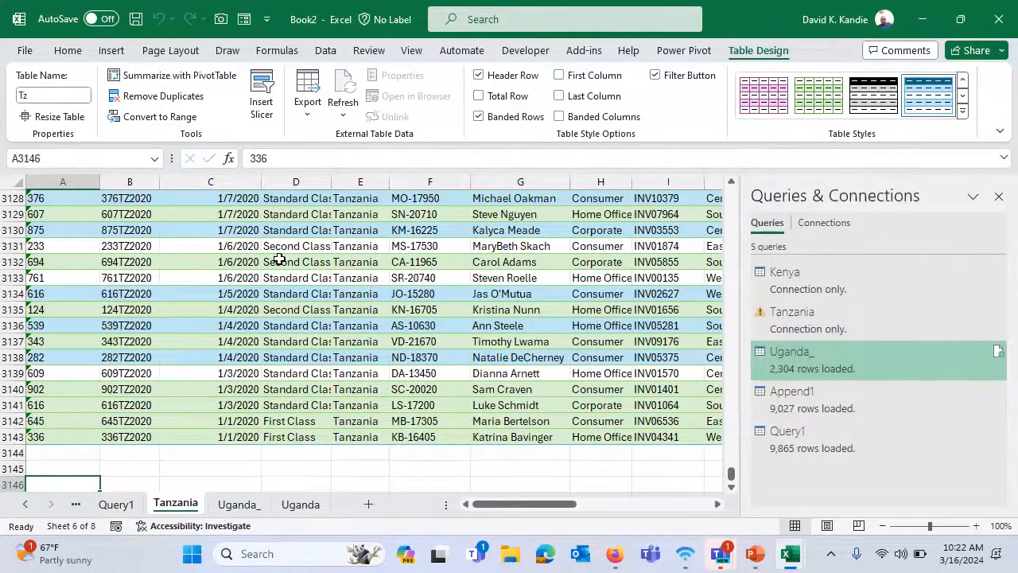
pyautogui.press('Up')
pyautogui.press('Up')
pyautogui.press('Up')
pyautogui.hotkey('ctrl', 'shift', 'Right')
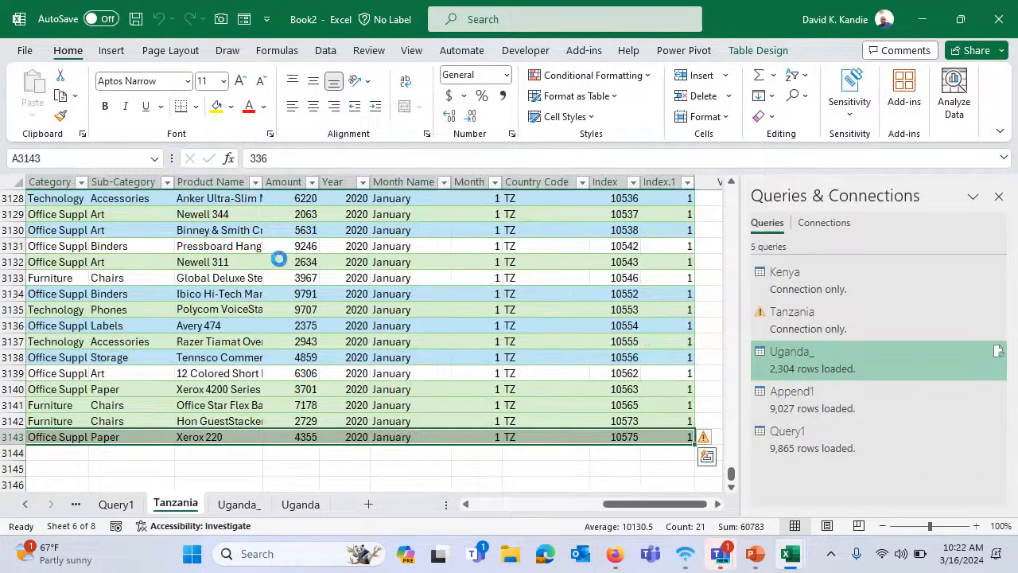
pyautogui.hotkey('ctrl', 'c')
pyautogui.press('Home')
pyautogui.press('Down')
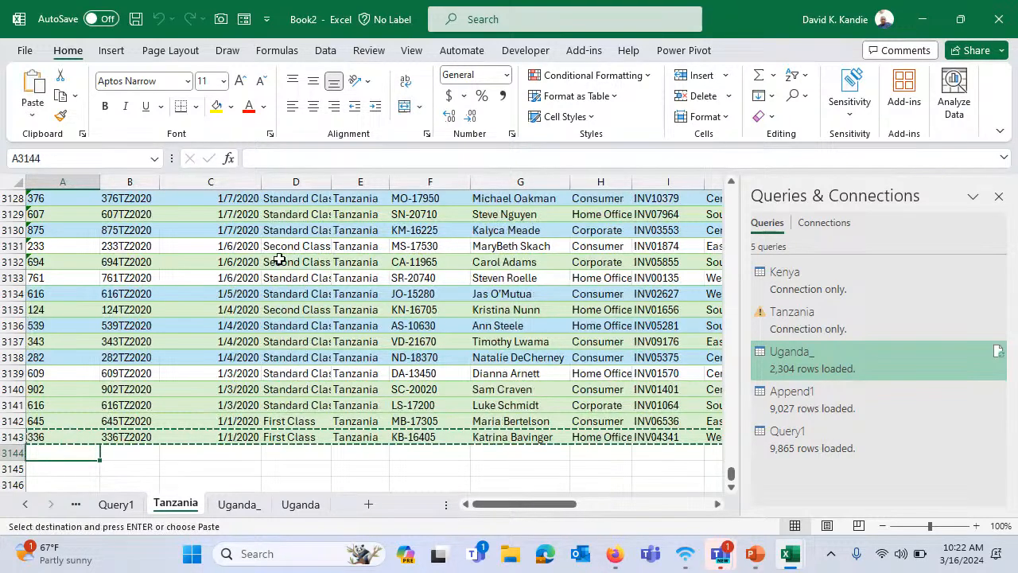
pyautogui.hotkey('ctrl', 'v')
pyautogui.press('Escape')
# Set the new record's Invoice No. to 999 and its Transaction Date to 4/1/2024
pyautogui.write('999')
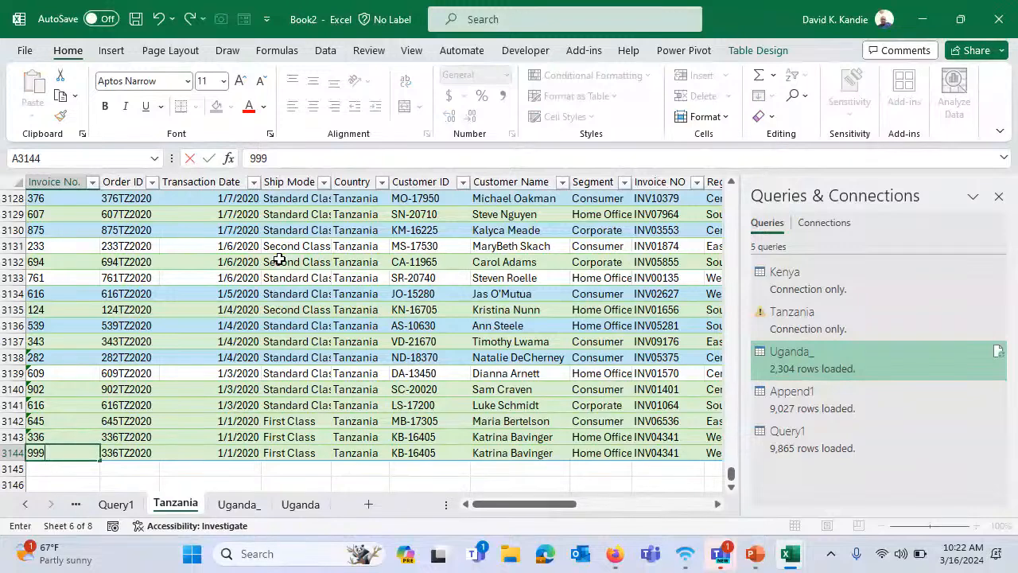
pyautogui.press('Tab')
pyautogui.press('Tab')
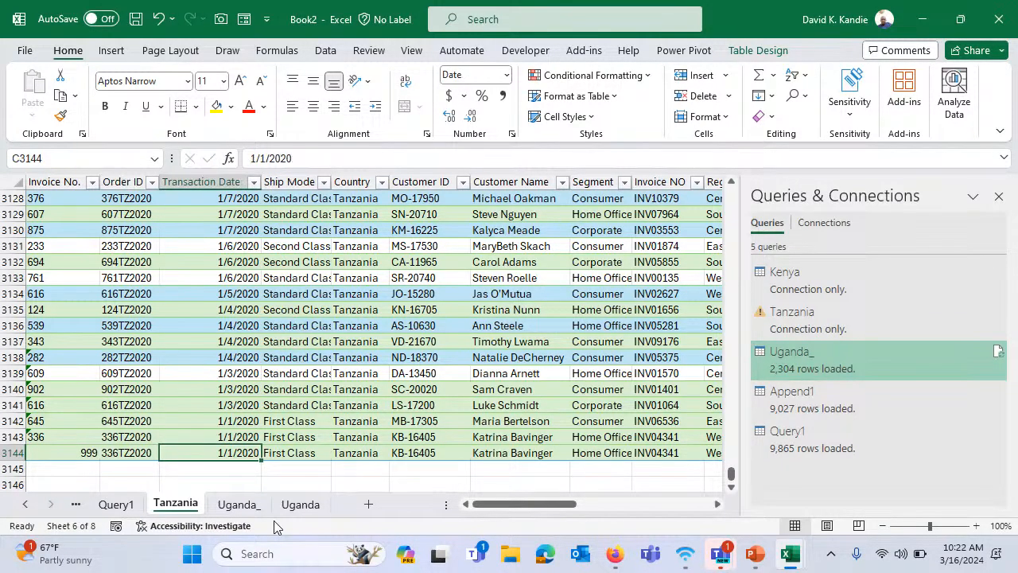
pyautogui.write('4/1/2024')
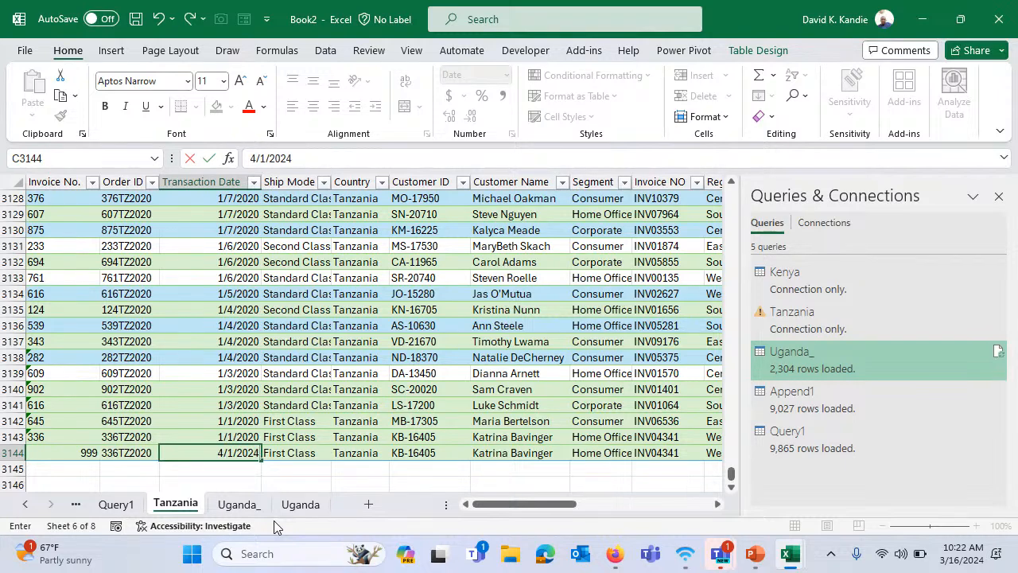
pyautogui.press('Tab')
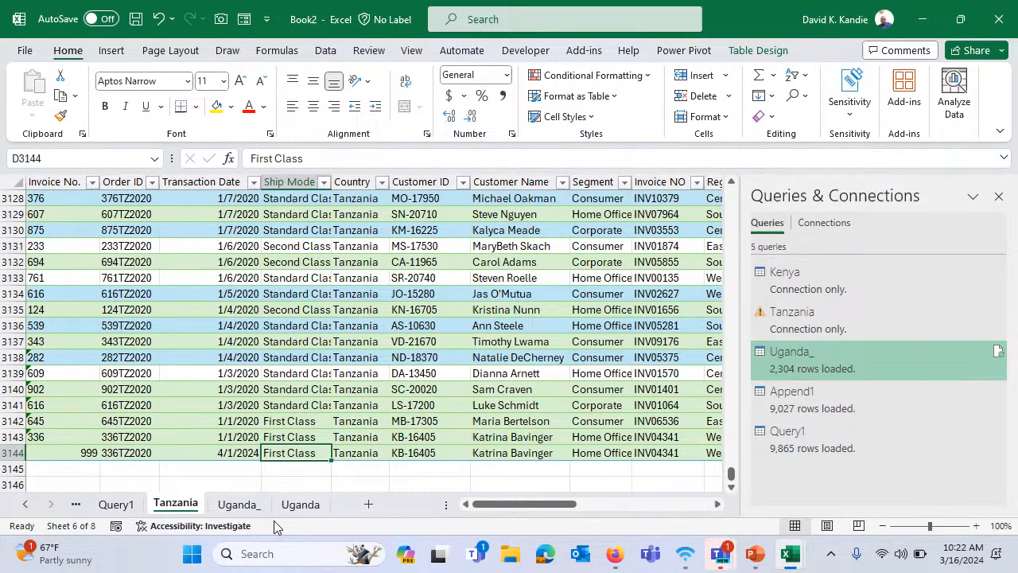
# Review the remaining fields of the new record in row 3144, through to the Index columns
pyautogui.press('Tab')
pyautogui.press('Tab')
pyautogui.press('Tab')
pyautogui.press('Tab')
pyautogui.press('Tab')
pyautogui.press('Tab')
pyautogui.press('Tab')
pyautogui.press('Tab')
pyautogui.press('Tab')
pyautogui.press('Tab')
pyautogui.press('Tab')
pyautogui.press('Tab')
pyautogui.press('Tab')
pyautogui.press('Tab')
pyautogui.press('Tab')
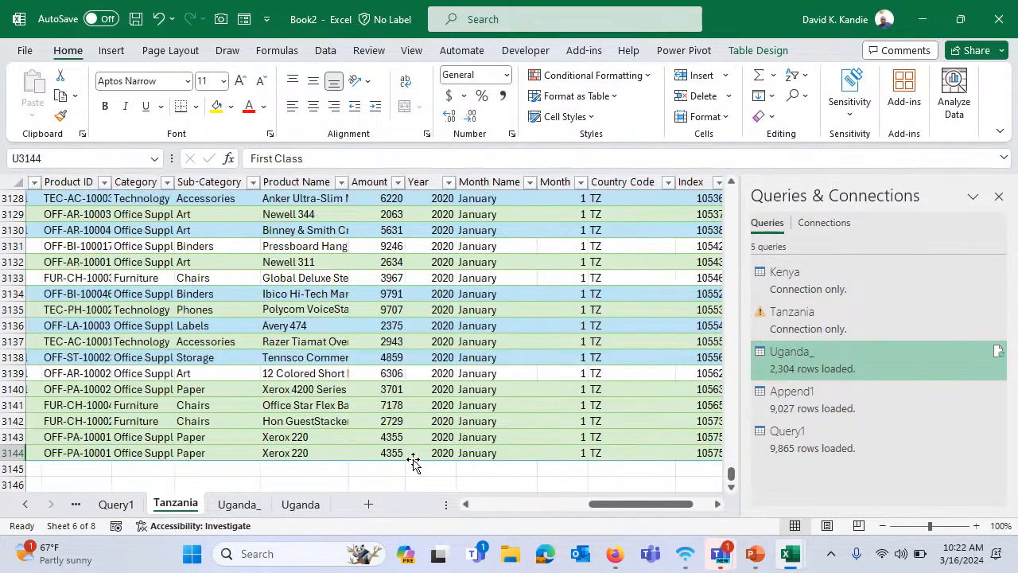
pyautogui.press('Tab')
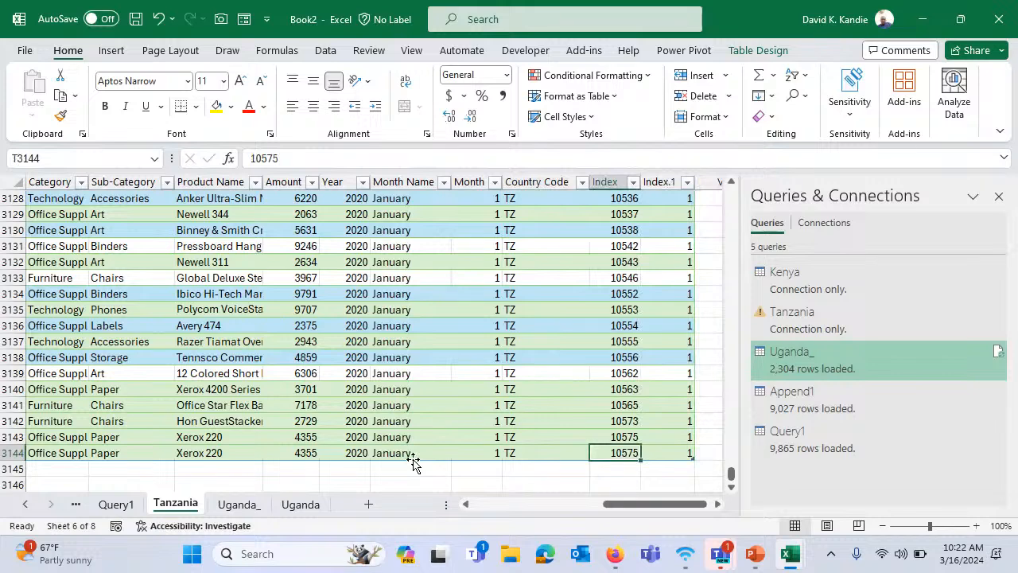
pyautogui.hotkey('shift', 'Tab')
pyautogui.hotkey('shift', 'Tab')
pyautogui.hotkey('shift', 'Tab')
pyautogui.hotkey('shift', 'Tab')
pyautogui.hotkey('shift', 'Tab')
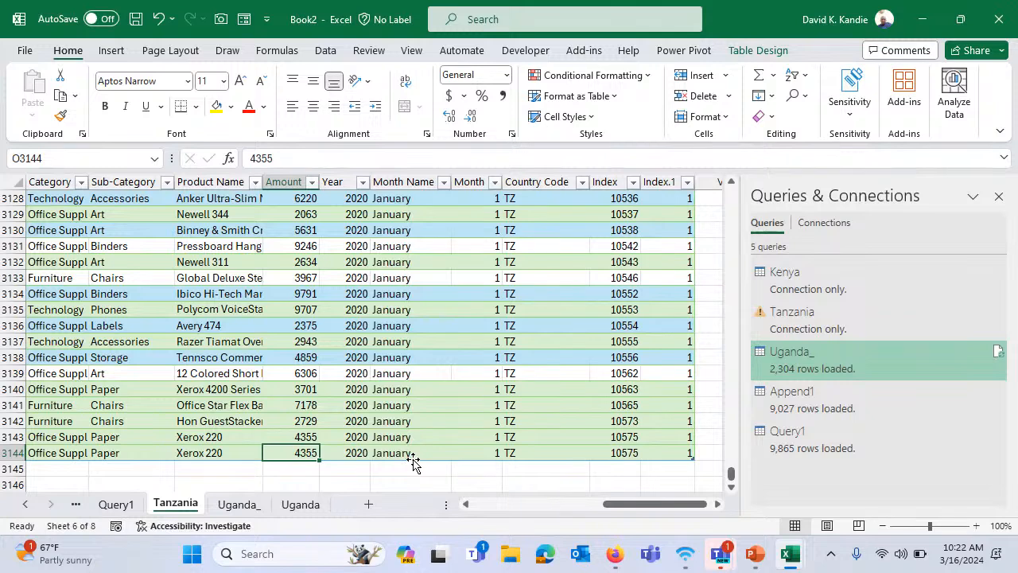
pyautogui.press('Home')
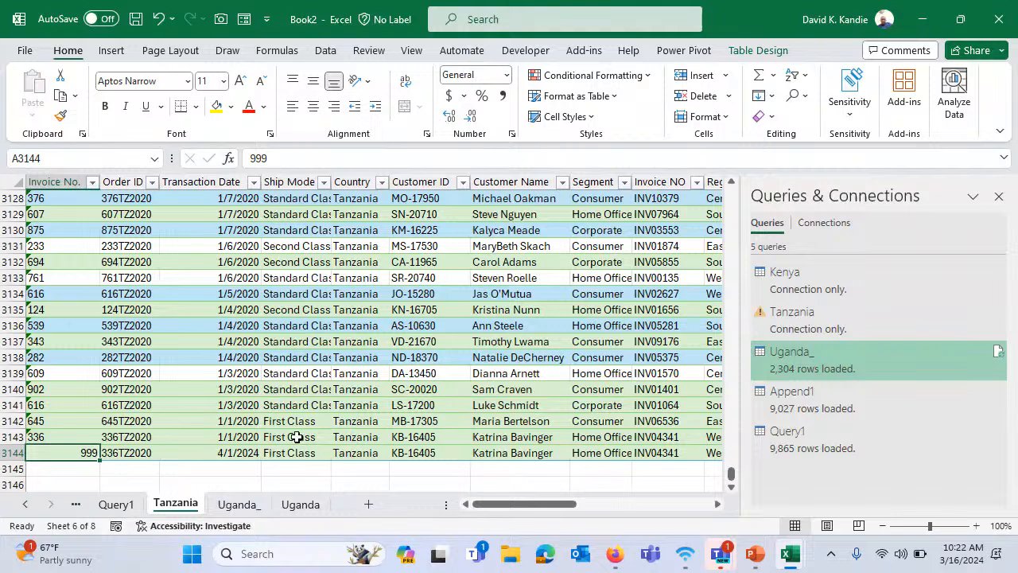
pyautogui.click(358, 423)
pyautogui.click(121, 437)
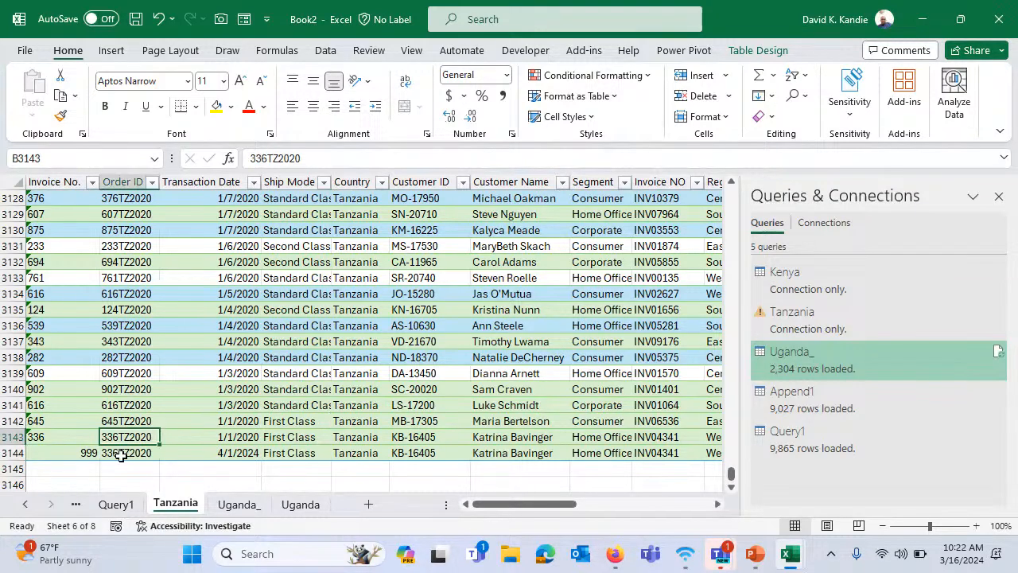
pyautogui.click(365, 420)
pyautogui.rightClick(405, 362)
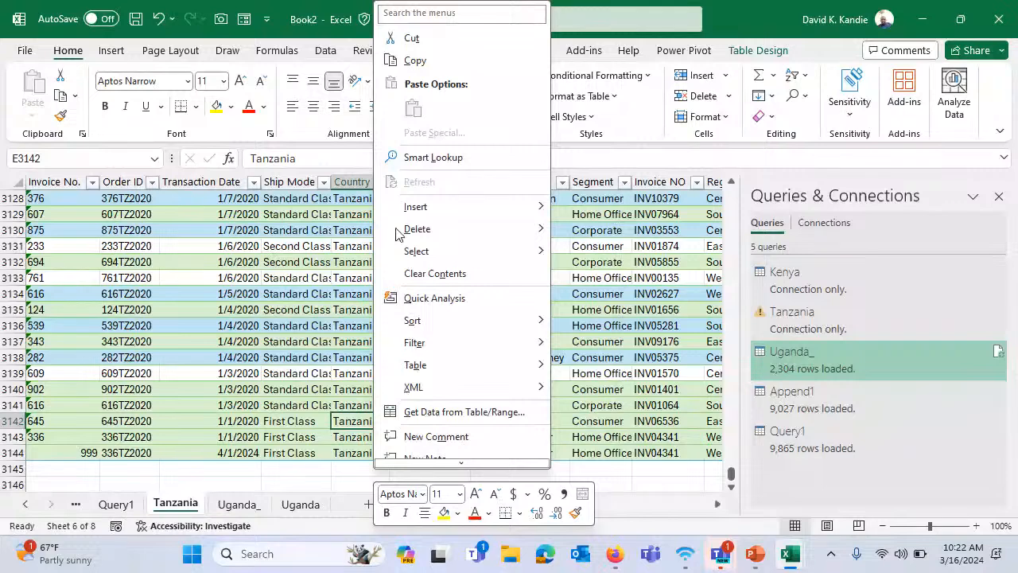
pyautogui.press('Escape')
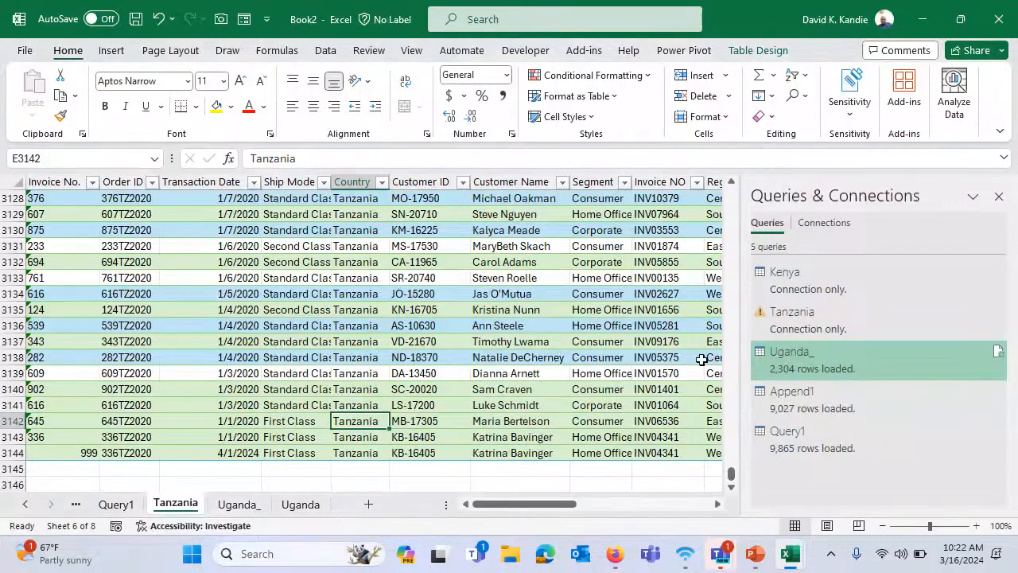
# Refresh the Uganda_ query from the workbook's query list
pyautogui.click(830, 359)
pyautogui.rightClick(829, 359)
pyautogui.click(863, 306)
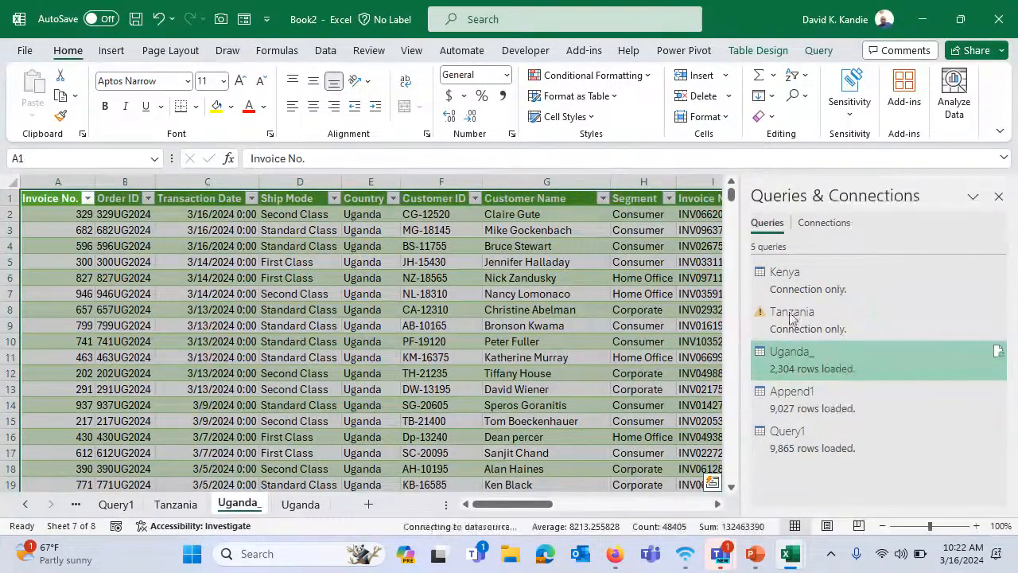
pyautogui.click(124, 341)
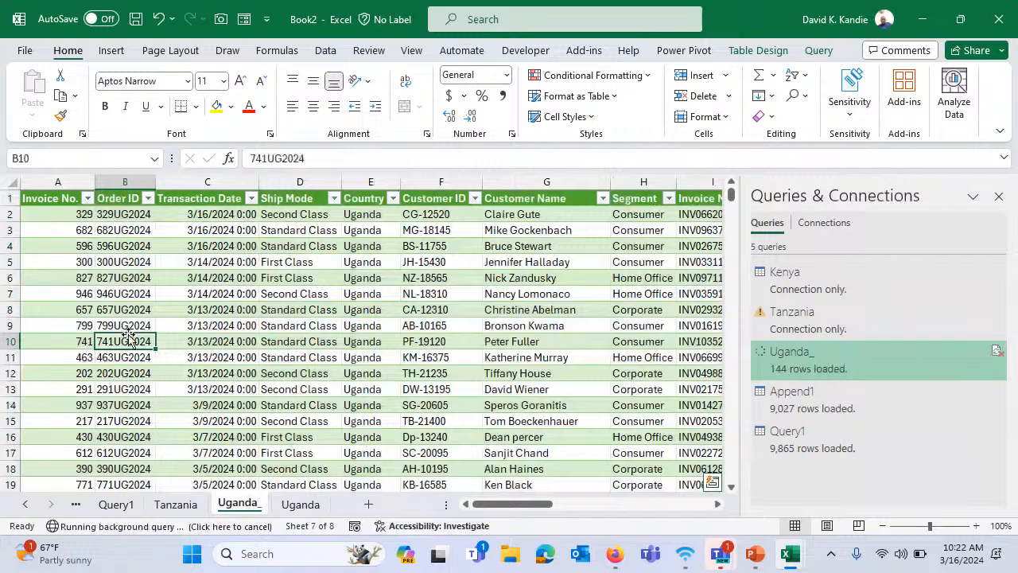
# Copy the last record of the Uganda_ table, row 2305, and paste it as a new record in row 2306
pyautogui.press('Left')
pyautogui.hotkey('ctrl', 'Down')
pyautogui.press('Down')
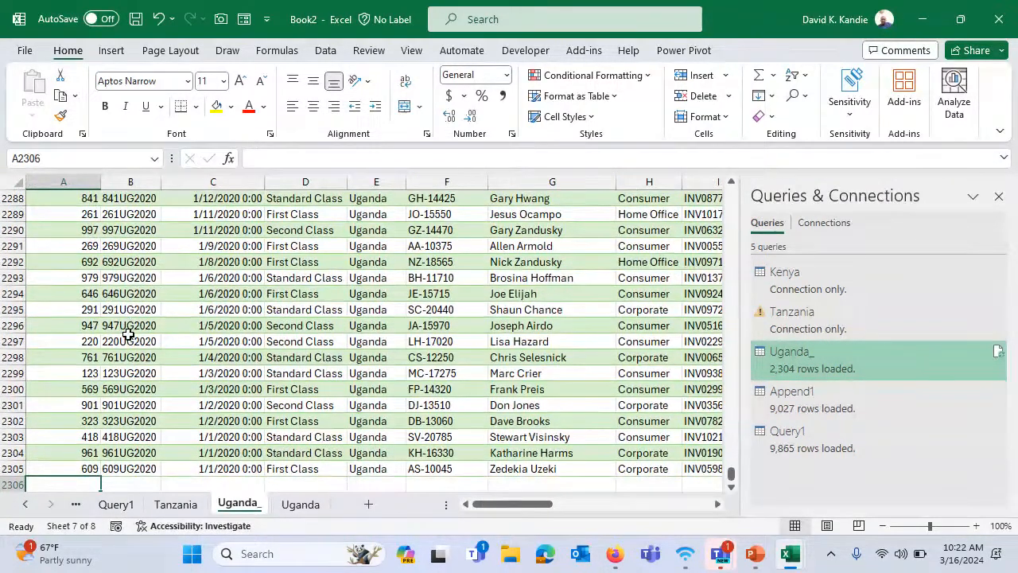
pyautogui.press('Up')
pyautogui.hotkey('ctrl', 'shift', 'Right')
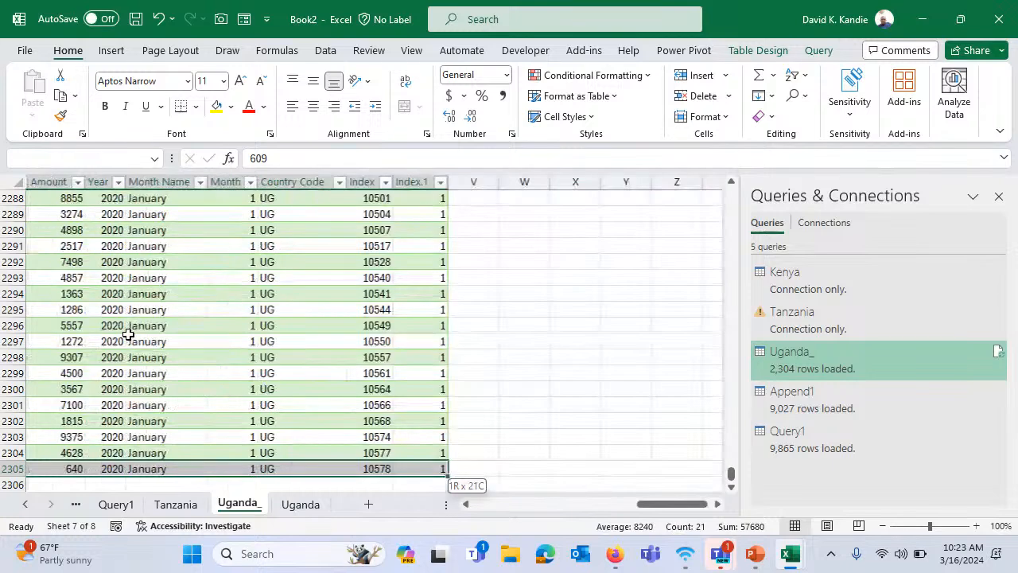
pyautogui.hotkey('ctrl', 'c')
pyautogui.press('Down')
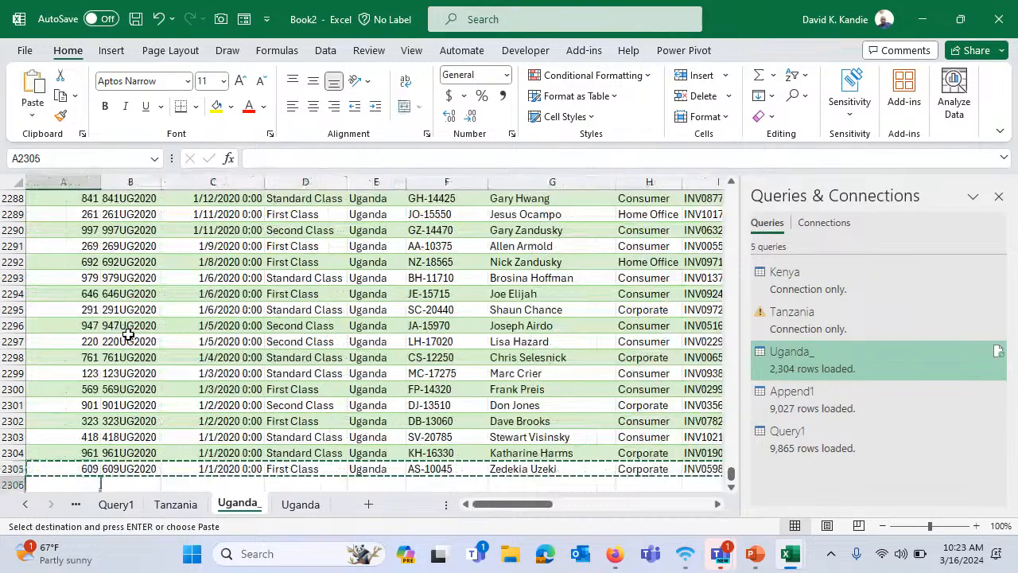
pyautogui.hotkey('ctrl', 'v')
pyautogui.press('Escape')
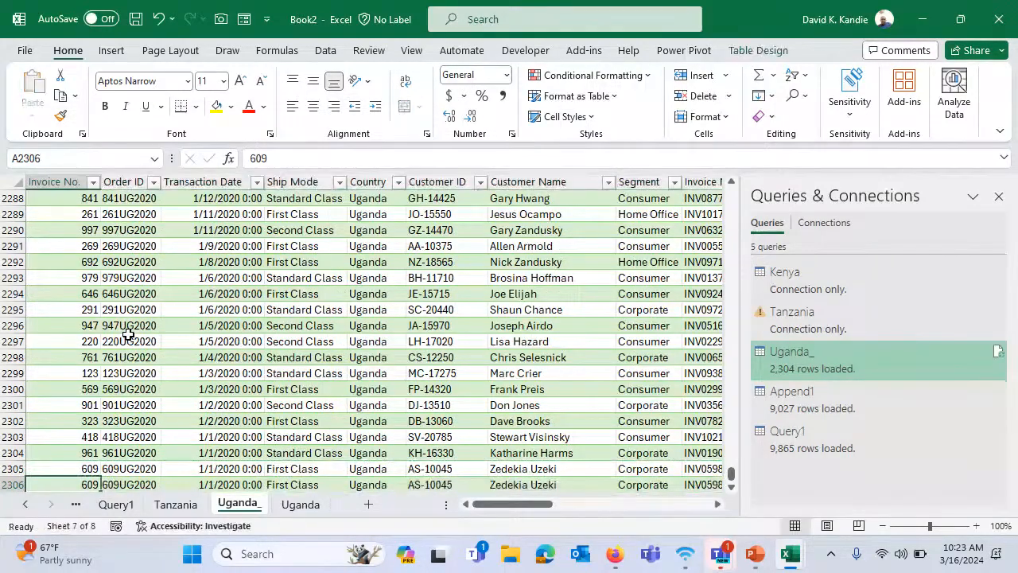
# Set the Invoice No. of the new Uganda record in row 2306 to 999
pyautogui.write('9999')
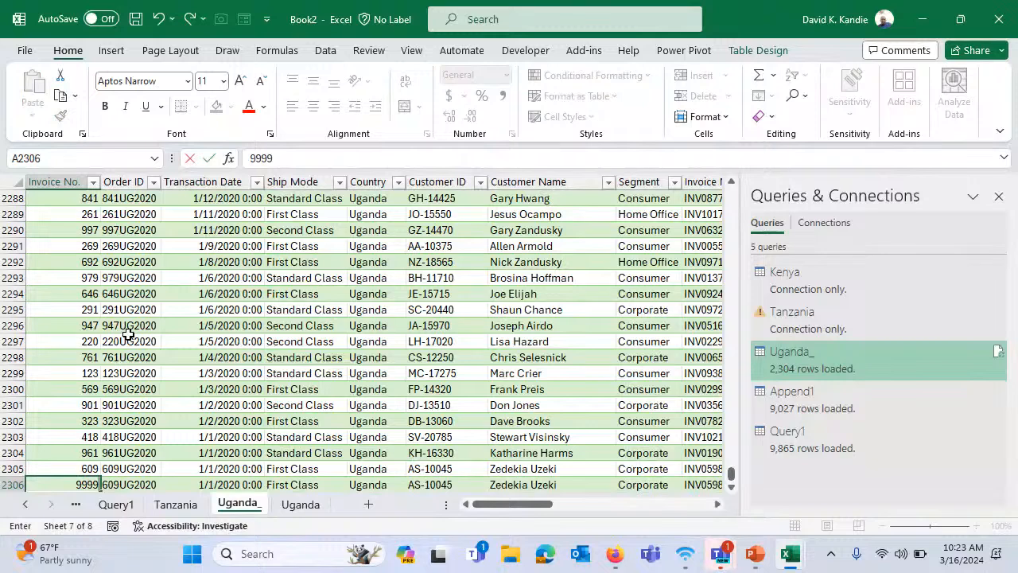
pyautogui.press('Tab')
pyautogui.click(92, 485)
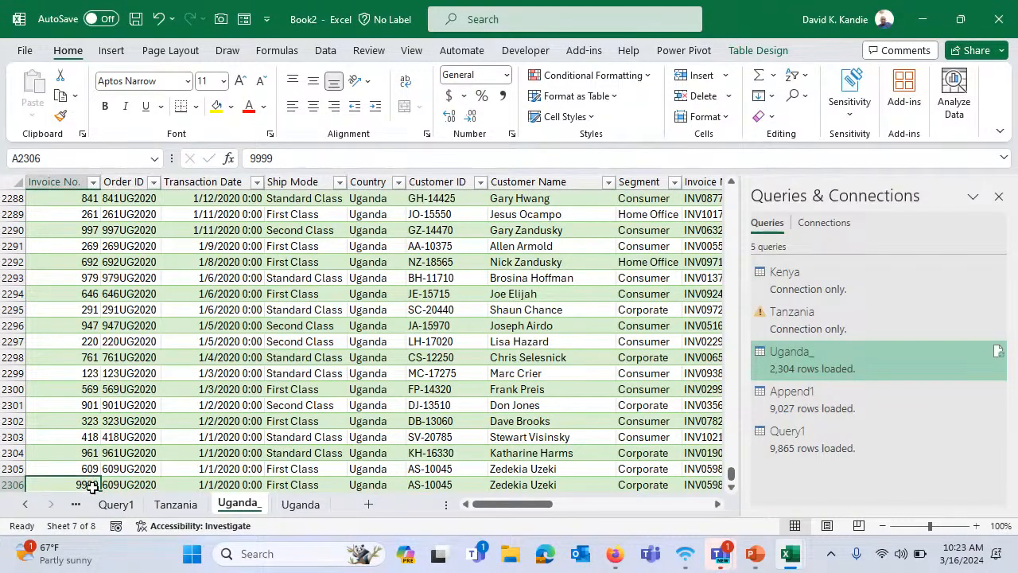
pyautogui.write('99')
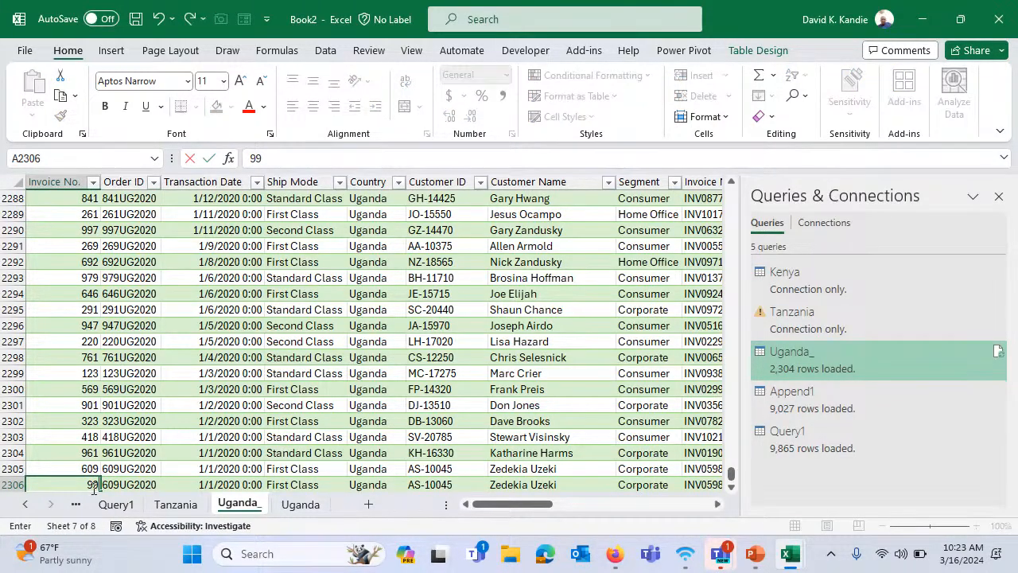
pyautogui.write('9')
pyautogui.click(208, 357)
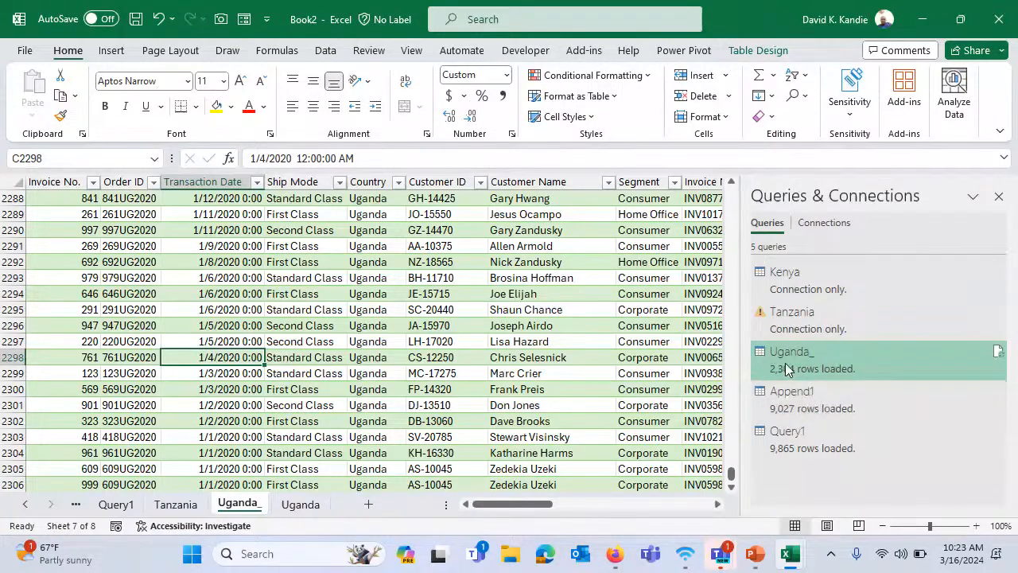
pyautogui.press('Up')
pyautogui.press('Up')
pyautogui.press('Up')
pyautogui.press('Left')
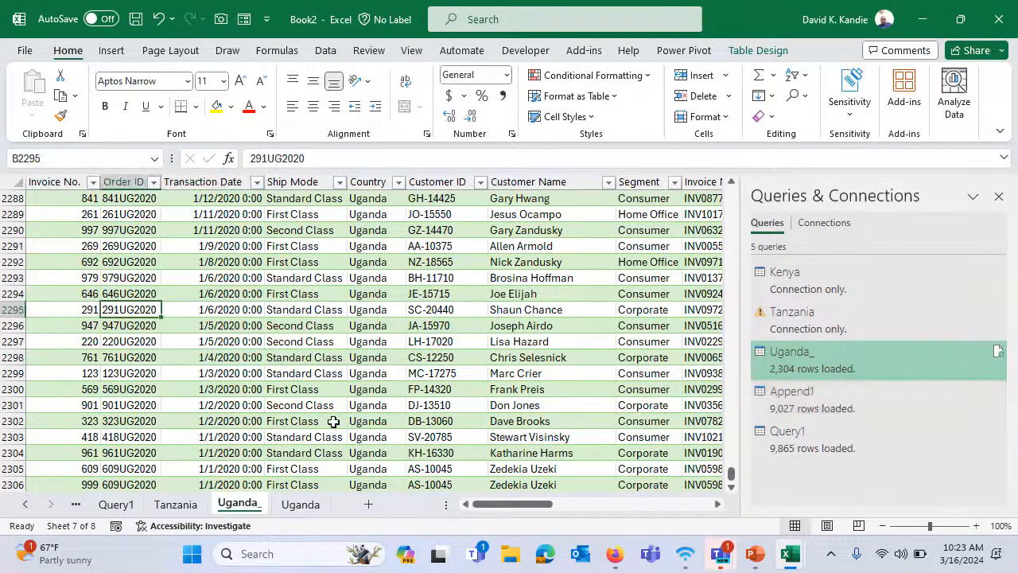
pyautogui.click(334, 421)
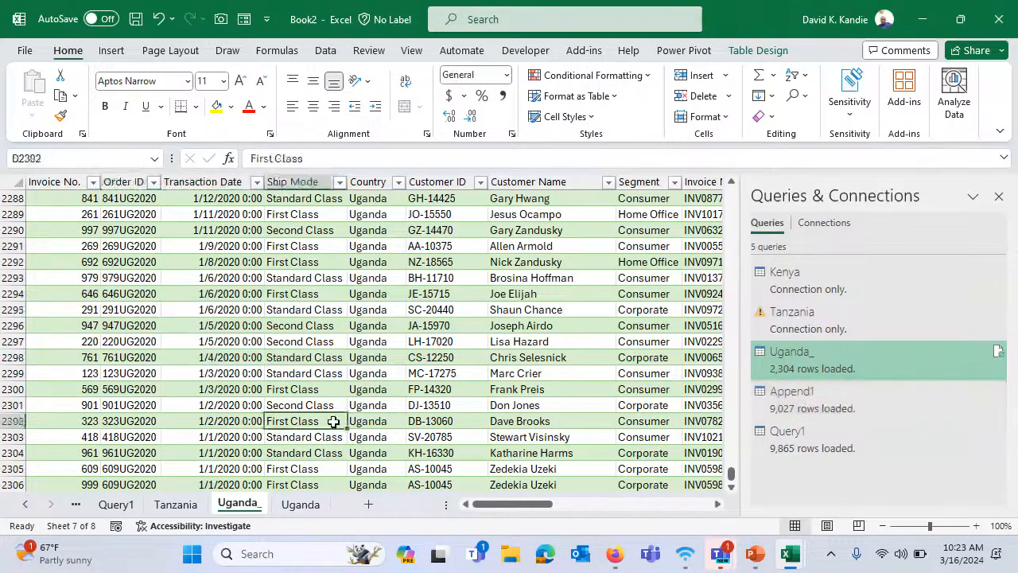
# Go to the table loaded by Query1 and refresh it
pyautogui.click(794, 442)
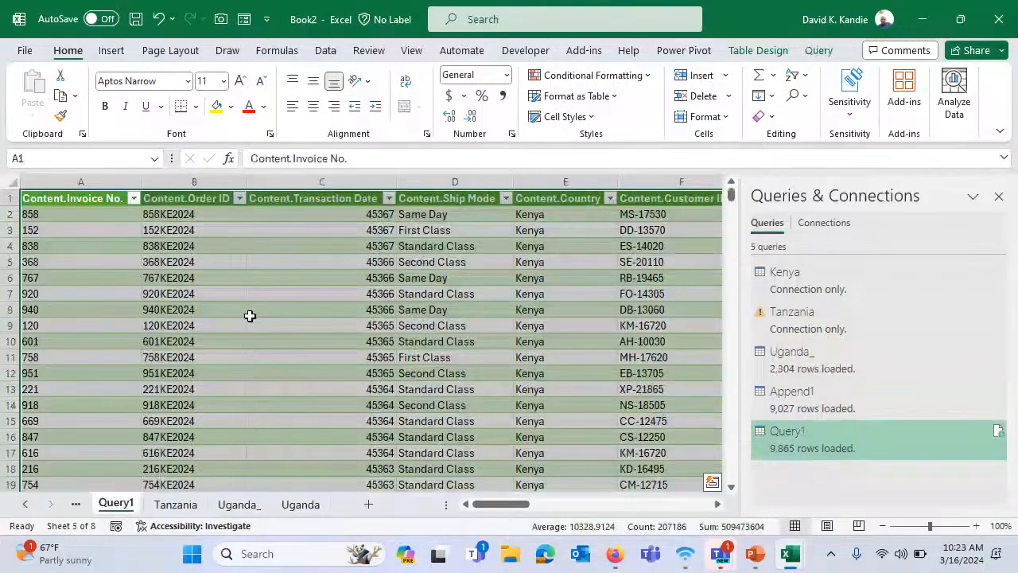
pyautogui.click(250, 316)
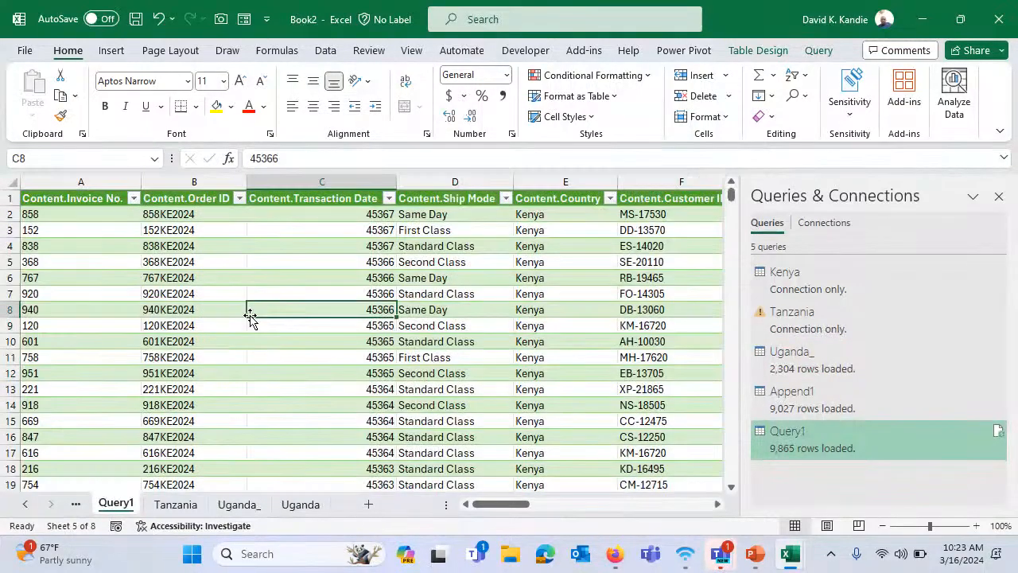
pyautogui.click(25, 504)
pyautogui.rightClick(443, 324)
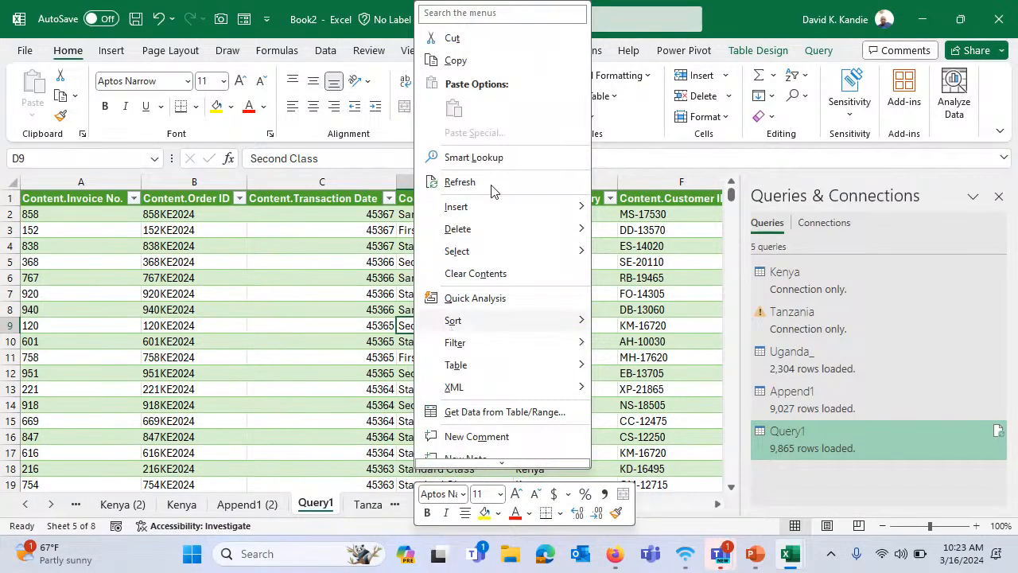
pyautogui.click(490, 184)
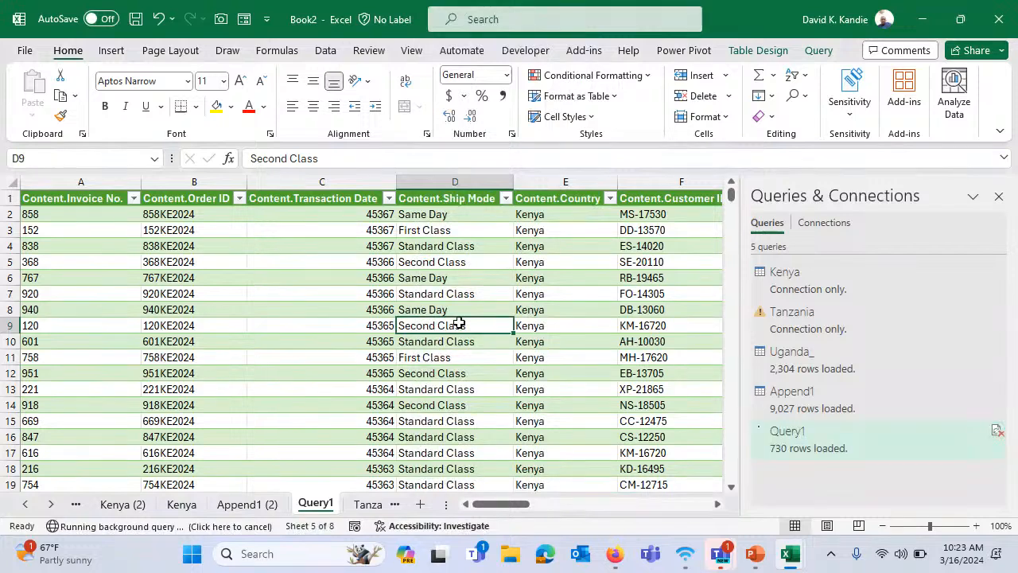
pyautogui.click(345, 368)
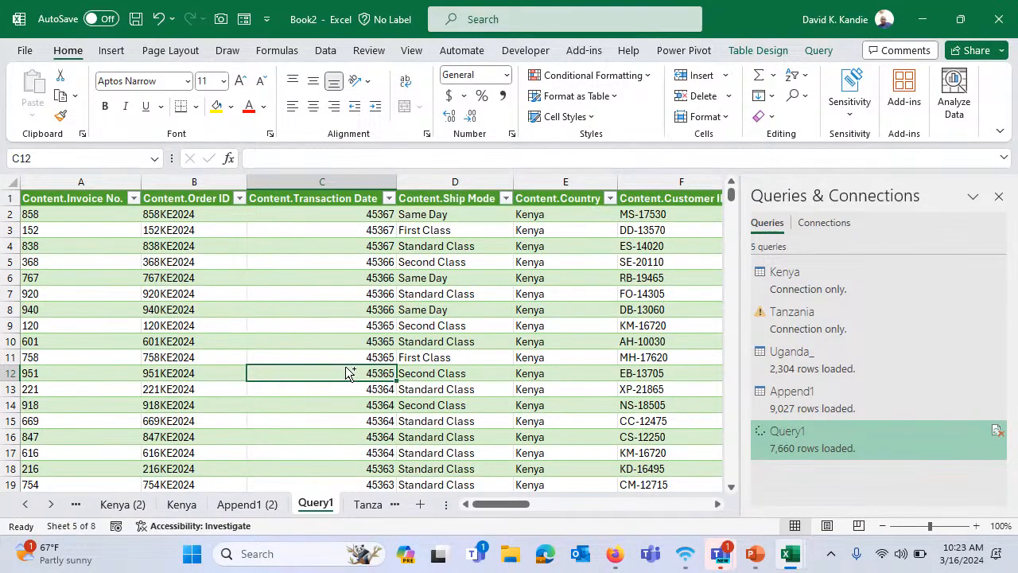
# Check the last row of the Query1 table, then filter its Content.Invoice No. column to 999
pyautogui.hotkey('ctrl', 'Left')
pyautogui.hotkey('ctrl', 'Up')
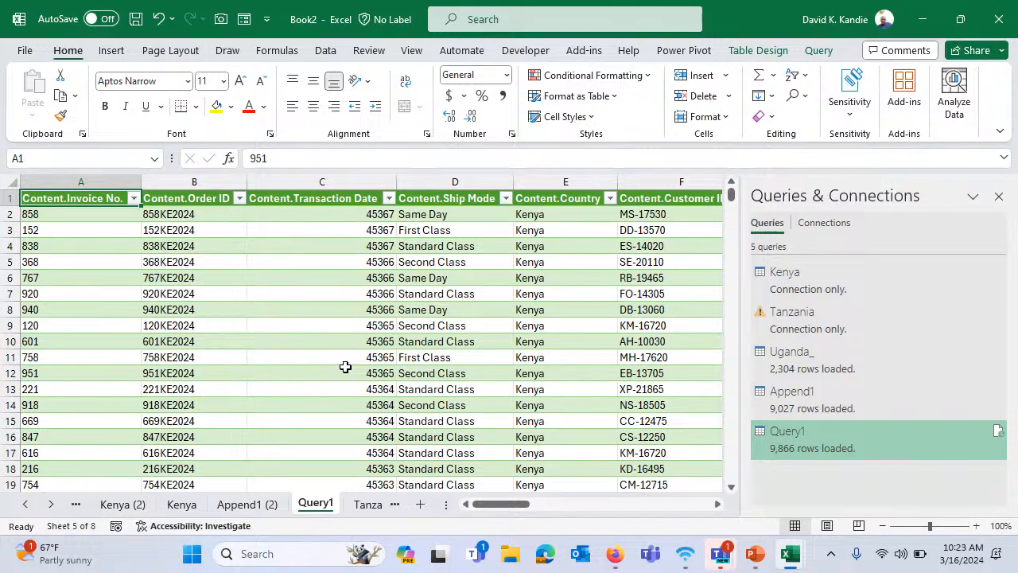
pyautogui.hotkey('ctrl', 'Down')
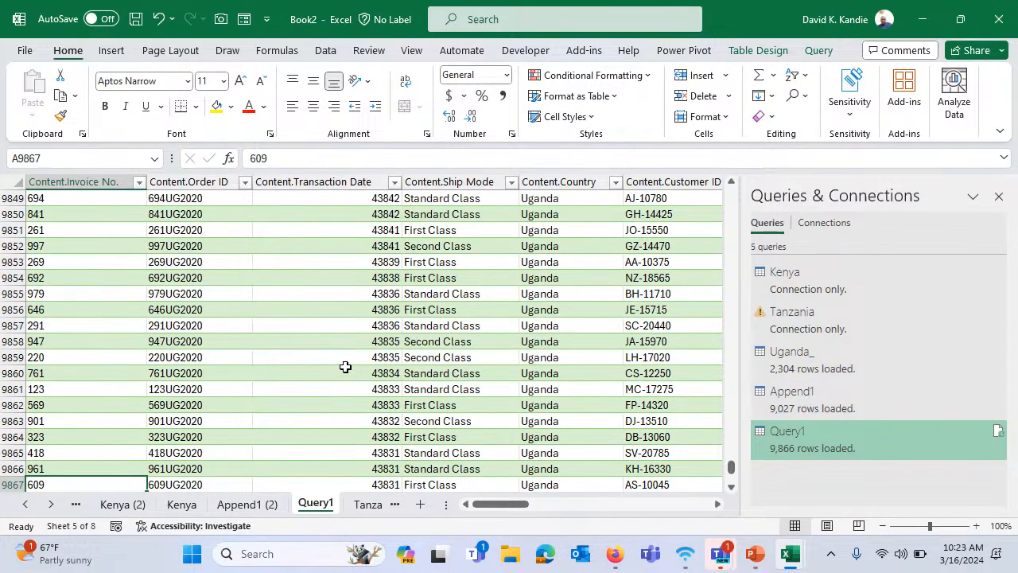
pyautogui.hotkey('ctrl', 'Up')
pyautogui.click(134, 198)
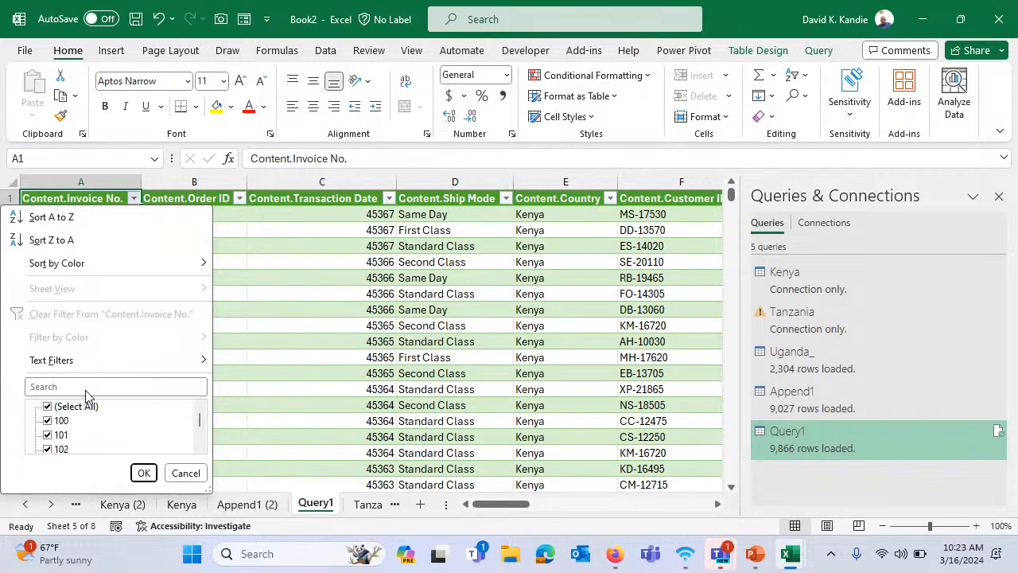
pyautogui.click(87, 387)
pyautogui.write('999')
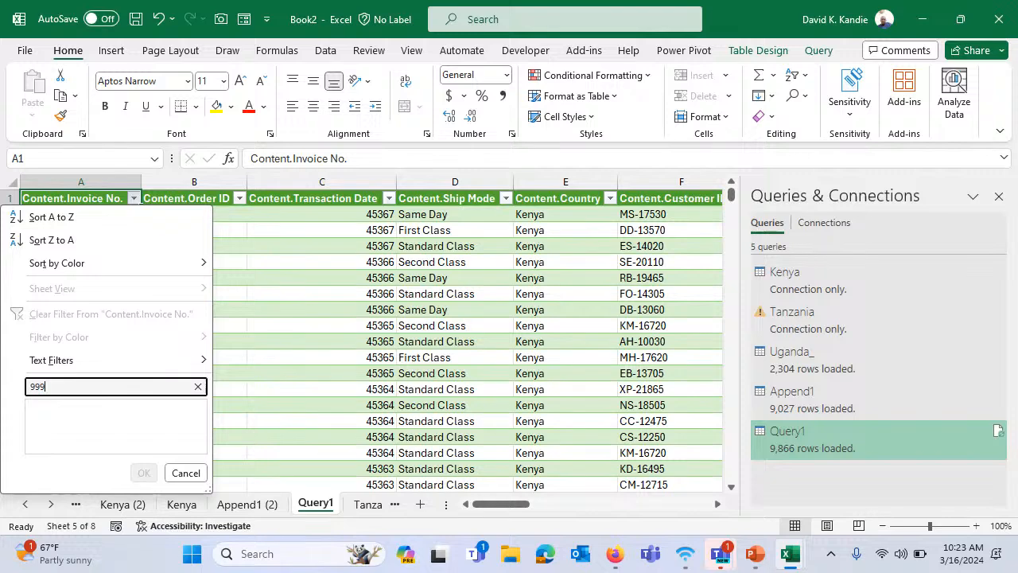
pyautogui.click(143, 473)
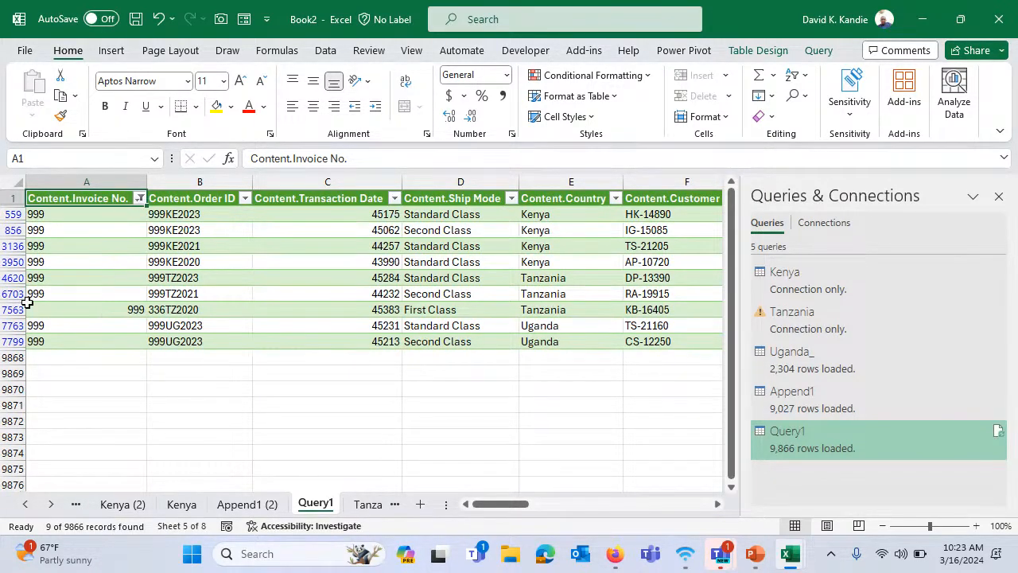
# Examine the filtered records with invoice number 999, comparing the Tanzania record in row 7563 with the Uganda ones
pyautogui.click(131, 307)
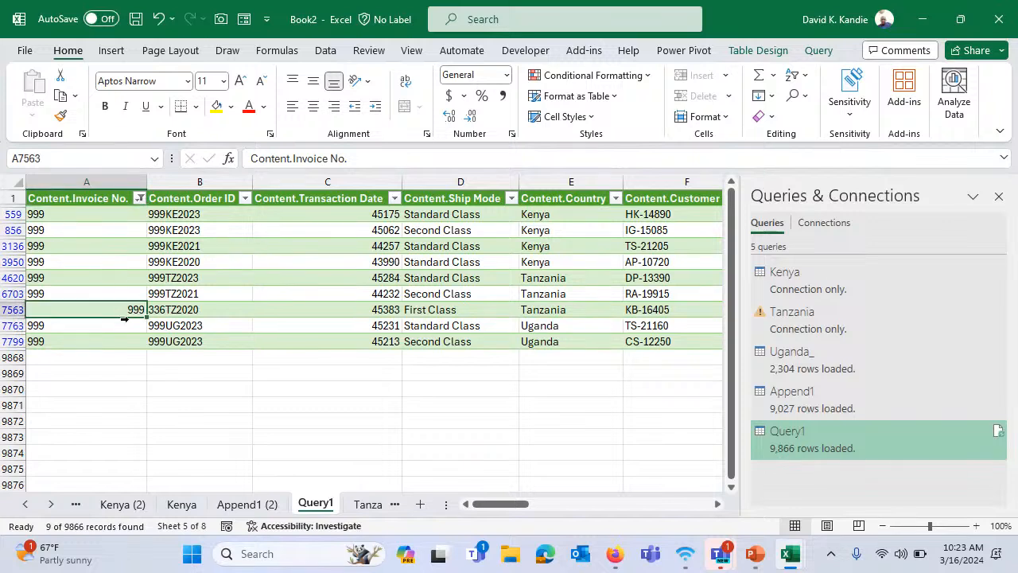
pyautogui.click(5, 310)
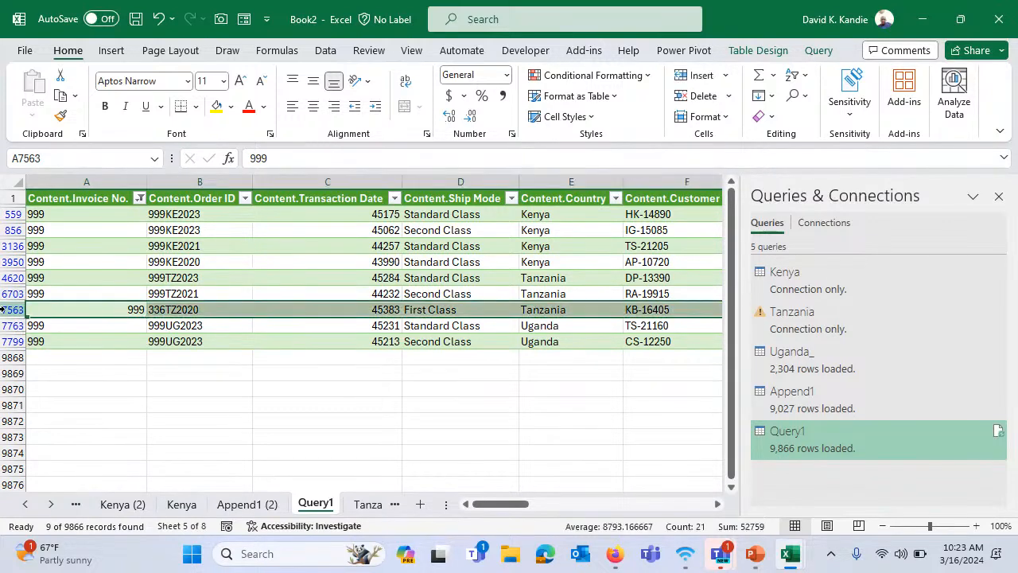
pyautogui.click(100, 312)
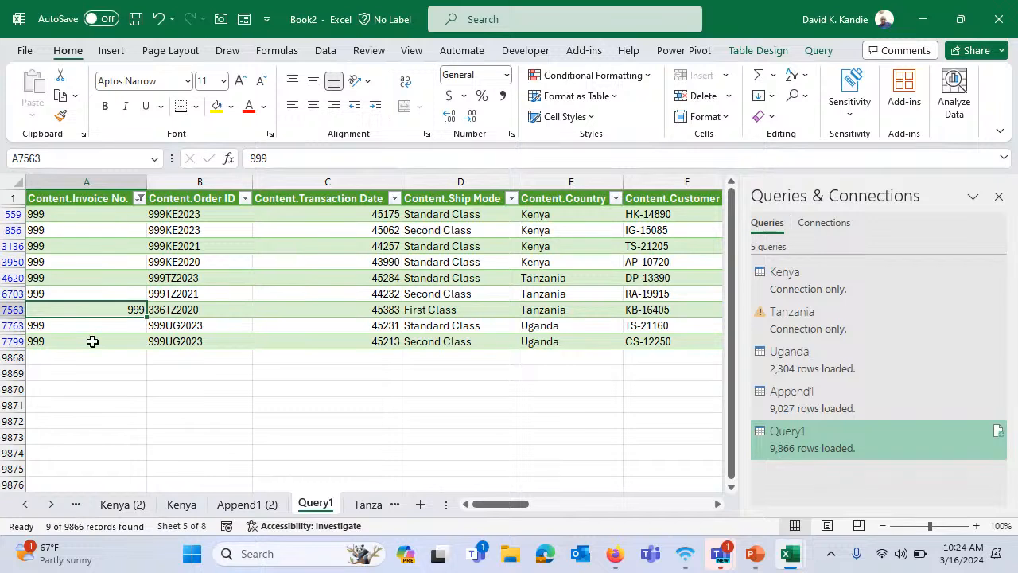
pyautogui.click(88, 342)
pyautogui.click(96, 309)
pyautogui.click(174, 279)
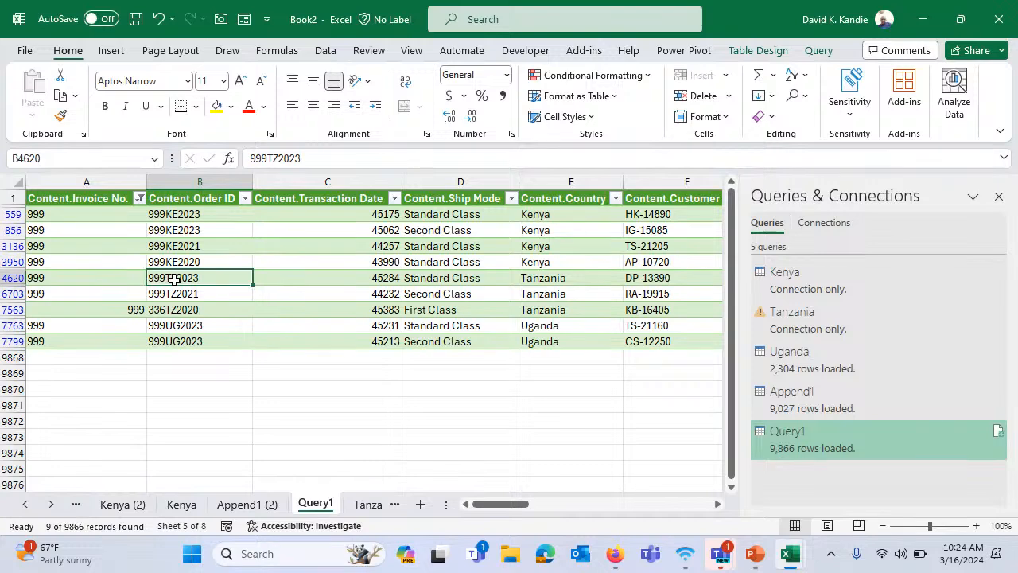
# Turn off filtering on the Query1 table so that all records are shown
pyautogui.hotkey('ctrl', 'Up')
pyautogui.press('Left')
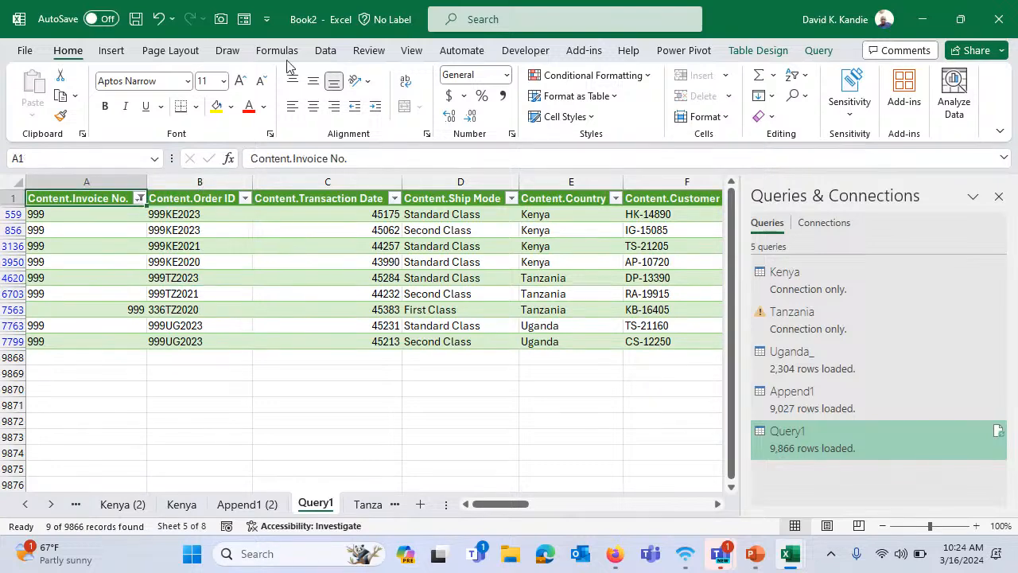
pyautogui.click(325, 50)
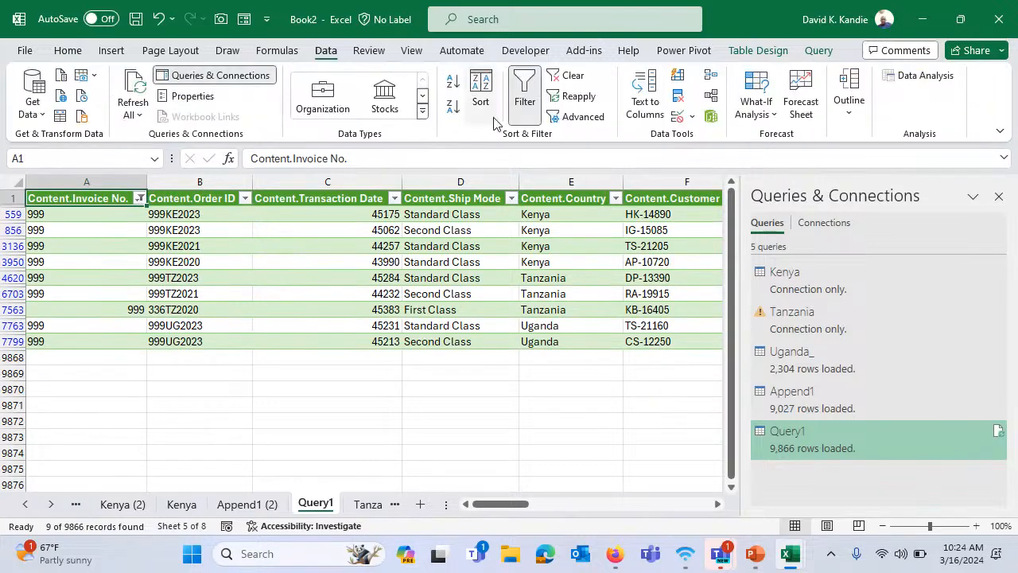
pyautogui.click(525, 89)
pyautogui.click(174, 261)
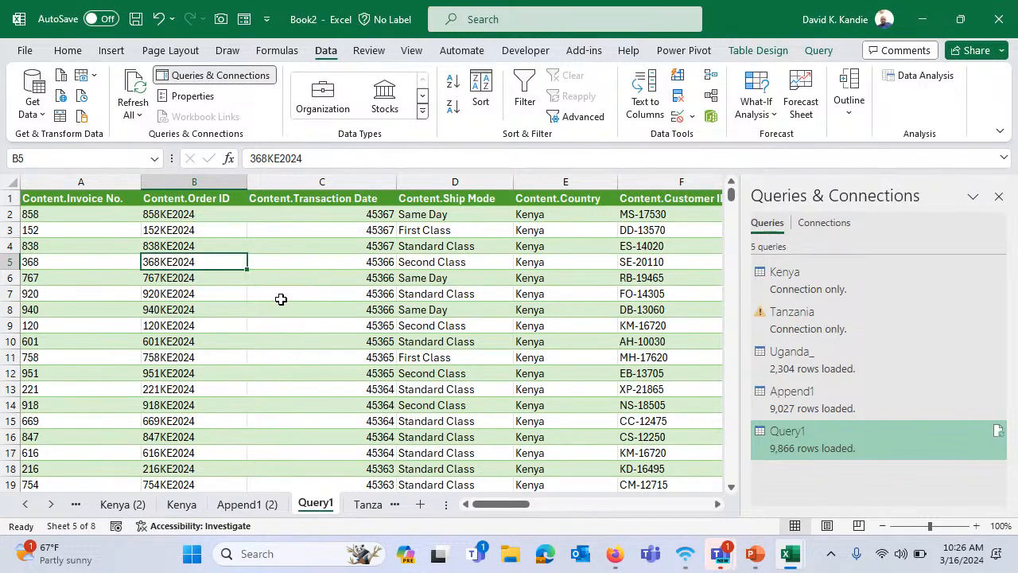
# Rename Query1 as Consolidation in the Power Query Editor and load it back to the worksheet
pyautogui.click(824, 436)
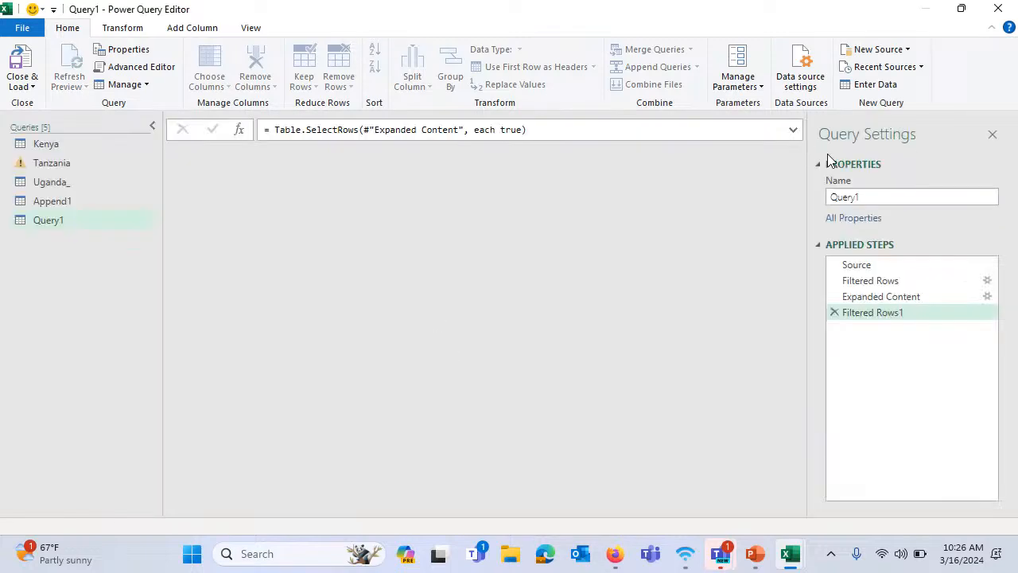
pyautogui.moveTo(875, 197); pyautogui.dragTo(829, 198)
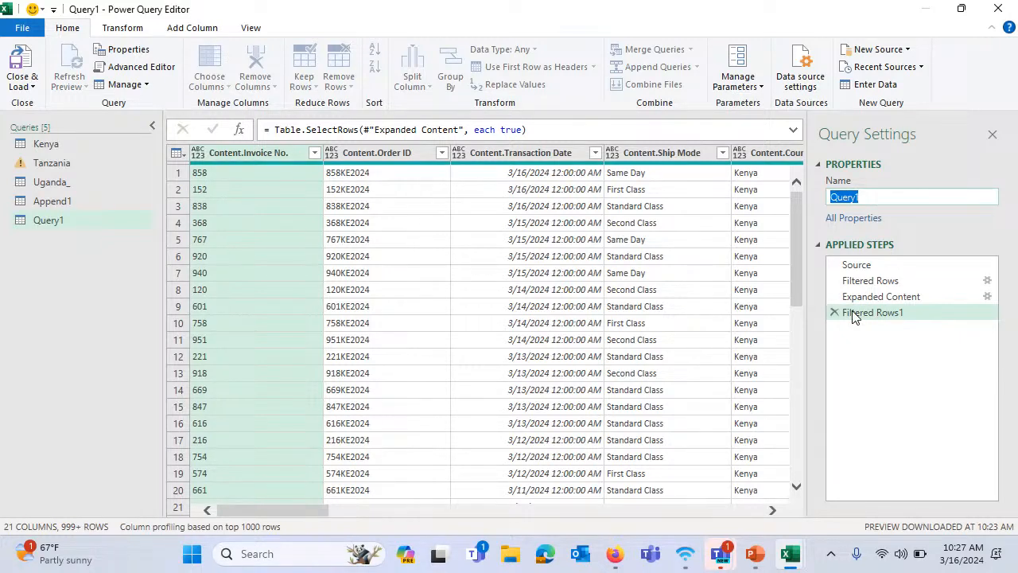
pyautogui.write('Consolidation')
pyautogui.press('Return')
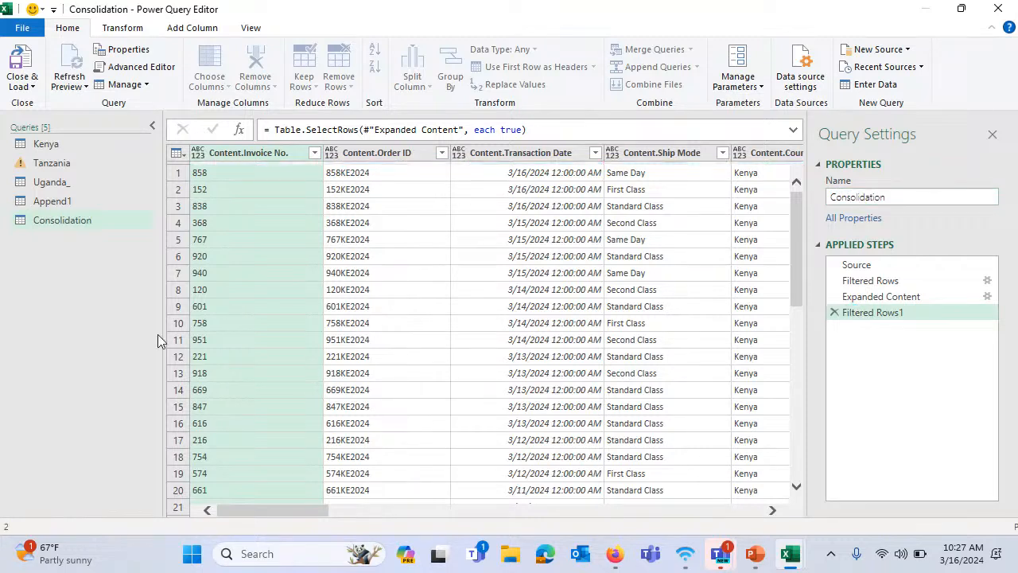
pyautogui.click(23, 86)
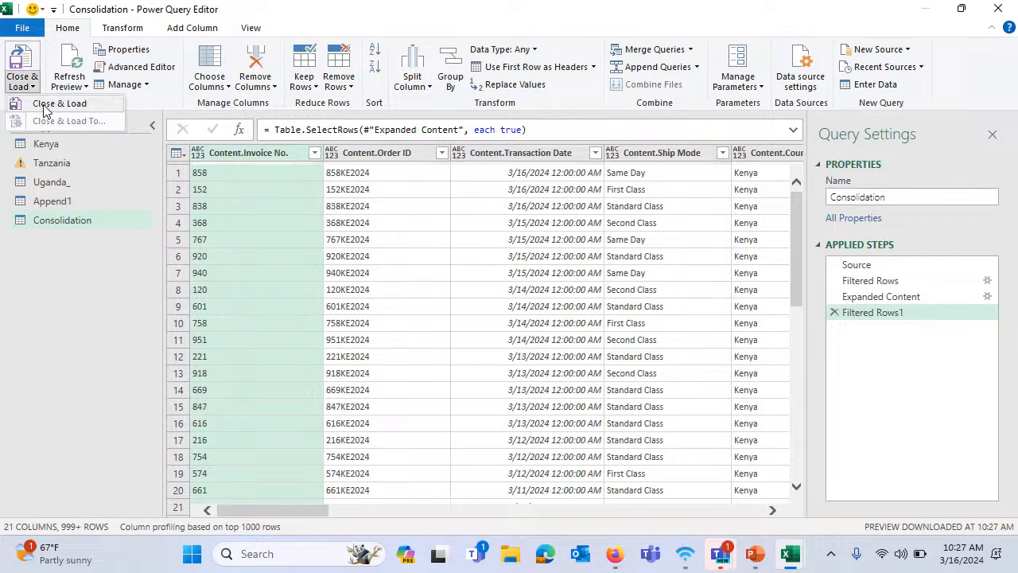
pyautogui.click(44, 109)
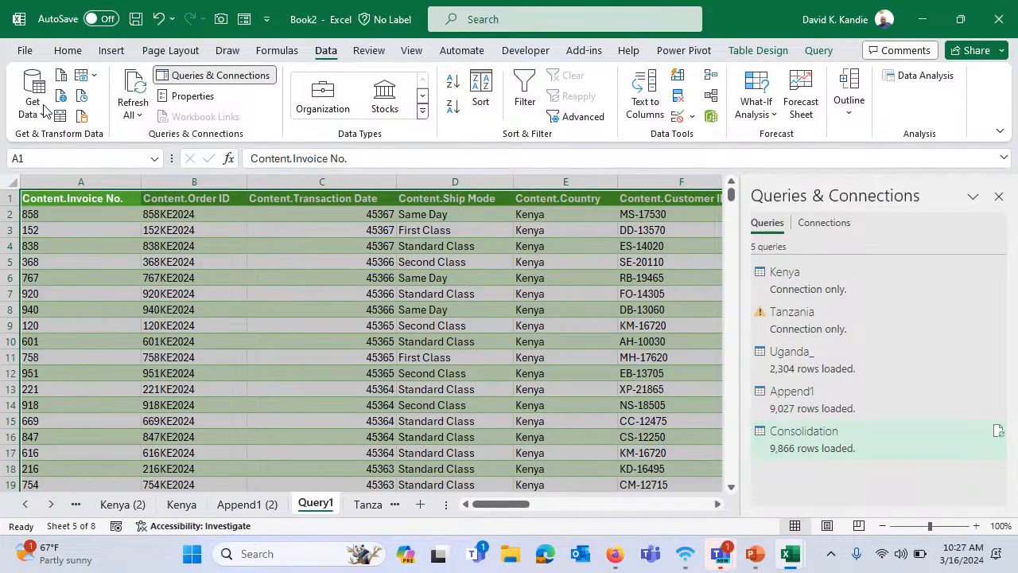
# Preview the Consolidation query's details from the workbook's query list
pyautogui.click(811, 440)
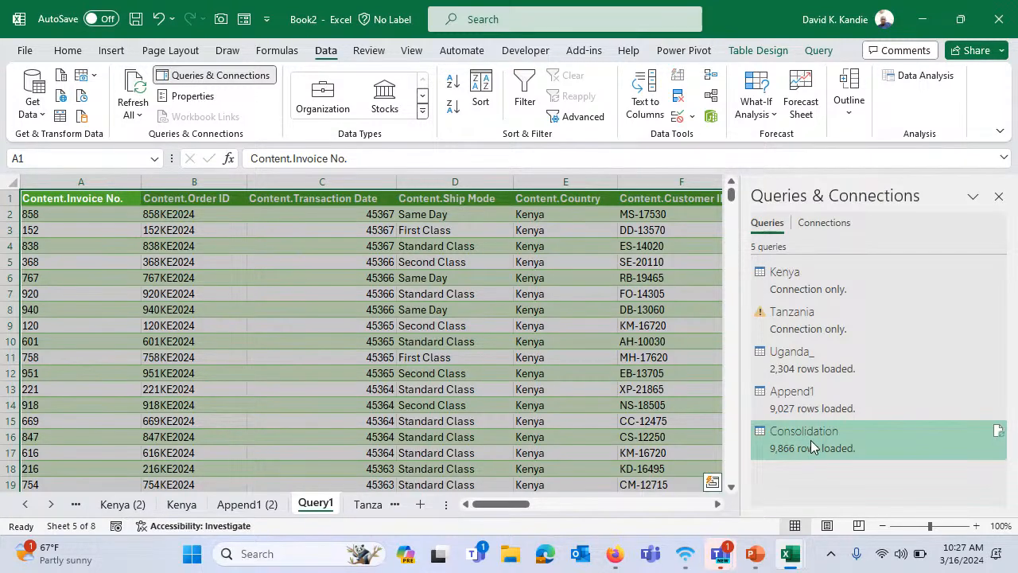
pyautogui.moveTo(810, 439)
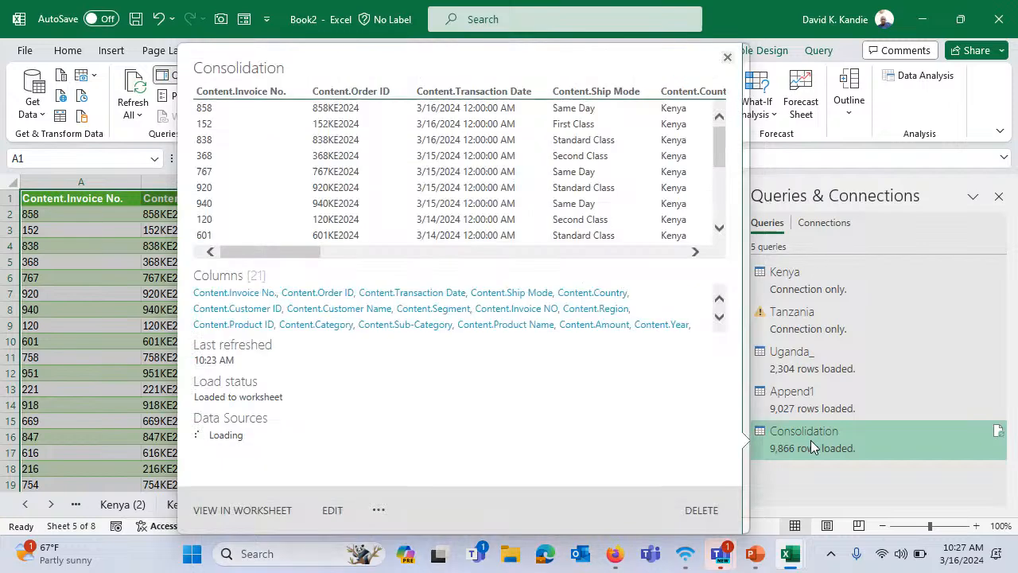
pyautogui.click(147, 234)
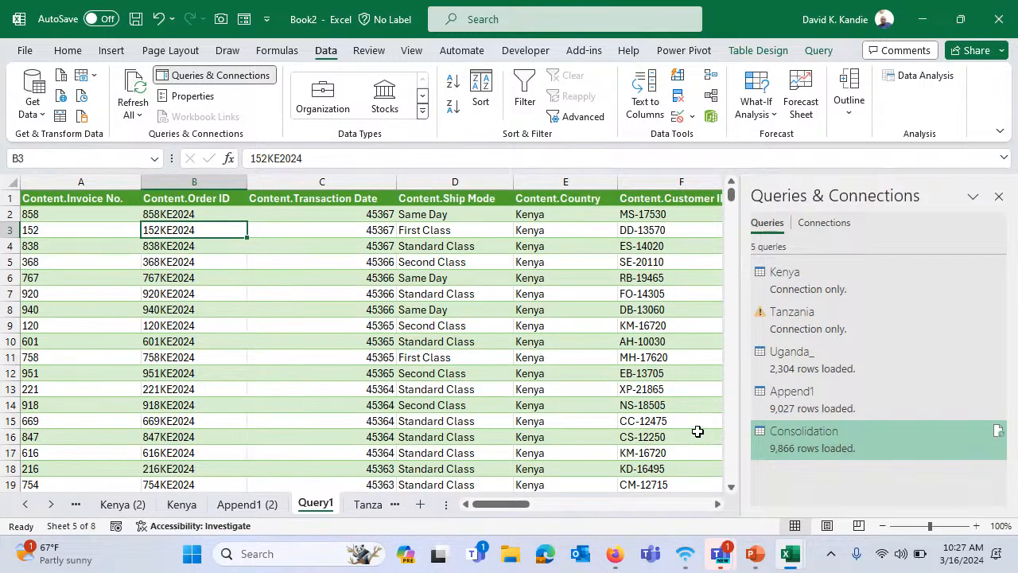
# Switch to Presentation1 in PowerPoint and present the OCL Capabilities slide full screen, ending the slide show when finished
pyautogui.moveTo(755, 557)
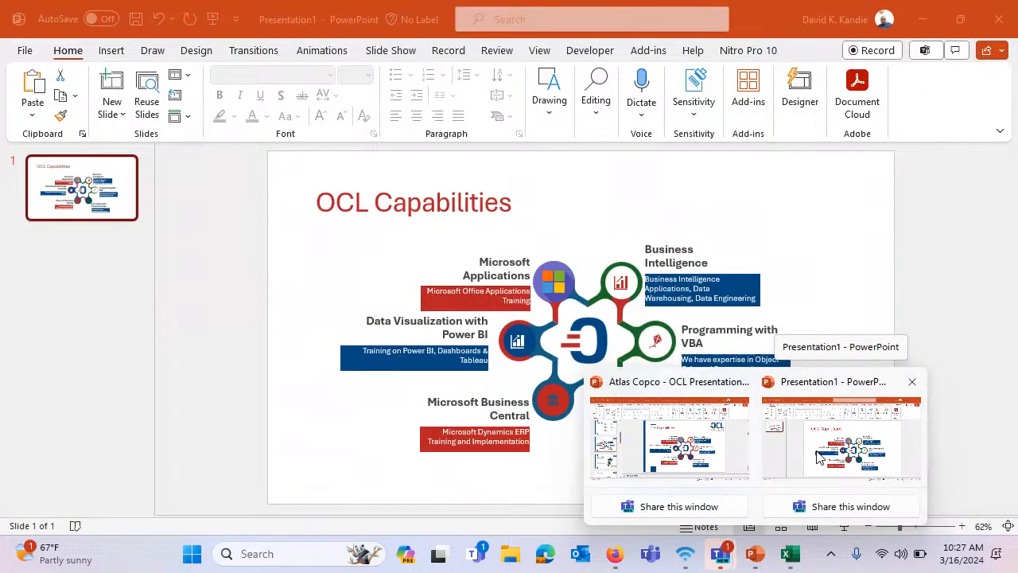
pyautogui.click(819, 455)
pyautogui.click(841, 526)
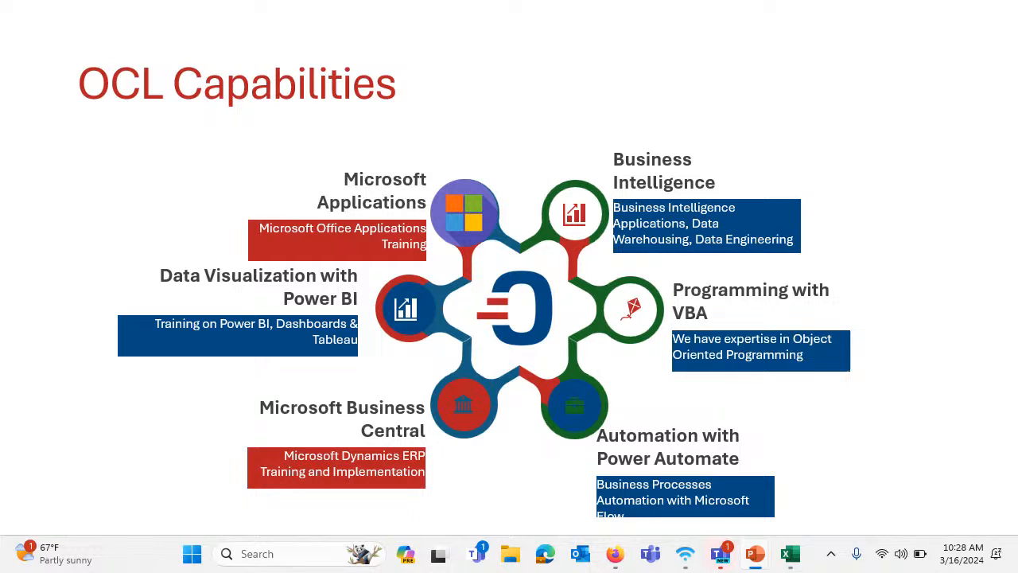
pyautogui.press('Escape')
# Return to the Book2 workbook in Excel and preview the Kenya query's details from the query list
pyautogui.moveTo(798, 535)
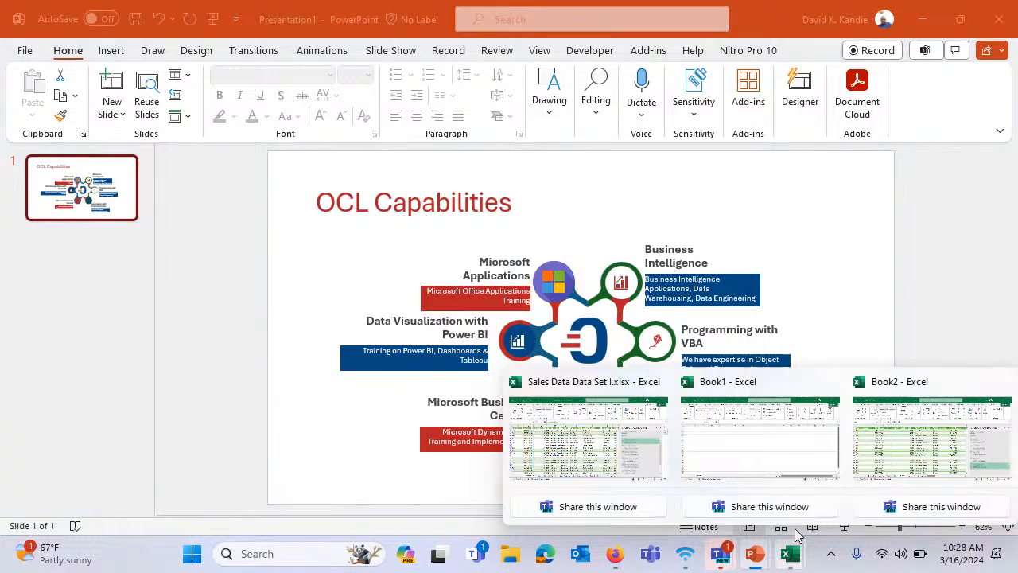
pyautogui.click(906, 445)
pyautogui.click(400, 283)
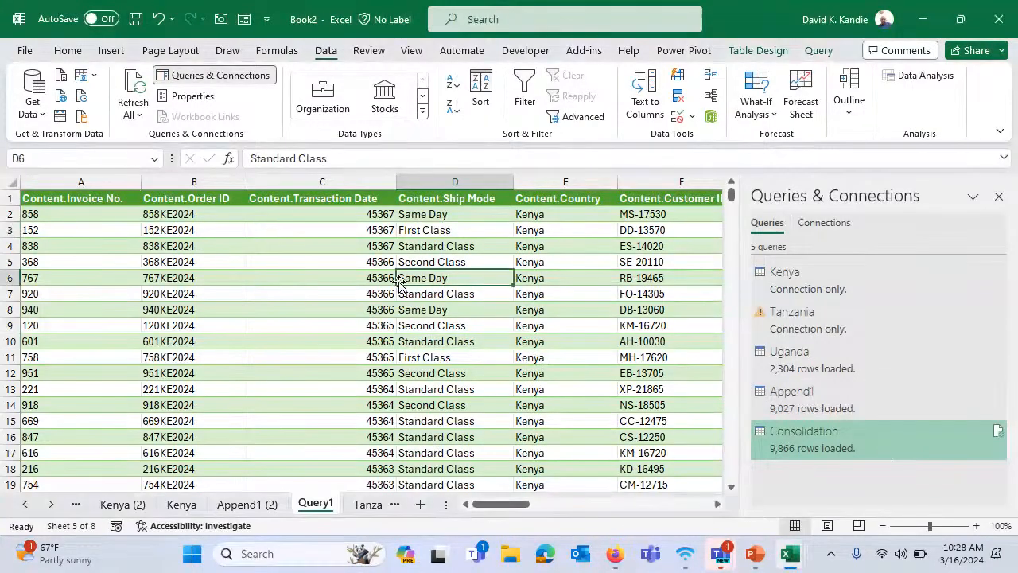
pyautogui.hotkey('ctrl', 'Up')
pyautogui.hotkey('ctrl', 'Left')
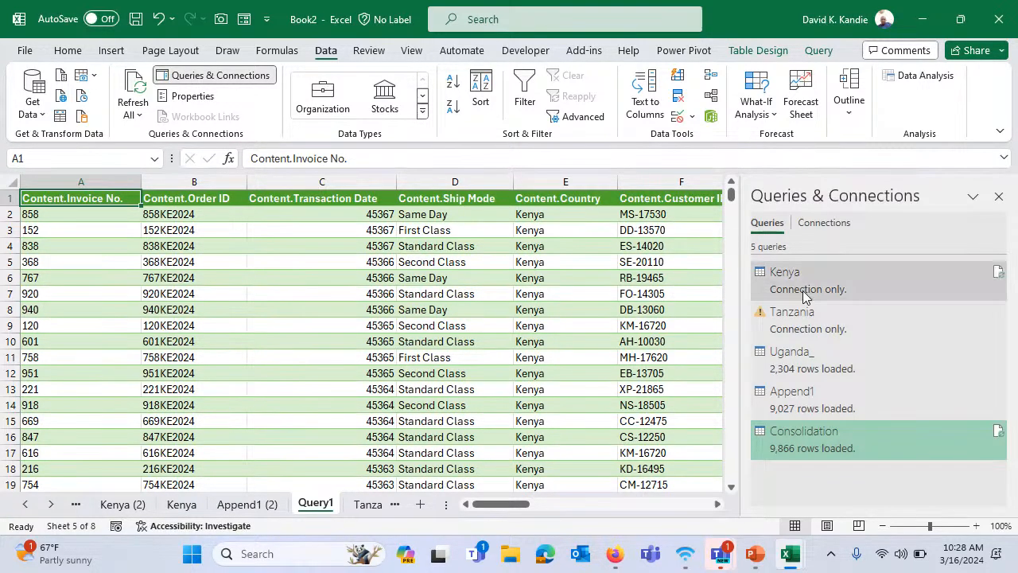
pyautogui.moveTo(812, 277)
pyautogui.moveTo(910, 282)
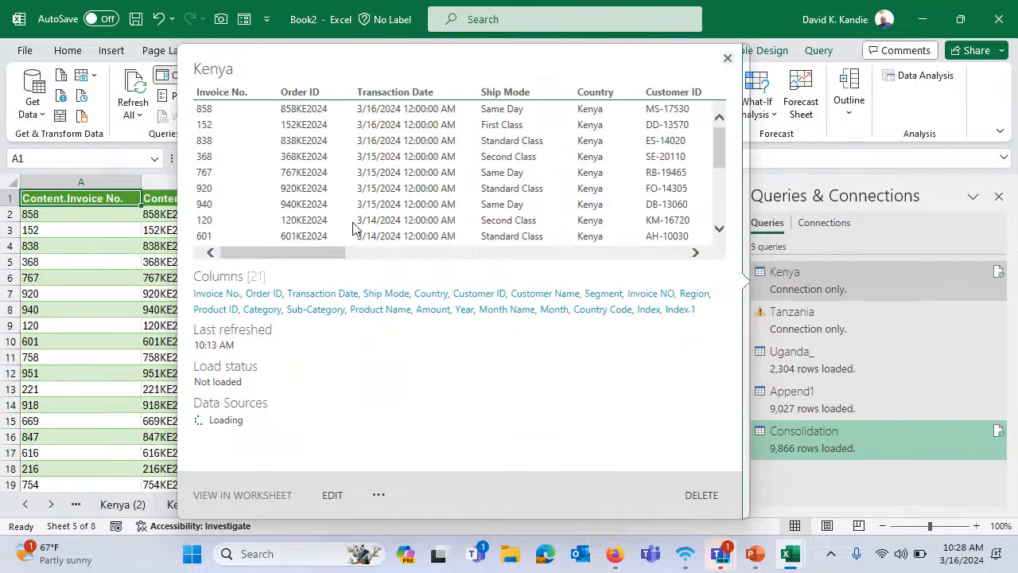
pyautogui.click(132, 248)
pyautogui.click(255, 303)
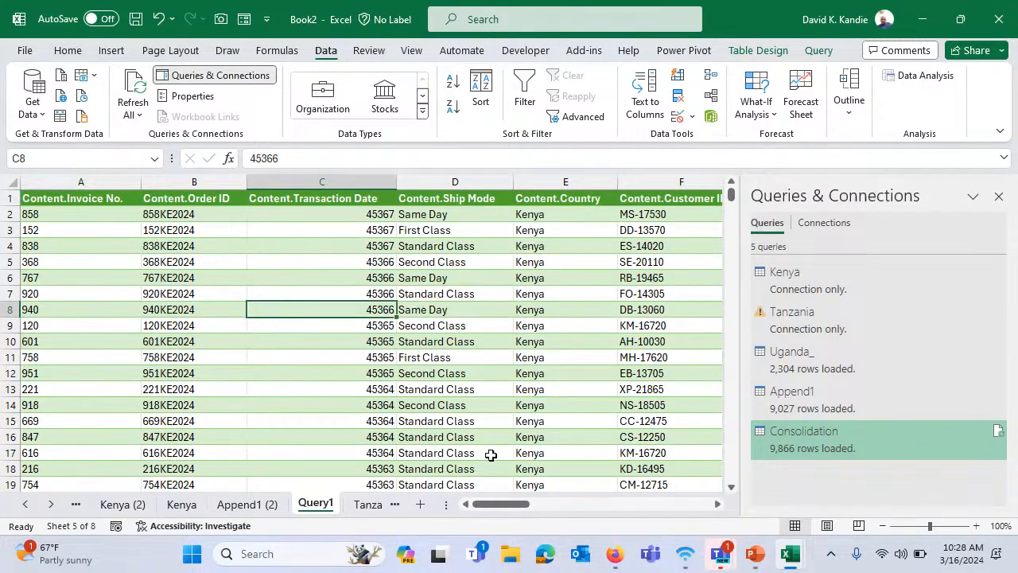
# Look across the Query1 table's columns through to the Name column and return to its first columns
pyautogui.moveTo(541, 505); pyautogui.dragTo(737, 509)
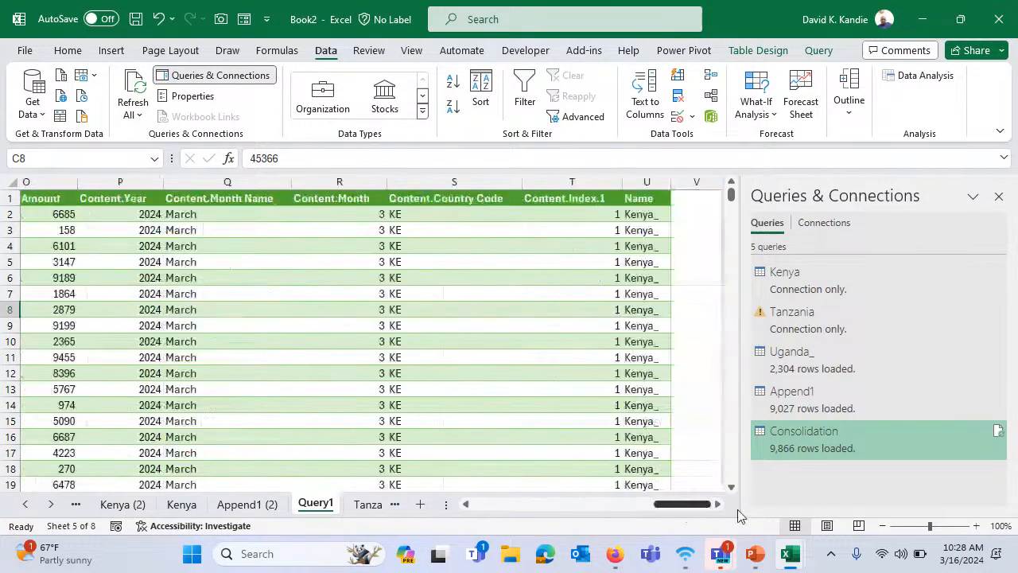
pyautogui.moveTo(686, 504); pyautogui.dragTo(493, 507)
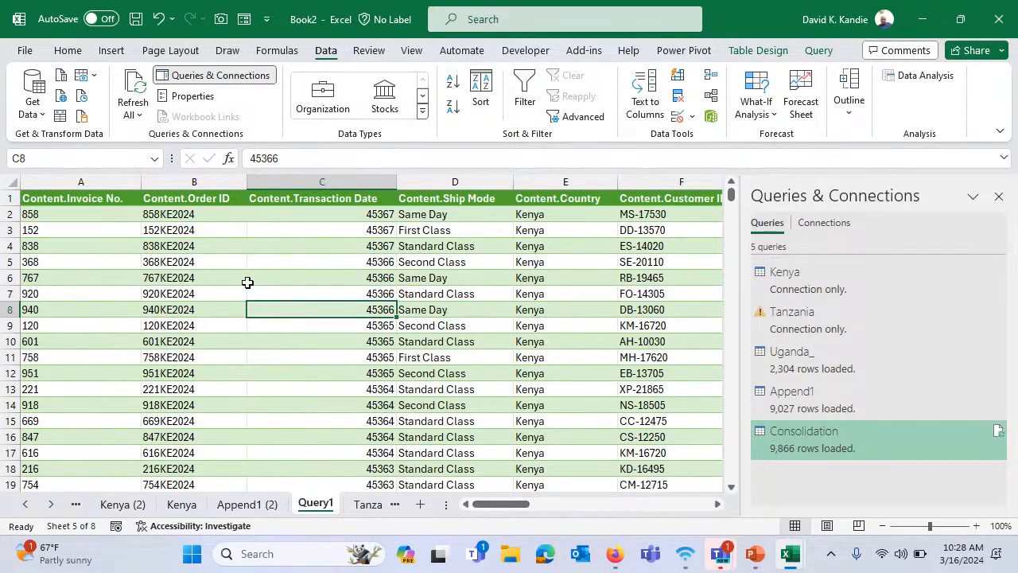
pyautogui.click(184, 248)
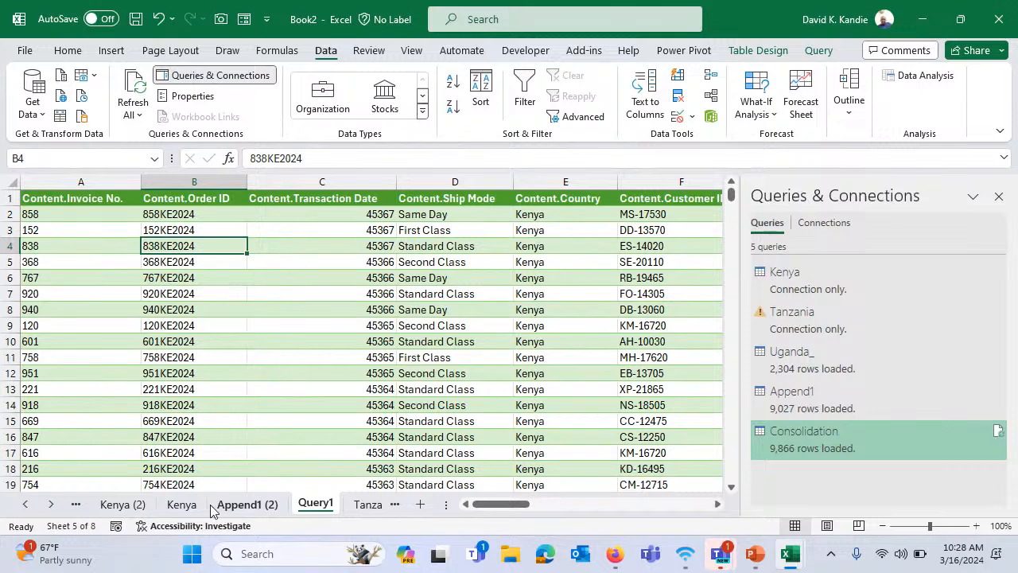
pyautogui.click(812, 293)
pyautogui.click(249, 376)
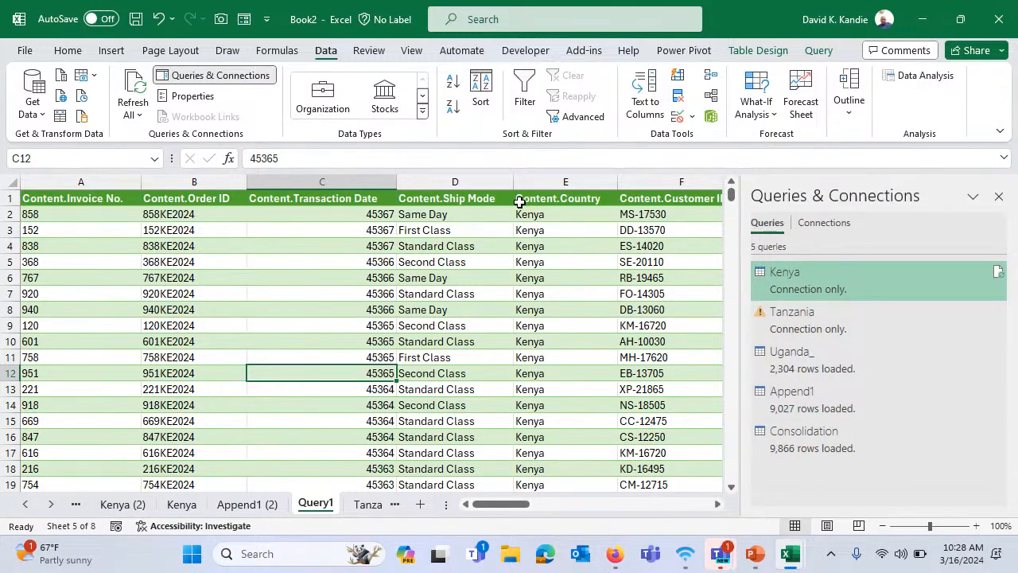
# Filter the Content.Ship Mode column of the Query1 table to show only Same Day records
pyautogui.click(557, 203)
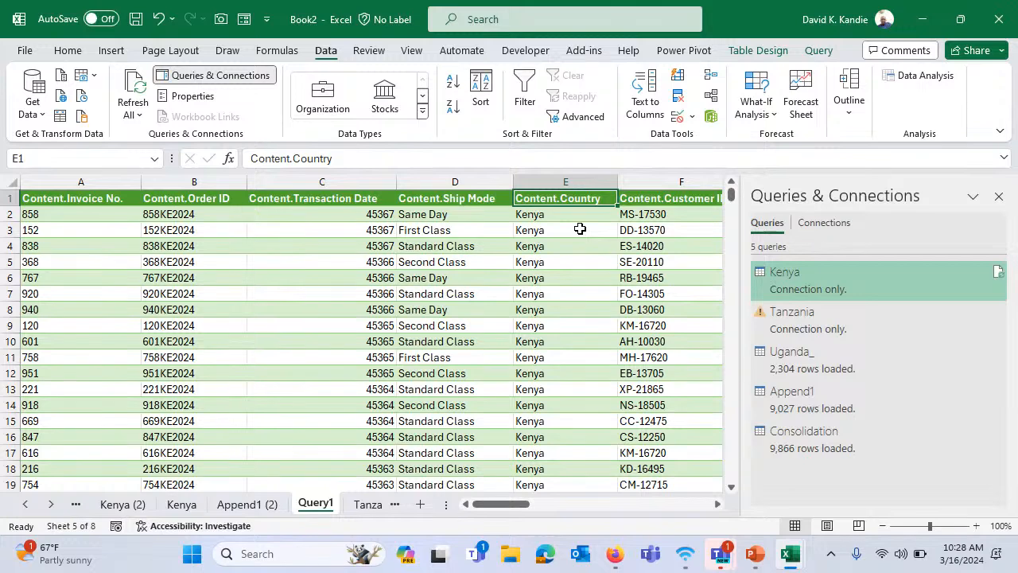
pyautogui.press('Left')
pyautogui.click(524, 91)
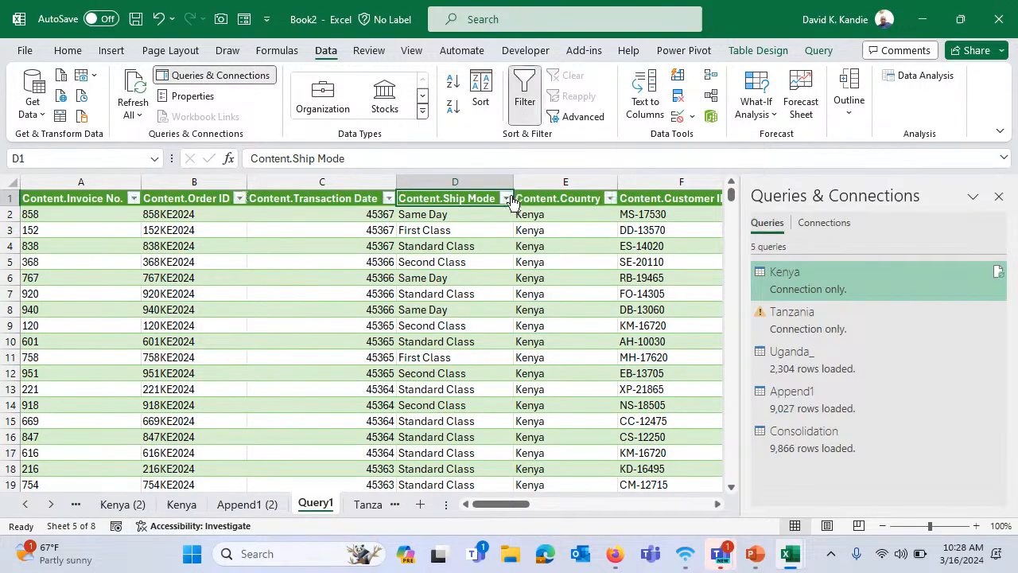
pyautogui.hotkey('alt', 'Down')
pyautogui.click(374, 407)
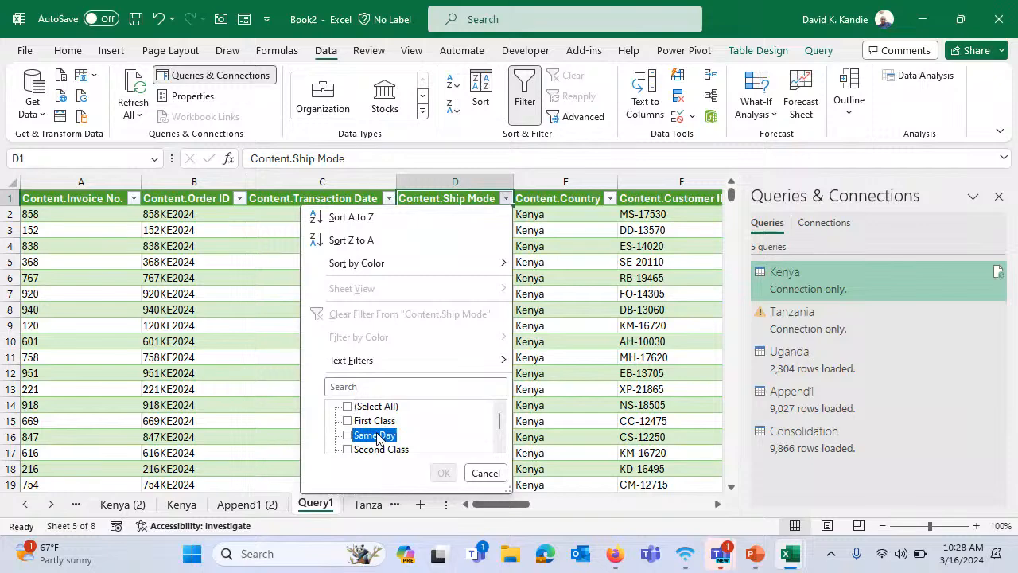
pyautogui.click(377, 436)
pyautogui.click(443, 473)
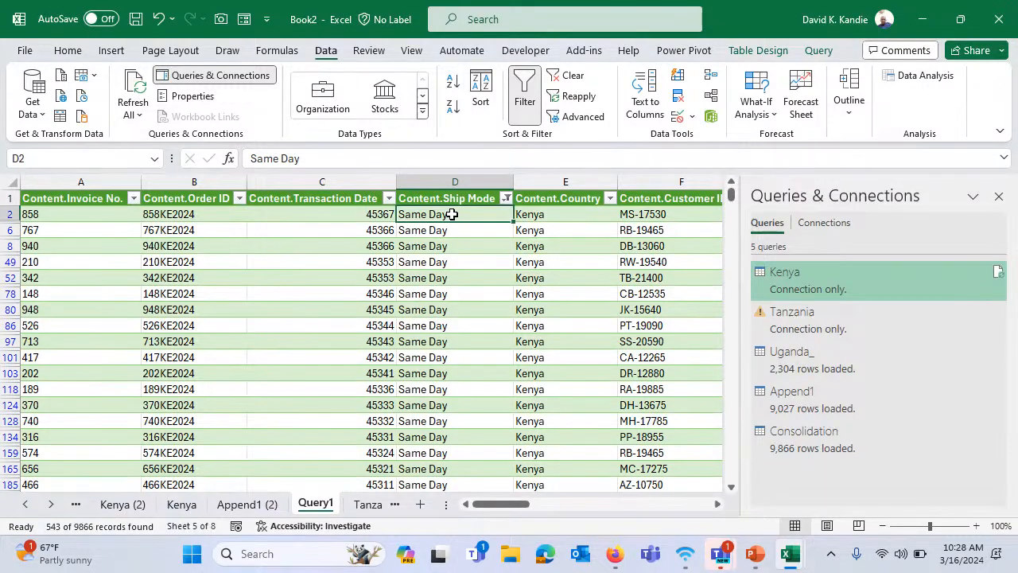
# Delete all filtered Same Day entries from the Content.Ship Mode column and turn off the table's filtering
pyautogui.hotkey('ctrl', 'shift', 'Down')
pyautogui.press('Delete')
pyautogui.press('Up')
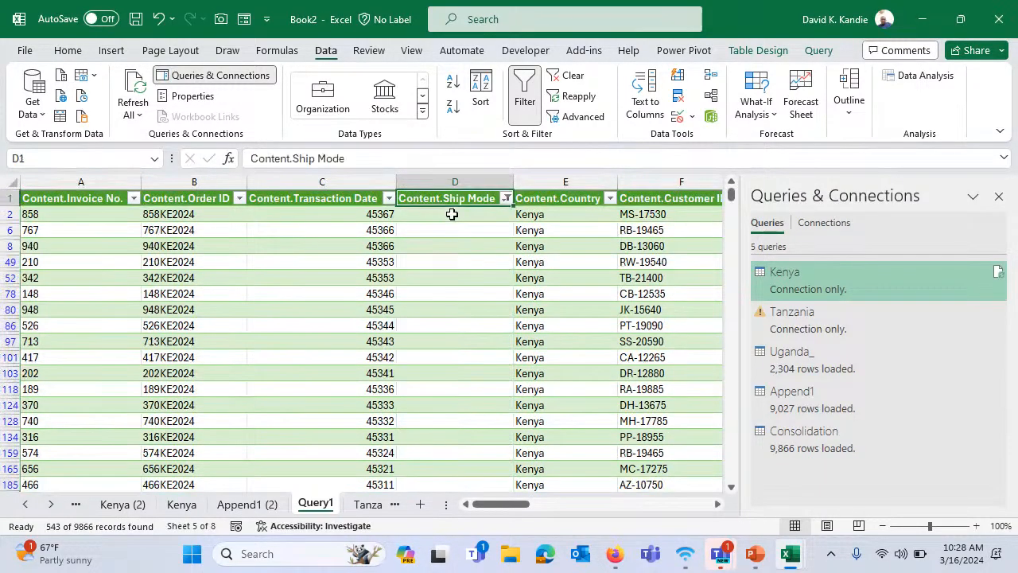
pyautogui.click(524, 89)
pyautogui.click(471, 294)
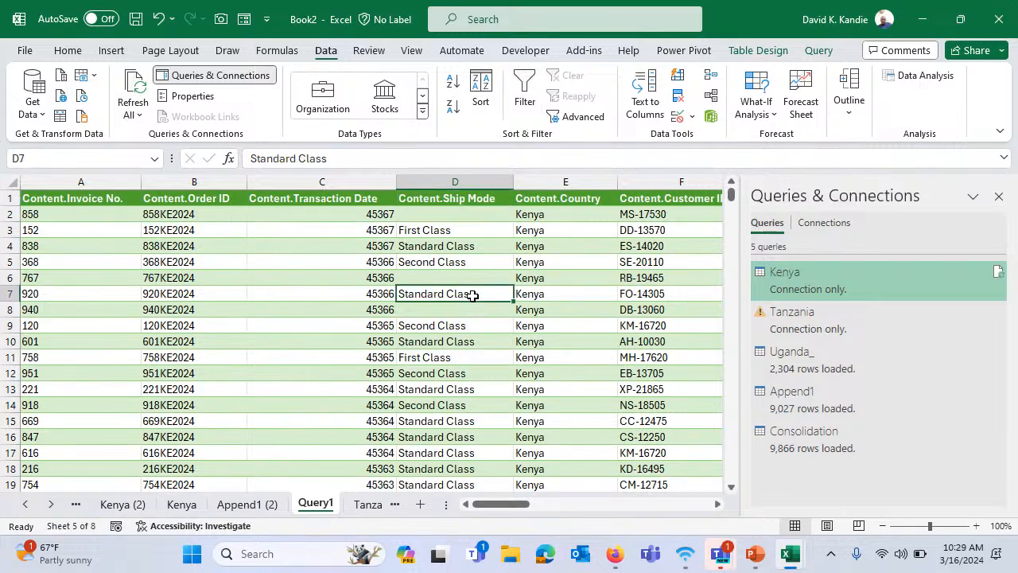
# Undo the filter removal and the deletion of the Same Day entries
pyautogui.click(474, 214)
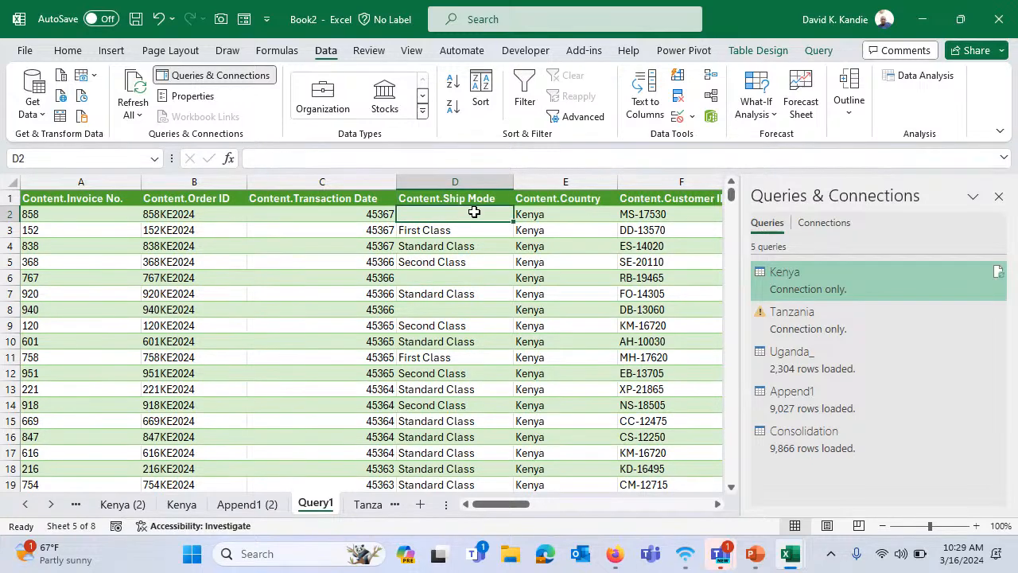
pyautogui.hotkey('ctrl', 'z')
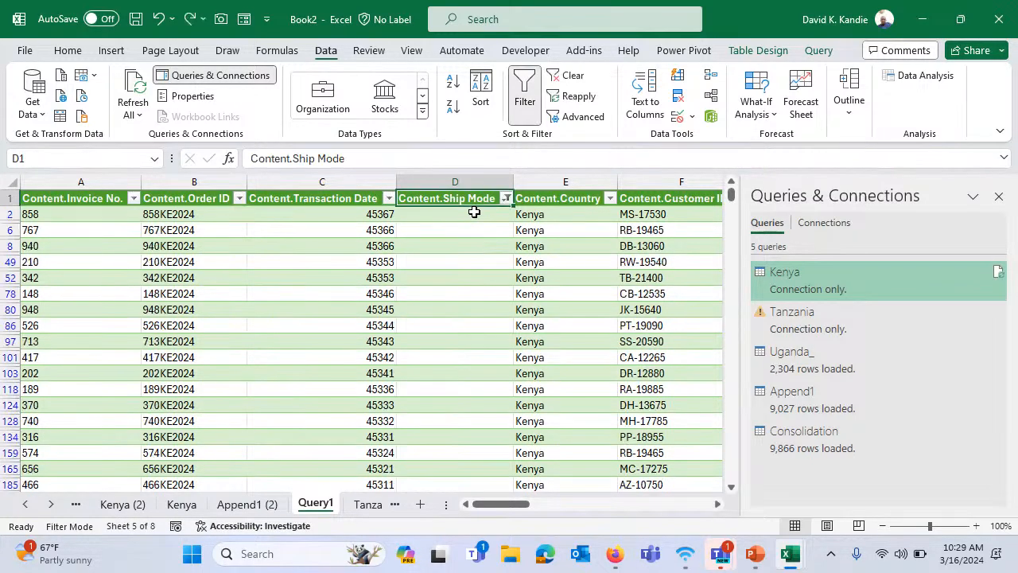
pyautogui.hotkey('ctrl', 'z')
pyautogui.click(476, 215)
pyautogui.hotkey('ctrl', 'shift', 'Down')
pyautogui.hotkey('ctrl', 'Up')
pyautogui.click(475, 216)
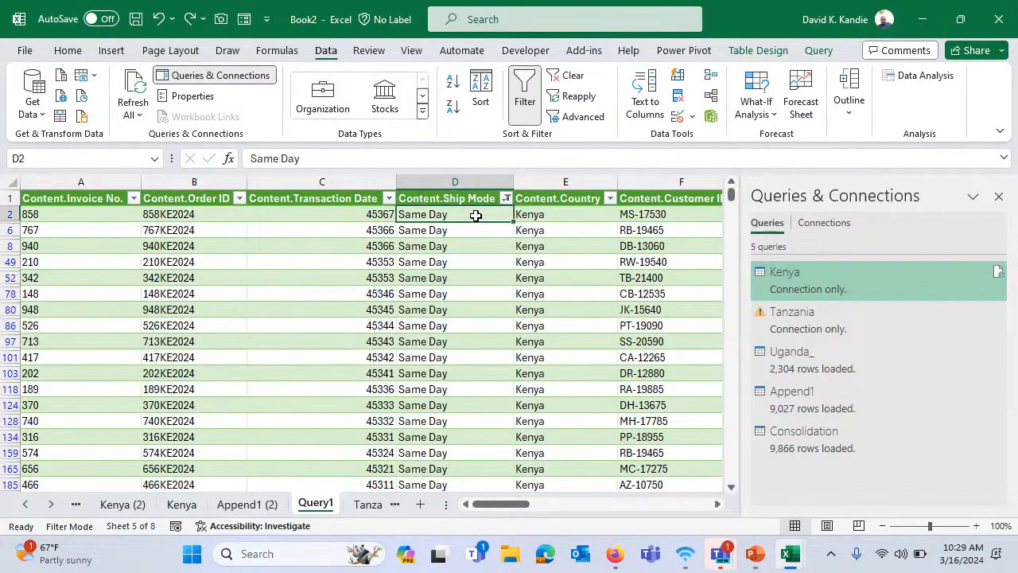
# Clear the Same Day values from cell D2 downward in the filtered Content.Ship Mode column, and remove the filter to show all records
pyautogui.hotkey('ctrl', 'shift', 'Down')
pyautogui.press('Delete')
pyautogui.click(475, 215)
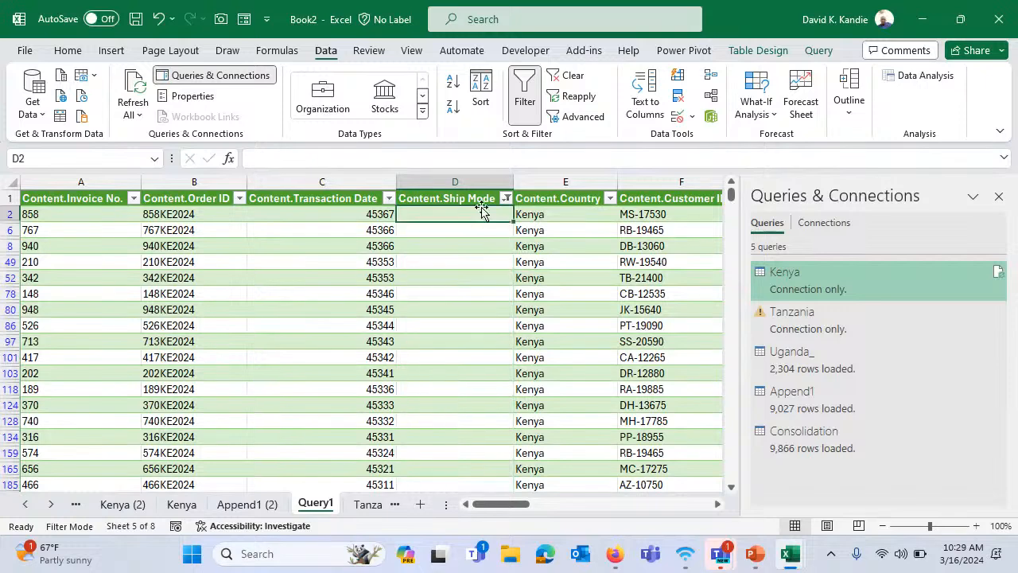
pyautogui.click(486, 198)
pyautogui.click(524, 91)
pyautogui.click(477, 248)
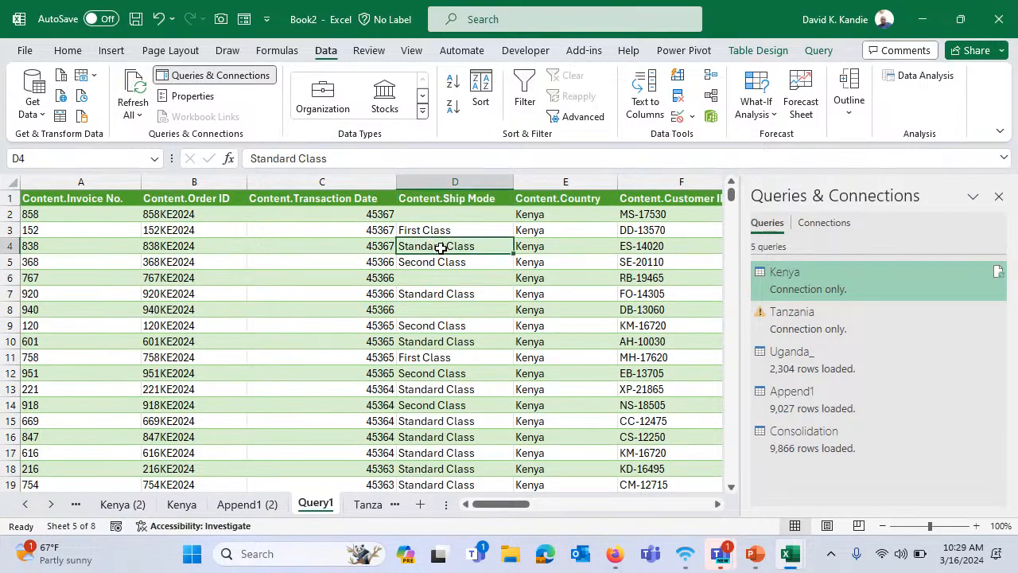
# Refresh the Consolidation query from the workbook's query list to reload the Query1 table
pyautogui.rightClick(786, 443)
pyautogui.click(837, 304)
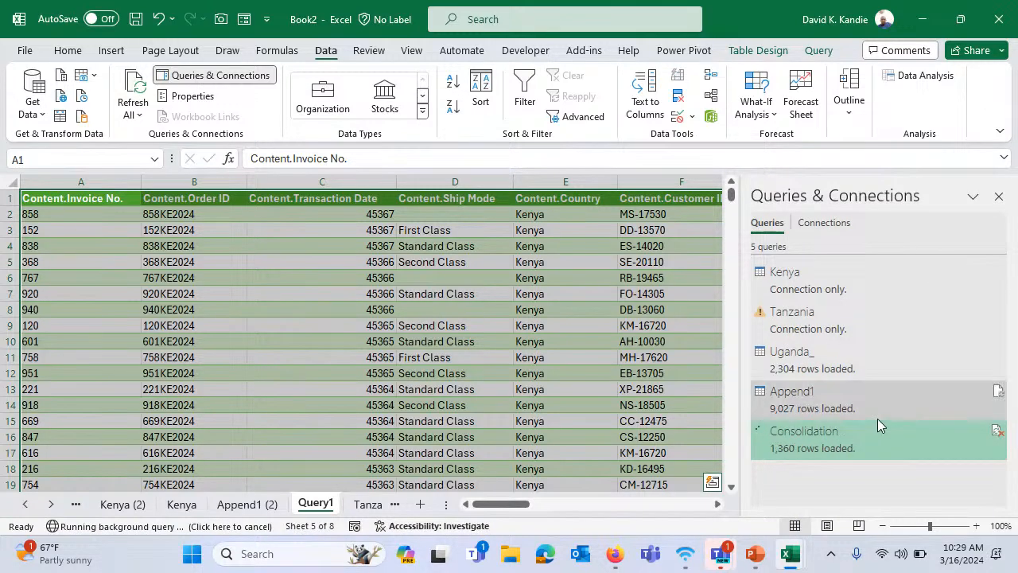
pyautogui.click(529, 326)
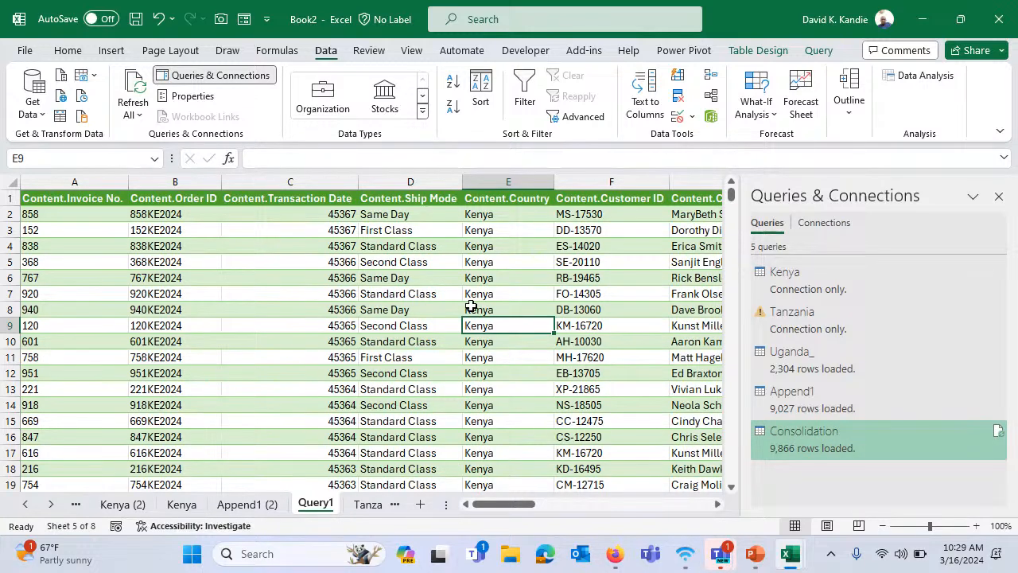
pyautogui.click(481, 261)
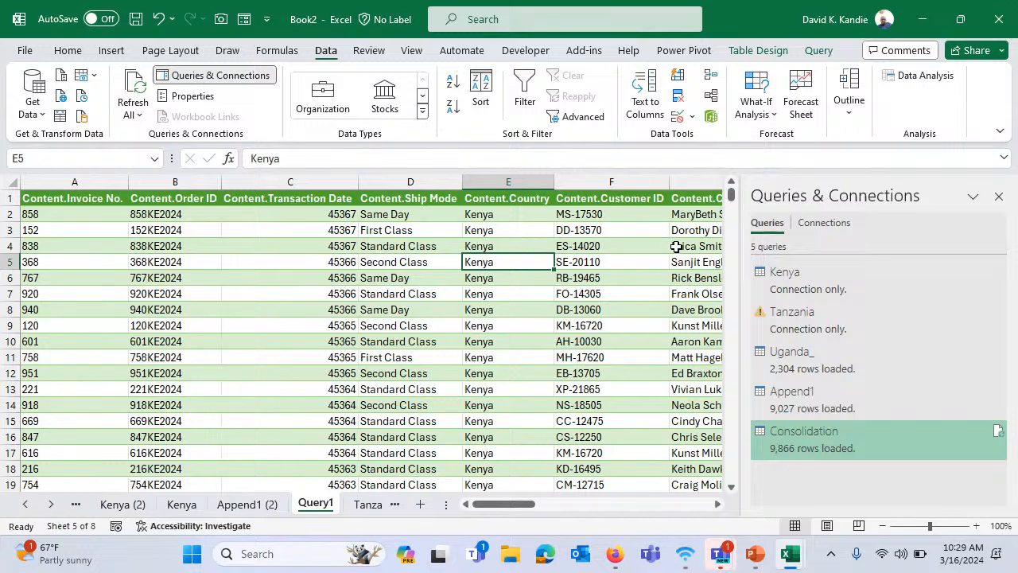
# Refresh the Kenya query's preview in the Power Query Editor, and close and load the query back to the workbook
pyautogui.doubleClick(801, 280)
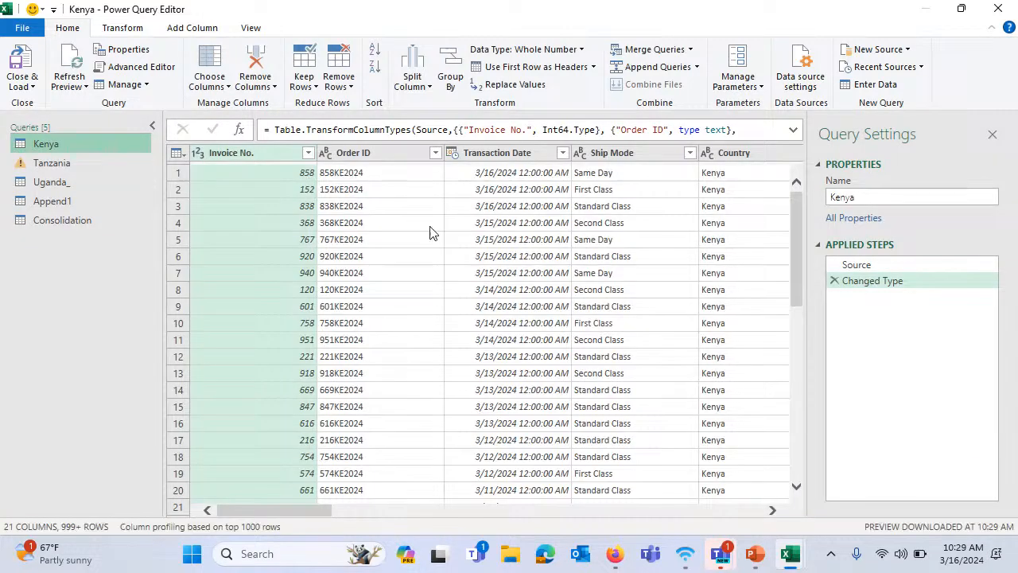
pyautogui.click(84, 94)
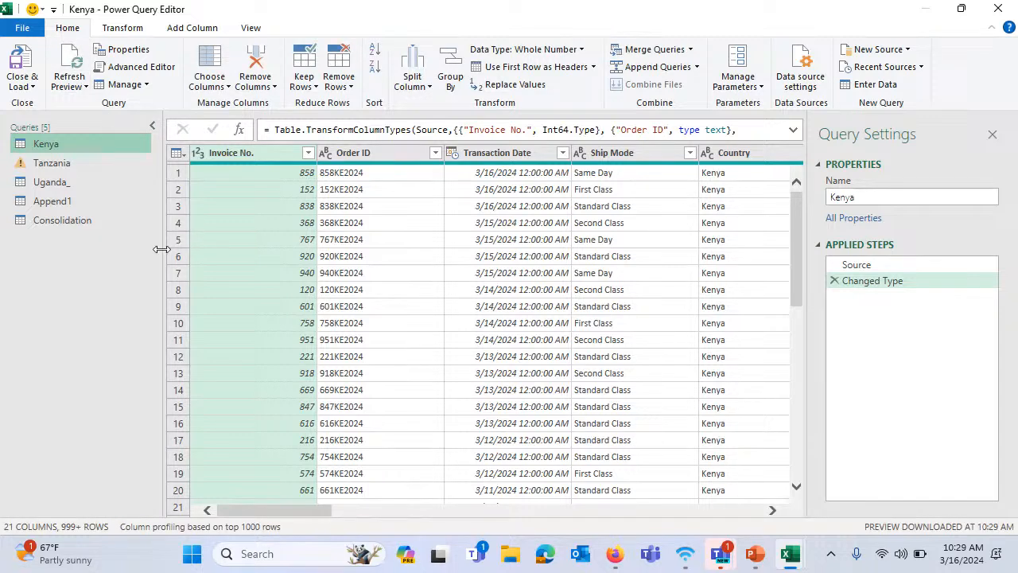
pyautogui.click(72, 68)
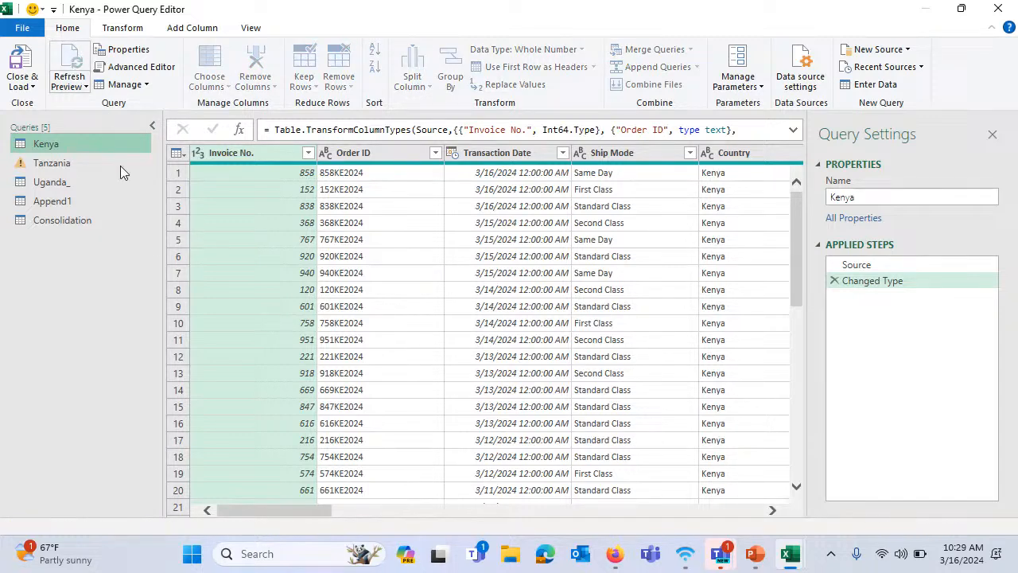
pyautogui.moveTo(298, 506); pyautogui.dragTo(278, 521)
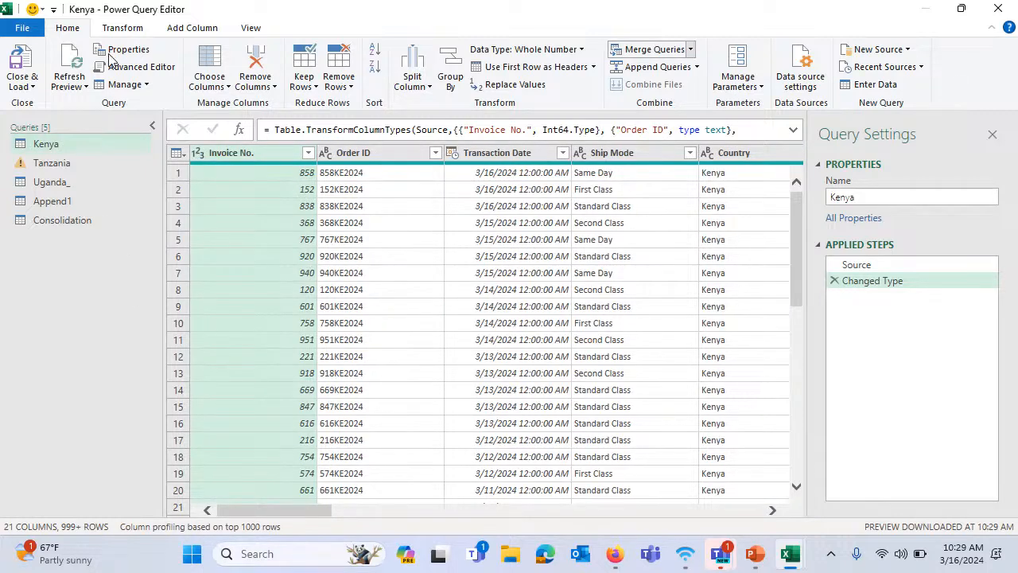
pyautogui.click(21, 63)
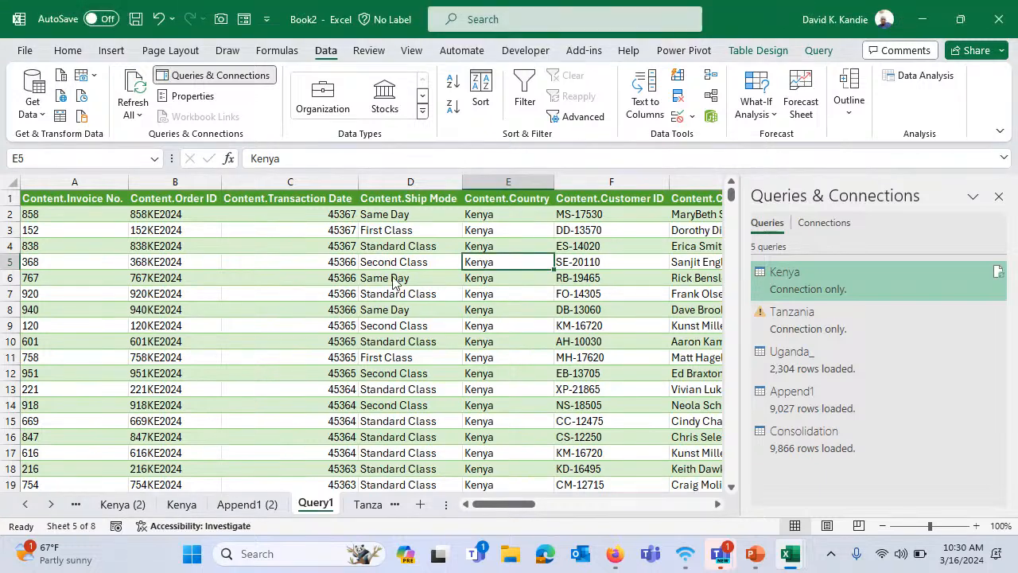
# Copy the entire Kenya table, headers included, from the Kenya sheet
pyautogui.press('Up')
pyautogui.press('Home')
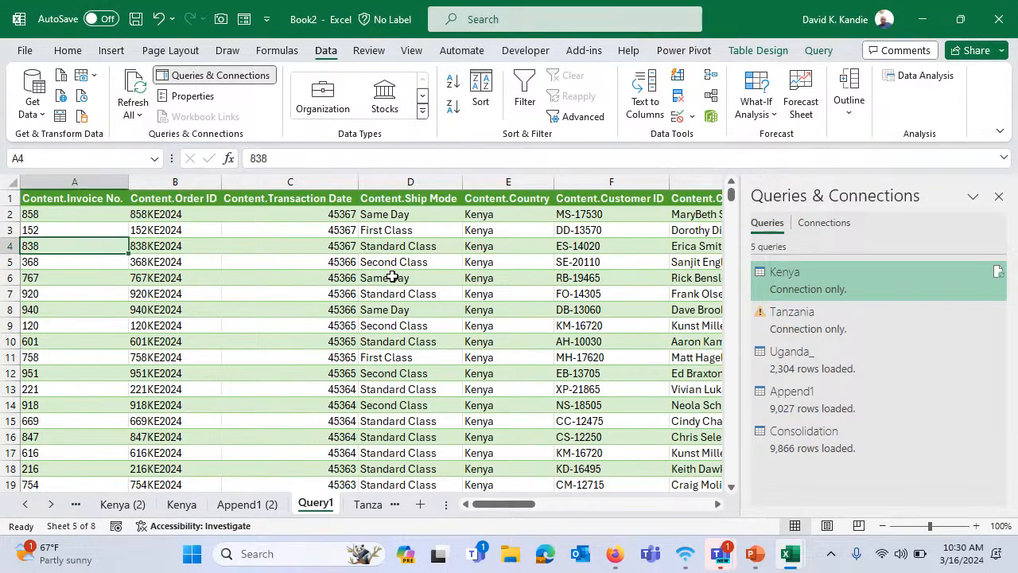
pyautogui.press('Up')
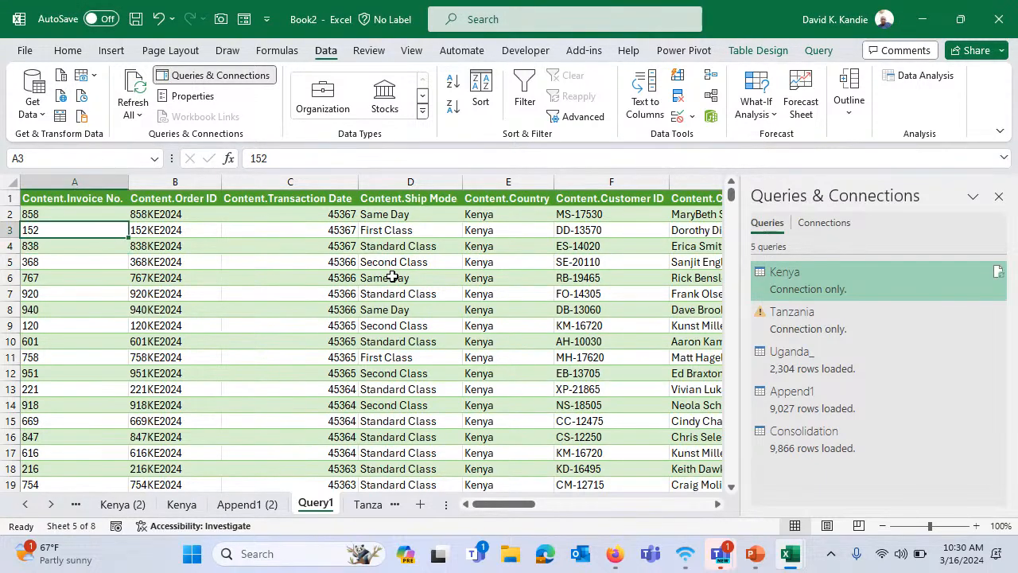
pyautogui.click(181, 503)
pyautogui.hotkey('ctrl', 'Home')
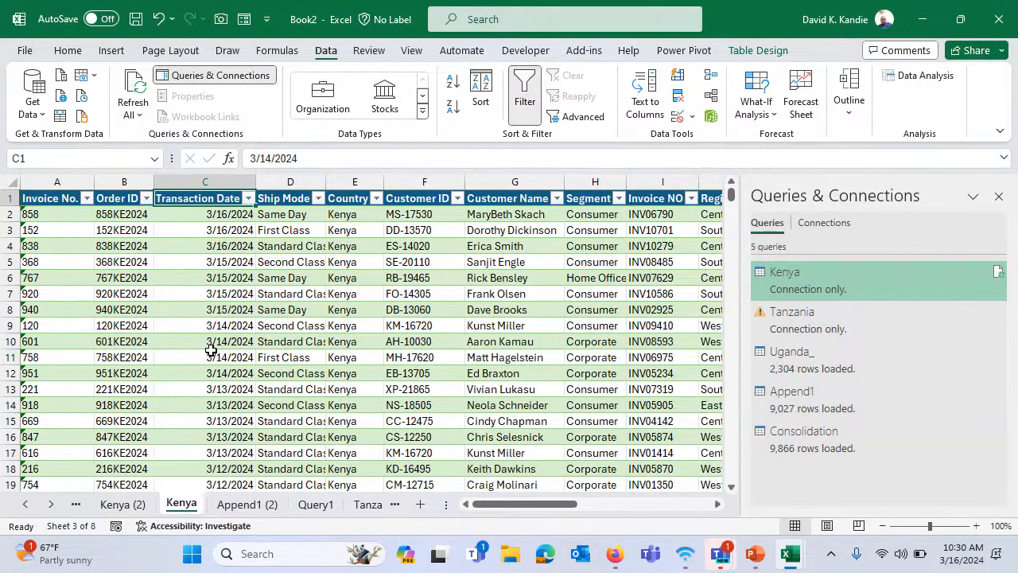
pyautogui.hotkey('ctrl', 'shift', 'Right')
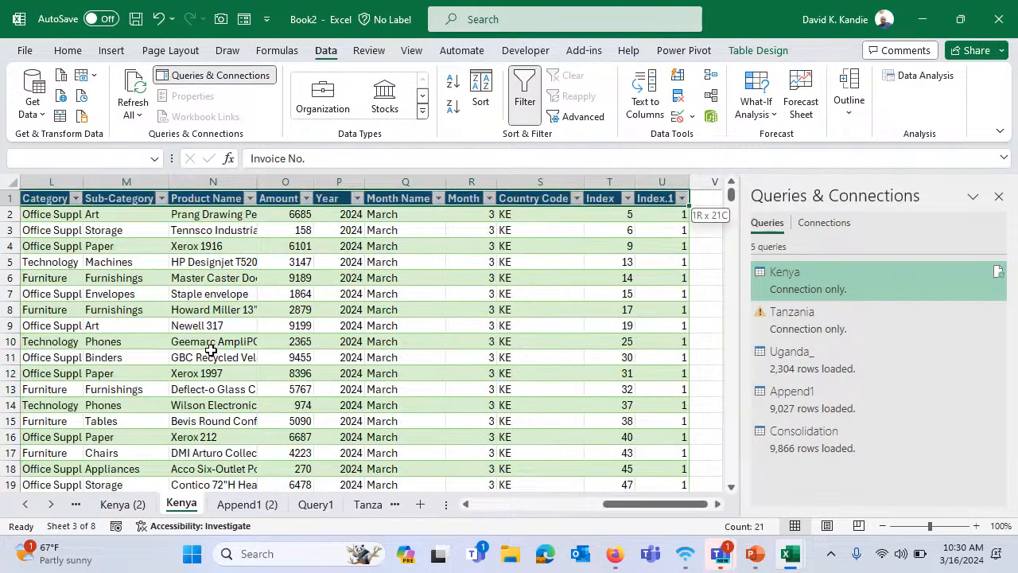
pyautogui.hotkey('ctrl', 'shift', 'Down')
pyautogui.hotkey('ctrl', 'c')
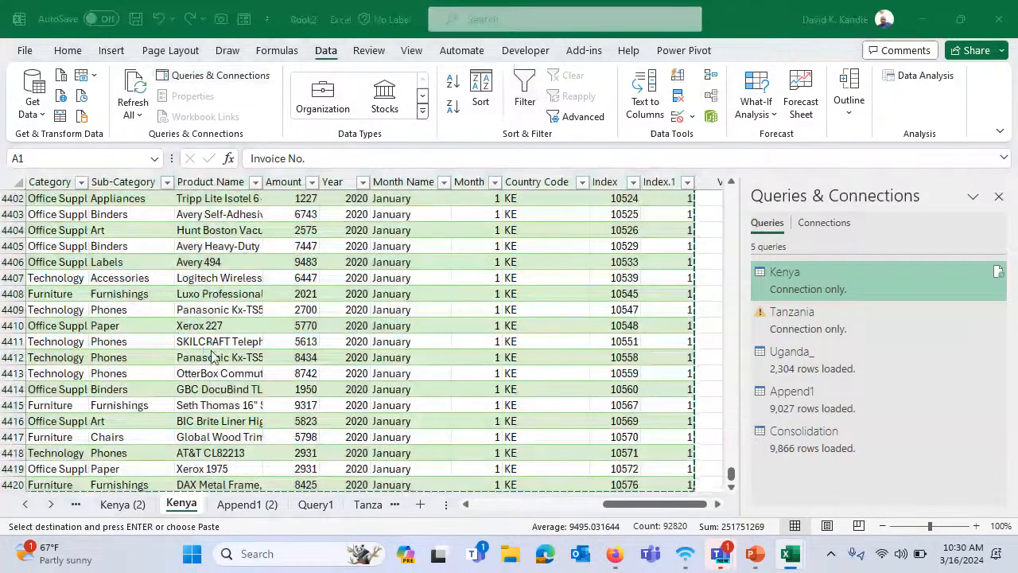
# Paste the copied Kenya table at A1 of a new blank workbook and convert the table to a normal range
pyautogui.hotkey('ctrl', 'v')
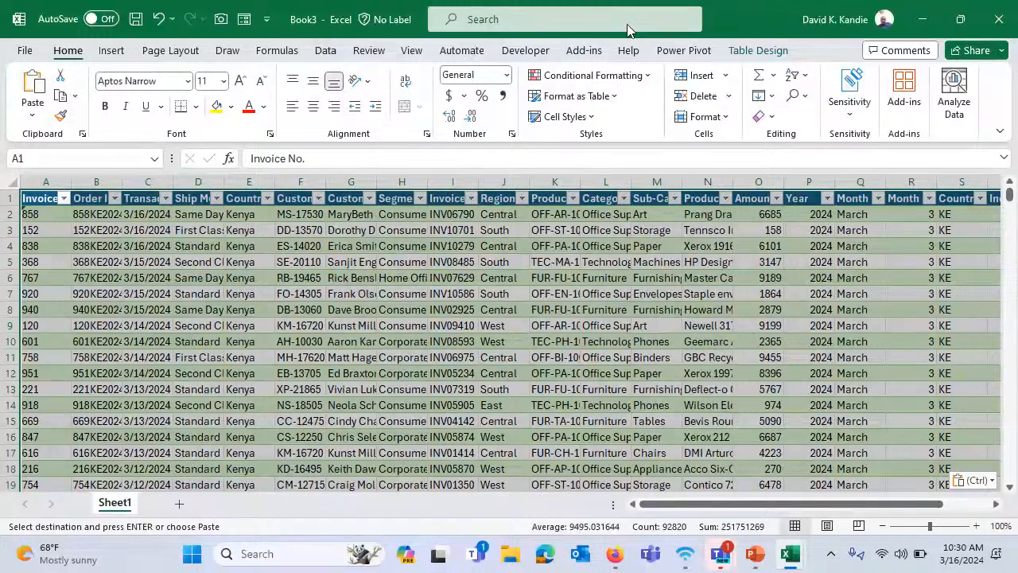
pyautogui.hotkey('alt', 'j')
pyautogui.press('t')
pyautogui.click(160, 116)
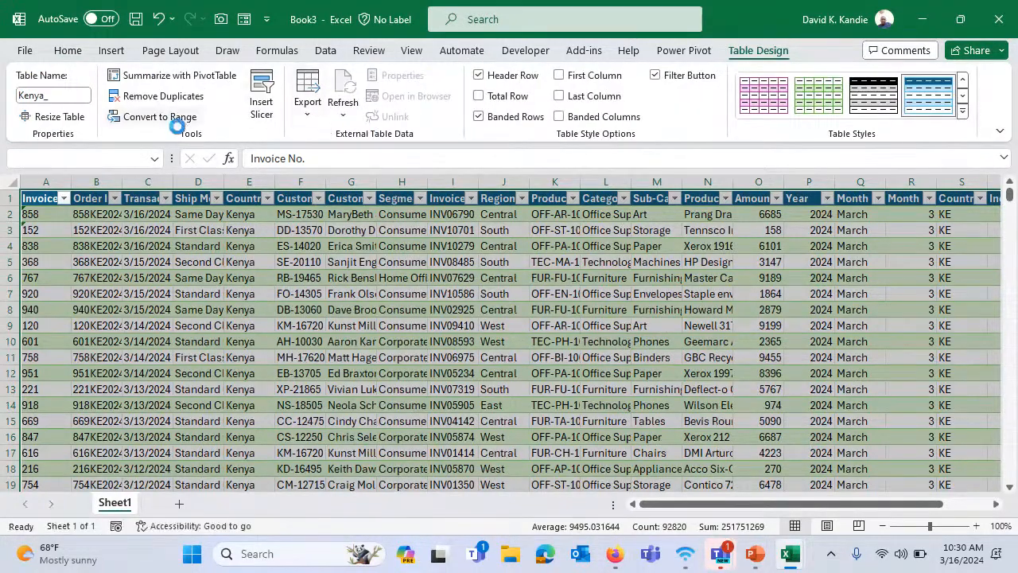
pyautogui.click(483, 318)
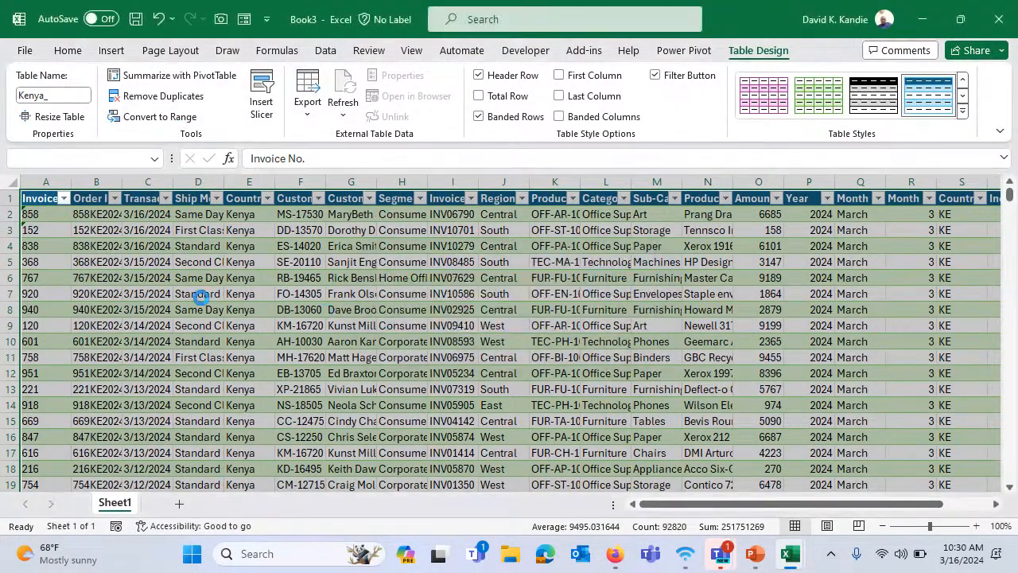
pyautogui.click(199, 293)
pyautogui.click(197, 266)
# Autofit the widths of all columns on Sheet1 to their contents
pyautogui.click(12, 182)
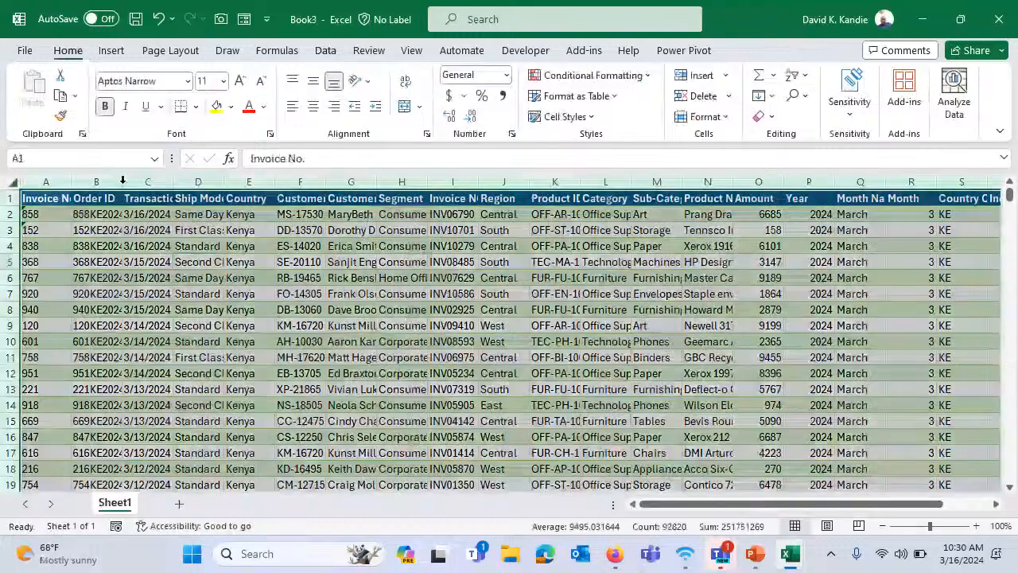
pyautogui.doubleClick(174, 182)
pyautogui.click(185, 294)
pyautogui.click(262, 325)
pyautogui.click(132, 309)
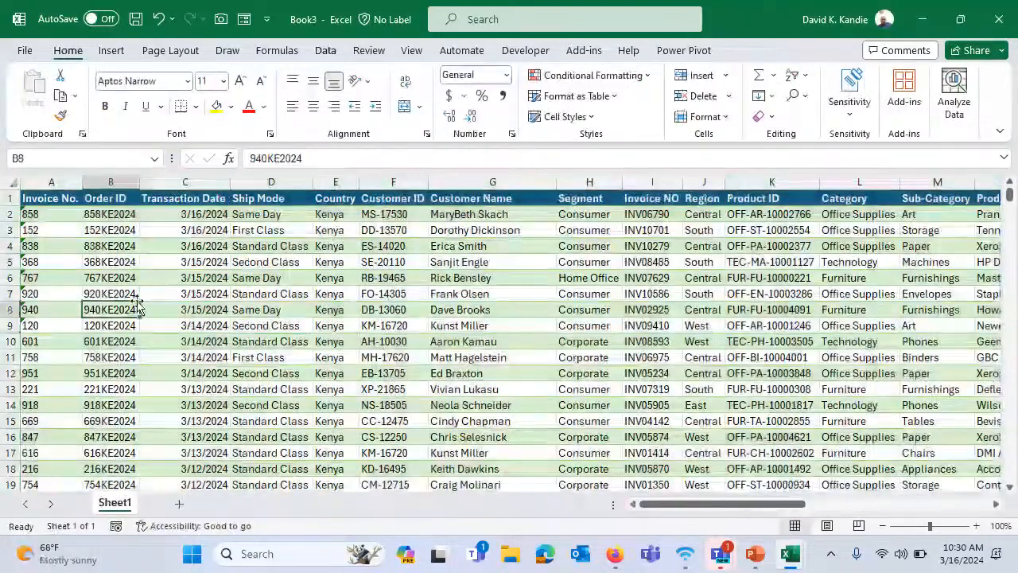
pyautogui.click(208, 277)
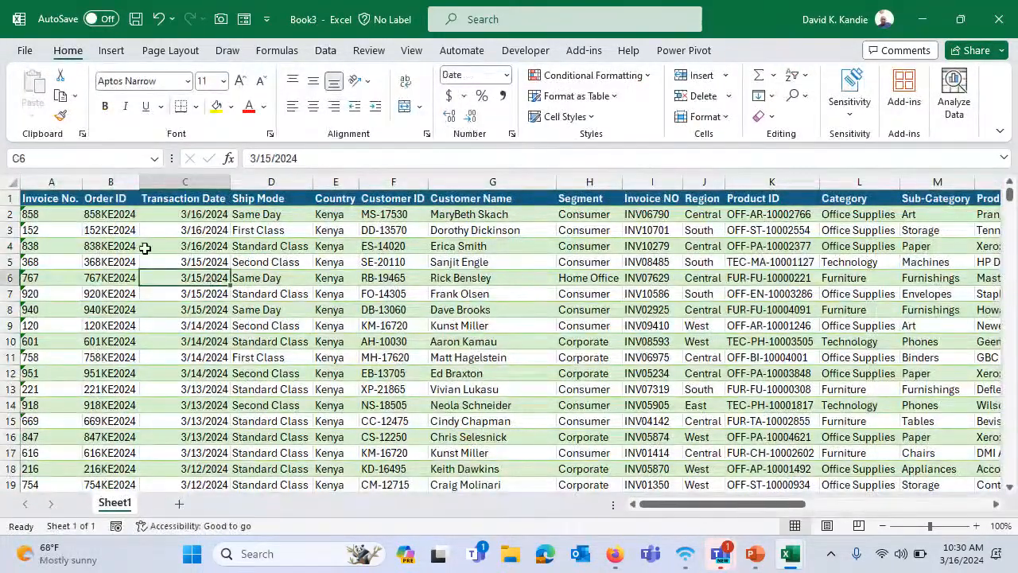
# Clear the Transaction Date values in cells C11:C19
pyautogui.click(203, 201)
pyautogui.moveTo(207, 356); pyautogui.dragTo(208, 483)
pyautogui.press('Delete')
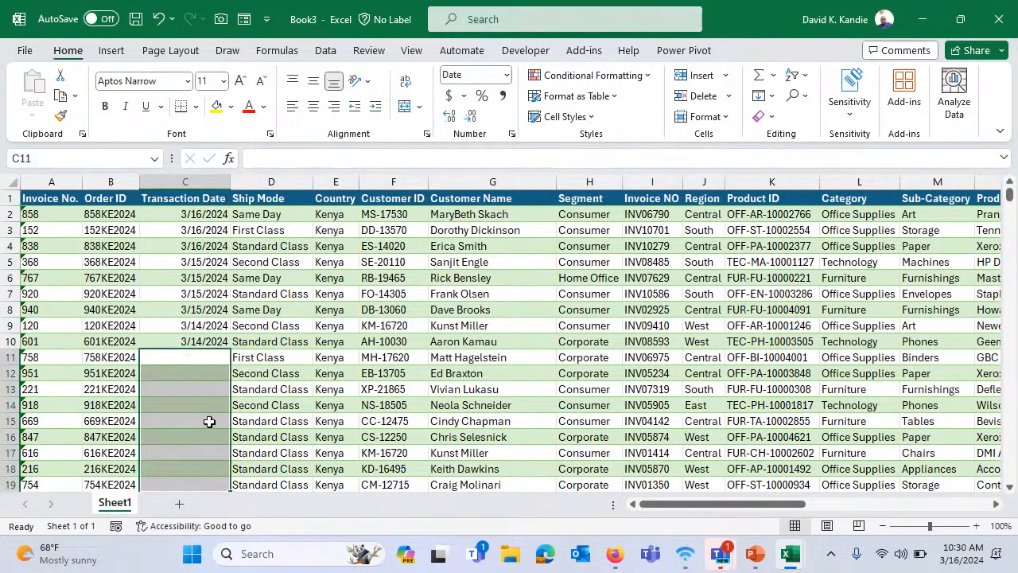
# Clear the Transaction Date values in C4389:C4405 near the end of the data
pyautogui.click(191, 304)
pyautogui.hotkey('ctrl', 'Down')
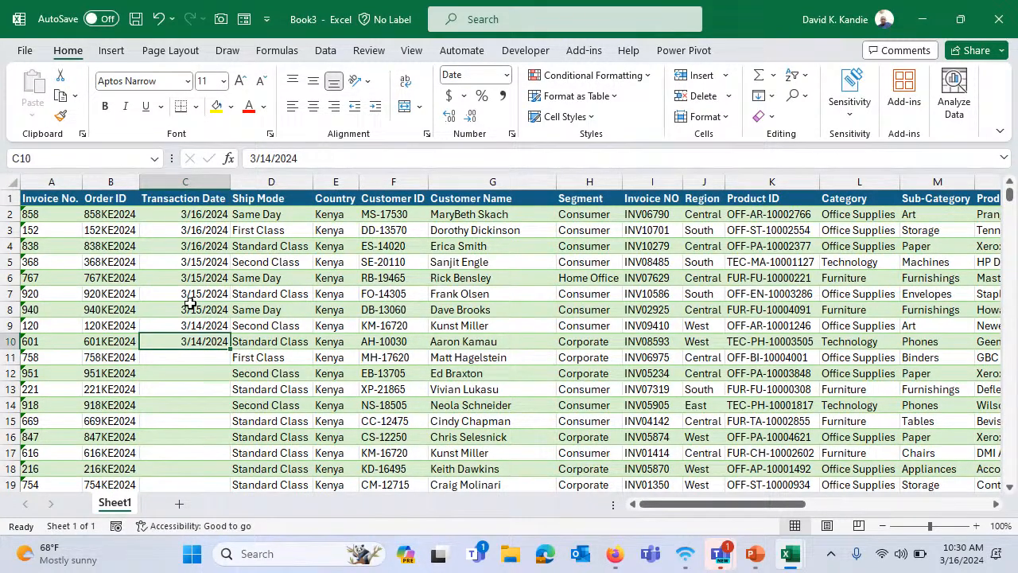
pyautogui.hotkey('ctrl', 'Down')
pyautogui.hotkey('ctrl', 'Down')
pyautogui.press('Up')
pyautogui.press('Up')
pyautogui.press('Up')
pyautogui.press('Up')
pyautogui.press('Up')
pyautogui.press('Up')
pyautogui.press('Up')
pyautogui.press('Up')
pyautogui.press('Up')
pyautogui.press('Up')
pyautogui.press('Up')
pyautogui.press('Up')
pyautogui.press('Up')
pyautogui.press('Up')
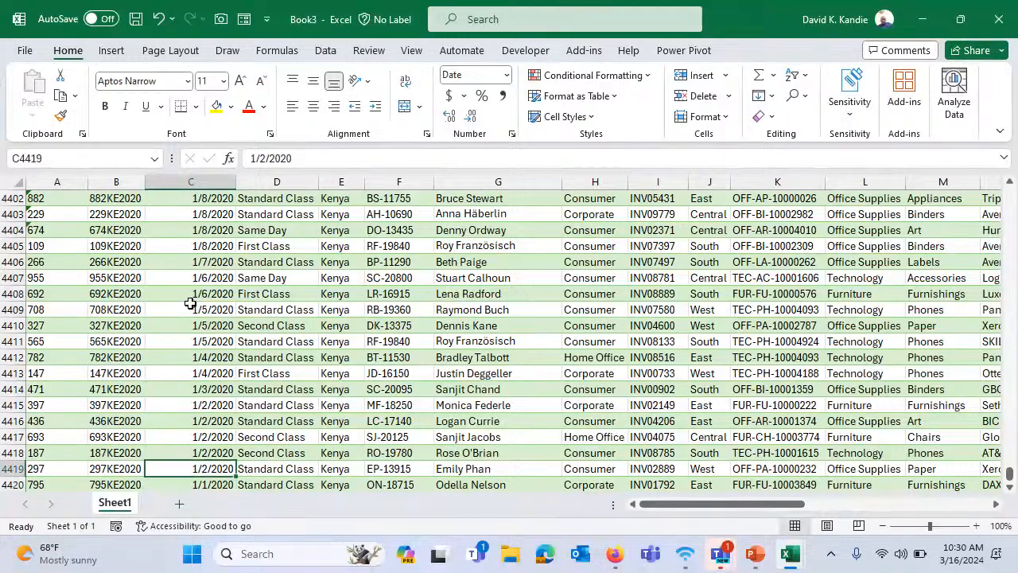
pyautogui.hotkey('shift', 'Up')
pyautogui.hotkey('shift', 'Up')
pyautogui.hotkey('shift', 'Up')
pyautogui.hotkey('shift', 'Up')
pyautogui.hotkey('shift', 'Up')
pyautogui.hotkey('shift', 'Up')
pyautogui.hotkey('shift', 'Up')
pyautogui.hotkey('shift', 'Up')
pyautogui.hotkey('shift', 'Up')
pyautogui.hotkey('shift', 'Up')
pyautogui.hotkey('shift', 'Up')
pyautogui.hotkey('shift', 'Up')
pyautogui.hotkey('shift', 'Up')
pyautogui.hotkey('shift', 'Up')
pyautogui.hotkey('shift', 'Up')
pyautogui.hotkey('shift', 'Up')
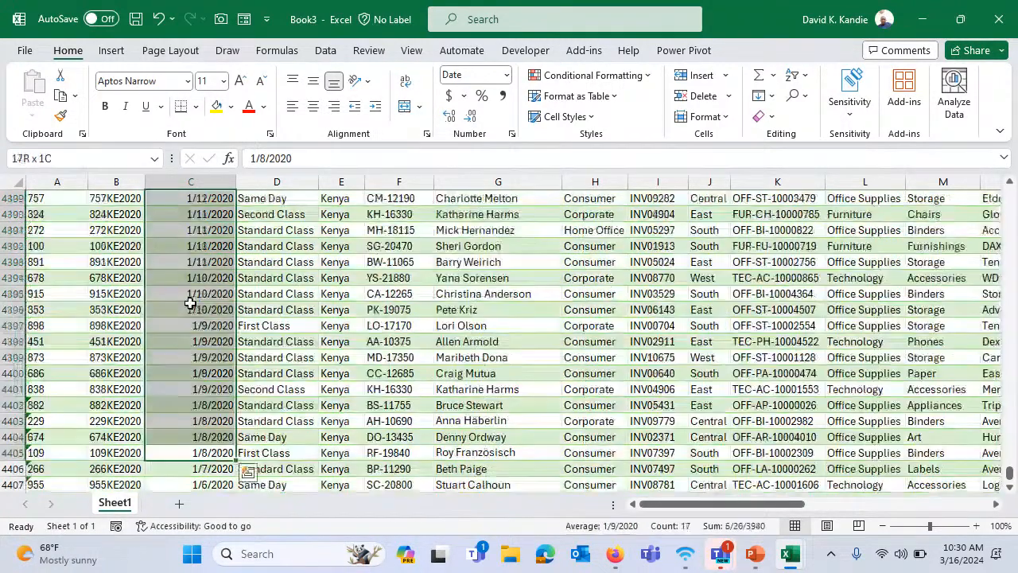
pyautogui.press('Delete')
# Turn the Sheet1 data range into a table and load it into the Power Query Editor
pyautogui.hotkey('ctrl', 'Up')
pyautogui.hotkey('ctrl', 'Up')
pyautogui.hotkey('ctrl', 'Up')
pyautogui.hotkey('ctrl', 'Up')
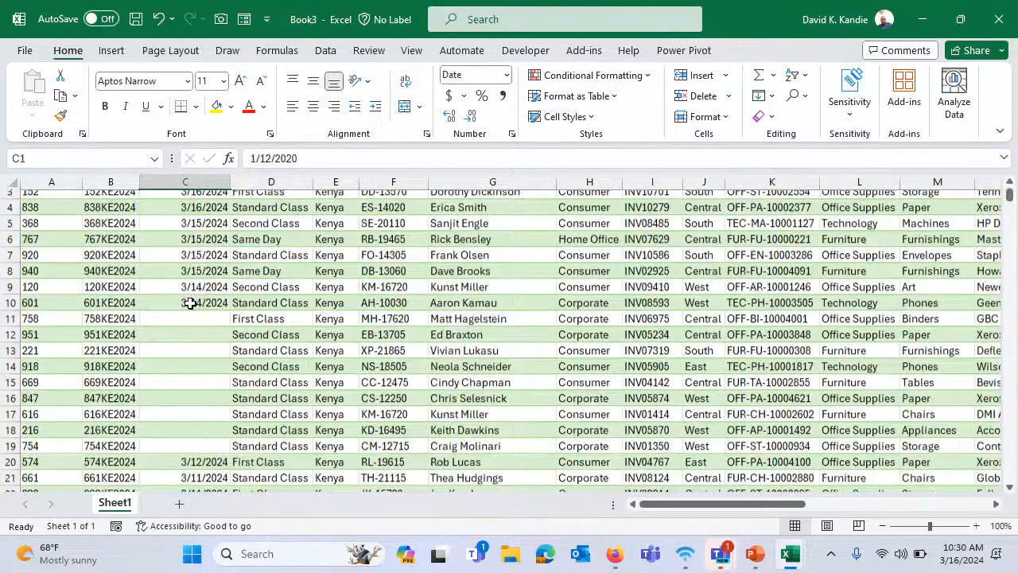
pyautogui.click(326, 51)
pyautogui.click(61, 118)
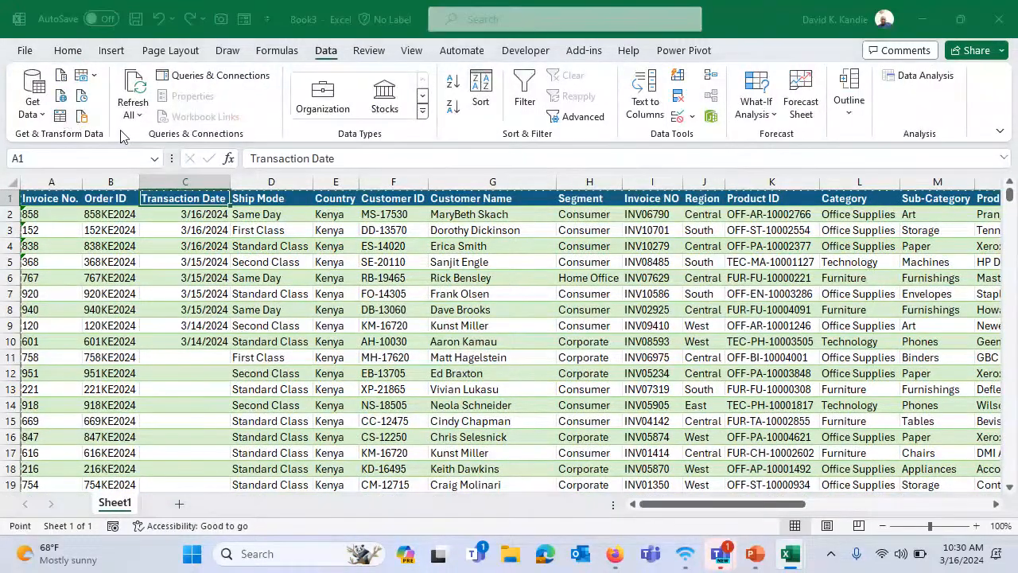
pyautogui.click(461, 304)
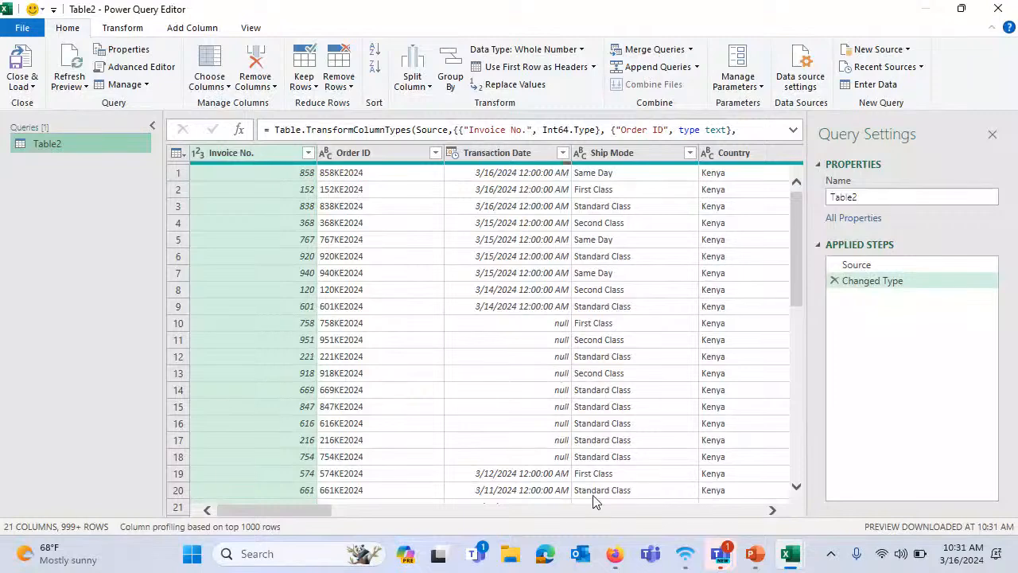
# Check the blank transaction dates in the query preview and rename the query as Test data
pyautogui.moveTo(322, 511); pyautogui.dragTo(265, 512)
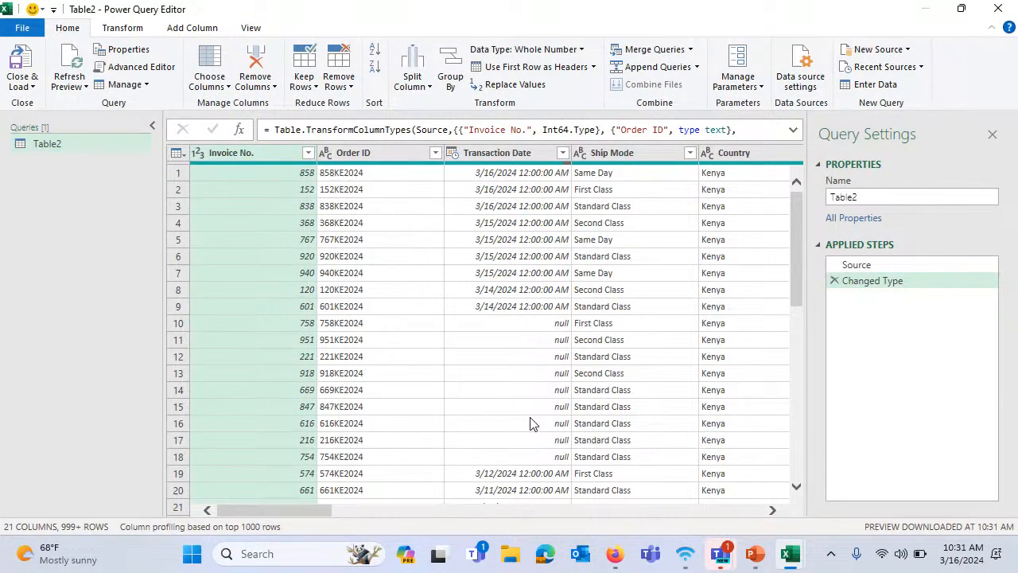
pyautogui.click(798, 311)
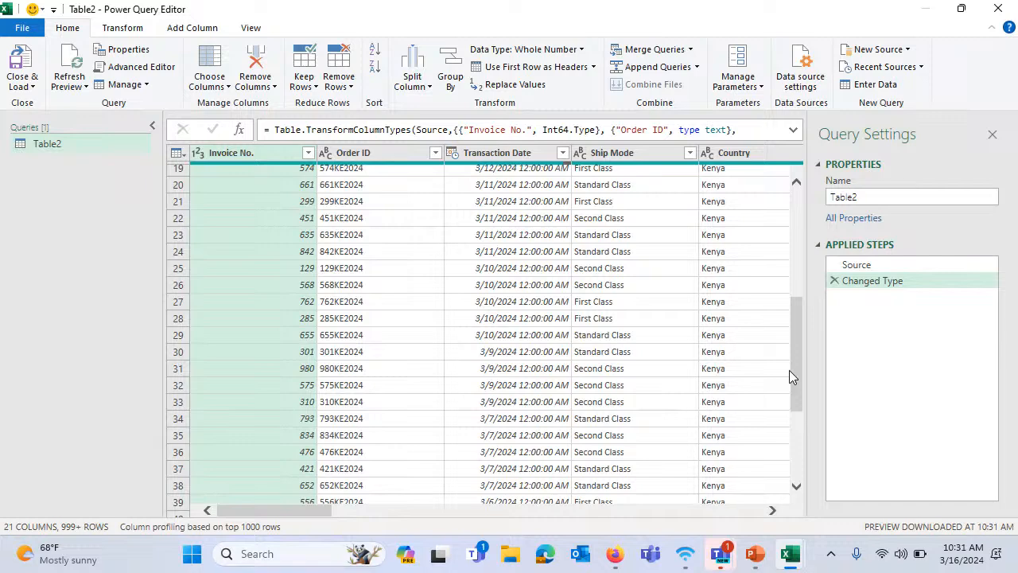
pyautogui.moveTo(793, 371); pyautogui.dragTo(786, 483)
pyautogui.scroll(5, 539, 399)
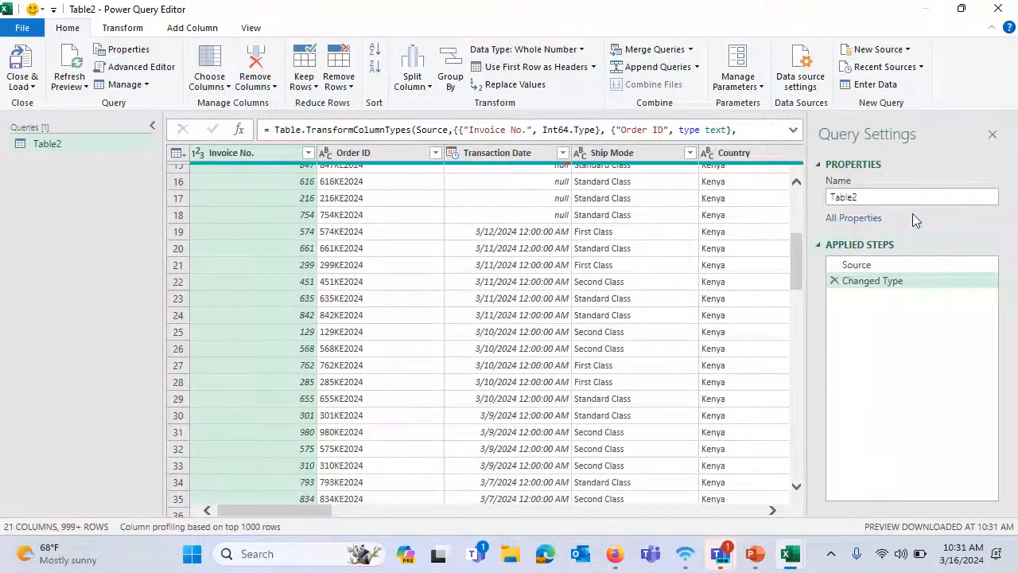
pyautogui.moveTo(868, 194); pyautogui.dragTo(754, 201)
pyautogui.write('T')
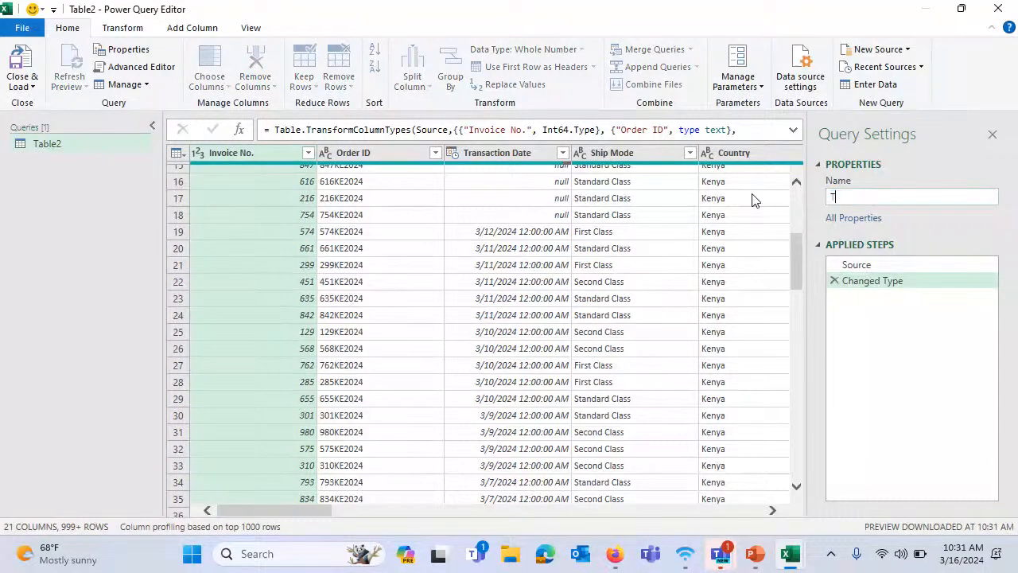
pyautogui.write('est data')
pyautogui.press('Return')
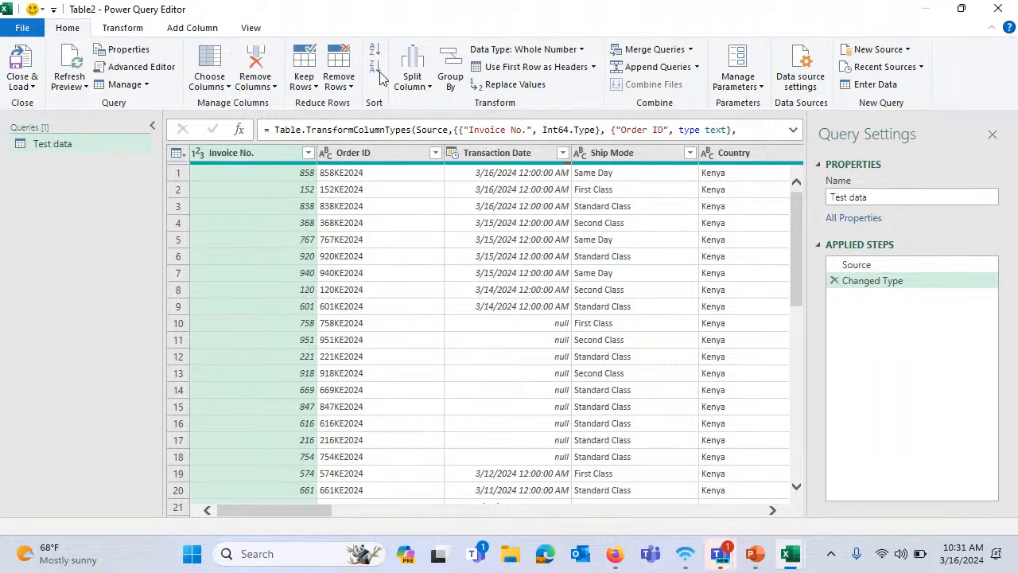
# Close the Power Query Editor and load the Test data query to a new worksheet
pyautogui.click(31, 87)
pyautogui.click(54, 106)
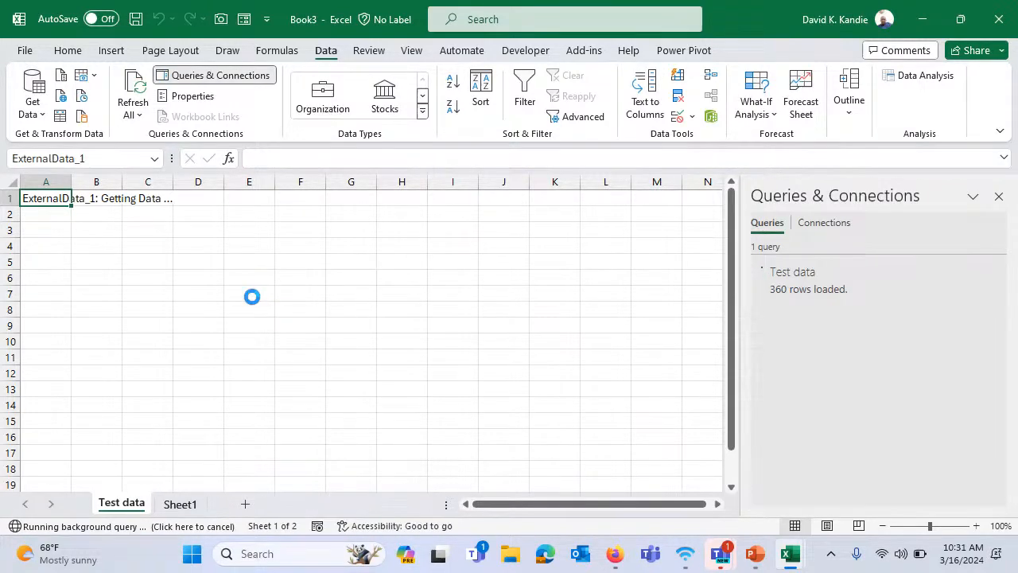
pyautogui.click(296, 309)
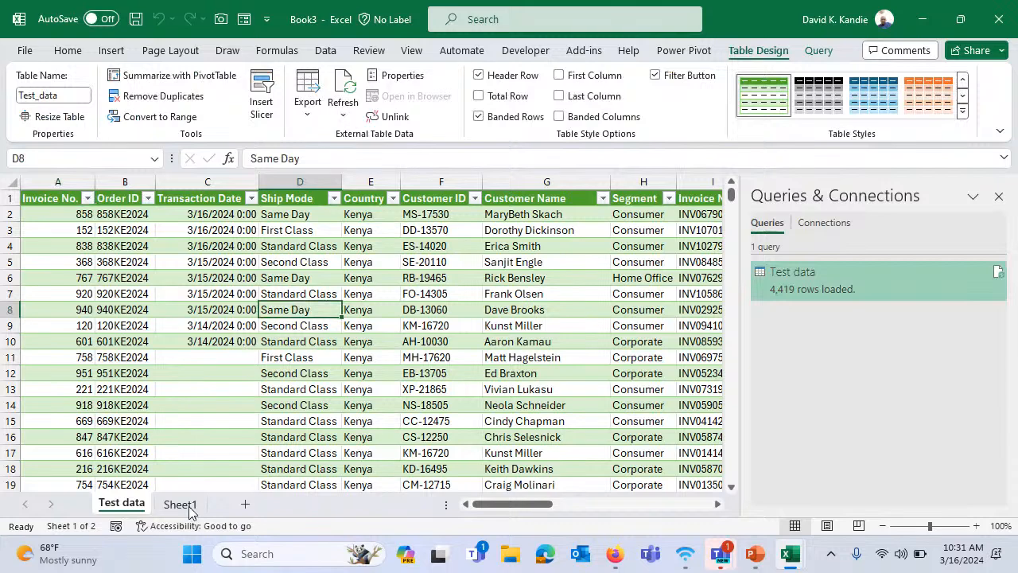
# Enter the formula =NA() in the blank Transaction Date cell C11 on Sheet1
pyautogui.click(180, 504)
pyautogui.click(192, 368)
pyautogui.click(195, 358)
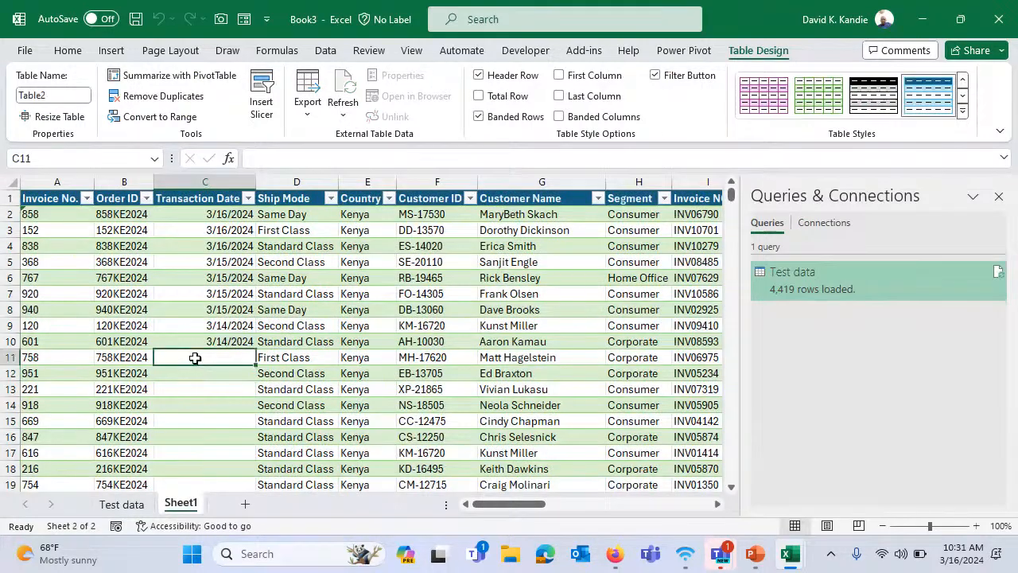
pyautogui.write('NA()')
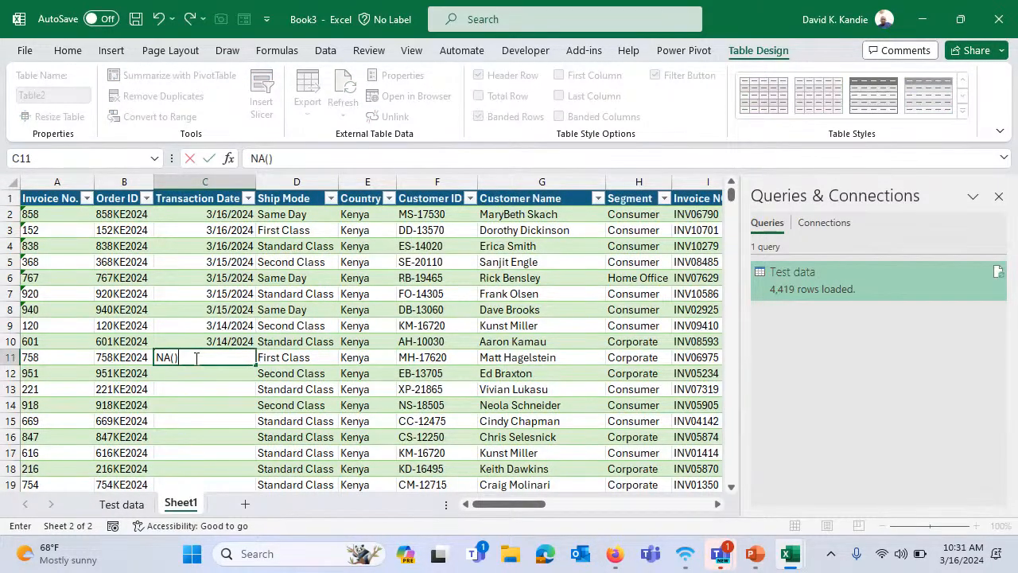
pyautogui.press('Return')
pyautogui.click(194, 358)
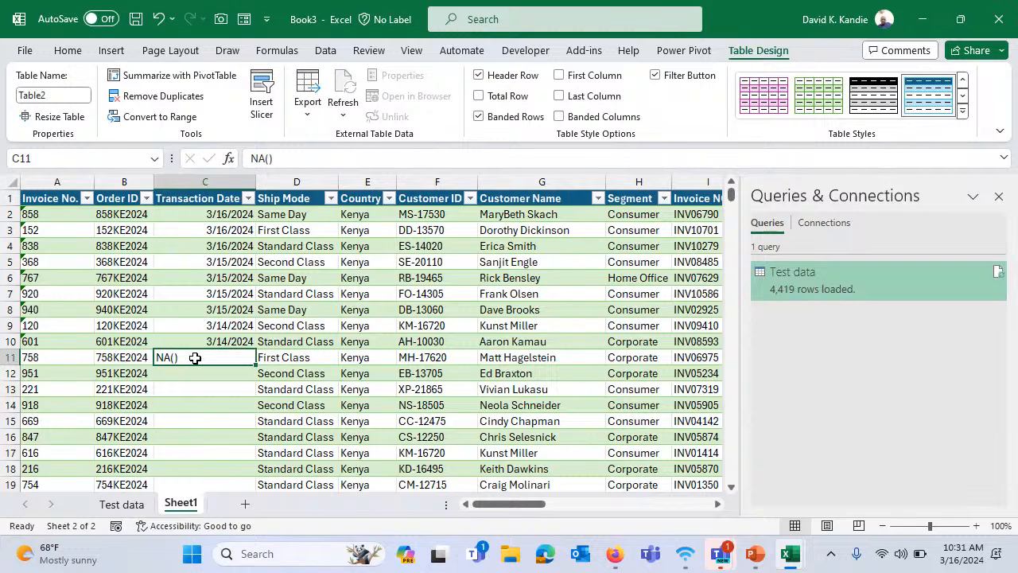
pyautogui.write('=')
pyautogui.hotkey('ctrl', 'Return')
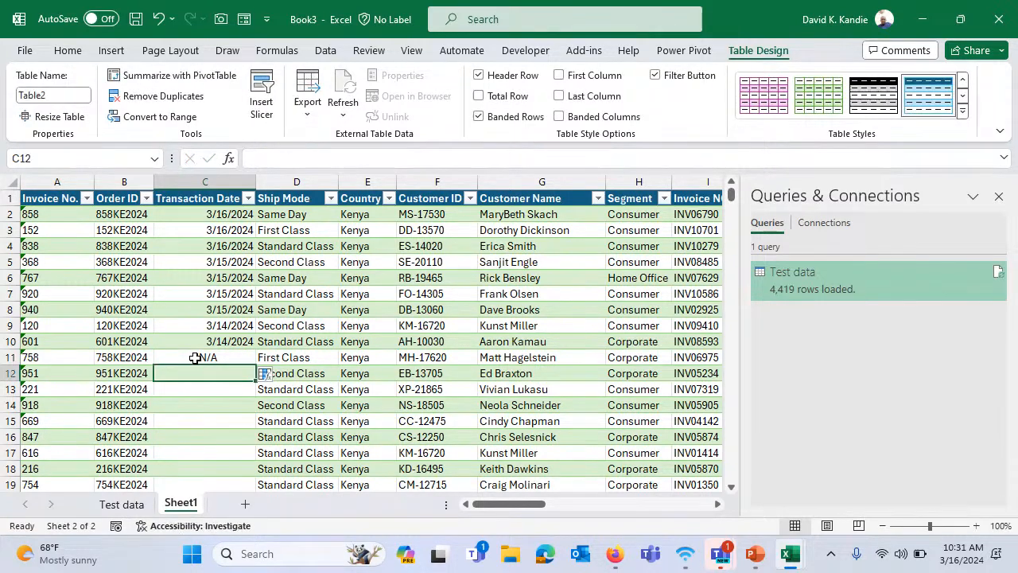
# Copy the =NA() formula from C11 into the blank Transaction Date cells down to C19
pyautogui.hotkey('ctrl', 'c')
pyautogui.hotkey('shift', 'Down')
pyautogui.hotkey('shift', 'Down')
pyautogui.hotkey('shift', 'Down')
pyautogui.hotkey('shift', 'Down')
pyautogui.hotkey('shift', 'Down')
pyautogui.hotkey('shift', 'Down')
pyautogui.hotkey('shift', 'Down')
pyautogui.hotkey('shift', 'Down')
pyautogui.hotkey('shift', 'Down')
pyautogui.hotkey('shift', 'Down')
pyautogui.hotkey('shift', 'Down')
pyautogui.hotkey('shift', 'Down')
pyautogui.hotkey('shift', 'Down')
pyautogui.hotkey('shift', 'Down')
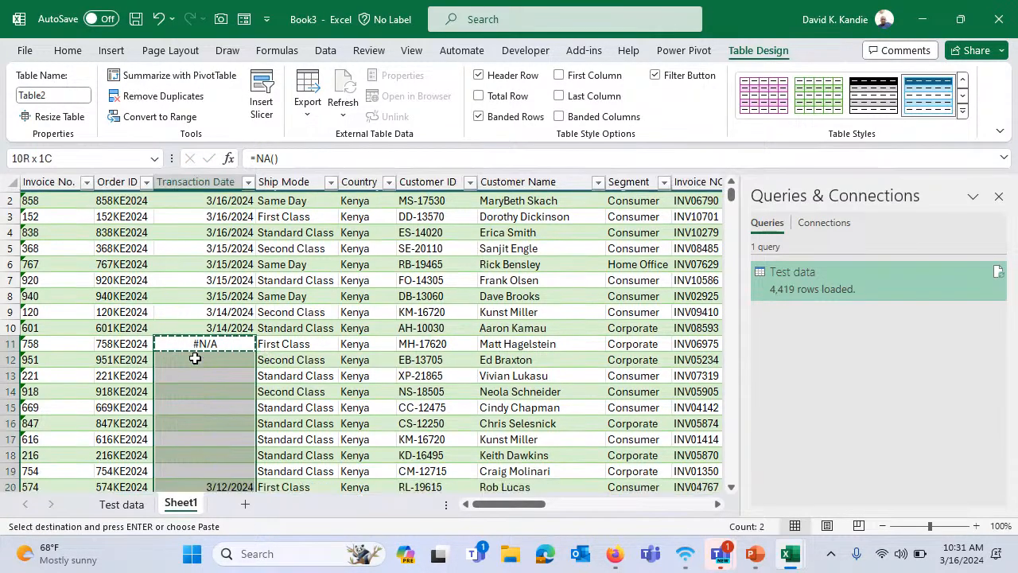
pyautogui.hotkey('shift', 'Up')
pyautogui.hotkey('shift', 'Up')
pyautogui.hotkey('shift', 'Up')
pyautogui.hotkey('shift', 'Up')
pyautogui.hotkey('shift', 'Up')
pyautogui.hotkey('shift', 'Up')
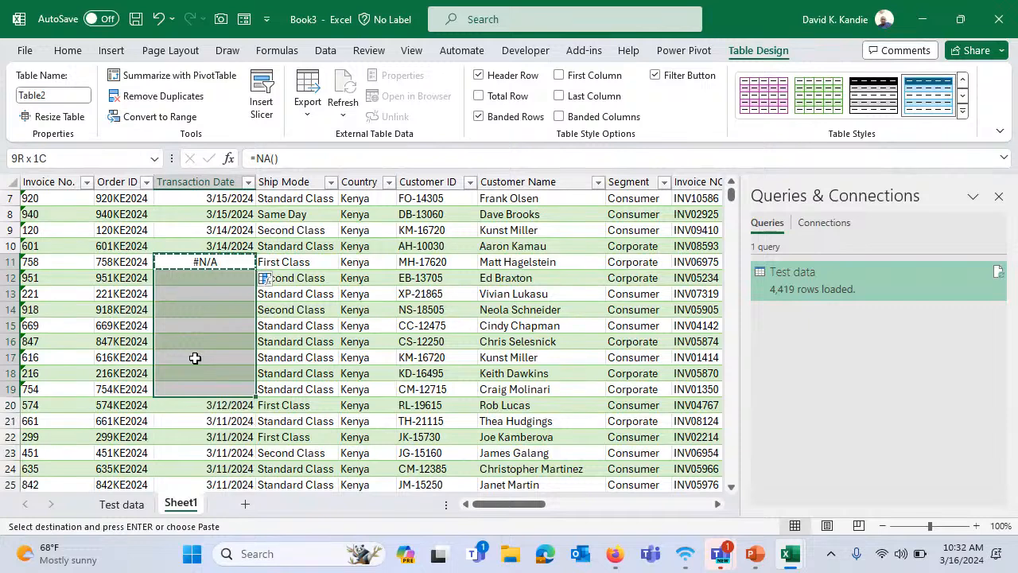
pyautogui.press('Return')
pyautogui.press('Up')
pyautogui.press('Down')
pyautogui.press('Down')
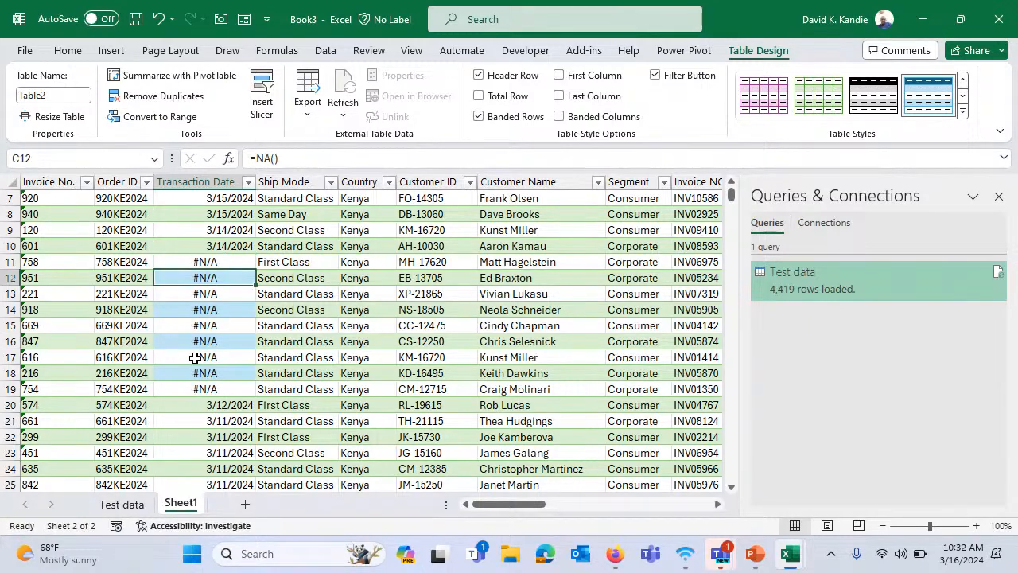
pyautogui.press('Up')
pyautogui.hotkey('shift', 'Down')
pyautogui.hotkey('shift', 'Down')
pyautogui.hotkey('shift', 'Down')
pyautogui.hotkey('shift', 'Down')
pyautogui.hotkey('shift', 'Down')
pyautogui.hotkey('shift', 'Down')
pyautogui.hotkey('shift', 'Down')
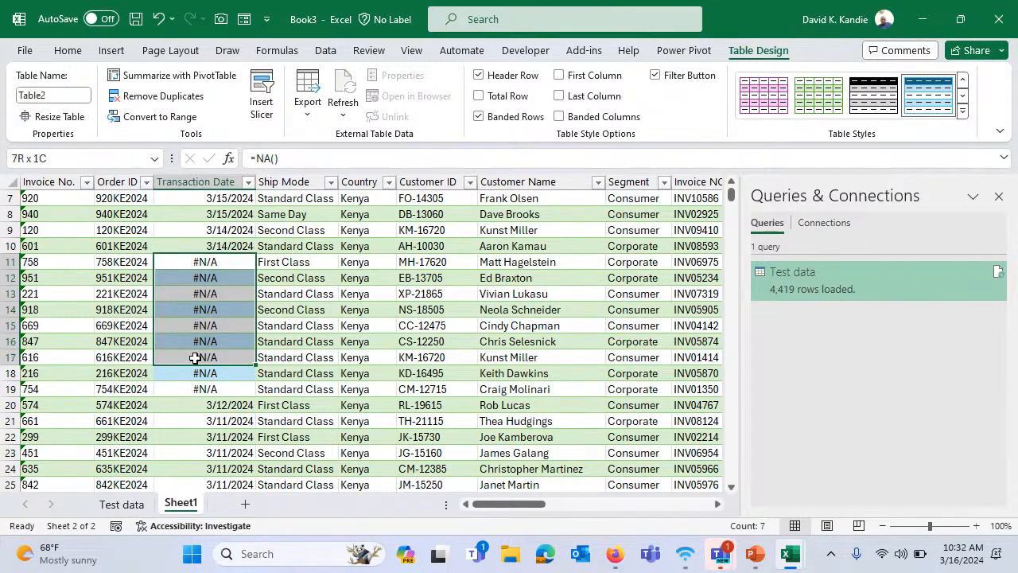
pyautogui.hotkey('shift', 'Down')
pyautogui.hotkey('shift', 'Down')
pyautogui.hotkey('shift', 'Up')
pyautogui.press('Up')
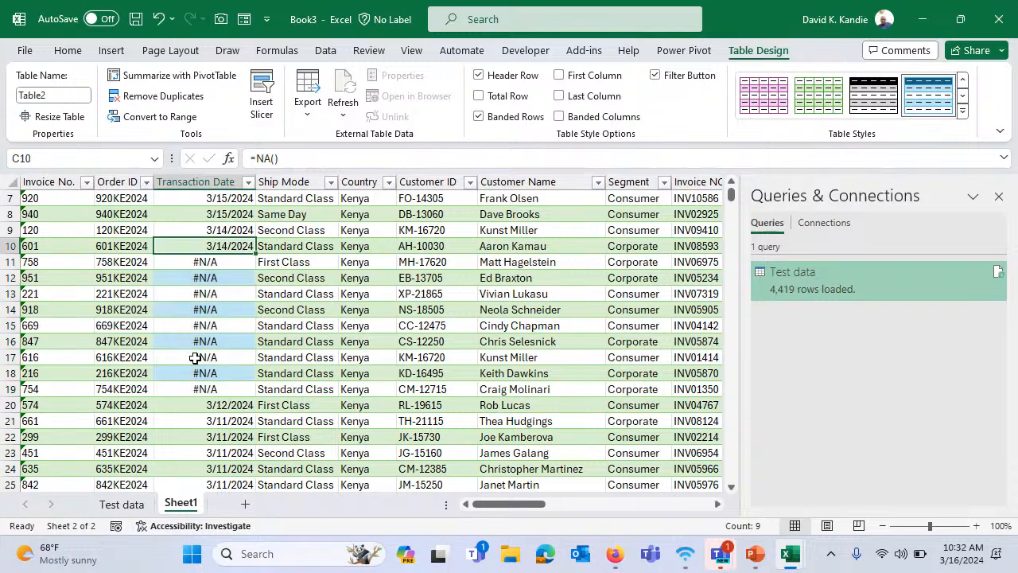
# Copy the =NA() formula from C11 into the blank Transaction Date cells C4389:C4405
pyautogui.press('Down')
pyautogui.hotkey('ctrl', 'c')
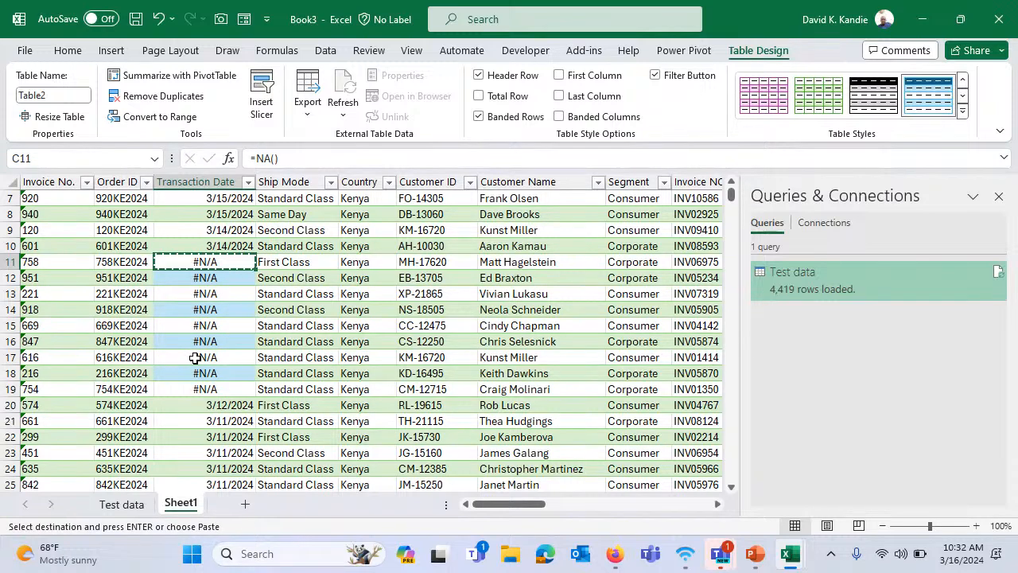
pyautogui.hotkey('ctrl', 'Down')
pyautogui.press('Down')
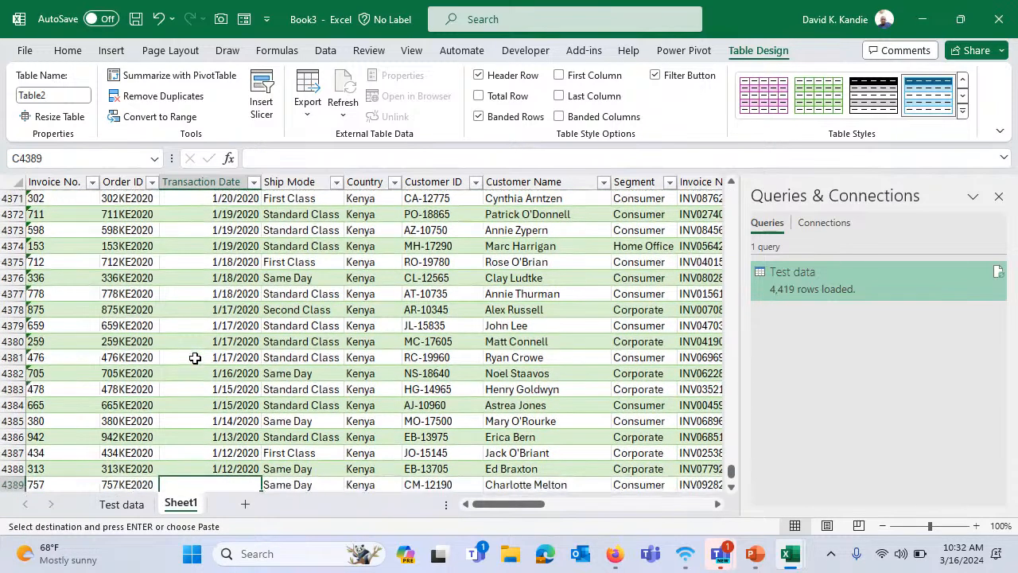
pyautogui.hotkey('ctrl', 'shift', 'Down')
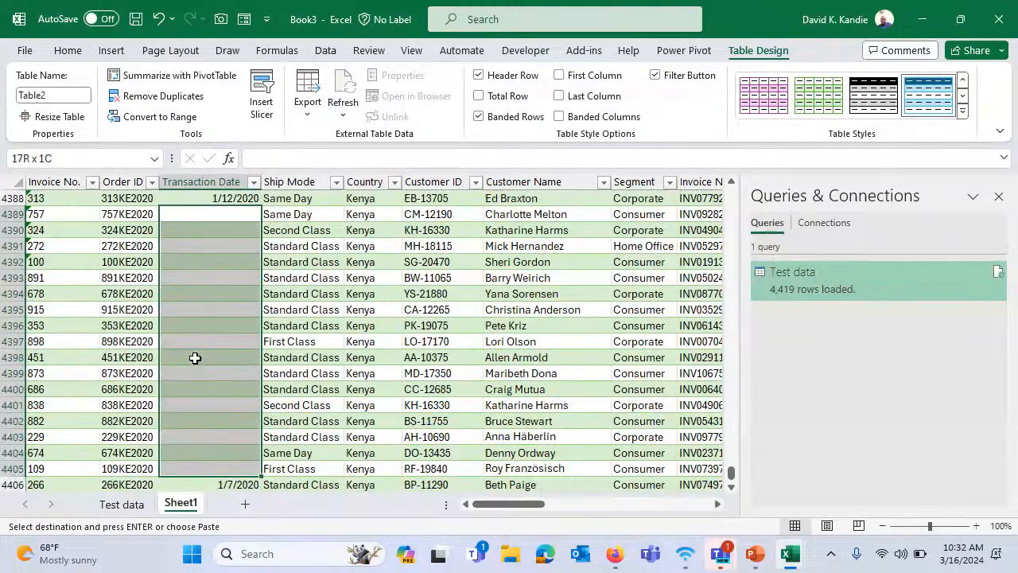
pyautogui.press('Return')
pyautogui.hotkey('ctrl', 'Up')
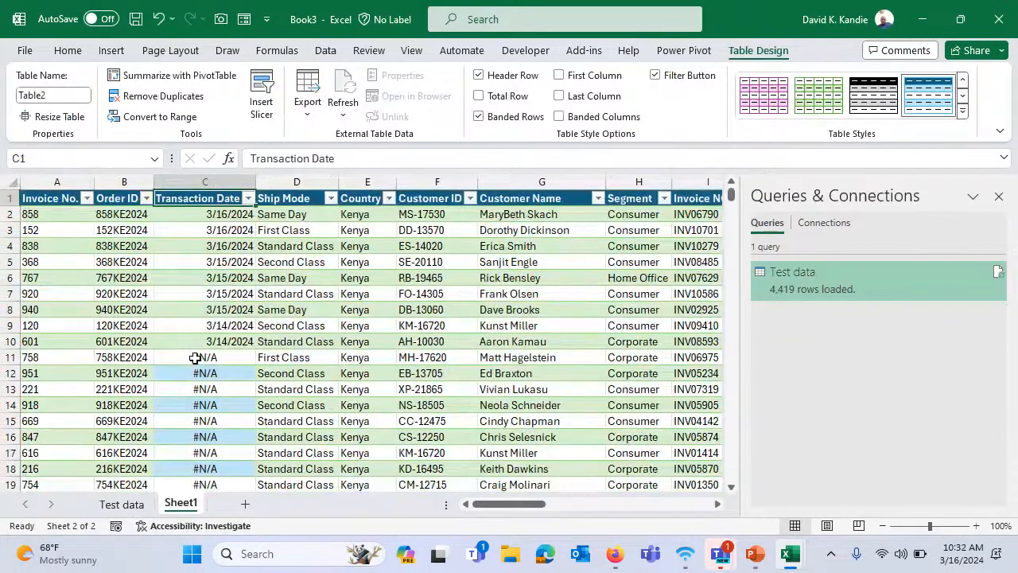
# Refresh the Test data query from the Test data sheet to bring in the changed Sheet1 values
pyautogui.click(124, 504)
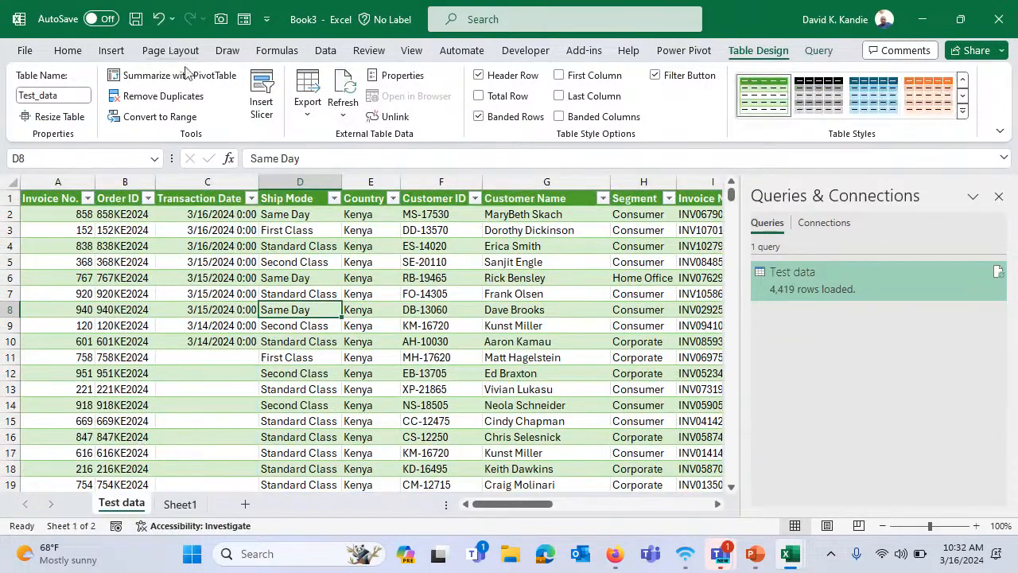
pyautogui.rightClick(856, 285)
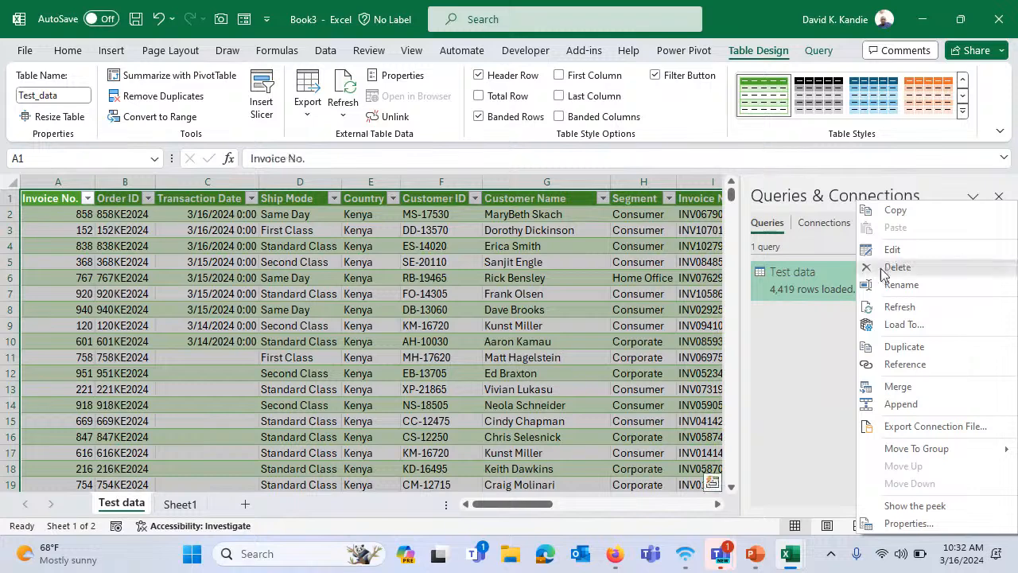
pyautogui.click(883, 308)
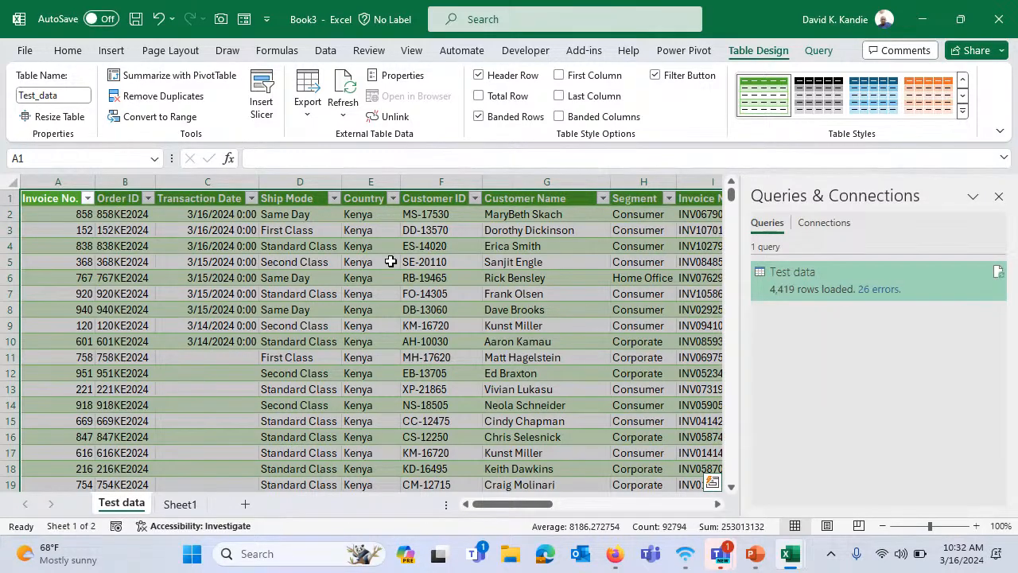
# Compare the Transaction Date cells from row 11 down on the Test data sheet with the same cells on Sheet1
pyautogui.click(350, 261)
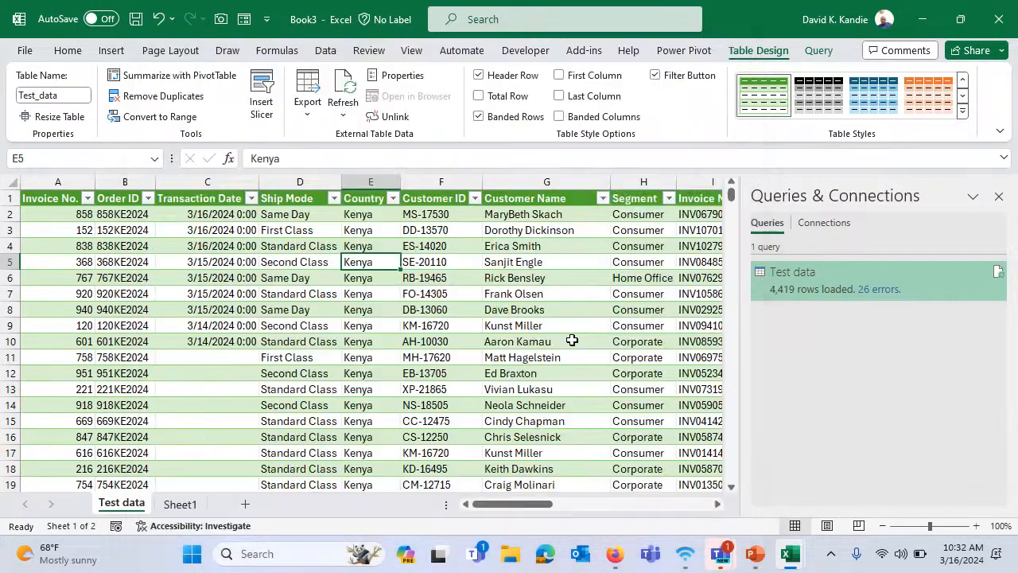
pyautogui.click(240, 278)
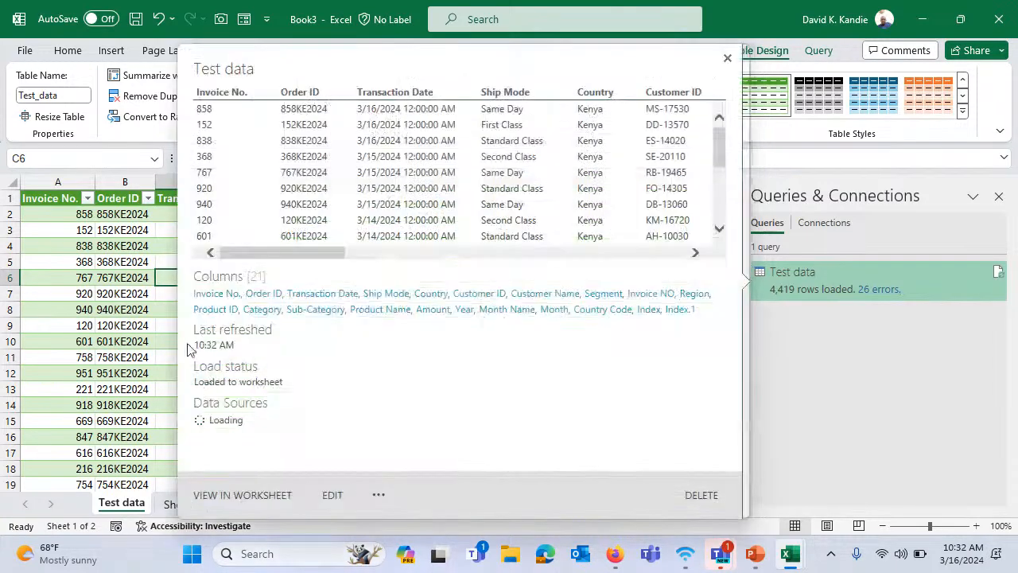
pyautogui.click(132, 278)
pyautogui.click(221, 247)
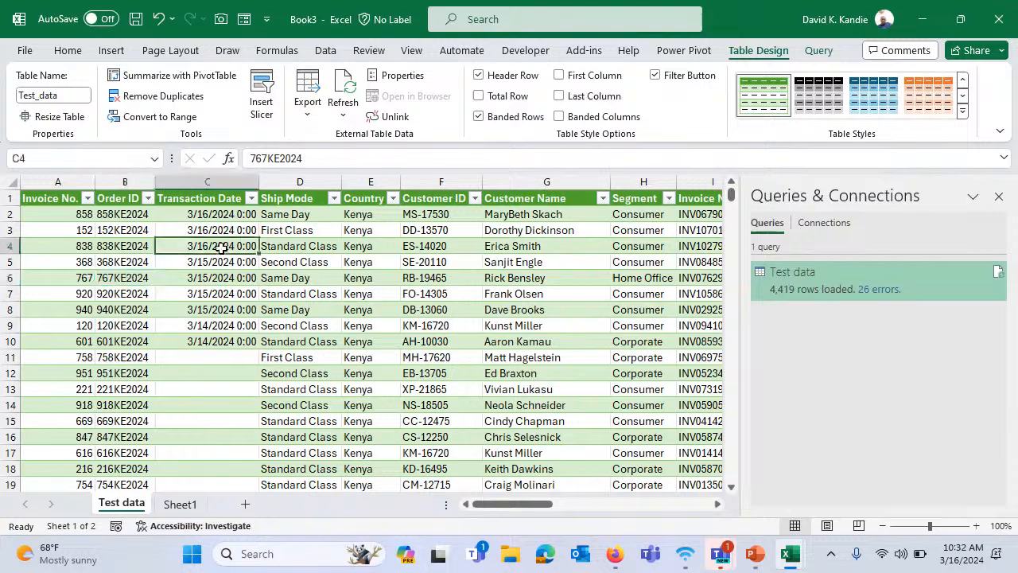
pyautogui.click(214, 346)
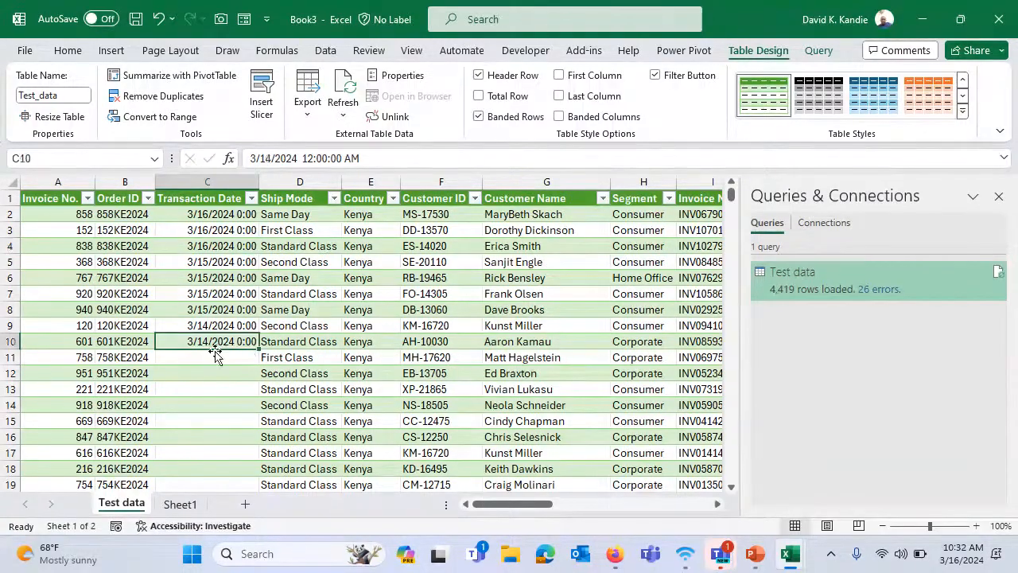
pyautogui.moveTo(214, 356); pyautogui.dragTo(210, 429)
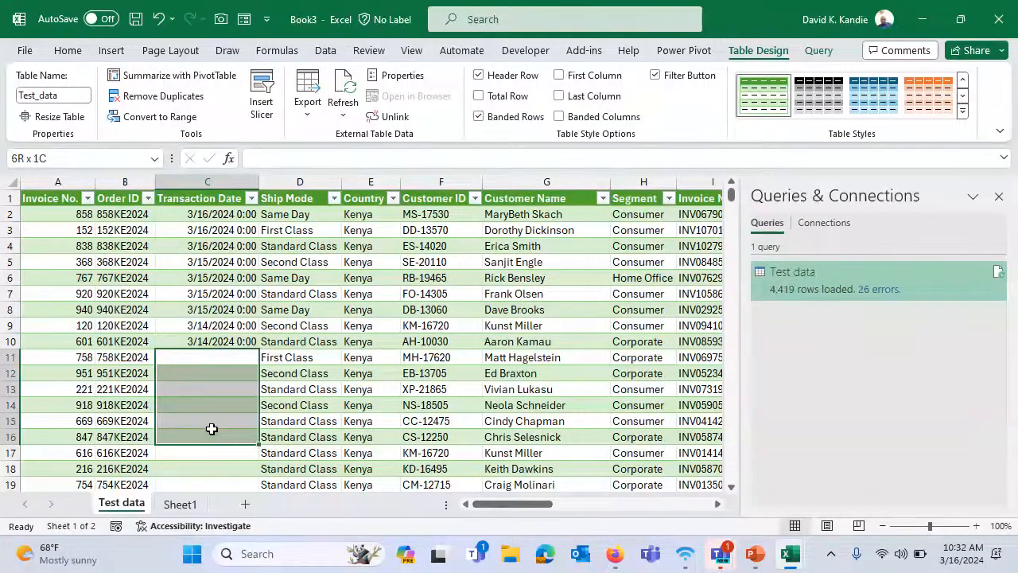
pyautogui.click(216, 352)
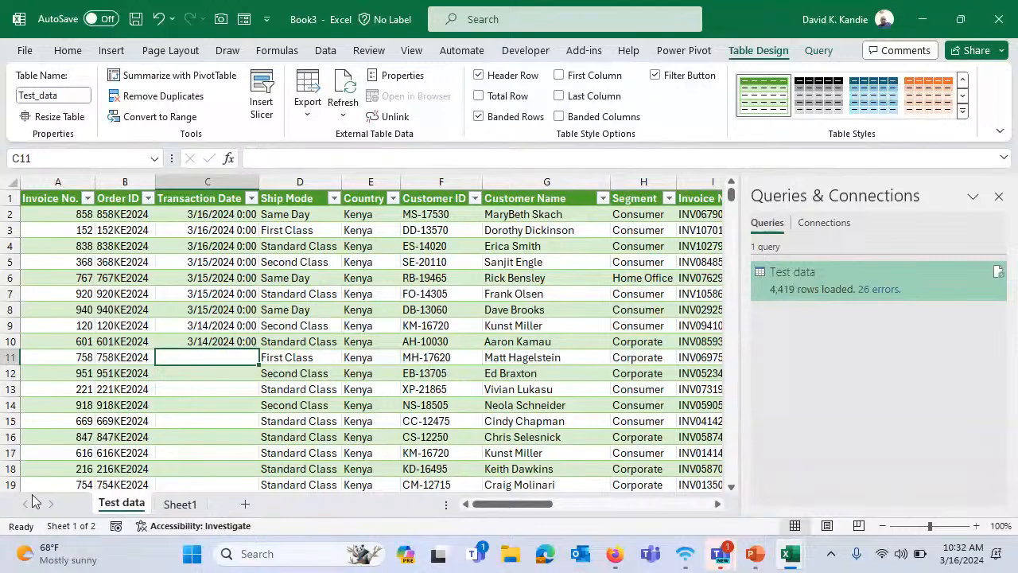
pyautogui.click(179, 503)
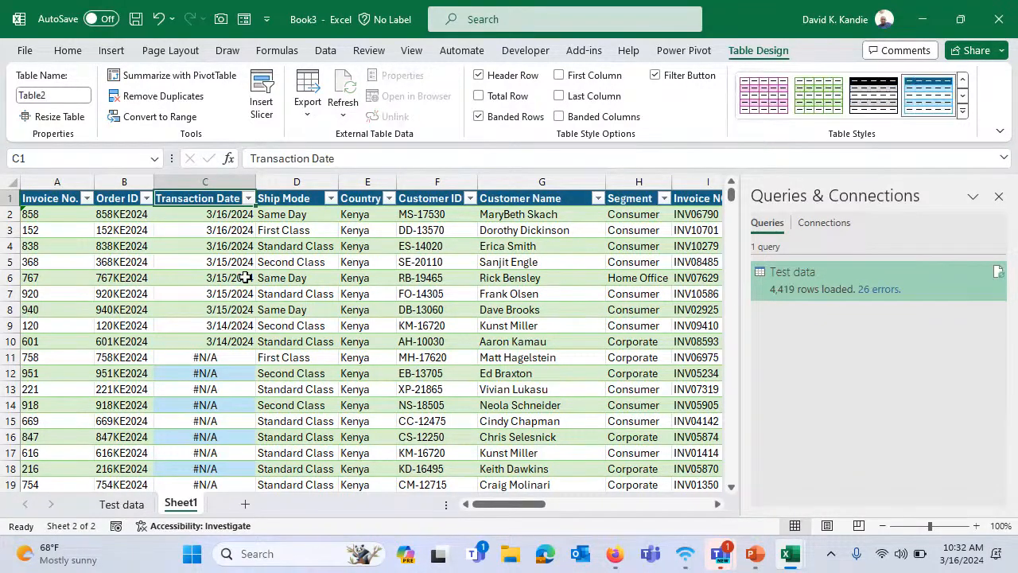
pyautogui.click(205, 357)
pyautogui.click(128, 504)
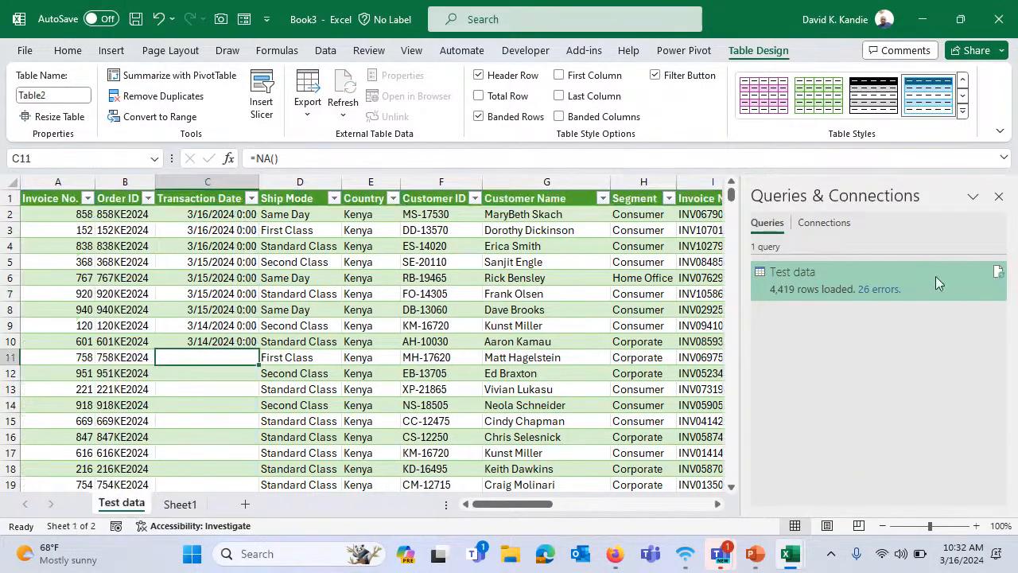
# Open the Test data query in the Power Query Editor and look over the commands for transforming and replacing values
pyautogui.doubleClick(935, 276)
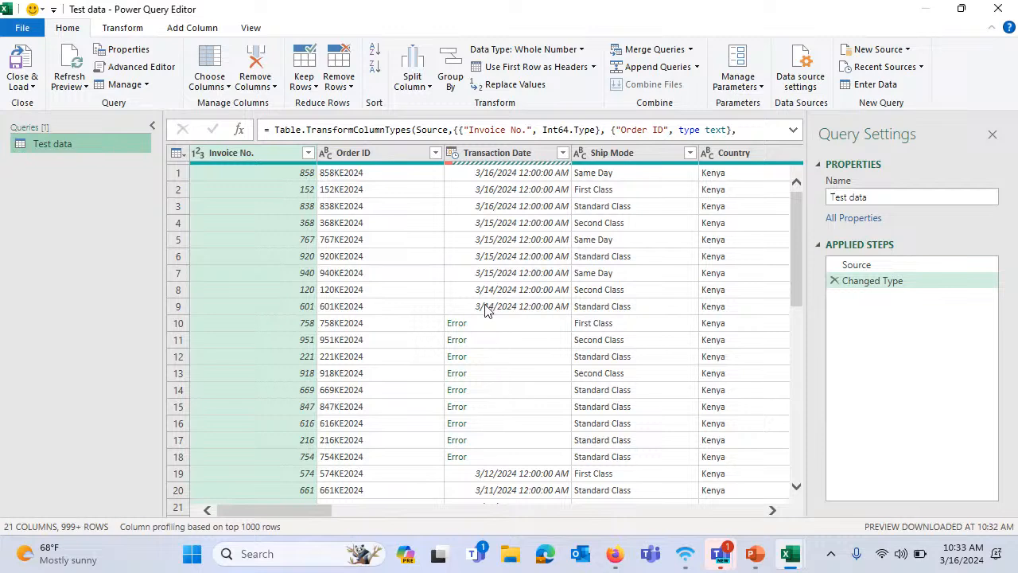
pyautogui.click(123, 28)
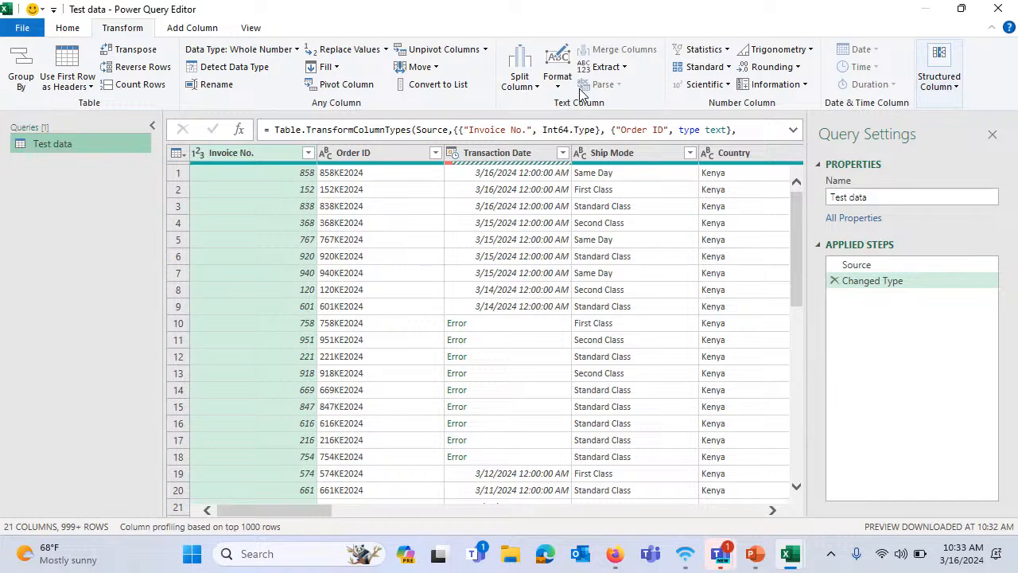
pyautogui.click(68, 28)
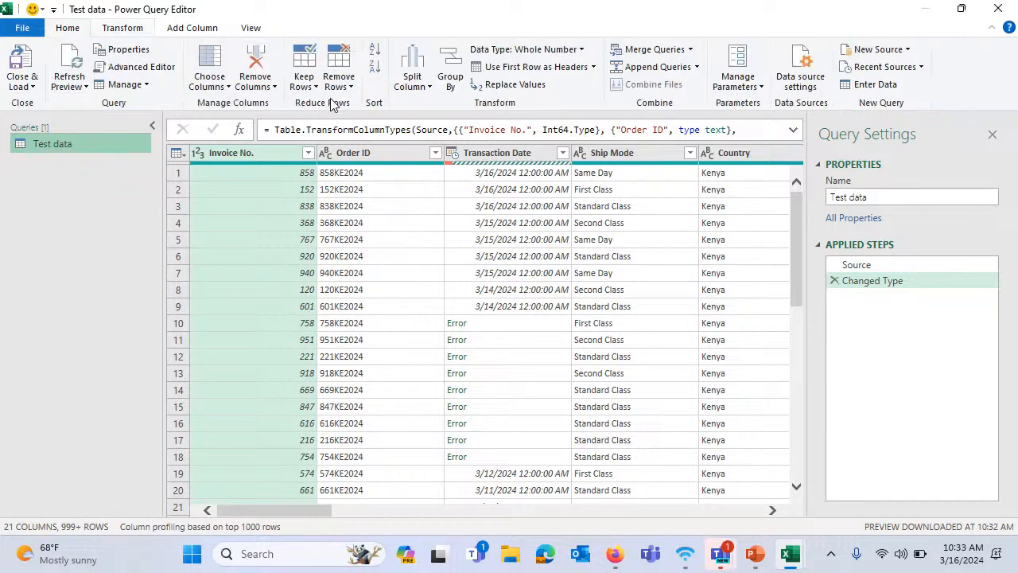
pyautogui.click(515, 85)
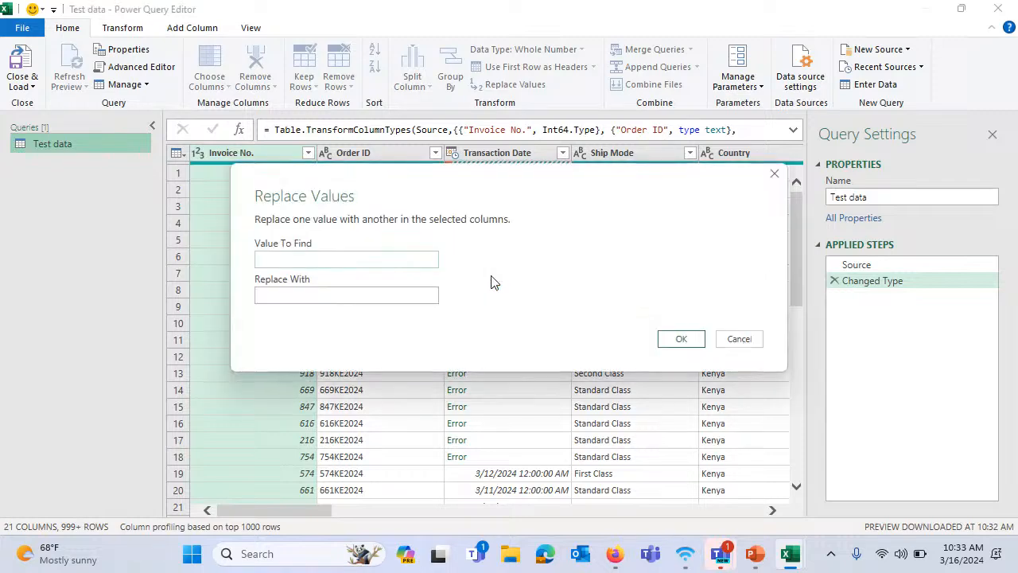
pyautogui.click(739, 339)
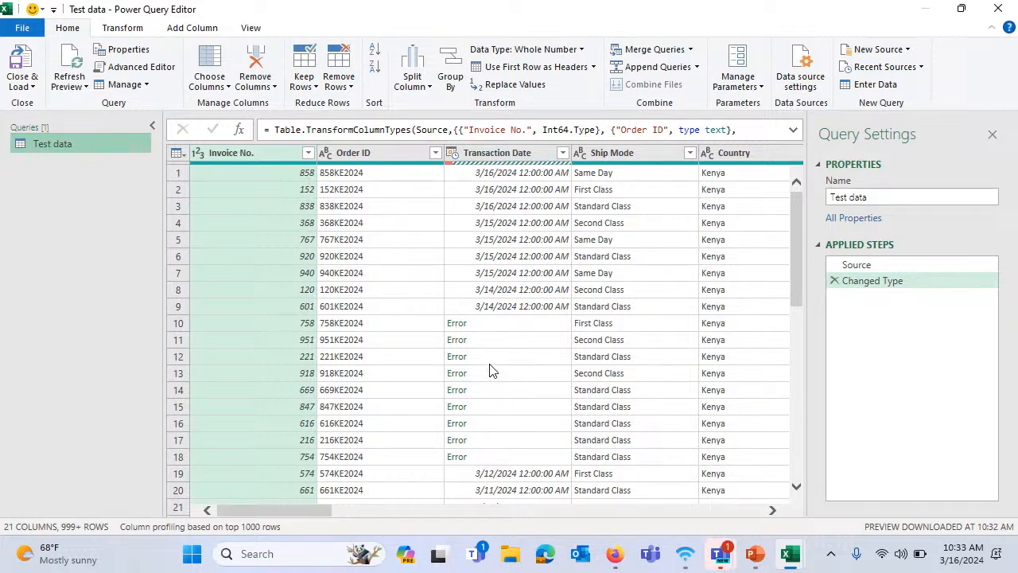
# Try to replace the value Error in the Transaction Date column with the Replace Values command
pyautogui.click(336, 89)
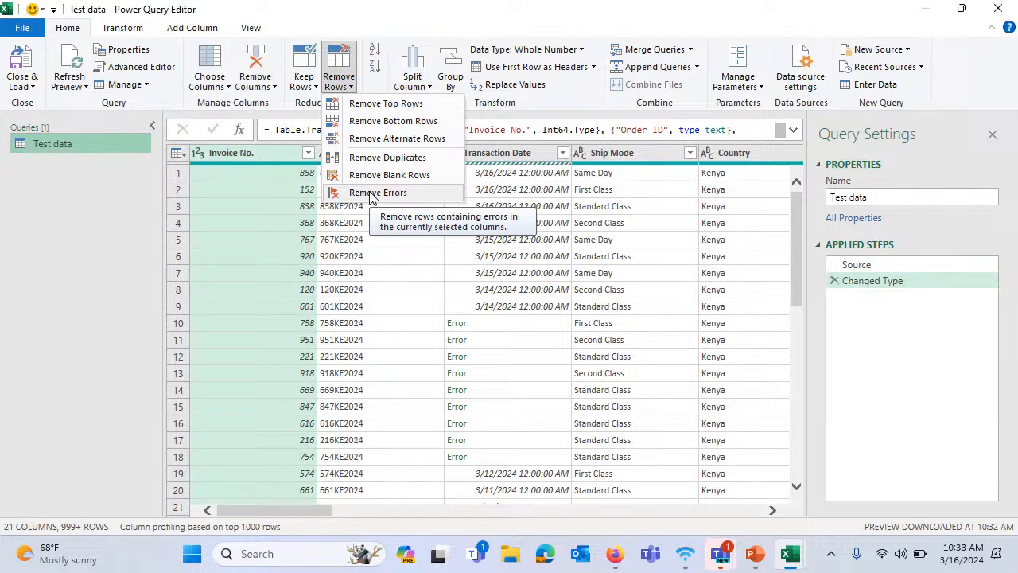
pyautogui.click(507, 162)
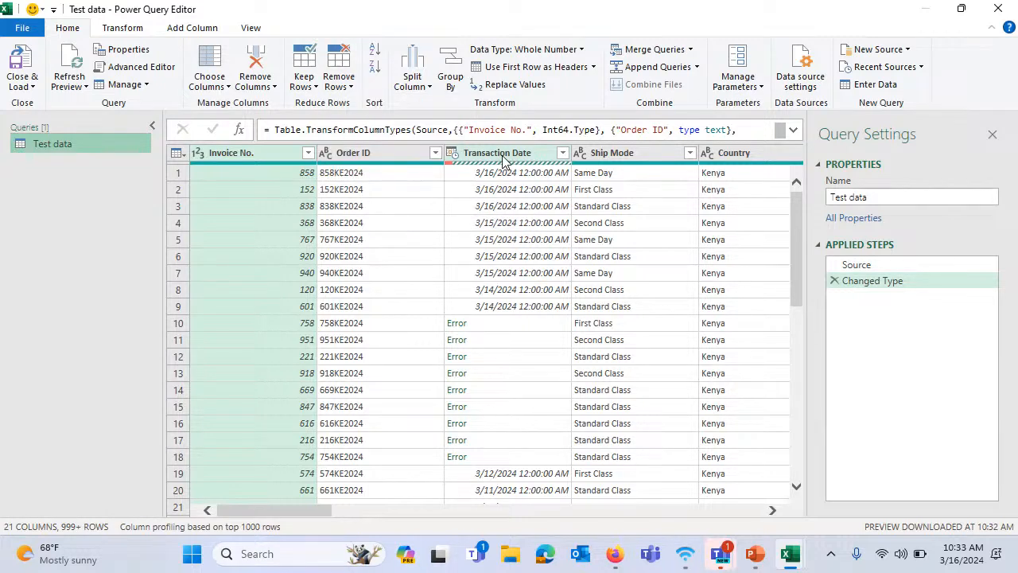
pyautogui.click(502, 159)
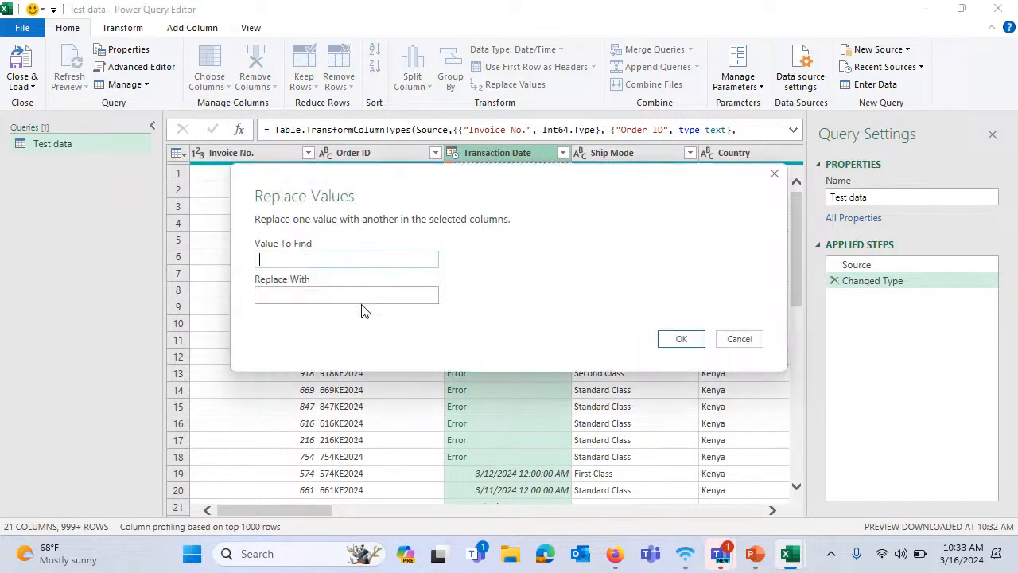
pyautogui.write('ror')
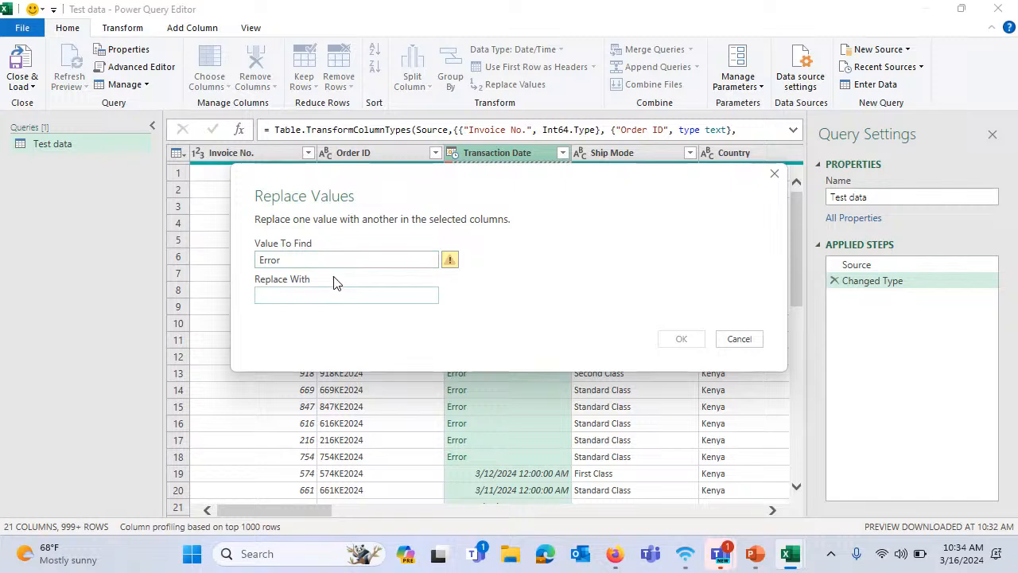
pyautogui.doubleClick(326, 261)
pyautogui.click(744, 339)
# Replace the errors in the Transaction Date column with null using Replace Errors
pyautogui.click(123, 32)
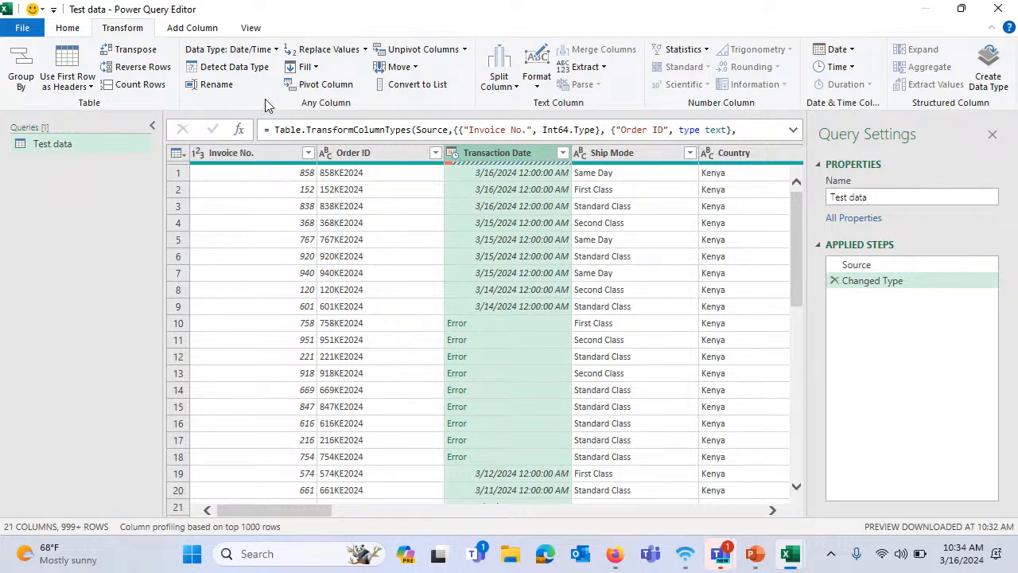
pyautogui.click(365, 49)
pyautogui.click(360, 85)
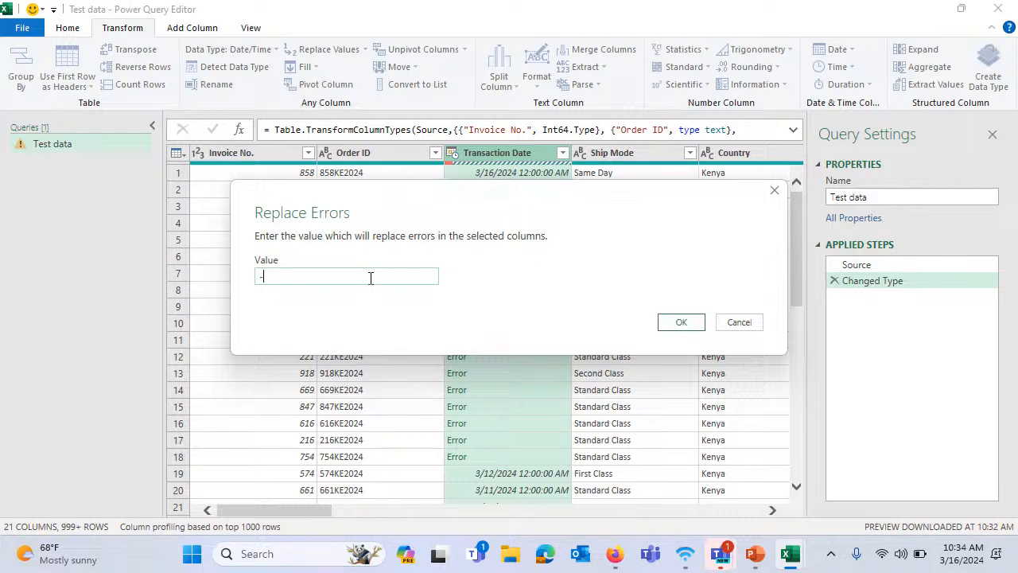
pyautogui.write('"-')
pyautogui.hotkey('ctrl', 'a')
pyautogui.press('BackSpace')
pyautogui.write('0')
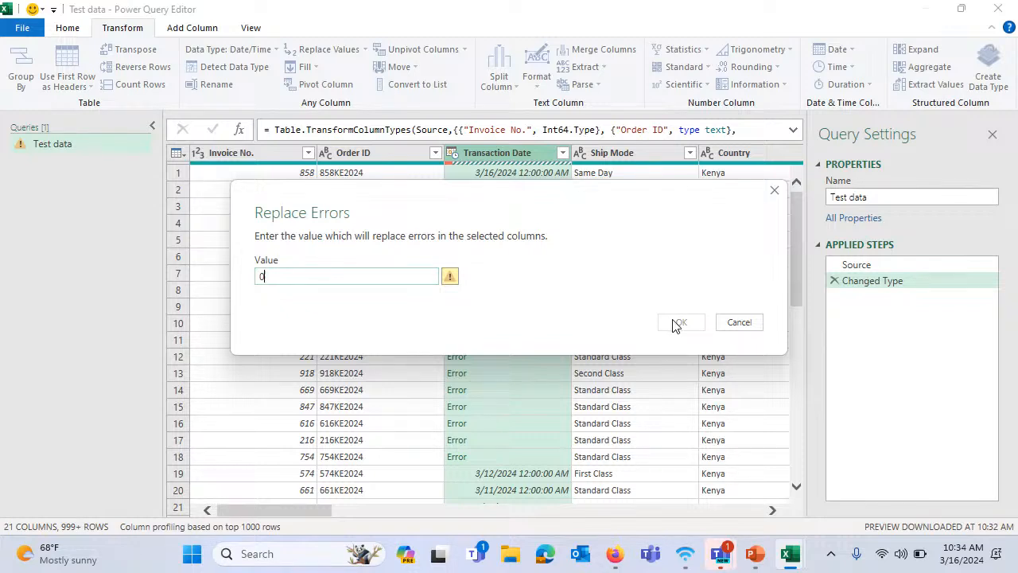
pyautogui.press('BackSpace')
pyautogui.write('Null')
pyautogui.doubleClick(342, 278)
pyautogui.write('null')
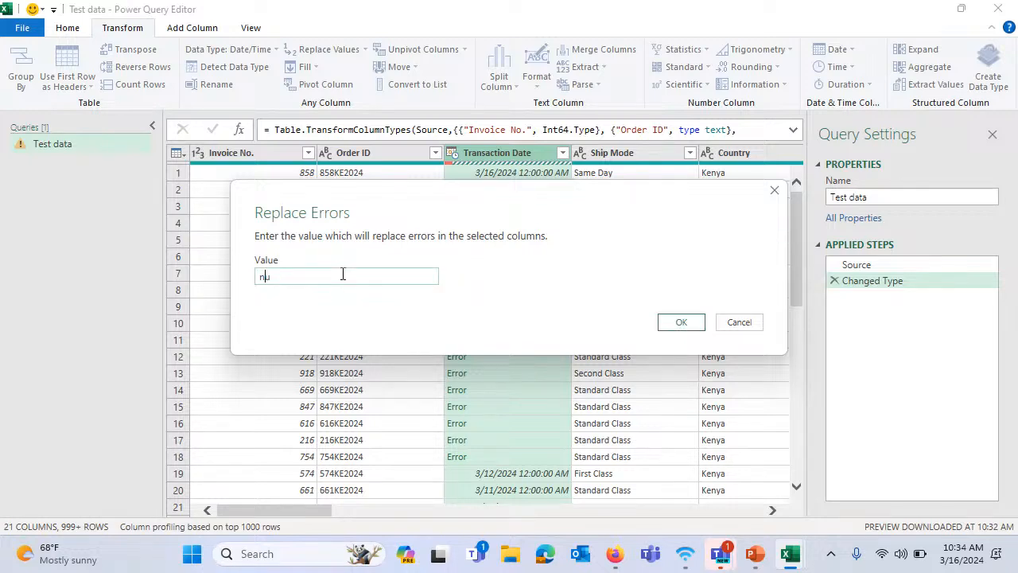
pyautogui.click(675, 323)
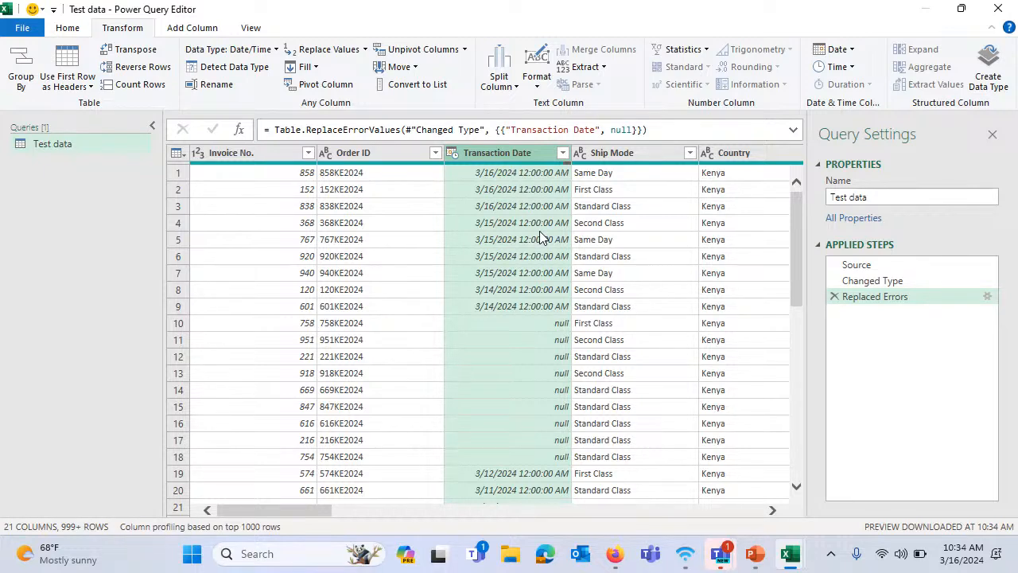
# Replace the null values in the Transaction Date column with the date 1/1/2099
pyautogui.click(78, 31)
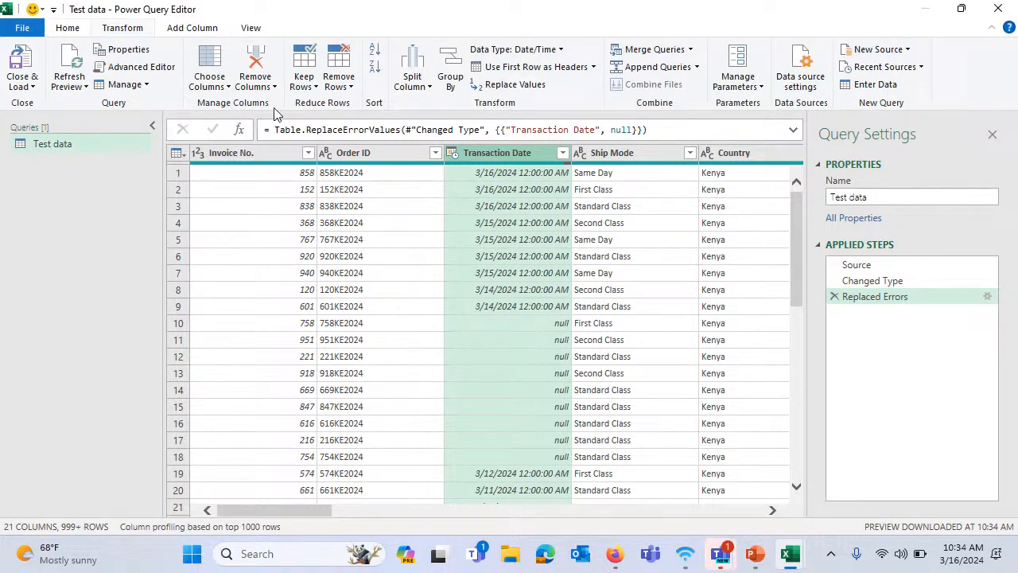
pyautogui.click(501, 87)
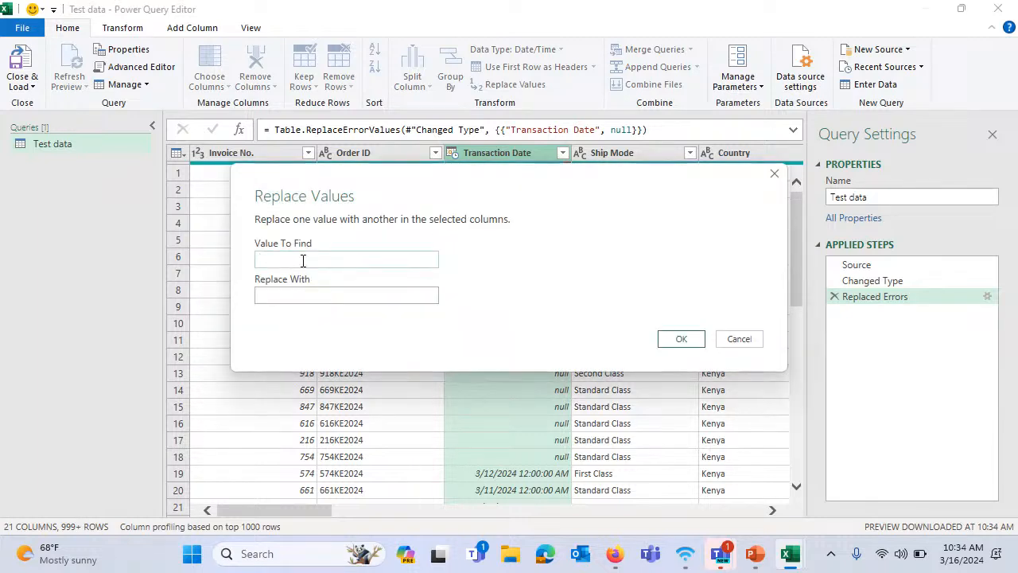
pyautogui.write('nul')
pyautogui.press('BackSpace')
pyautogui.write('ll')
pyautogui.click(303, 290)
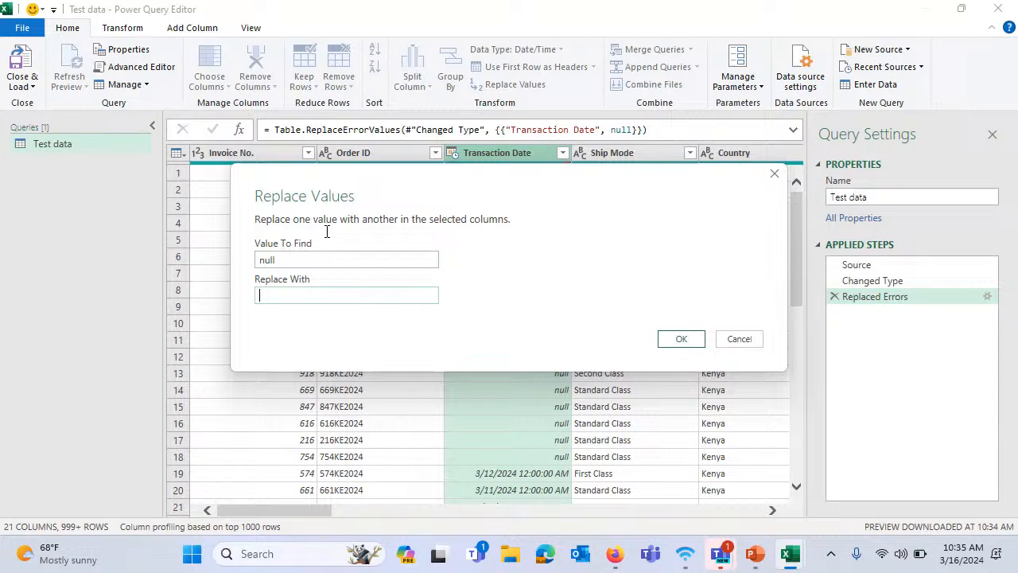
pyautogui.moveTo(340, 182); pyautogui.dragTo(595, 47)
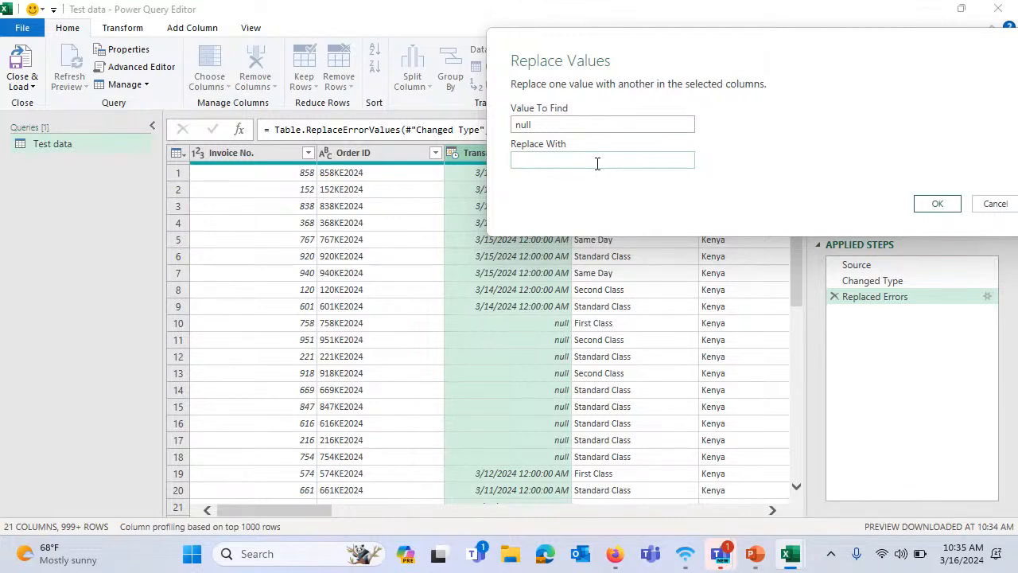
pyautogui.write('1/1/2099')
pyautogui.click(935, 203)
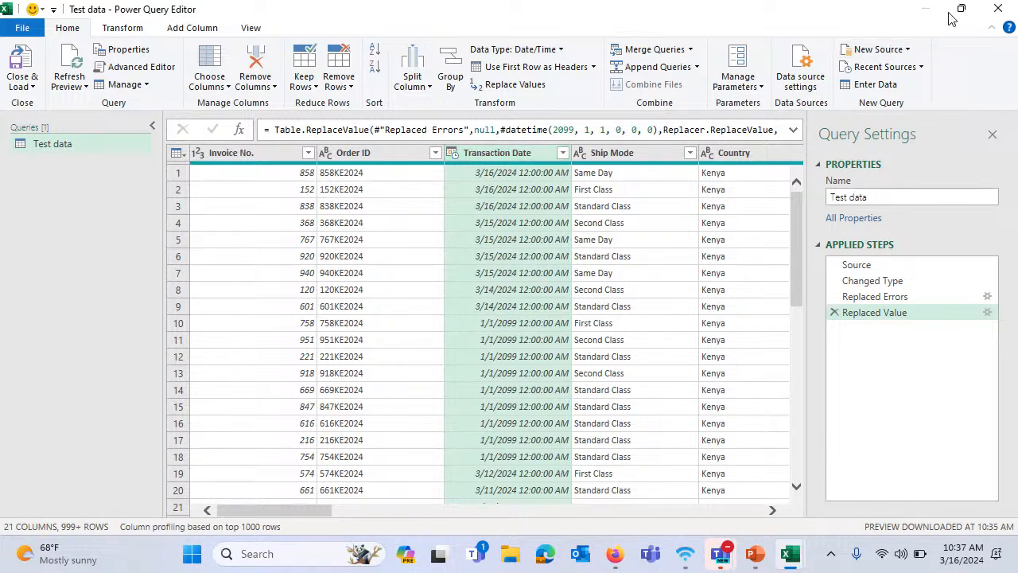
# Close the Power Query Editor and load the edited Test data query to its worksheet
pyautogui.click(32, 68)
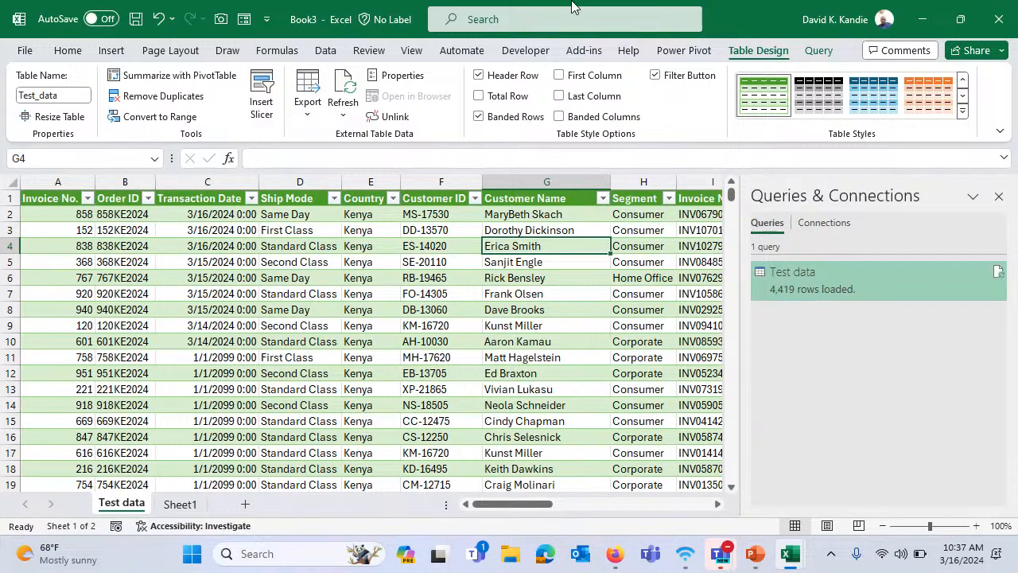
pyautogui.click(586, 294)
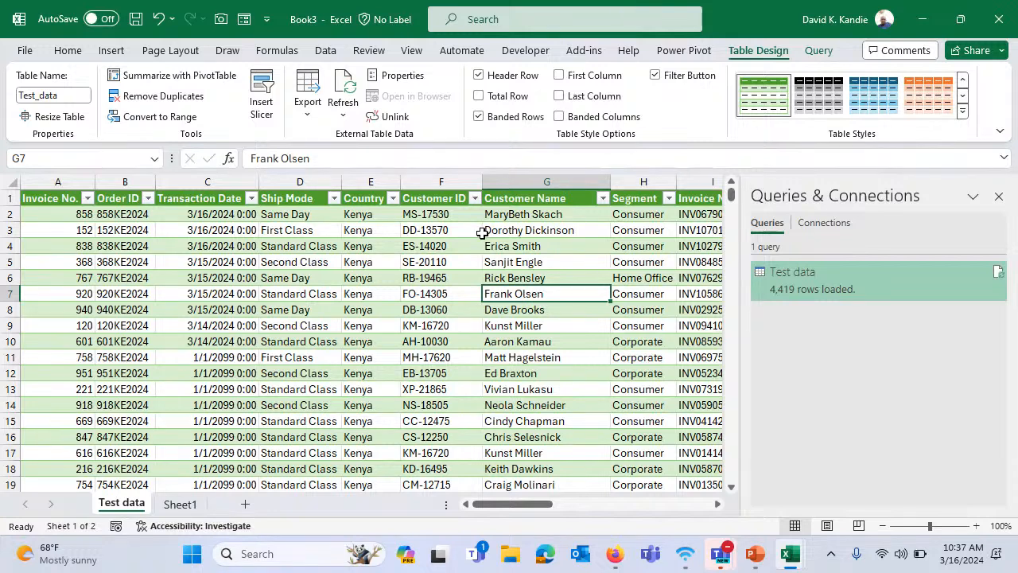
pyautogui.click(527, 266)
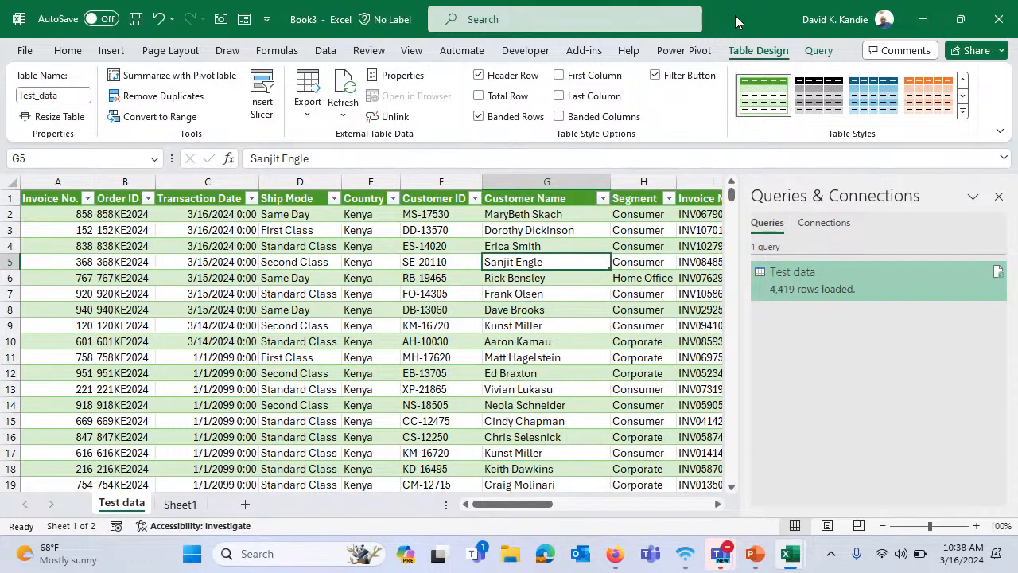
# Bring up the previews of the open Microsoft Teams windows
pyautogui.click(723, 549)
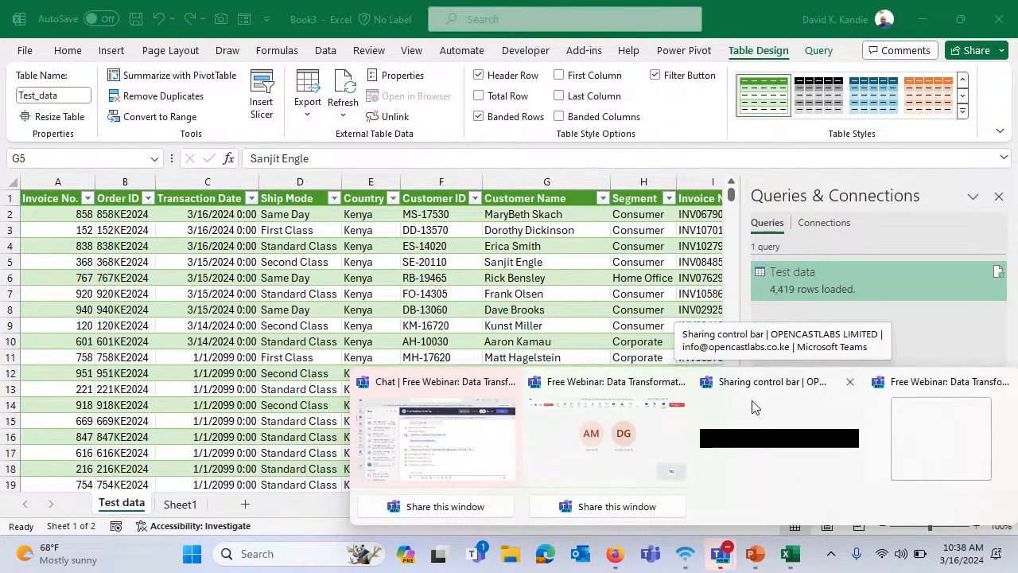